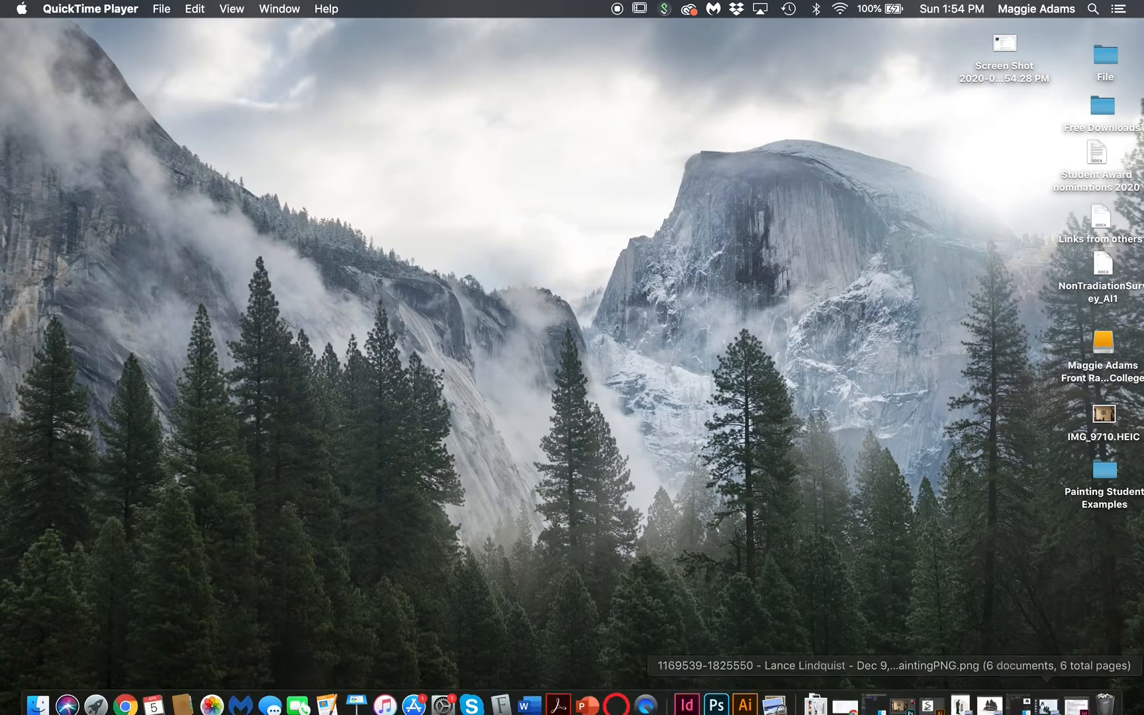
Step: Open the set of six student paintings in Preview, view each one through to the cathedral scene, and close the set
{"action": "left_click", "coordinate": [1055, 703]}
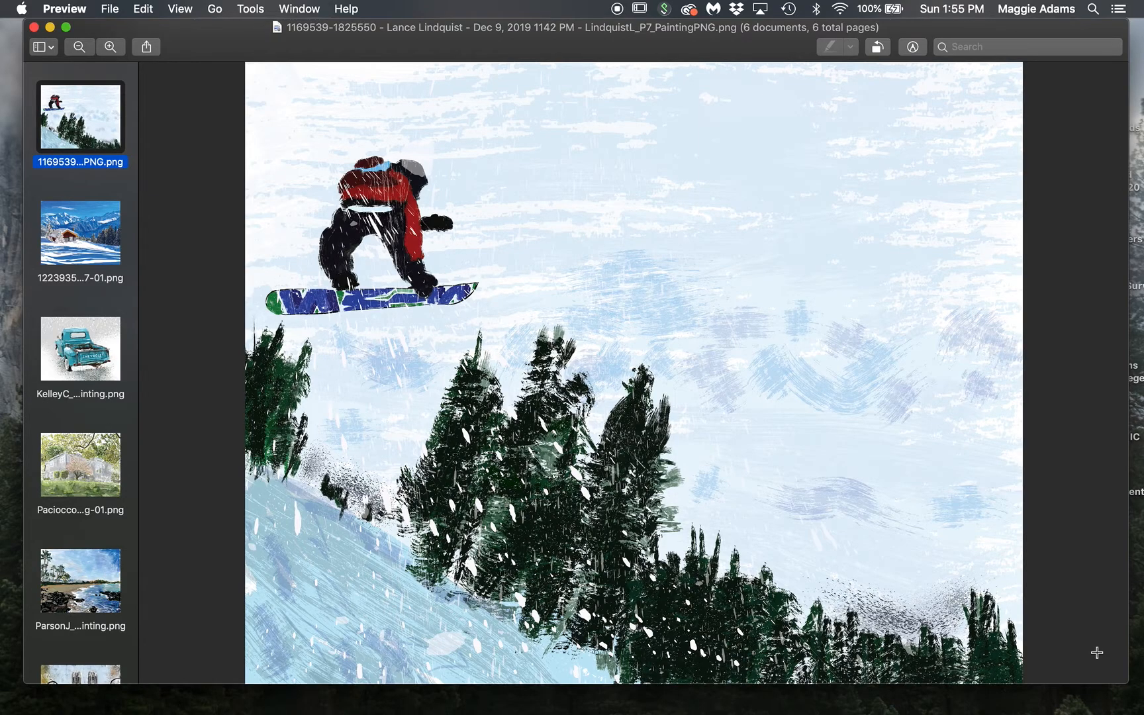
{"action": "key", "text": "Down"}
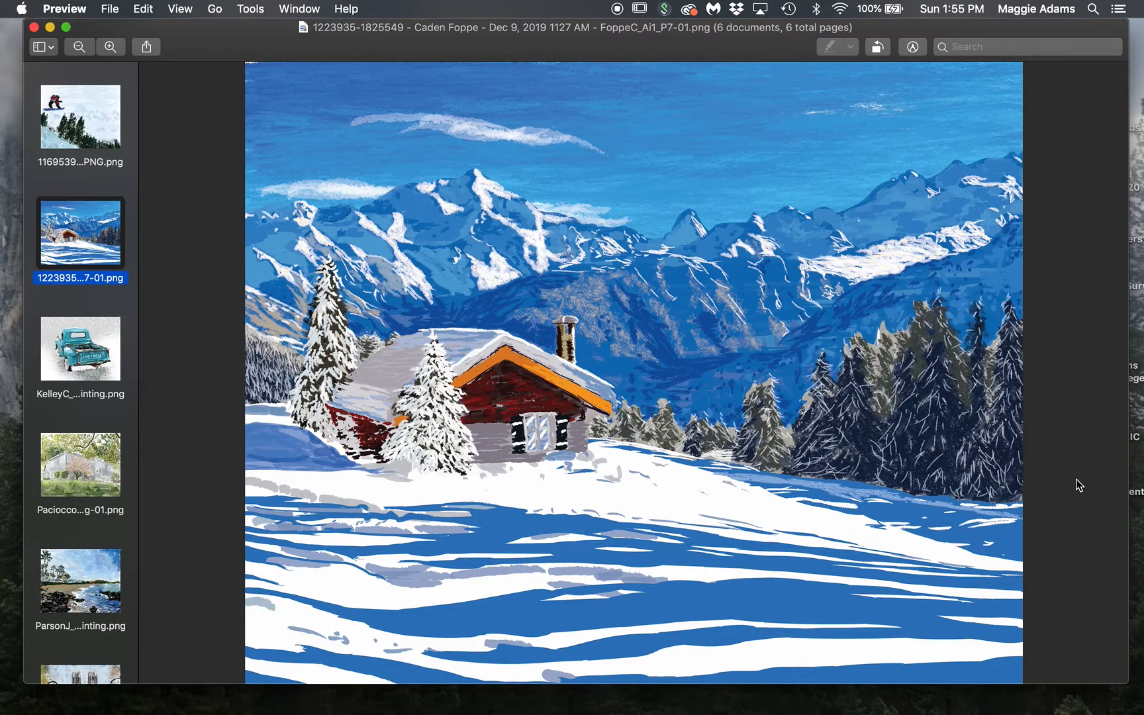
{"action": "key", "text": "Down"}
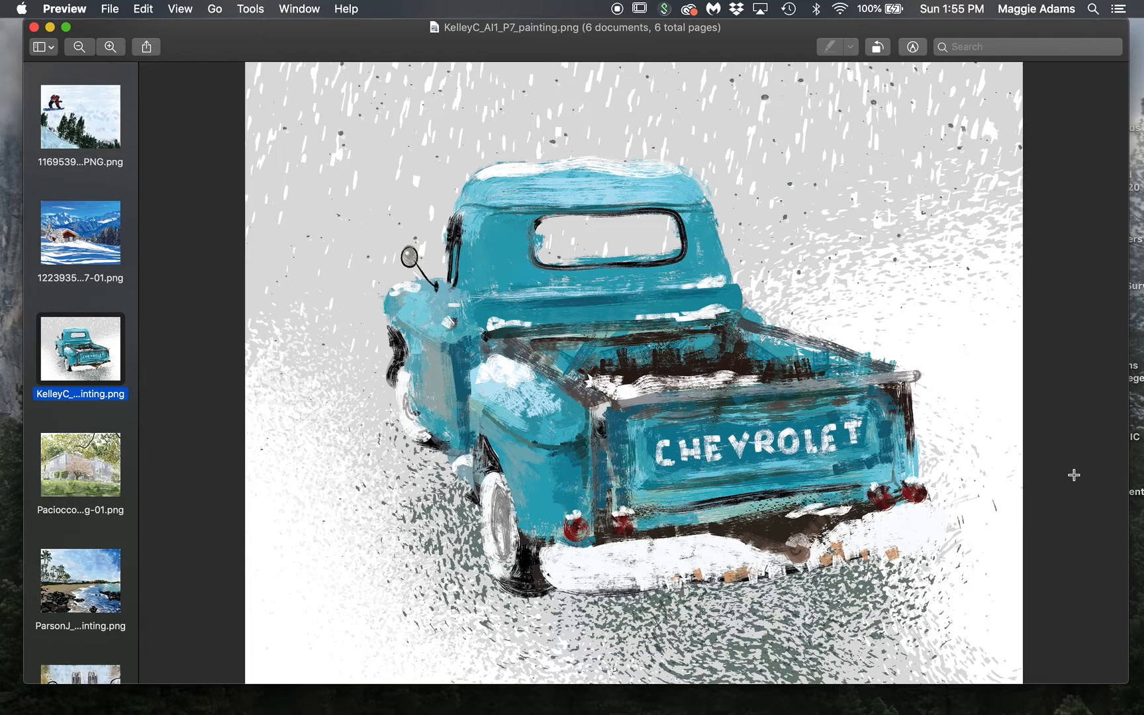
{"action": "key", "text": "Down"}
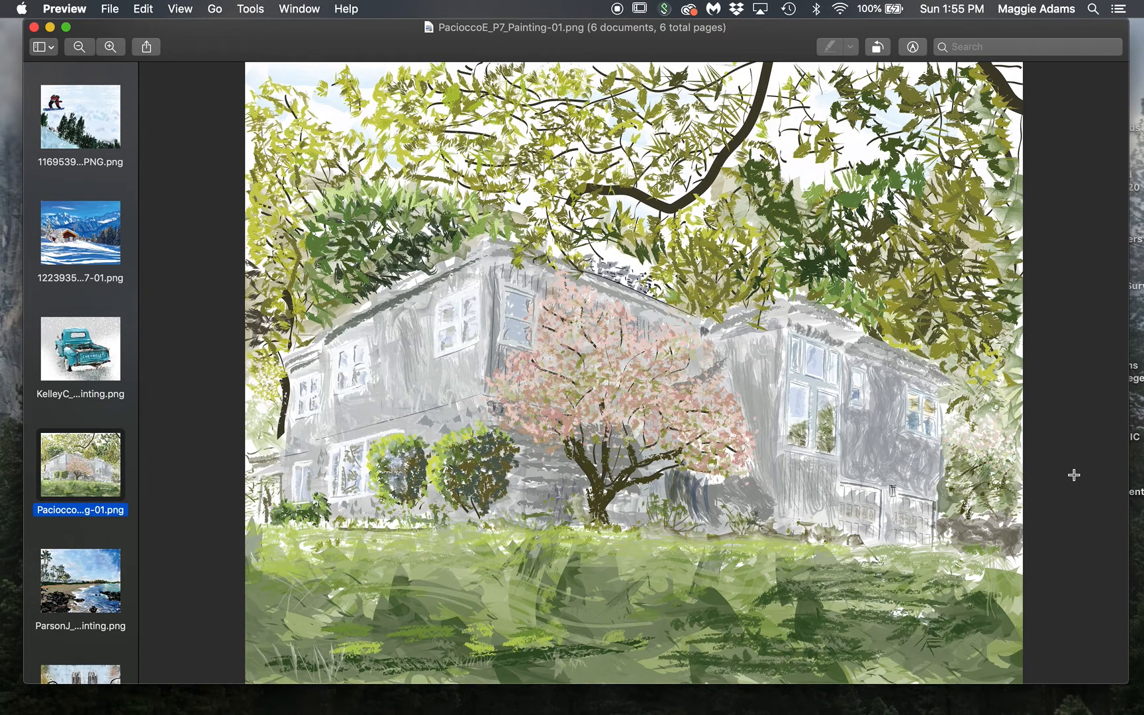
{"action": "key", "text": "Down"}
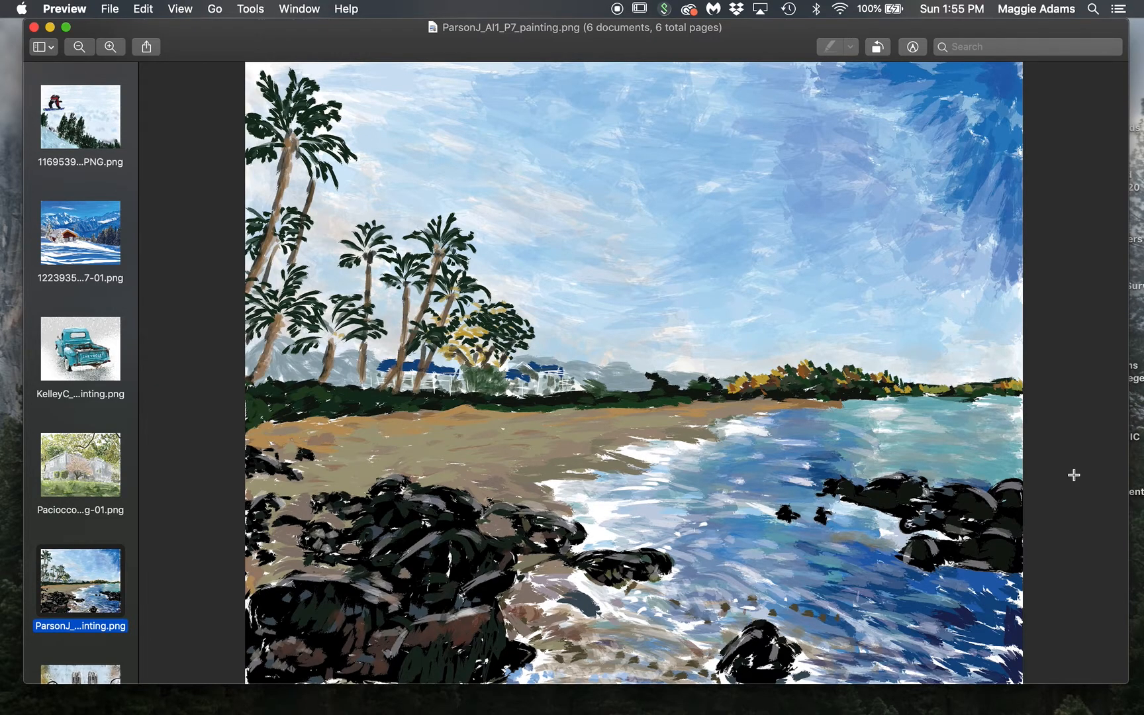
{"action": "key", "text": "Down"}
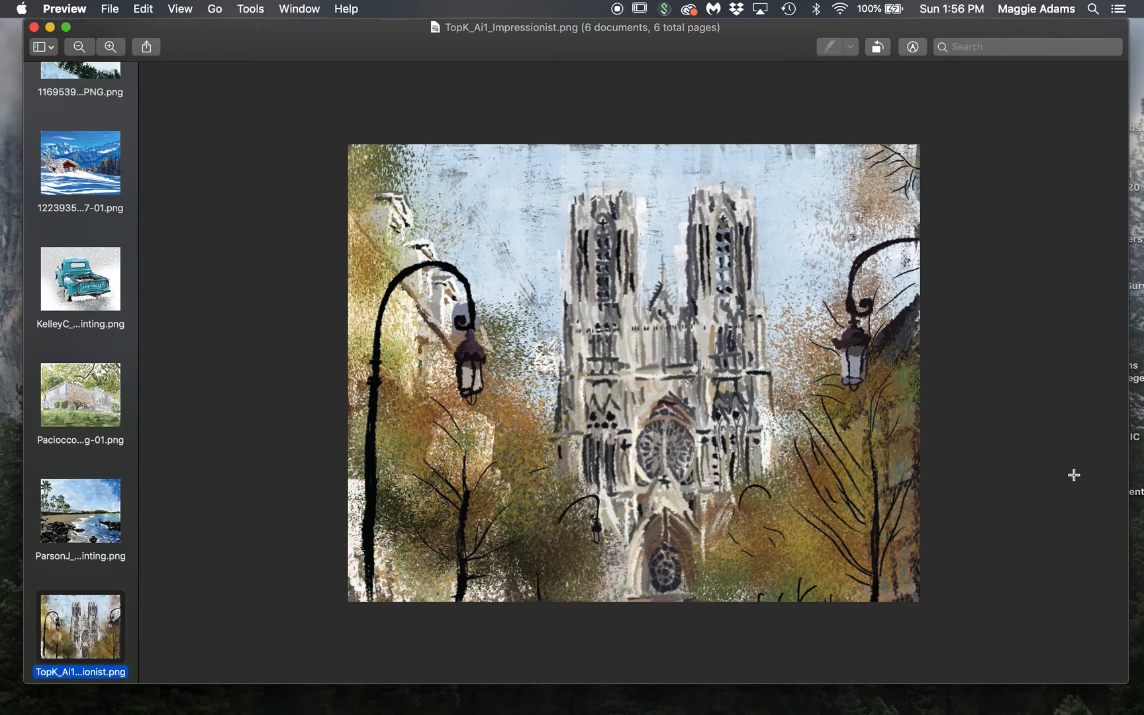
{"action": "left_click", "coordinate": [33, 28]}
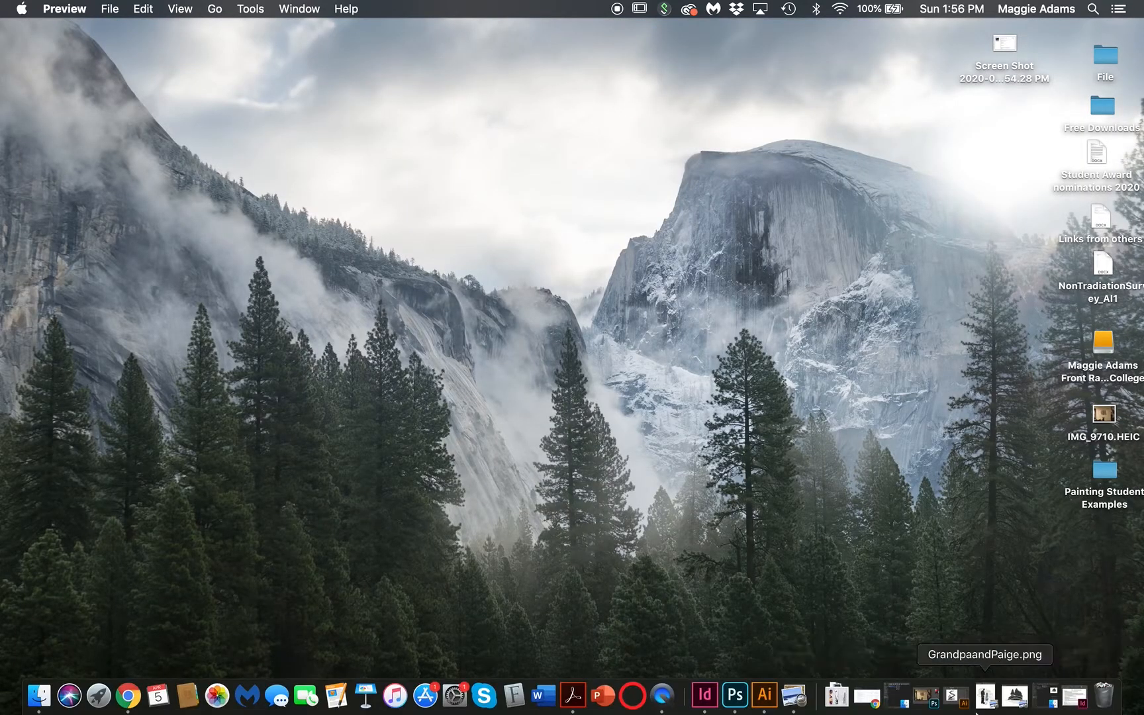
Step: View TheCabin_Print.png and the drawing of a grandfather and girl beside a jeep, closing each image after viewing
{"action": "left_click", "coordinate": [1013, 697]}
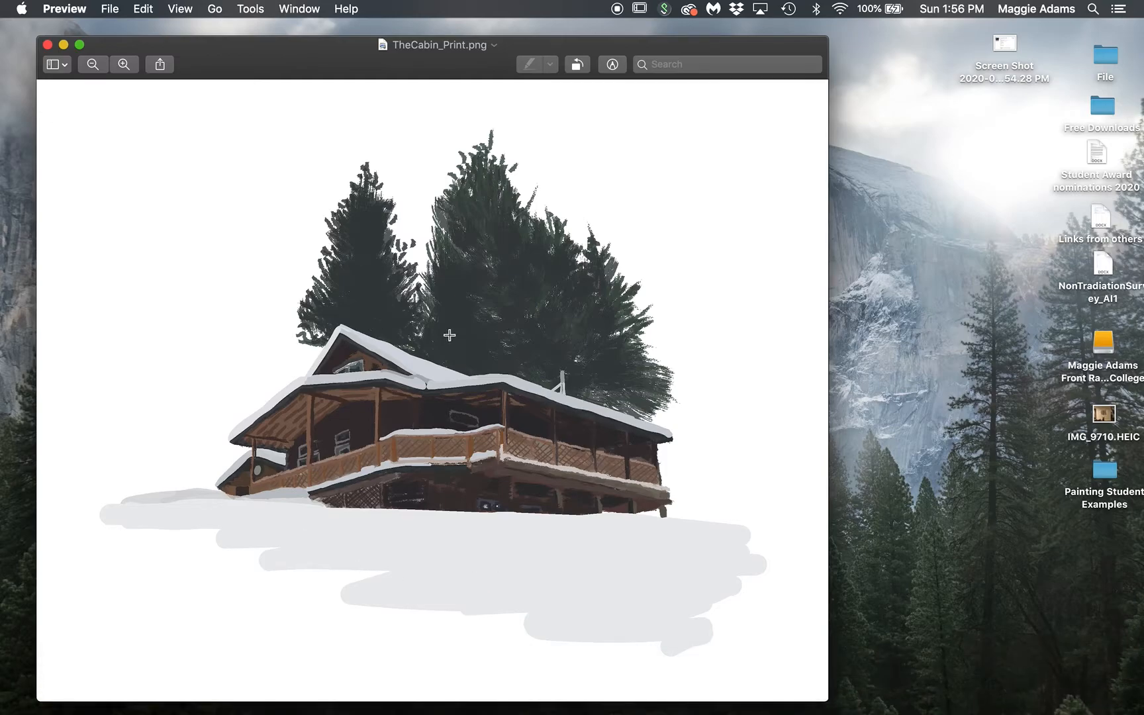
{"action": "left_click", "coordinate": [47, 45]}
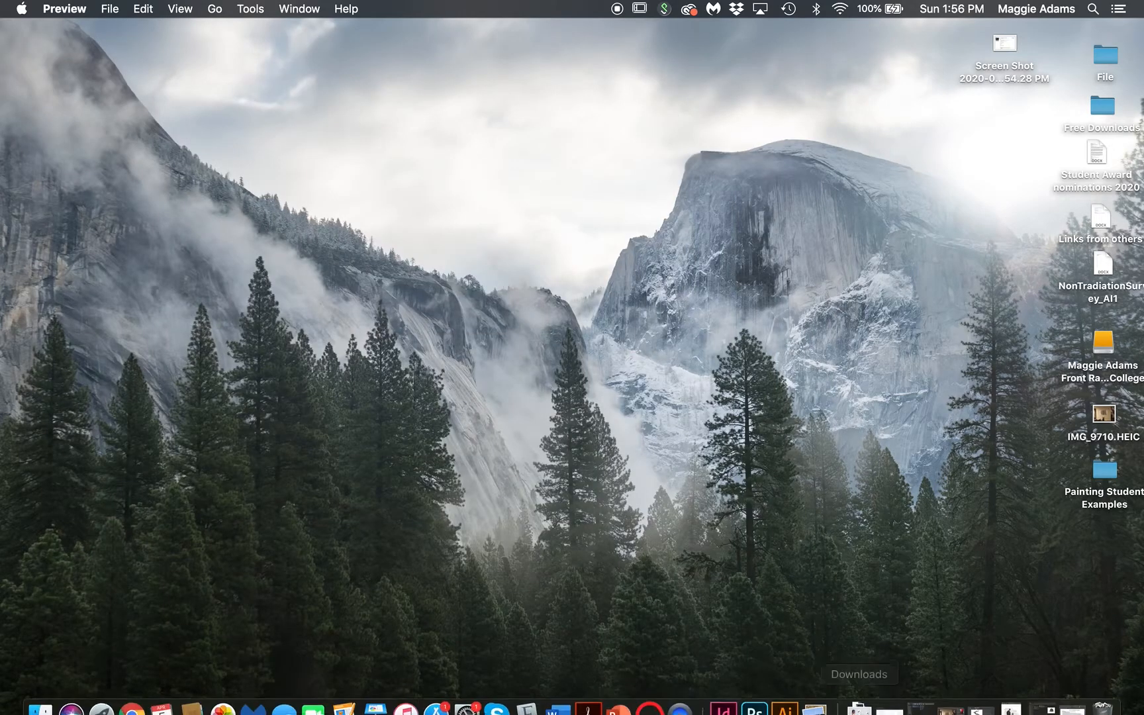
{"action": "left_click", "coordinate": [1017, 702]}
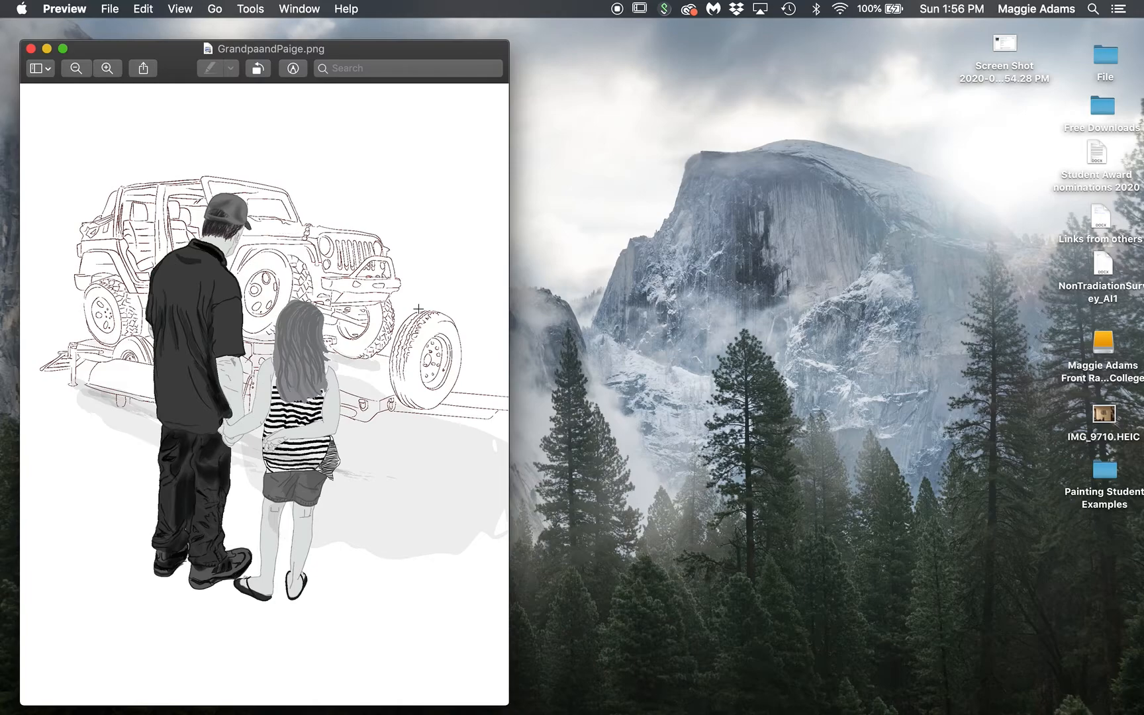
{"action": "left_click", "coordinate": [30, 49]}
Step: Switch to Abstract_CherryBlossom_Pink.ai in Illustrator and hide every layer except Splatter
{"action": "mouse_move", "coordinate": [890, 713]}
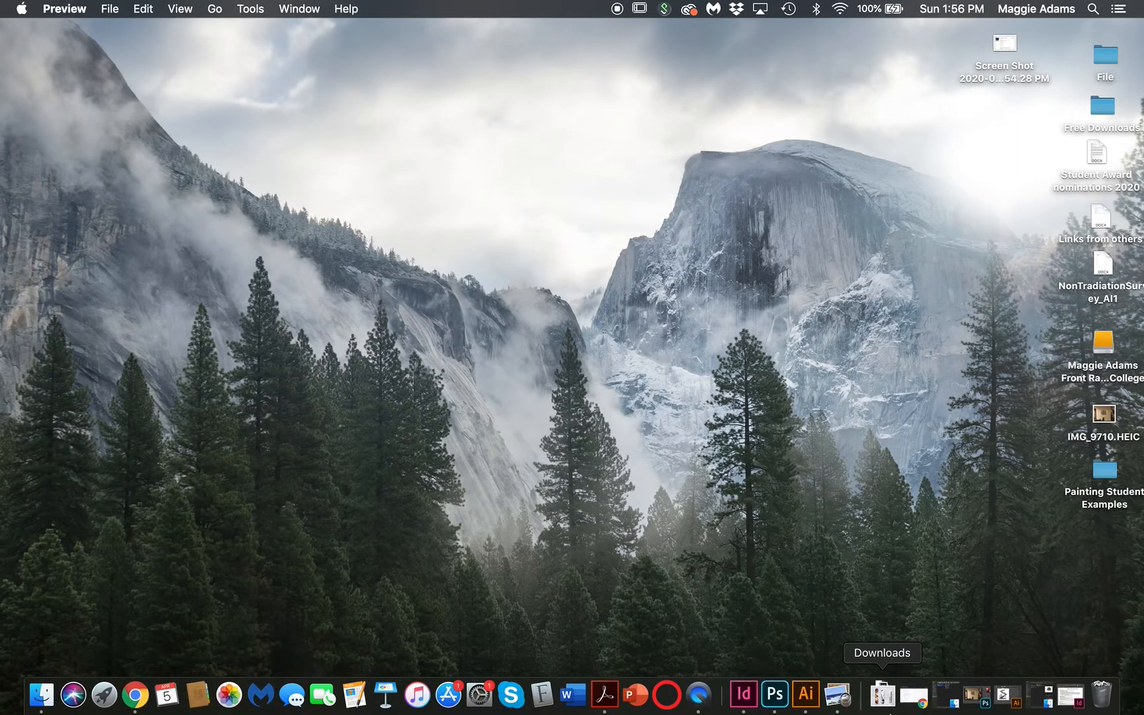
{"action": "left_click", "coordinate": [1008, 699]}
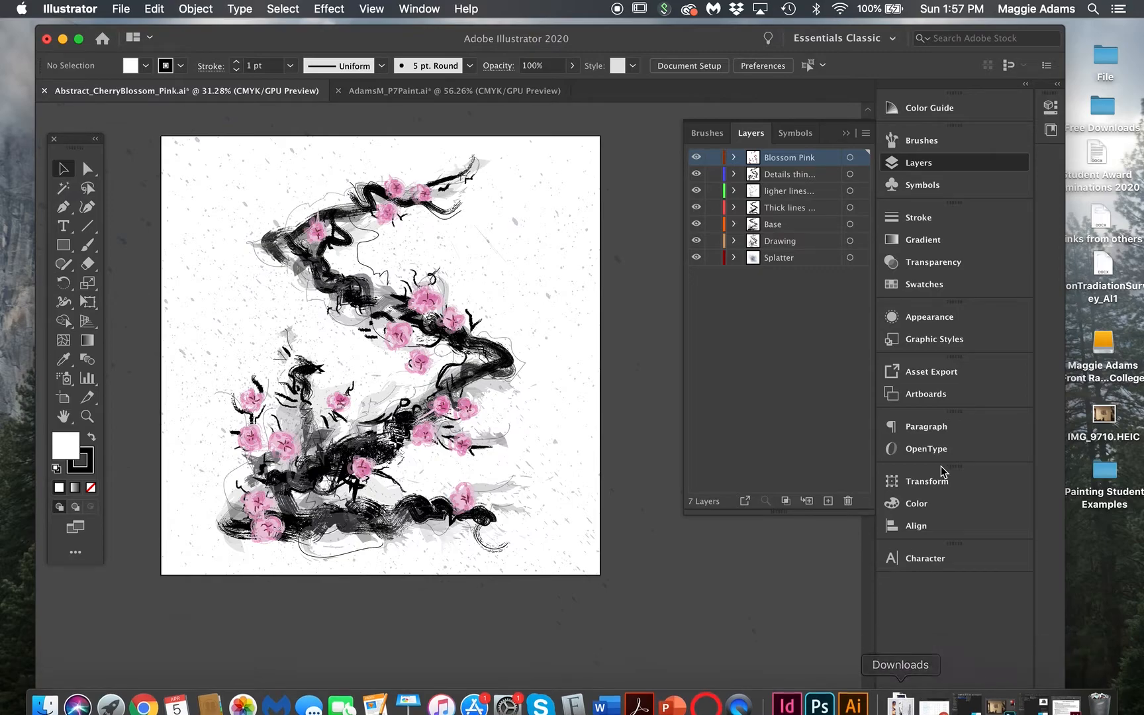
{"action": "left_click", "coordinate": [697, 159]}
{"action": "left_click_drag", "start_coordinate": [698, 159], "coordinate": [697, 241]}
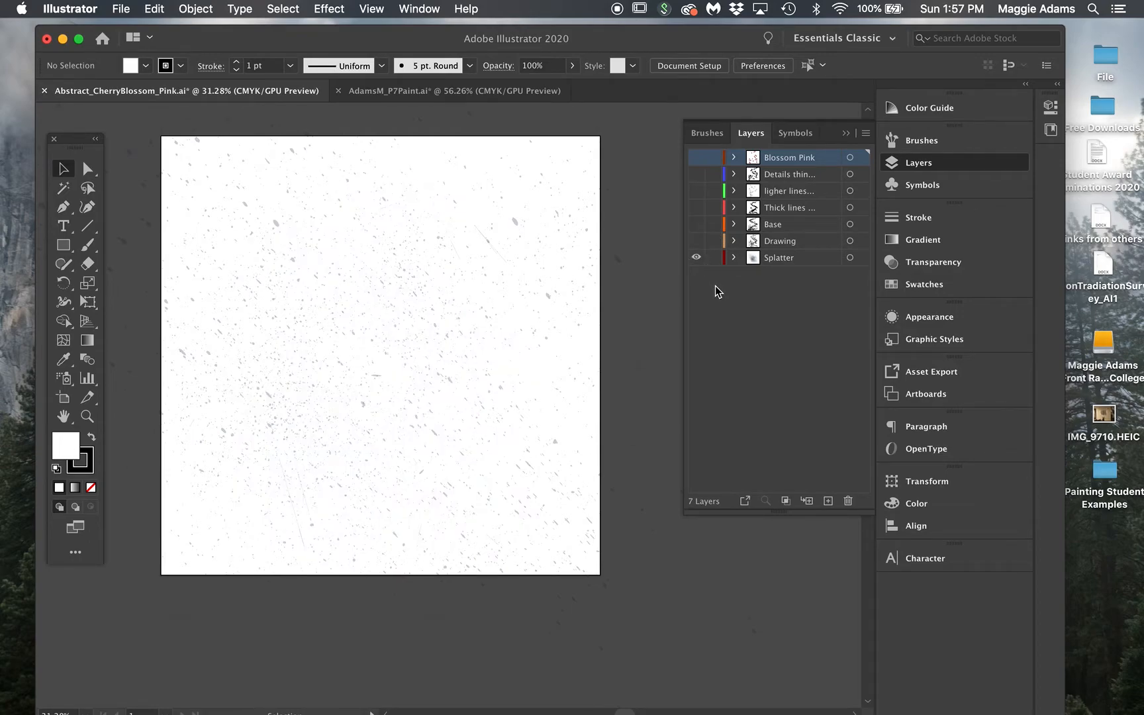
Step: Show the Drawing and Base layers, and hide Drawing and Splatter to leave Base on its own
{"action": "left_click", "coordinate": [697, 241]}
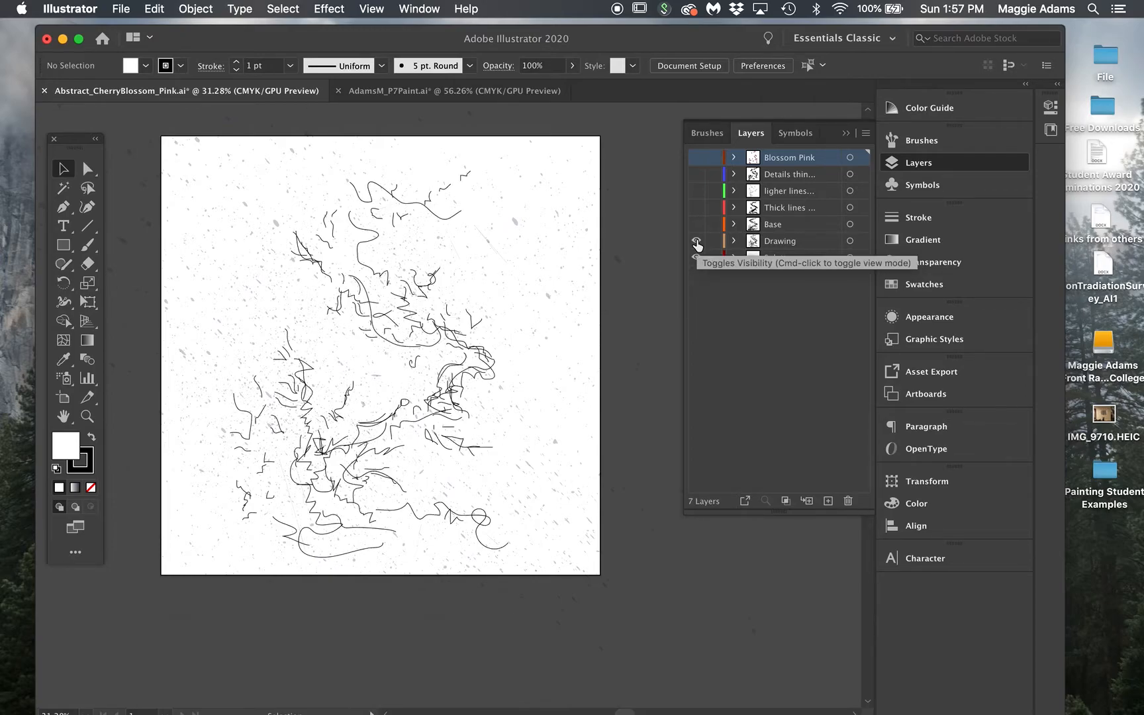
{"action": "left_click", "coordinate": [697, 224]}
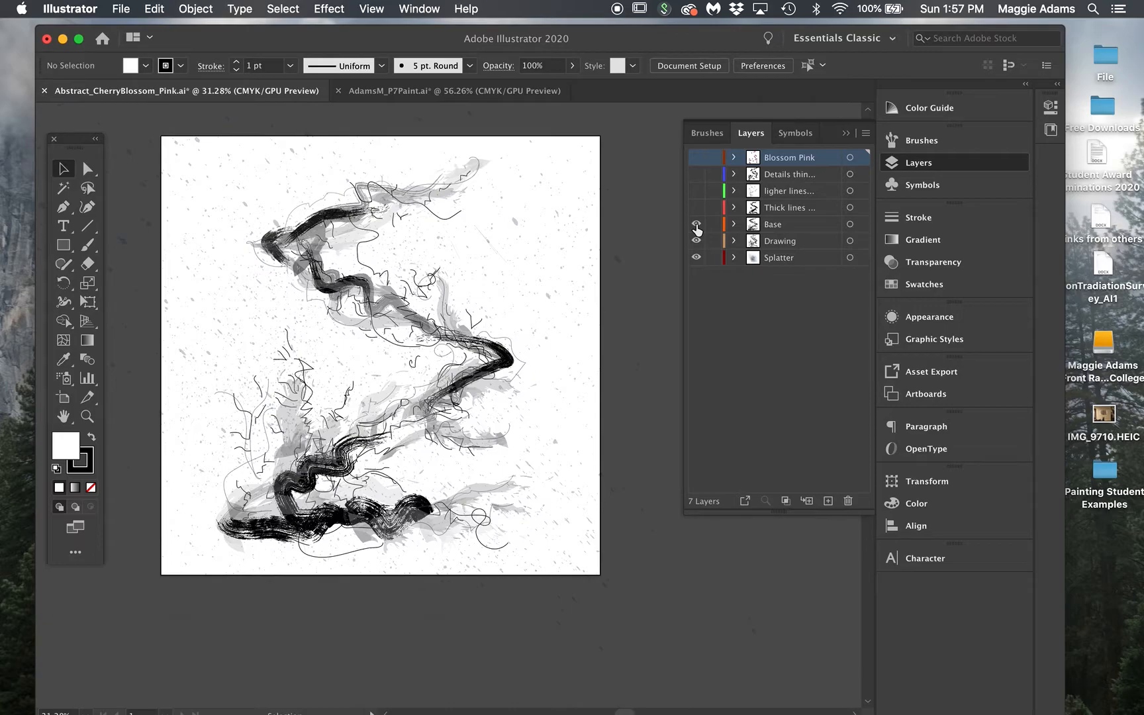
{"action": "left_click", "coordinate": [696, 242]}
{"action": "left_click", "coordinate": [696, 259]}
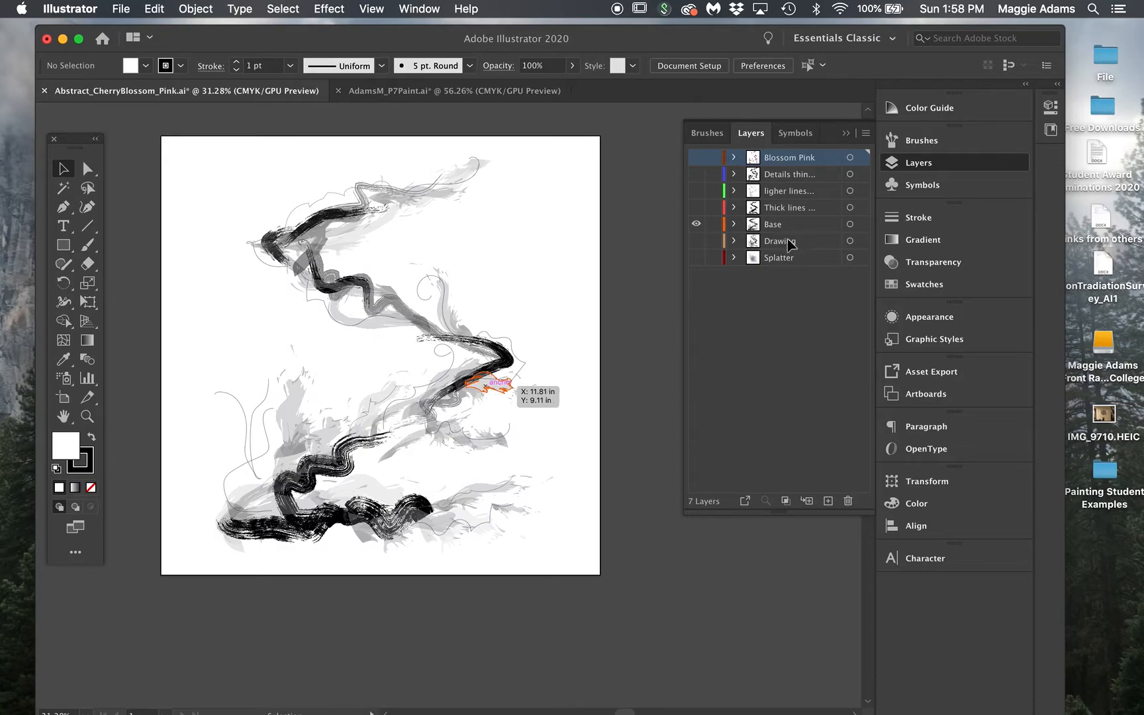
Step: Show the thick lines, lighter lines, thin details and Blossom Pink layers above the base, plus the Drawing and Splatter layers
{"action": "left_click", "coordinate": [696, 207]}
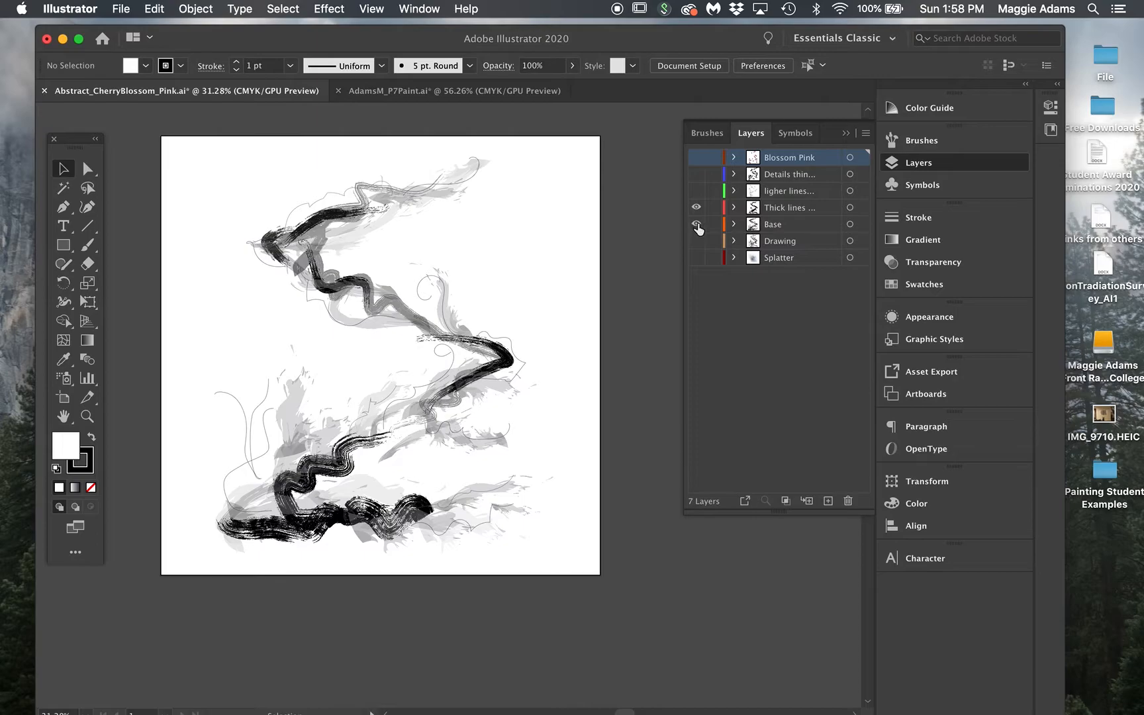
{"action": "left_click", "coordinate": [696, 225]}
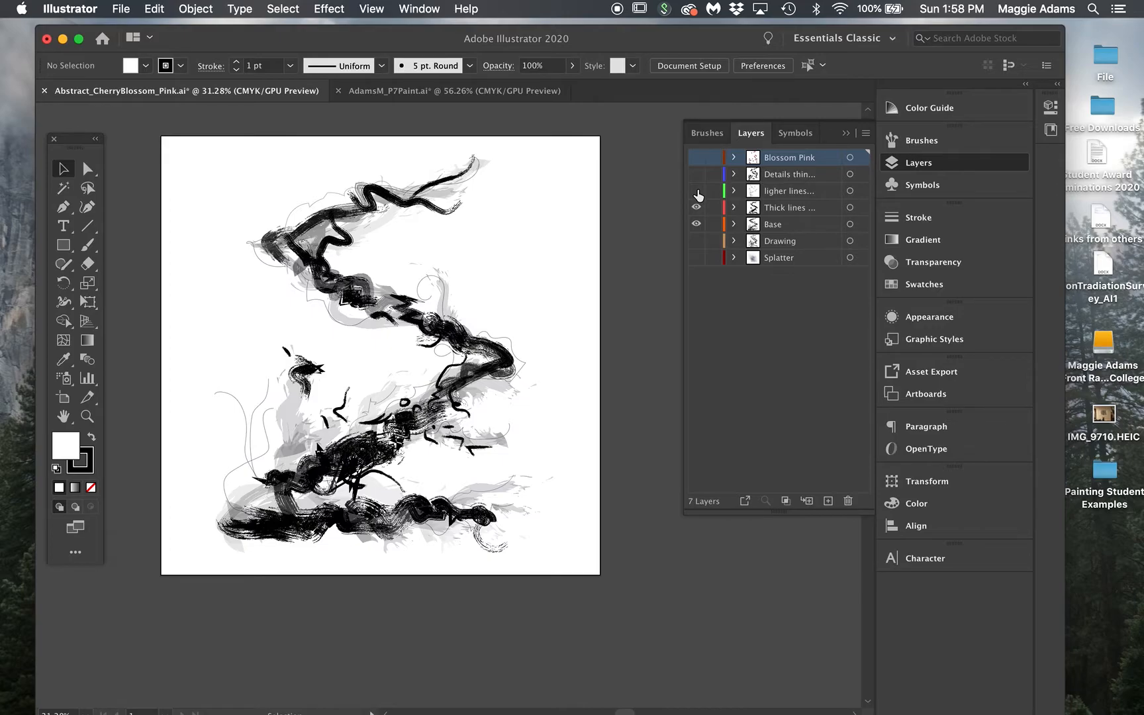
{"action": "left_click", "coordinate": [696, 191]}
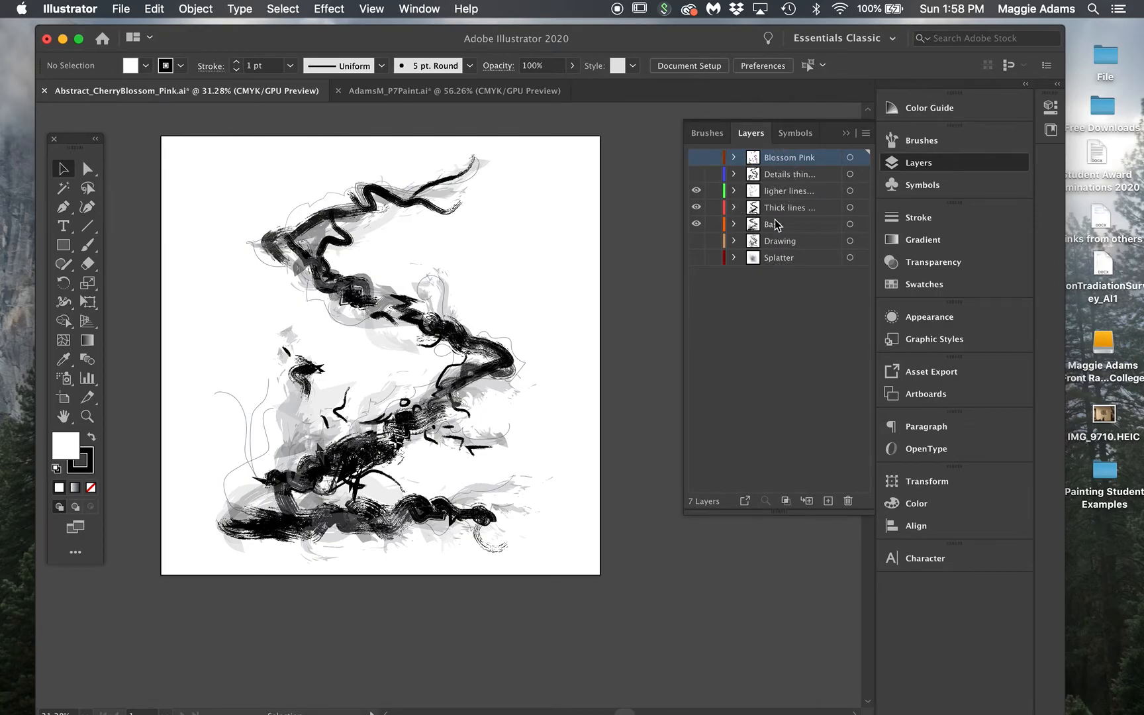
{"action": "left_click", "coordinate": [697, 174]}
{"action": "left_click", "coordinate": [697, 159]}
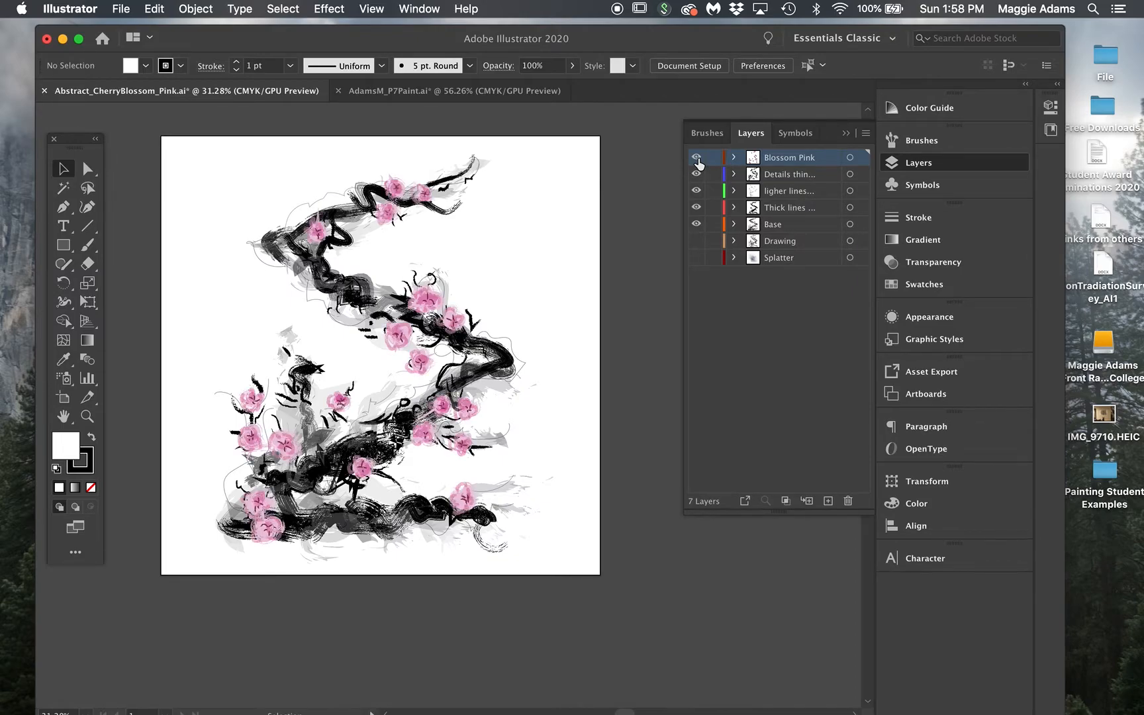
{"action": "left_click", "coordinate": [695, 242]}
{"action": "left_click", "coordinate": [696, 257]}
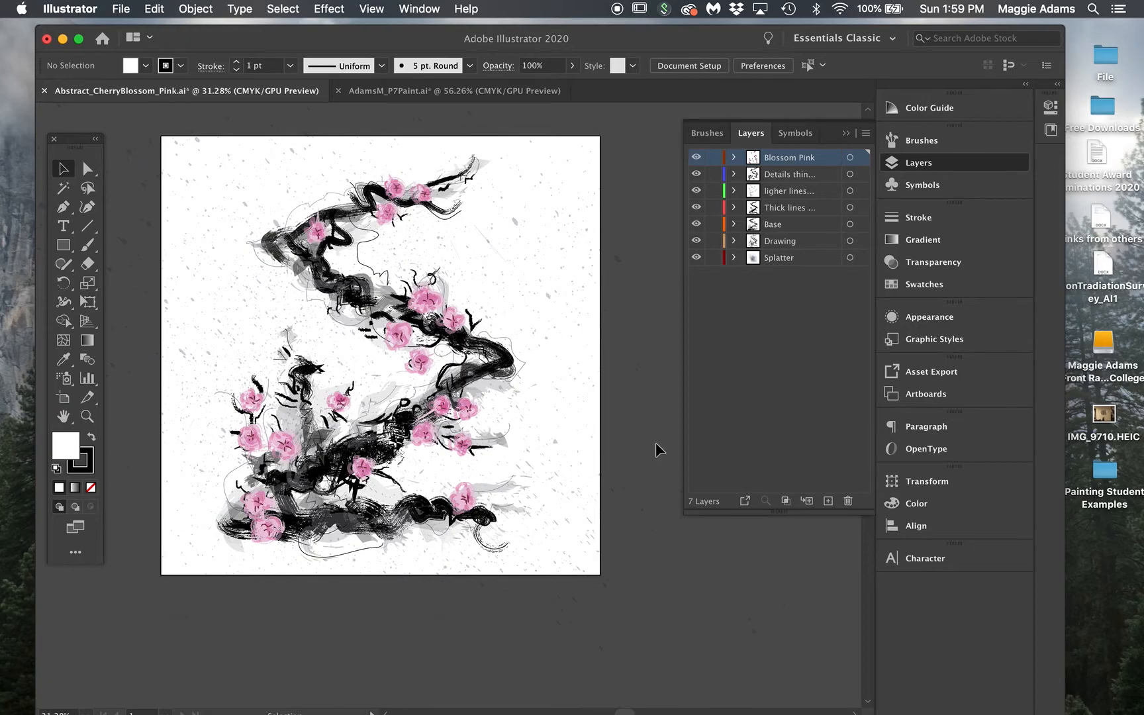
Step: Switch to the IMG_9710.HEIC photo in Photoshop and examine the three-panel tree artwork on the wall, both up close and in the whole room
{"action": "mouse_move", "coordinate": [924, 689]}
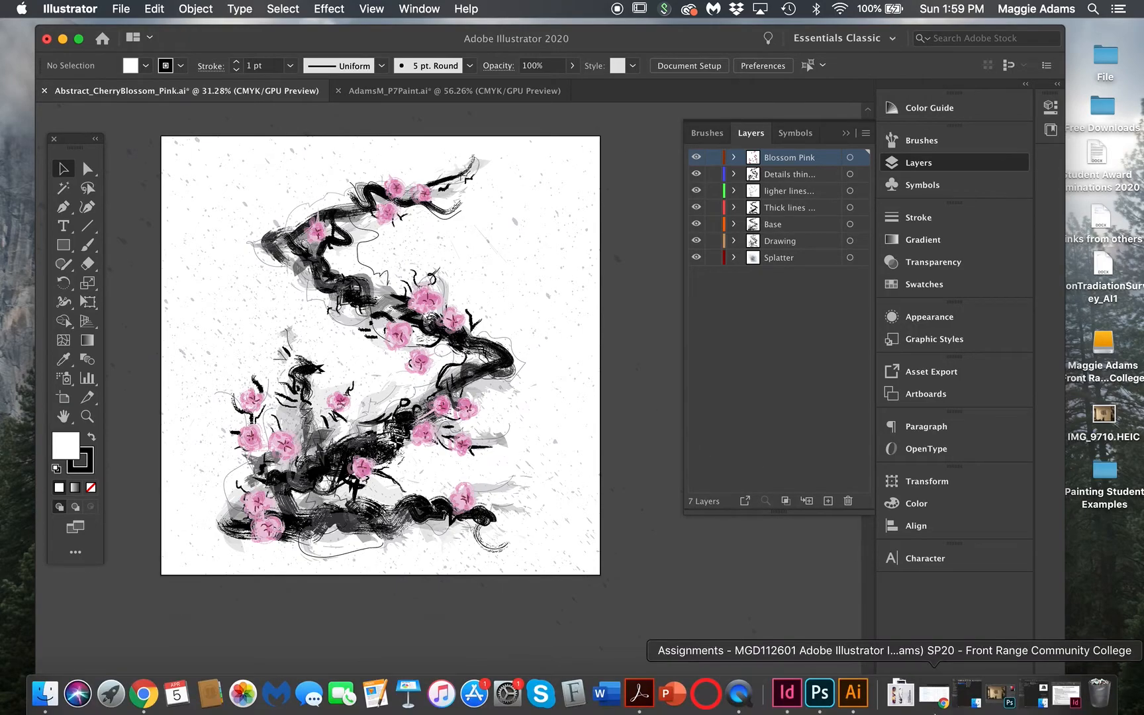
{"action": "left_click", "coordinate": [996, 694]}
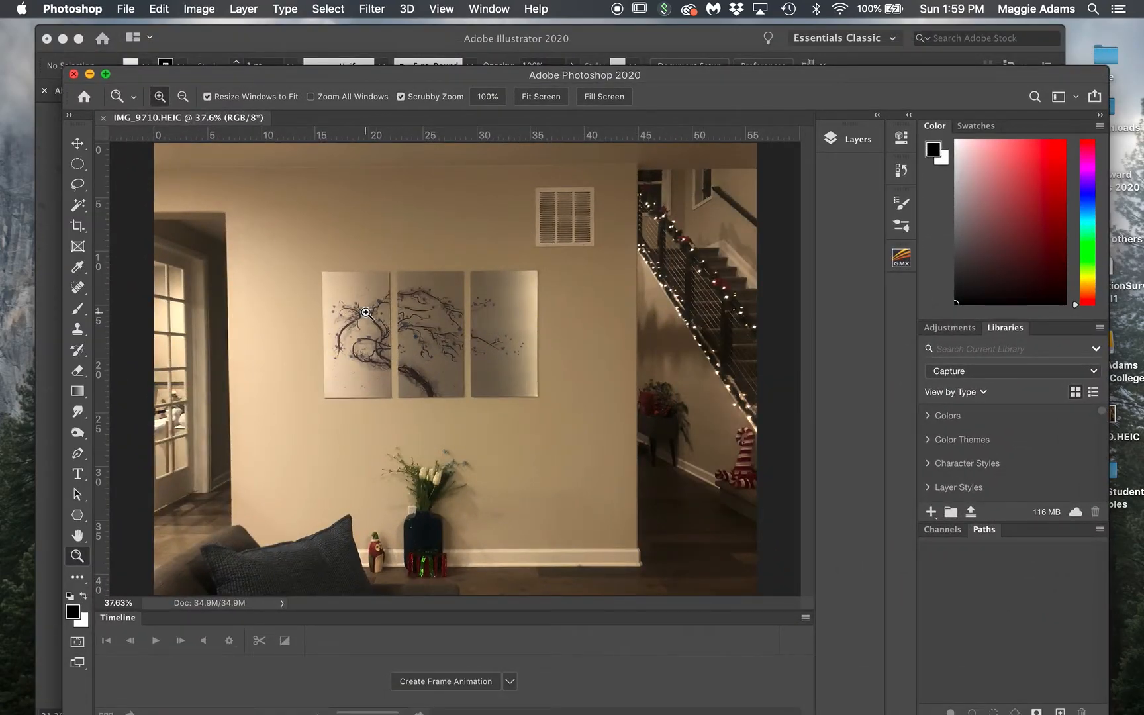
{"action": "left_click", "coordinate": [408, 395]}
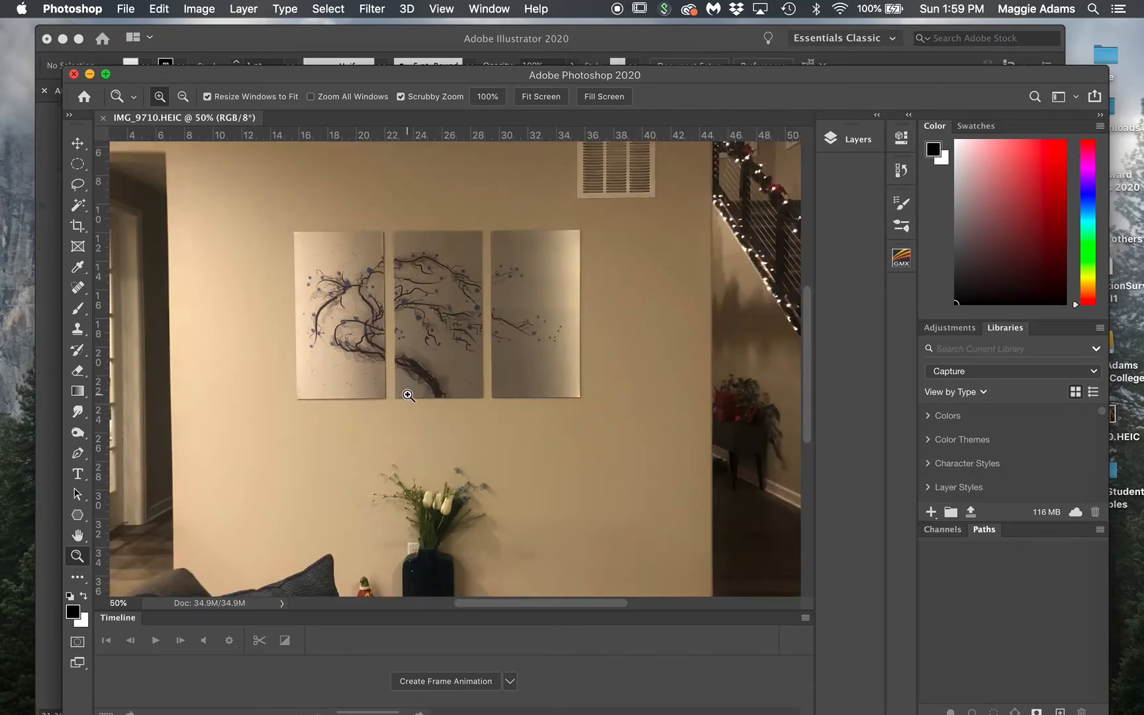
{"action": "left_click", "coordinate": [412, 361]}
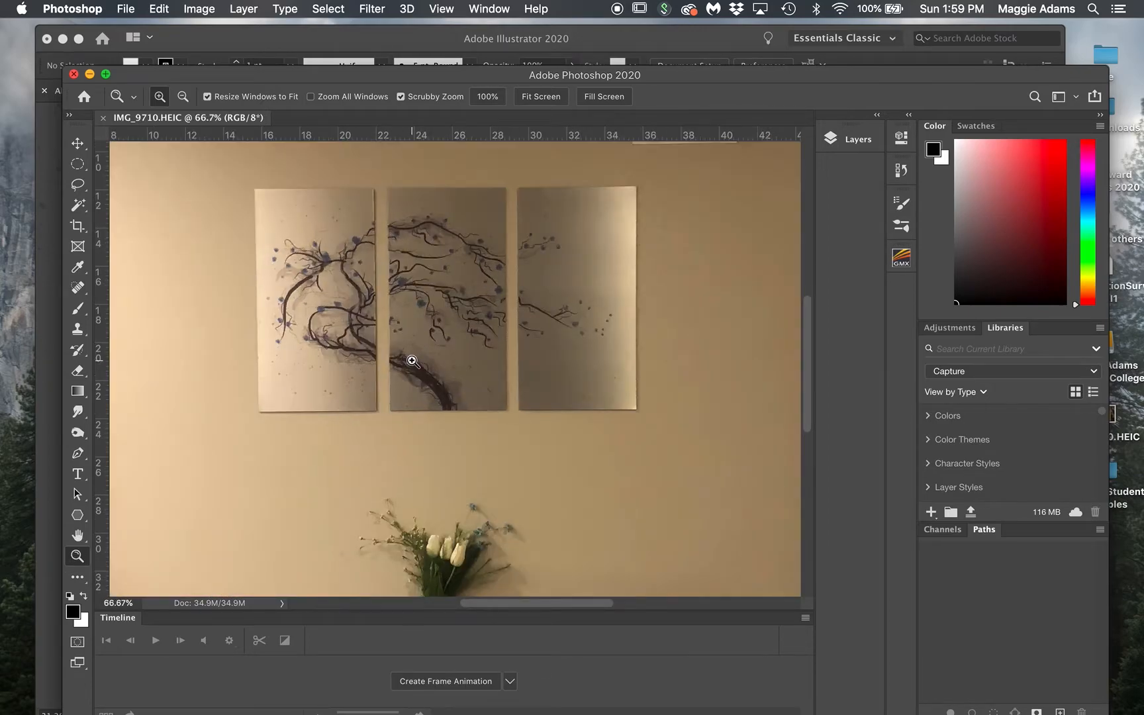
{"action": "scroll", "coordinate": [412, 361], "scroll_direction": "up", "scroll_amount": 5}
{"action": "scroll", "coordinate": [410, 361], "scroll_direction": "down", "scroll_amount": 2}
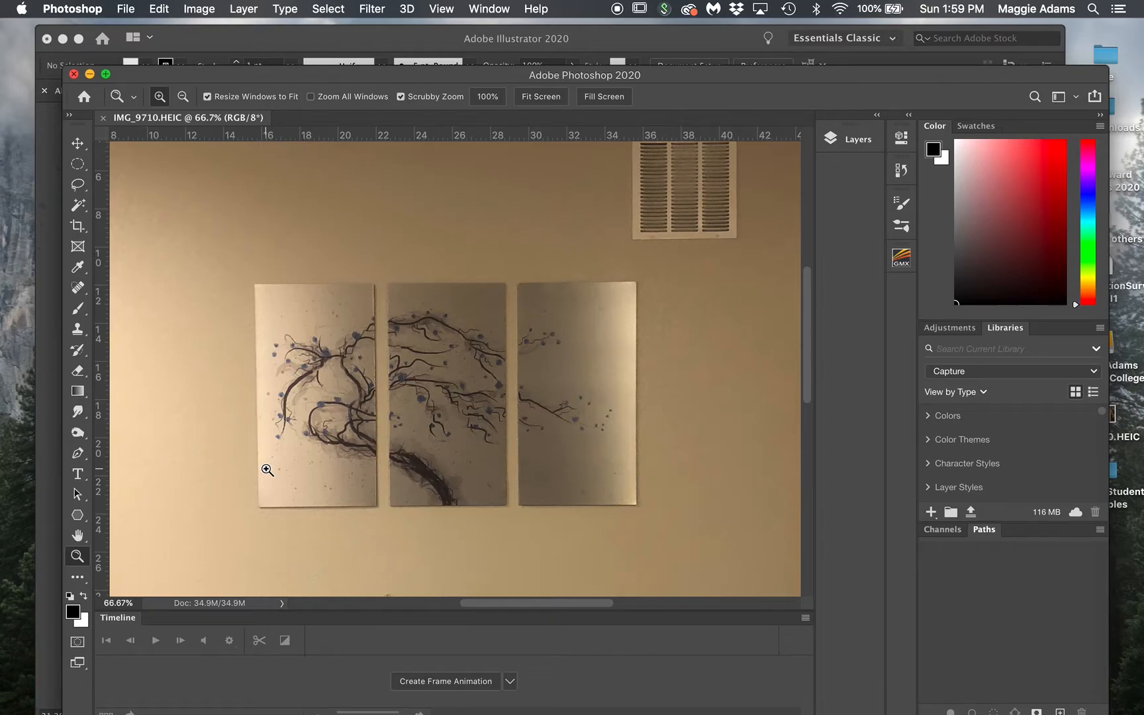
{"action": "left_click", "coordinate": [470, 556], "text": "alt"}
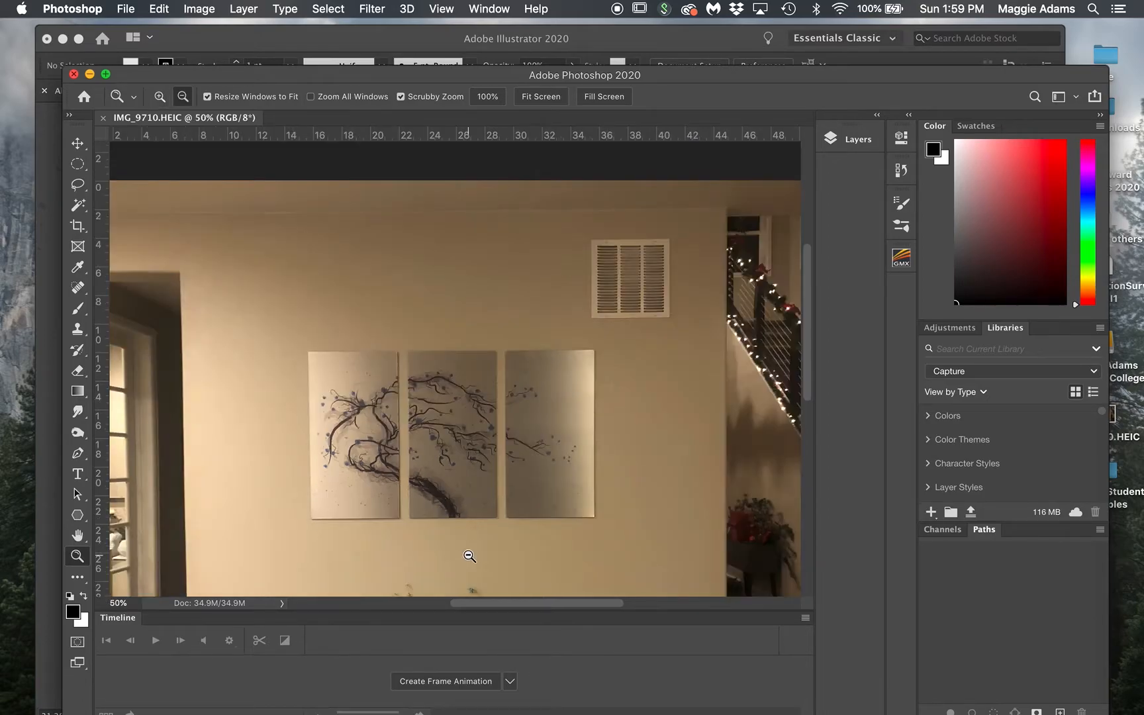
{"action": "left_click", "coordinate": [469, 557], "text": "alt"}
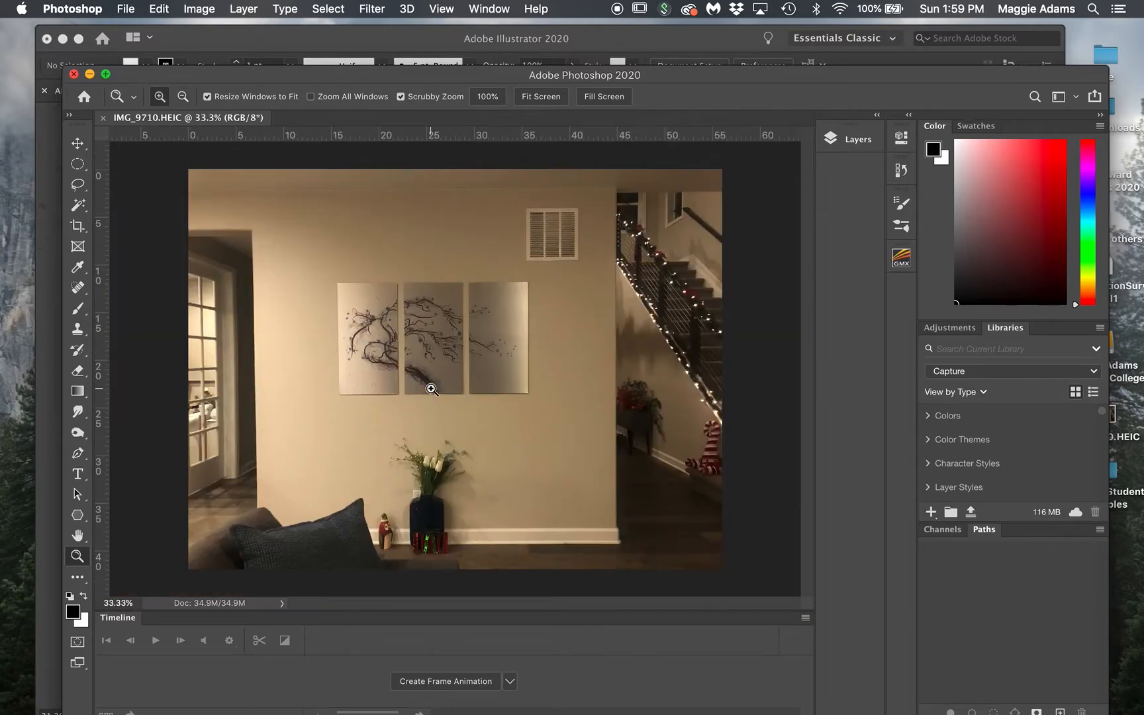
{"action": "left_click_drag", "start_coordinate": [375, 319], "coordinate": [440, 393]}
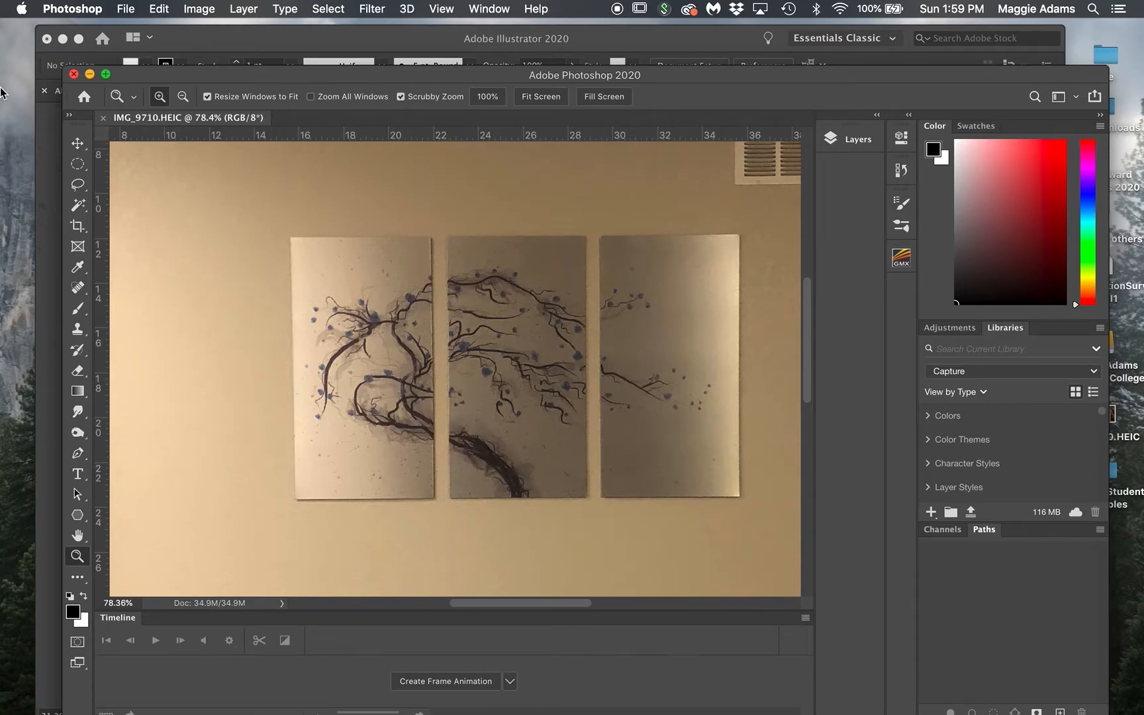
Step: Close IMG_9710.HEIC and Abstract_CherryBlossom_Pink.ai without saving, and collapse the layer list over the beach painting
{"action": "left_click", "coordinate": [73, 77]}
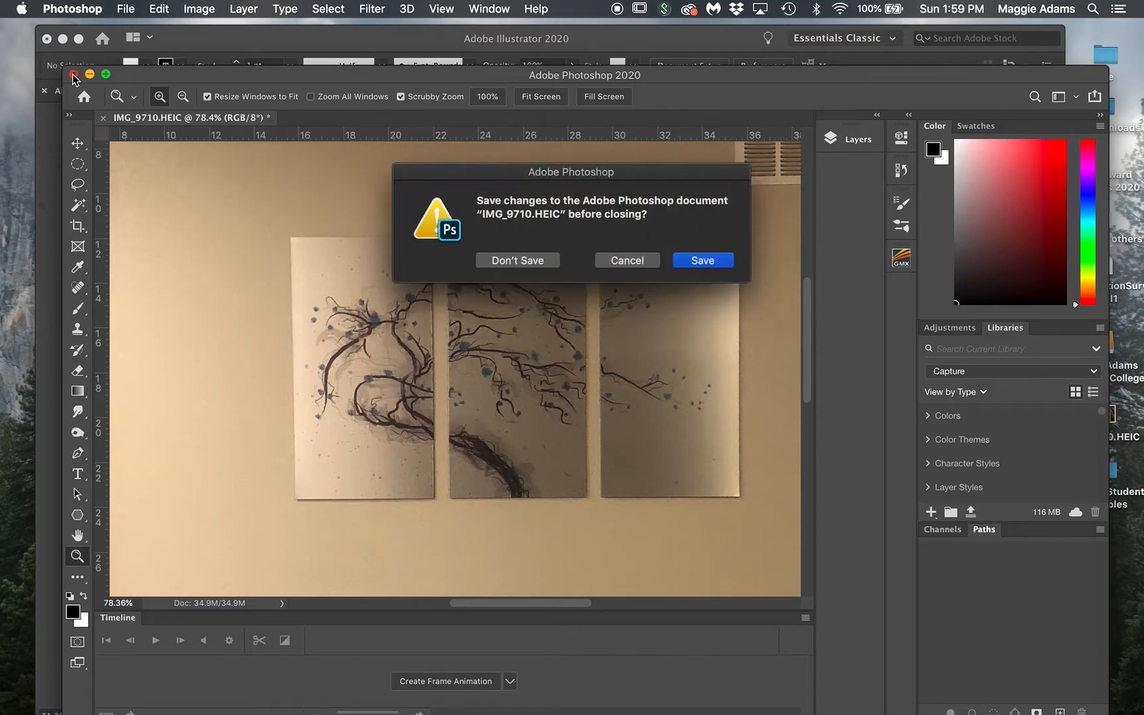
{"action": "left_click", "coordinate": [528, 259]}
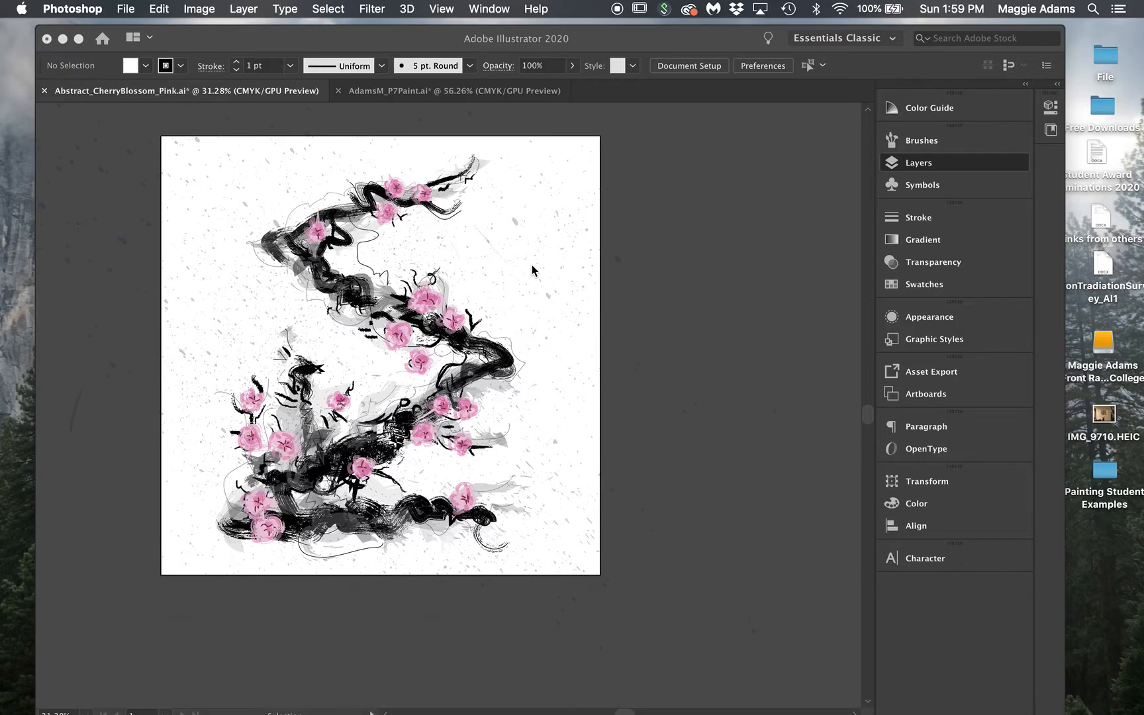
{"action": "left_click", "coordinate": [44, 93]}
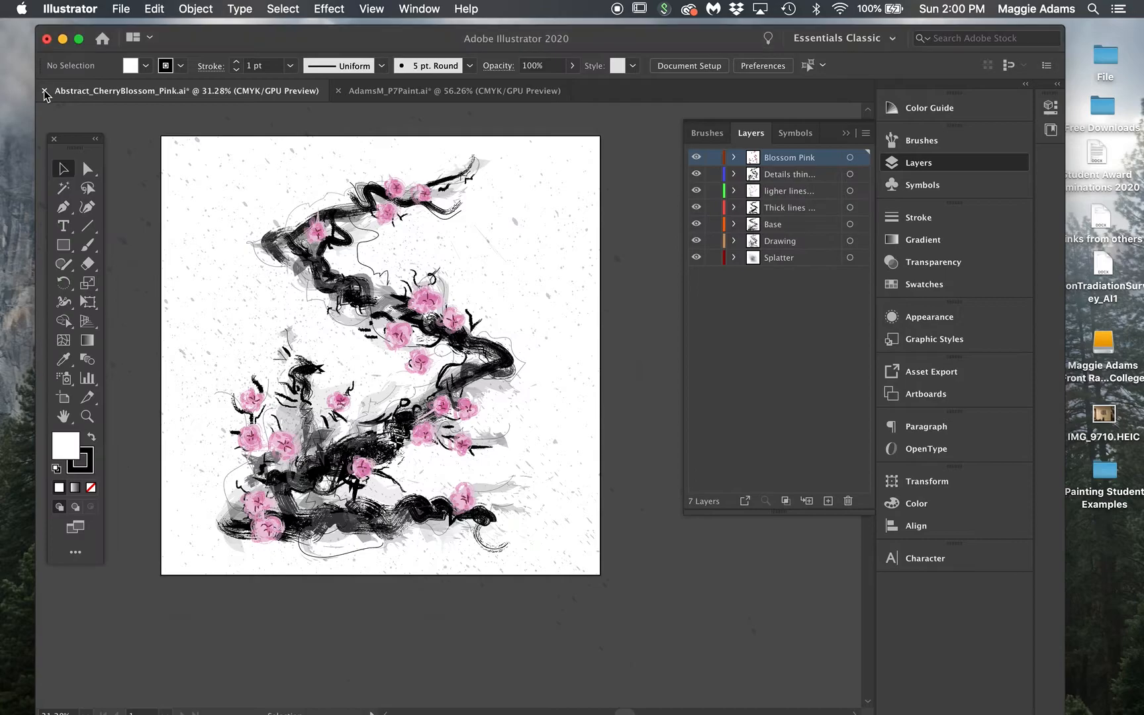
{"action": "left_click", "coordinate": [44, 90]}
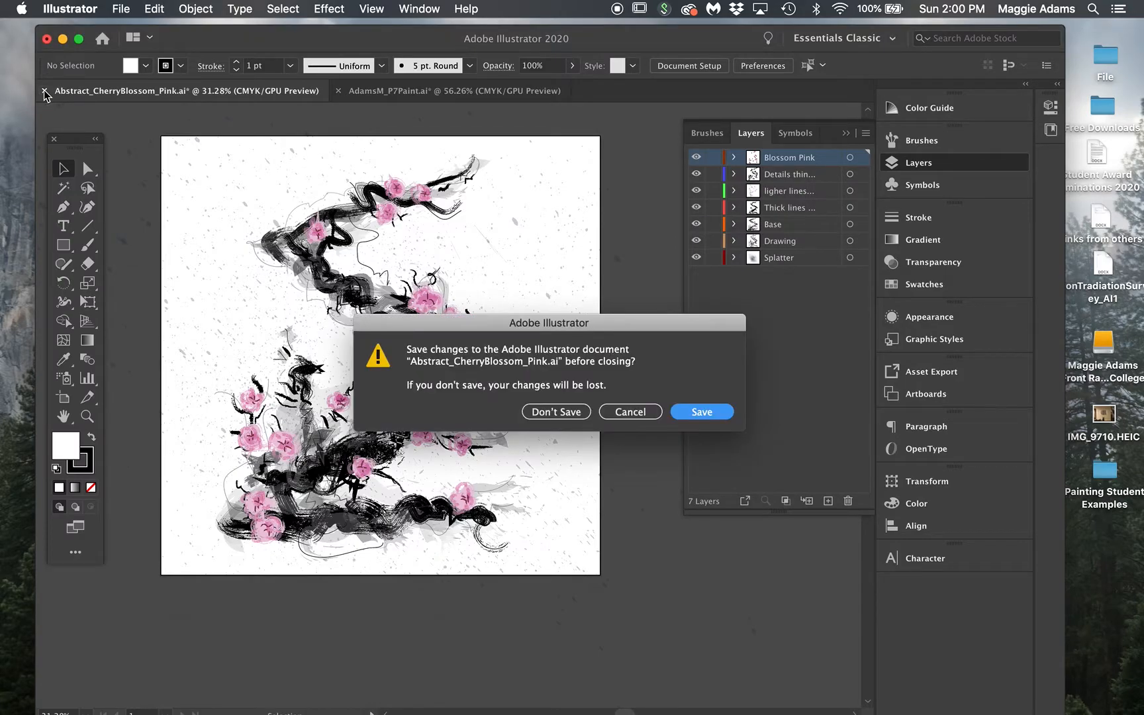
{"action": "left_click", "coordinate": [555, 412]}
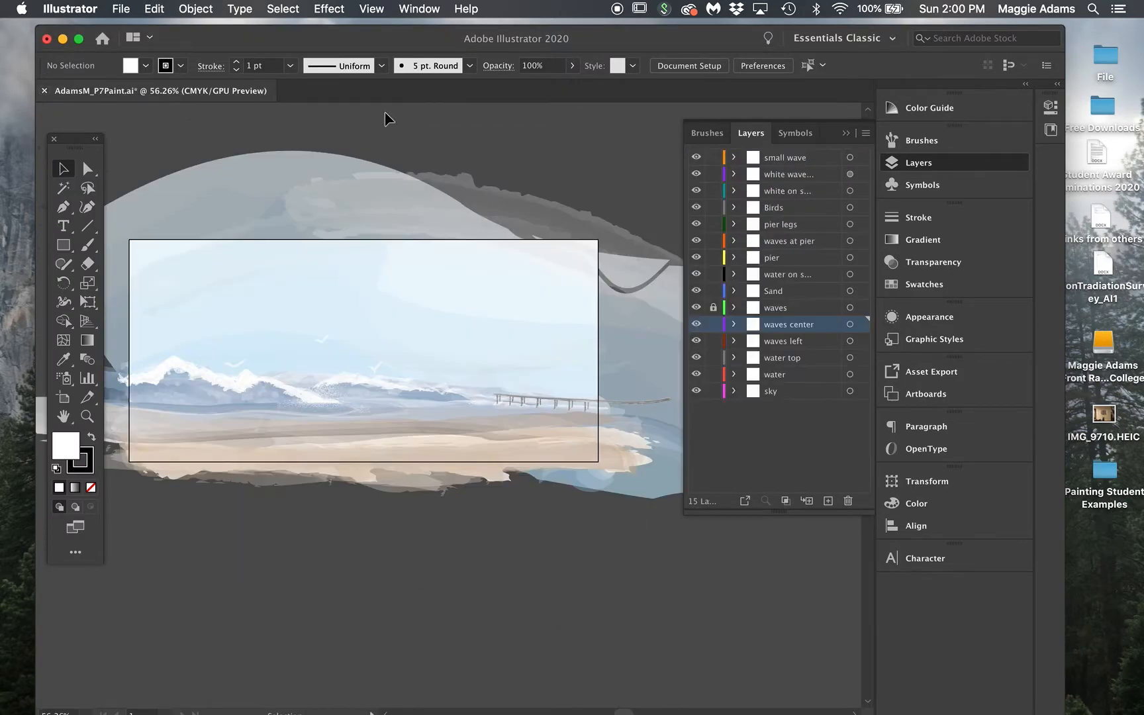
{"action": "left_click", "coordinate": [978, 161]}
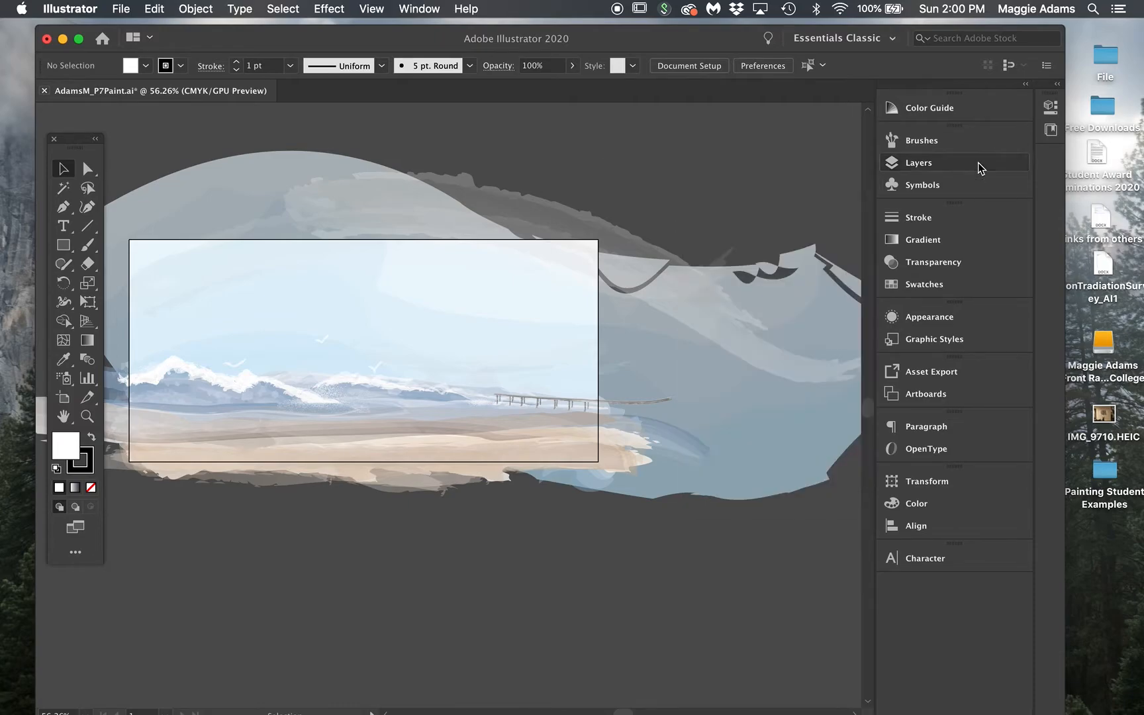
Step: Examine the whole beach painting with its waves, sand and pier, including the brushwork that runs past the artboard edges
{"action": "scroll", "coordinate": [771, 292], "scroll_direction": "left", "scroll_amount": 5}
{"action": "scroll", "coordinate": [771, 292], "scroll_direction": "down", "scroll_amount": 1}
{"action": "scroll", "coordinate": [771, 292], "scroll_direction": "left", "scroll_amount": 1}
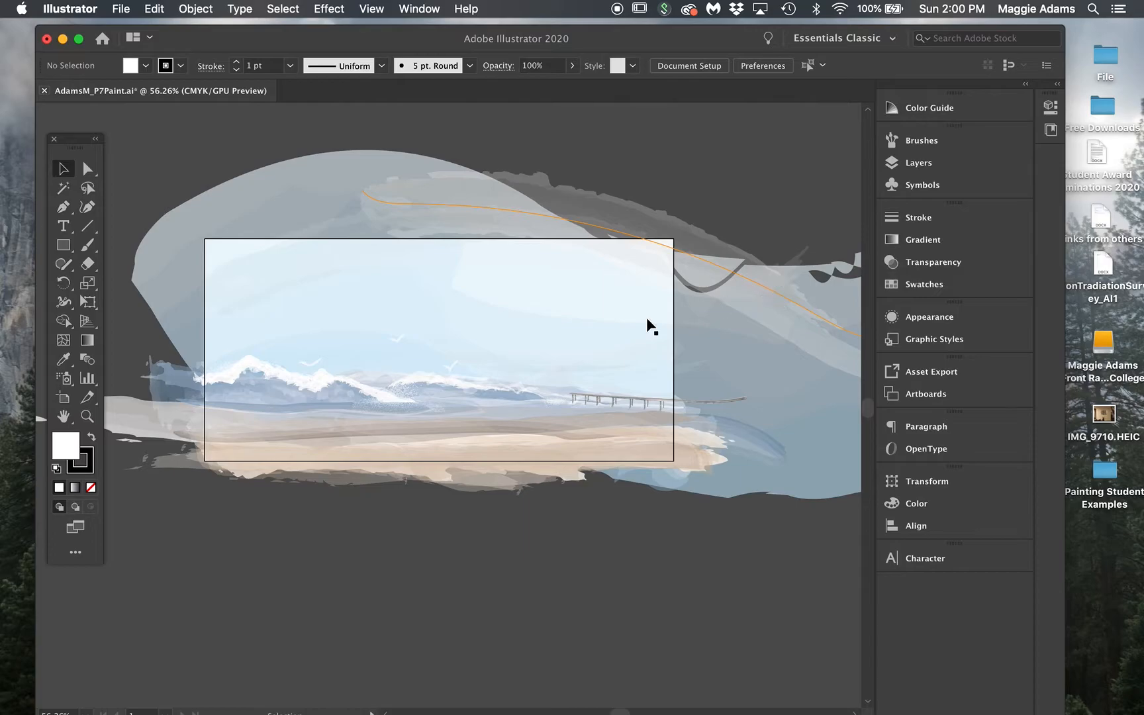
{"action": "left_click", "coordinate": [87, 416]}
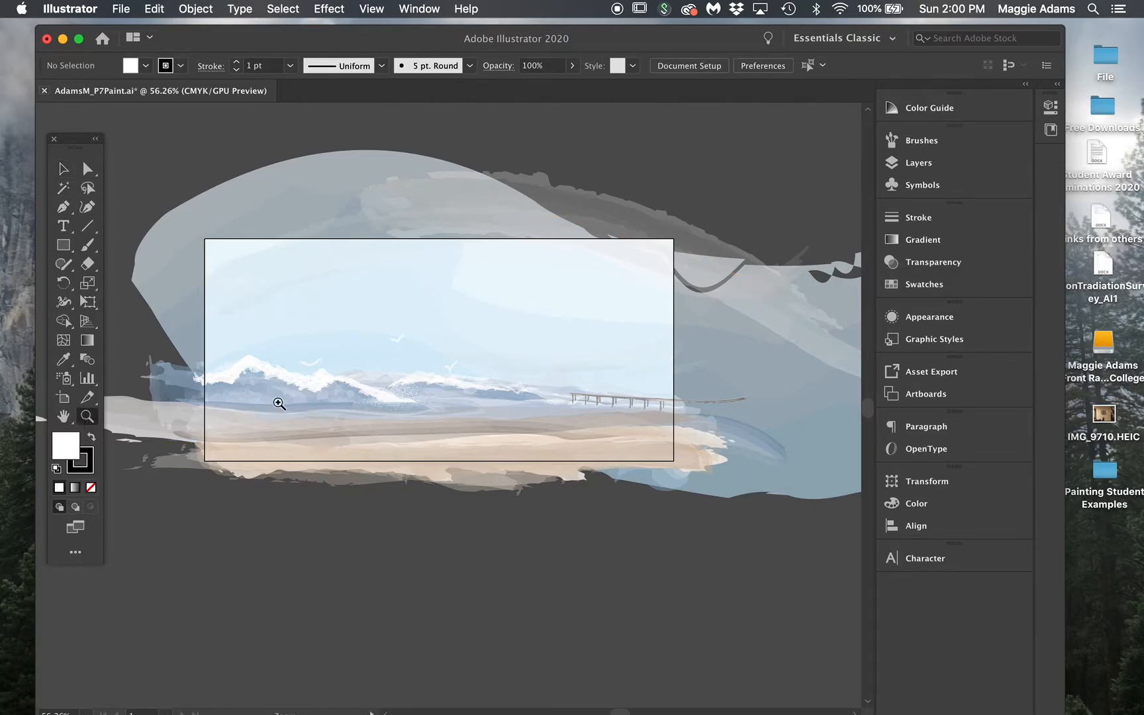
{"action": "left_click", "coordinate": [402, 431]}
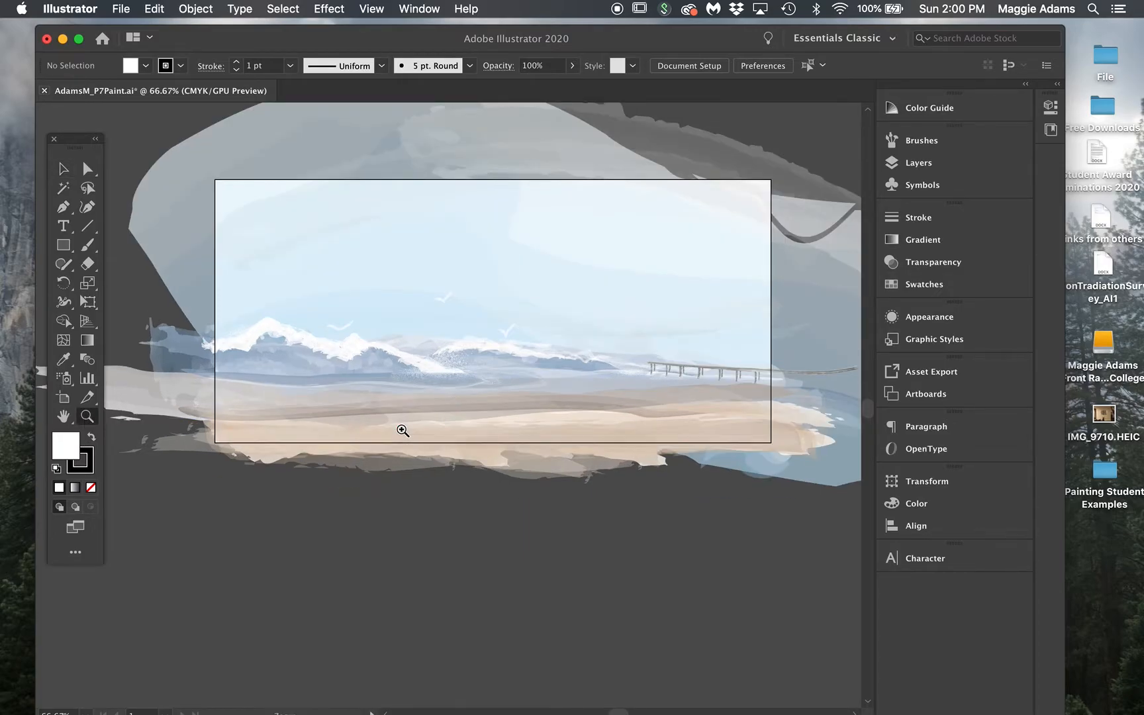
{"action": "scroll", "coordinate": [723, 335], "scroll_direction": "up", "scroll_amount": 3}
{"action": "scroll", "coordinate": [723, 334], "scroll_direction": "right", "scroll_amount": 4}
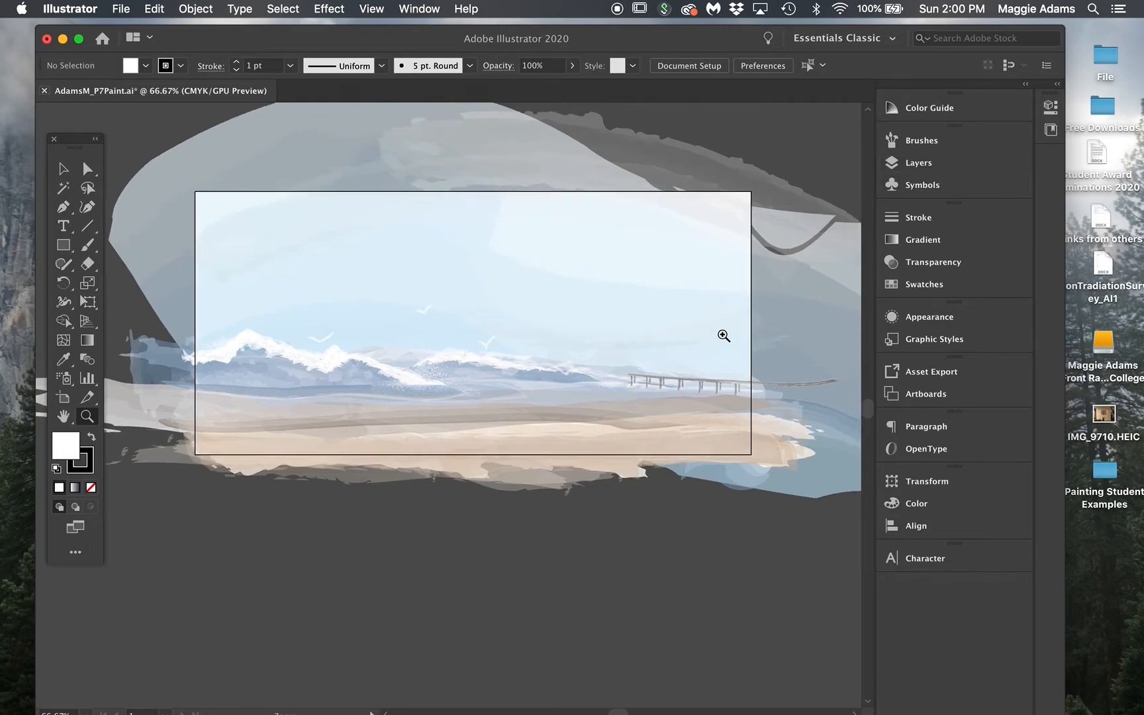
{"action": "scroll", "coordinate": [724, 336], "scroll_direction": "up", "scroll_amount": 2}
{"action": "scroll", "coordinate": [723, 336], "scroll_direction": "right", "scroll_amount": 2}
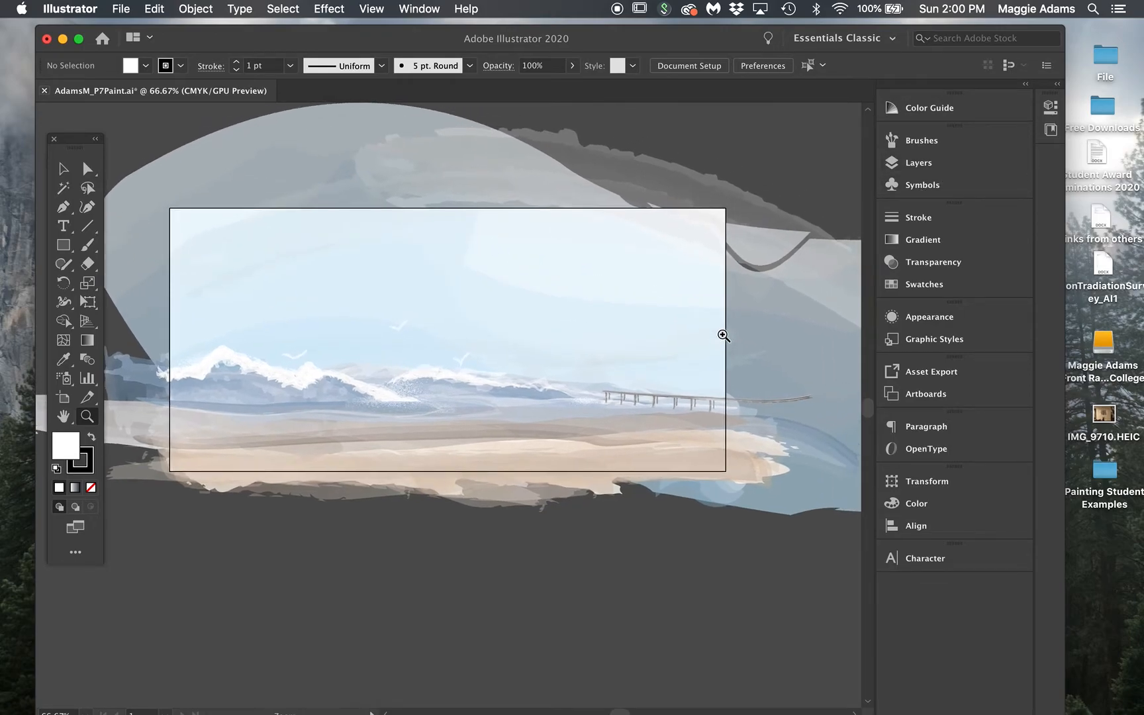
{"action": "left_click", "coordinate": [62, 168]}
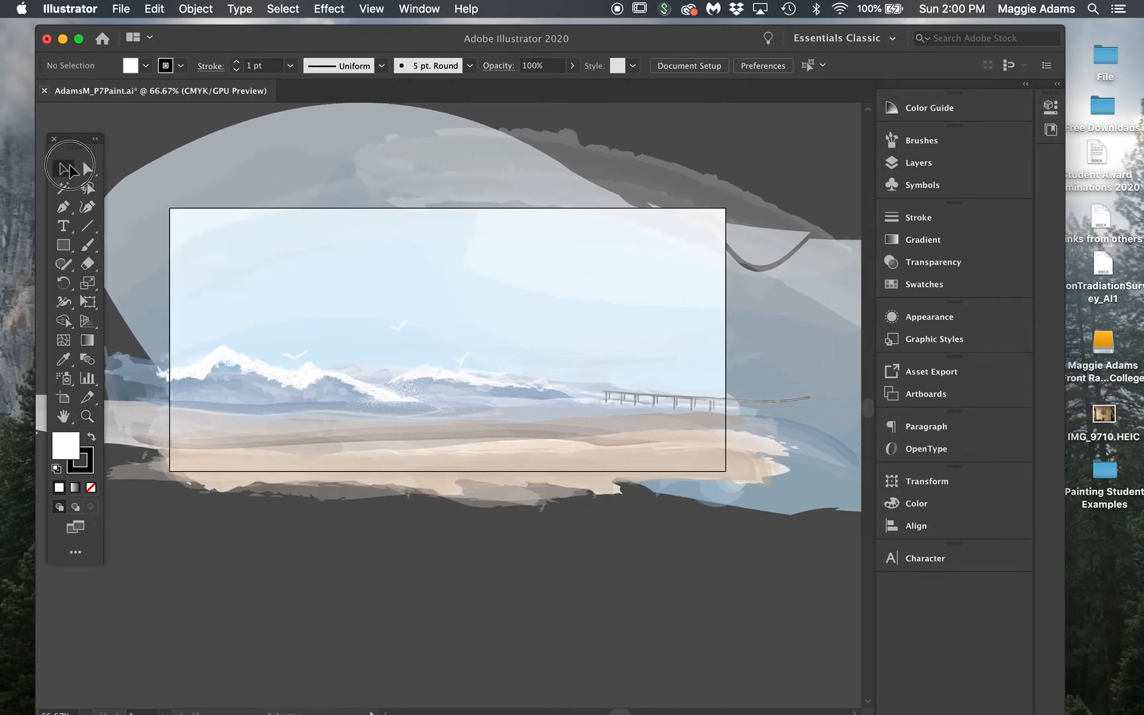
Step: List the beach painting's layers, hide everything above sky, and show the water layer over it
{"action": "left_click", "coordinate": [954, 166]}
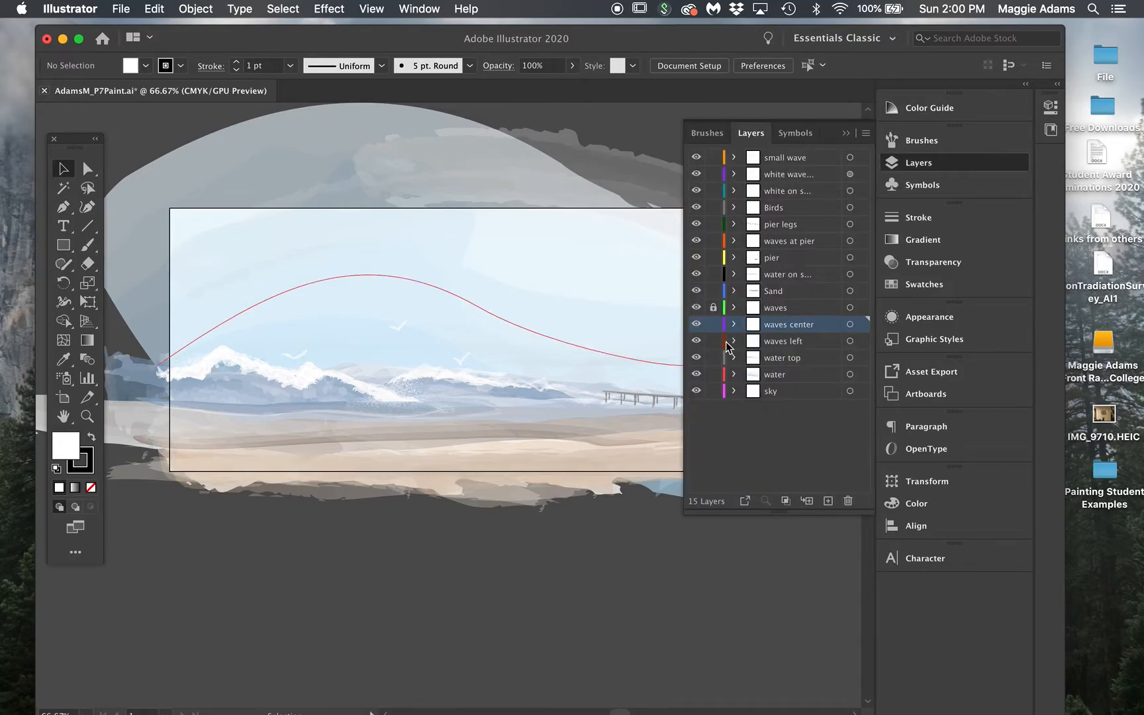
{"action": "left_click_drag", "start_coordinate": [696, 157], "coordinate": [698, 368]}
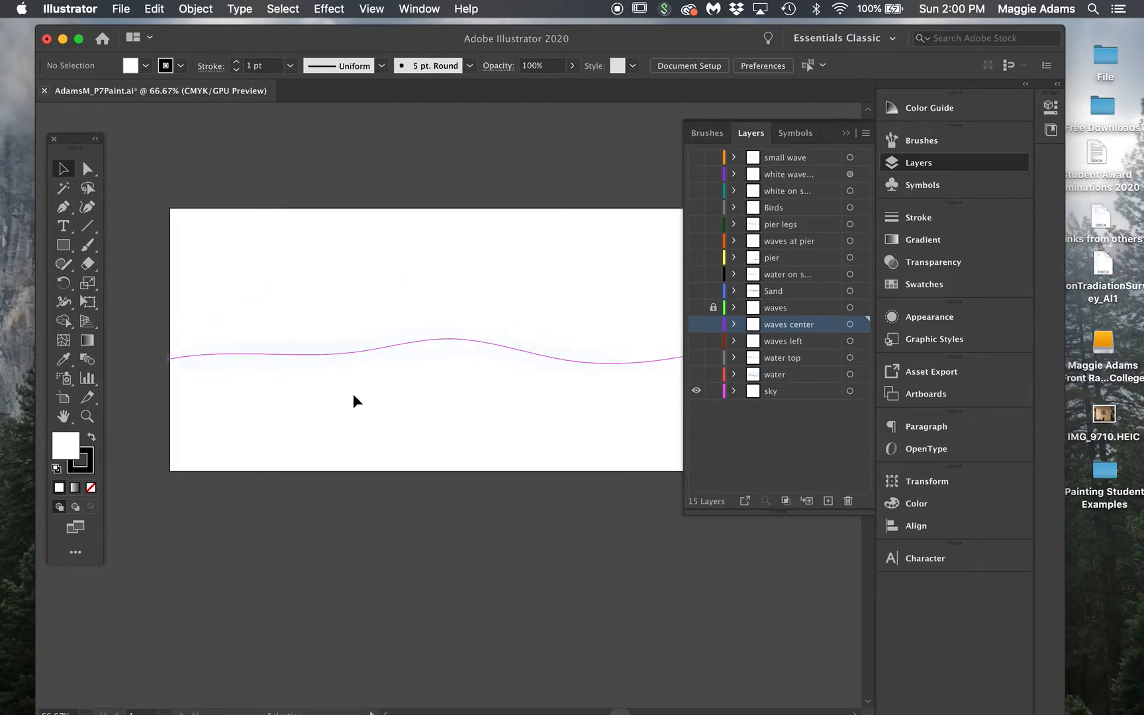
{"action": "left_click", "coordinate": [696, 374]}
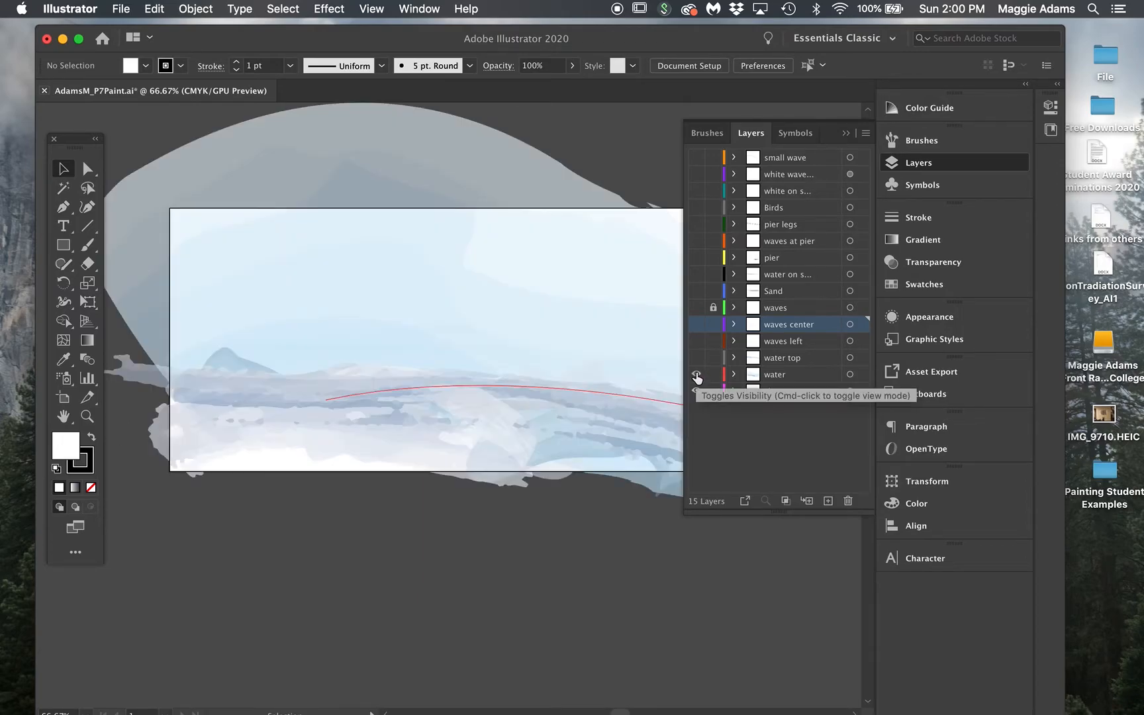
{"action": "scroll", "coordinate": [560, 550], "scroll_direction": "left", "scroll_amount": 3}
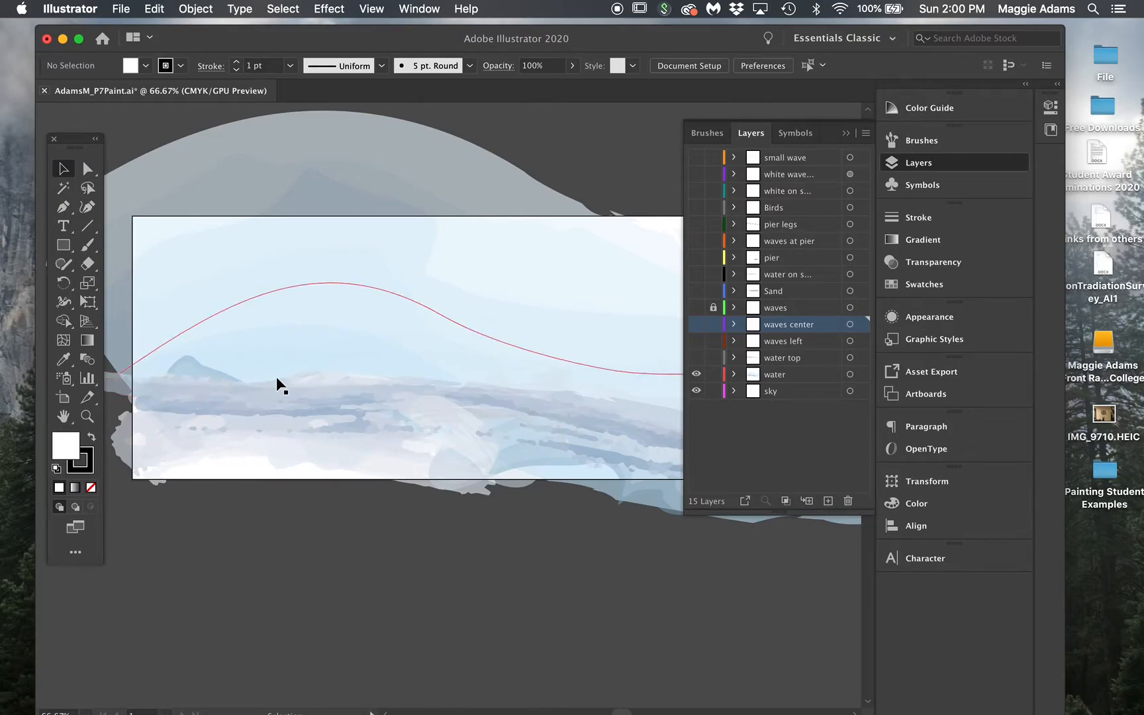
Step: Show the water top, waves left, waves center and waves layers one by one above the water
{"action": "left_click", "coordinate": [696, 358]}
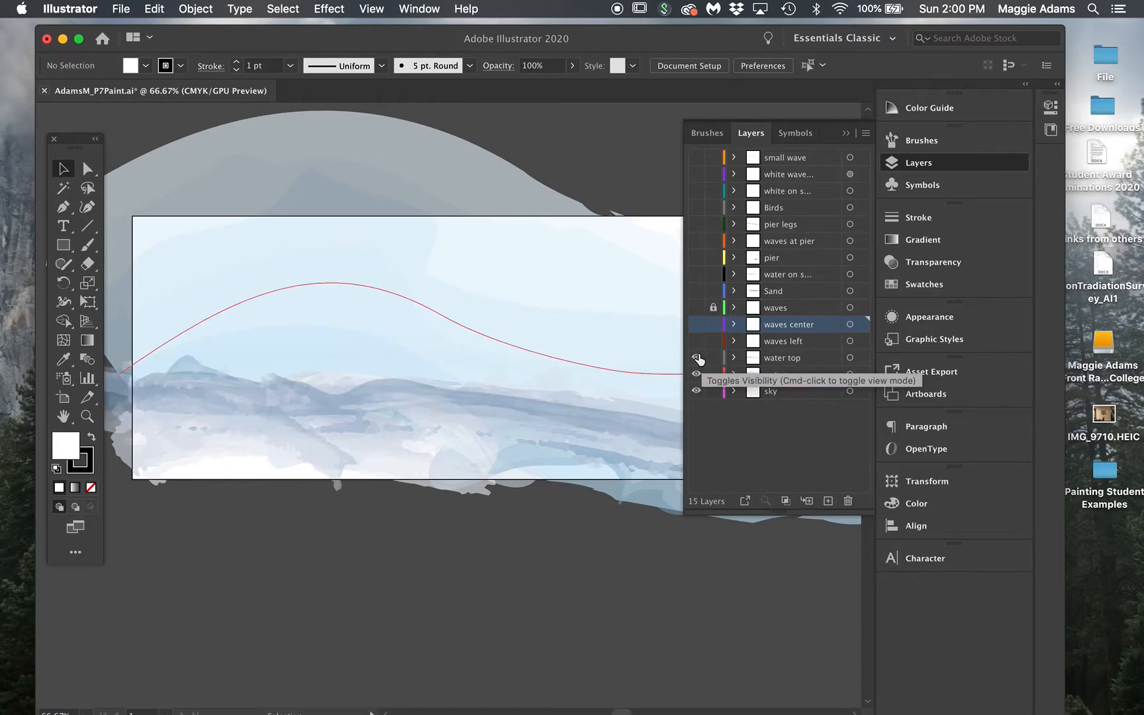
{"action": "left_click", "coordinate": [696, 343]}
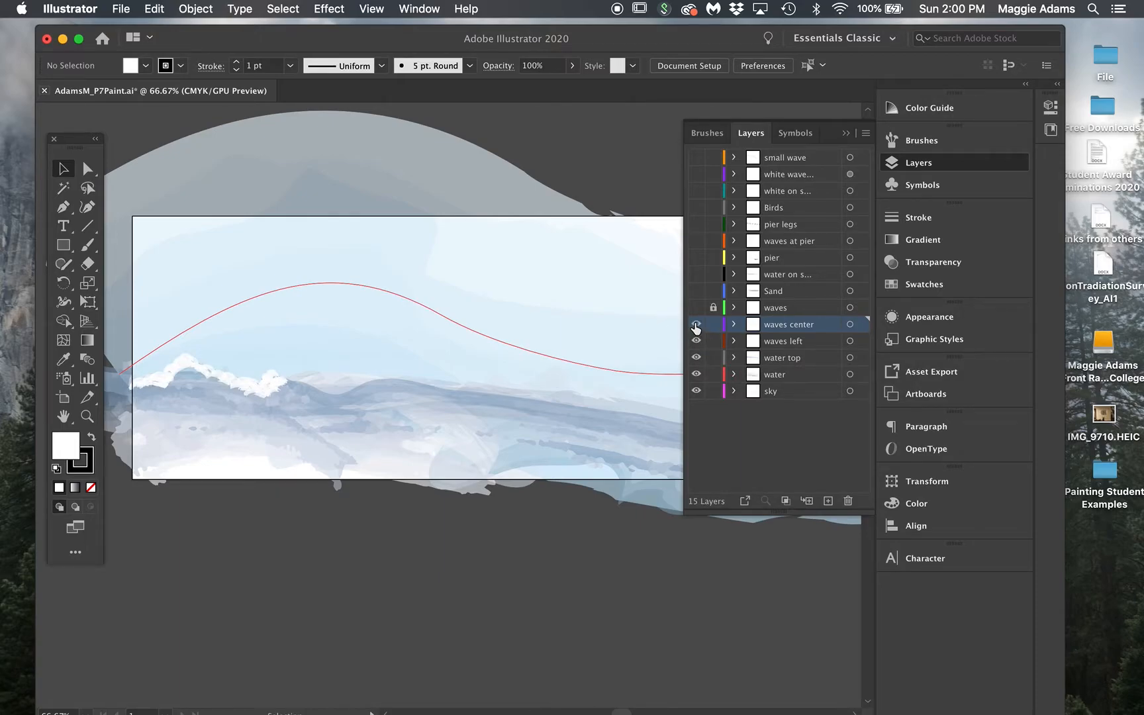
{"action": "left_click", "coordinate": [696, 324]}
{"action": "left_click", "coordinate": [696, 309]}
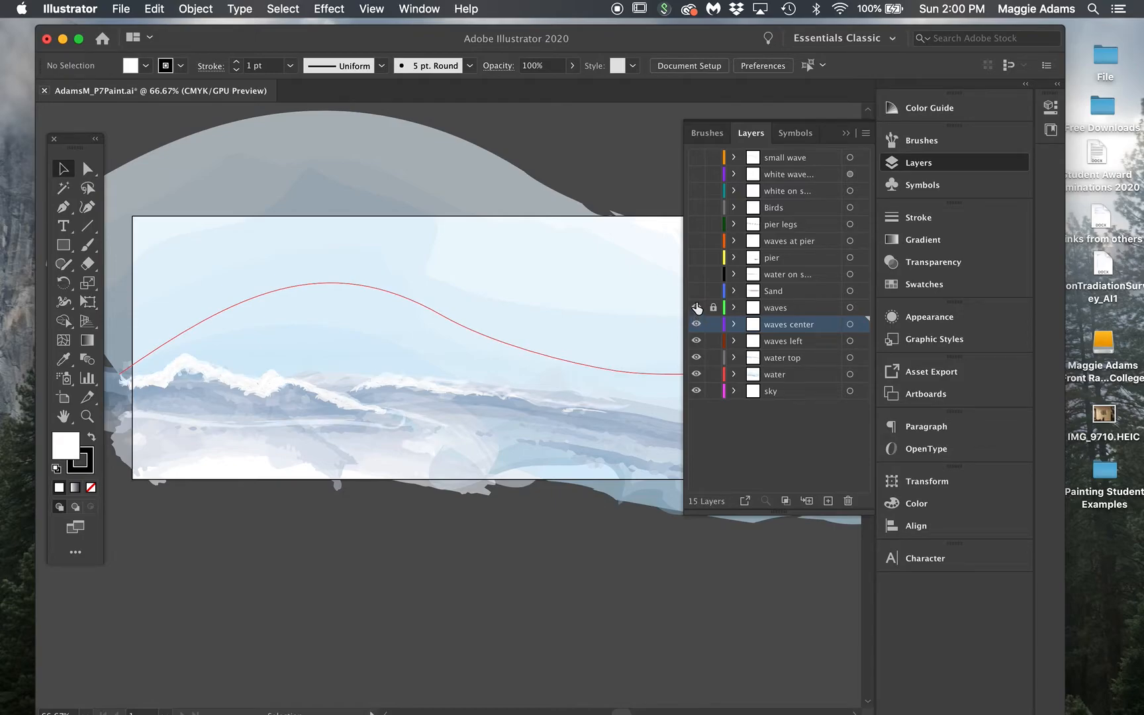
Step: Show the Sand and water on sand layers, and widen the layer list so the full names can be read
{"action": "left_click", "coordinate": [696, 291]}
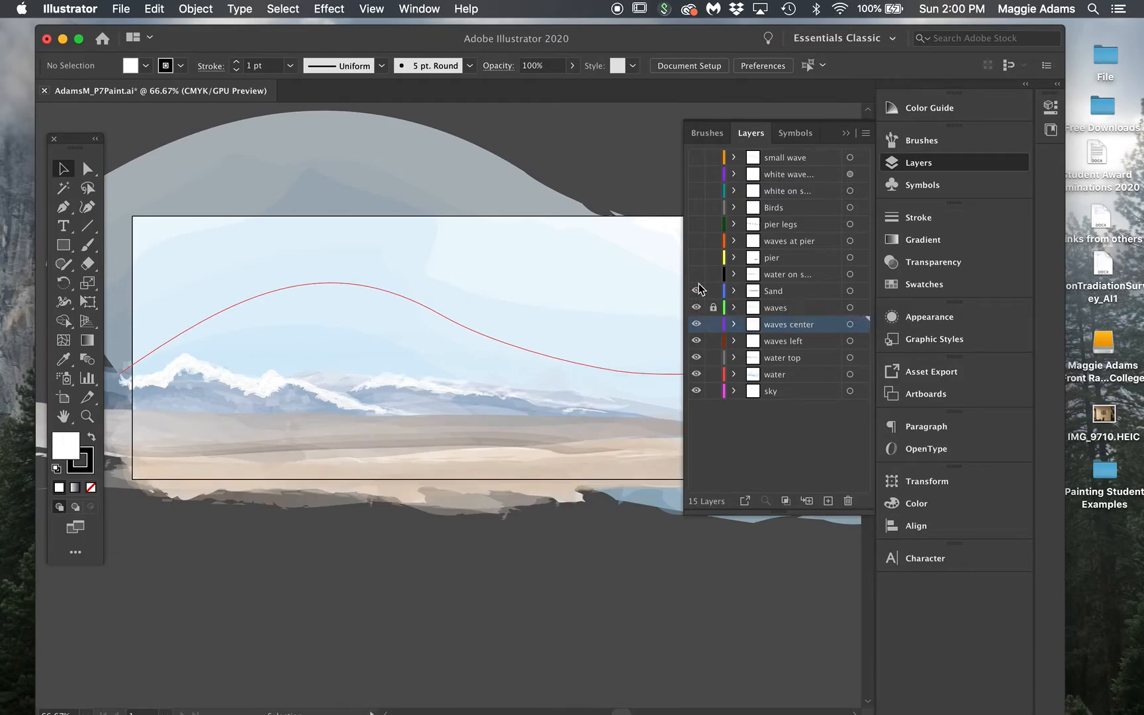
{"action": "left_click", "coordinate": [696, 274]}
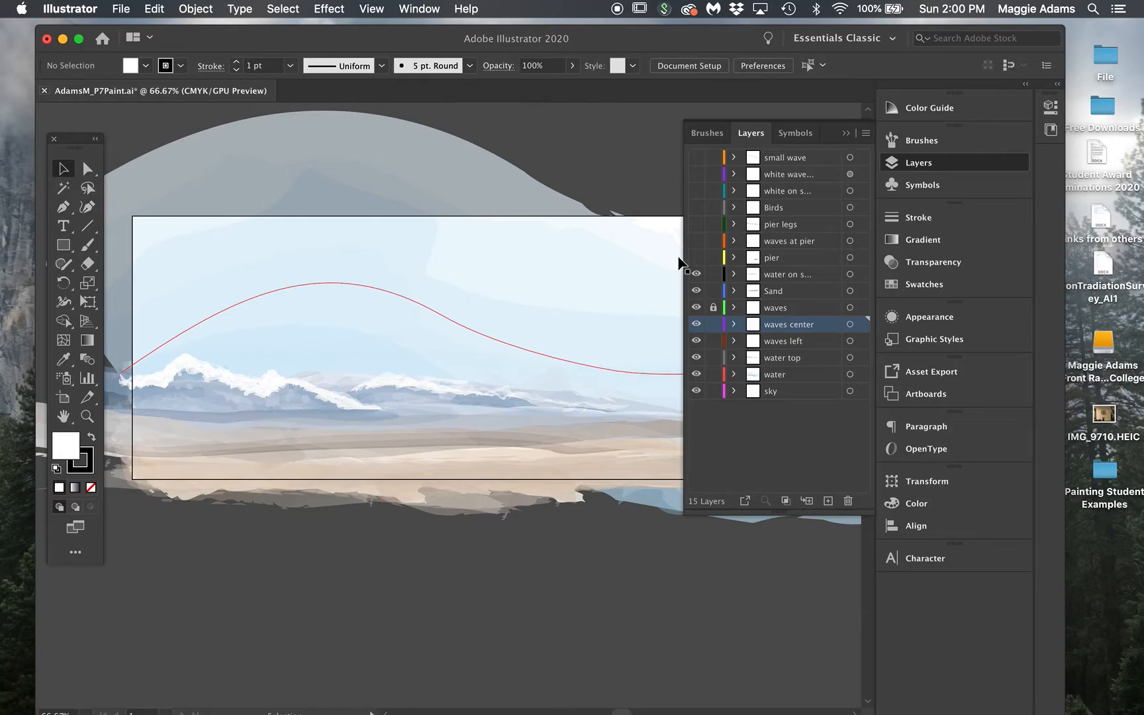
{"action": "mouse_move", "coordinate": [683, 249]}
{"action": "left_mouse_down"}
{"action": "mouse_move", "coordinate": [577, 248]}
{"action": "mouse_move", "coordinate": [672, 248]}
{"action": "left_mouse_up"}
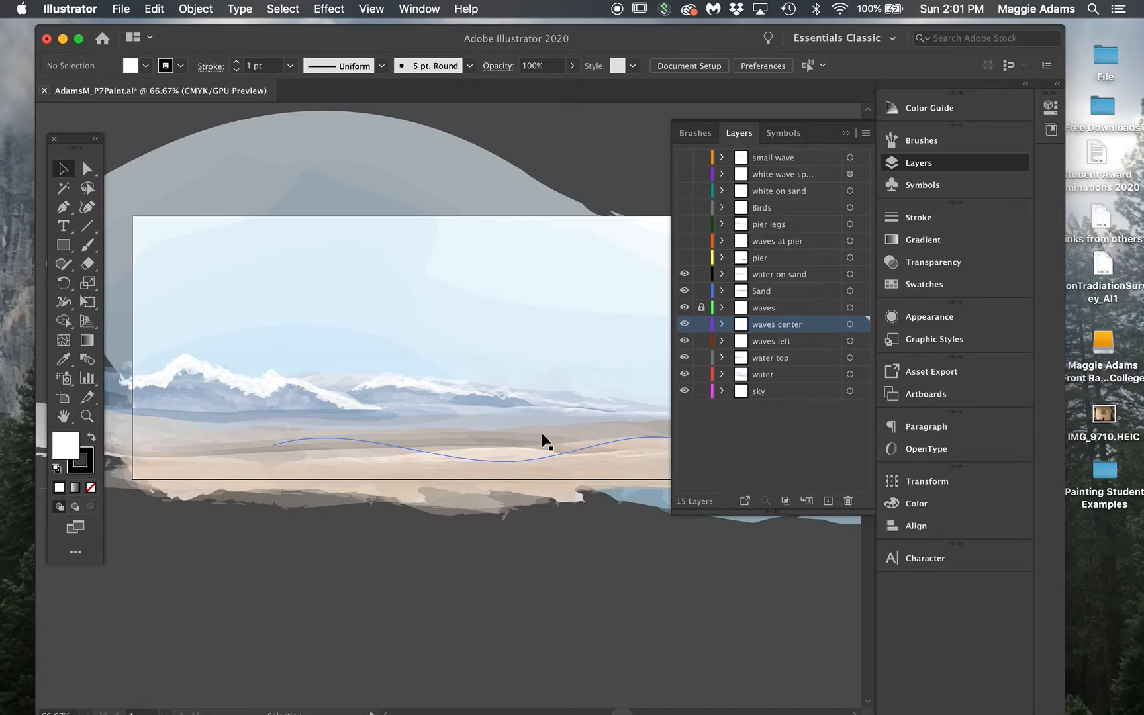
Step: Show the pier layer, toggling it for comparison, and add the waves at pier and pier legs layers
{"action": "left_click", "coordinate": [685, 258]}
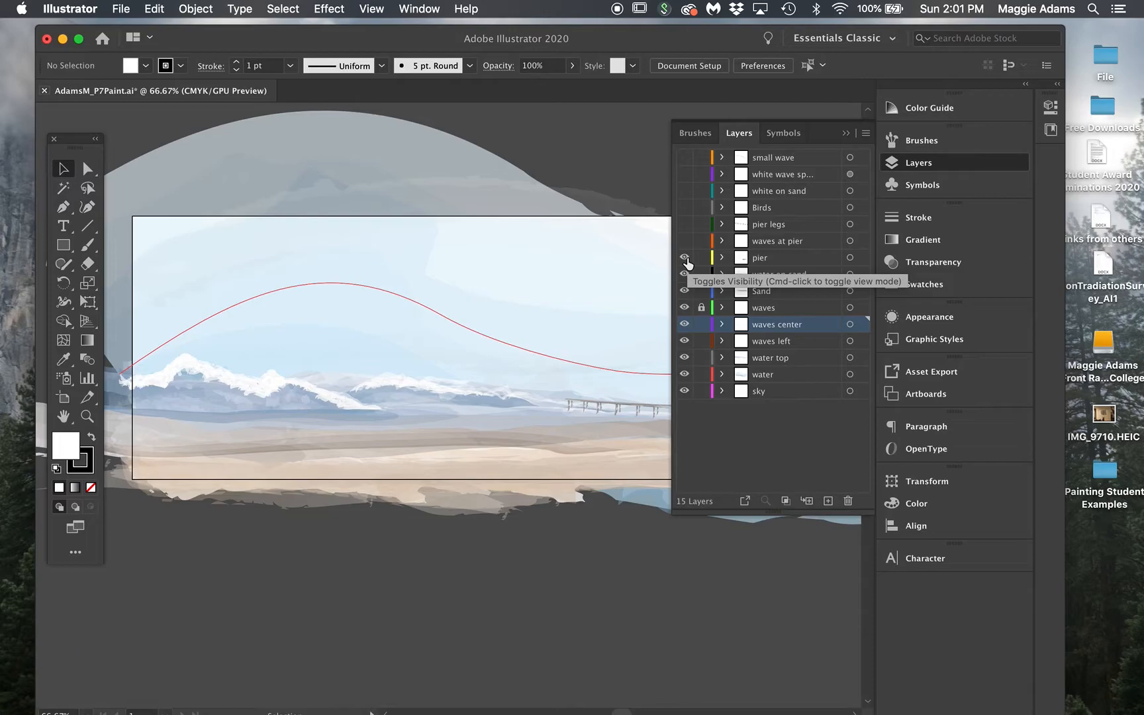
{"action": "scroll", "coordinate": [614, 286], "scroll_direction": "right", "scroll_amount": 3}
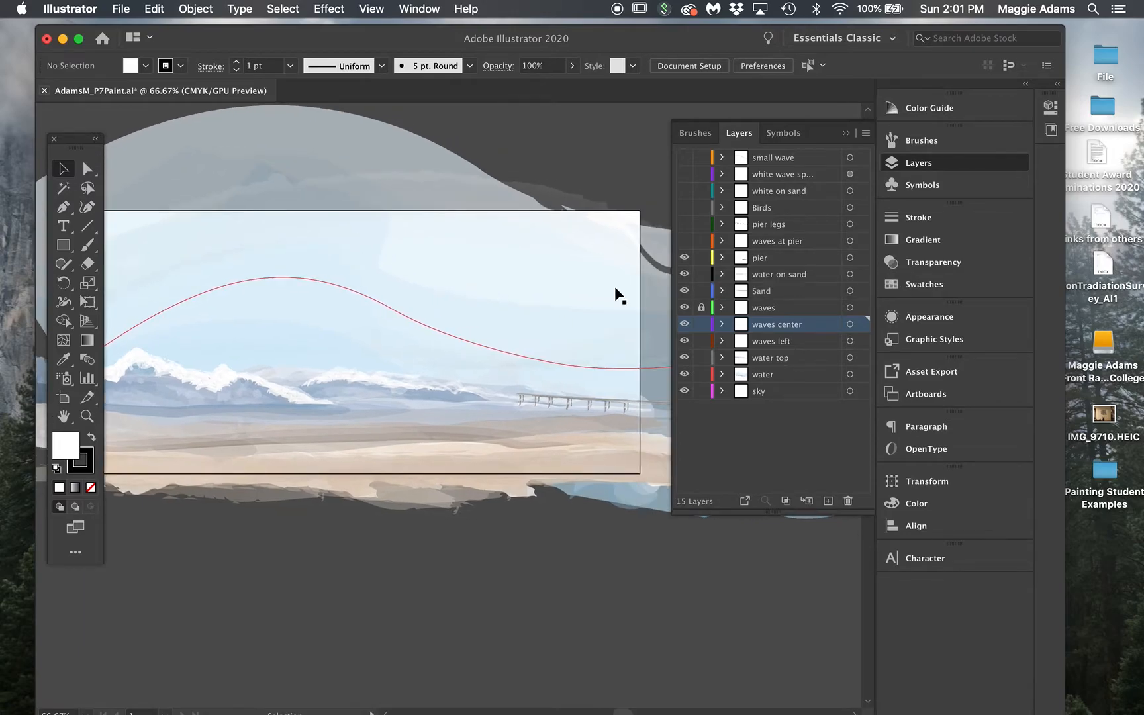
{"action": "left_click", "coordinate": [685, 258]}
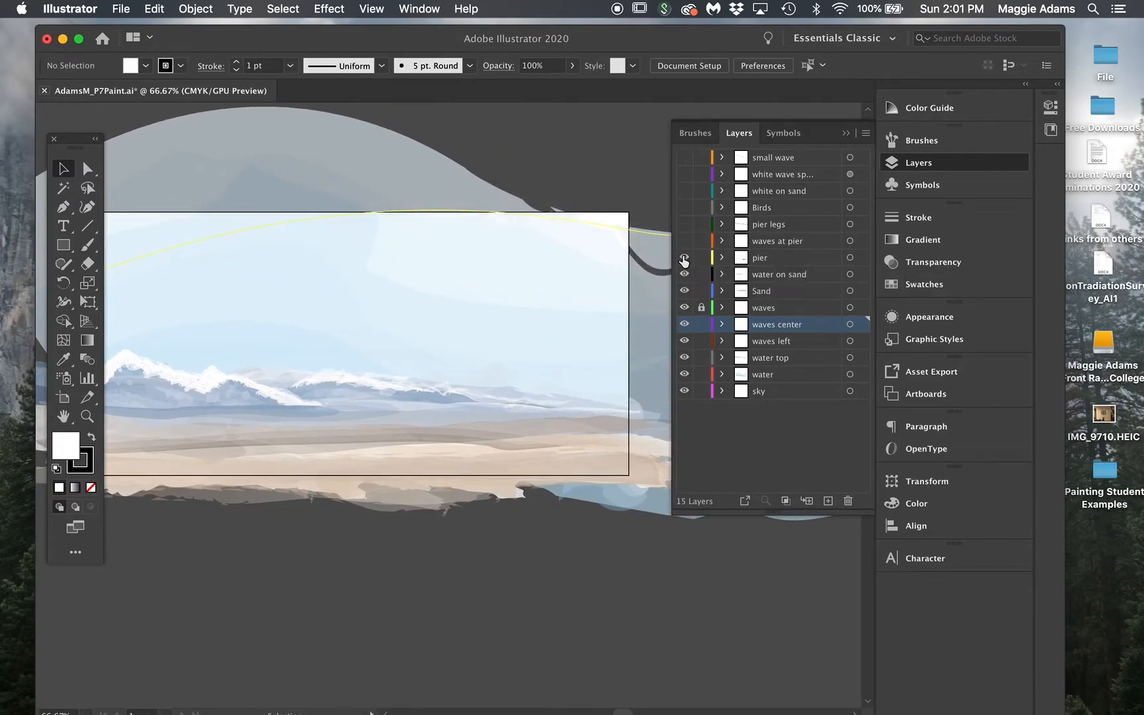
{"action": "left_click", "coordinate": [684, 241]}
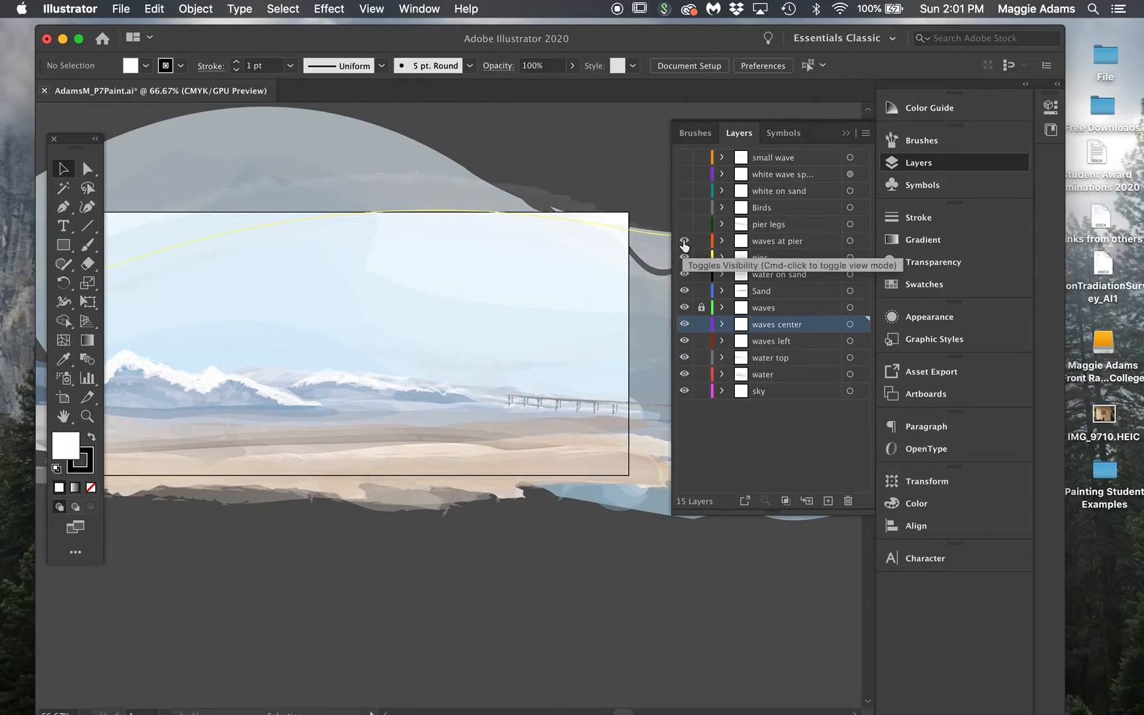
{"action": "left_click", "coordinate": [684, 225]}
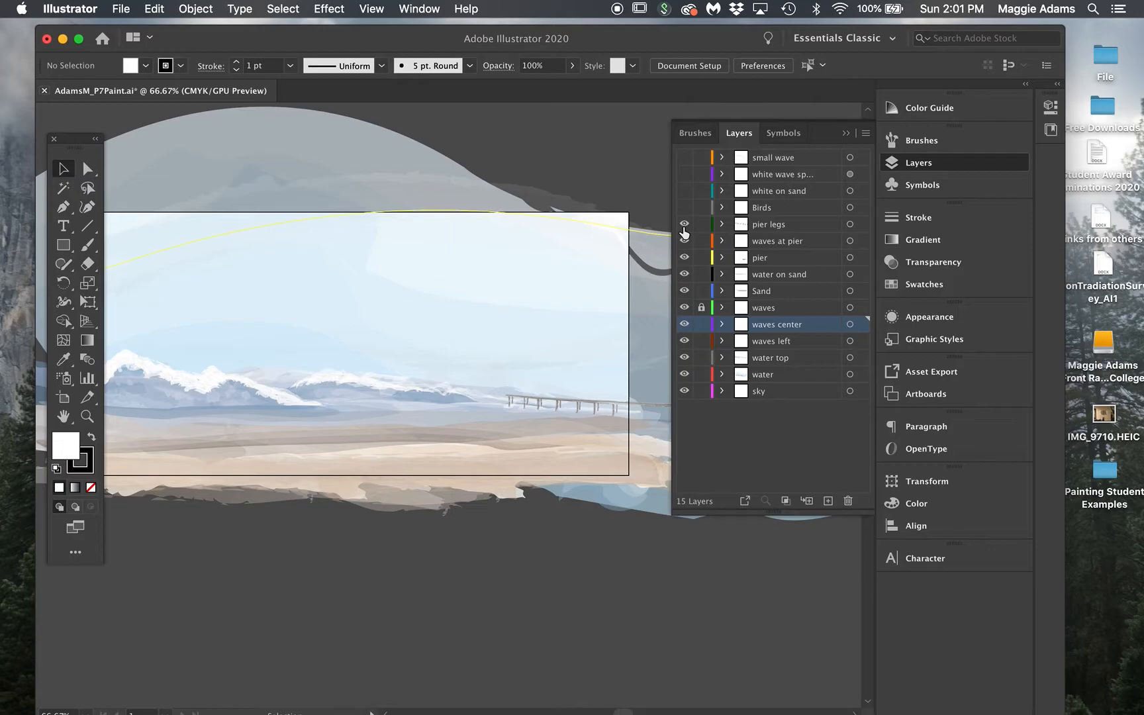
Step: Show the Birds and white on sand layers, toggling white on sand off and on to compare its effect
{"action": "left_click", "coordinate": [684, 207]}
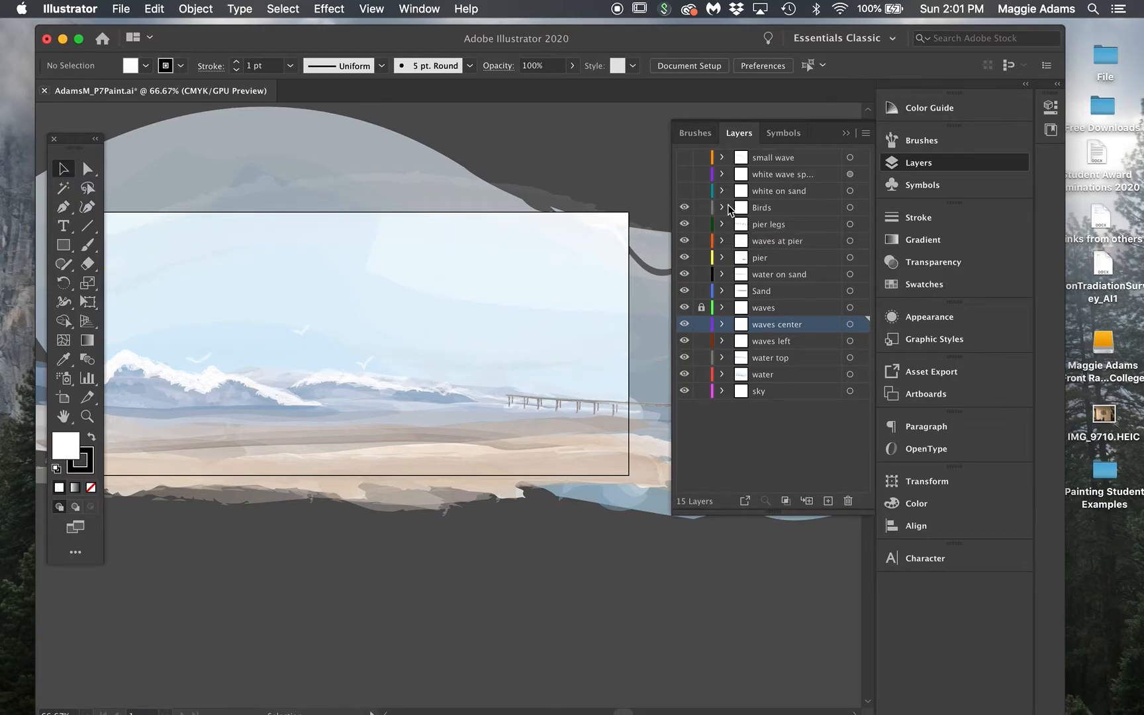
{"action": "left_click", "coordinate": [685, 192]}
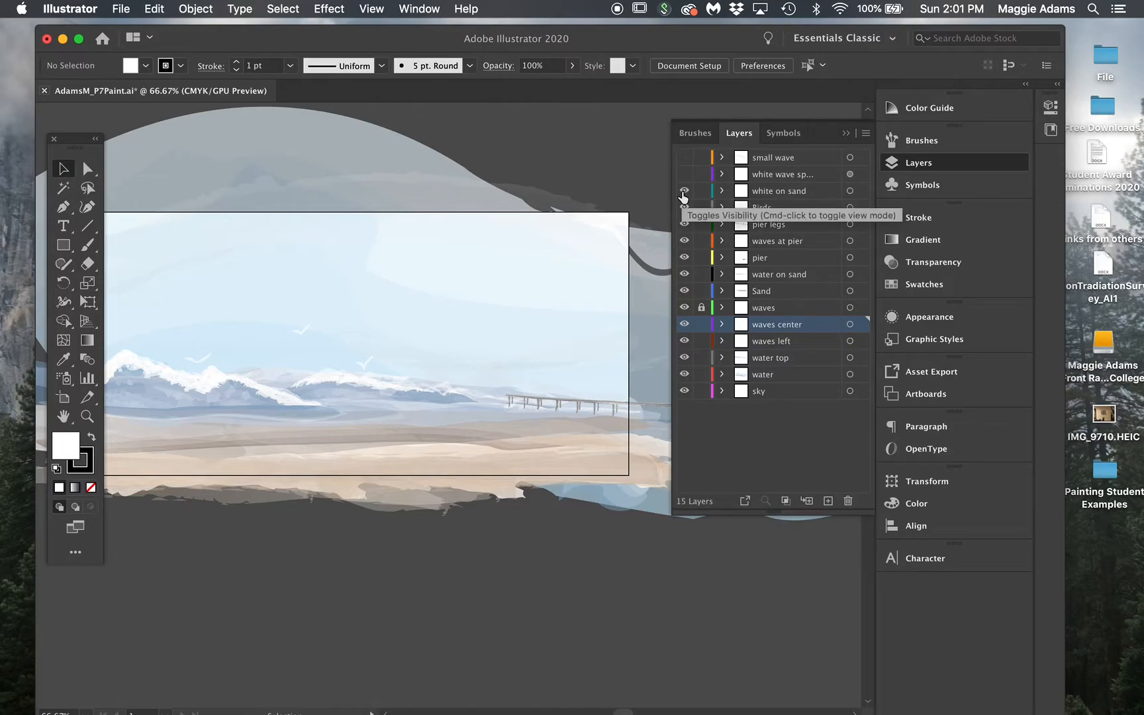
{"action": "left_click", "coordinate": [683, 193]}
{"action": "left_click", "coordinate": [683, 193]}
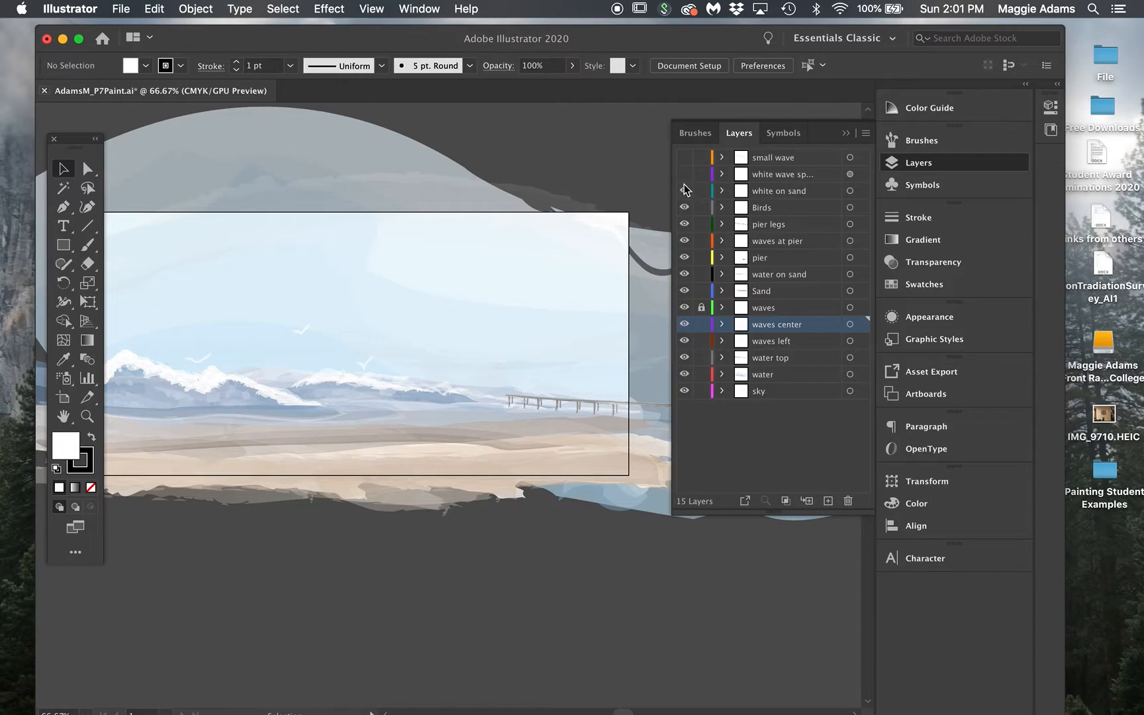
Step: Show the white wave and small wave layers at the top of the stack, and collapse the layer list
{"action": "left_click", "coordinate": [685, 175]}
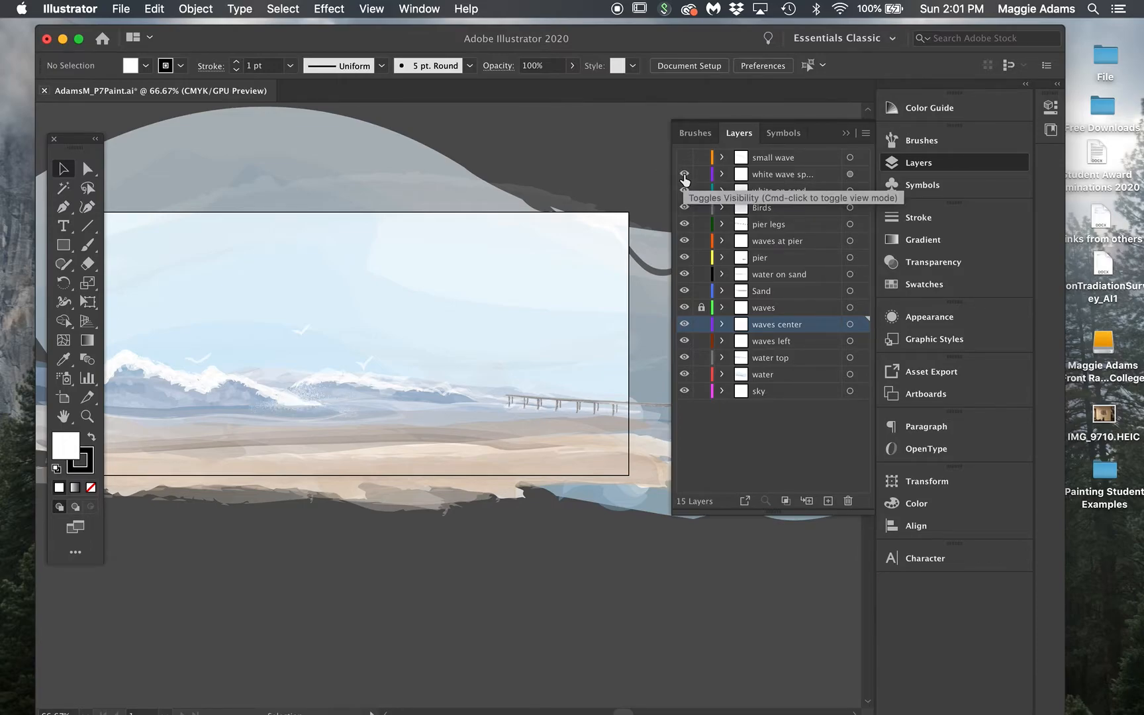
{"action": "left_click", "coordinate": [686, 158]}
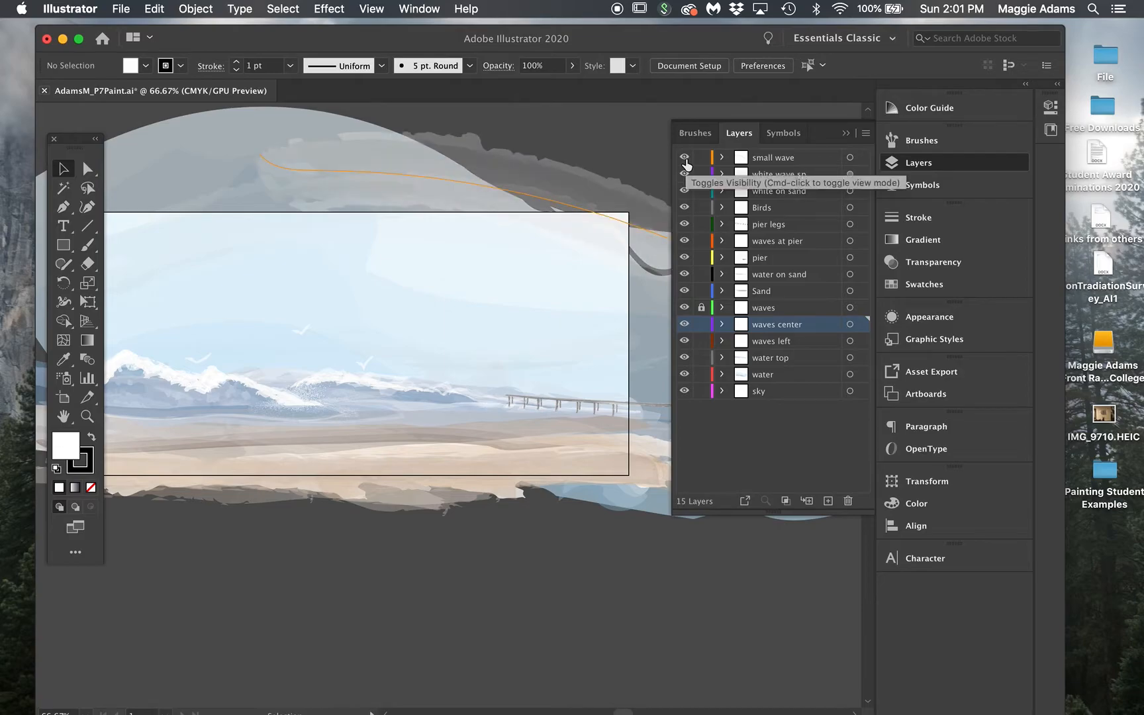
{"action": "scroll", "coordinate": [564, 153], "scroll_direction": "left", "scroll_amount": 3}
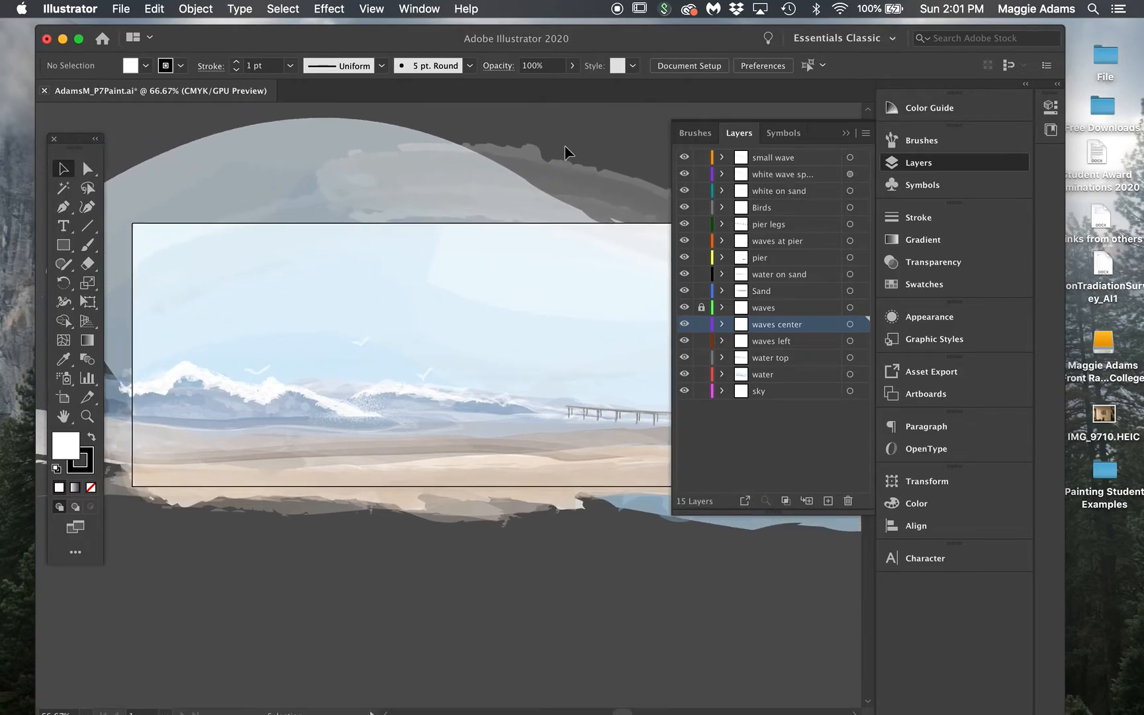
{"action": "scroll", "coordinate": [564, 153], "scroll_direction": "left", "scroll_amount": 1}
{"action": "left_click", "coordinate": [984, 167]}
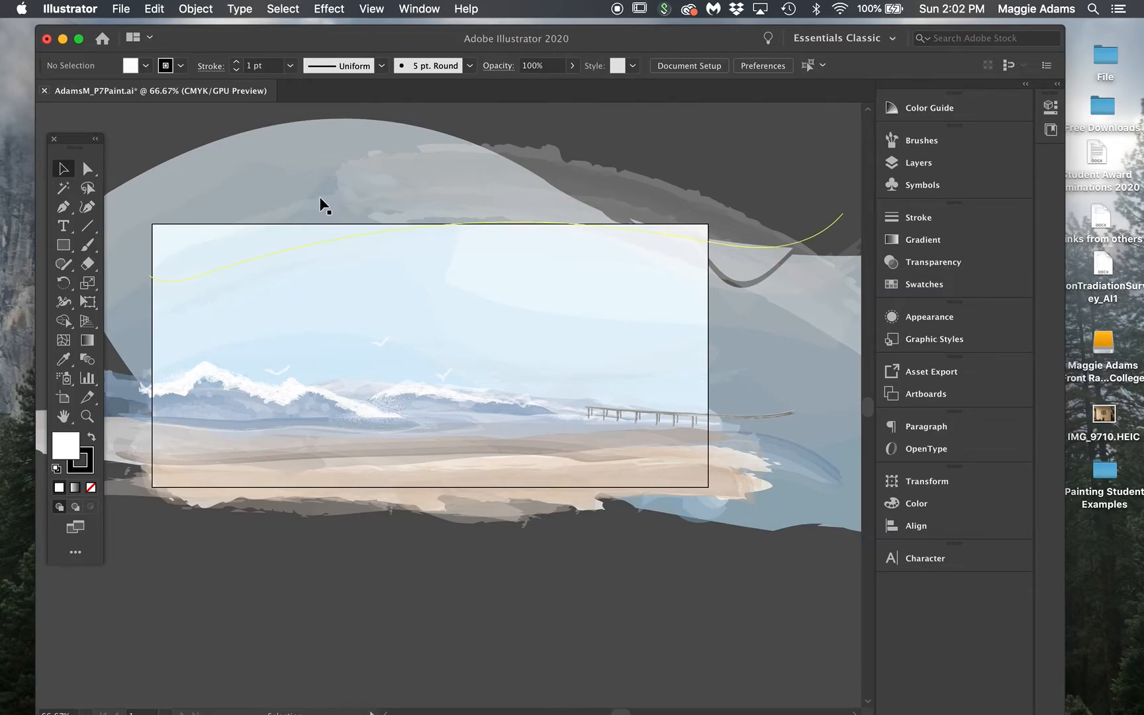
Step: Switch to the Inspiration folder in Finder and open its seven reference images, download-1.jpg through images.jpg, together in Preview
{"action": "left_click_drag", "start_coordinate": [315, 45], "coordinate": [349, 66]}
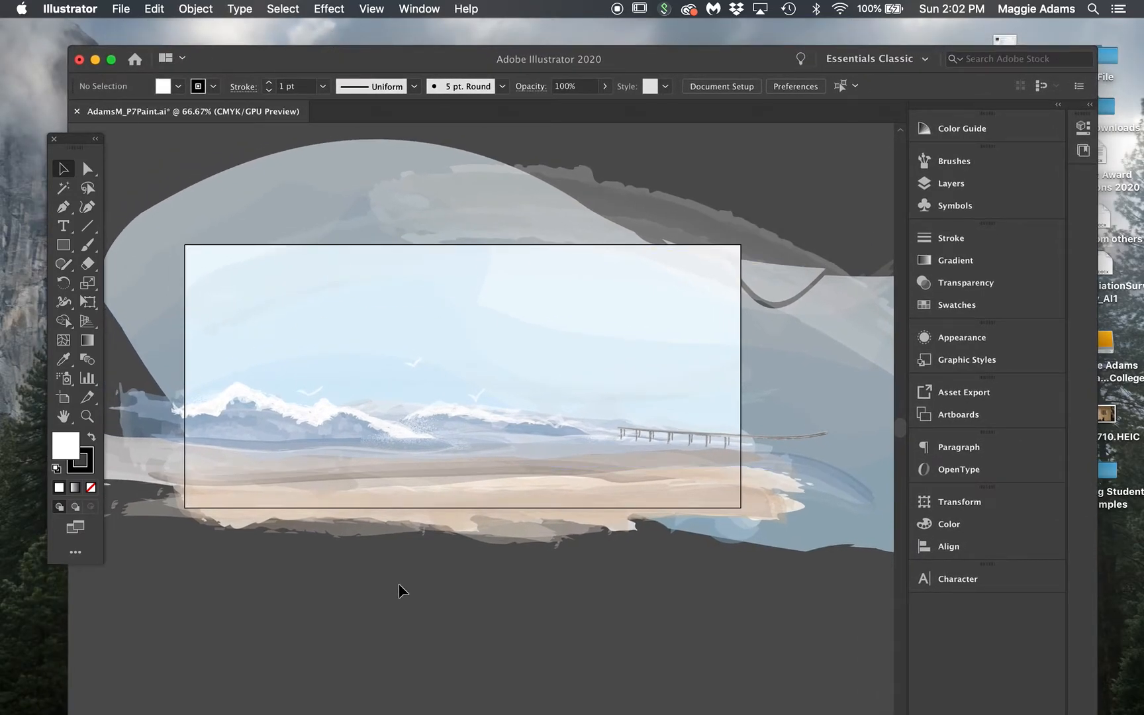
{"action": "mouse_move", "coordinate": [961, 708]}
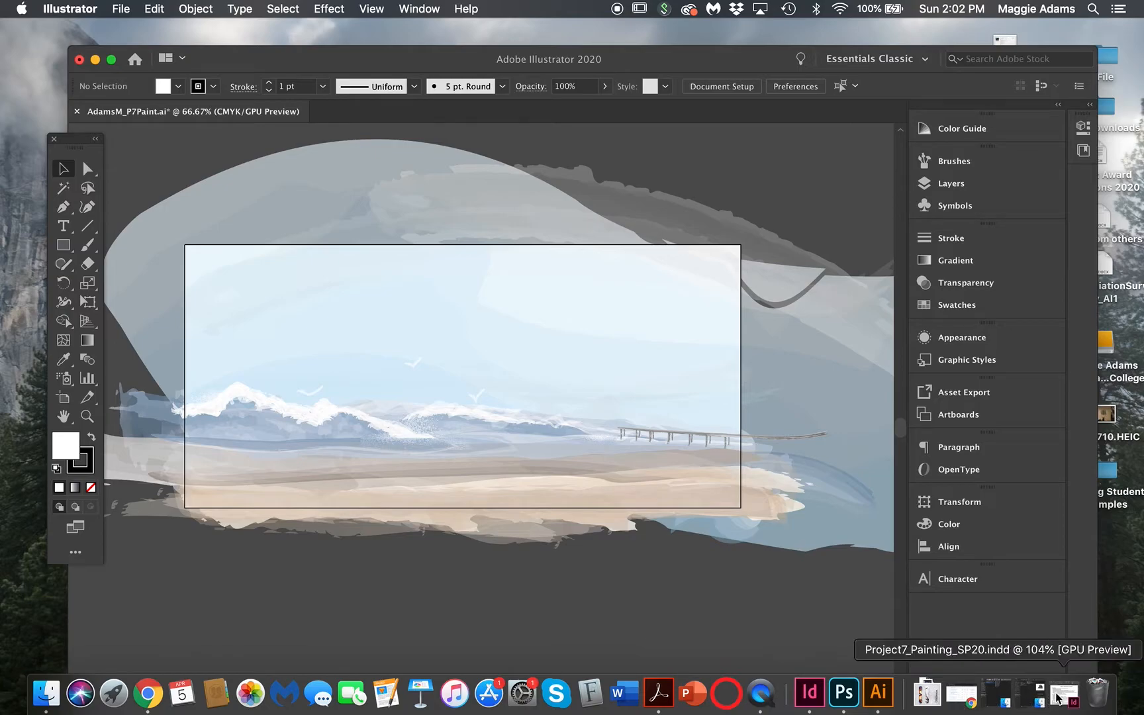
{"action": "left_click", "coordinate": [1006, 702]}
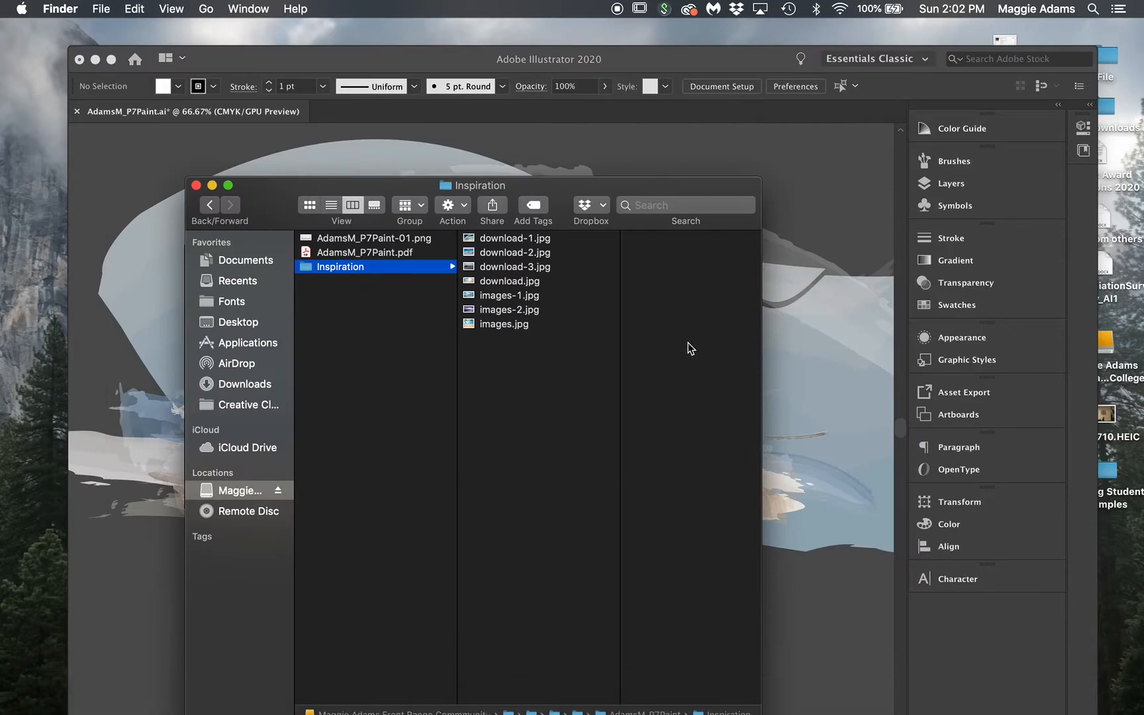
{"action": "left_click_drag", "start_coordinate": [583, 180], "coordinate": [399, 28]}
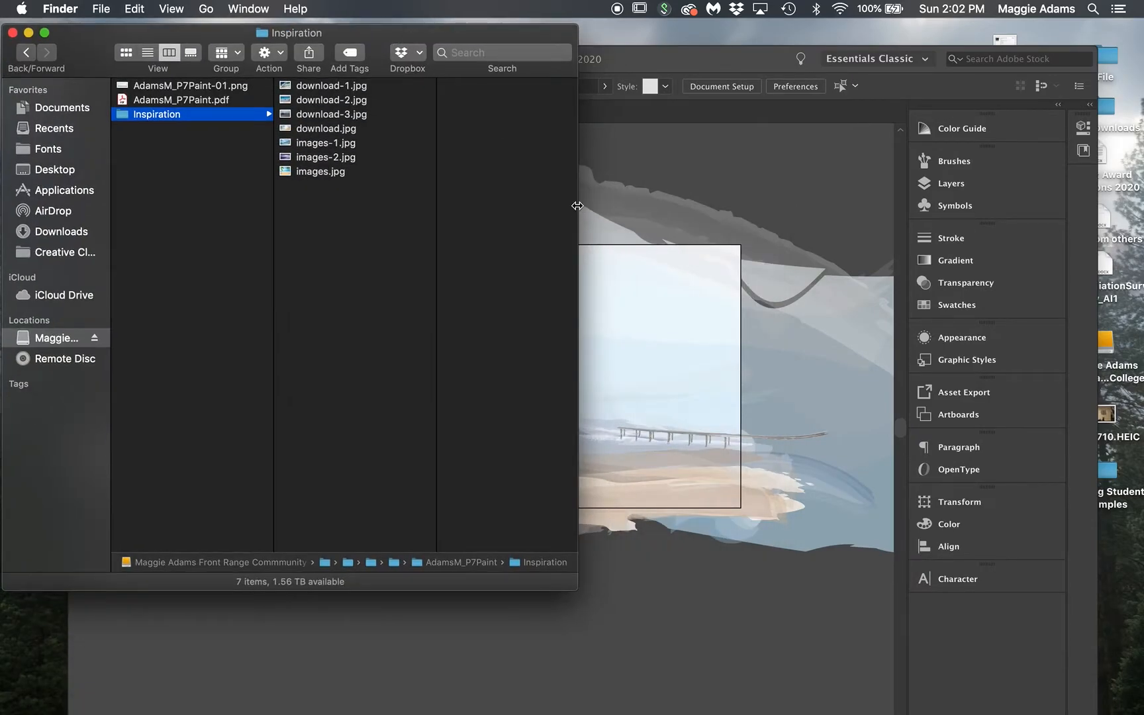
{"action": "left_click_drag", "start_coordinate": [581, 196], "coordinate": [811, 298]}
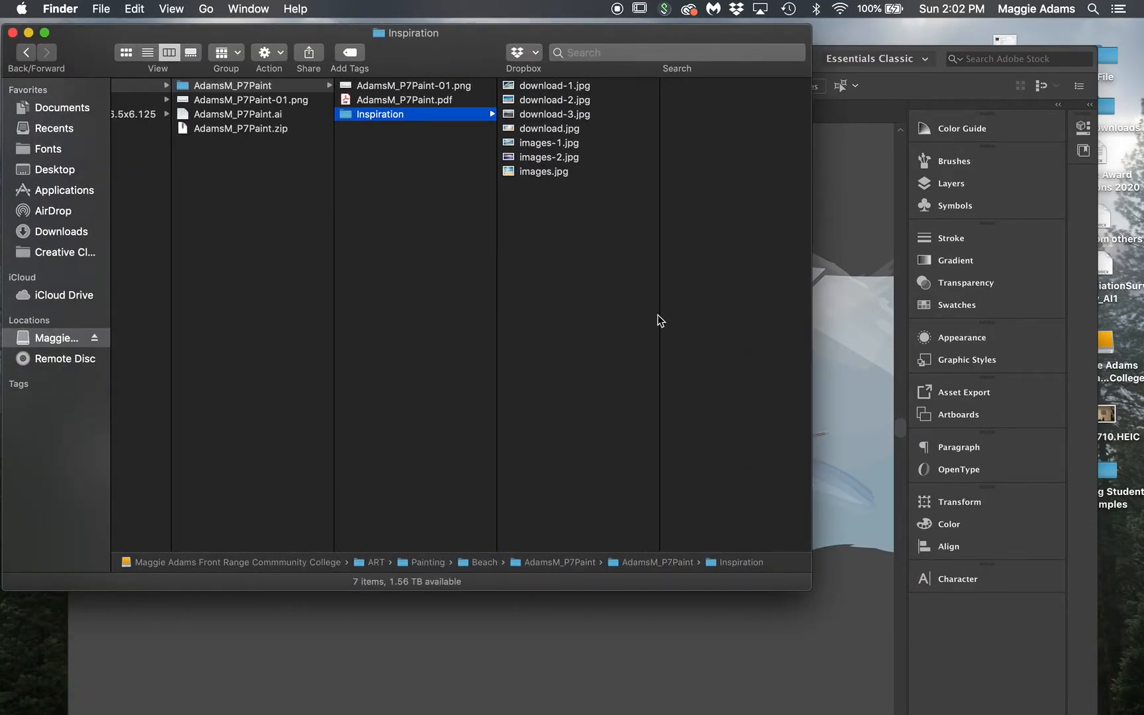
{"action": "left_click", "coordinate": [509, 87]}
{"action": "left_click", "coordinate": [472, 174], "text": "shift"}
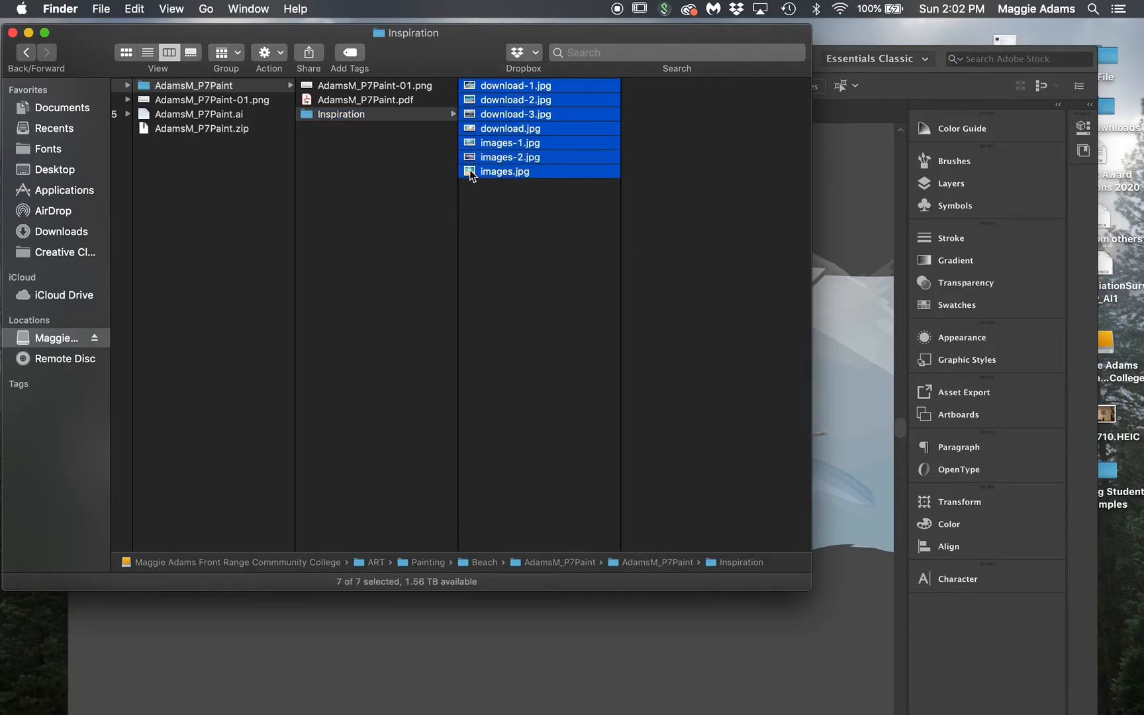
{"action": "double_click", "coordinate": [472, 174]}
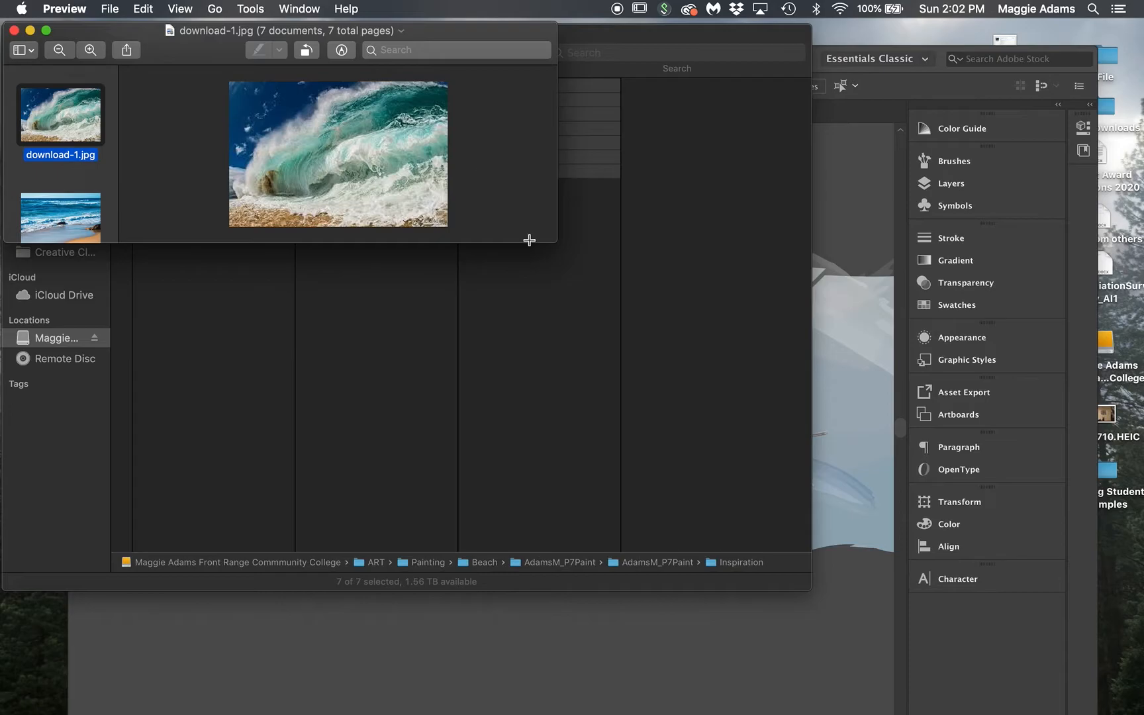
Step: Enlarge the Preview window and view the inspiration photos one by one from download-1.jpg through images.jpg
{"action": "left_click_drag", "start_coordinate": [556, 242], "coordinate": [897, 541]}
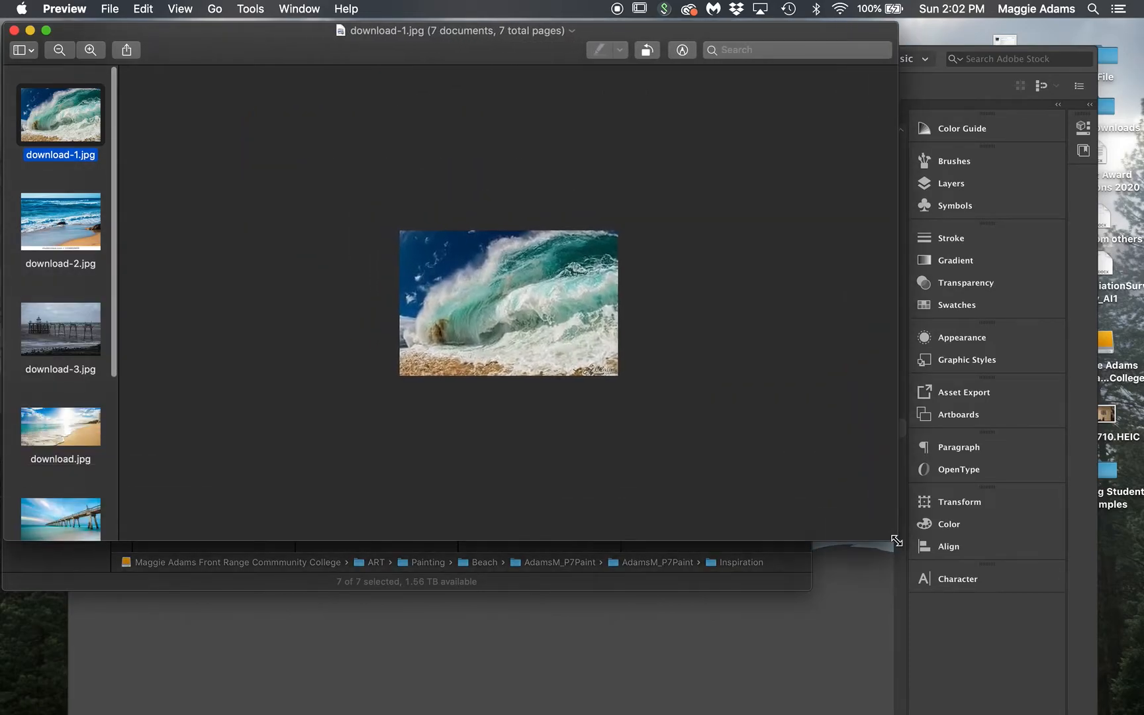
{"action": "left_click", "coordinate": [39, 274]}
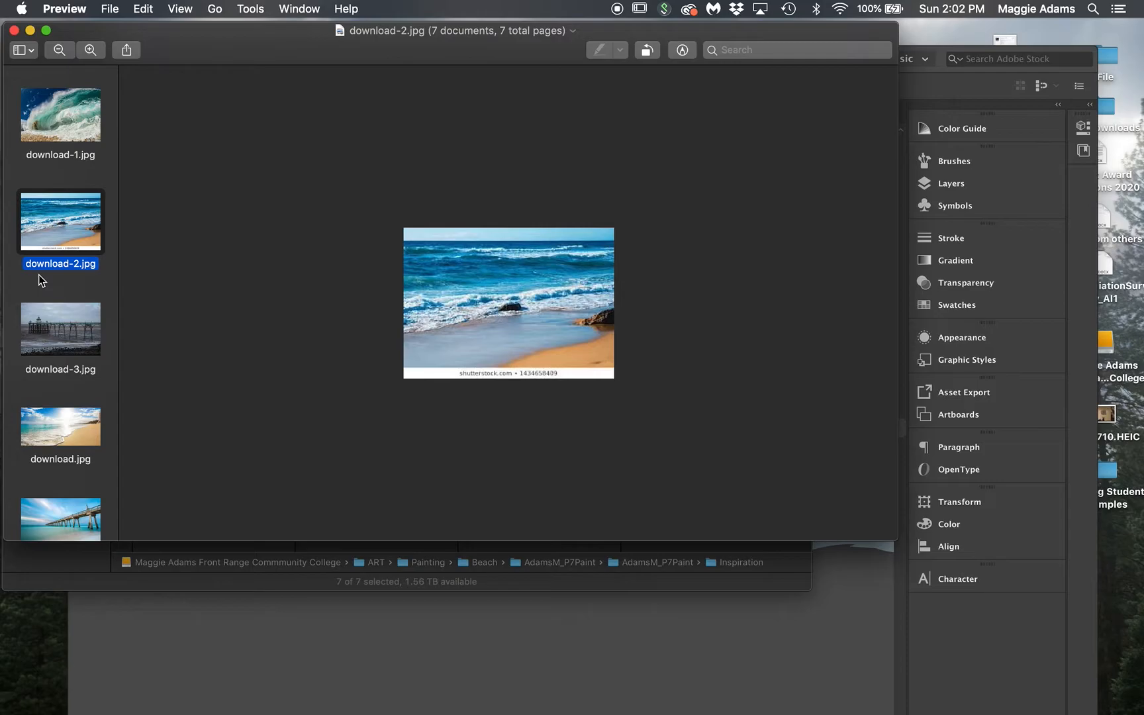
{"action": "key", "text": "Down"}
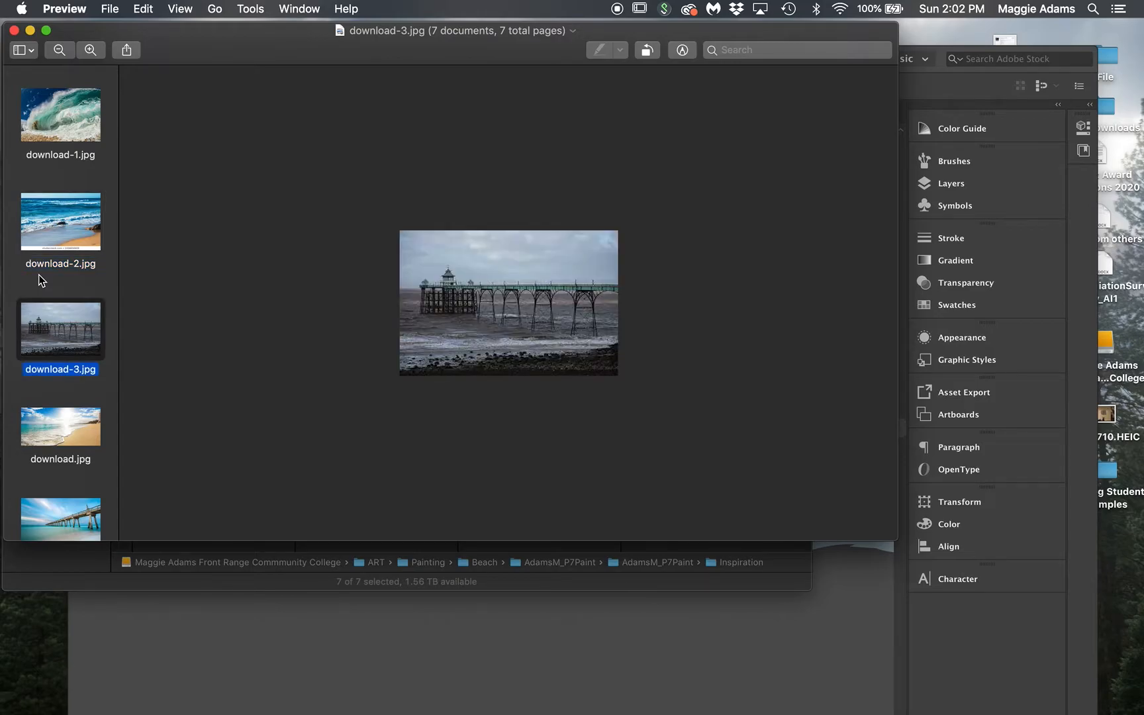
{"action": "key", "text": "Down"}
{"action": "key", "text": "Up"}
{"action": "key", "text": "Down"}
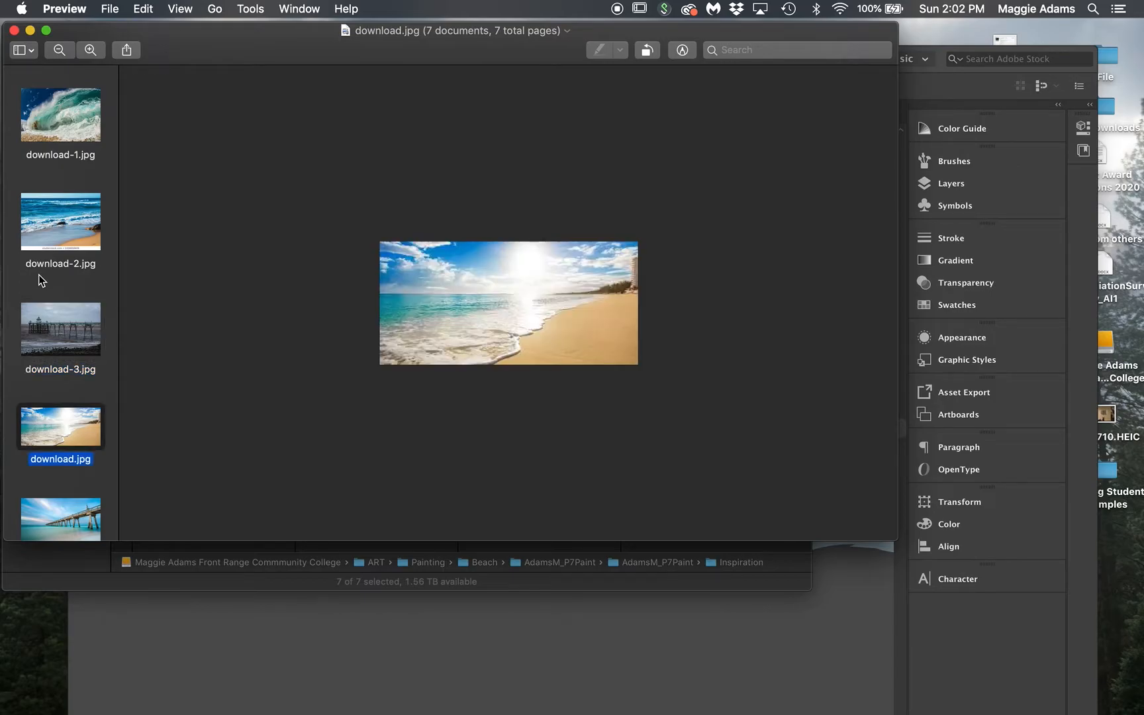
{"action": "key", "text": "Down"}
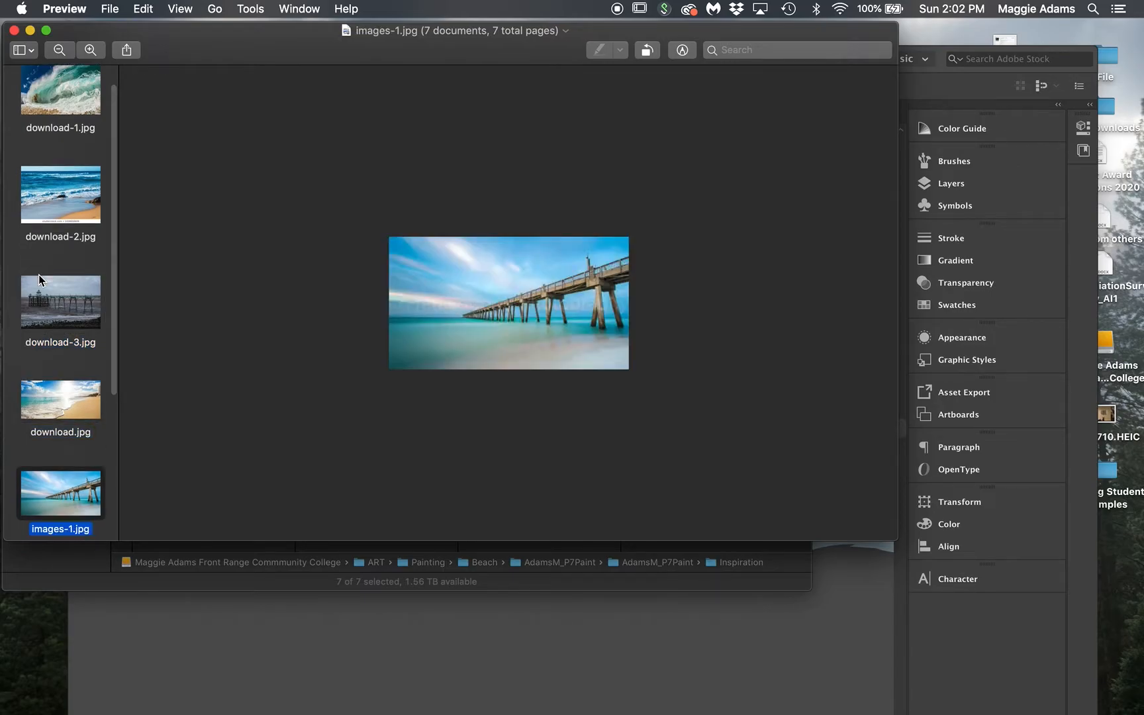
{"action": "key", "text": "Down"}
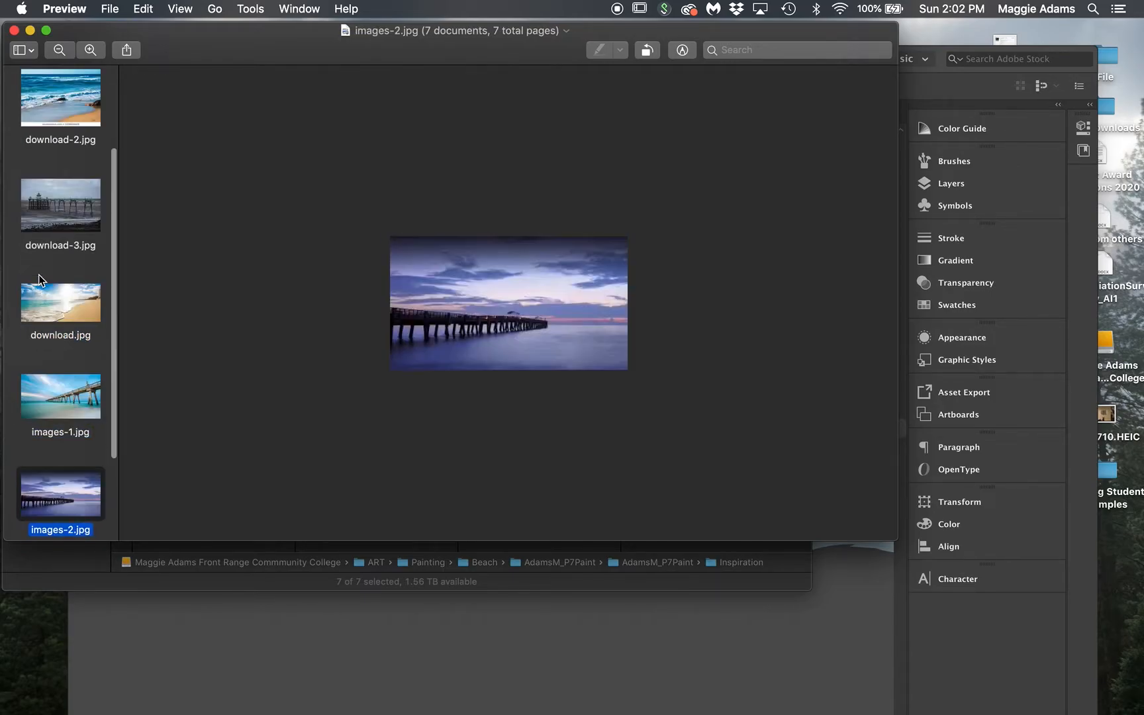
{"action": "key", "text": "Down"}
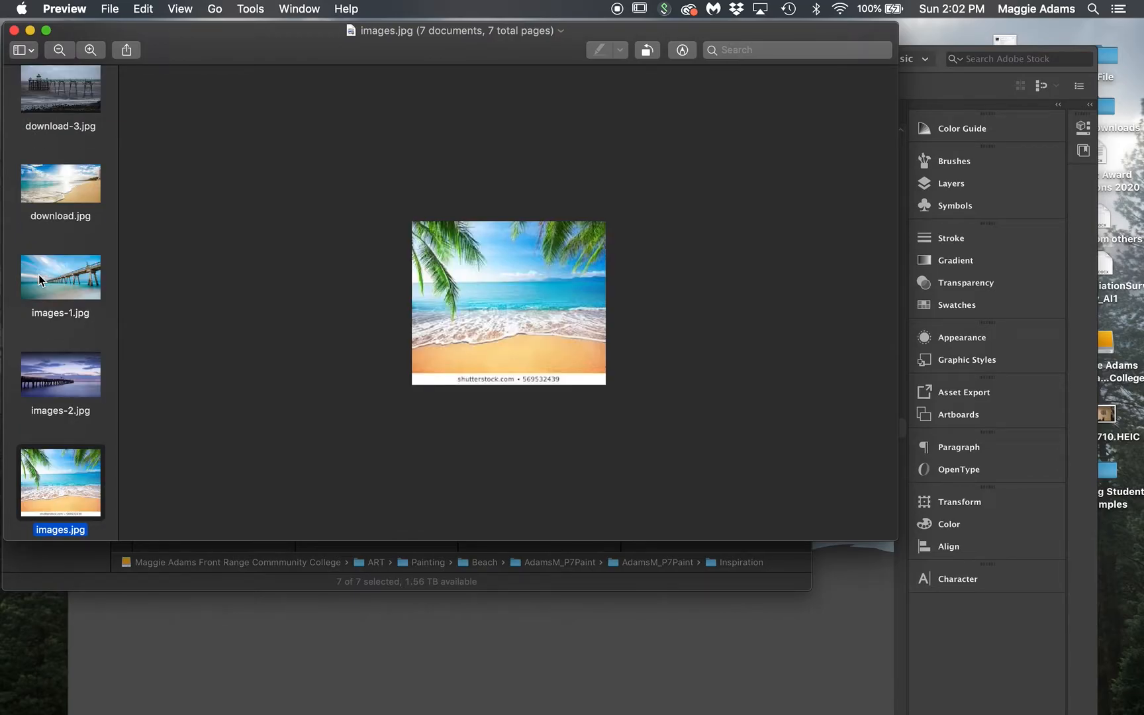
Step: Step back through the inspiration photos from images.jpg to download-2.jpg, and close the Preview window
{"action": "key", "text": "Up"}
{"action": "key", "text": "Up"}
{"action": "key", "text": "Up"}
{"action": "key", "text": "Up"}
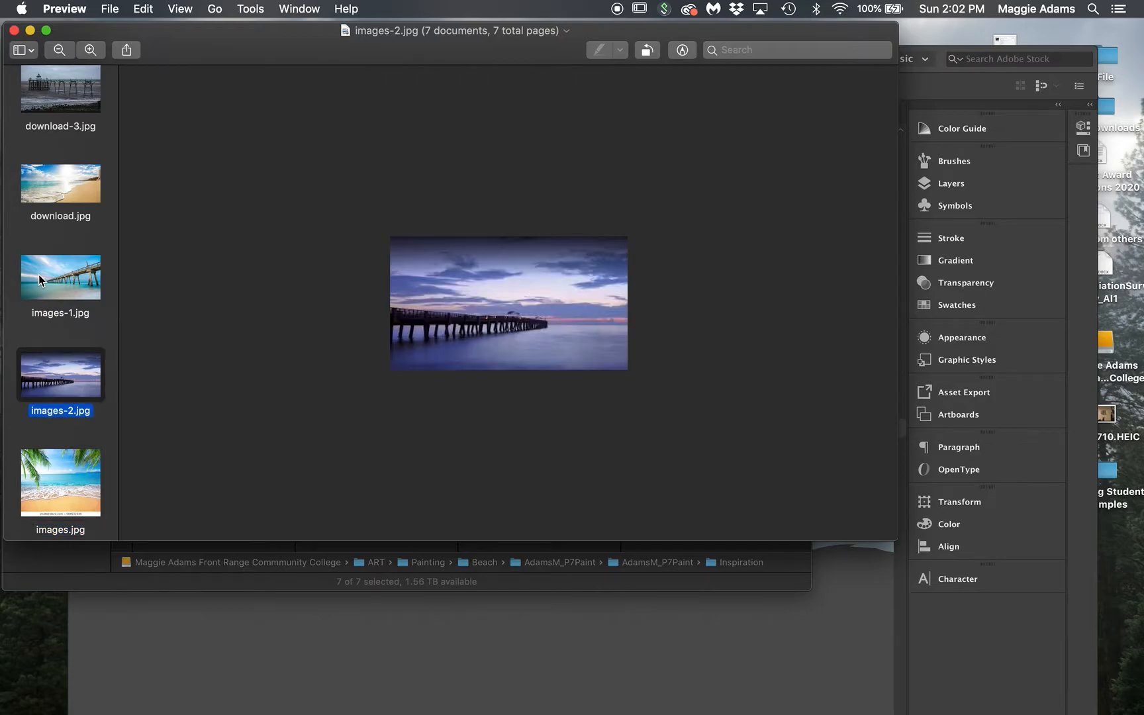
{"action": "key", "text": "Up"}
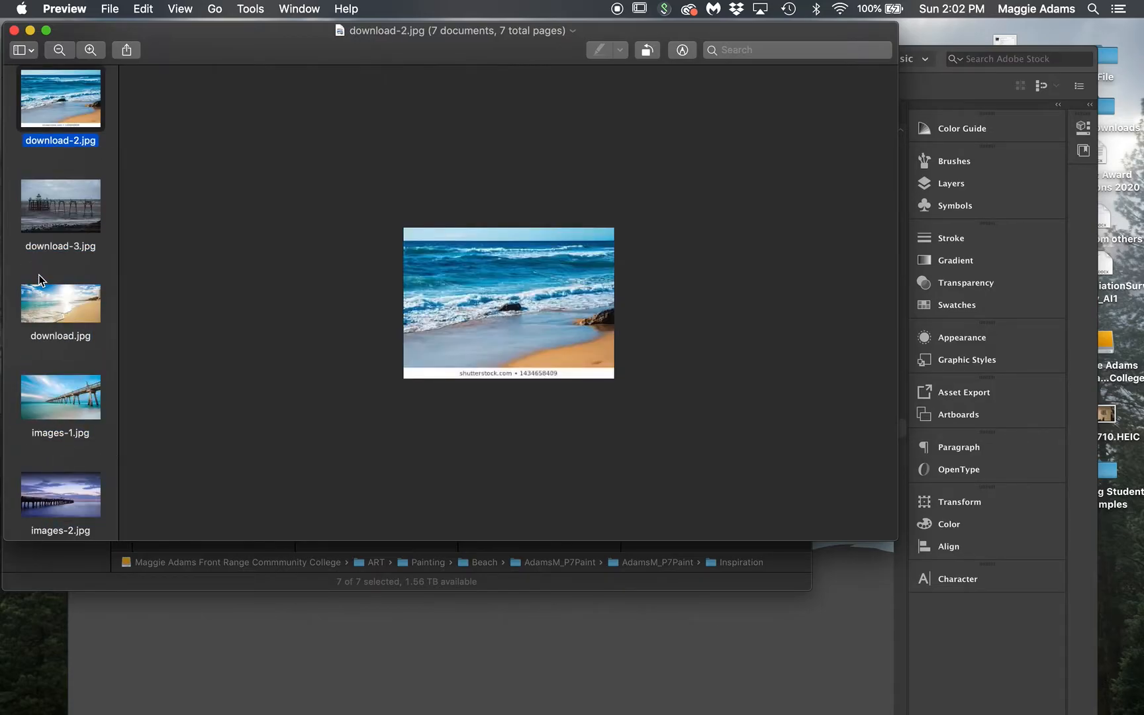
{"action": "left_click", "coordinate": [14, 30]}
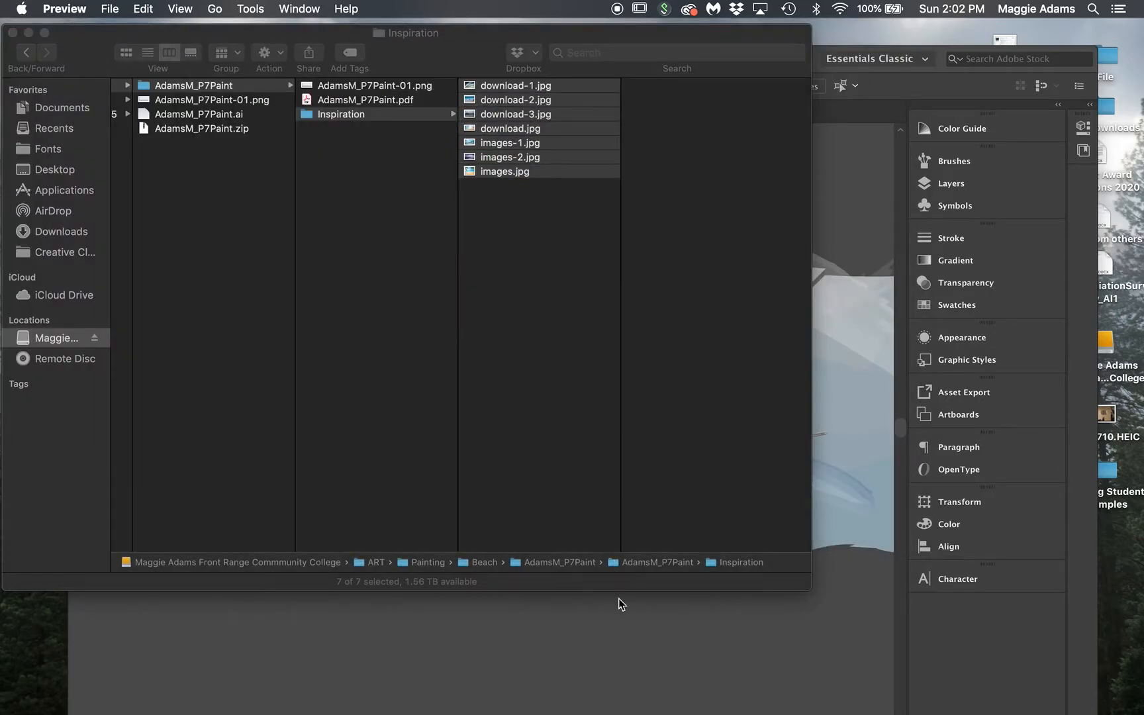
Step: Switch back to Illustrator and close the beach painting document without saving its changes
{"action": "left_click", "coordinate": [620, 631]}
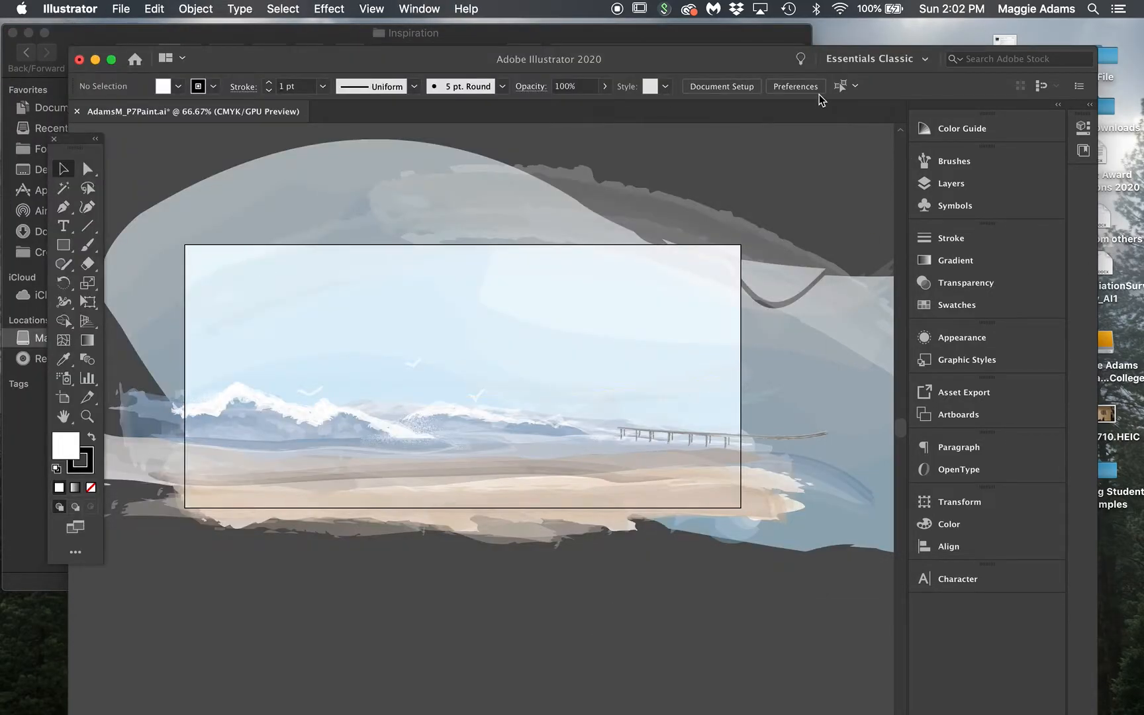
{"action": "left_click_drag", "start_coordinate": [766, 63], "coordinate": [750, 51]}
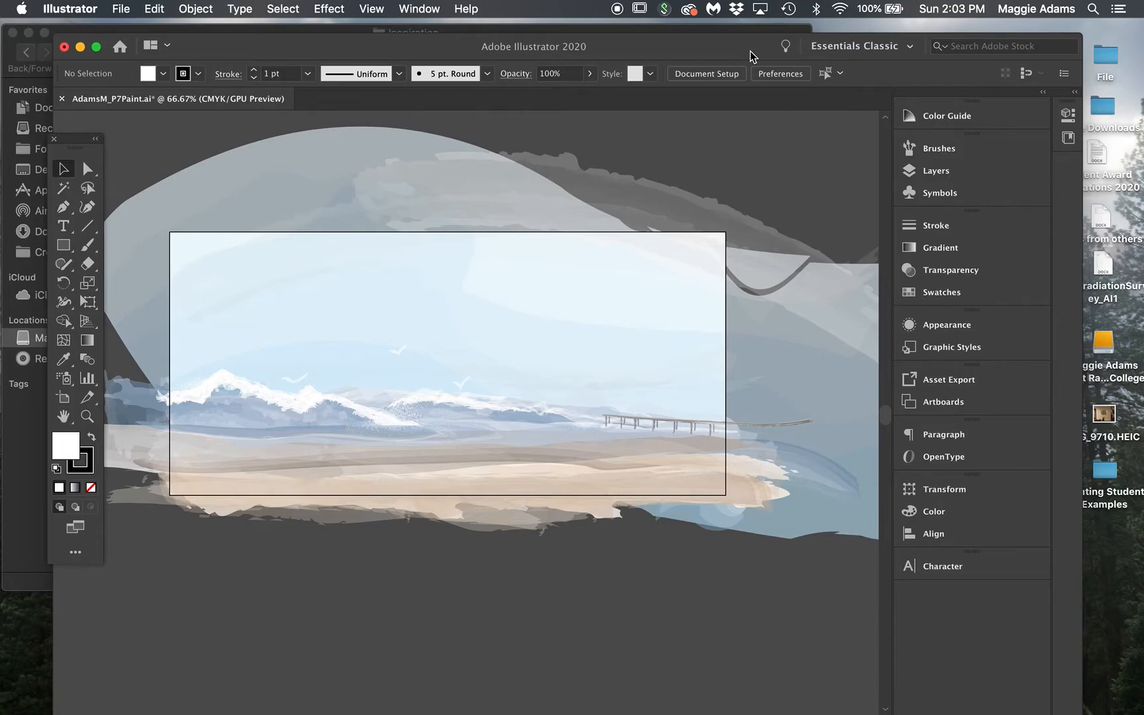
{"action": "left_click_drag", "start_coordinate": [416, 47], "coordinate": [495, 60]}
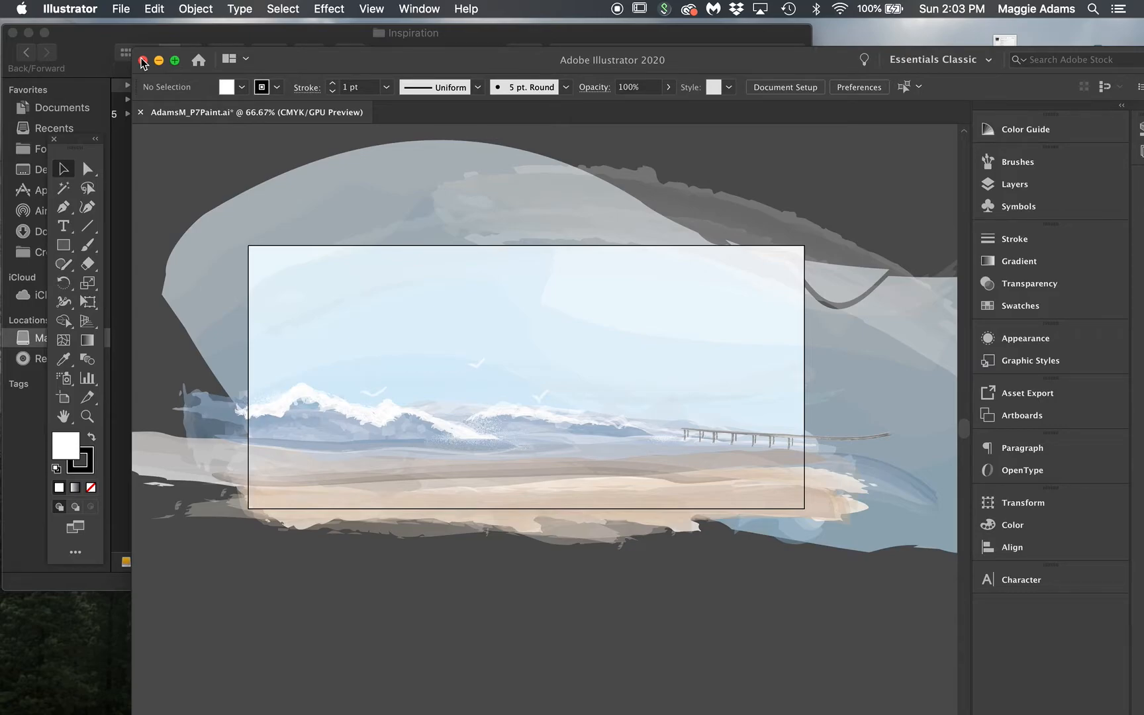
{"action": "left_click", "coordinate": [141, 60]}
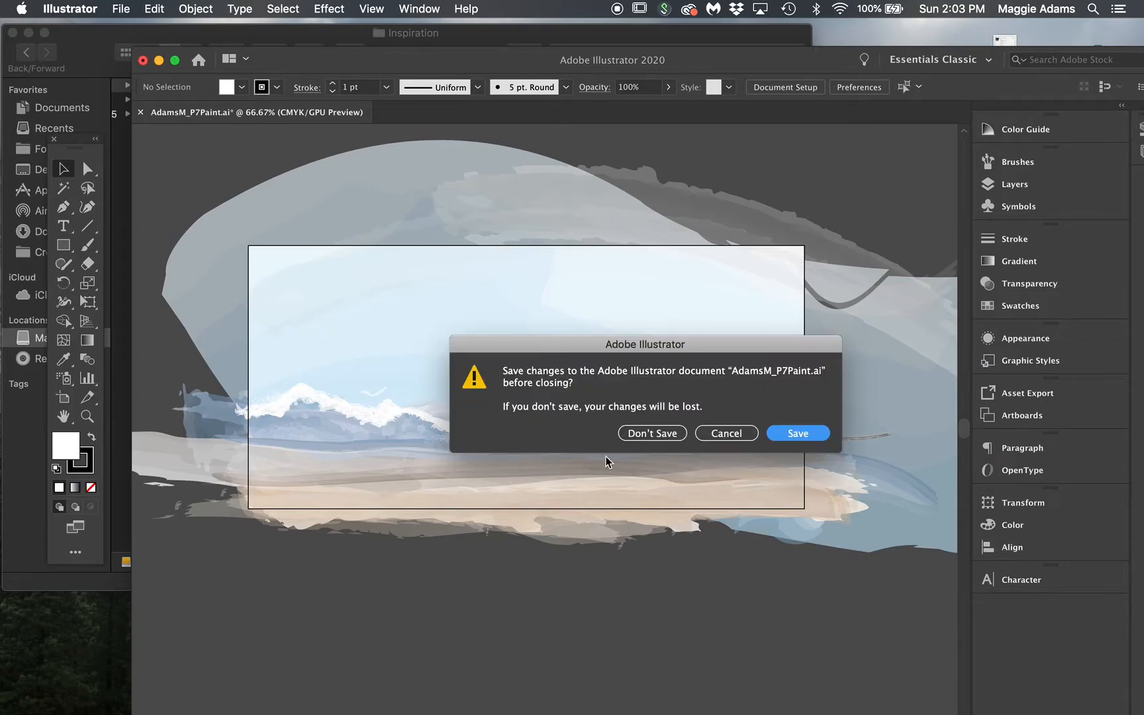
{"action": "left_click", "coordinate": [646, 433]}
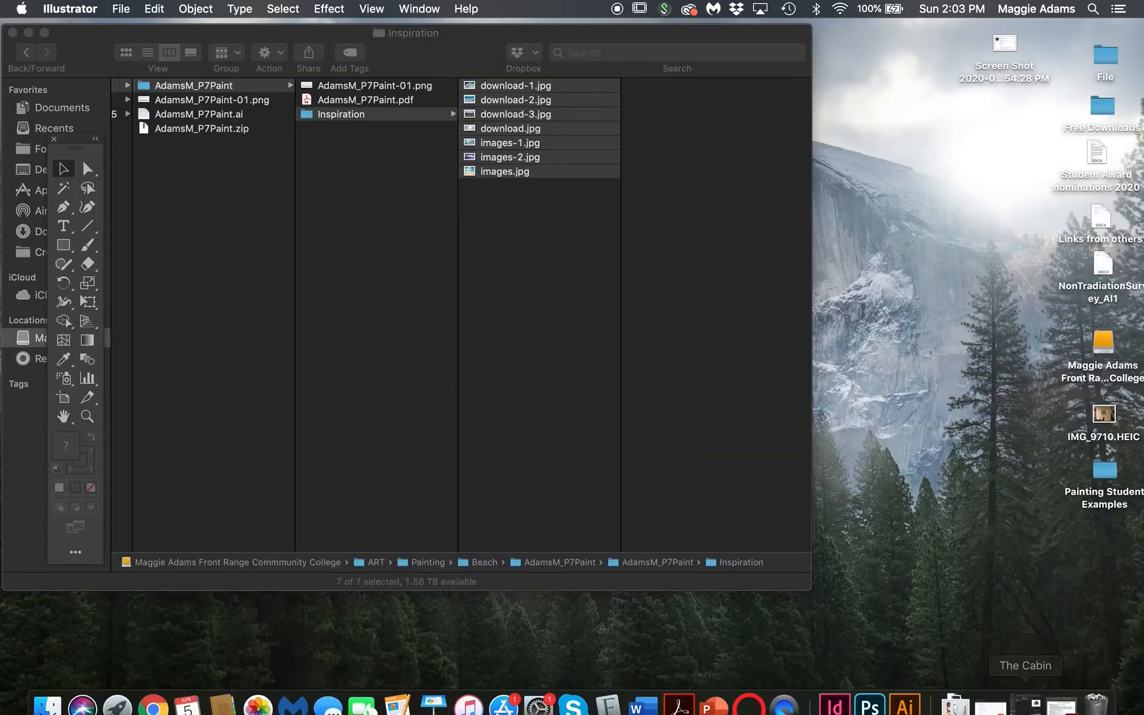
Step: Bring up Project7_Painting_SP20.indd in InDesign and read the file instructions and graded elements
{"action": "left_click", "coordinate": [1062, 704]}
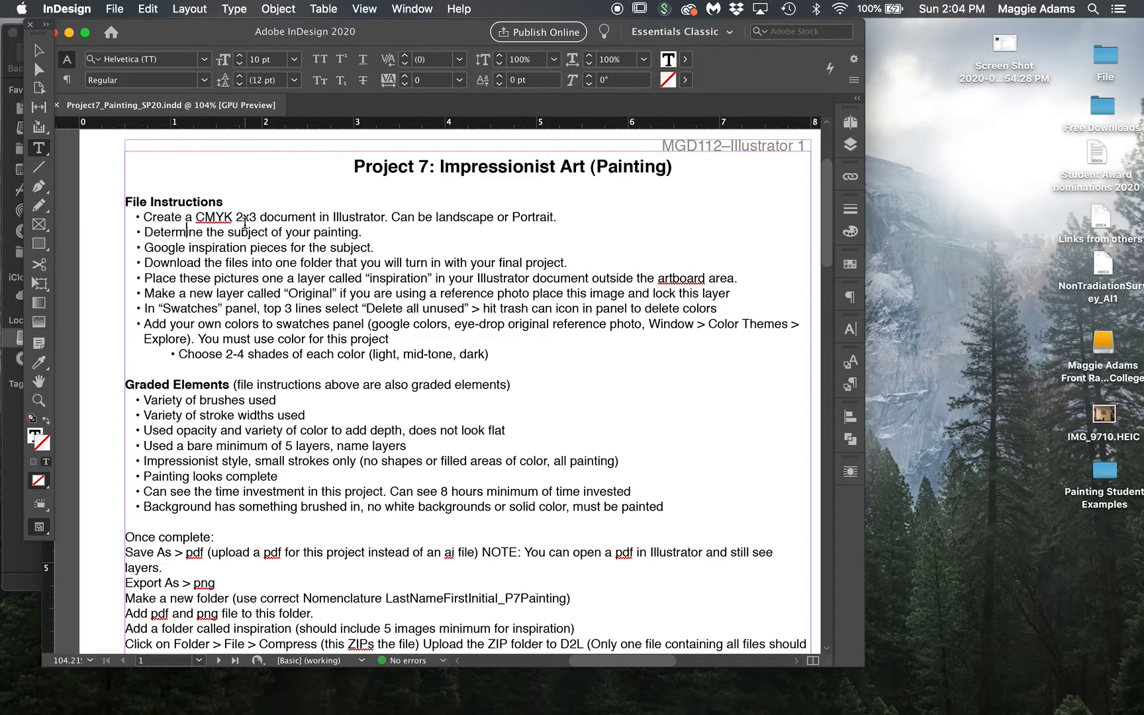
{"action": "scroll", "coordinate": [245, 223], "scroll_direction": "down", "scroll_amount": 1}
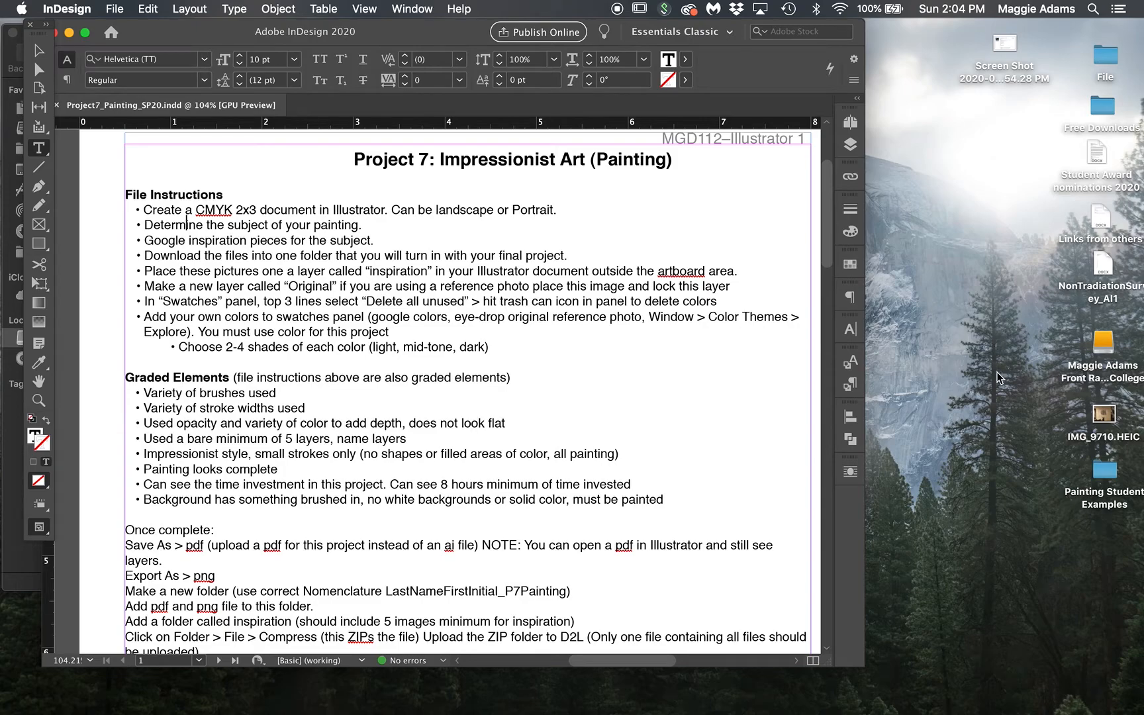
{"action": "mouse_move", "coordinate": [1092, 712]}
Step: Create a new folder on the desktop in Finder and name it Painting
{"action": "left_click", "coordinate": [997, 420]}
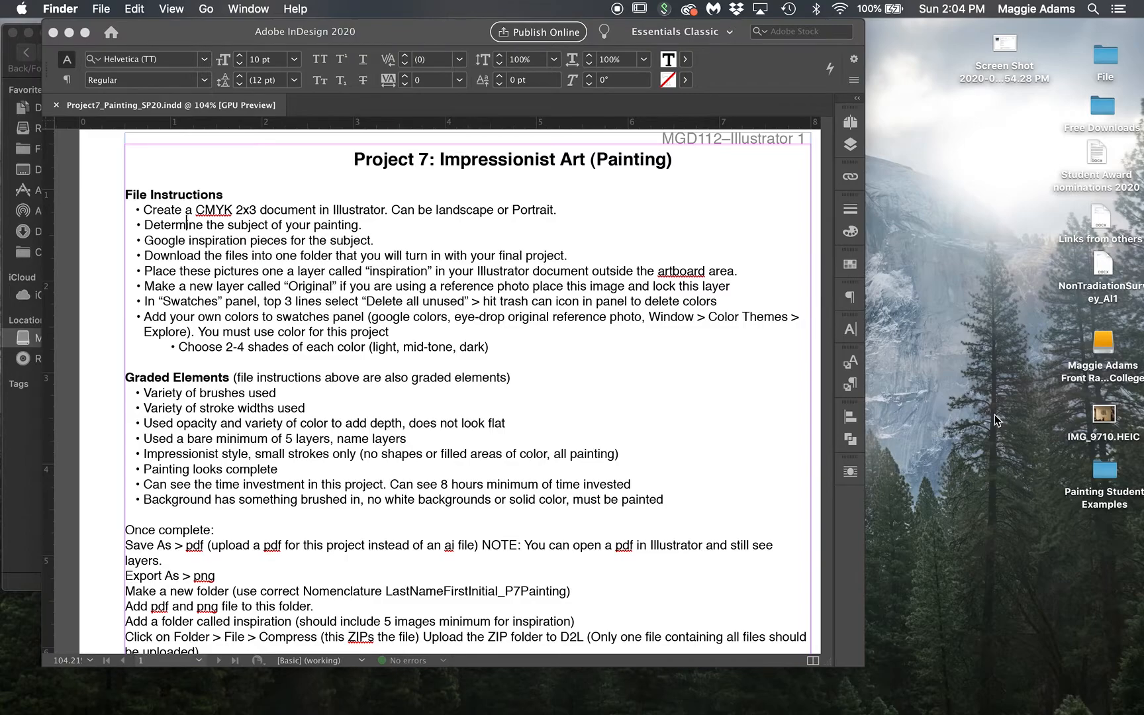
{"action": "key", "text": "super+shift+n"}
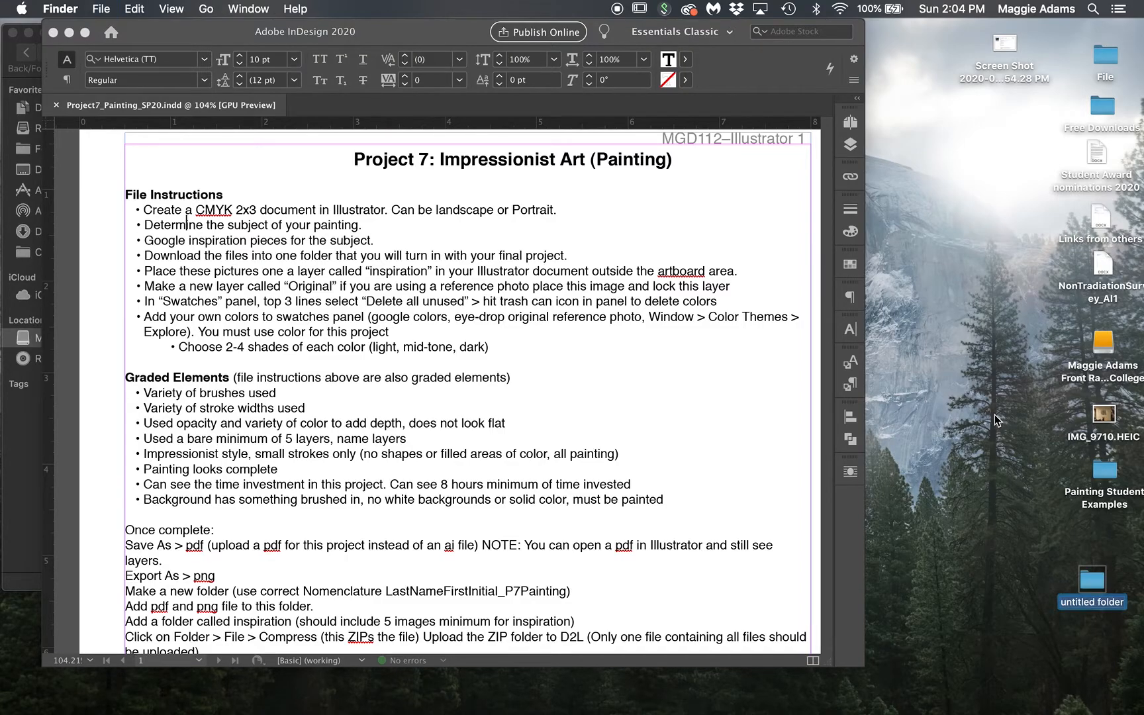
{"action": "type", "text": "Paitning"}
{"action": "key", "text": "BackSpace"}
{"action": "key", "text": "BackSpace"}
{"action": "key", "text": "BackSpace"}
{"action": "key", "text": "BackSpace"}
{"action": "key", "text": "BackSpace"}
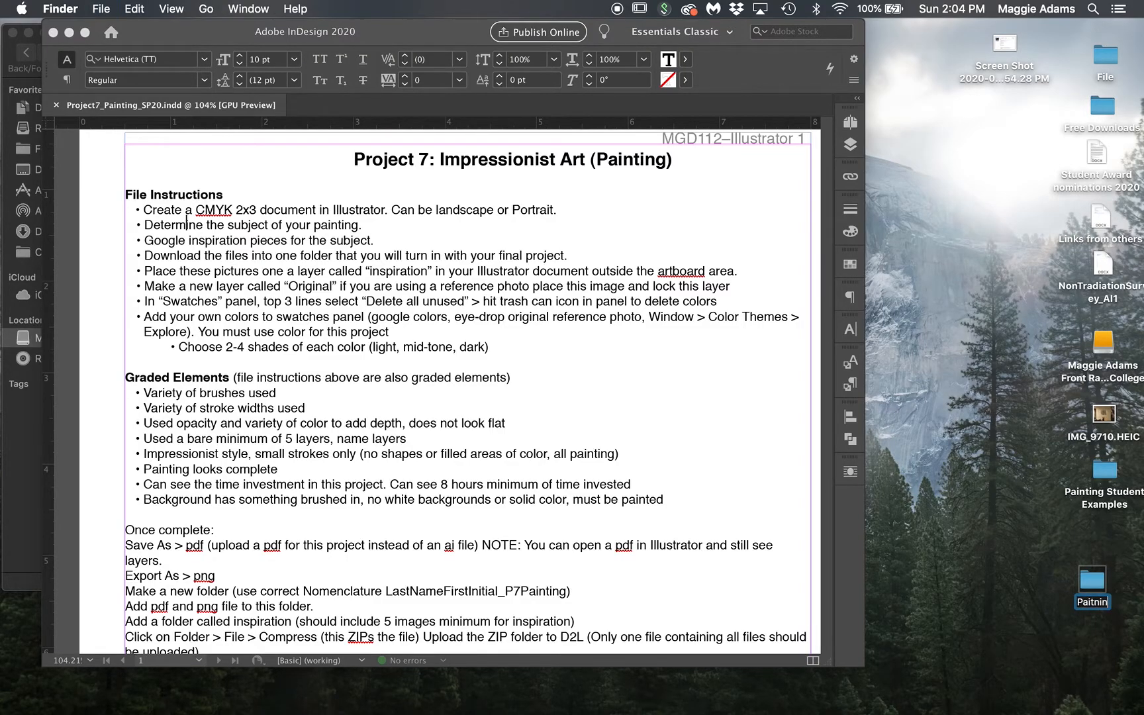
{"action": "type", "text": "nting"}
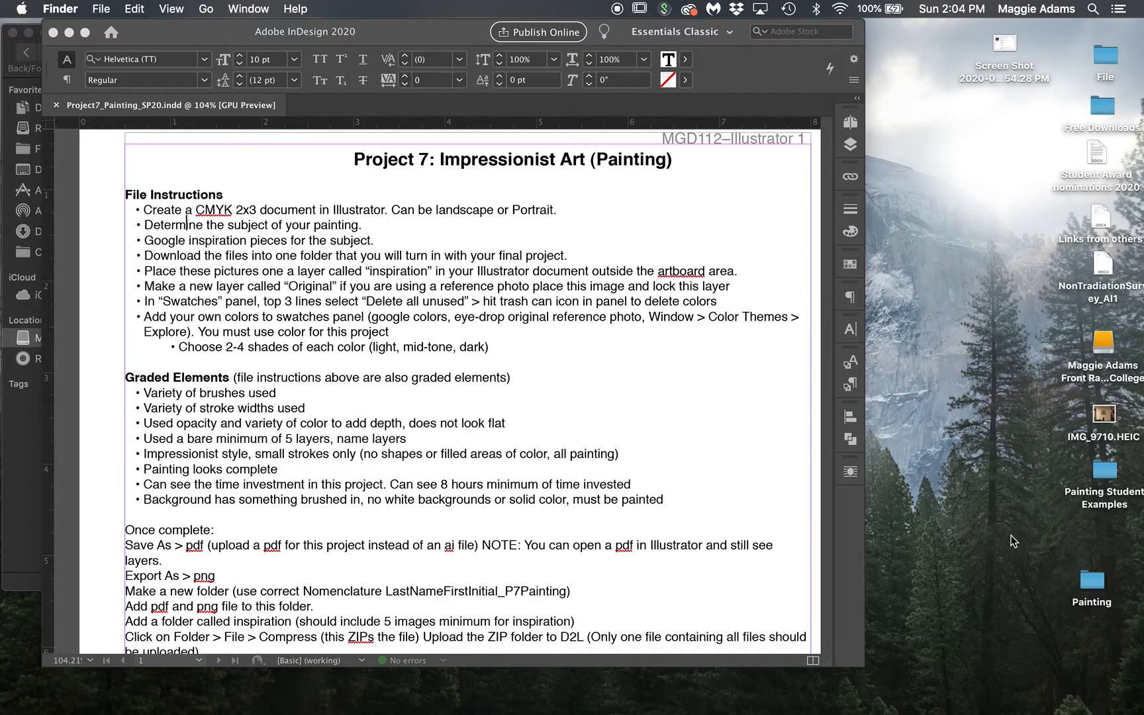
Step: Open the Painting folder and create a subfolder named Inspiration inside it
{"action": "double_click", "coordinate": [1094, 581]}
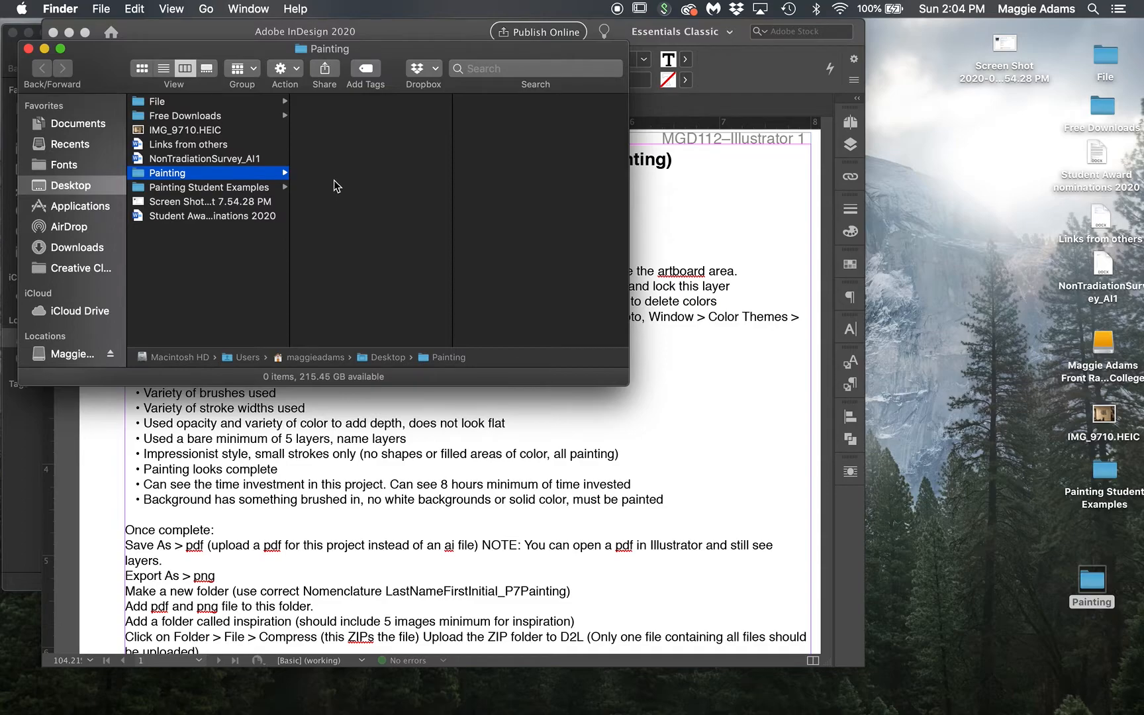
{"action": "key", "text": "shift+super+n"}
{"action": "type", "text": "In"}
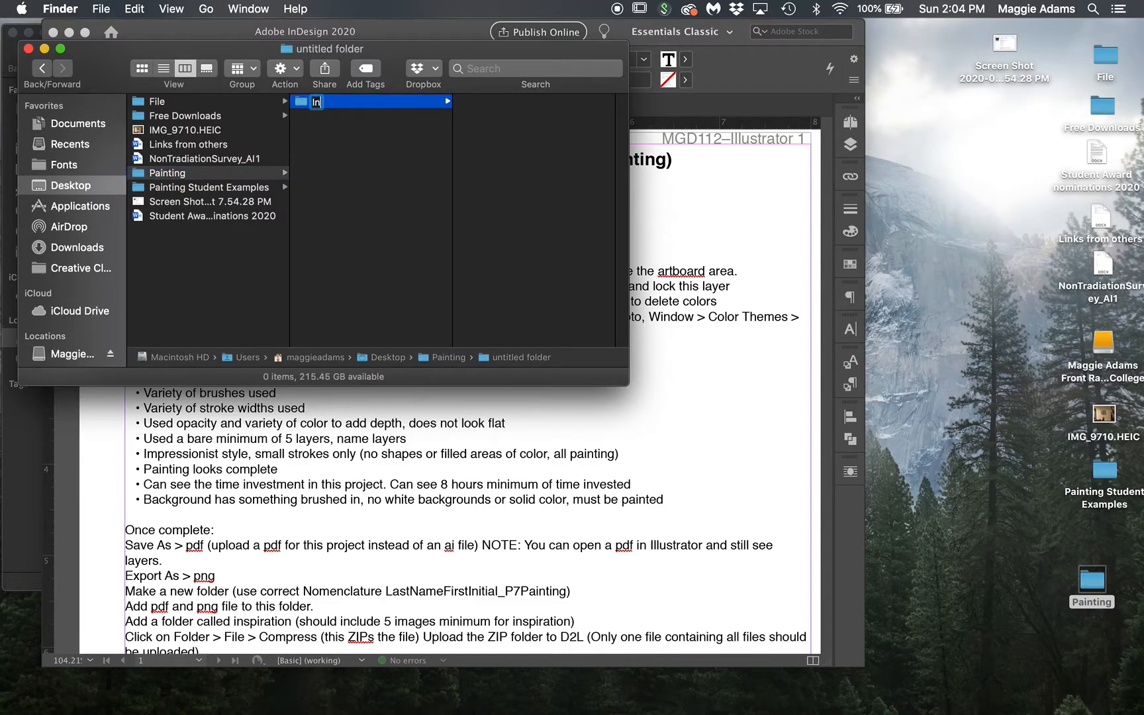
{"action": "type", "text": "spiration"}
{"action": "key", "text": "Return"}
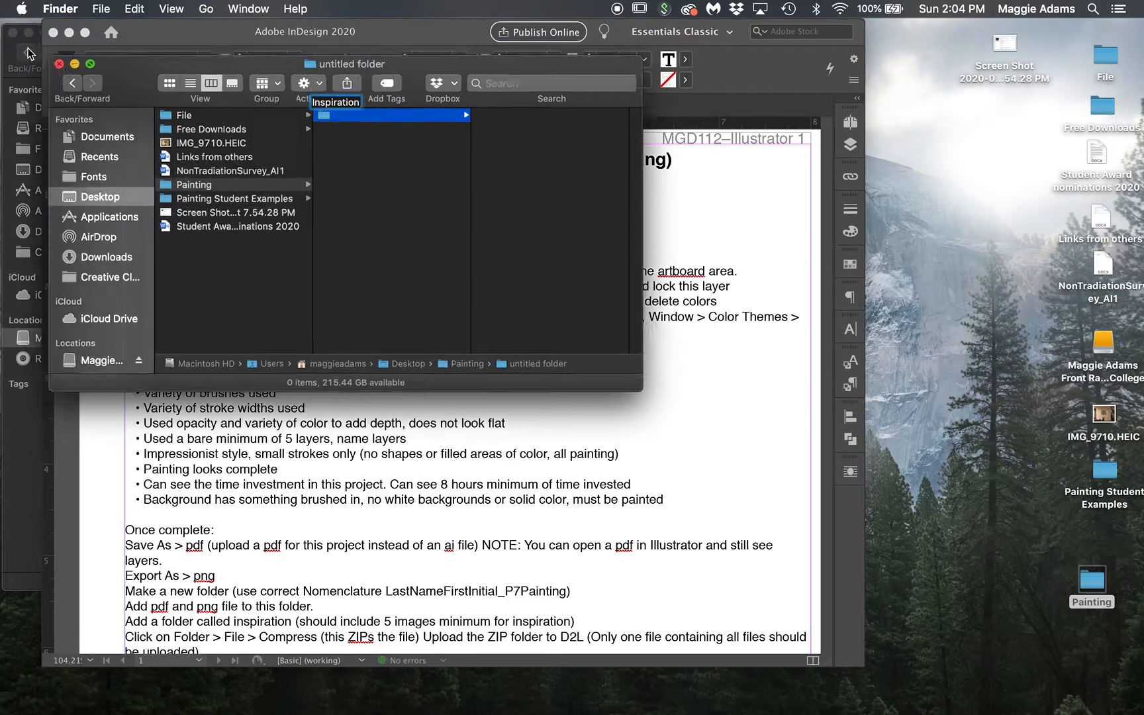
Step: Close the open Finder windows and return to the Project 7 instructions in InDesign to read through the submission requirements
{"action": "key", "text": "super+w"}
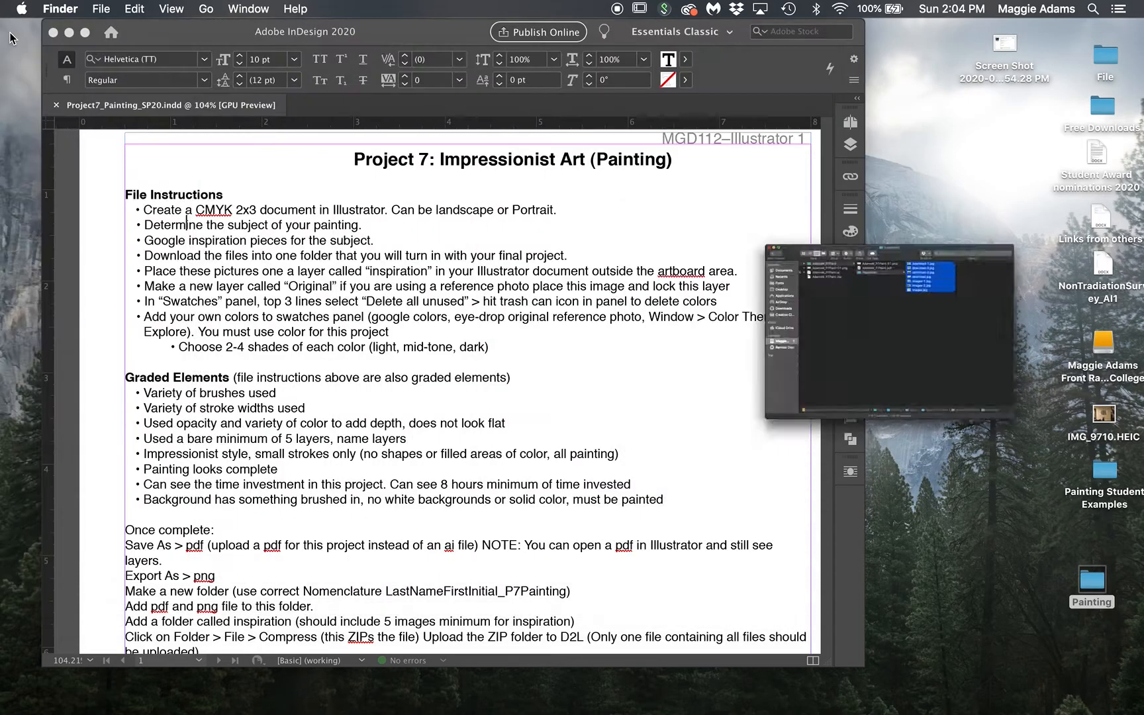
{"action": "left_click", "coordinate": [12, 33]}
{"action": "left_click", "coordinate": [470, 461]}
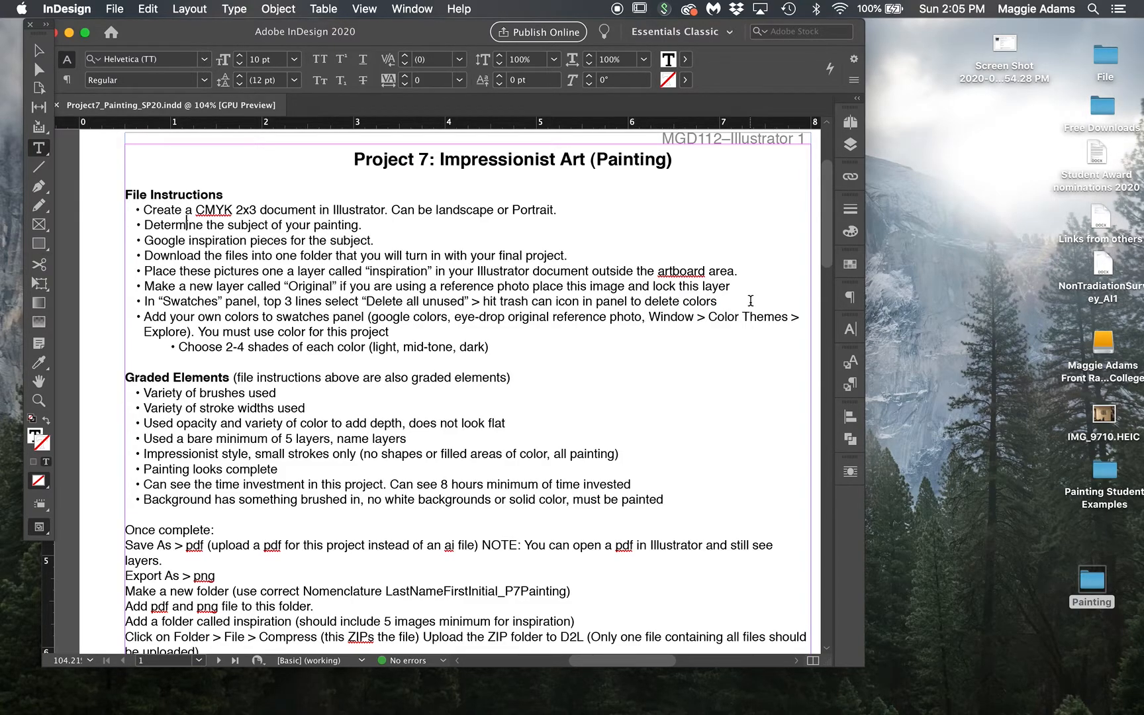
{"action": "scroll", "coordinate": [262, 323], "scroll_direction": "down", "scroll_amount": 1}
{"action": "scroll", "coordinate": [261, 324], "scroll_direction": "down", "scroll_amount": 1}
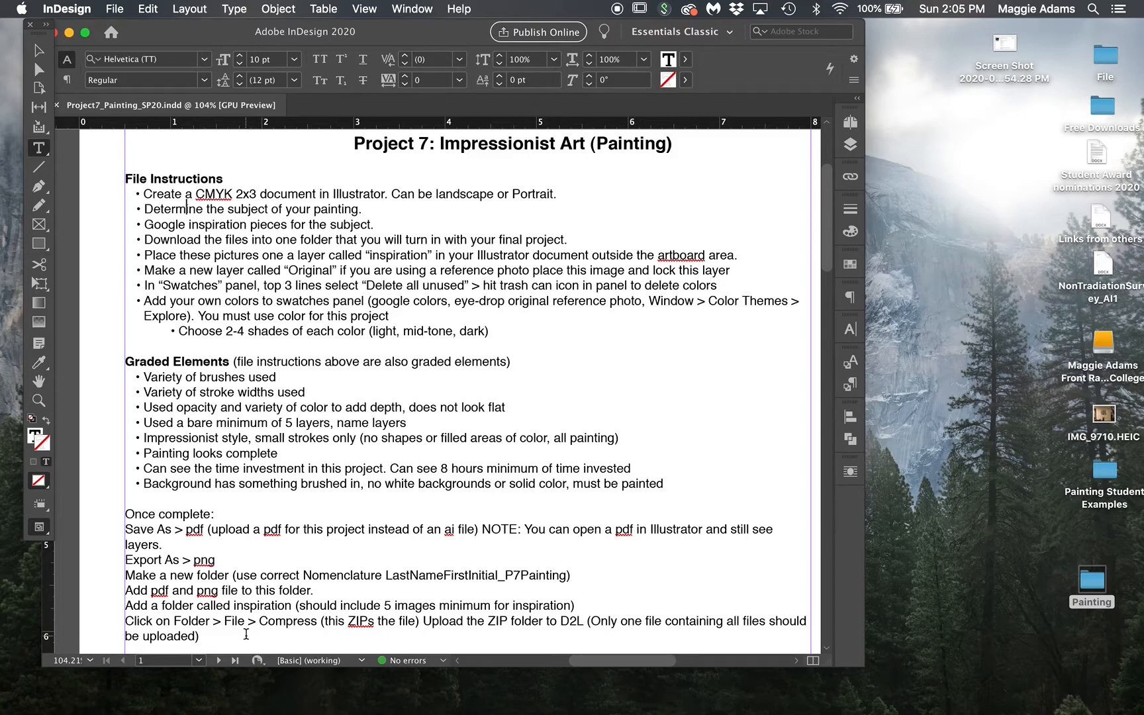
Step: Switch to Chrome and search Google for "paintings" in a new tab
{"action": "left_click", "coordinate": [165, 699]}
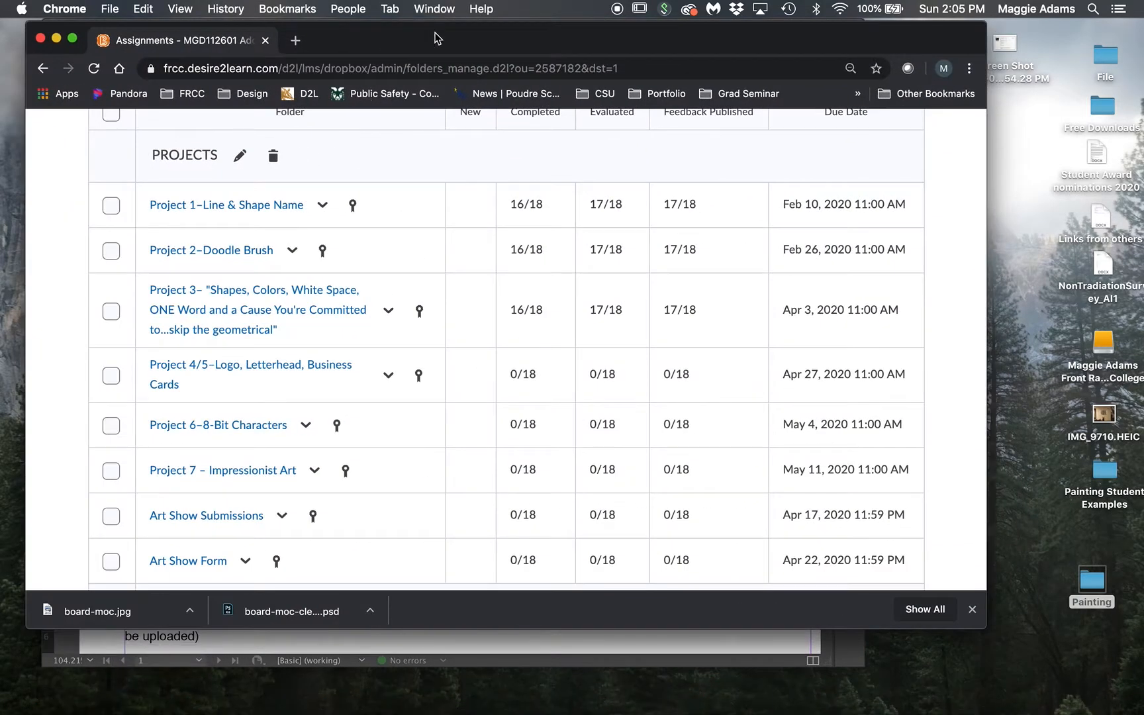
{"action": "left_click", "coordinate": [296, 41]}
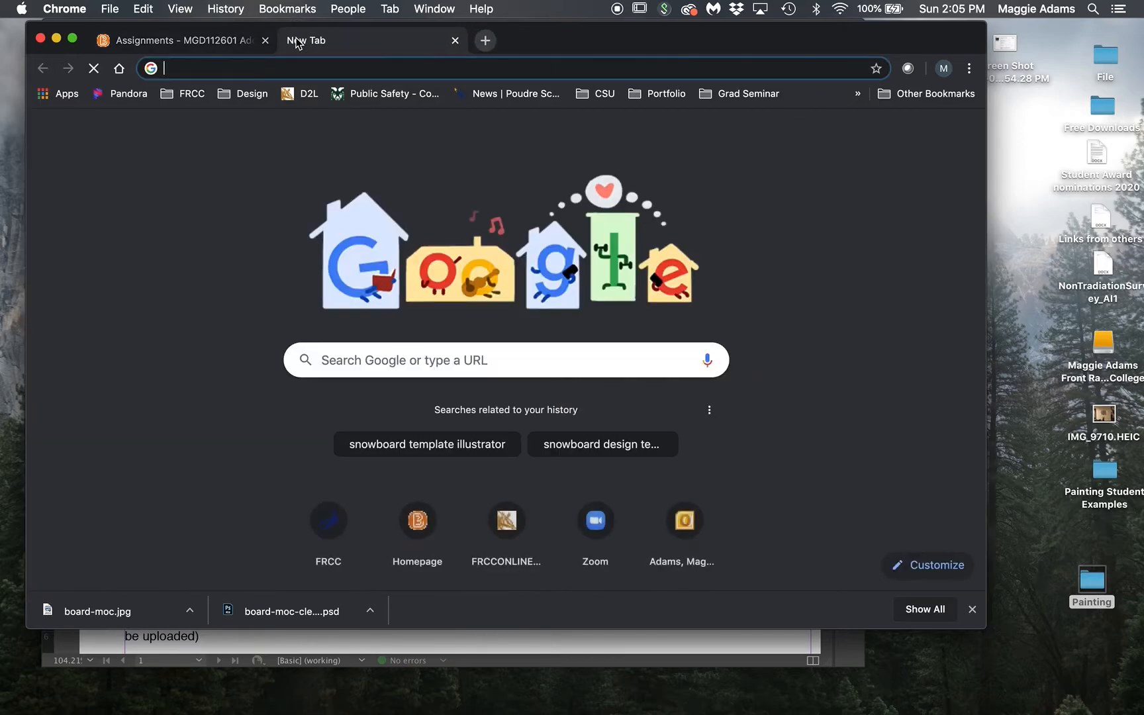
{"action": "left_click", "coordinate": [349, 366]}
{"action": "type", "text": "paitning"}
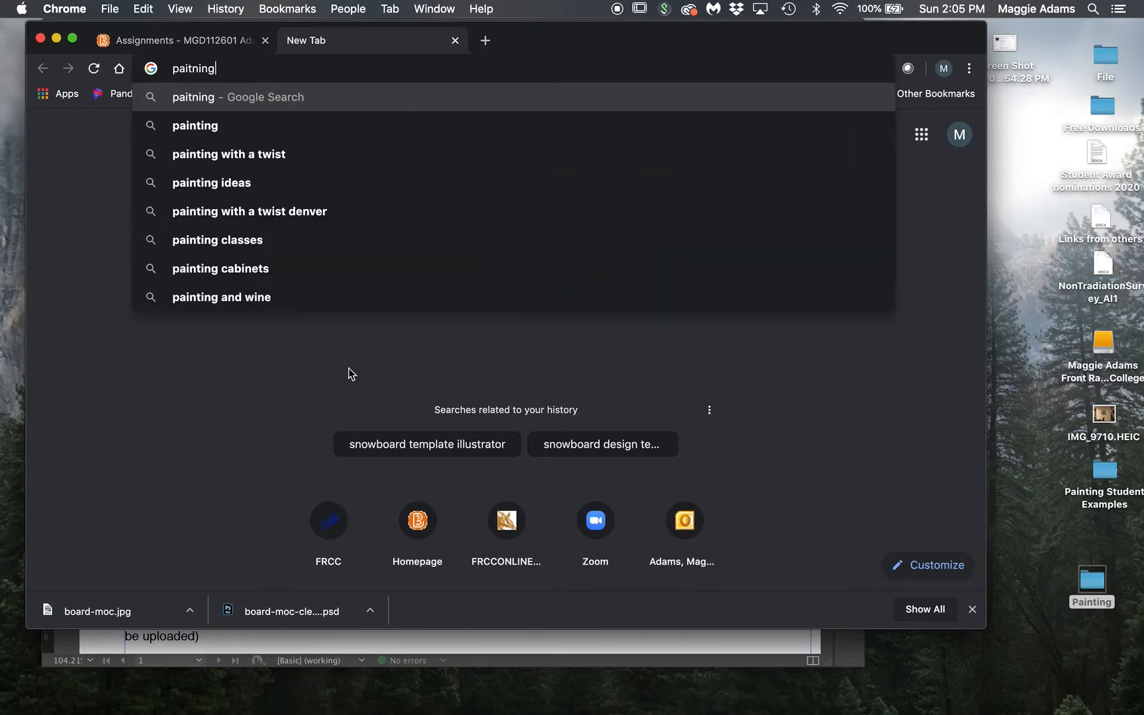
{"action": "key", "text": "BackSpace"}
{"action": "key", "text": "BackSpace"}
{"action": "key", "text": "BackSpace"}
{"action": "key", "text": "BackSpace"}
{"action": "key", "text": "BackSpace"}
{"action": "type", "text": "ntings"}
{"action": "key", "text": "Return"}
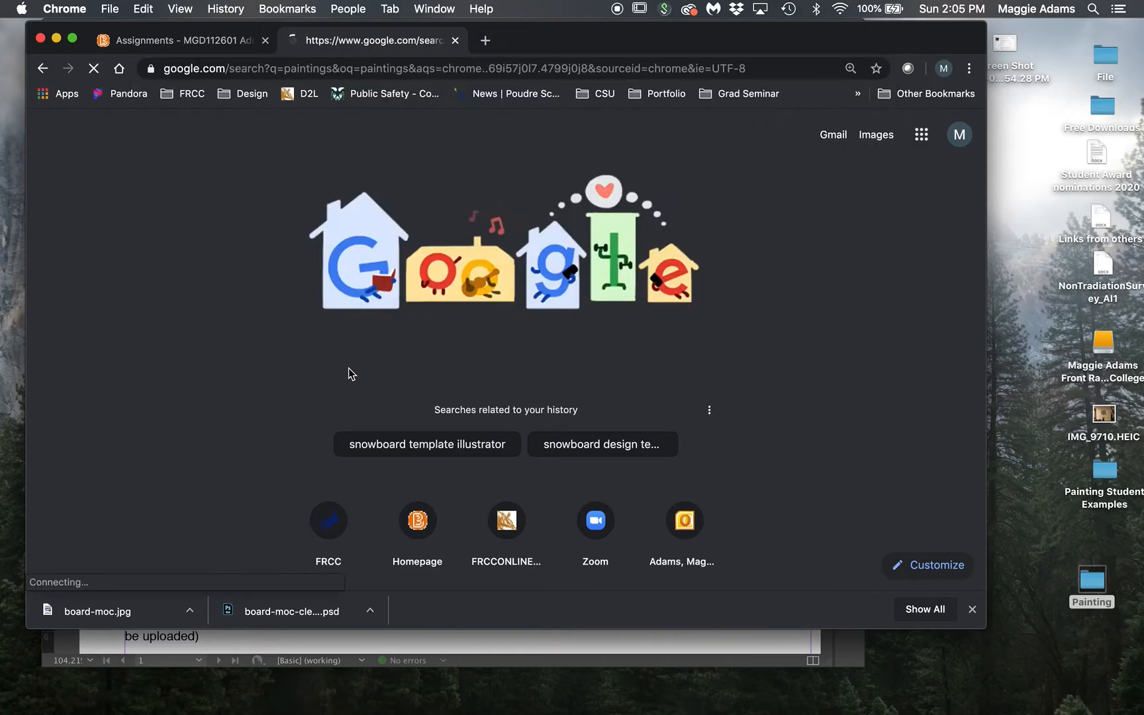
Step: Show the image results for paintings, preview the Fine Art America pier painting, and browse the other results
{"action": "scroll", "coordinate": [386, 425], "scroll_direction": "down", "scroll_amount": 3}
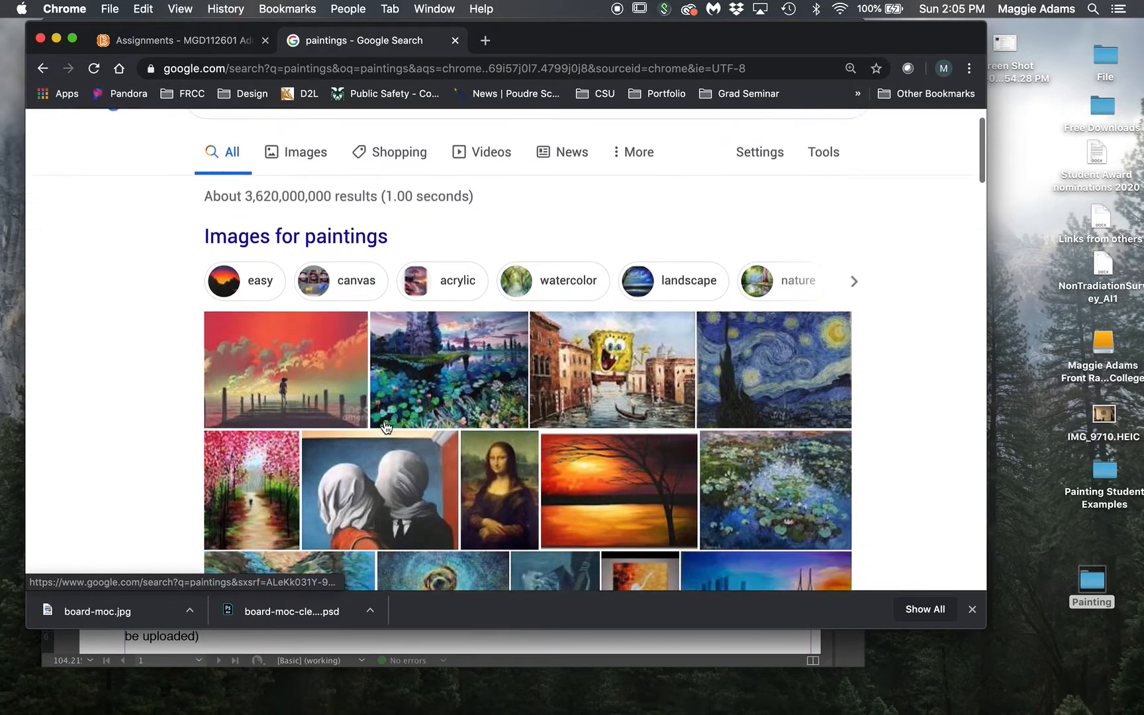
{"action": "left_click", "coordinate": [318, 349]}
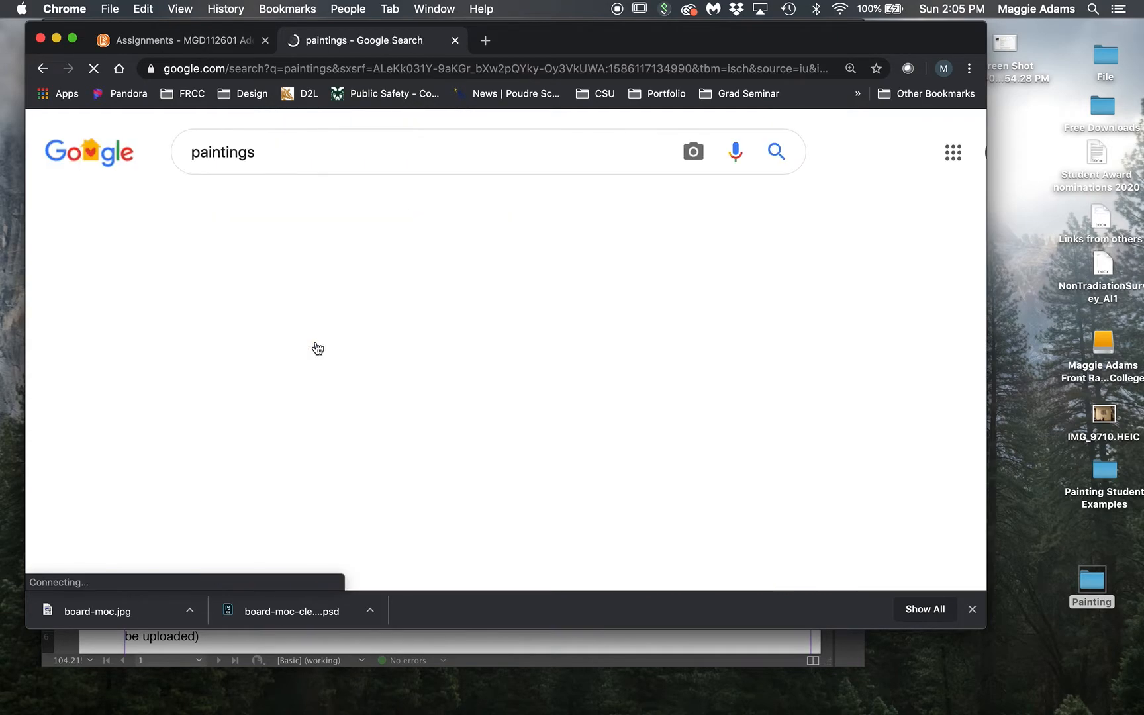
{"action": "left_click", "coordinate": [318, 349]}
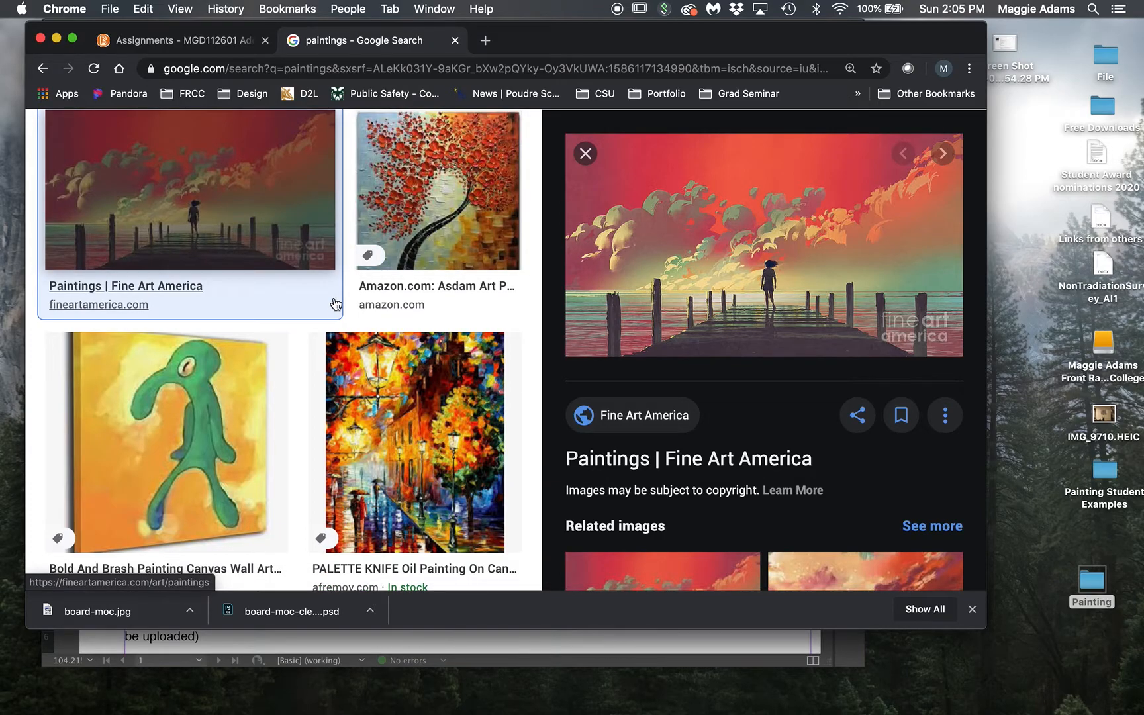
{"action": "scroll", "coordinate": [336, 304], "scroll_direction": "down", "scroll_amount": 5}
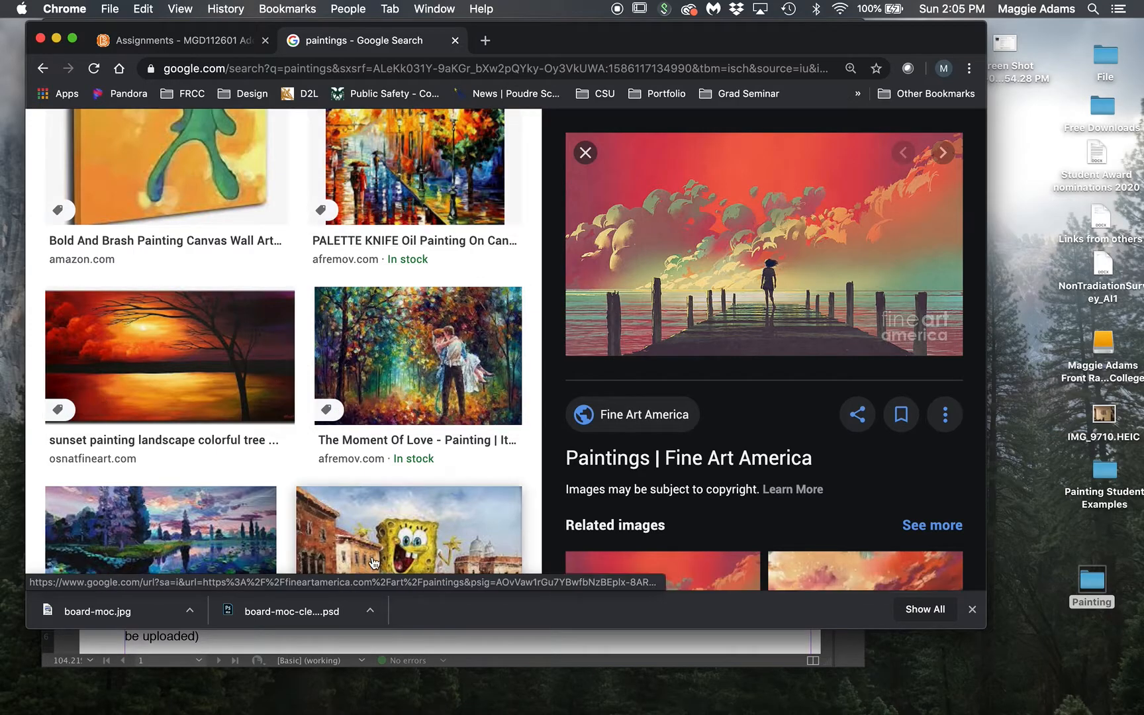
Step: Minimize the Chrome image results, switch to Illustrator and start a new document
{"action": "scroll", "coordinate": [427, 333], "scroll_direction": "up", "scroll_amount": 2}
{"action": "scroll", "coordinate": [427, 333], "scroll_direction": "up", "scroll_amount": 5}
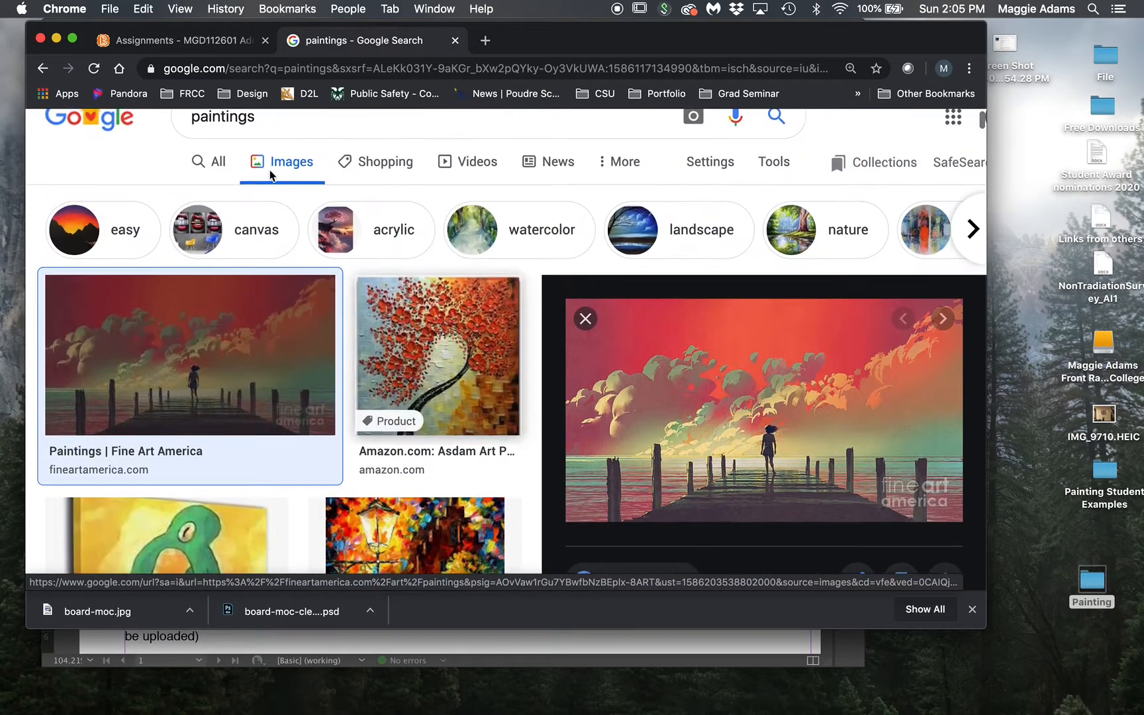
{"action": "left_click", "coordinate": [58, 40]}
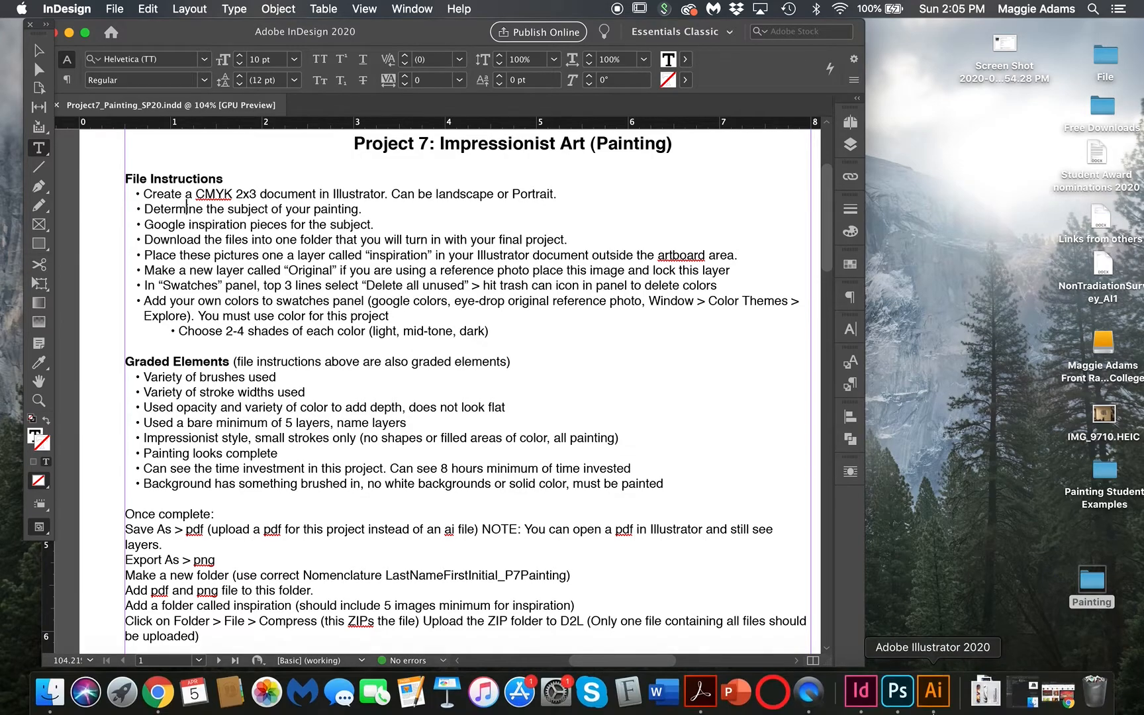
{"action": "left_click", "coordinate": [934, 707]}
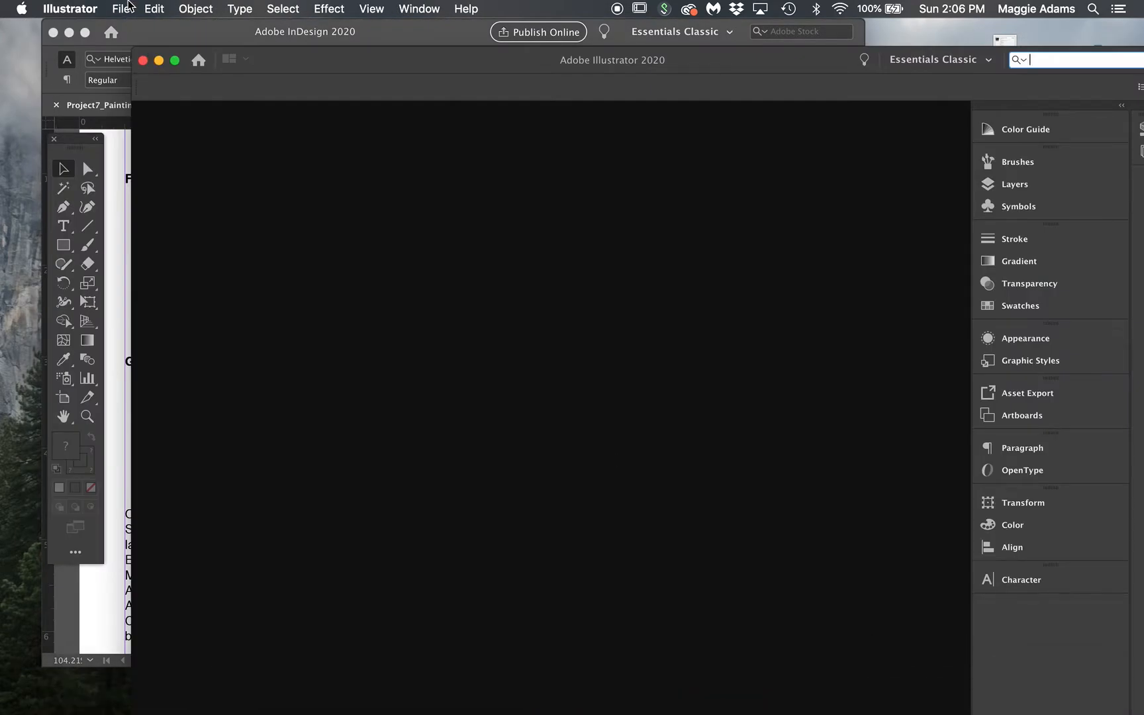
{"action": "left_click", "coordinate": [124, 8]}
{"action": "left_click", "coordinate": [129, 30]}
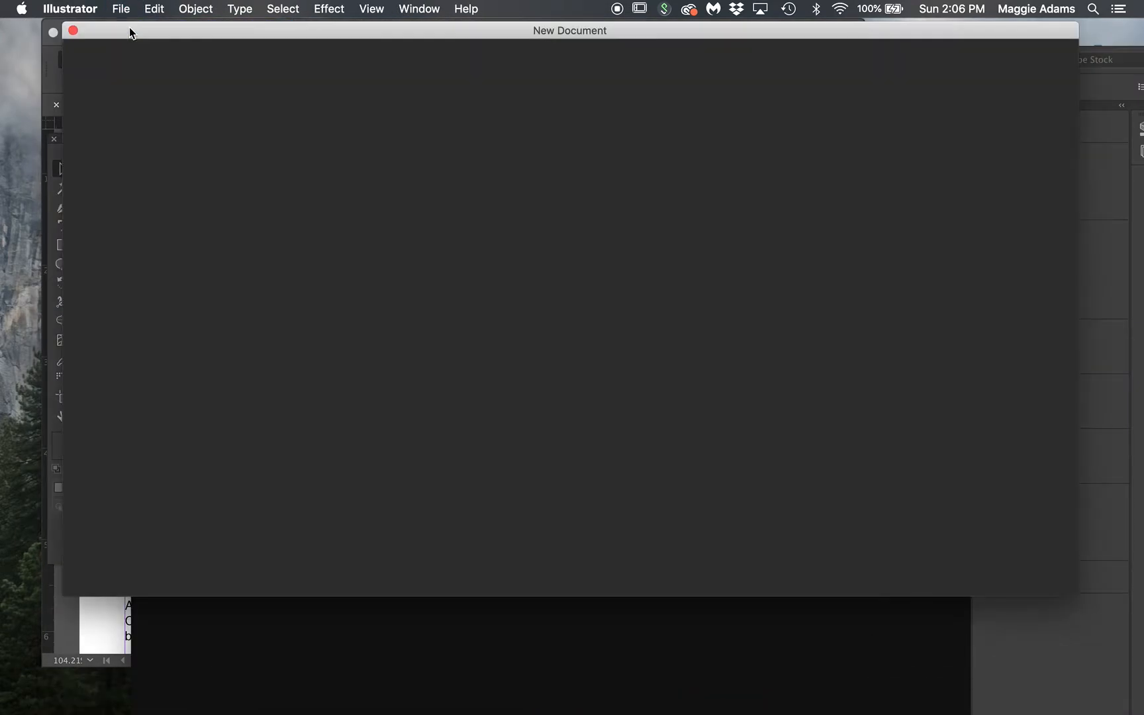
Step: Create the document in inches at 2 in wide by 3 in high, checking that the color mode is CMYK
{"action": "left_click", "coordinate": [972, 179]}
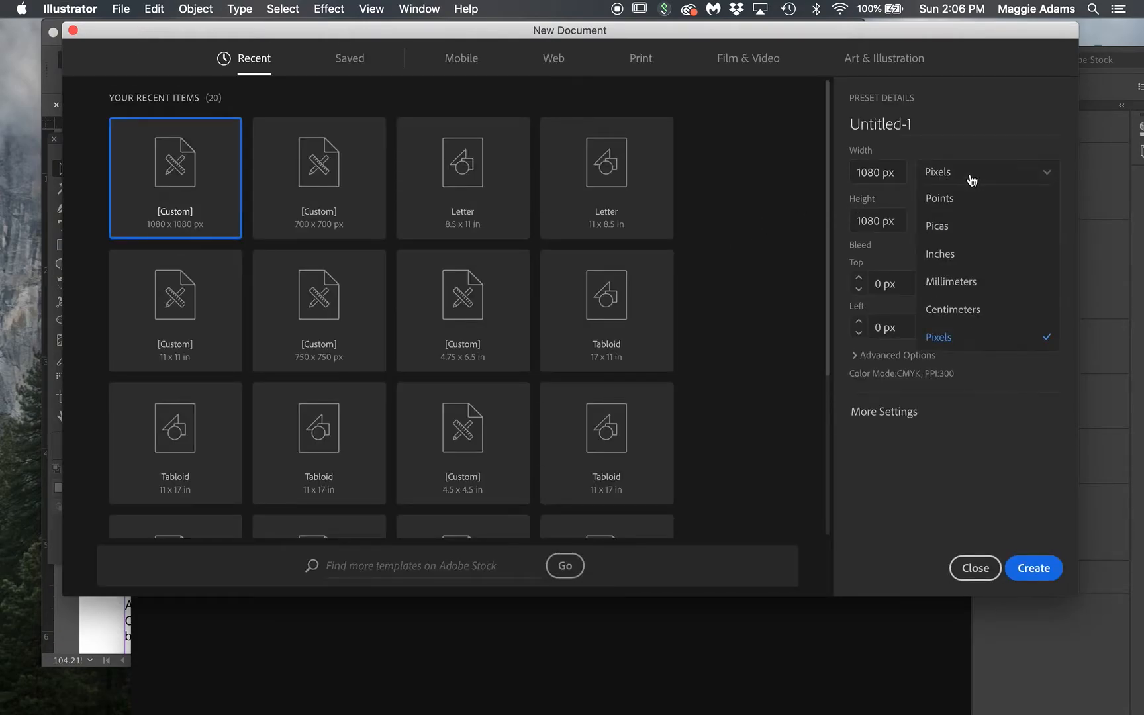
{"action": "left_click", "coordinate": [962, 254]}
{"action": "left_click", "coordinate": [860, 172]}
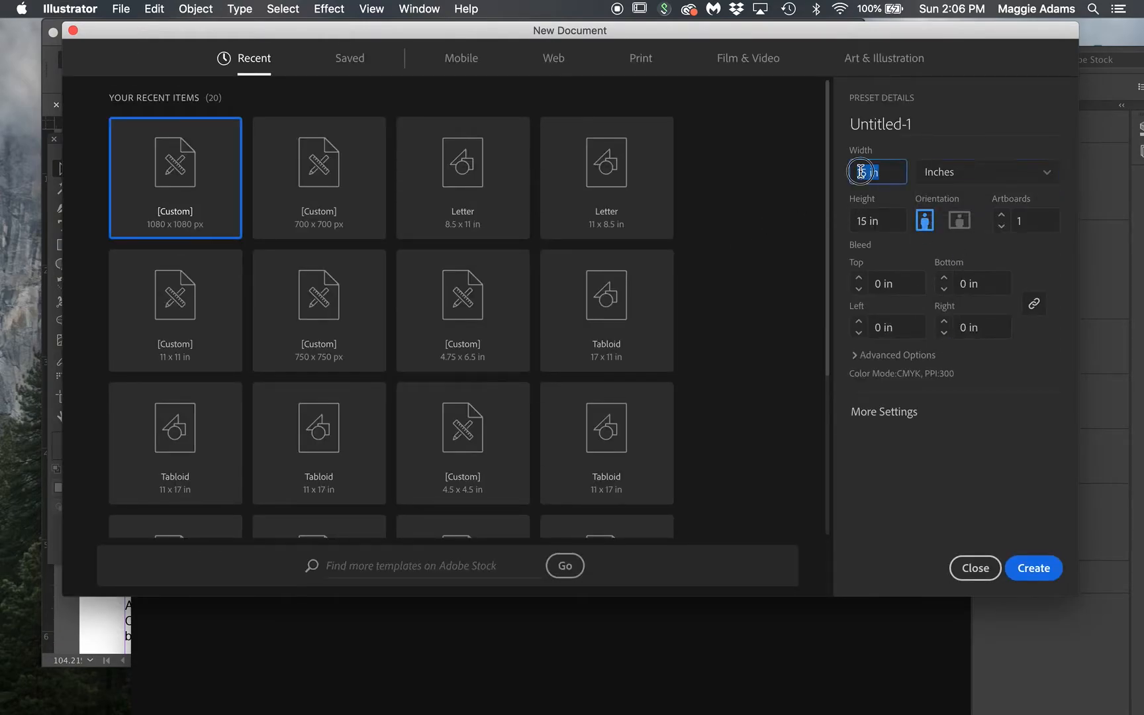
{"action": "left_click_drag", "start_coordinate": [867, 172], "coordinate": [854, 174]}
{"action": "type", "text": "2"}
{"action": "left_click", "coordinate": [861, 220]}
{"action": "type", "text": "3"}
{"action": "left_click", "coordinate": [987, 365]}
{"action": "left_click", "coordinate": [929, 356]}
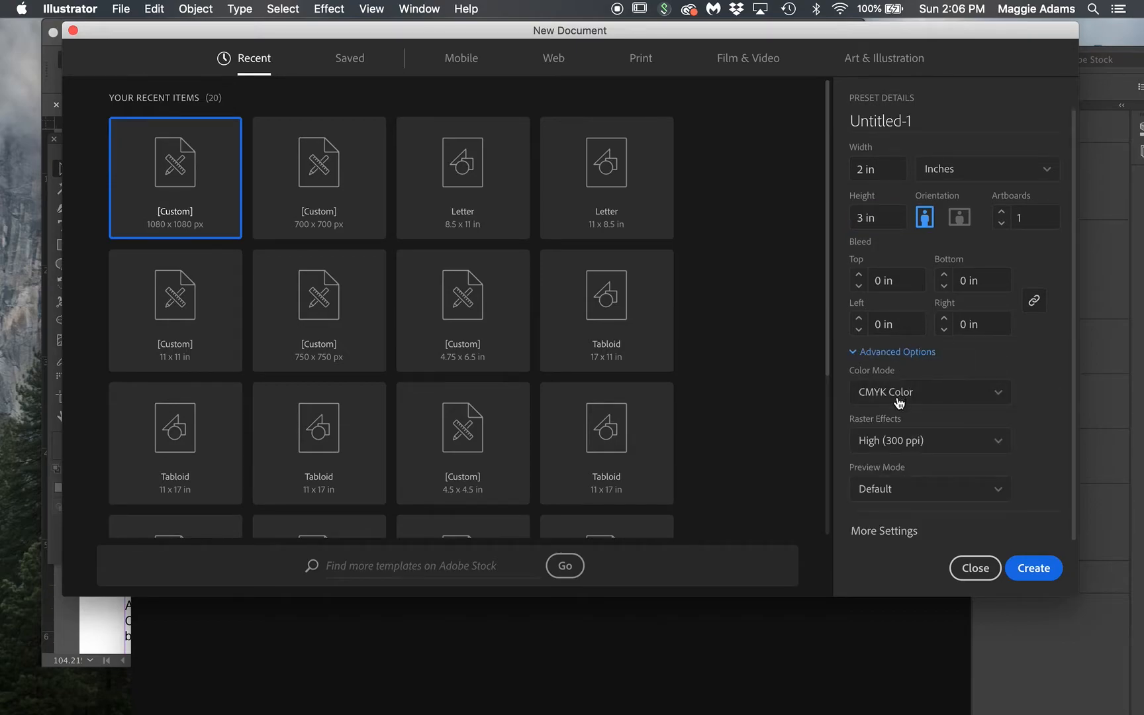
{"action": "left_click", "coordinate": [1026, 569]}
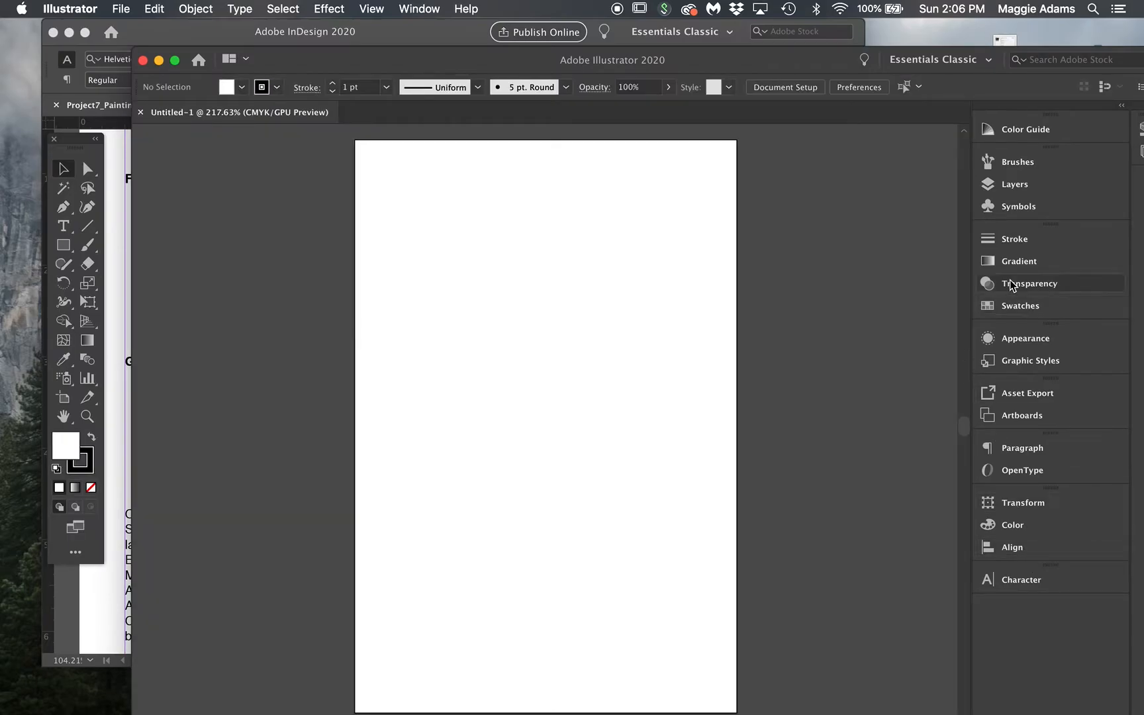
Step: Check the artboard's width and height in artboard editing mode and leave that mode
{"action": "scroll", "coordinate": [813, 350], "scroll_direction": "down", "scroll_amount": 2}
{"action": "scroll", "coordinate": [813, 349], "scroll_direction": "up", "scroll_amount": 2}
{"action": "scroll", "coordinate": [813, 349], "scroll_direction": "right", "scroll_amount": 1}
{"action": "scroll", "coordinate": [814, 356], "scroll_direction": "down", "scroll_amount": 1}
{"action": "scroll", "coordinate": [814, 356], "scroll_direction": "right", "scroll_amount": 1}
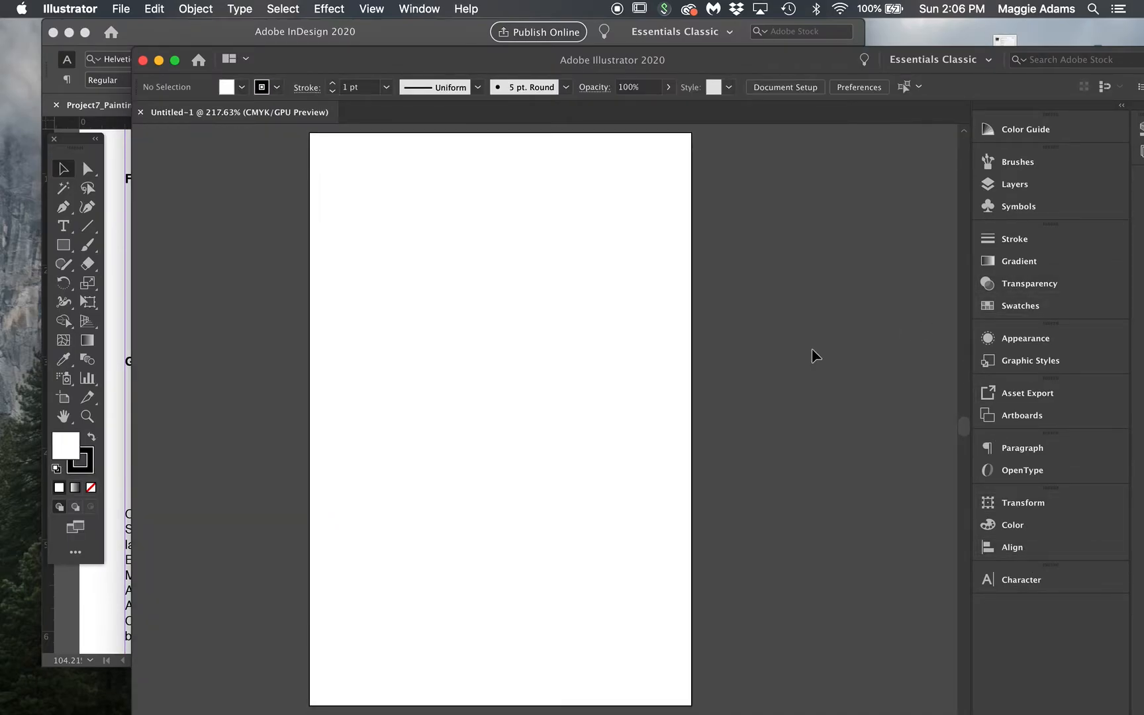
{"action": "left_click", "coordinate": [787, 85]}
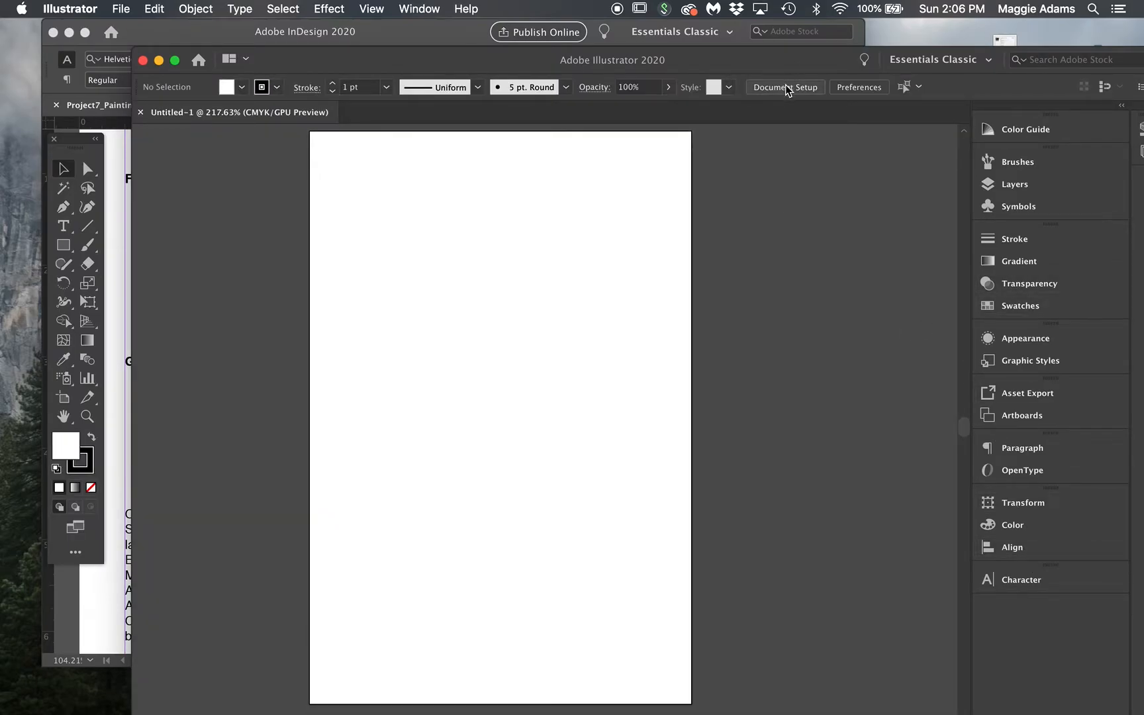
{"action": "left_click", "coordinate": [978, 247]}
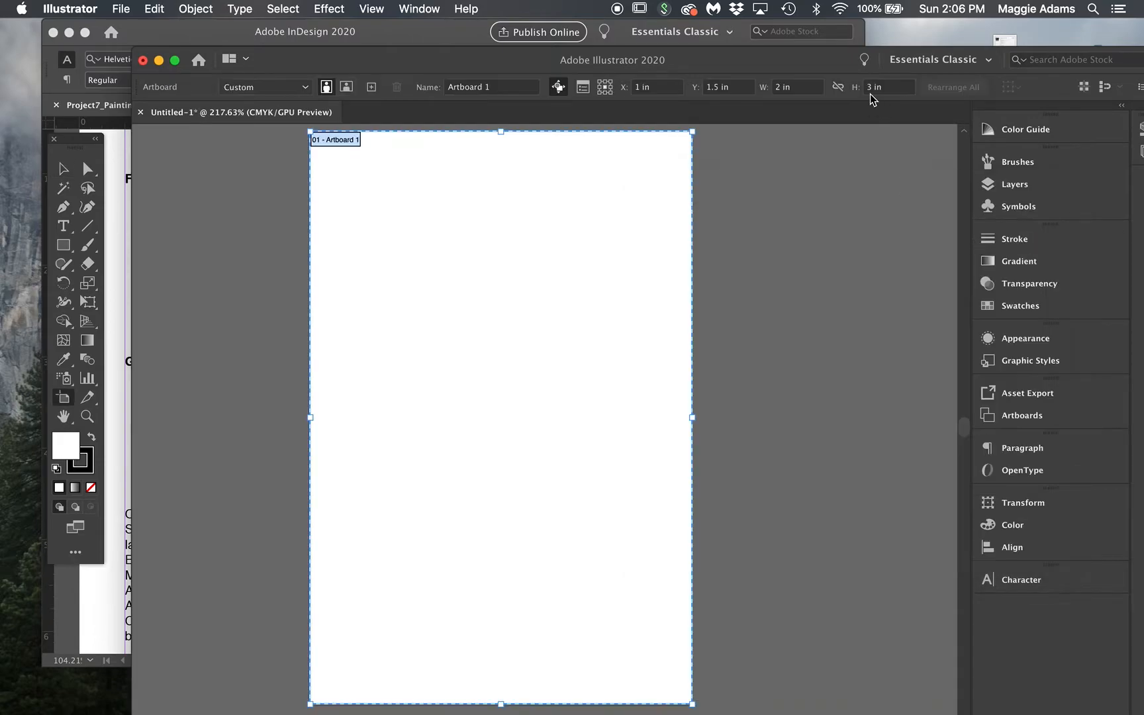
{"action": "key", "text": "Escape"}
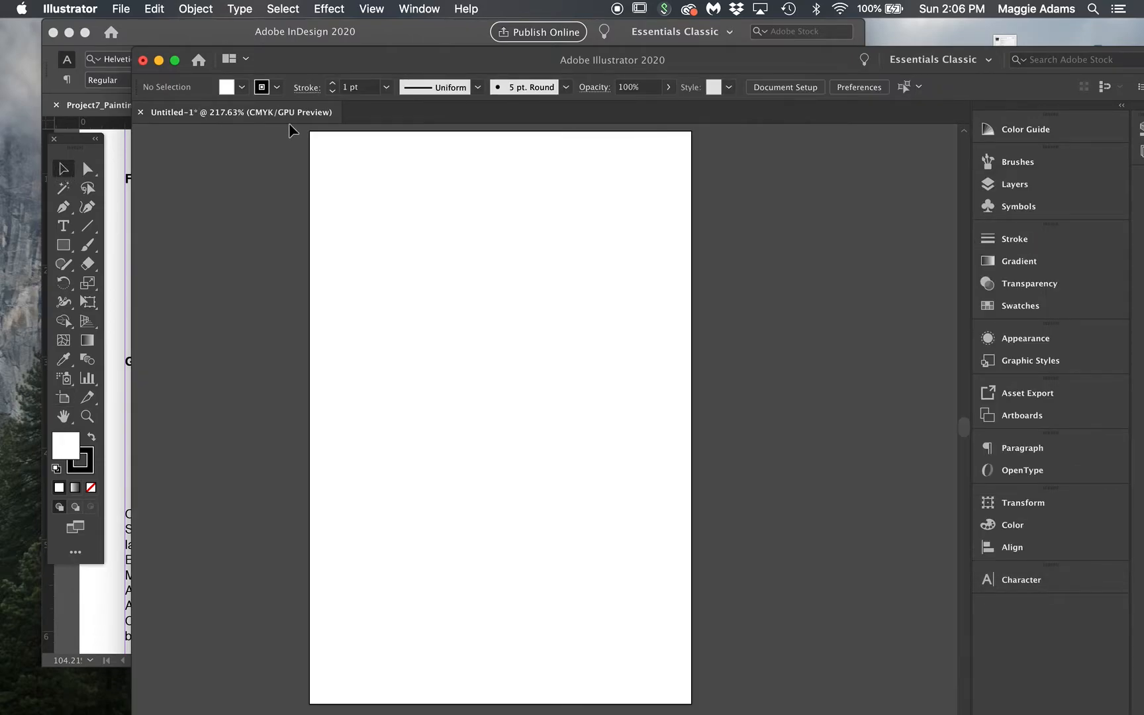
Step: Select all unused swatches and delete them from the document's swatches
{"action": "left_click", "coordinate": [1043, 306]}
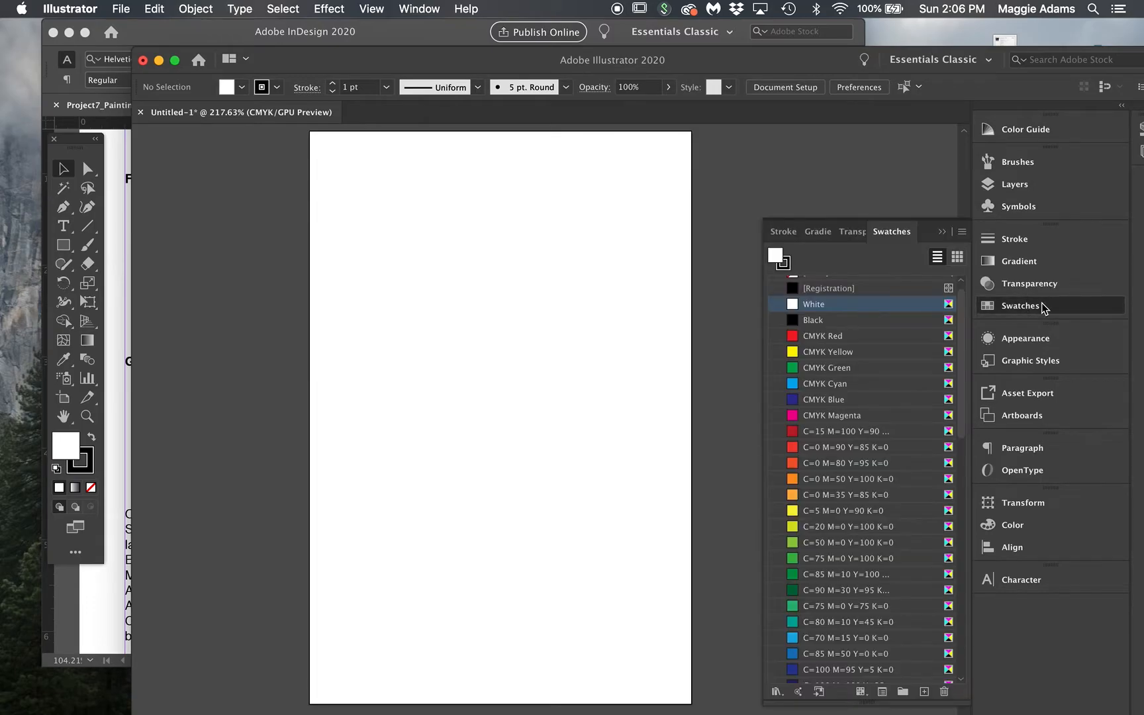
{"action": "left_click", "coordinate": [962, 233]}
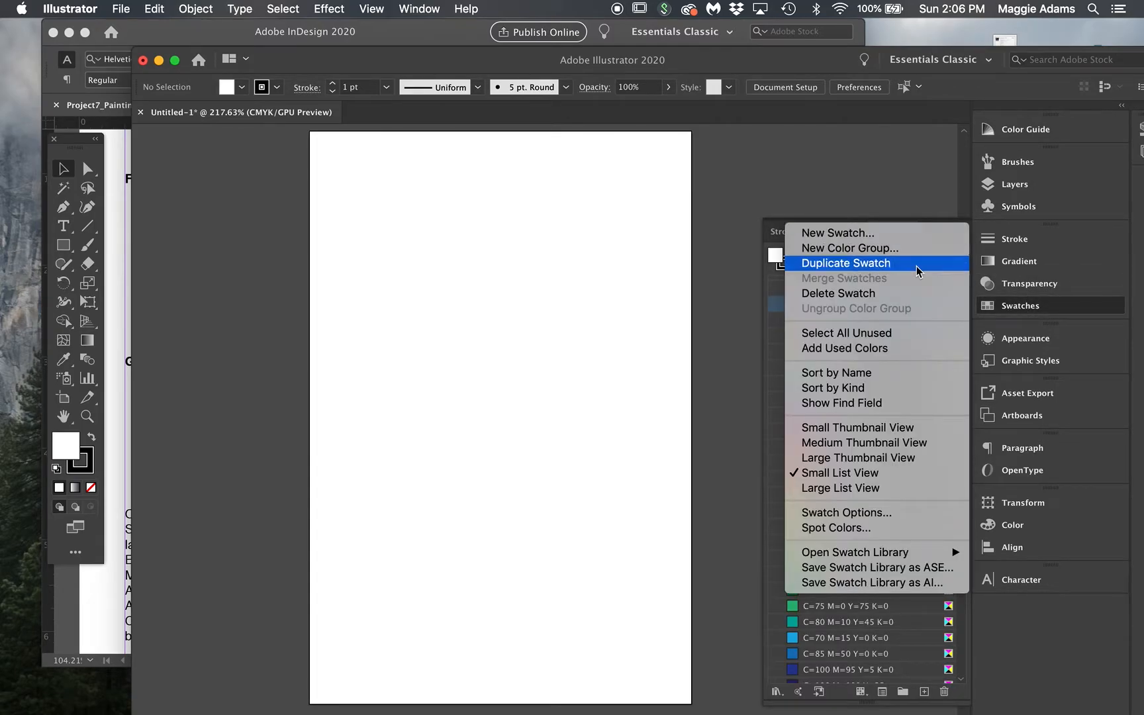
{"action": "left_click", "coordinate": [875, 335]}
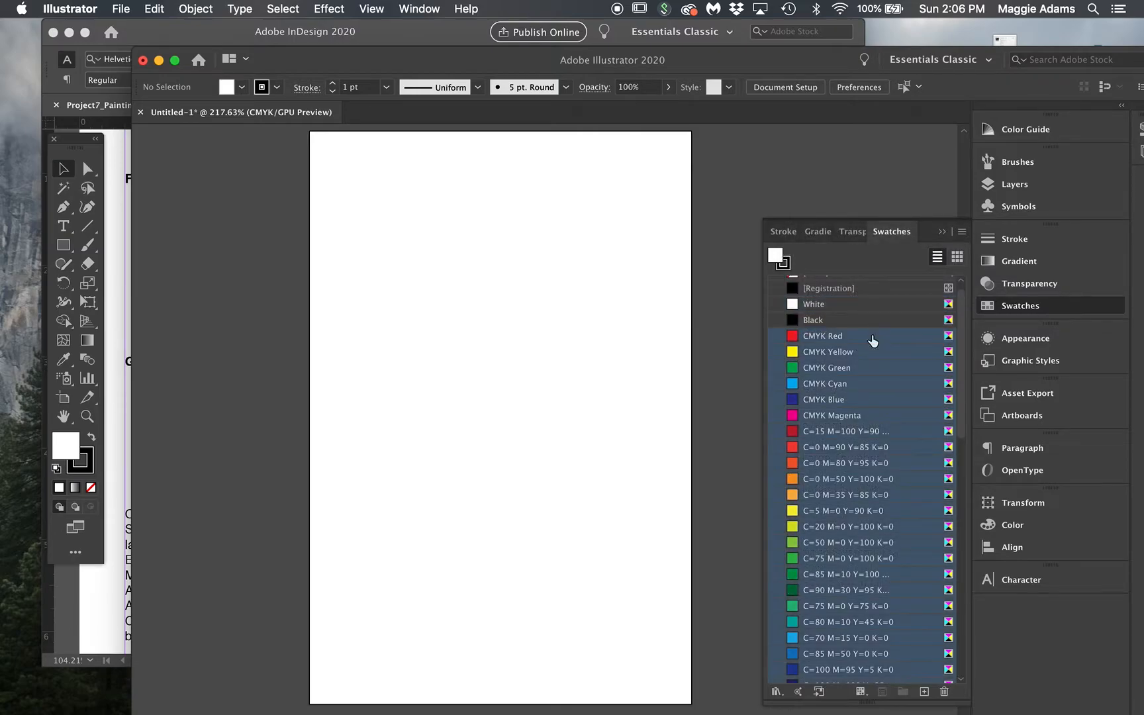
{"action": "left_click", "coordinate": [944, 691]}
{"action": "left_click", "coordinate": [703, 423]}
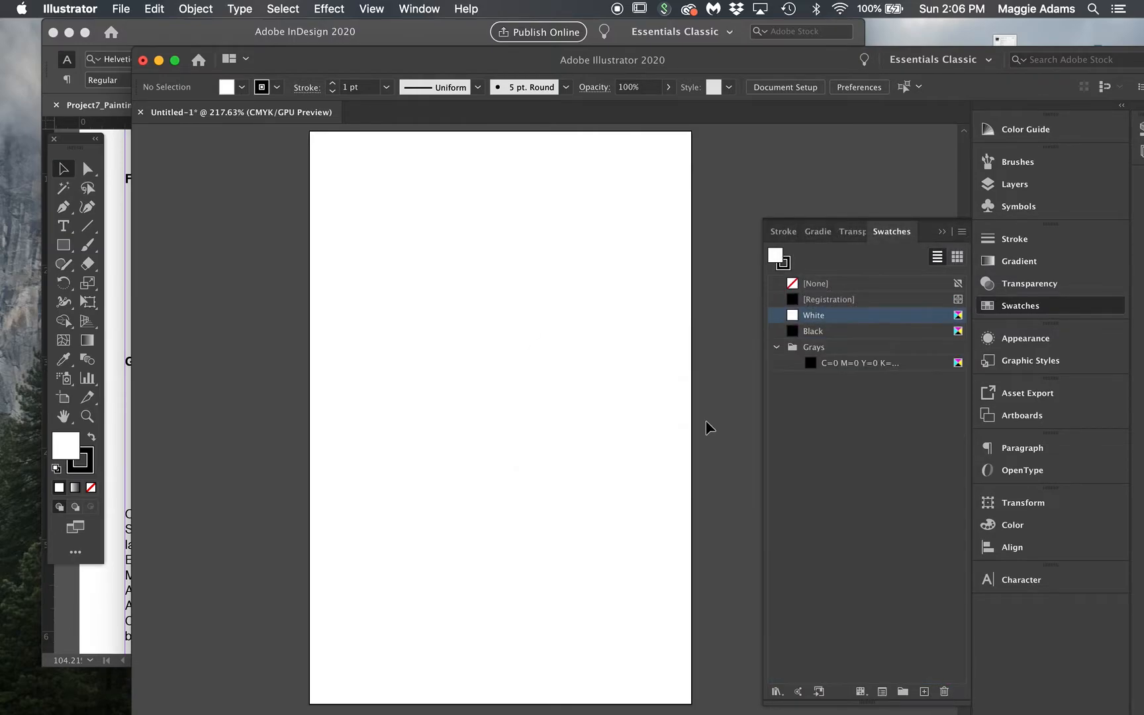
Step: Delete the remaining Grays color group from the swatches
{"action": "left_click", "coordinate": [819, 346]}
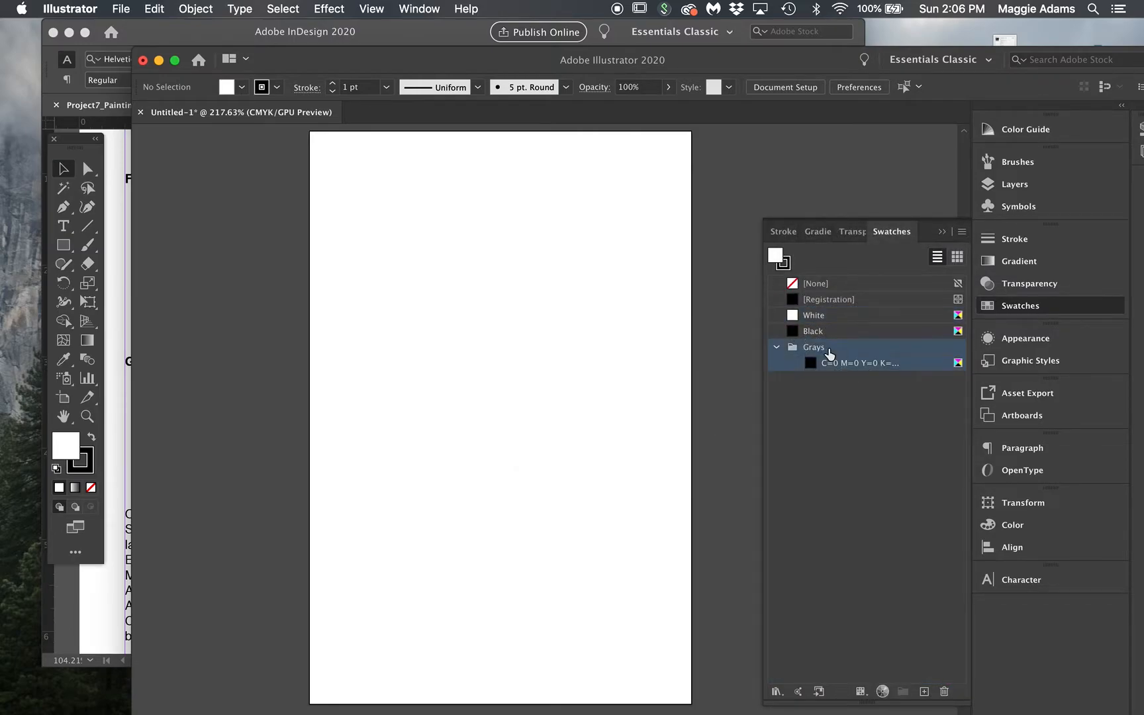
{"action": "left_click", "coordinate": [943, 691]}
{"action": "left_click", "coordinate": [704, 424]}
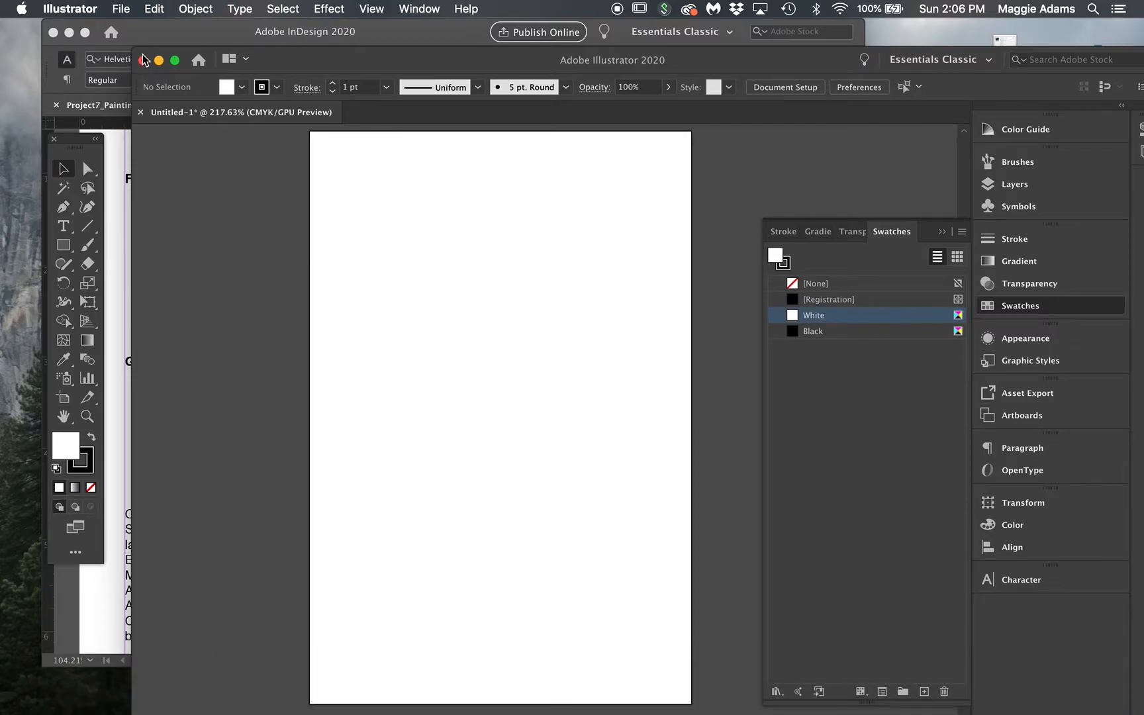
Step: Reposition the Illustrator window and set the artboard's height to 2 in
{"action": "left_click_drag", "start_coordinate": [134, 49], "coordinate": [143, 111]}
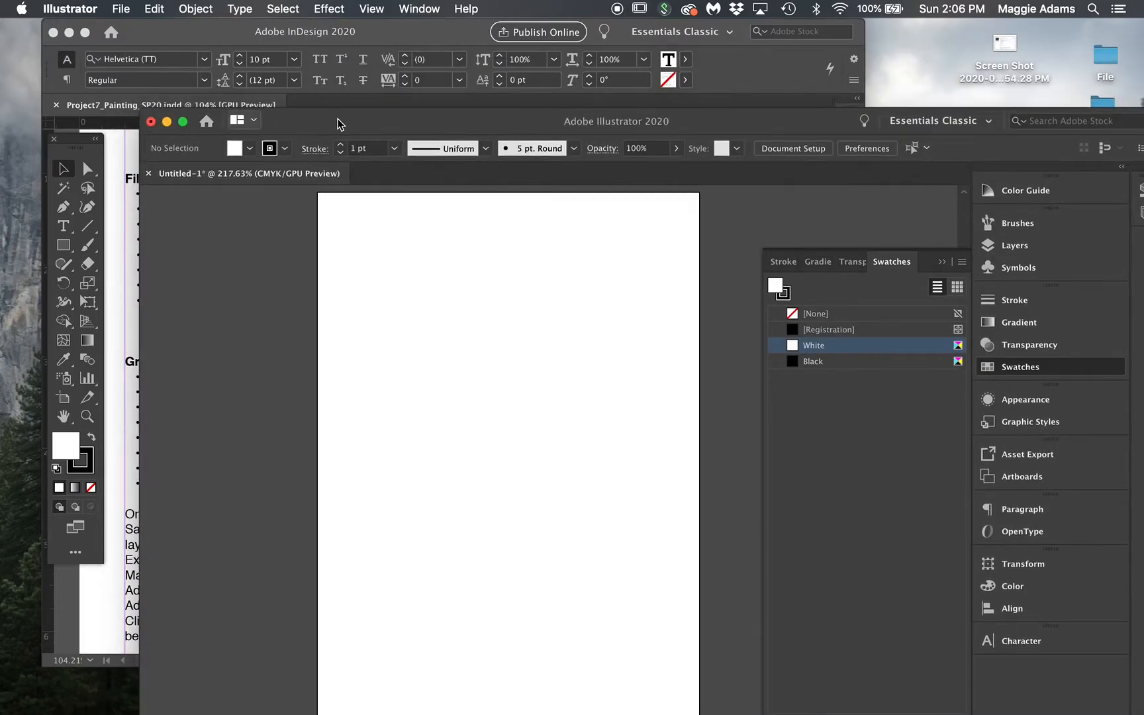
{"action": "left_click_drag", "start_coordinate": [340, 123], "coordinate": [344, 59]}
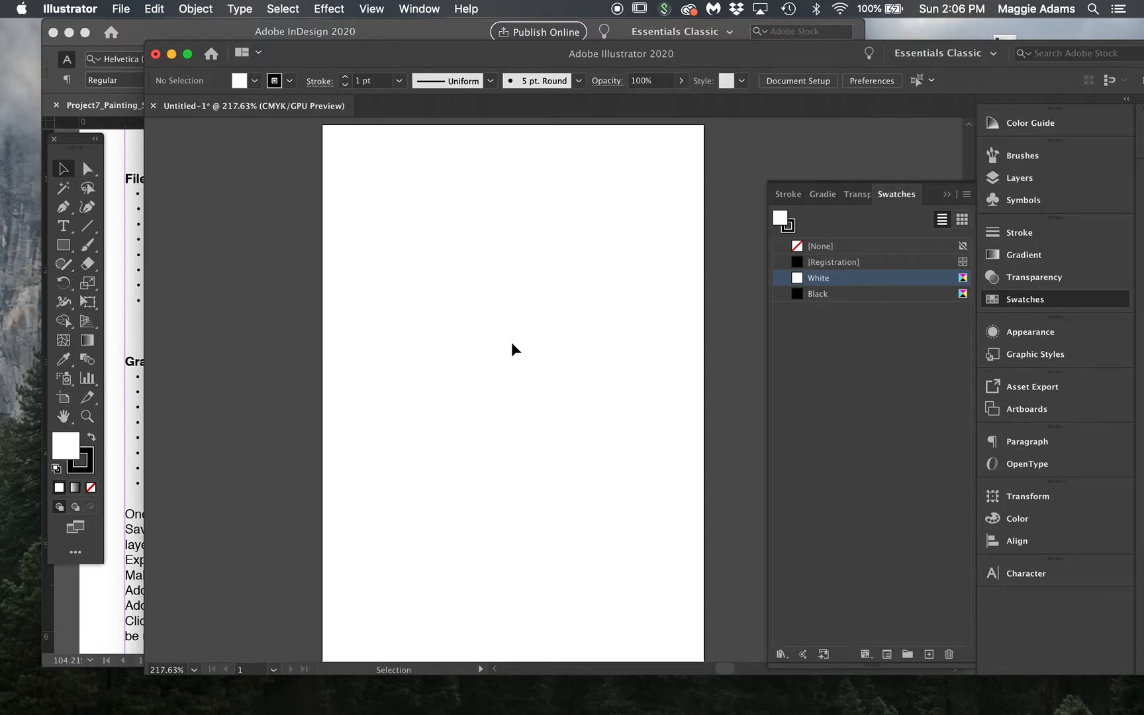
{"action": "left_click", "coordinate": [800, 82]}
{"action": "left_click", "coordinate": [995, 245]}
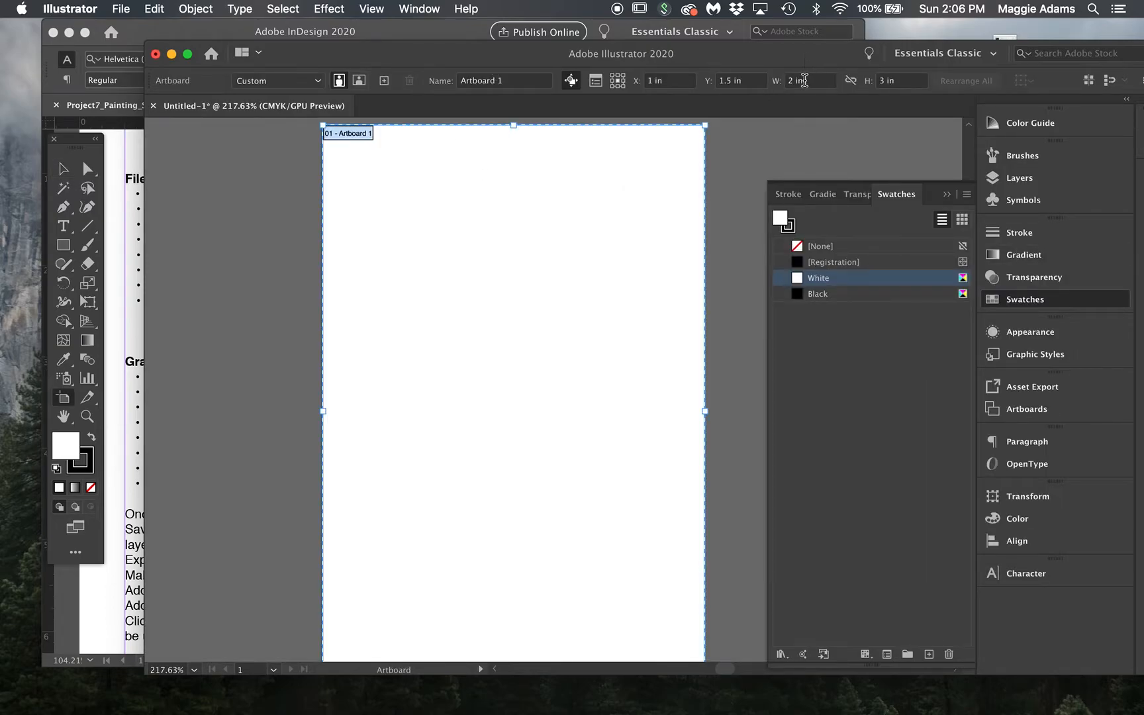
{"action": "double_click", "coordinate": [882, 82]}
{"action": "type", "text": "2"}
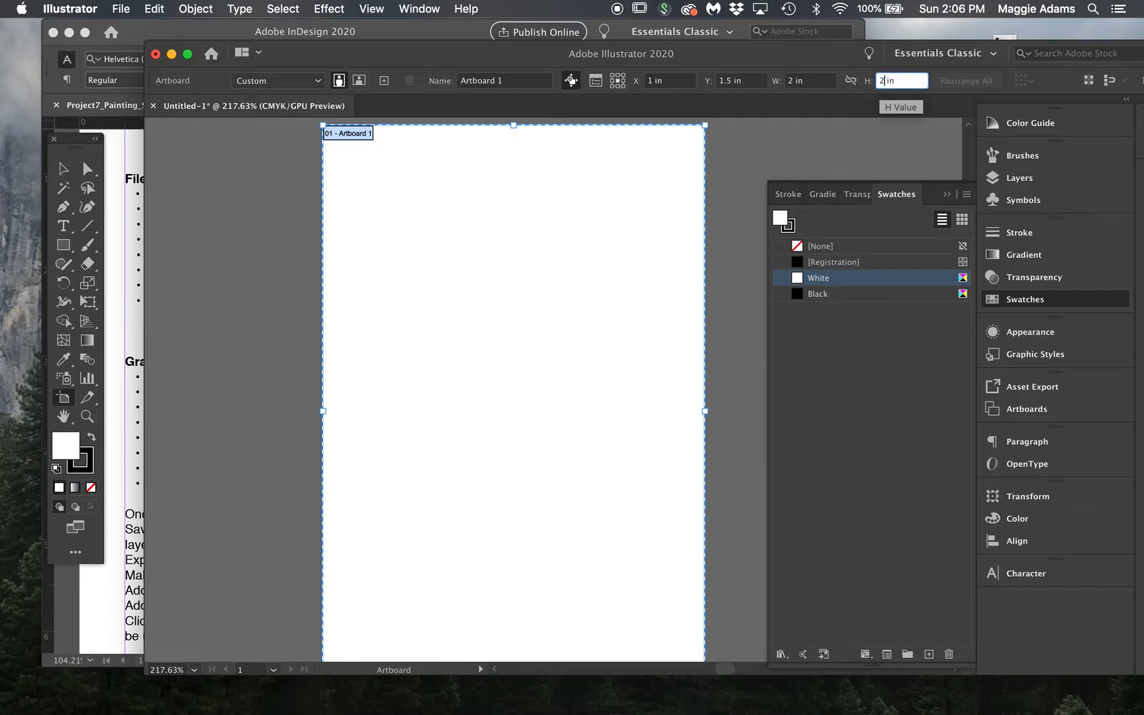
{"action": "left_click", "coordinate": [62, 170]}
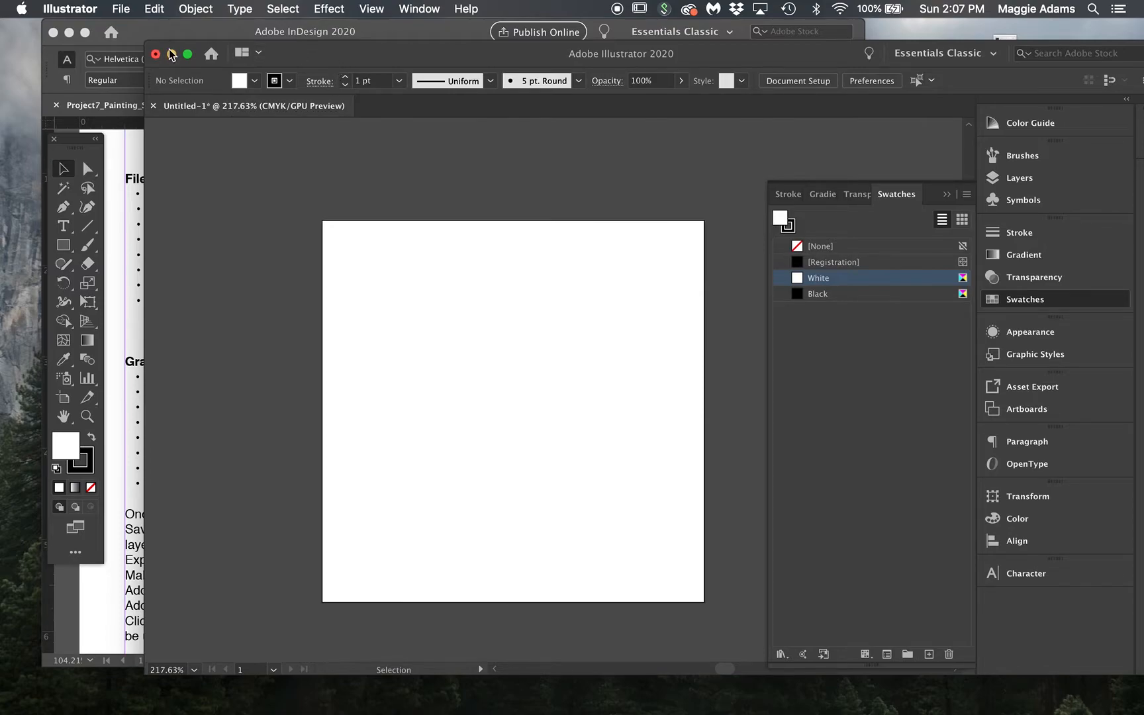
Step: Switch to the Project 7 instructions in InDesign and read the graded elements and the PDF saving and submission requirements
{"action": "left_click", "coordinate": [125, 135]}
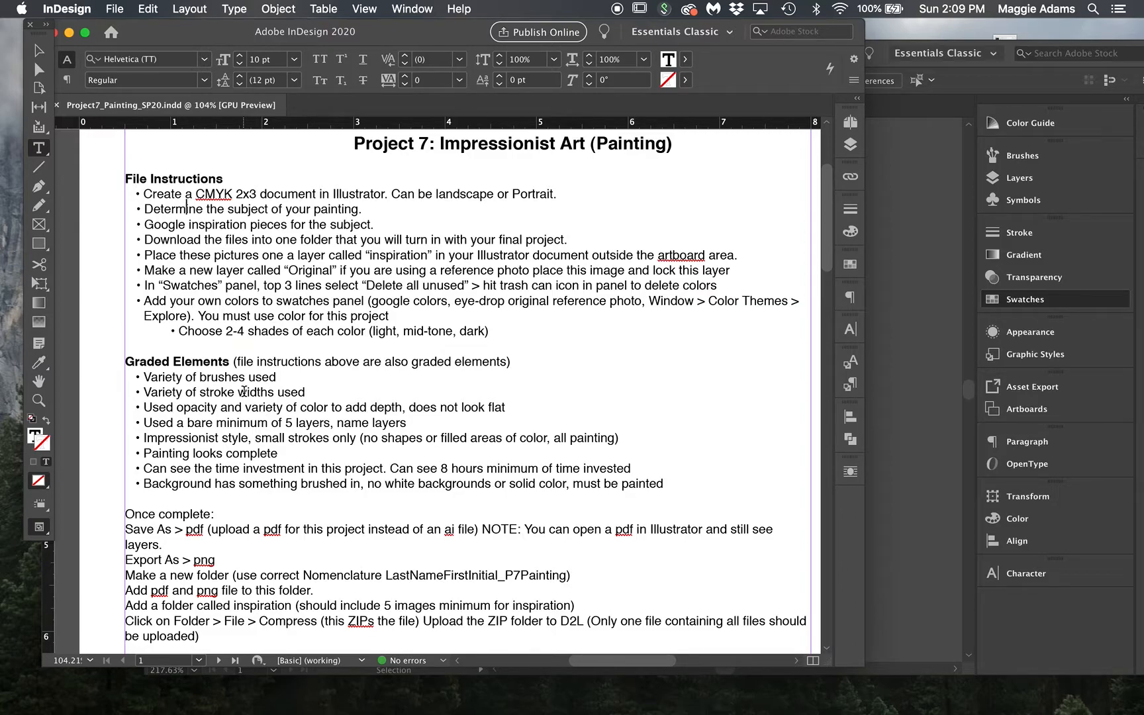
{"action": "double_click", "coordinate": [205, 530]}
{"action": "left_click_drag", "start_coordinate": [208, 529], "coordinate": [210, 529]}
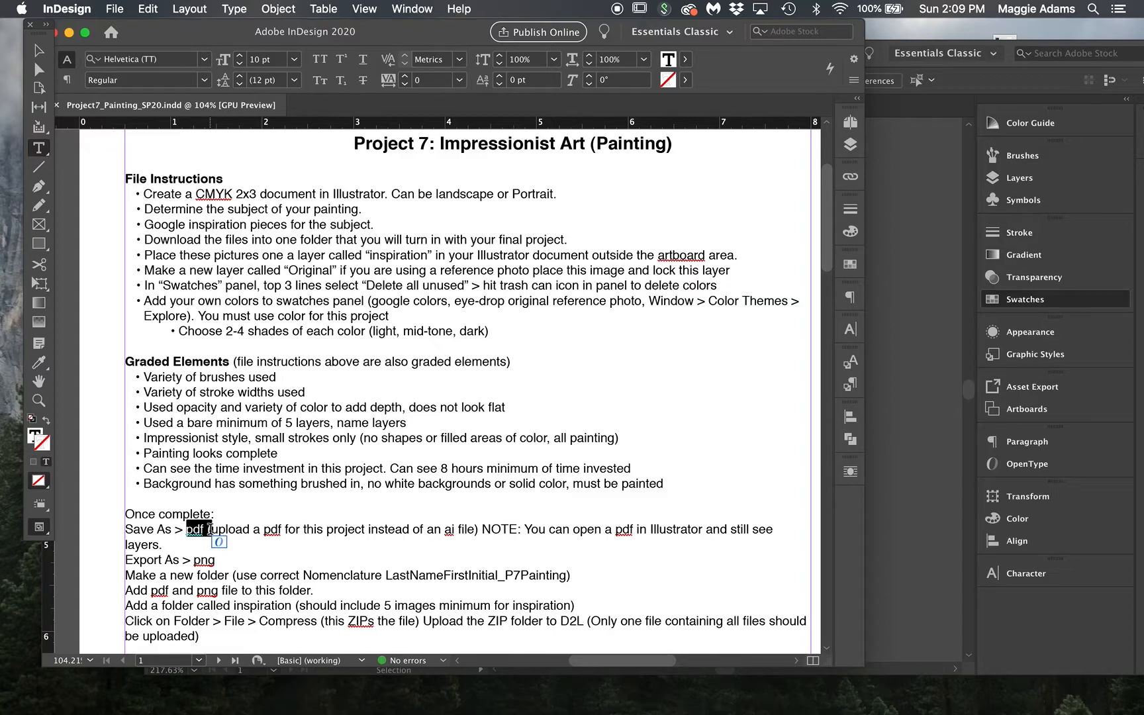
{"action": "left_click", "coordinate": [208, 530]}
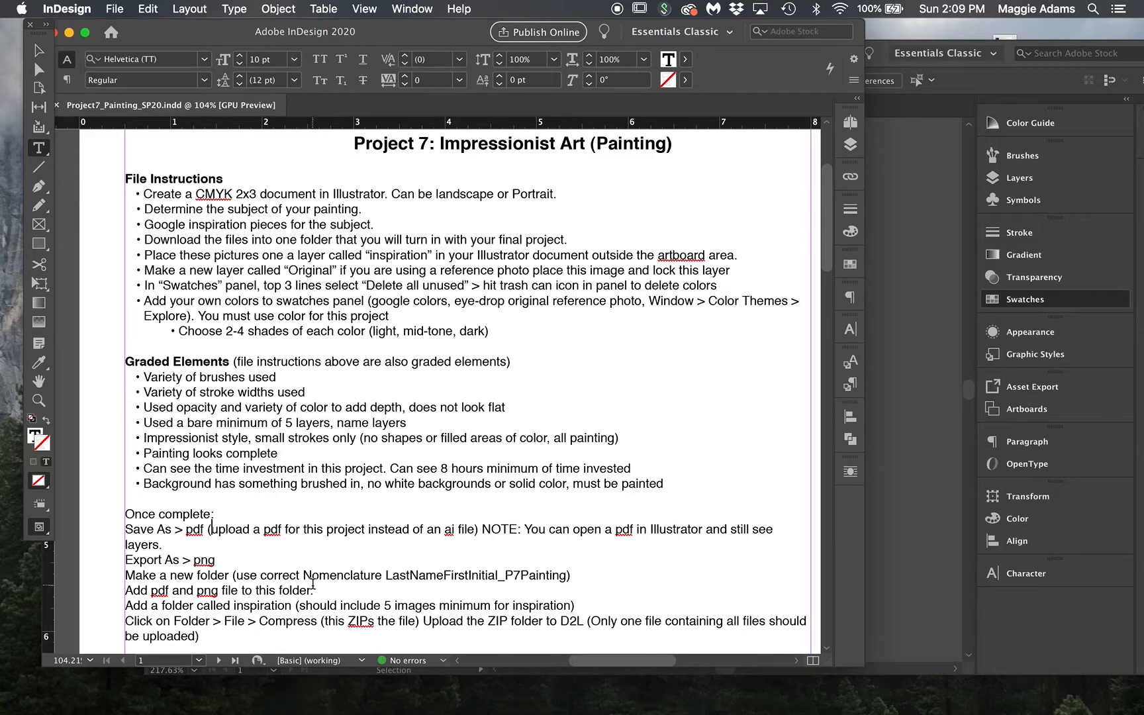
{"action": "scroll", "coordinate": [312, 584], "scroll_direction": "down", "scroll_amount": 2}
{"action": "scroll", "coordinate": [310, 584], "scroll_direction": "down", "scroll_amount": 4}
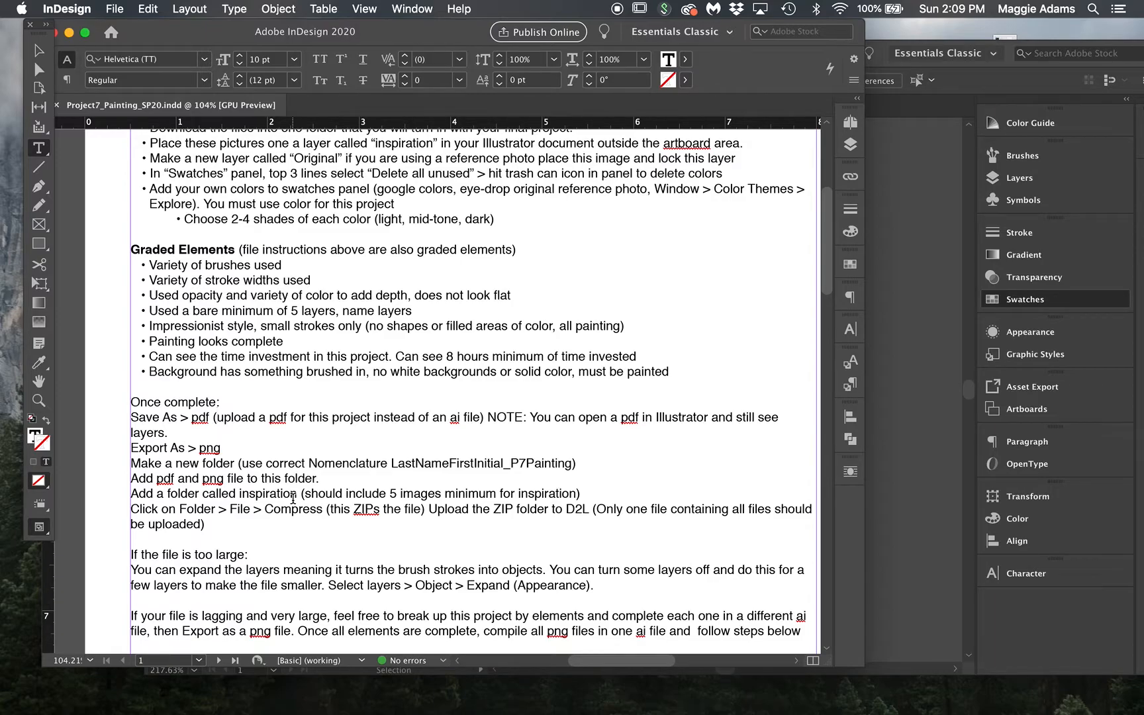
Step: Return to Illustrator, add a second layer and rename the bottom layer Original
{"action": "left_click", "coordinate": [1025, 180]}
{"action": "left_click", "coordinate": [1025, 180]}
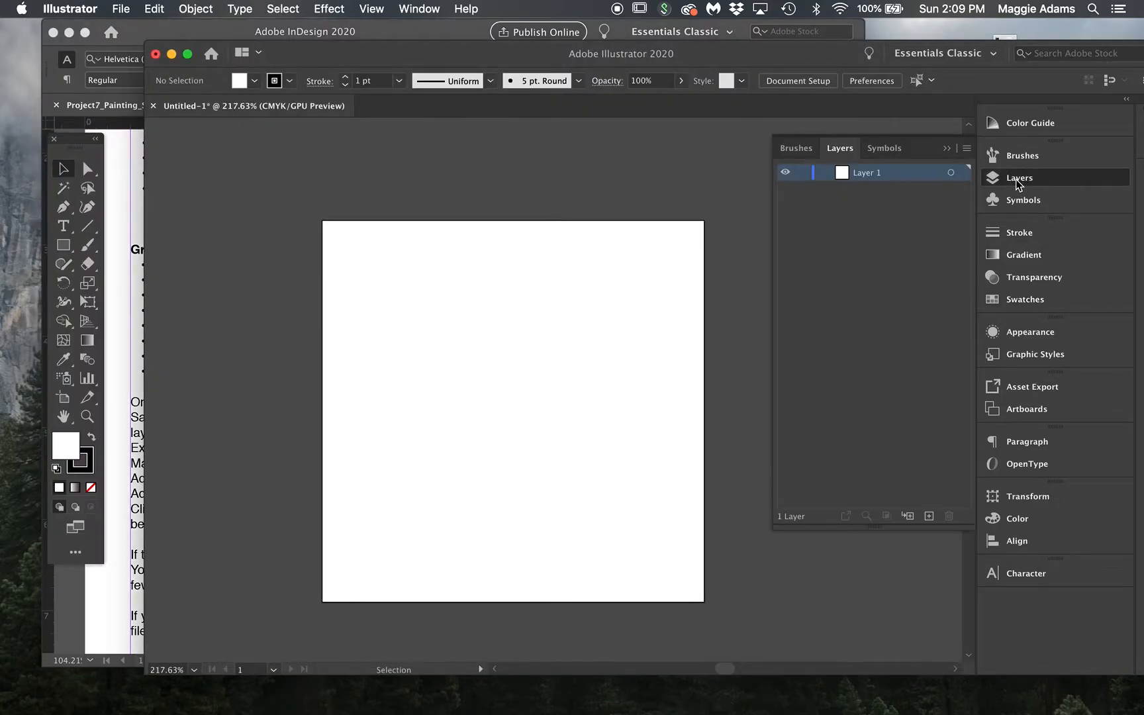
{"action": "left_click", "coordinate": [930, 517]}
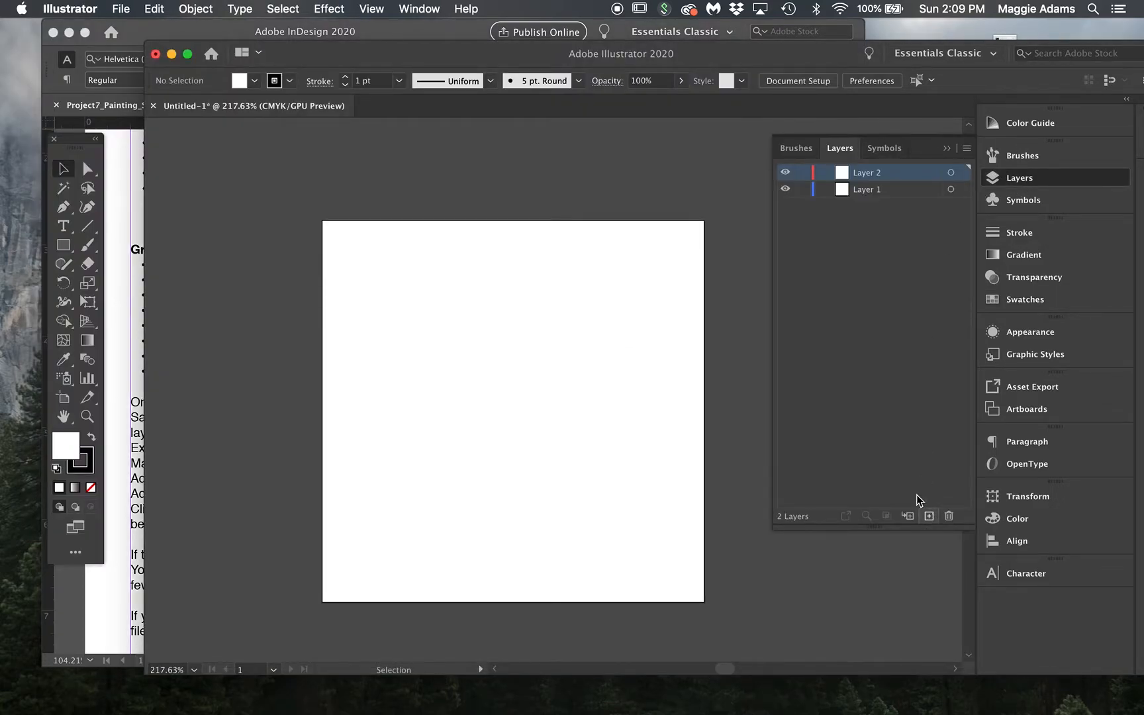
{"action": "double_click", "coordinate": [868, 189]}
{"action": "type", "text": "Original"}
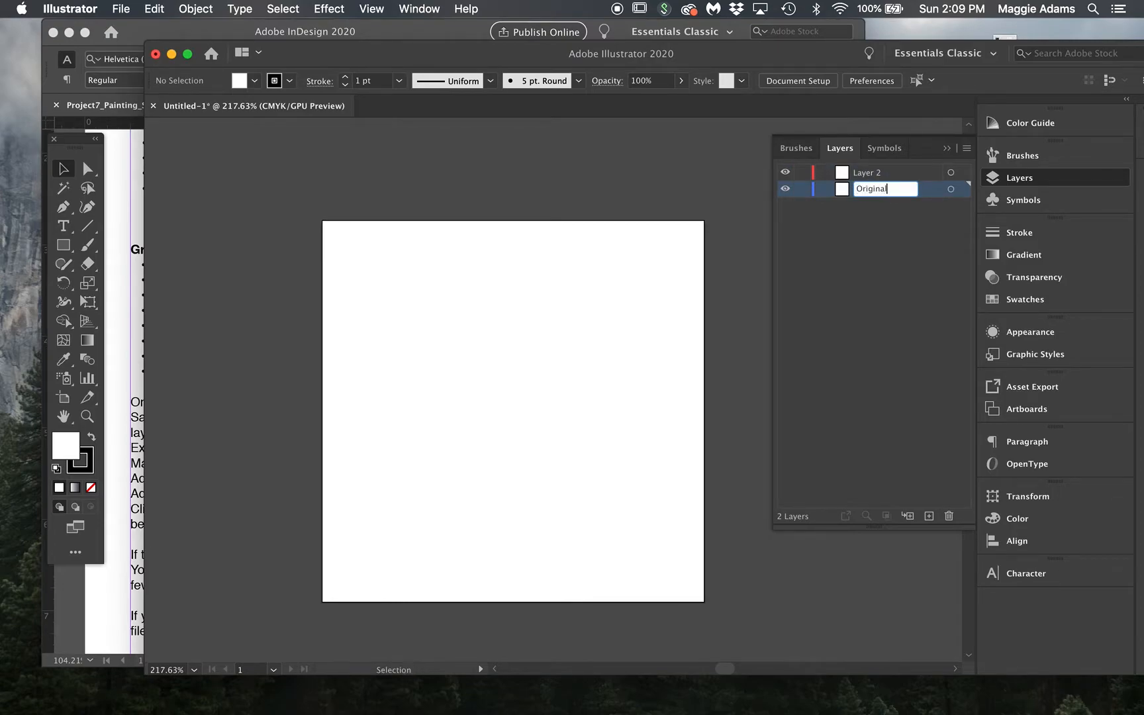
{"action": "left_click", "coordinate": [886, 243]}
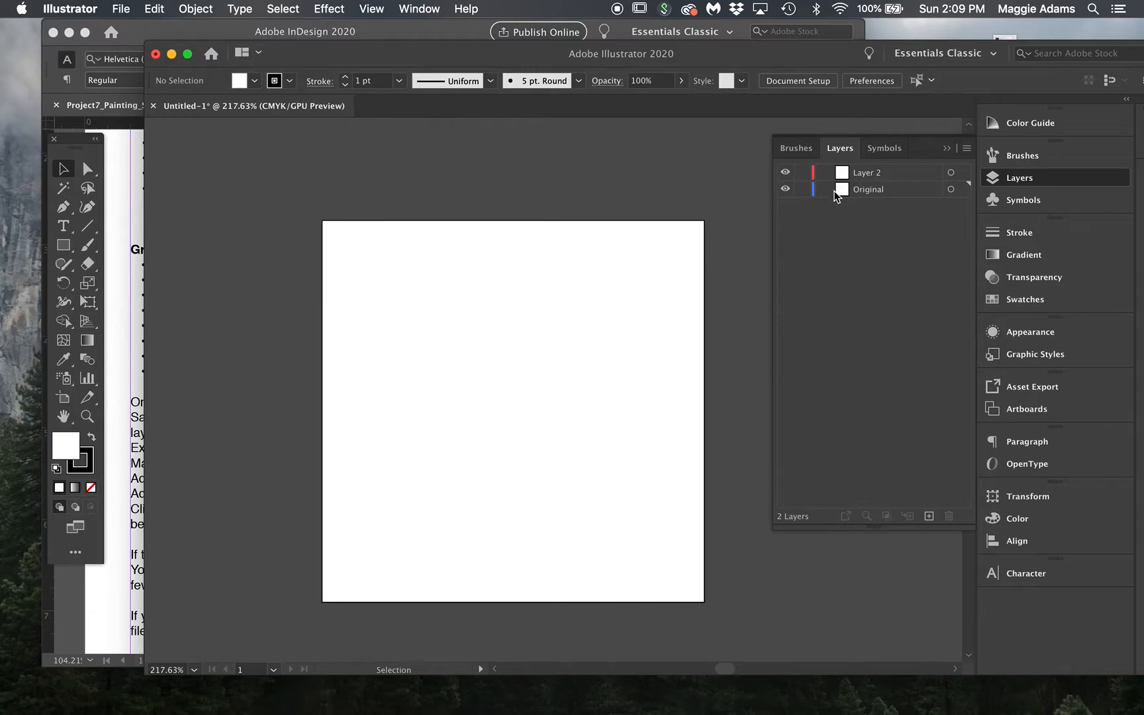
Step: Go back to the InDesign instructions and review the inspiration folder requirement and the advice on large files
{"action": "left_click", "coordinate": [121, 219]}
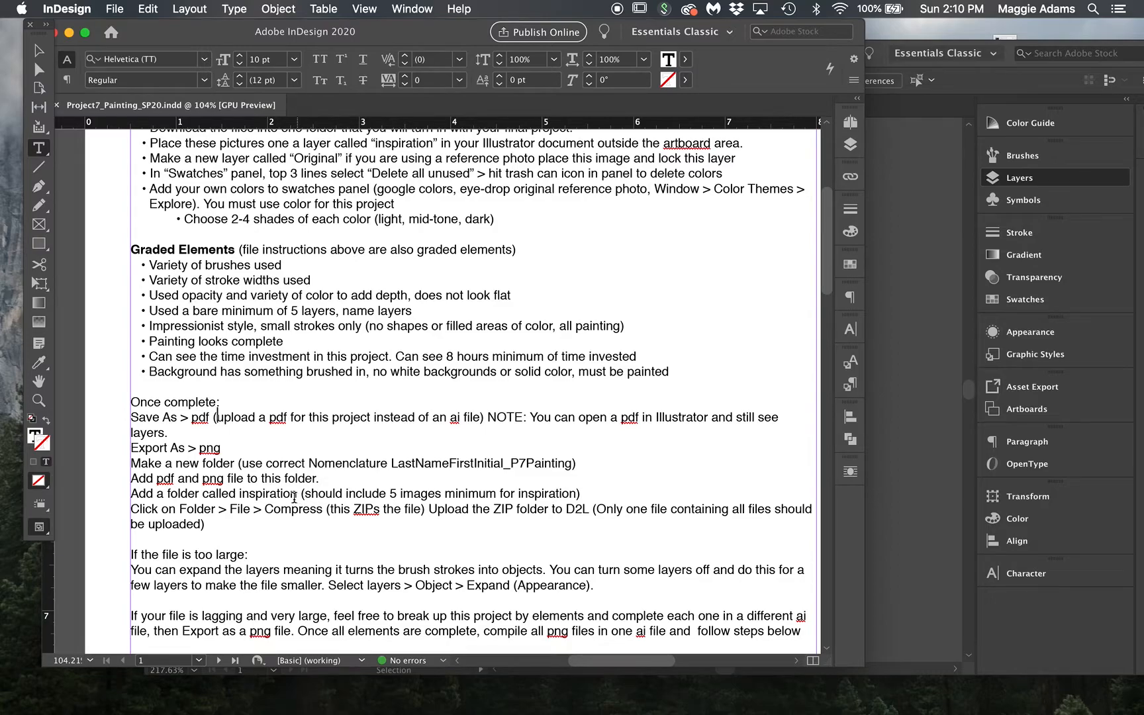
{"action": "left_click", "coordinate": [249, 497]}
{"action": "left_click_drag", "start_coordinate": [249, 498], "coordinate": [281, 498]}
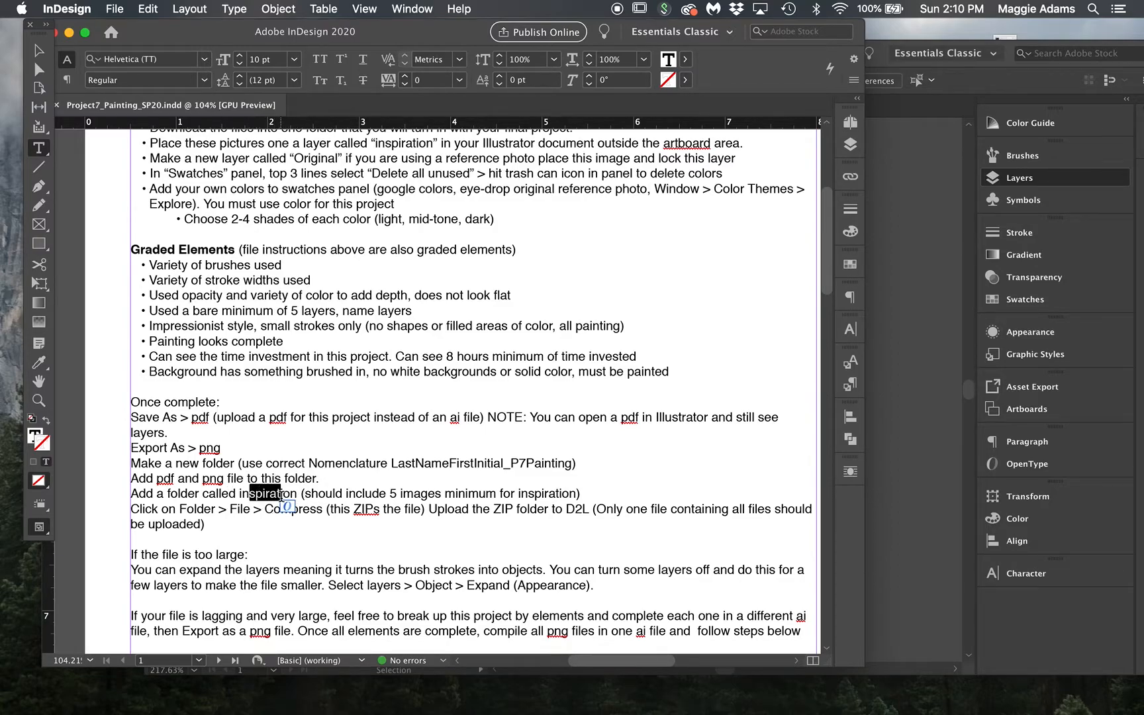
{"action": "left_click", "coordinate": [296, 496]}
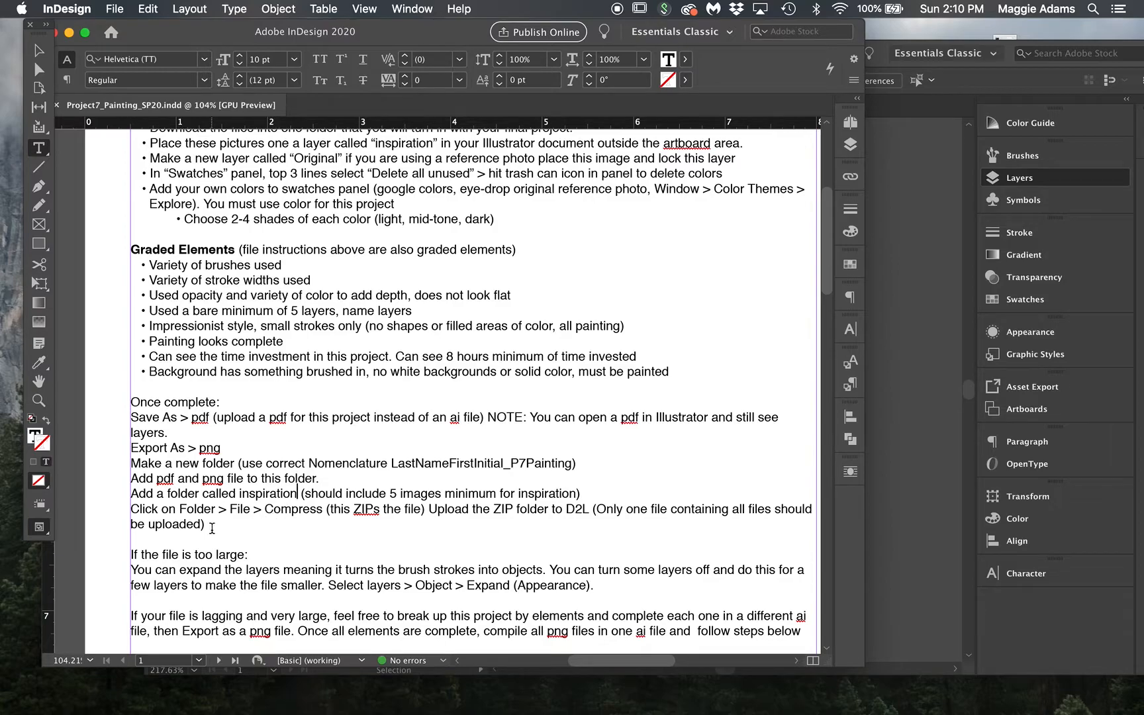
{"action": "scroll", "coordinate": [245, 533], "scroll_direction": "down", "scroll_amount": 3}
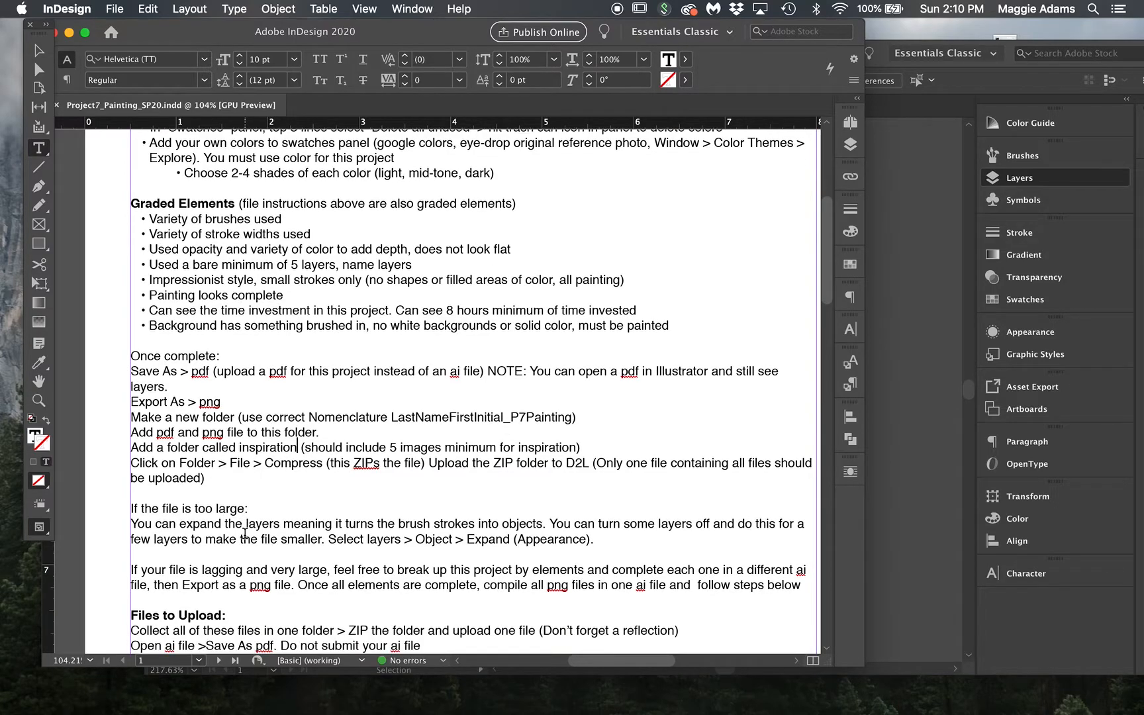
Step: Read the large-file advice and Files to Upload list, review the P7 Painting grading table, and return to the file instructions
{"action": "scroll", "coordinate": [245, 533], "scroll_direction": "down", "scroll_amount": 1}
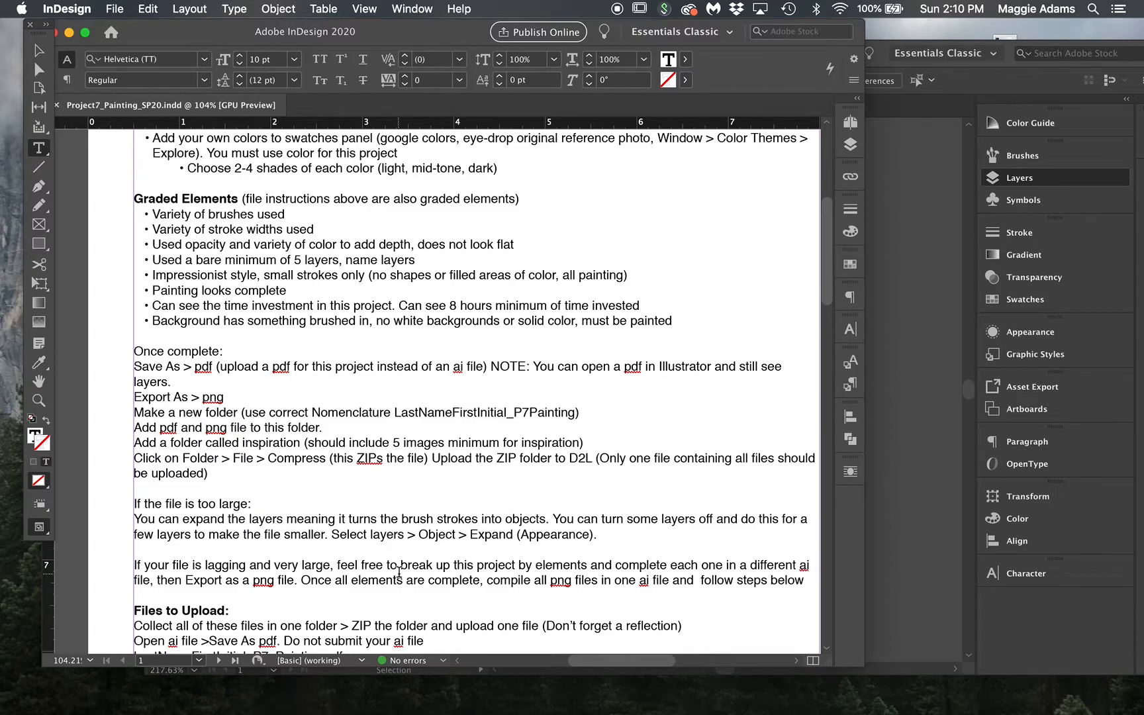
{"action": "scroll", "coordinate": [399, 571], "scroll_direction": "down", "scroll_amount": 1}
{"action": "scroll", "coordinate": [399, 571], "scroll_direction": "down", "scroll_amount": 5}
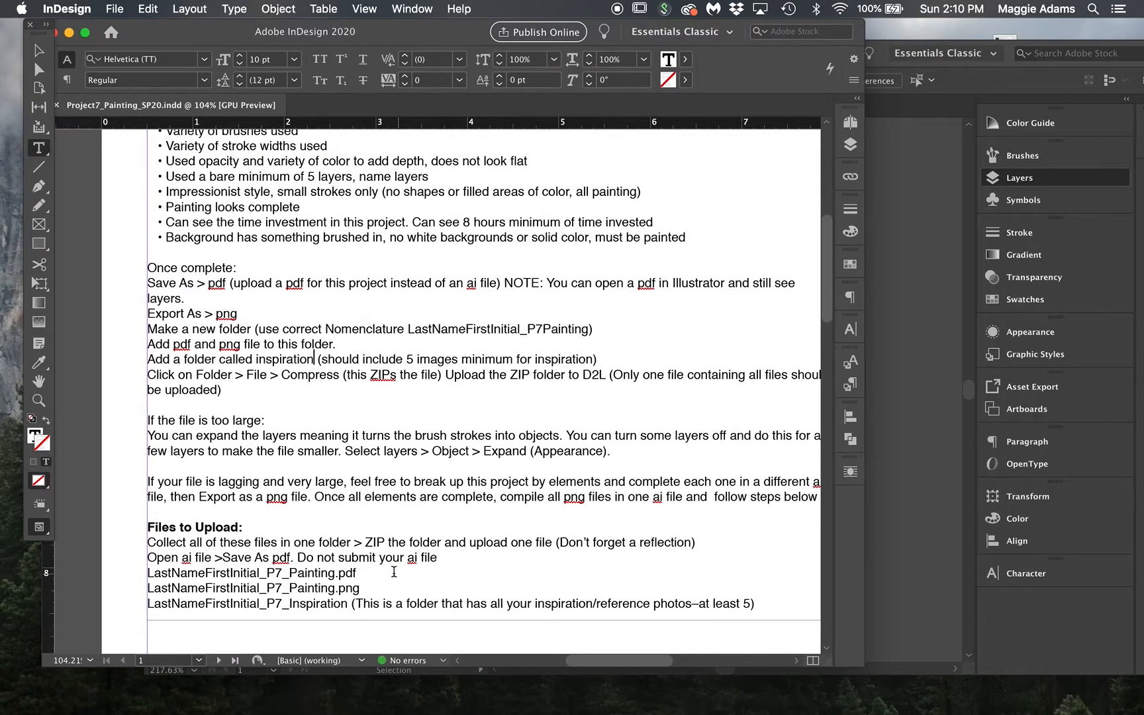
{"action": "scroll", "coordinate": [353, 588], "scroll_direction": "down", "scroll_amount": 10}
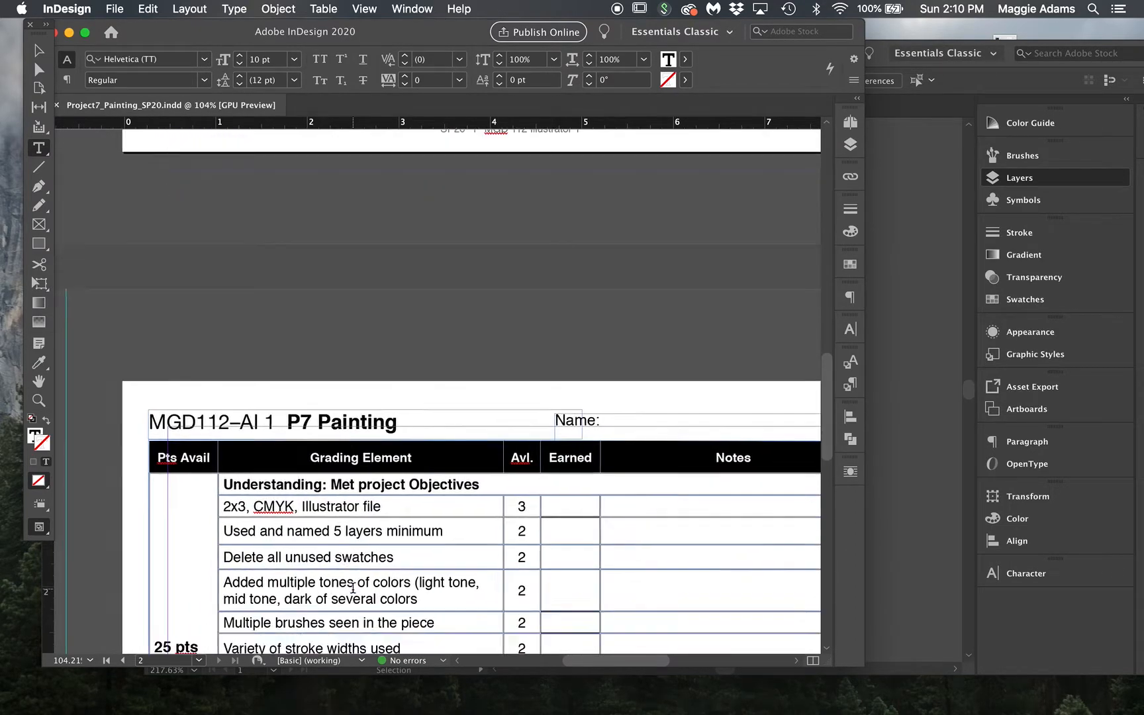
{"action": "scroll", "coordinate": [353, 588], "scroll_direction": "down", "scroll_amount": 10}
{"action": "scroll", "coordinate": [353, 588], "scroll_direction": "down", "scroll_amount": 5}
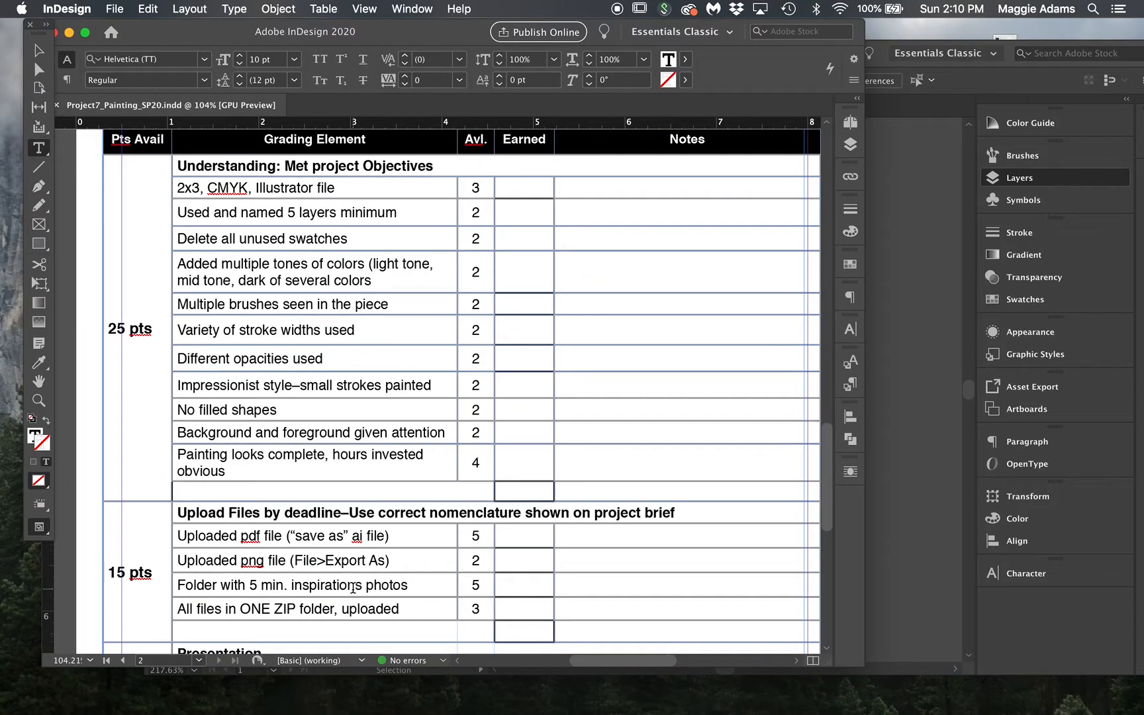
{"action": "scroll", "coordinate": [353, 589], "scroll_direction": "up", "scroll_amount": 12}
{"action": "scroll", "coordinate": [353, 591], "scroll_direction": "right", "scroll_amount": 3}
{"action": "scroll", "coordinate": [353, 590], "scroll_direction": "up", "scroll_amount": 2}
{"action": "scroll", "coordinate": [353, 590], "scroll_direction": "right", "scroll_amount": 1}
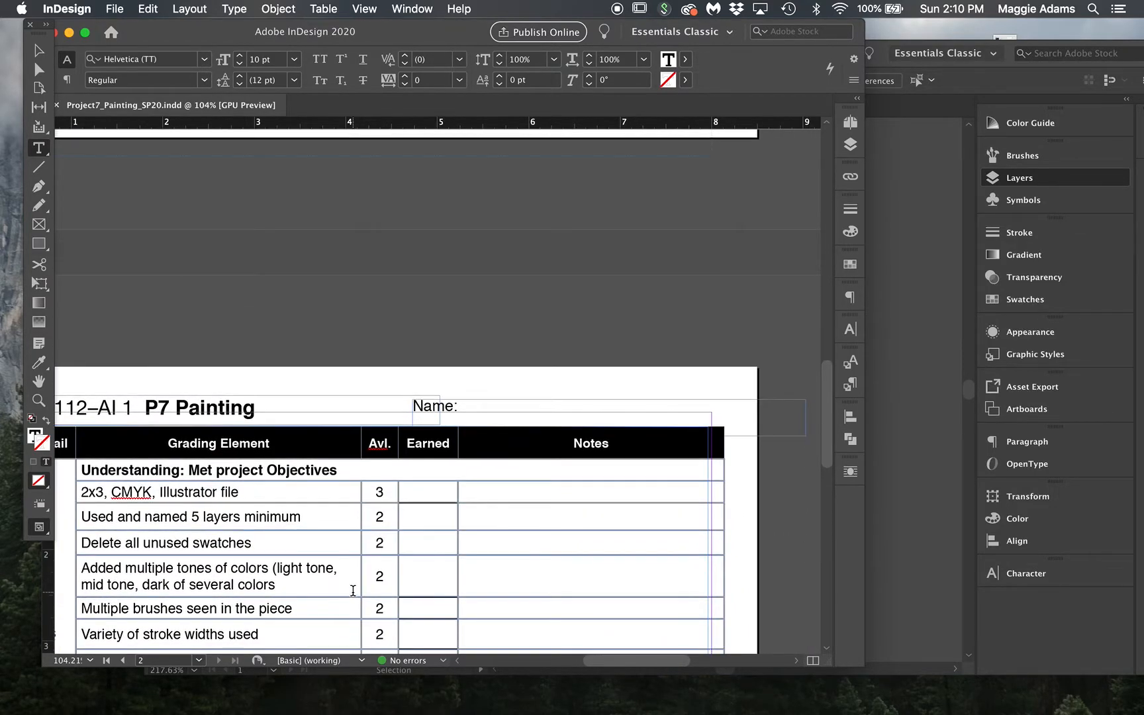
{"action": "scroll", "coordinate": [310, 422], "scroll_direction": "up", "scroll_amount": 10}
{"action": "scroll", "coordinate": [309, 421], "scroll_direction": "up", "scroll_amount": 10}
{"action": "scroll", "coordinate": [310, 421], "scroll_direction": "left", "scroll_amount": 3}
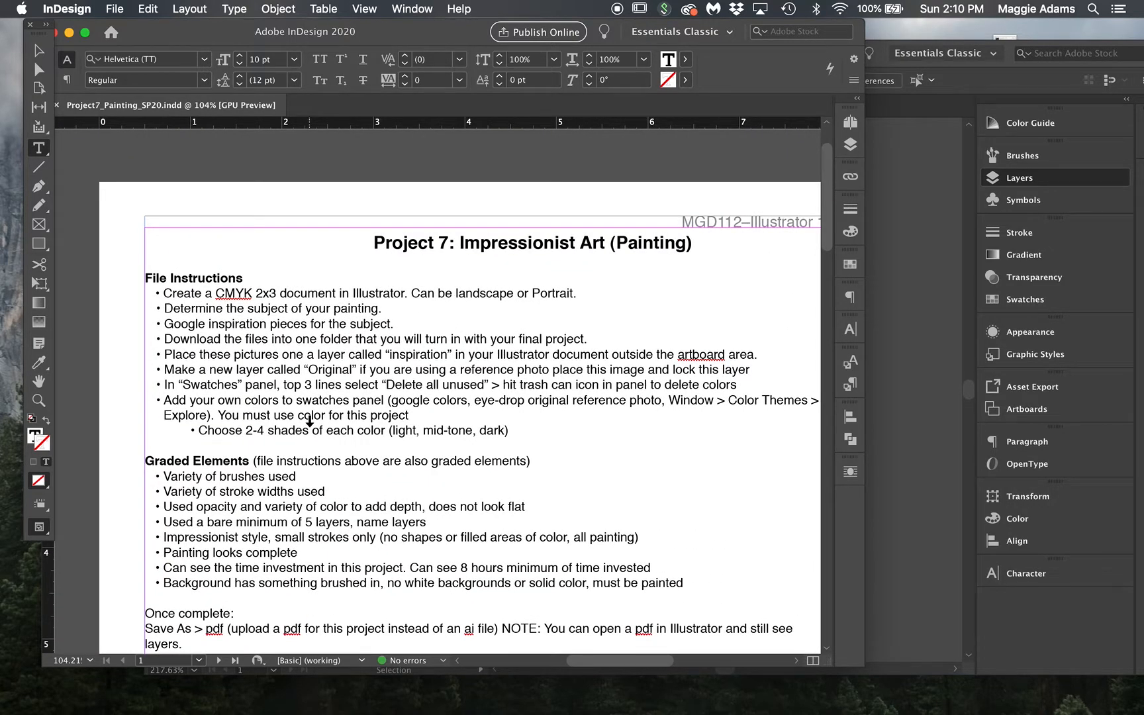
Step: Minimize the InDesign window, switch to Illustrator and reposition its window so the Layers panel is in view
{"action": "left_click_drag", "start_coordinate": [192, 32], "coordinate": [293, 75]}
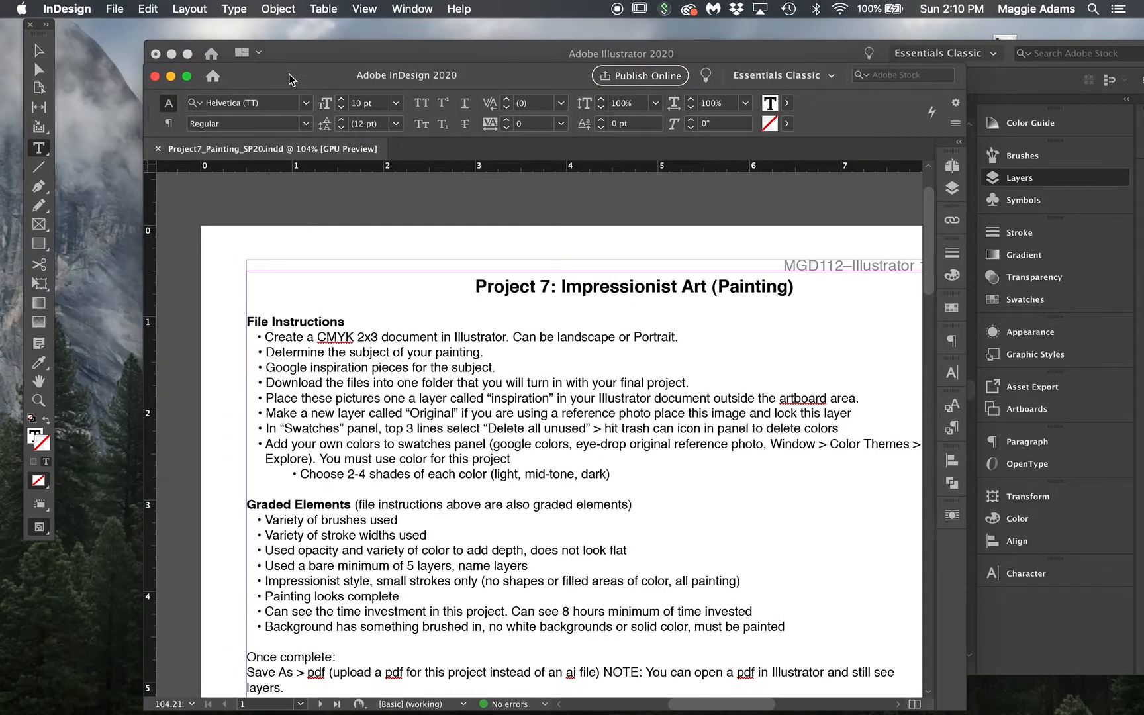
{"action": "left_click", "coordinate": [171, 76]}
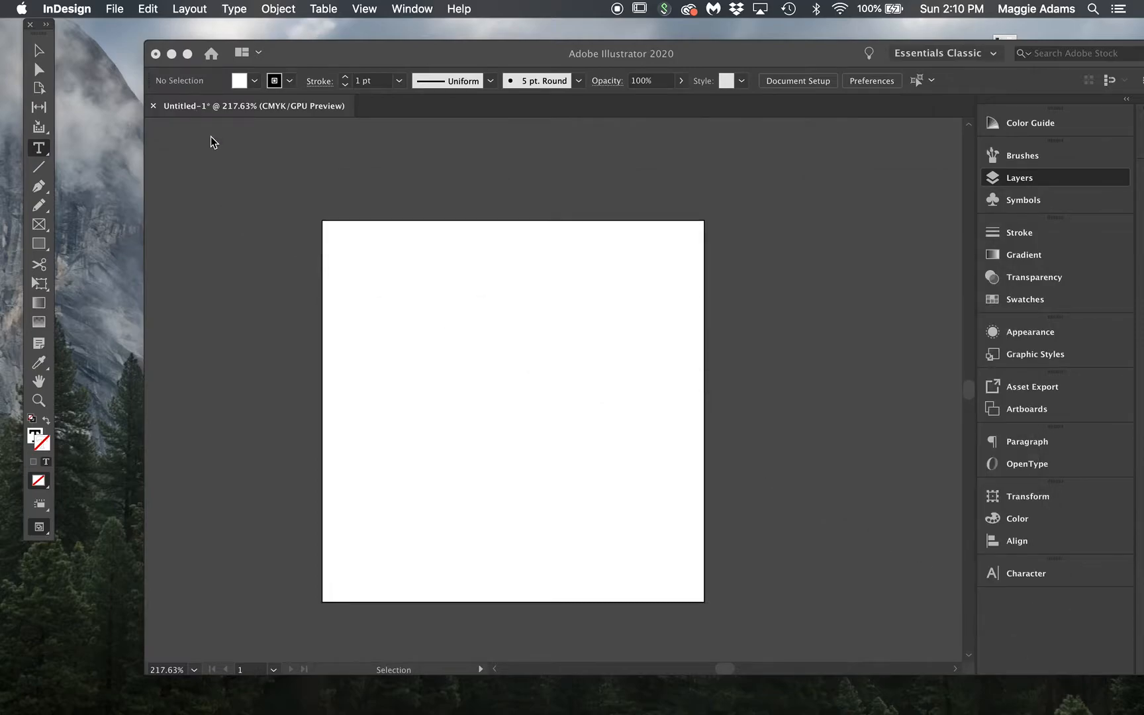
{"action": "left_click", "coordinate": [471, 59]}
{"action": "left_click_drag", "start_coordinate": [470, 57], "coordinate": [381, 59]}
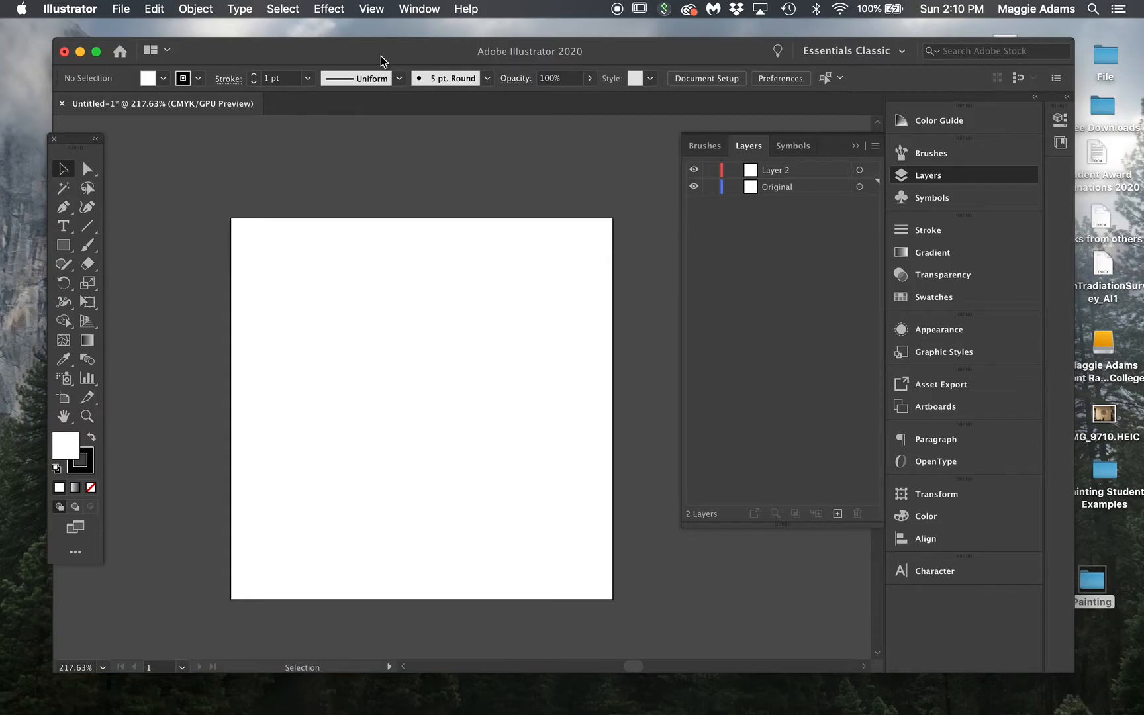
Step: Place the tulip screenshot from the Desktop's File folder onto the artboard at full size, and undo the placement
{"action": "left_click", "coordinate": [129, 8]}
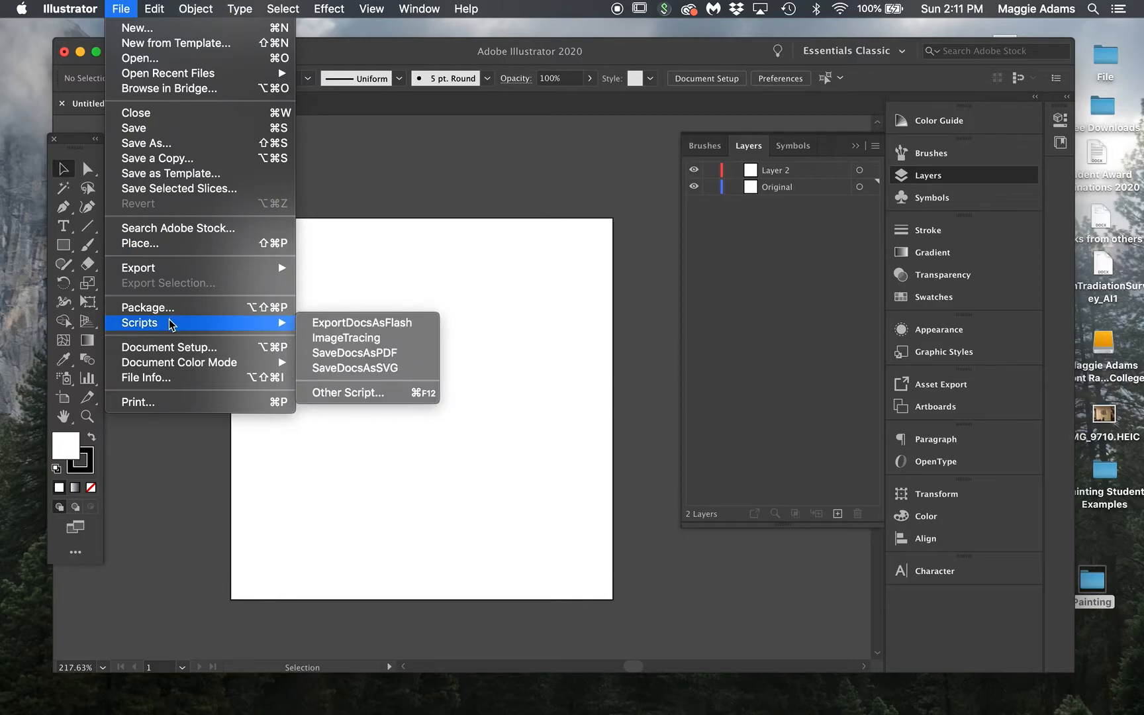
{"action": "left_click", "coordinate": [173, 243]}
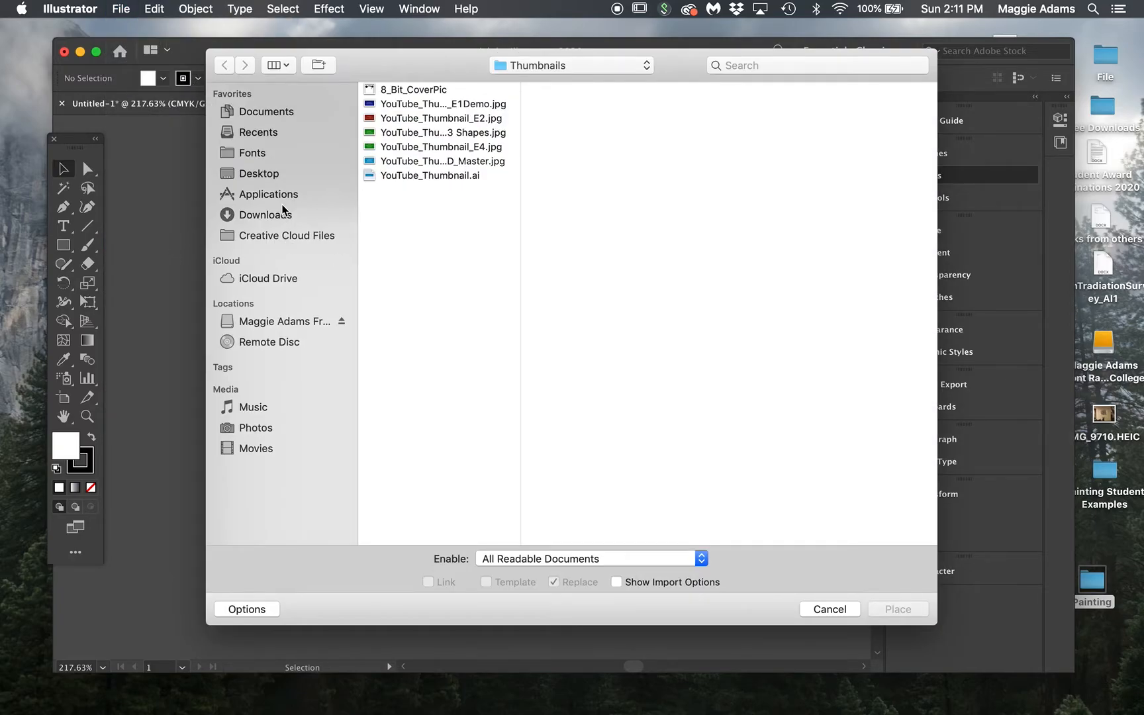
{"action": "left_click", "coordinate": [272, 152]}
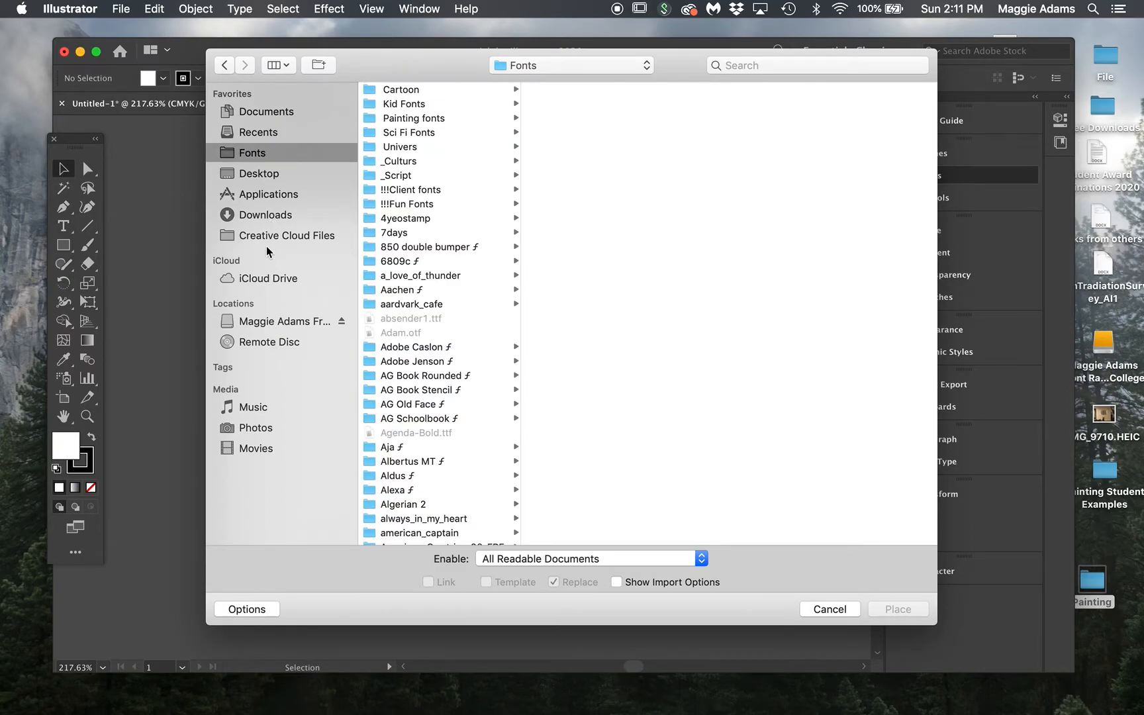
{"action": "left_click", "coordinate": [267, 176]}
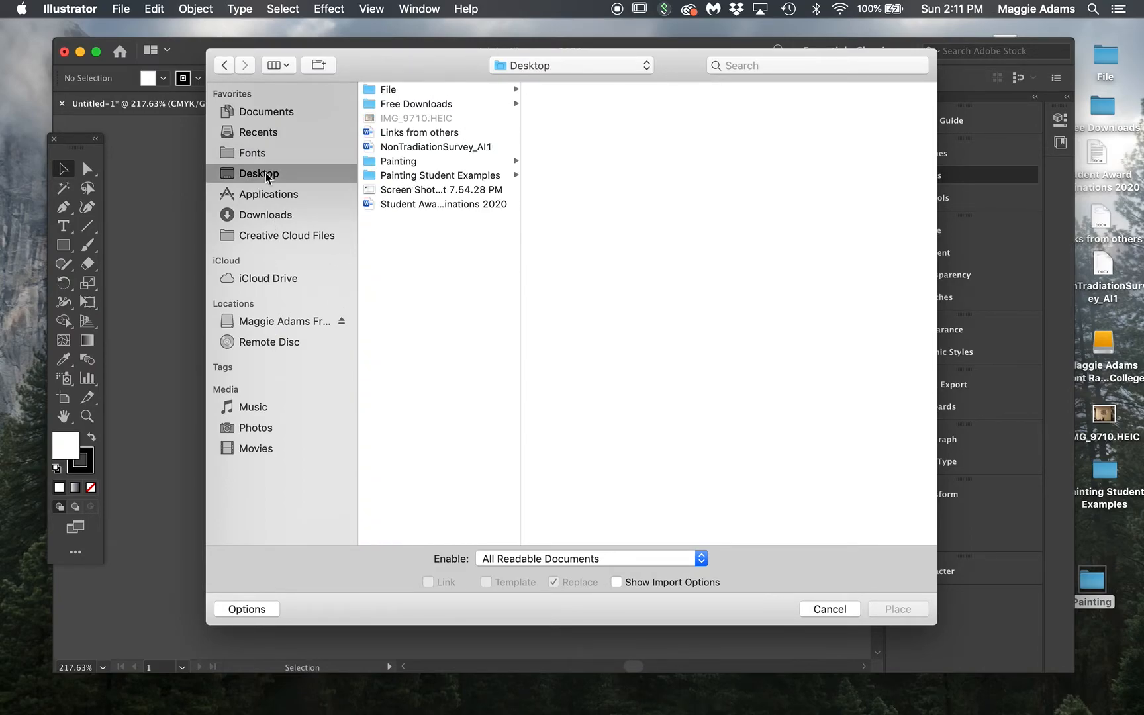
{"action": "left_click", "coordinate": [442, 93]}
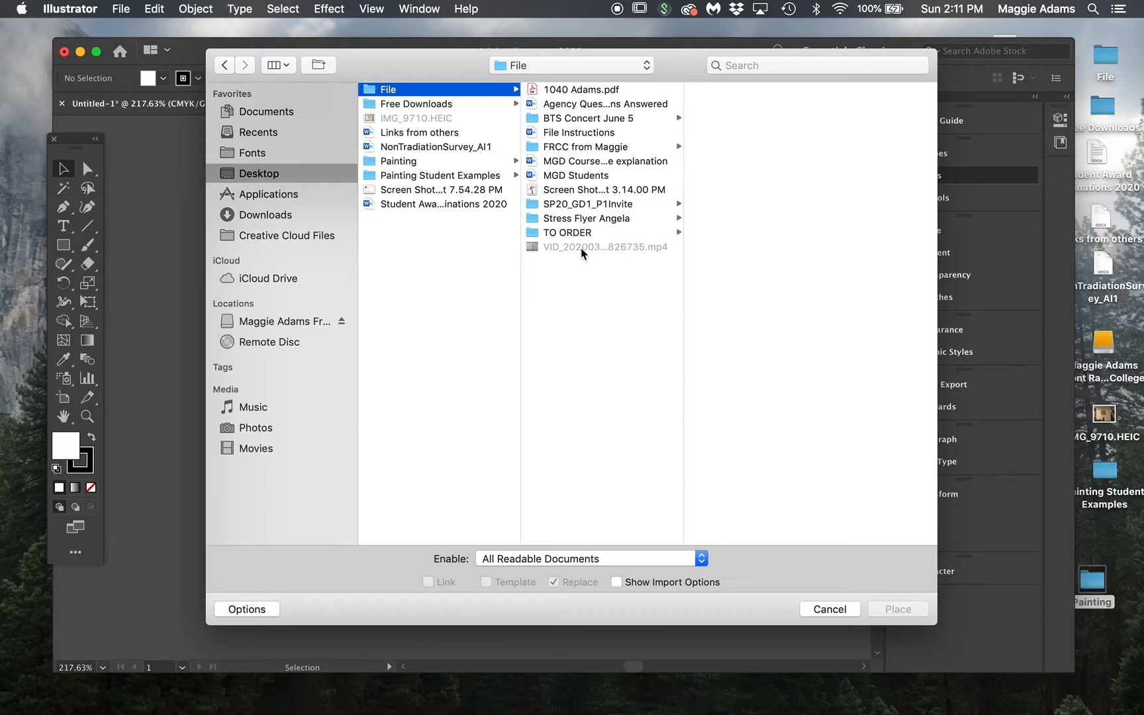
{"action": "left_click", "coordinate": [573, 190]}
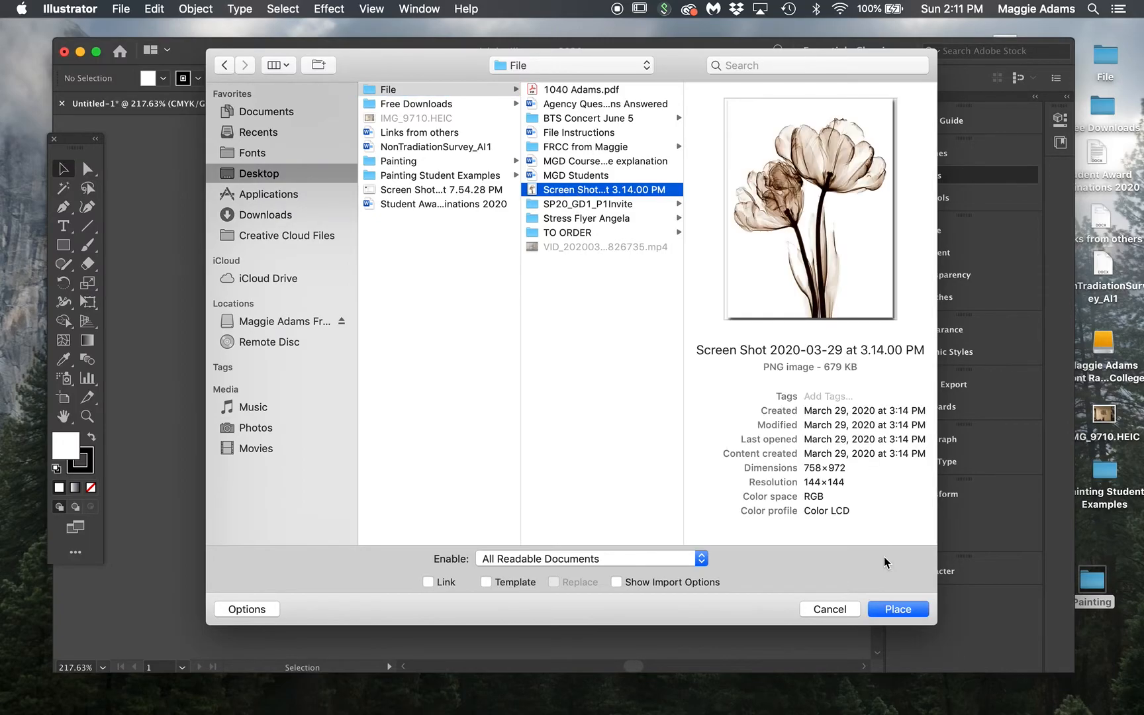
{"action": "left_click", "coordinate": [906, 614]}
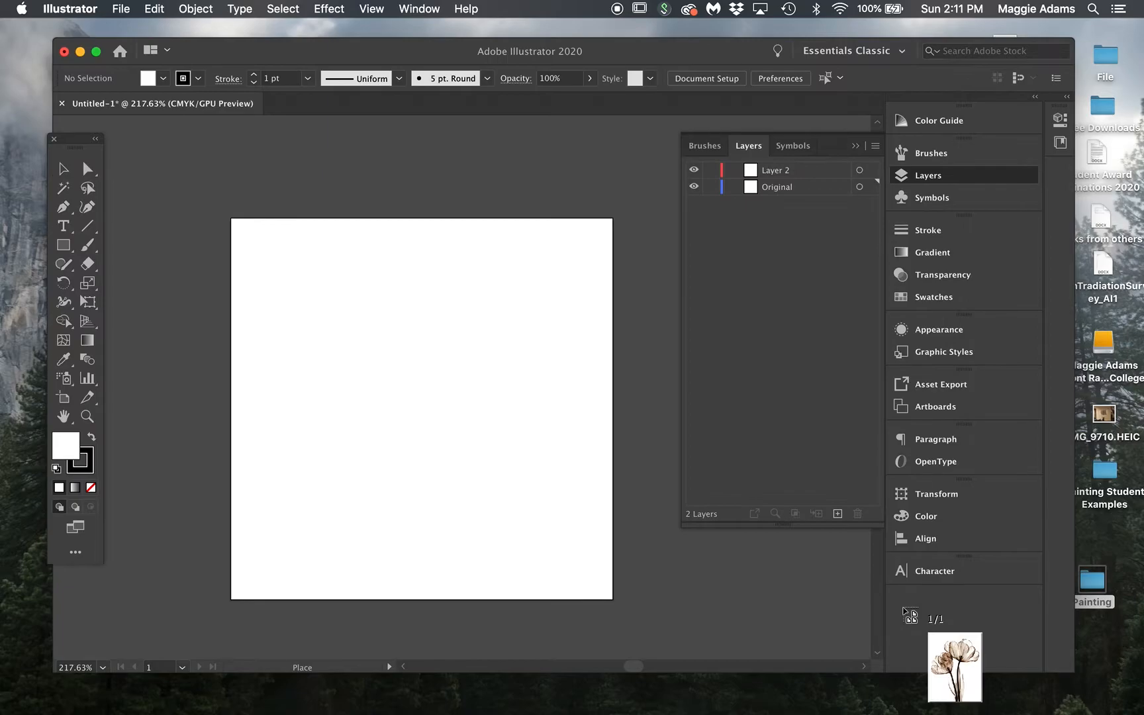
{"action": "left_click", "coordinate": [271, 246]}
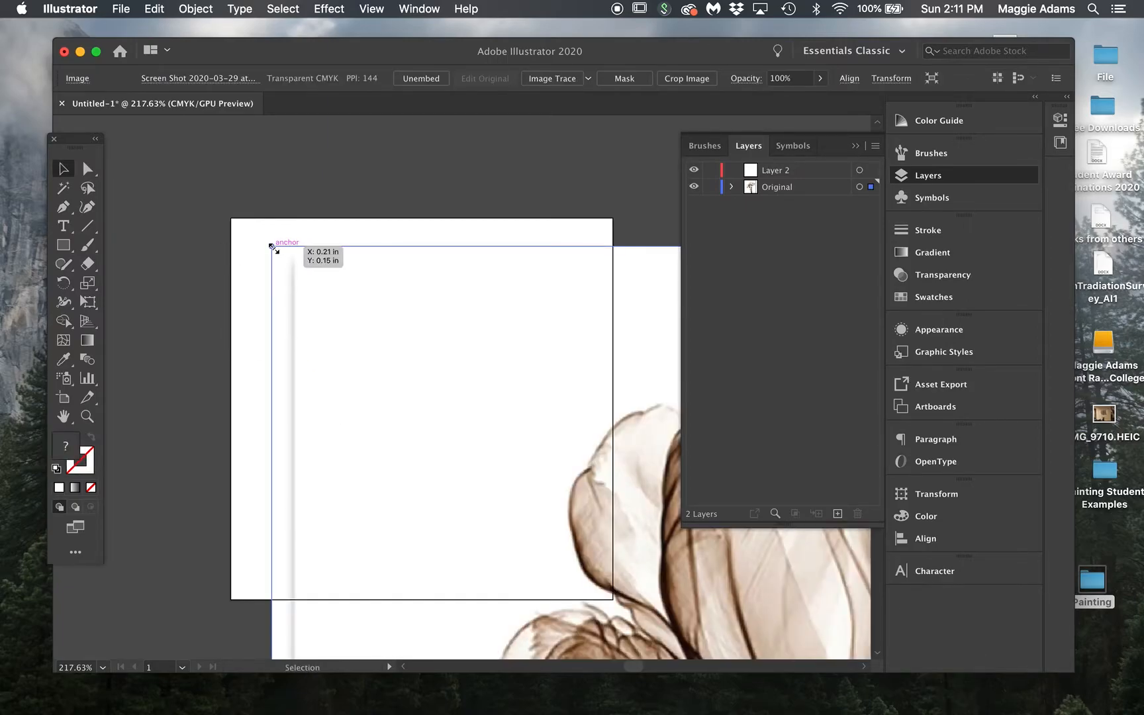
{"action": "key", "text": "super+z"}
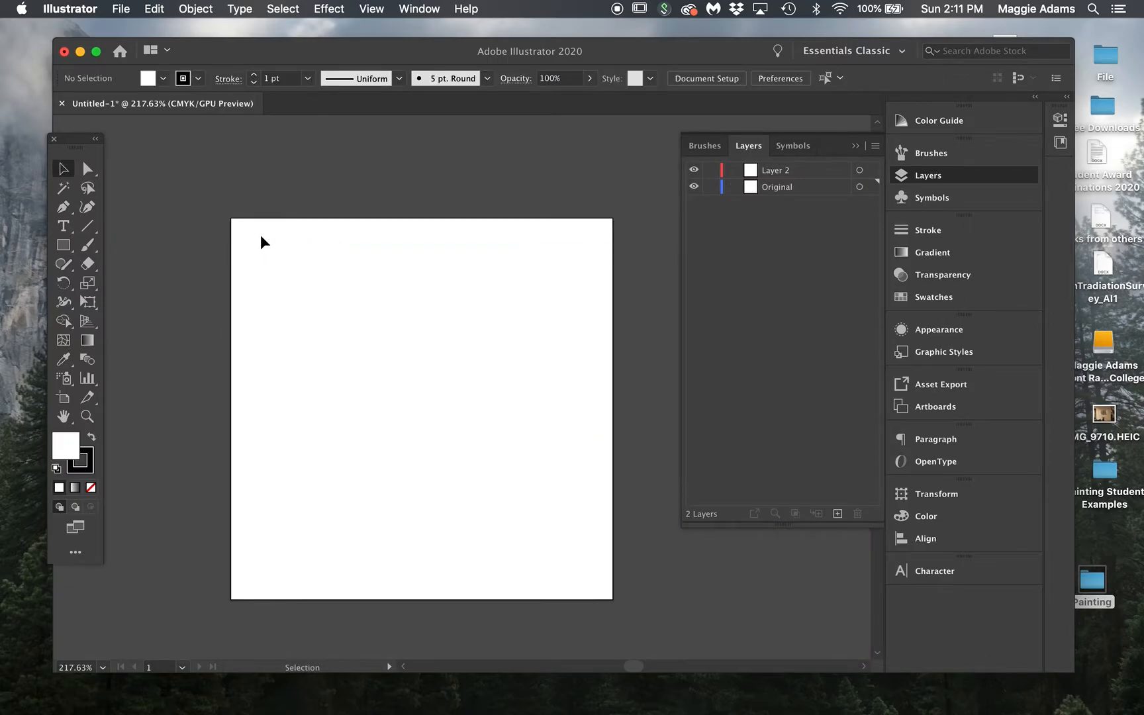
Step: Place the tulip screenshot from the File folder on the Original layer, scaled to fit within the artboard, and deselect it
{"action": "left_click", "coordinate": [122, 10]}
{"action": "left_click", "coordinate": [159, 243]}
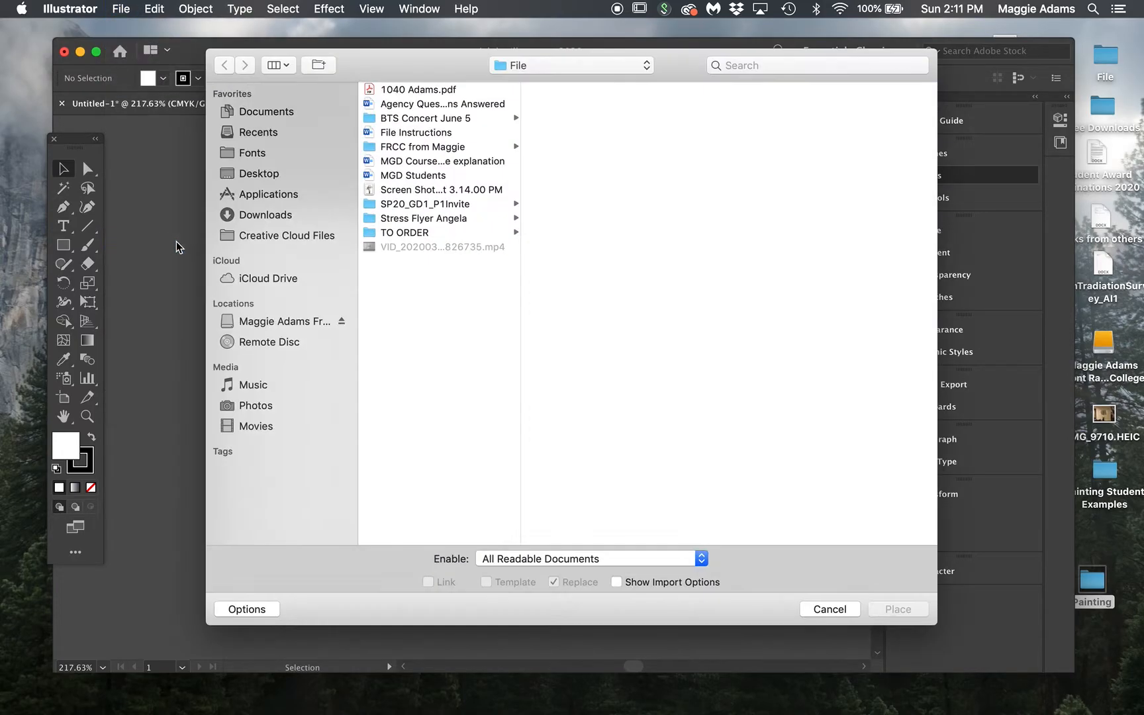
{"action": "left_click", "coordinate": [405, 191]}
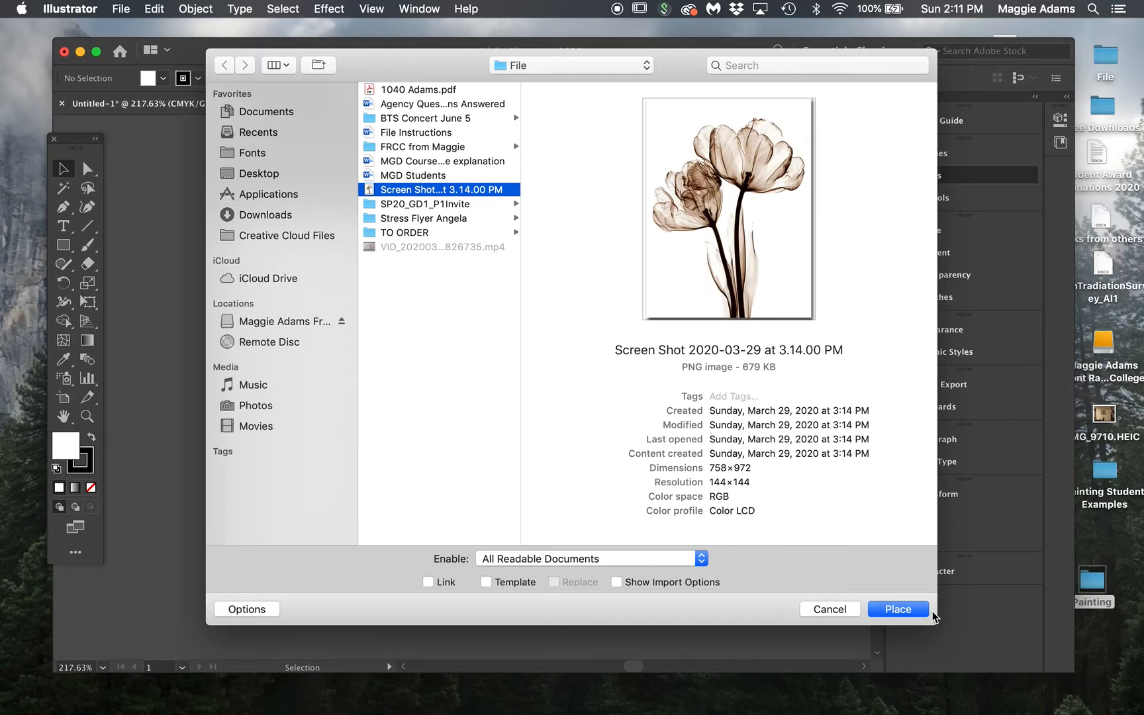
{"action": "left_click", "coordinate": [919, 613]}
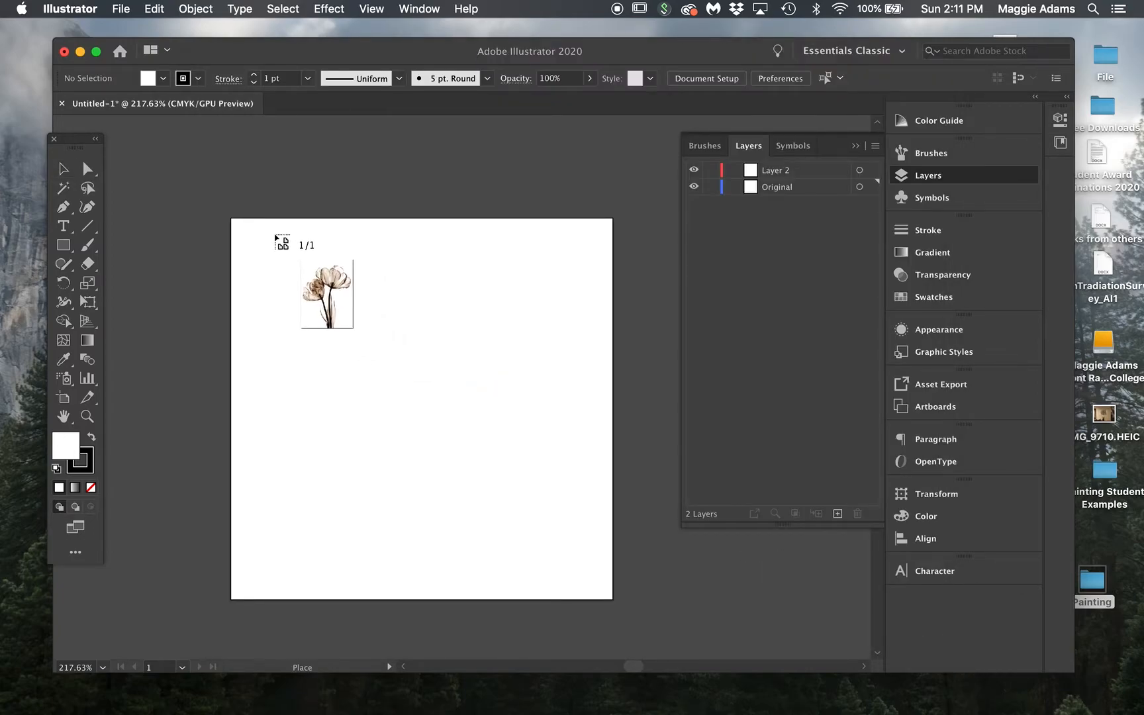
{"action": "left_click_drag", "start_coordinate": [271, 229], "coordinate": [602, 601]}
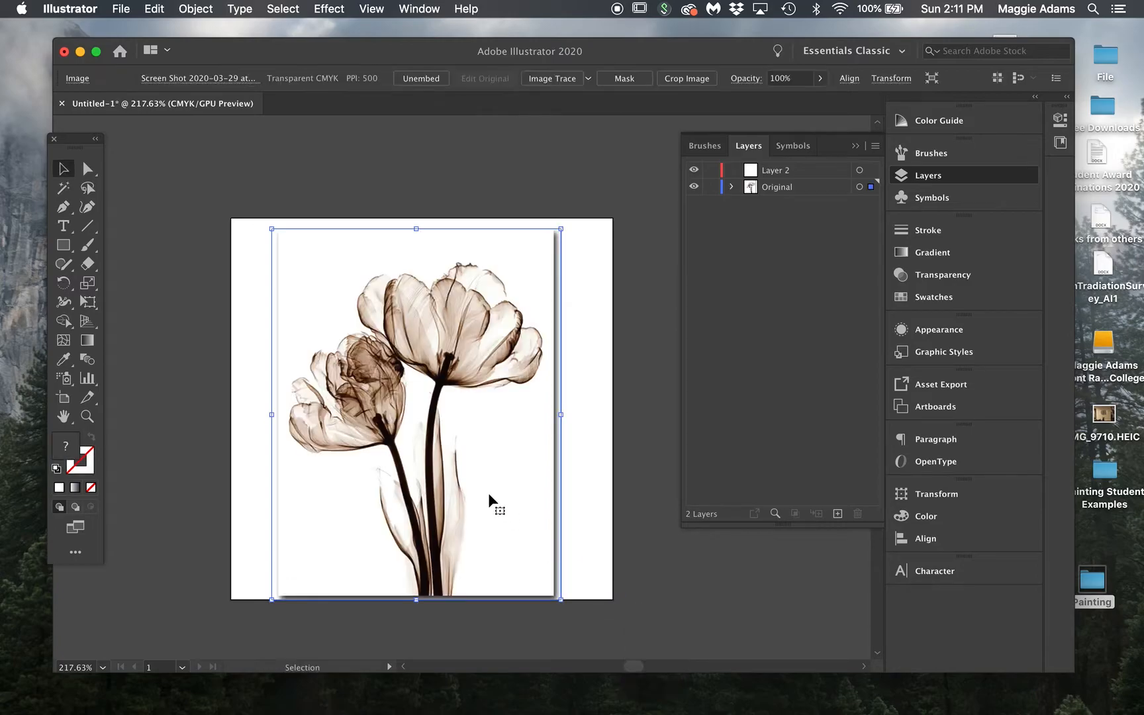
{"action": "left_click", "coordinate": [364, 158]}
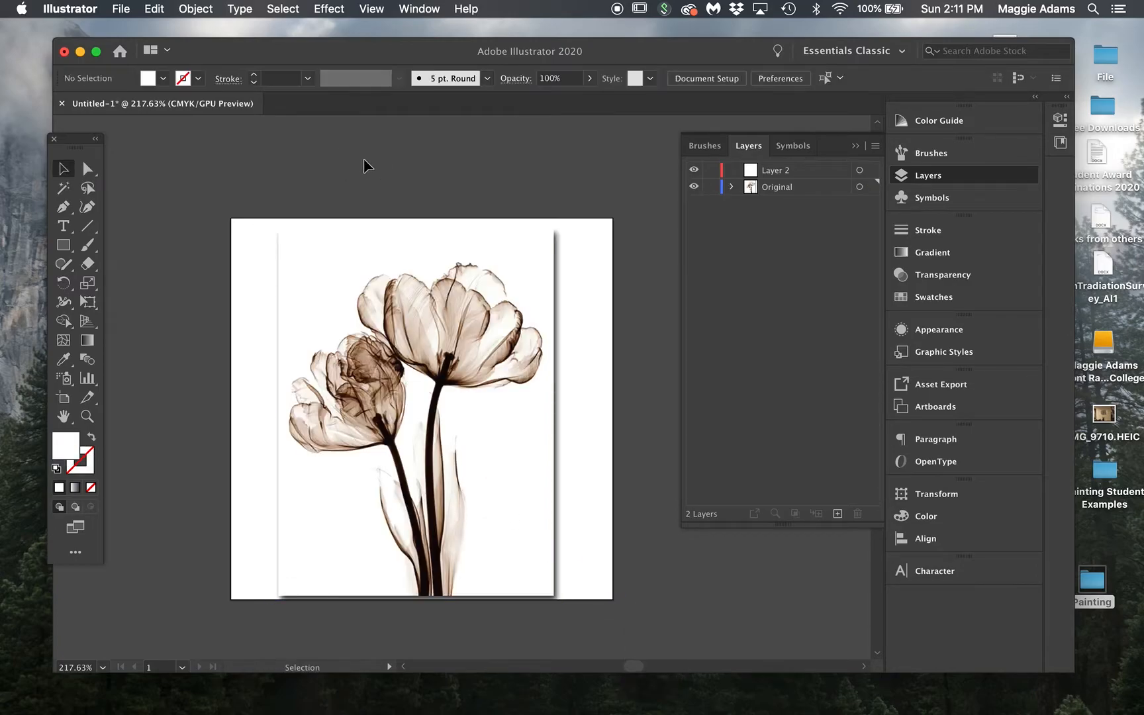
Step: Move the placed tulip image to Layer 2 and back to the Original layer, and toggle the Original layer's lock on and off
{"action": "left_click", "coordinate": [493, 303]}
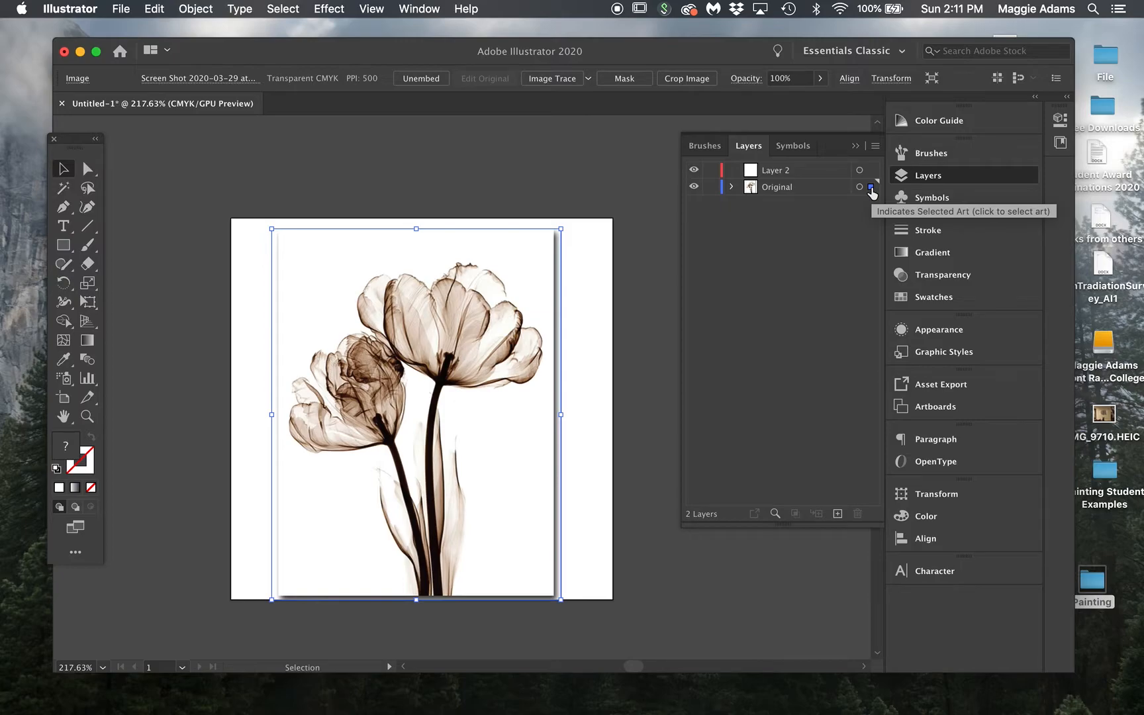
{"action": "left_click_drag", "start_coordinate": [871, 190], "coordinate": [870, 182]}
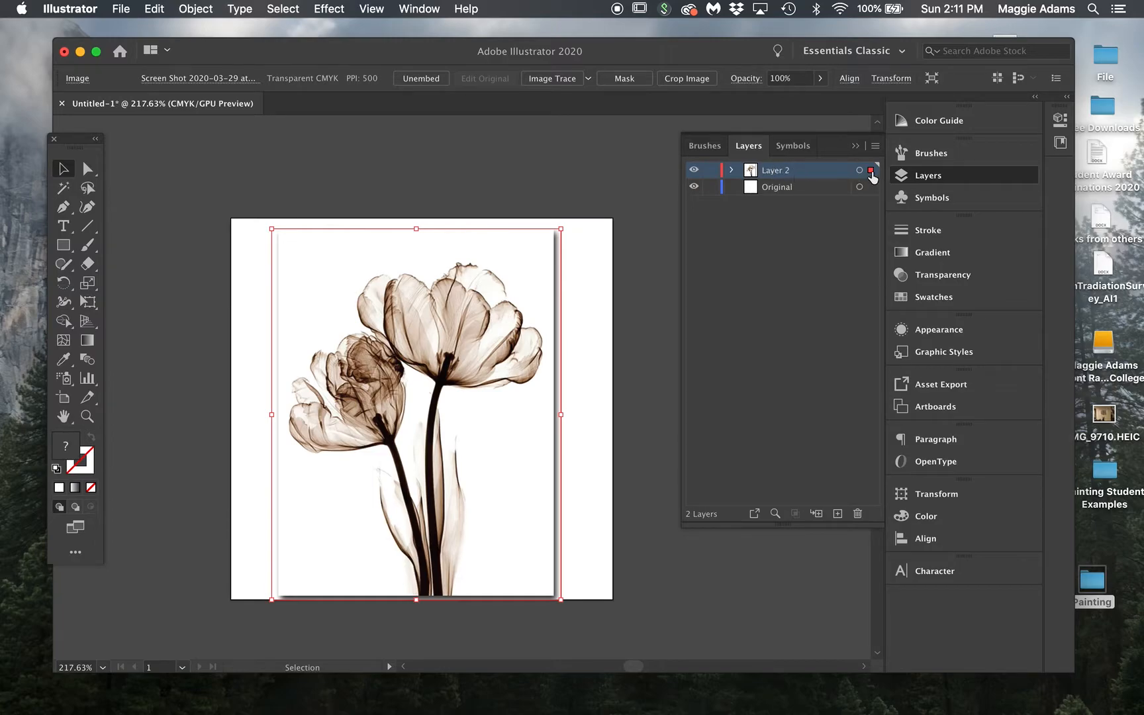
{"action": "left_click_drag", "start_coordinate": [871, 171], "coordinate": [871, 189]}
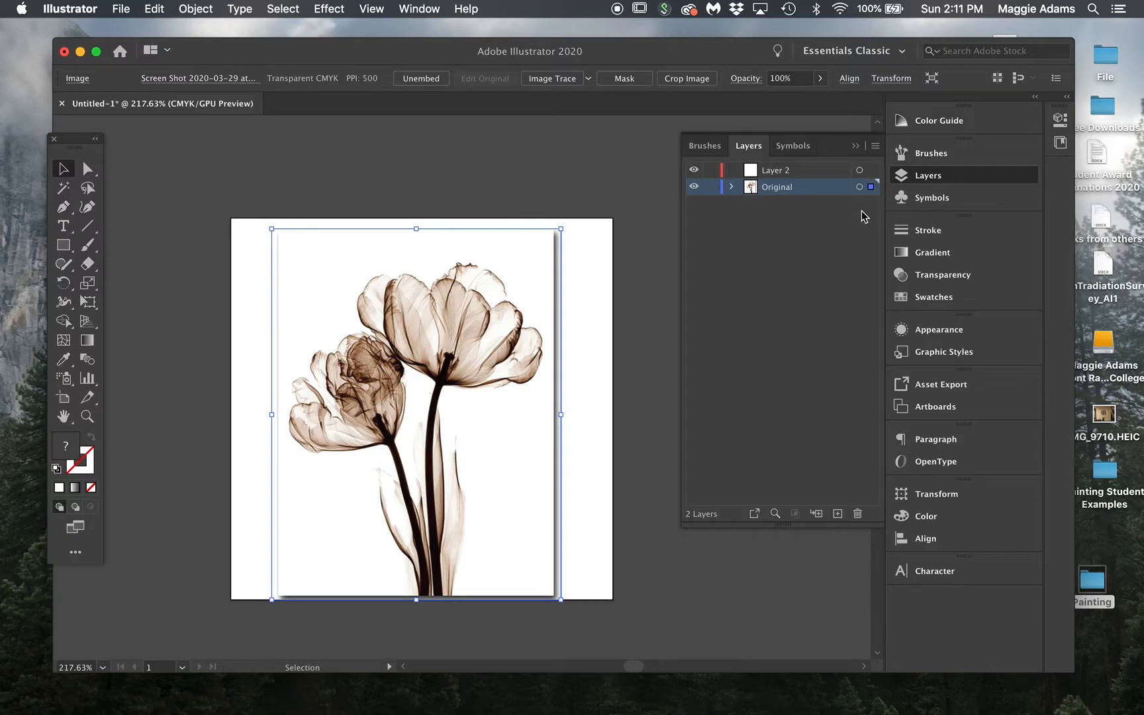
{"action": "left_click", "coordinate": [711, 189]}
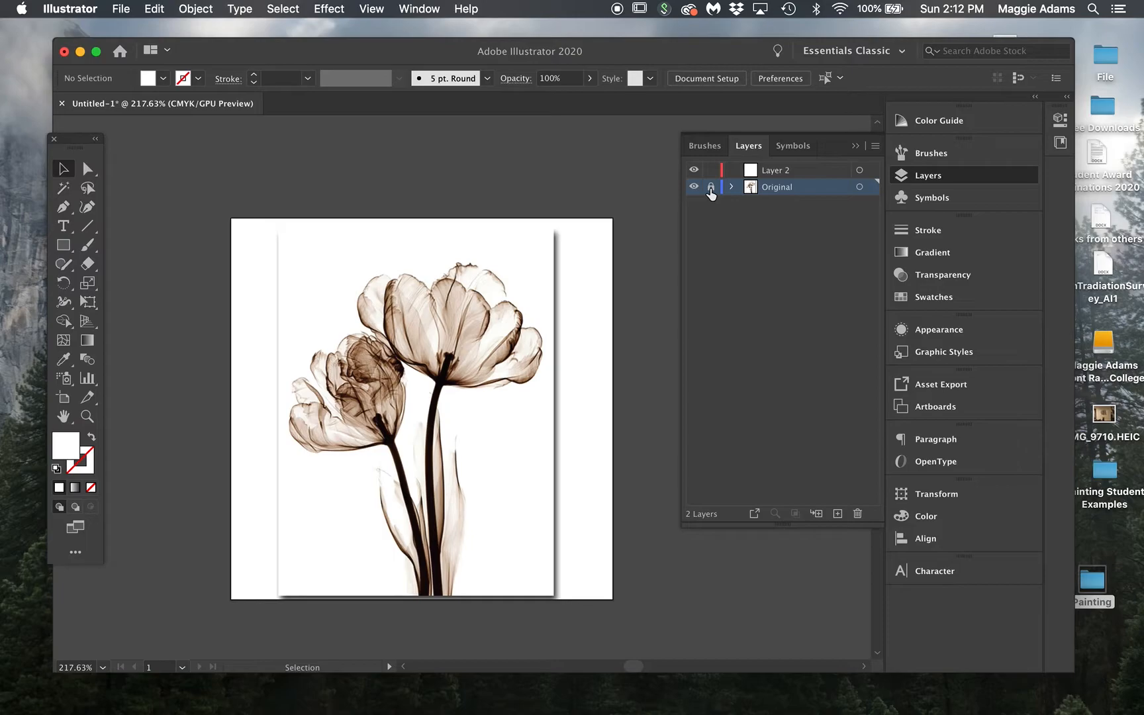
{"action": "left_click", "coordinate": [711, 189]}
Step: Open the Earthtone swatch library and enlarge its panel to show all of its color groups
{"action": "left_click", "coordinate": [946, 298]}
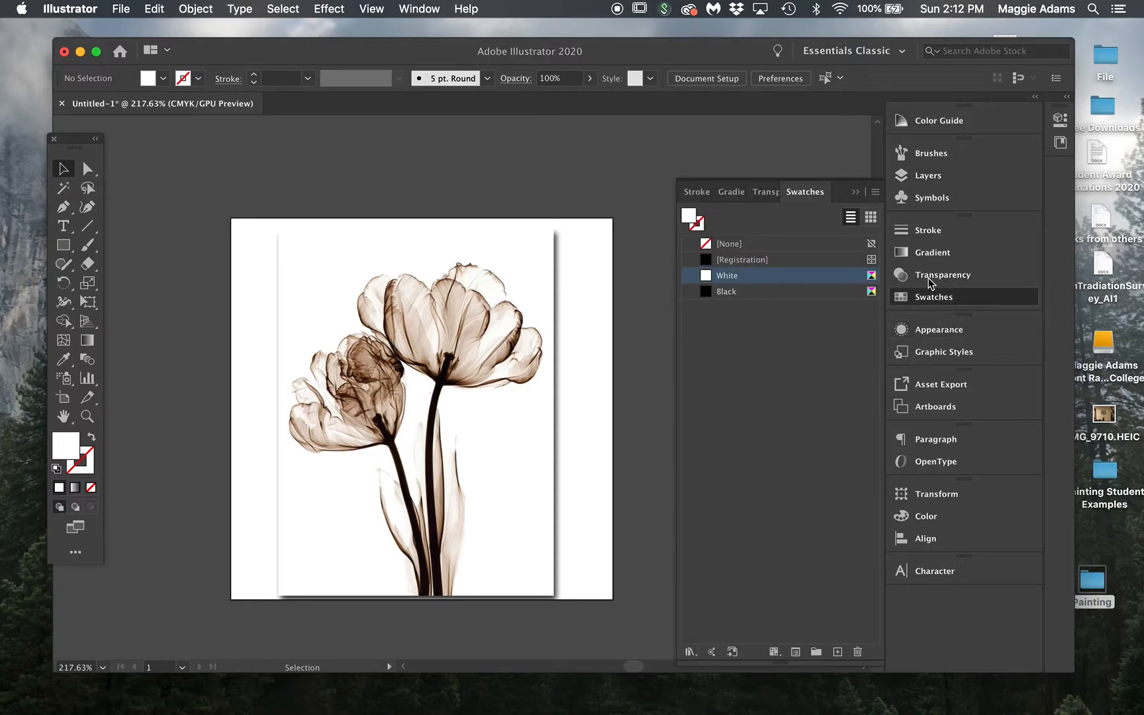
{"action": "left_click", "coordinate": [876, 193]}
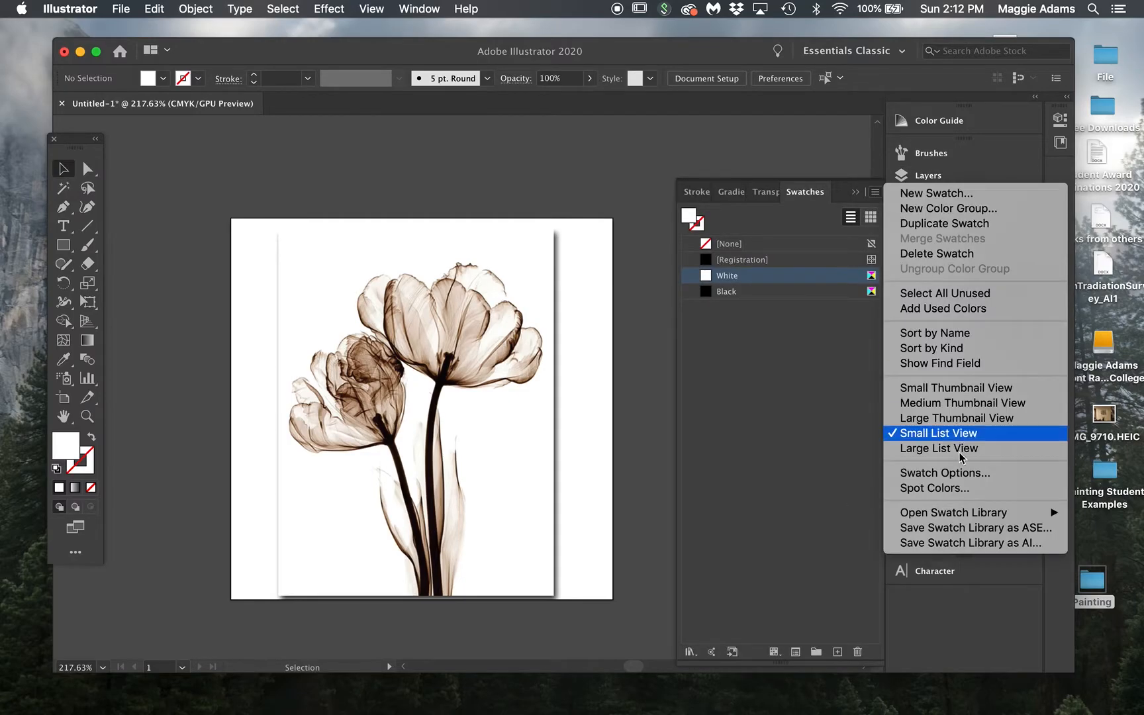
{"action": "mouse_move", "coordinate": [962, 515]}
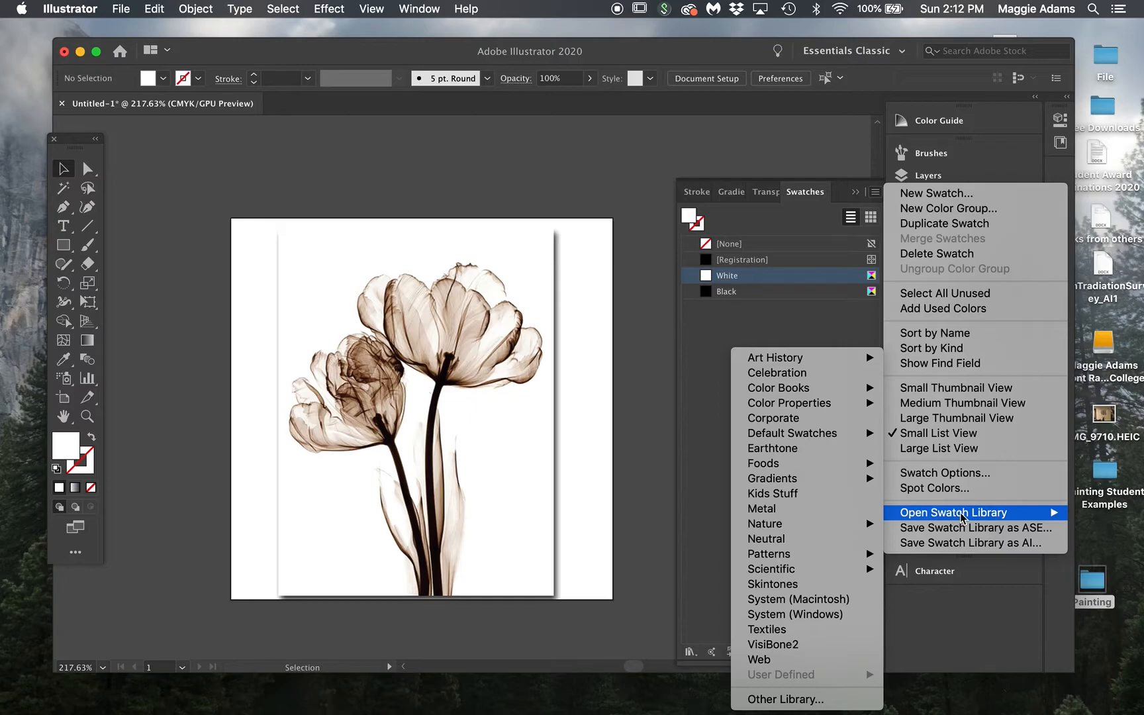
{"action": "mouse_move", "coordinate": [820, 400]}
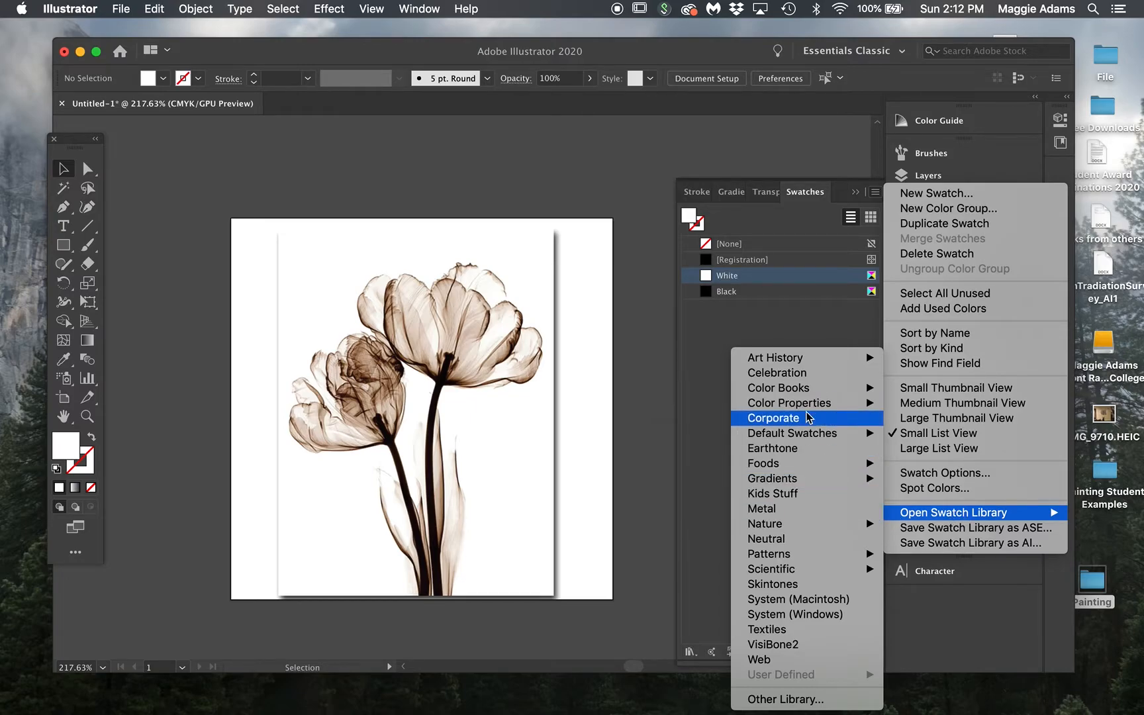
{"action": "left_click", "coordinate": [800, 455]}
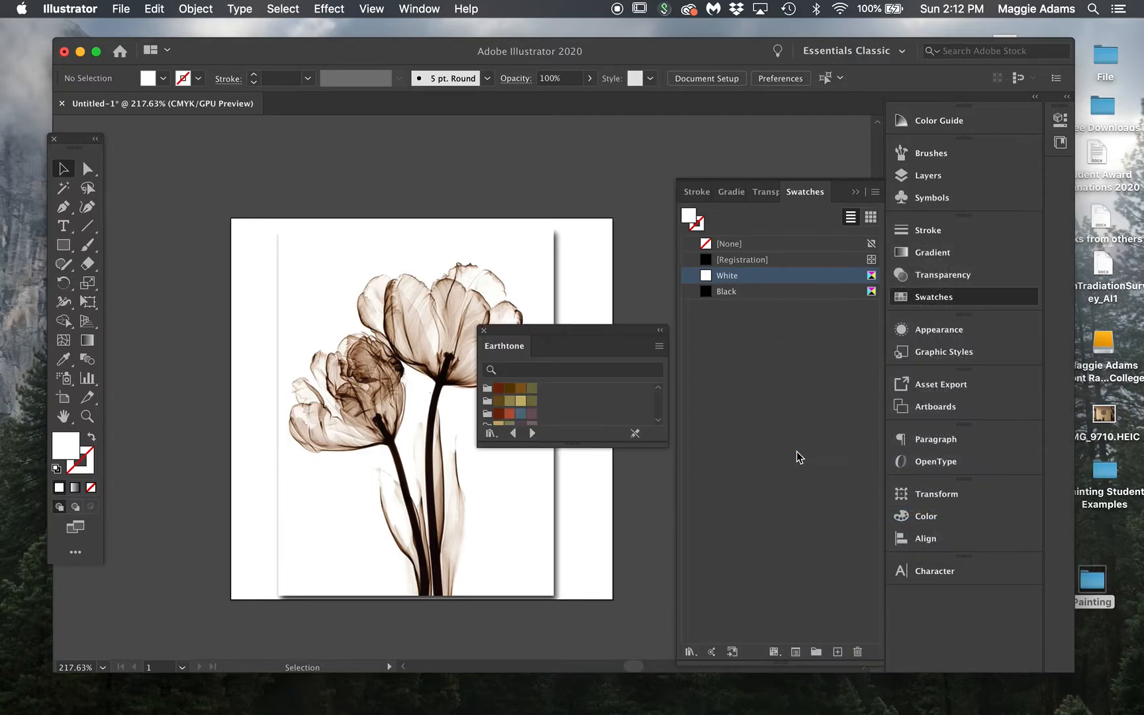
{"action": "left_click_drag", "start_coordinate": [579, 444], "coordinate": [590, 585]}
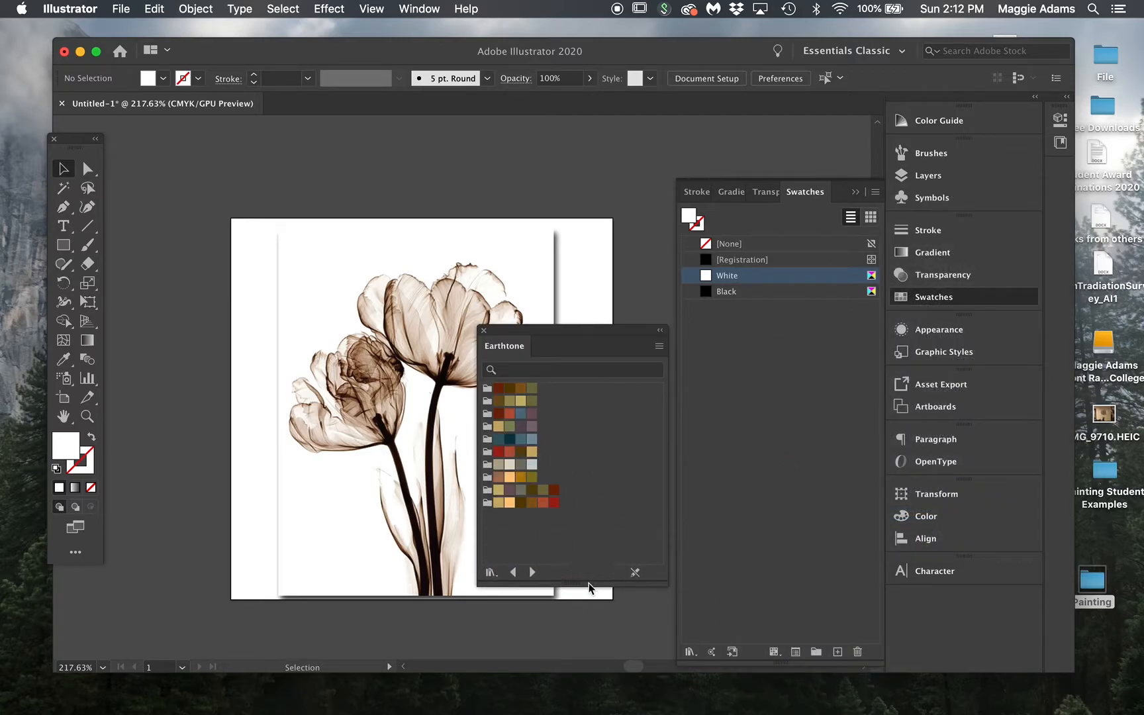
Step: Add the Earthtone 5, Earthtone 1 and Earthtone 2 color groups to the document's swatches
{"action": "left_click", "coordinate": [487, 439]}
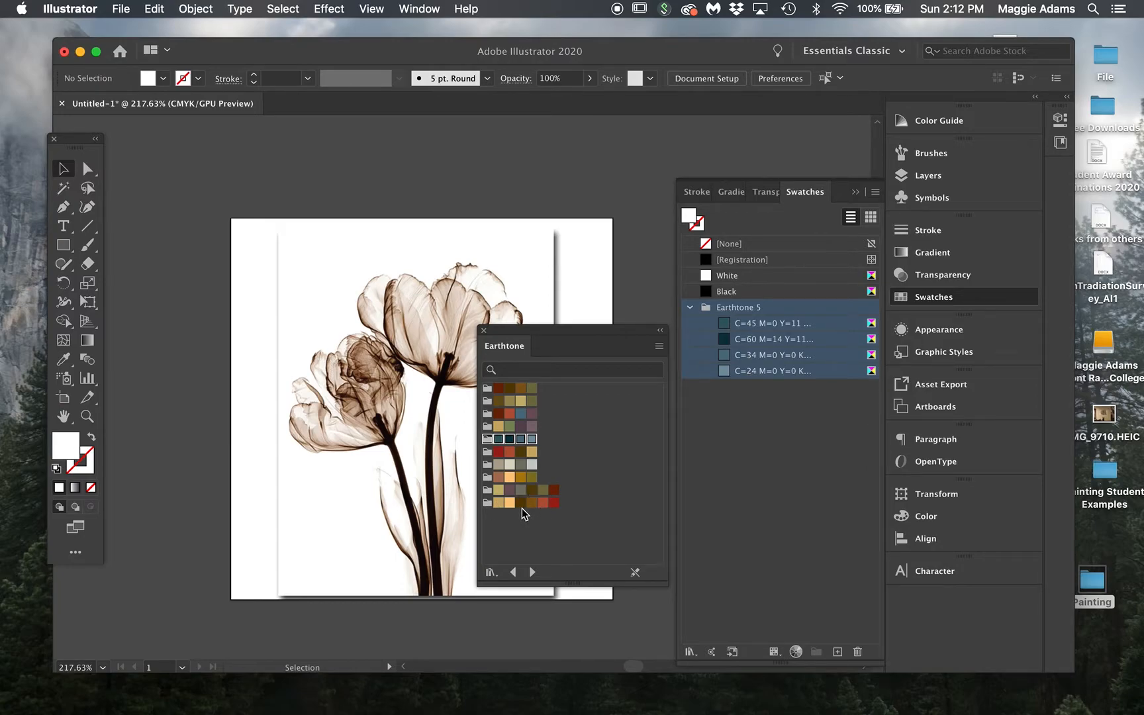
{"action": "left_click", "coordinate": [487, 389]}
{"action": "left_click", "coordinate": [488, 401]}
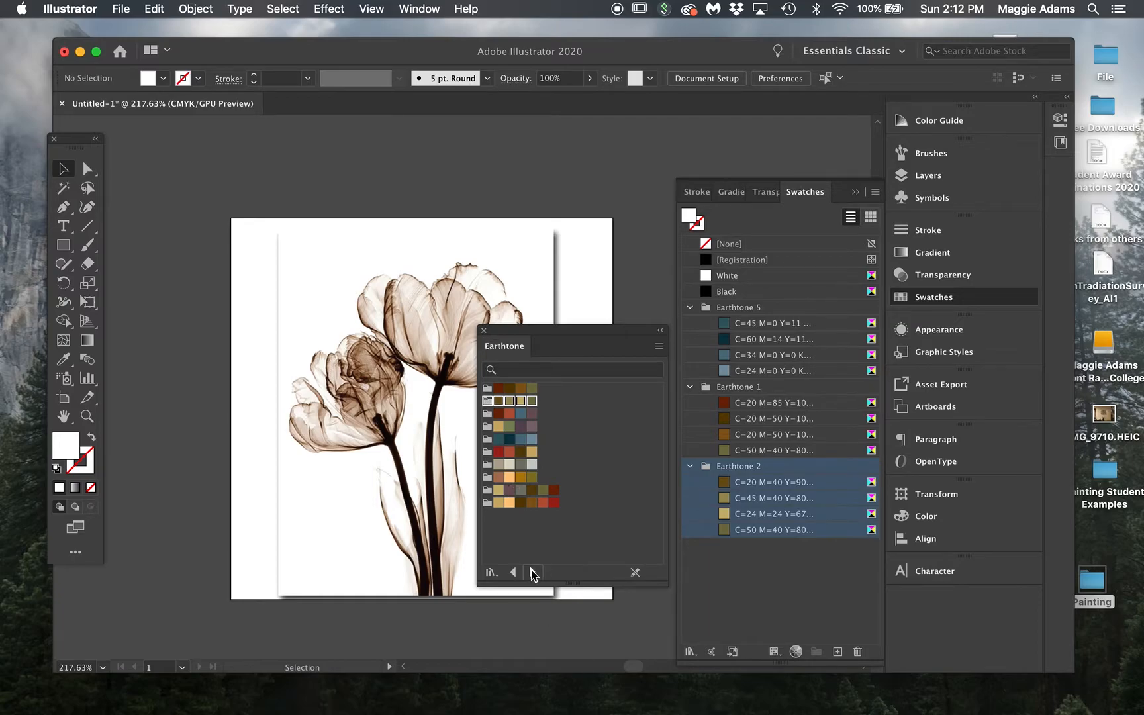
Step: Browse to the Beverages swatch library and add its Coffee Latte color group to the document's swatches
{"action": "left_click", "coordinate": [533, 572]}
{"action": "left_click", "coordinate": [533, 572]}
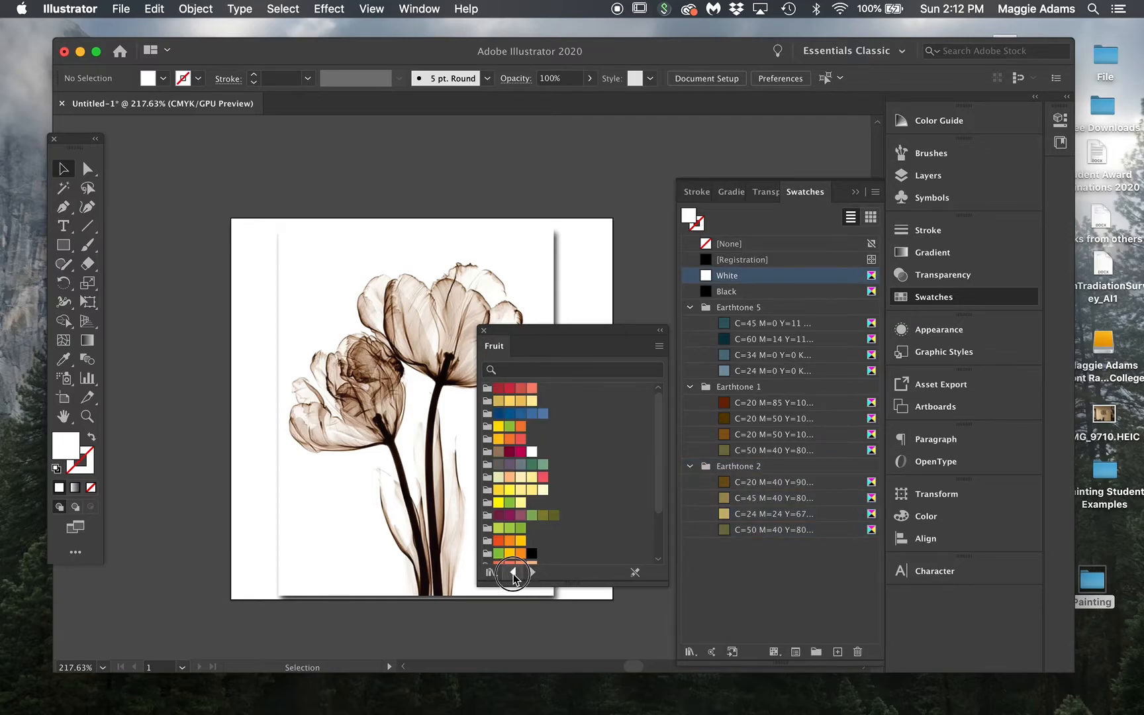
{"action": "left_click", "coordinate": [514, 574]}
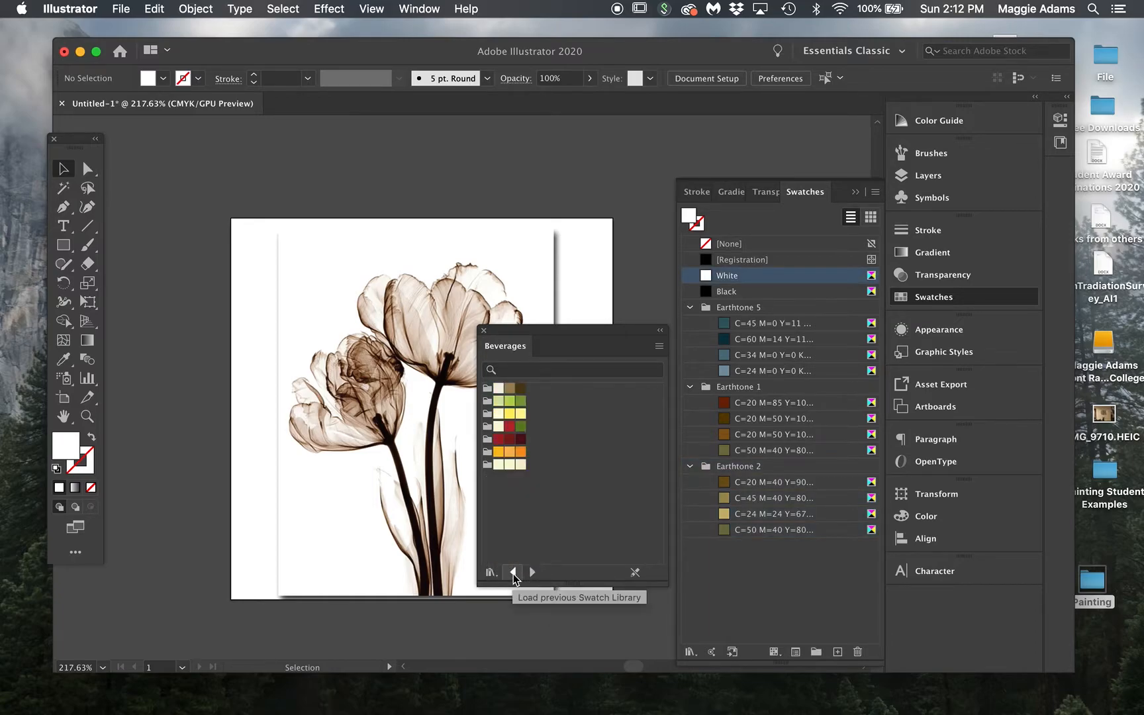
{"action": "left_click", "coordinate": [487, 389]}
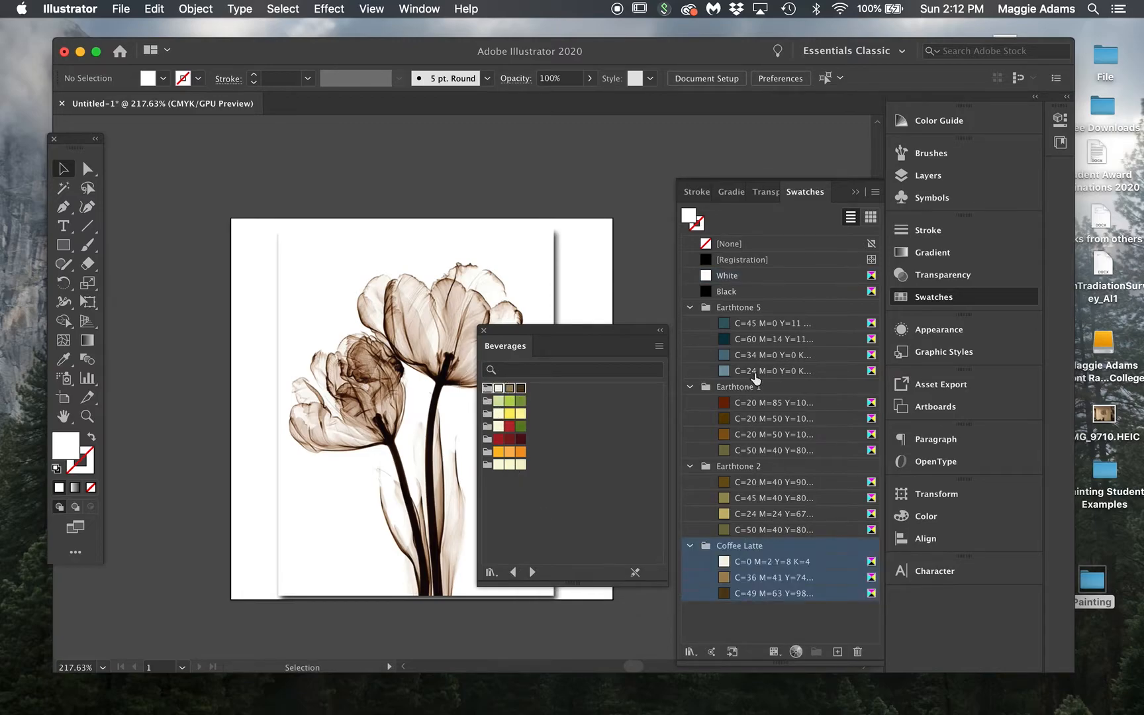
Step: Look through the swatch libraries from Fruit through Ice Cream, Vegetables and Gems and Jewels to Pastels, and close the library
{"action": "left_click", "coordinate": [533, 573]}
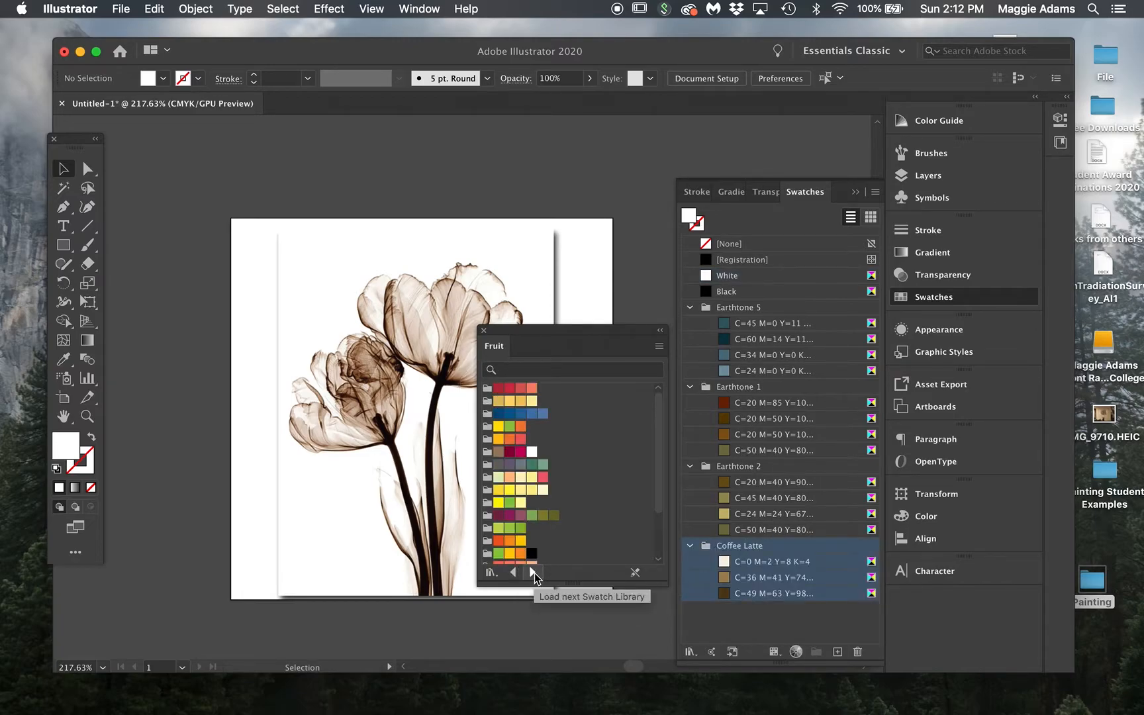
{"action": "left_click", "coordinate": [533, 572]}
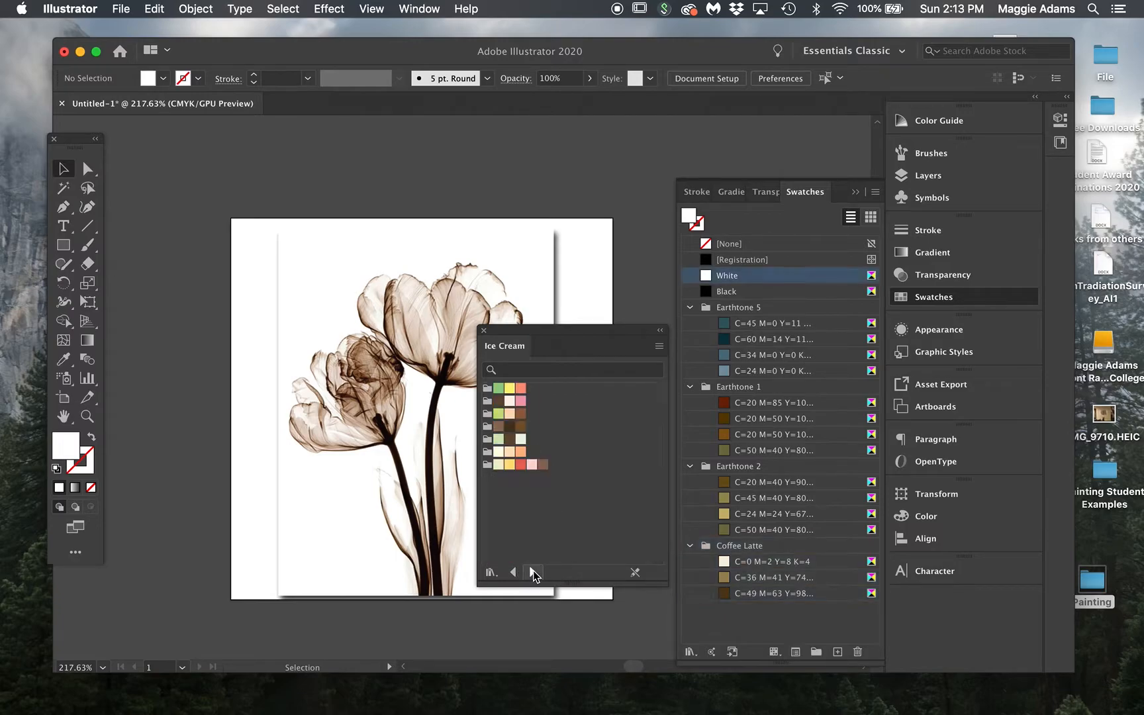
{"action": "left_click", "coordinate": [533, 573]}
{"action": "left_click", "coordinate": [533, 572]}
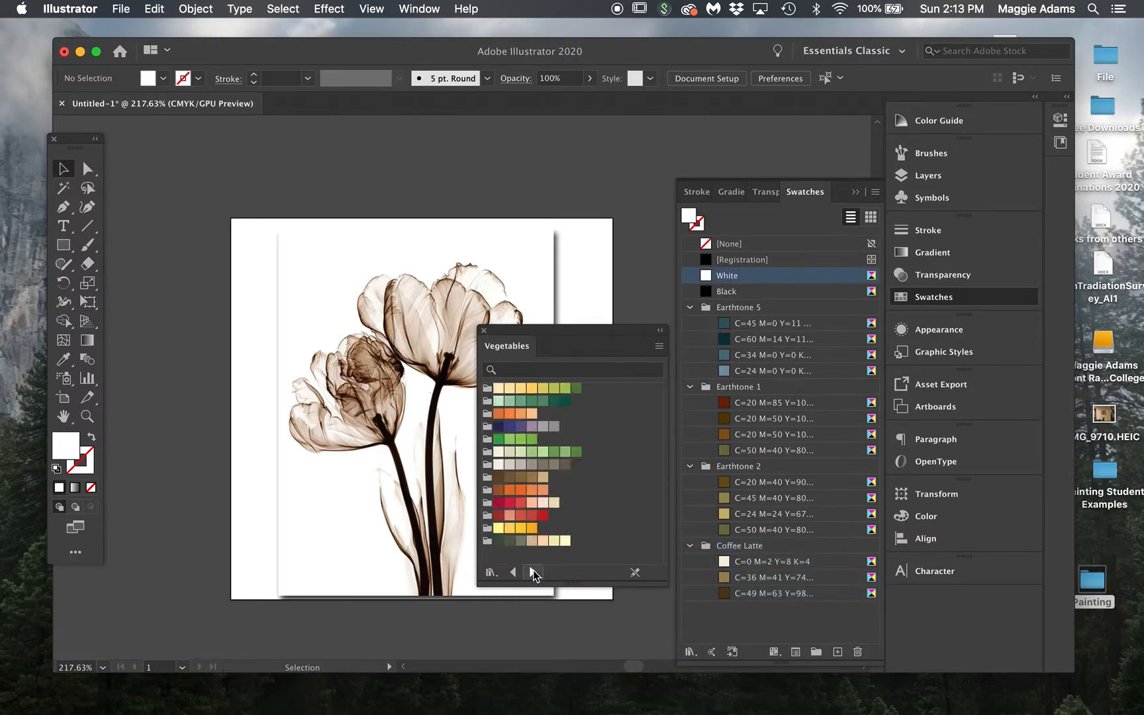
{"action": "left_click", "coordinate": [533, 572]}
{"action": "left_click", "coordinate": [533, 572]}
{"action": "left_click", "coordinate": [533, 573]}
{"action": "left_click", "coordinate": [533, 572]}
{"action": "left_click", "coordinate": [533, 573]}
{"action": "left_click", "coordinate": [533, 572]}
{"action": "left_click", "coordinate": [533, 572]}
{"action": "left_click", "coordinate": [533, 572]}
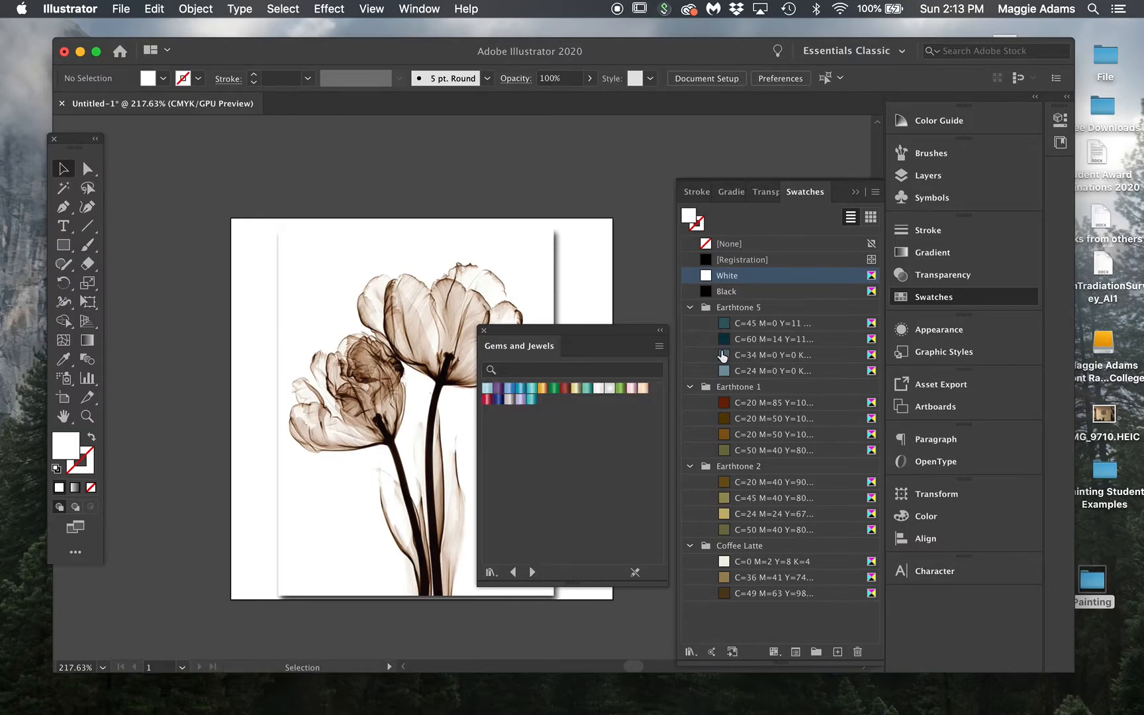
{"action": "left_click", "coordinate": [533, 572]}
{"action": "left_click", "coordinate": [533, 572]}
{"action": "left_click", "coordinate": [533, 572]}
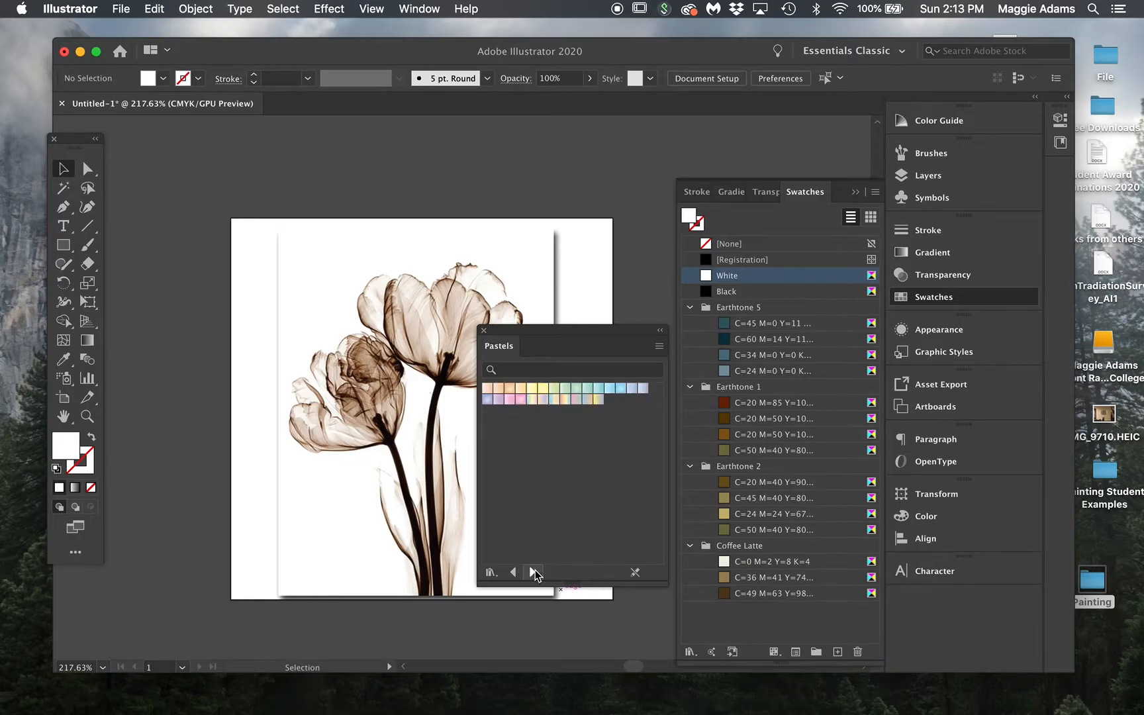
{"action": "left_click", "coordinate": [485, 332]}
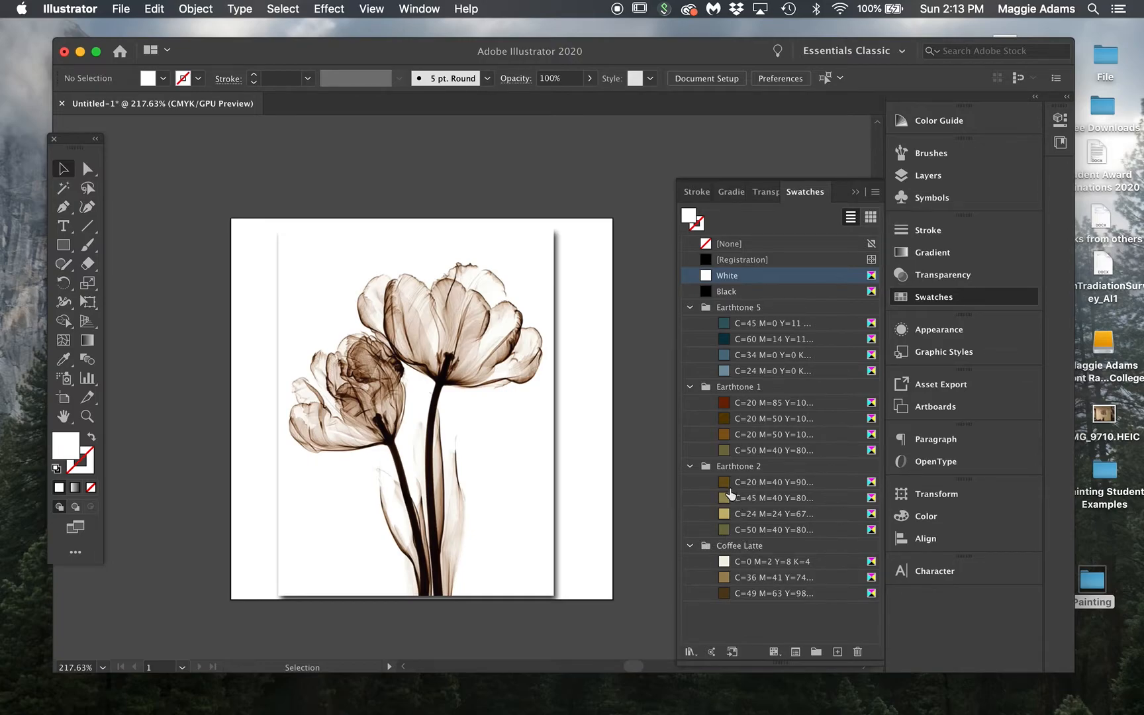
Step: Delete the cream swatch from the Coffee Latte group and the C=24 M=24 Y=67 and C=50 M=40 Y=80 swatches from Earthtone 2
{"action": "left_click", "coordinate": [746, 562]}
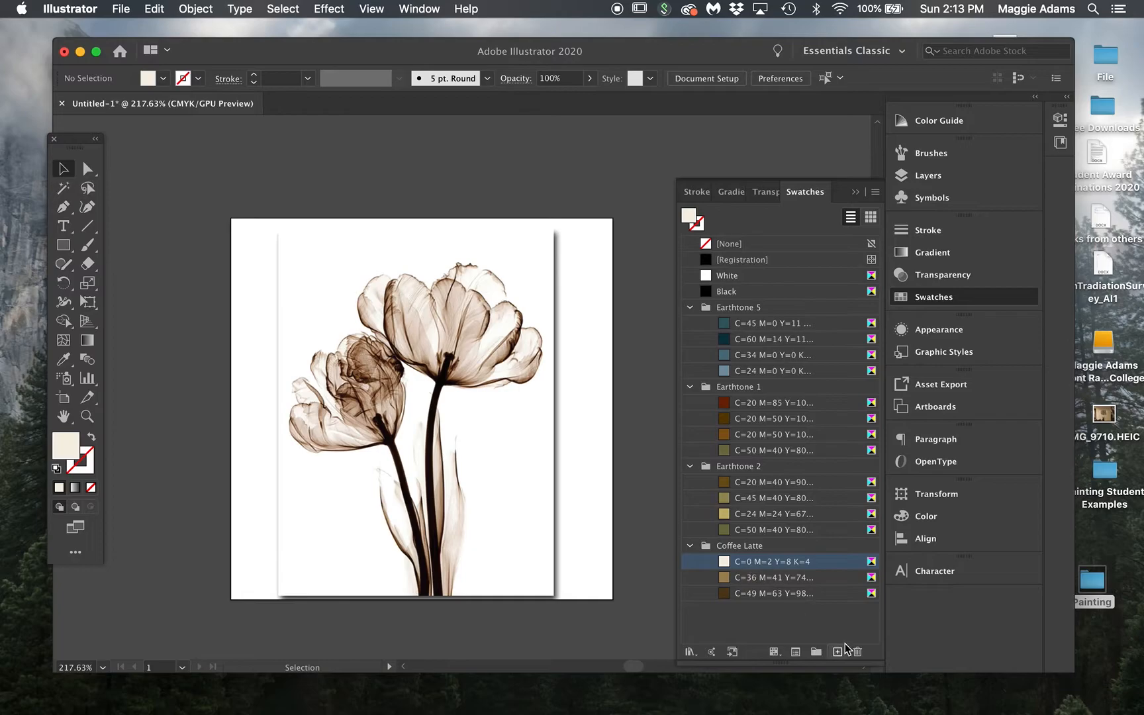
{"action": "left_click", "coordinate": [857, 652]}
{"action": "left_click", "coordinate": [627, 387]}
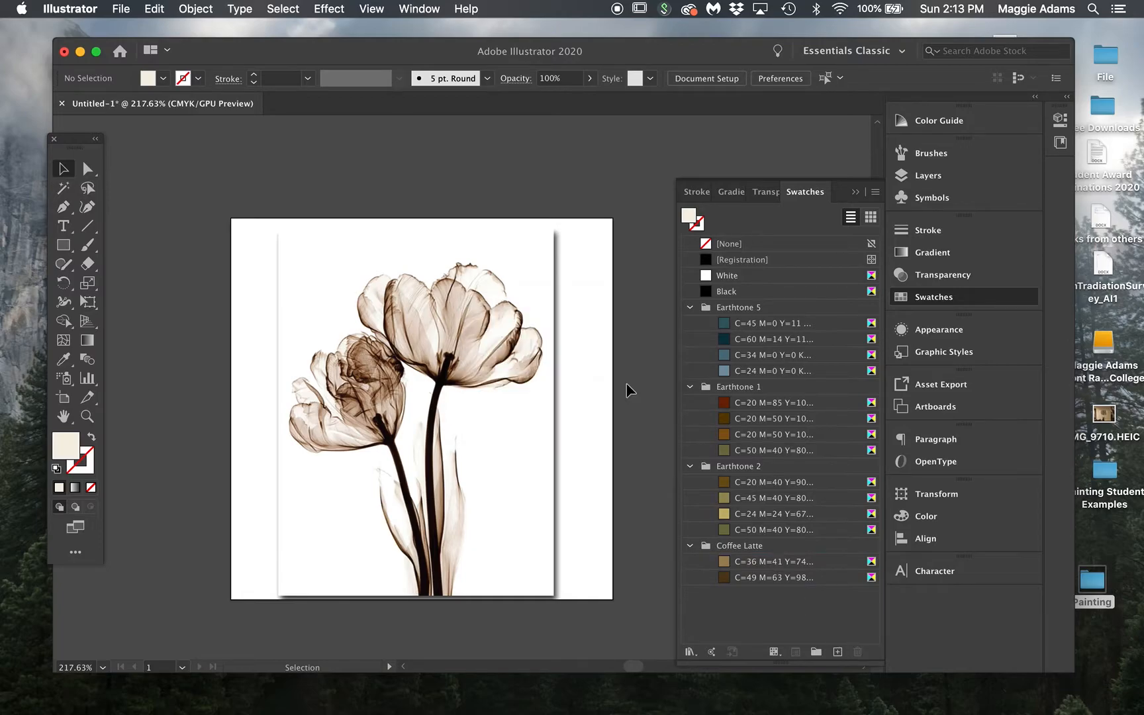
{"action": "left_click", "coordinate": [767, 530]}
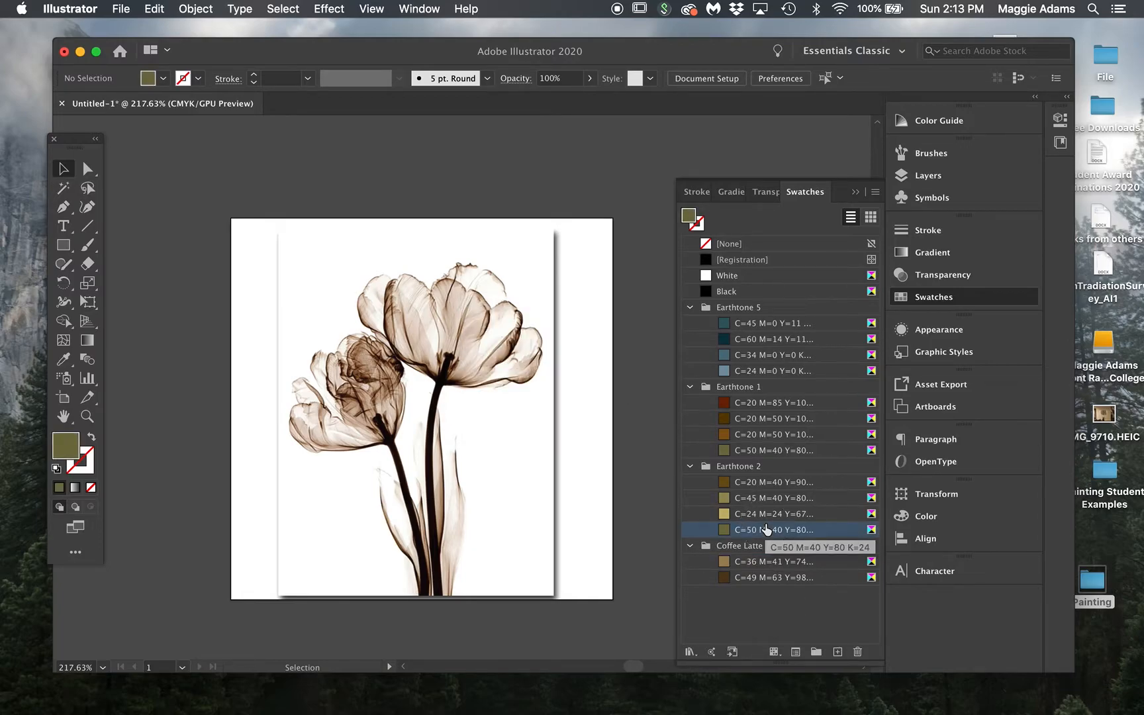
{"action": "left_click", "coordinate": [728, 516], "text": "super"}
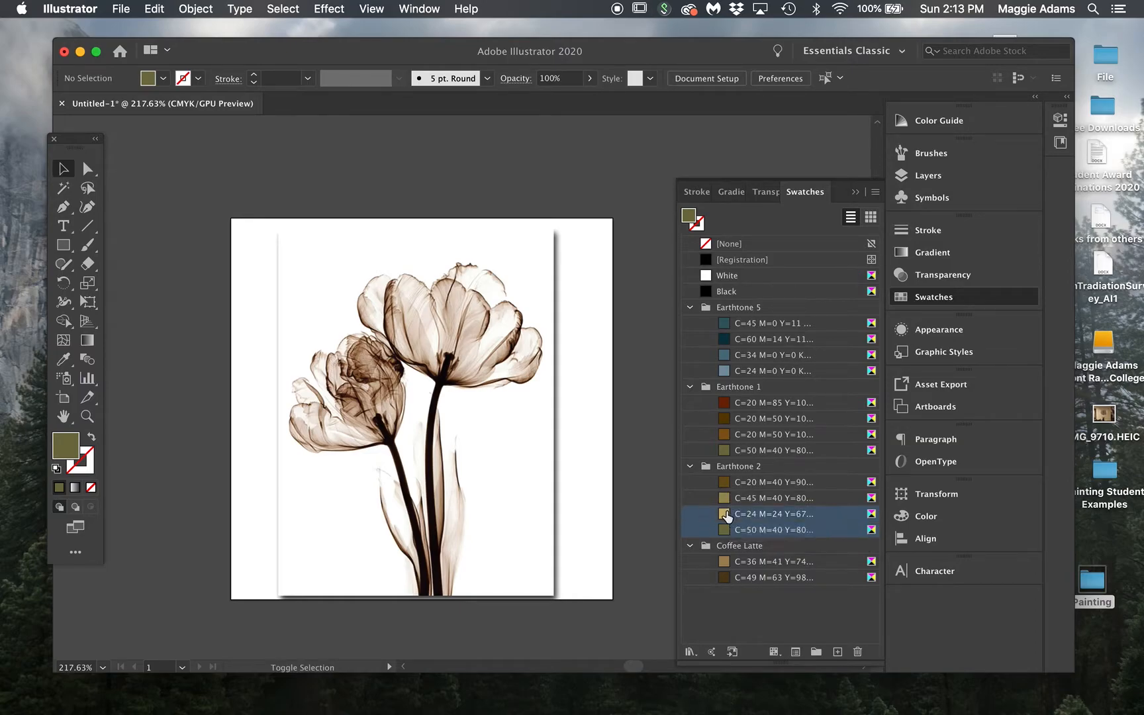
{"action": "left_click", "coordinate": [858, 652]}
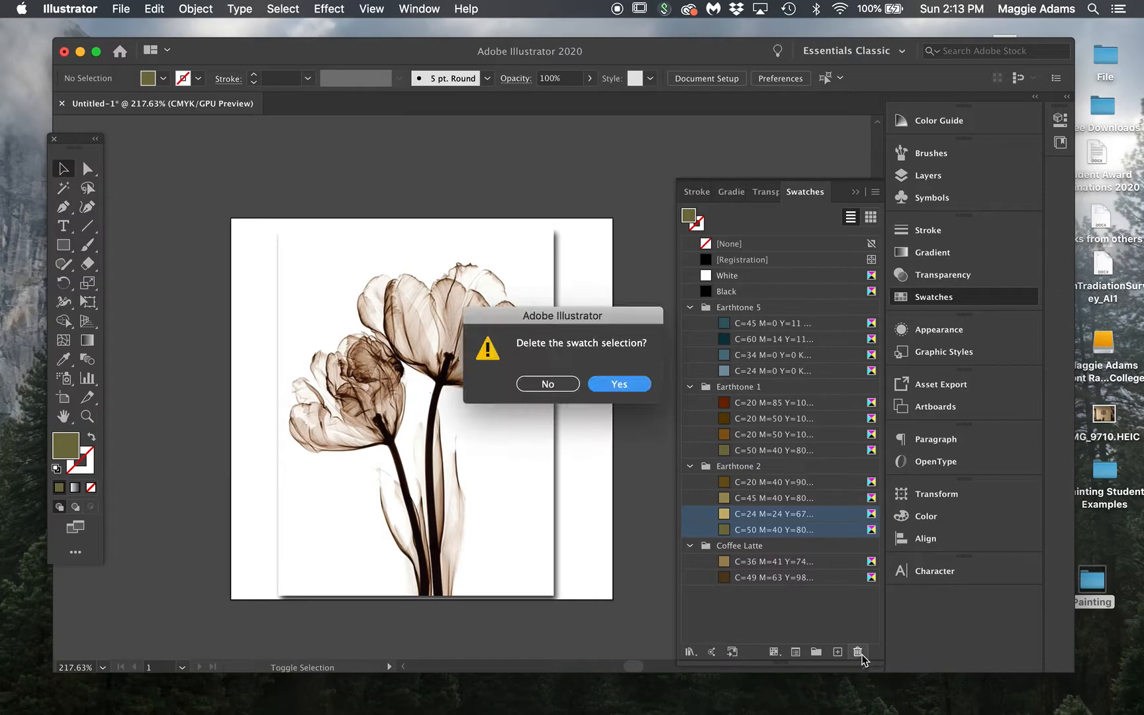
{"action": "left_click", "coordinate": [637, 389]}
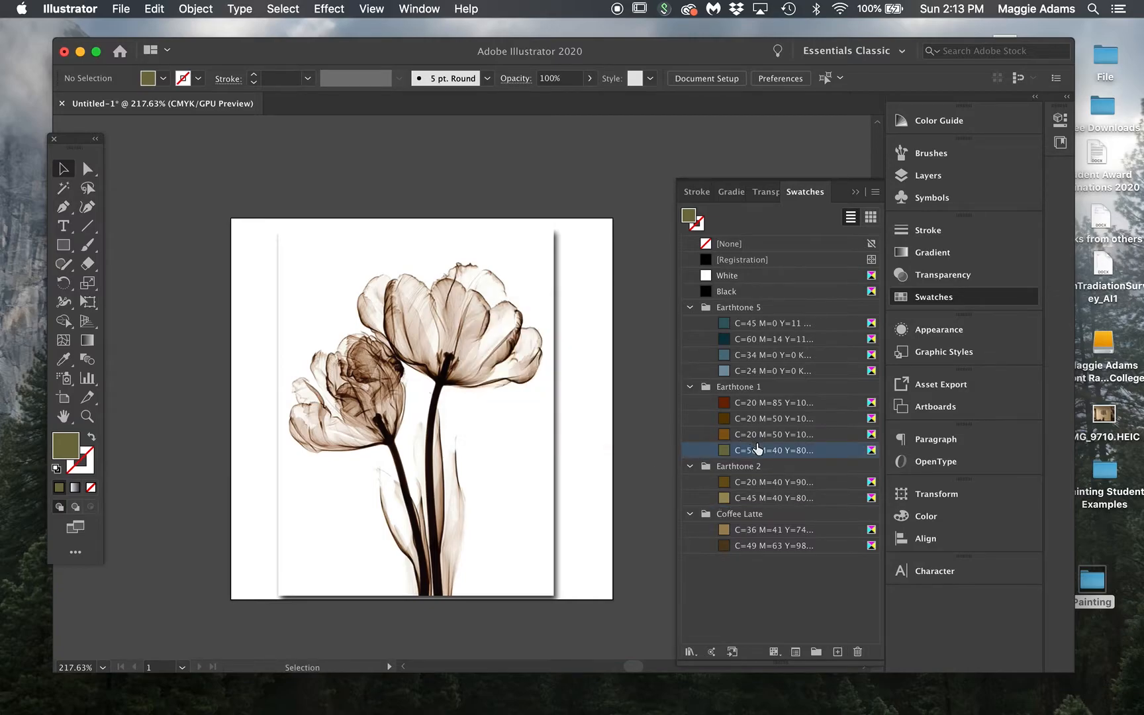
Step: Delete the red C=20 M=85 swatch and the olive C=50 M=40 Y=80 K=24 swatch from the Earthtone 1 group
{"action": "left_click", "coordinate": [760, 404]}
{"action": "left_click", "coordinate": [857, 651]}
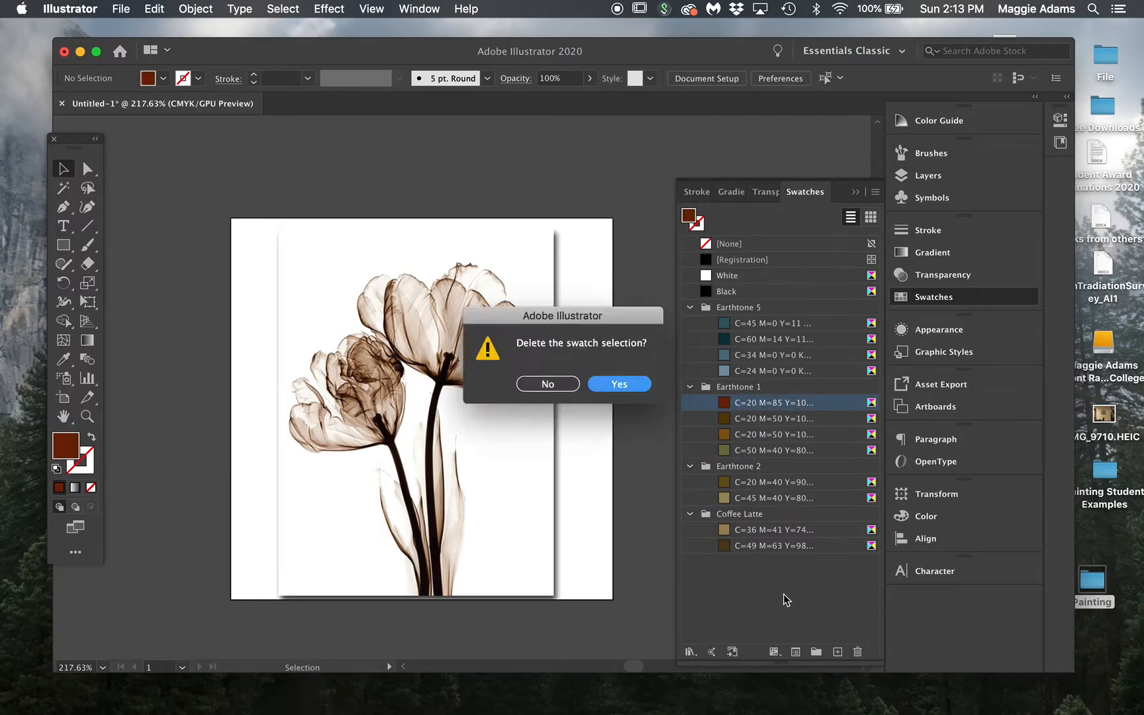
{"action": "left_click", "coordinate": [619, 385]}
{"action": "left_click", "coordinate": [757, 436]}
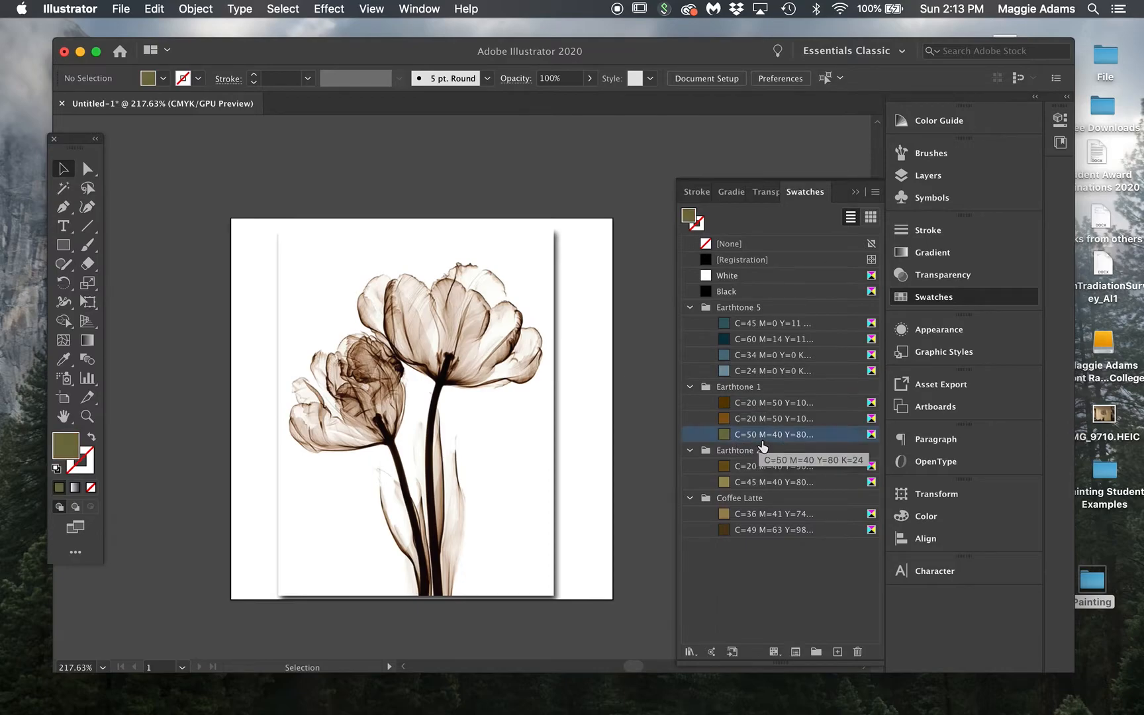
{"action": "left_click", "coordinate": [858, 651]}
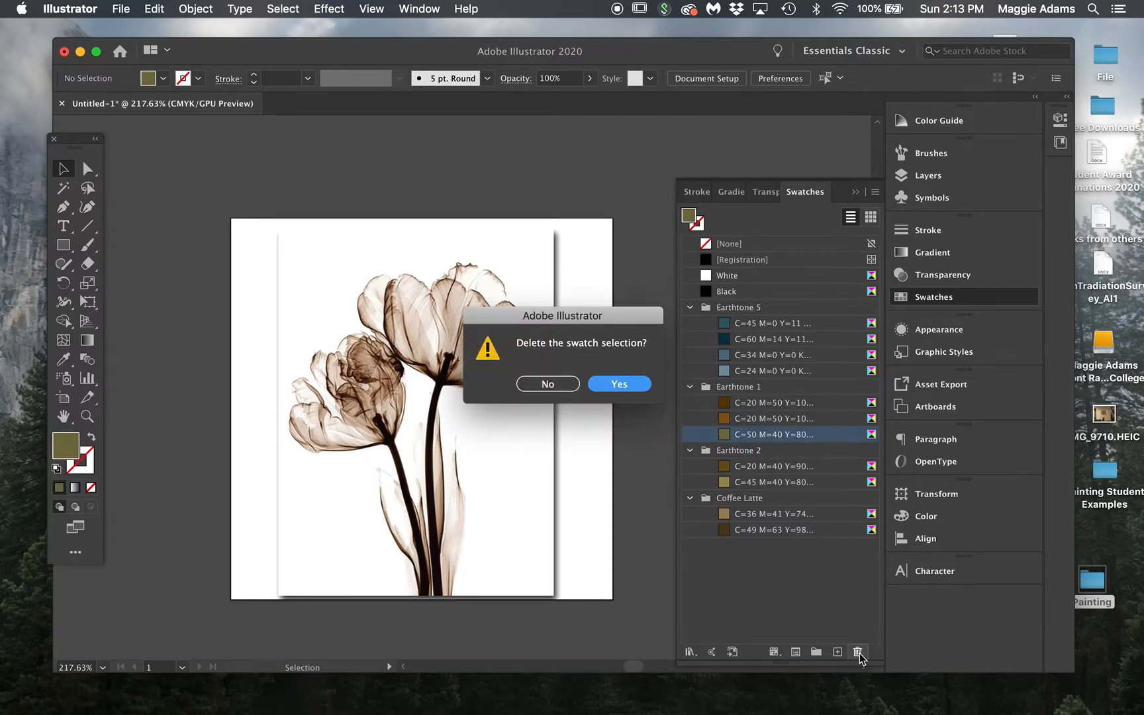
{"action": "left_click", "coordinate": [616, 384]}
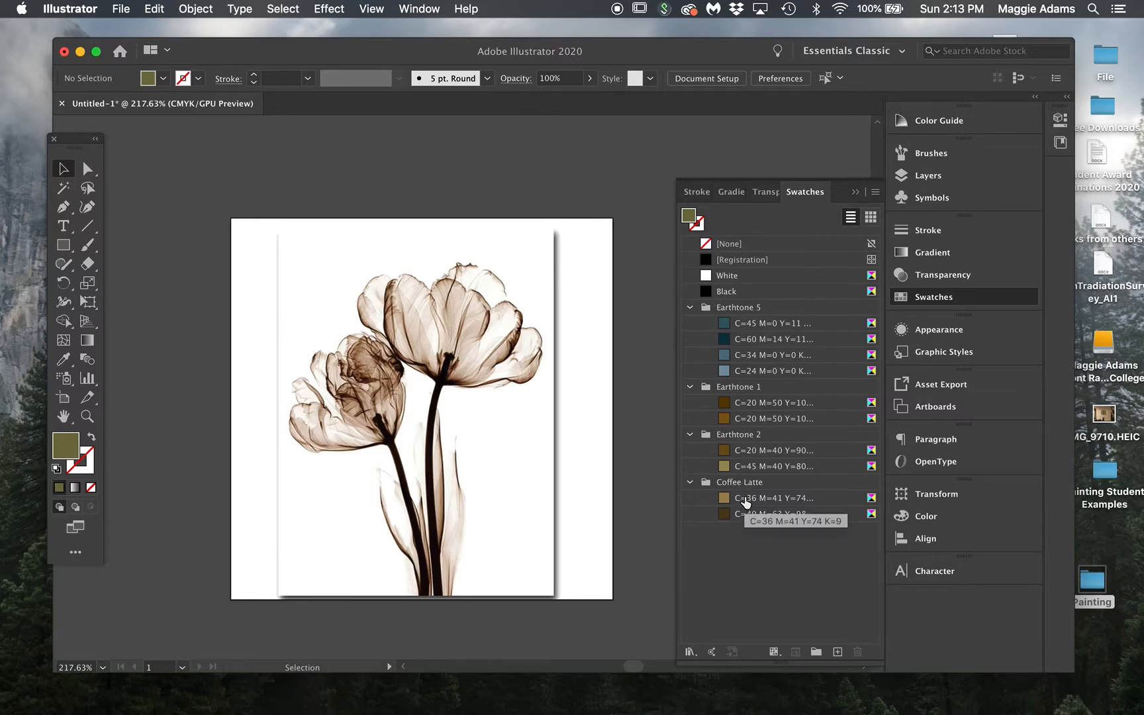
Step: Move the tan Coffee Latte swatch into the Earthtone 1 group and delete the C=45 M=40 Y=80 swatch from Earthtone 2
{"action": "left_click_drag", "start_coordinate": [746, 502], "coordinate": [744, 428]}
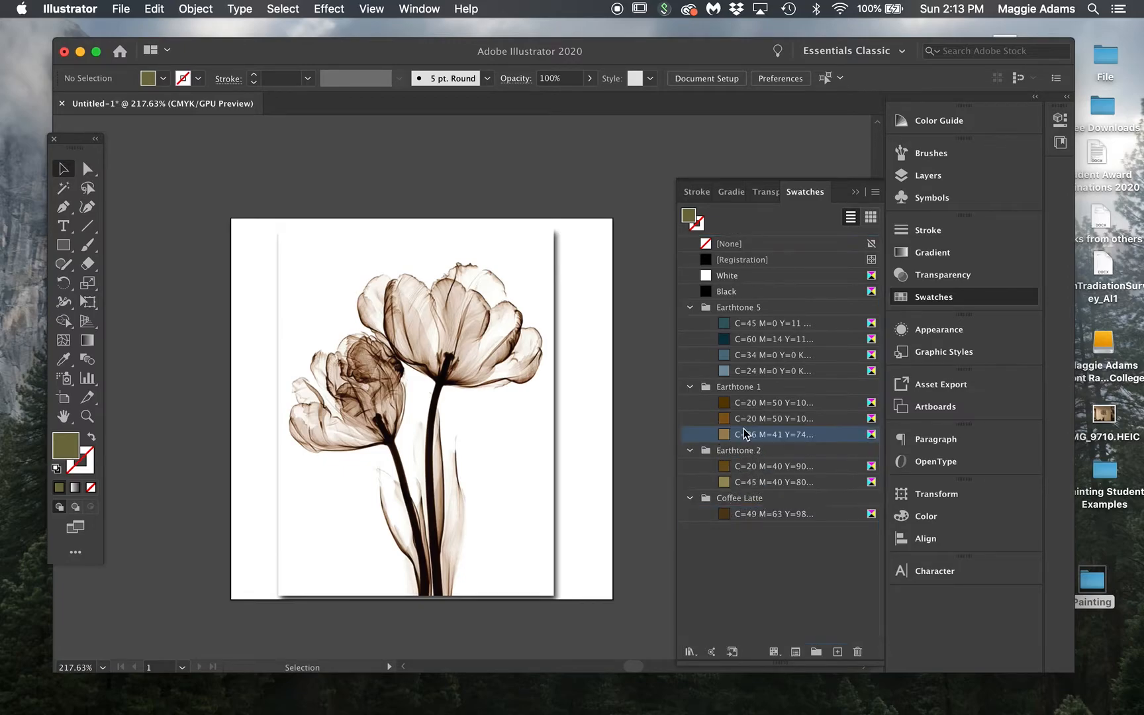
{"action": "left_click", "coordinate": [727, 484]}
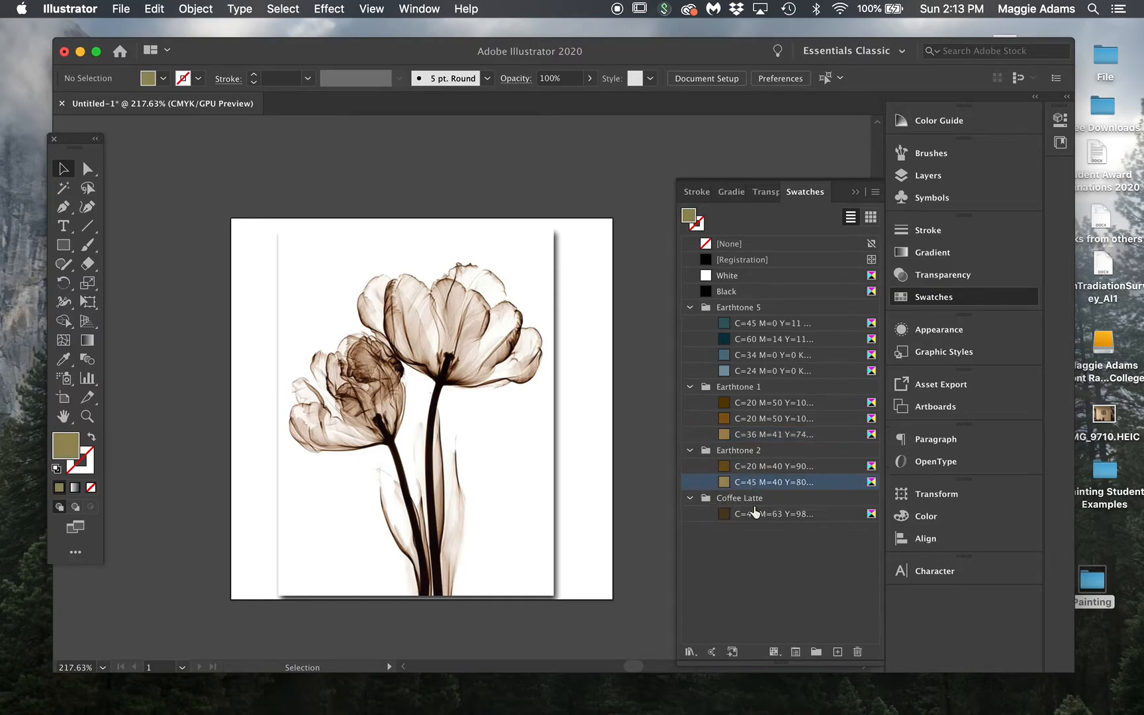
{"action": "left_click", "coordinate": [857, 651]}
{"action": "left_click", "coordinate": [628, 387]}
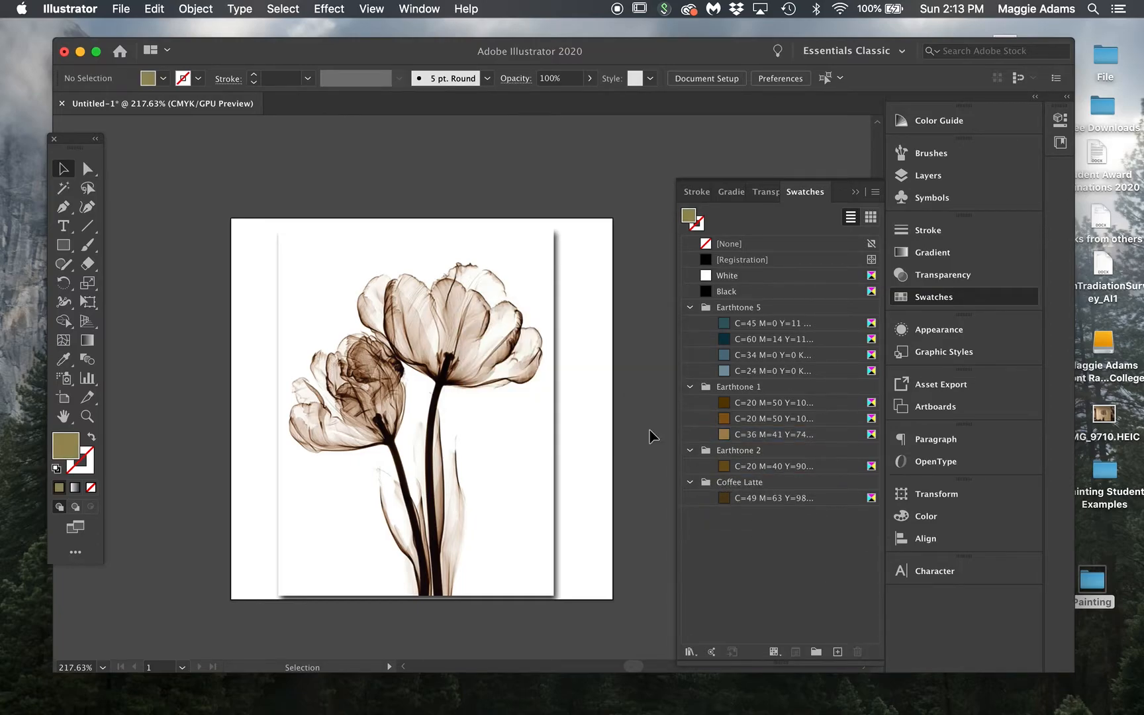
Step: Move the brown C=20 M=40 Y=90 swatch into Earthtone 1, and delete the Earthtone 2 and Coffee Latte groups
{"action": "left_click", "coordinate": [710, 485]}
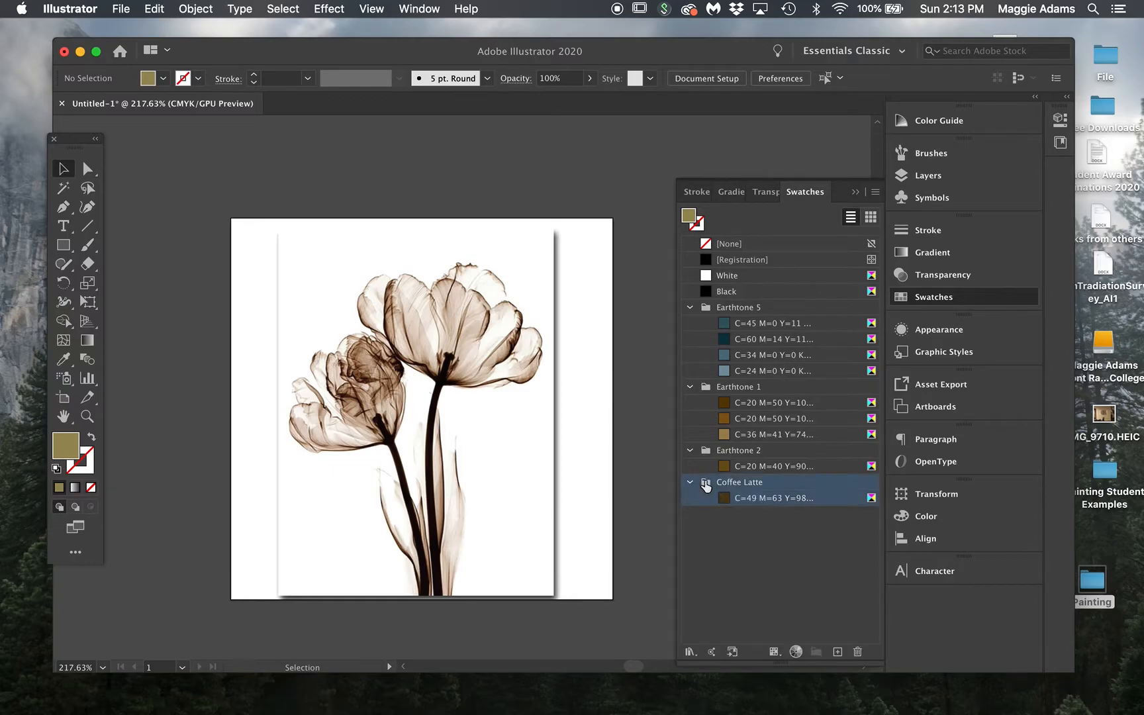
{"action": "left_click", "coordinate": [737, 472]}
{"action": "left_click_drag", "start_coordinate": [738, 471], "coordinate": [727, 432]}
{"action": "left_click", "coordinate": [704, 467]}
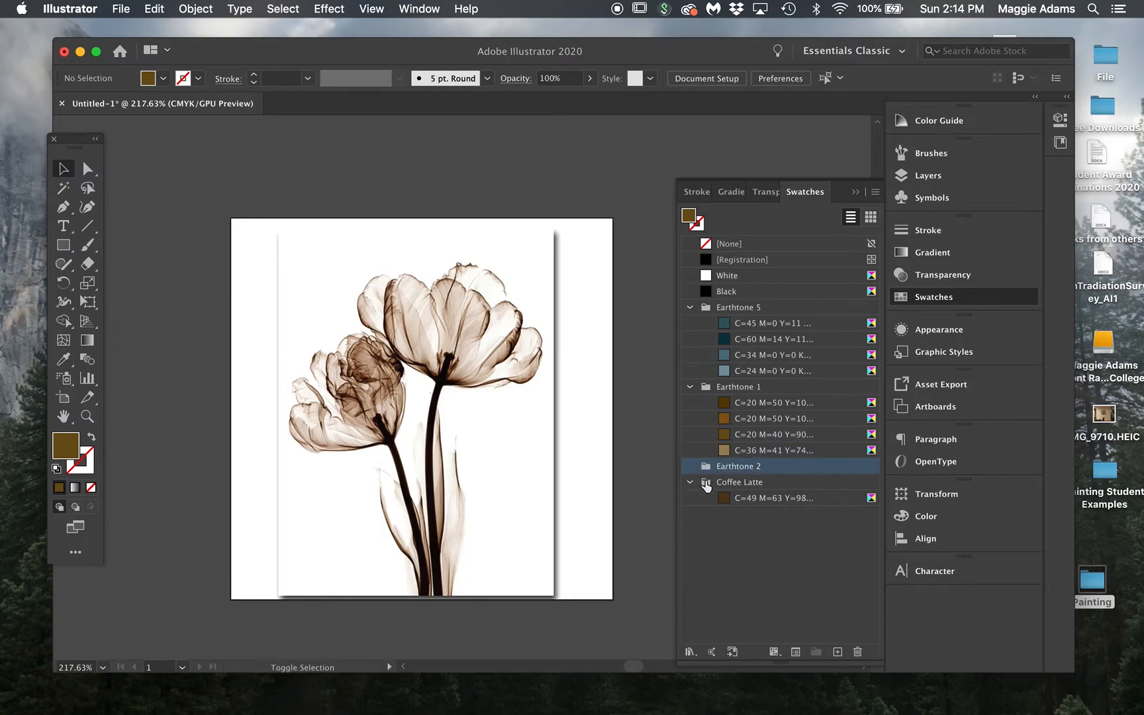
{"action": "left_click", "coordinate": [706, 484], "text": "shift"}
{"action": "left_click", "coordinate": [858, 652]}
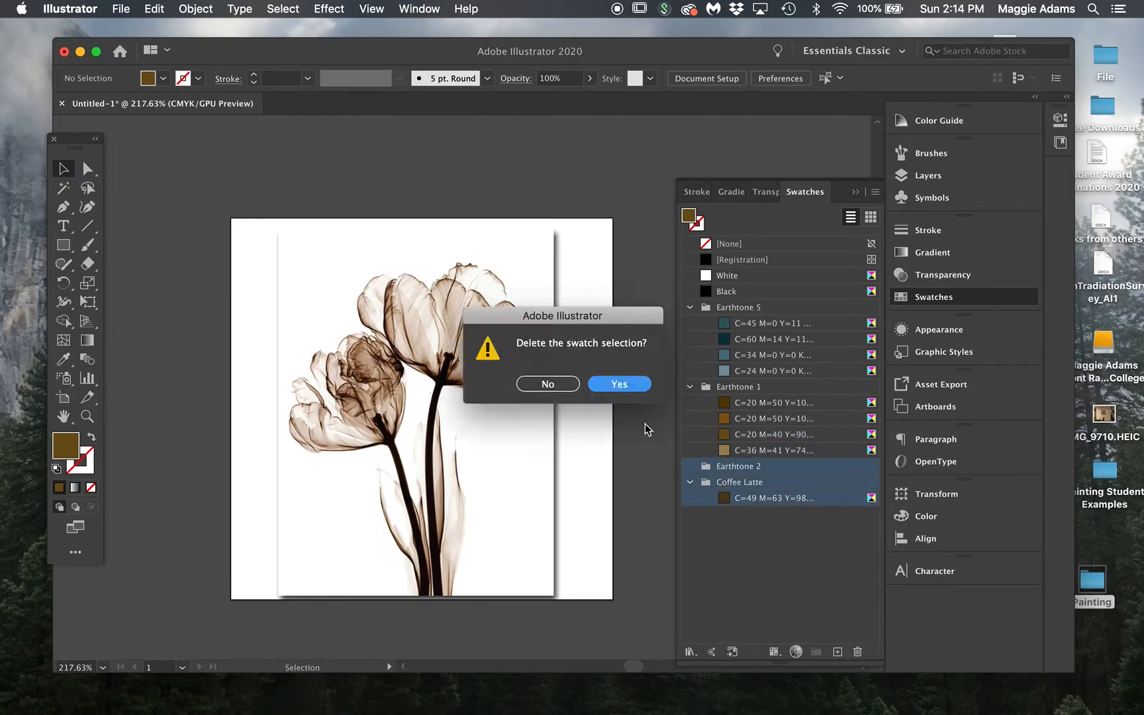
{"action": "left_click", "coordinate": [618, 384]}
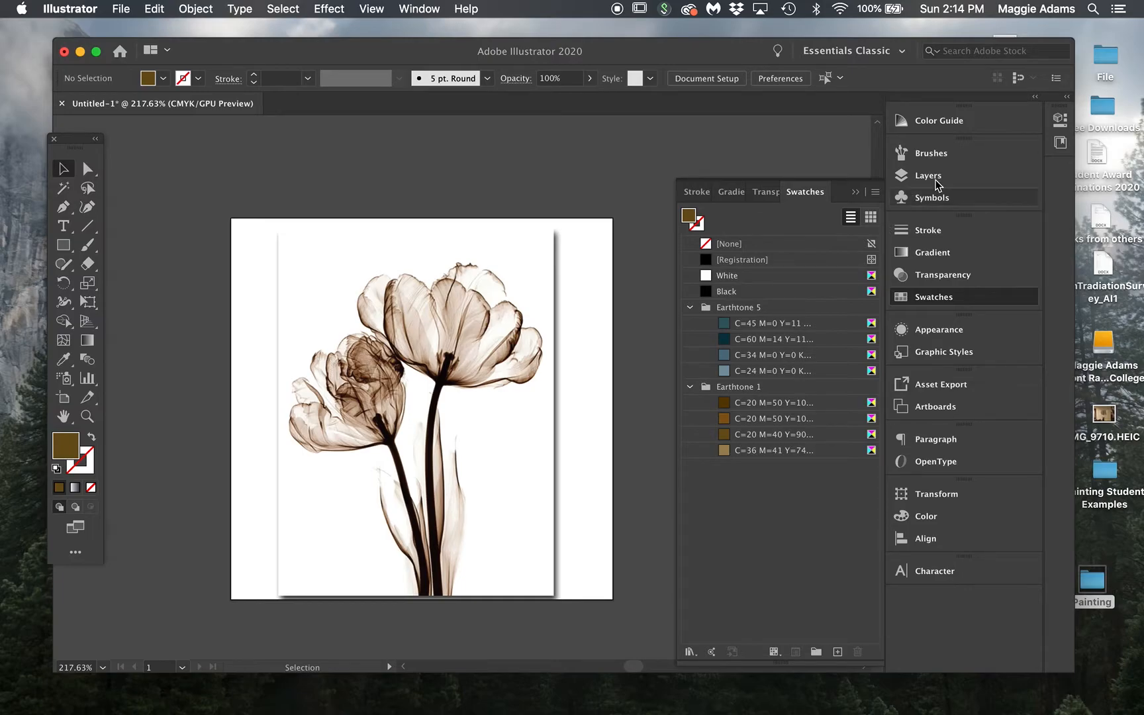
Step: Open and enlarge the Color Guide, and detach the Swatches panel so both are visible side by side
{"action": "left_click", "coordinate": [957, 126]}
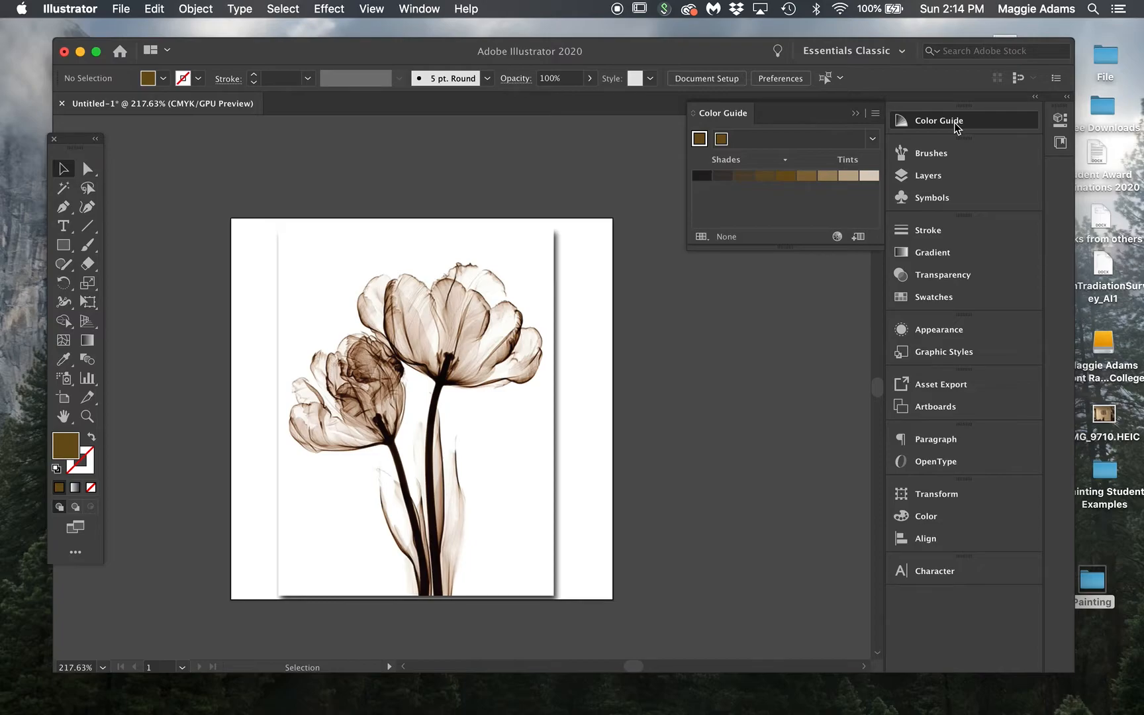
{"action": "left_click_drag", "start_coordinate": [790, 247], "coordinate": [794, 298]}
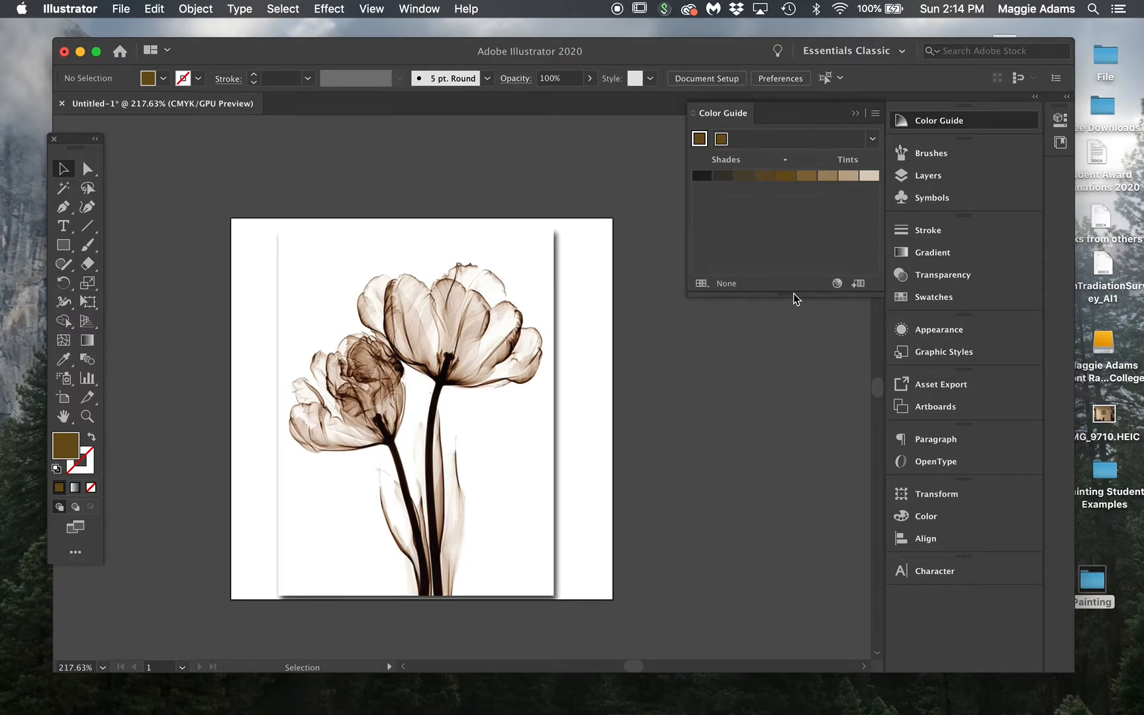
{"action": "left_click", "coordinate": [939, 298]}
{"action": "left_click_drag", "start_coordinate": [801, 192], "coordinate": [533, 289]}
{"action": "left_click", "coordinate": [946, 271]}
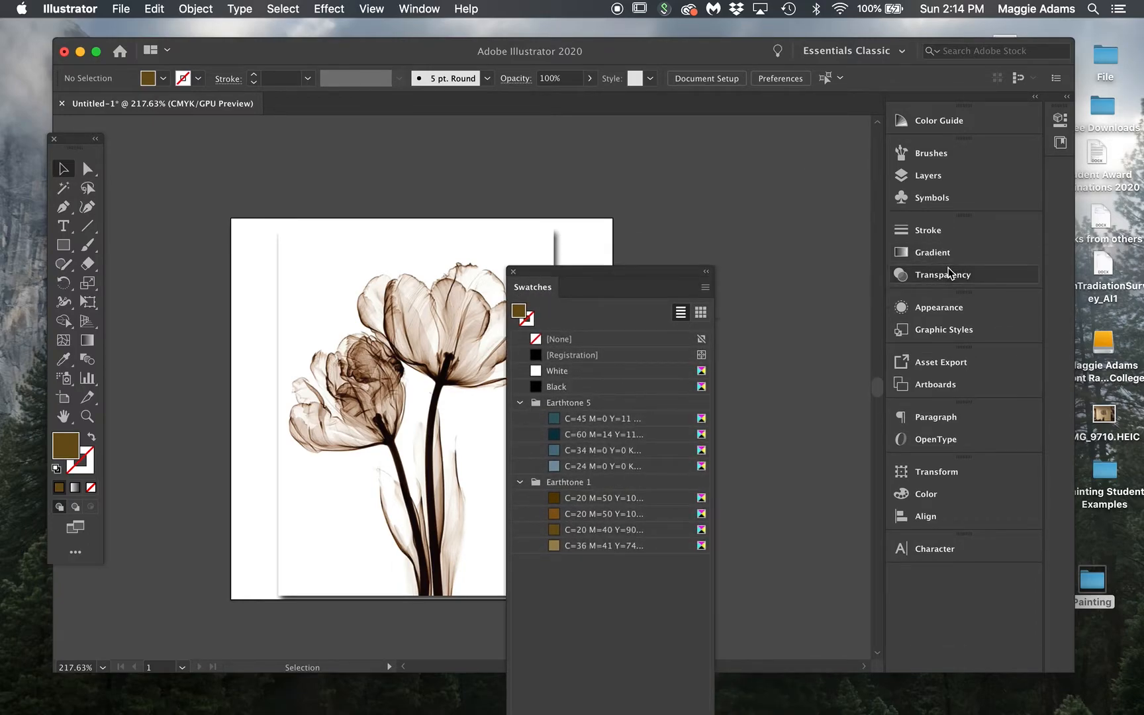
{"action": "left_click", "coordinate": [965, 120]}
{"action": "left_click_drag", "start_coordinate": [633, 273], "coordinate": [521, 147]}
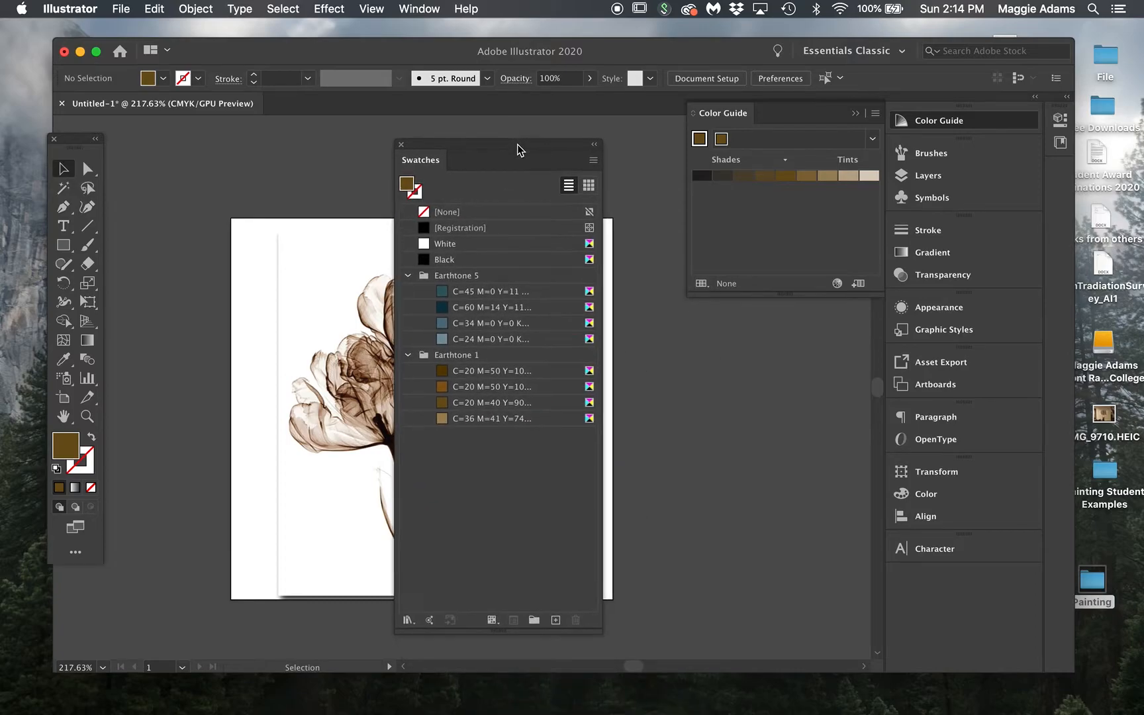
Step: Try three Earthtone 1 browns and the teal C=45 M=0 Y=11 swatch as Color Guide base colors, and pick a dark teal shade
{"action": "left_click", "coordinate": [442, 387]}
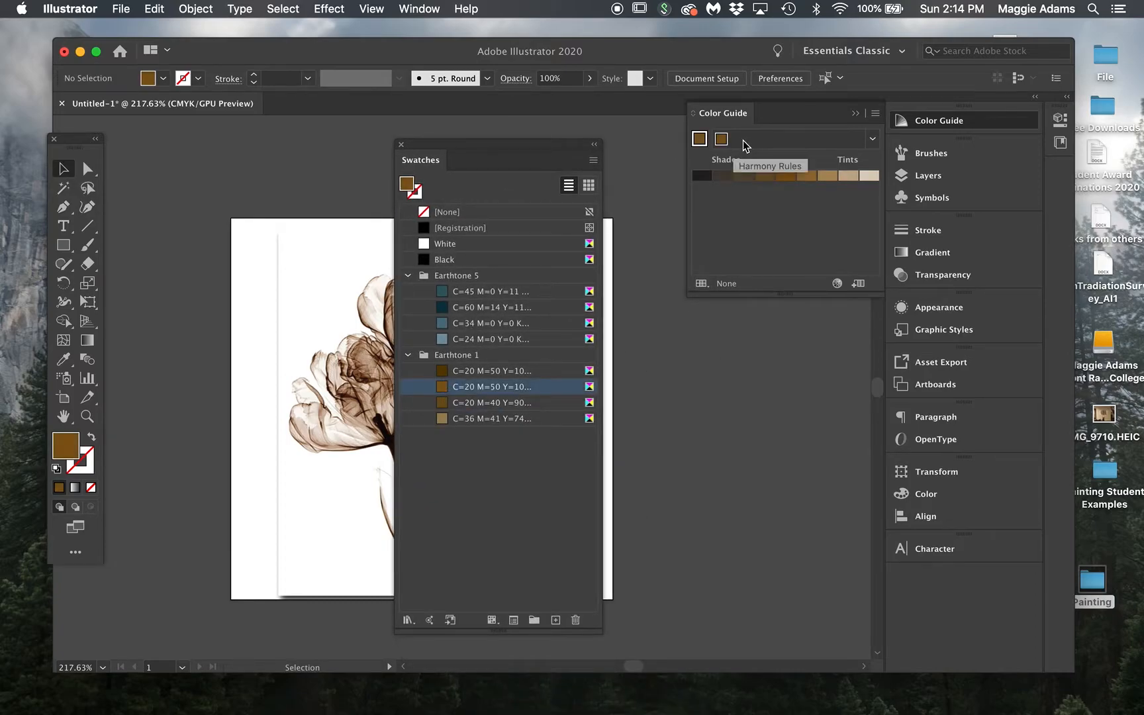
{"action": "left_click", "coordinate": [450, 404]}
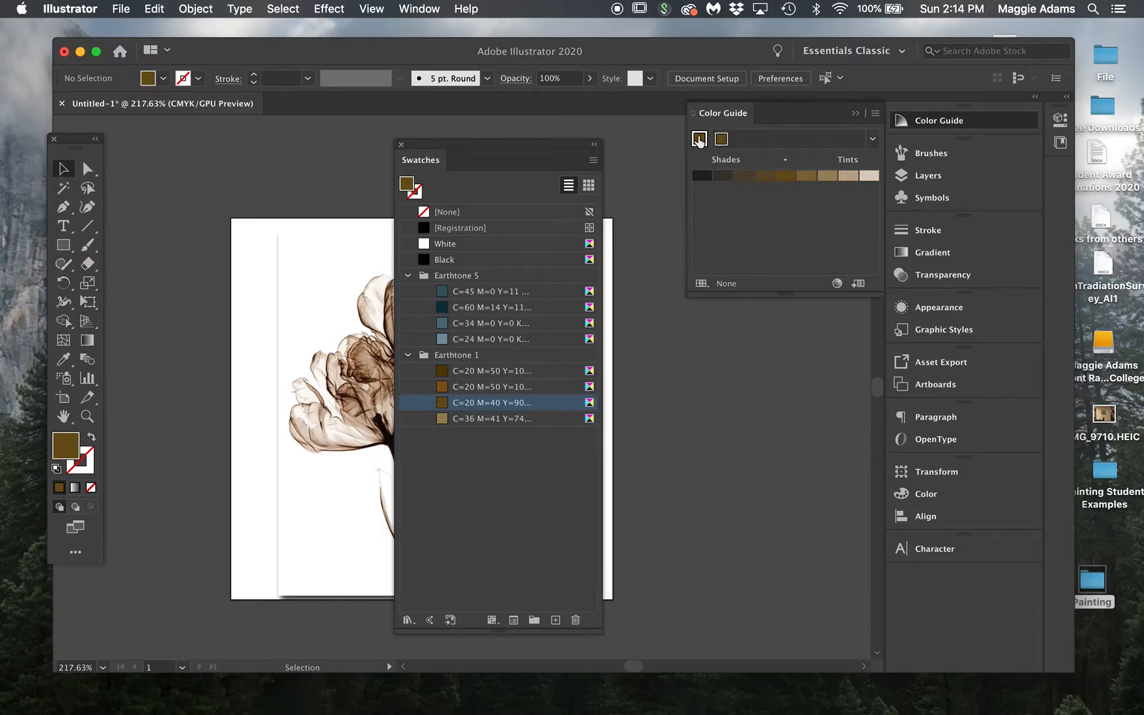
{"action": "left_click", "coordinate": [448, 370]}
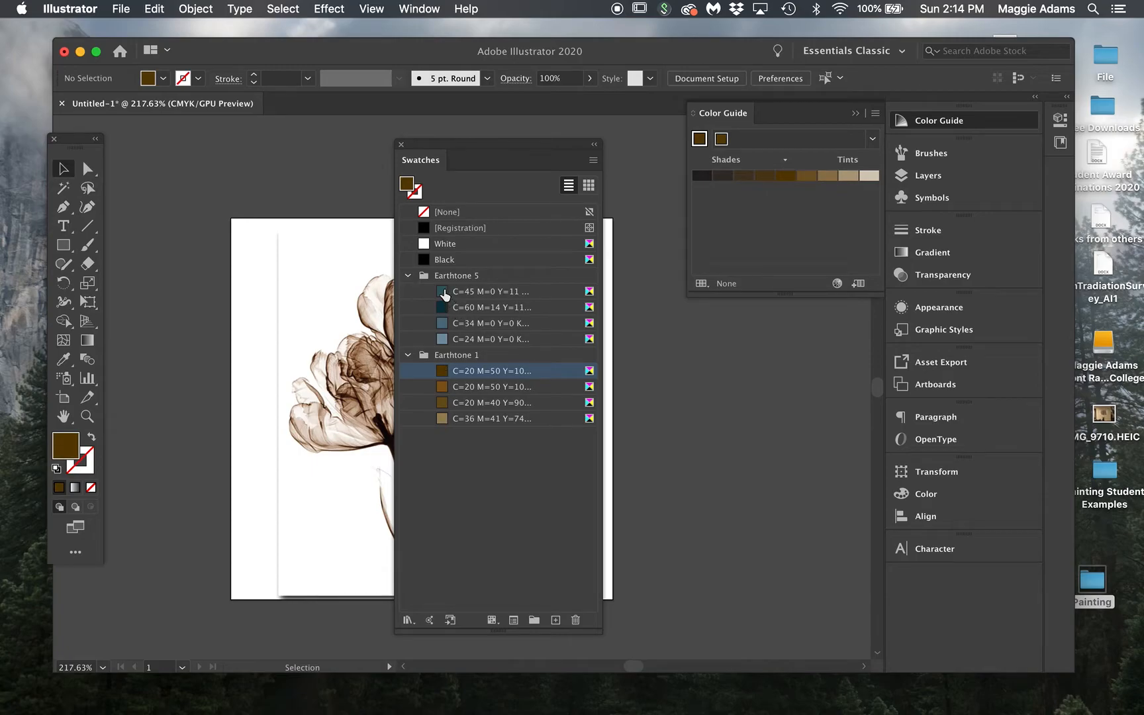
{"action": "left_click", "coordinate": [444, 293]}
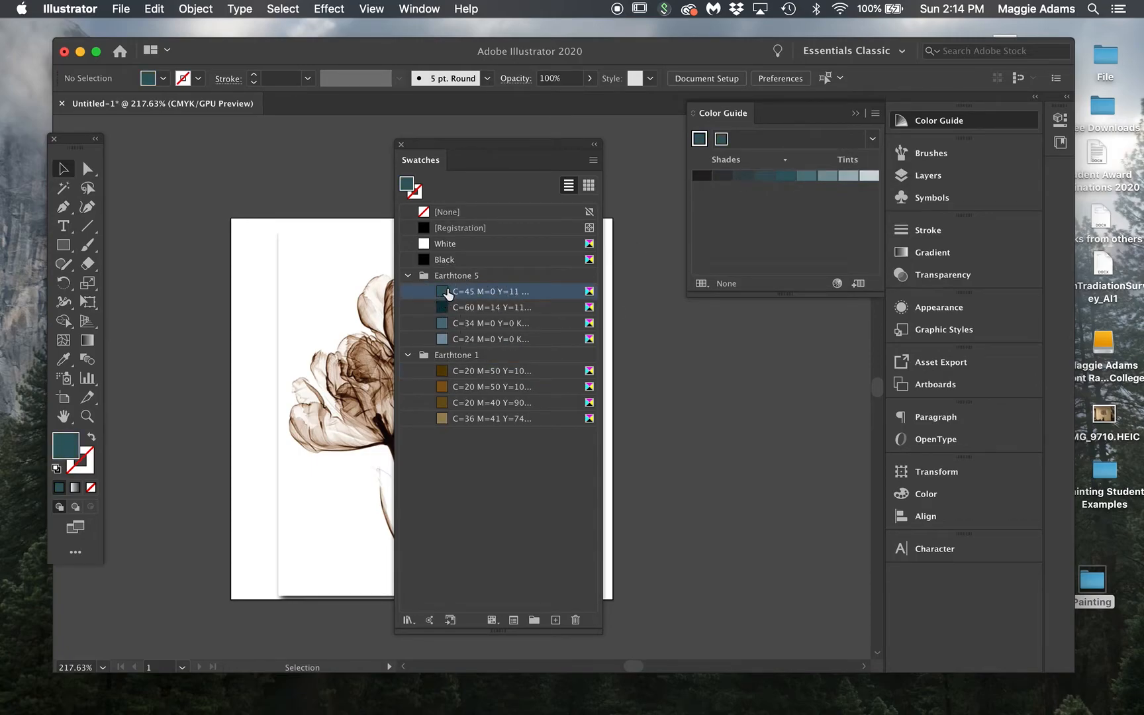
{"action": "left_click", "coordinate": [745, 177]}
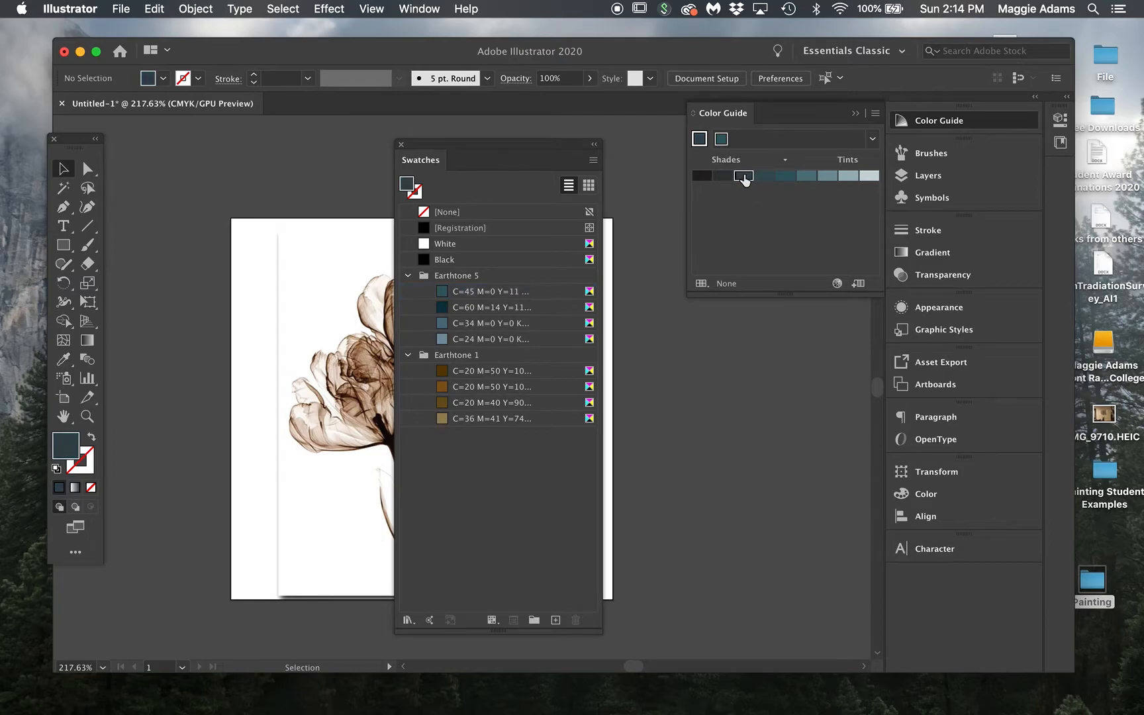
Step: Save the dark teal shade and a C=27 M=0 Y=7 K=42 tint as loose swatches, and move the C=45 M=0 Y=11 swatch out of Earthtone 5
{"action": "left_click", "coordinate": [409, 184]}
{"action": "mouse_move", "coordinate": [408, 184]}
{"action": "left_mouse_down"}
{"action": "mouse_move", "coordinate": [417, 242]}
{"action": "mouse_move", "coordinate": [442, 274]}
{"action": "left_mouse_up"}
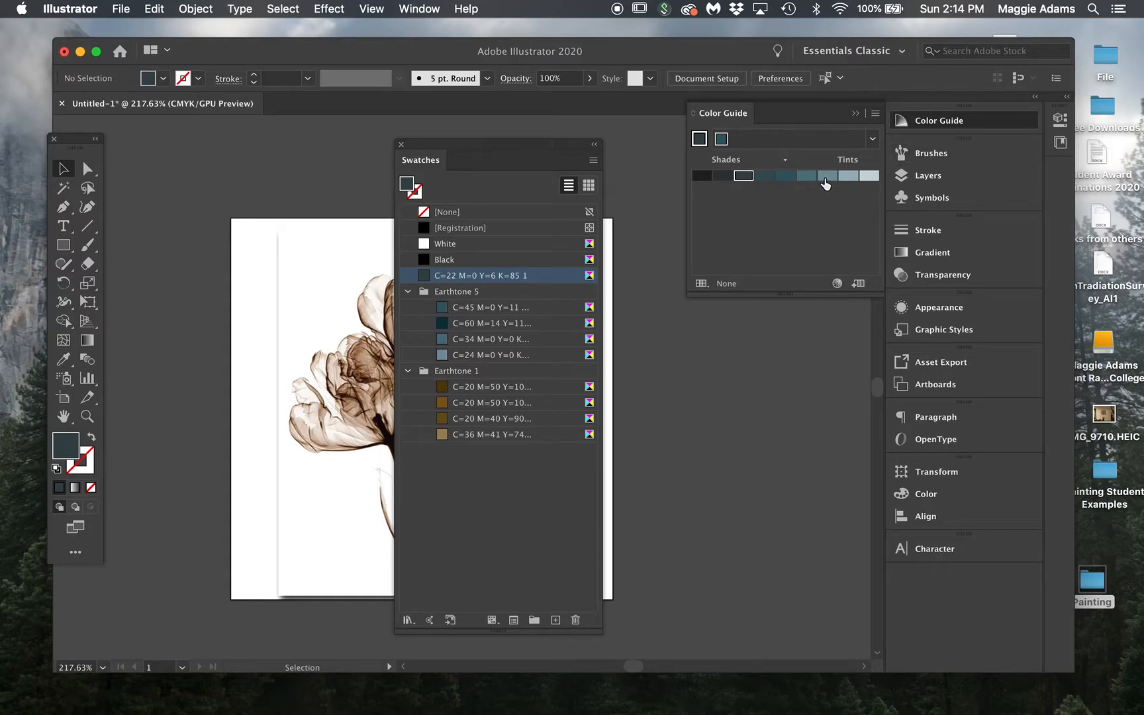
{"action": "left_click_drag", "start_coordinate": [827, 180], "coordinate": [553, 276]}
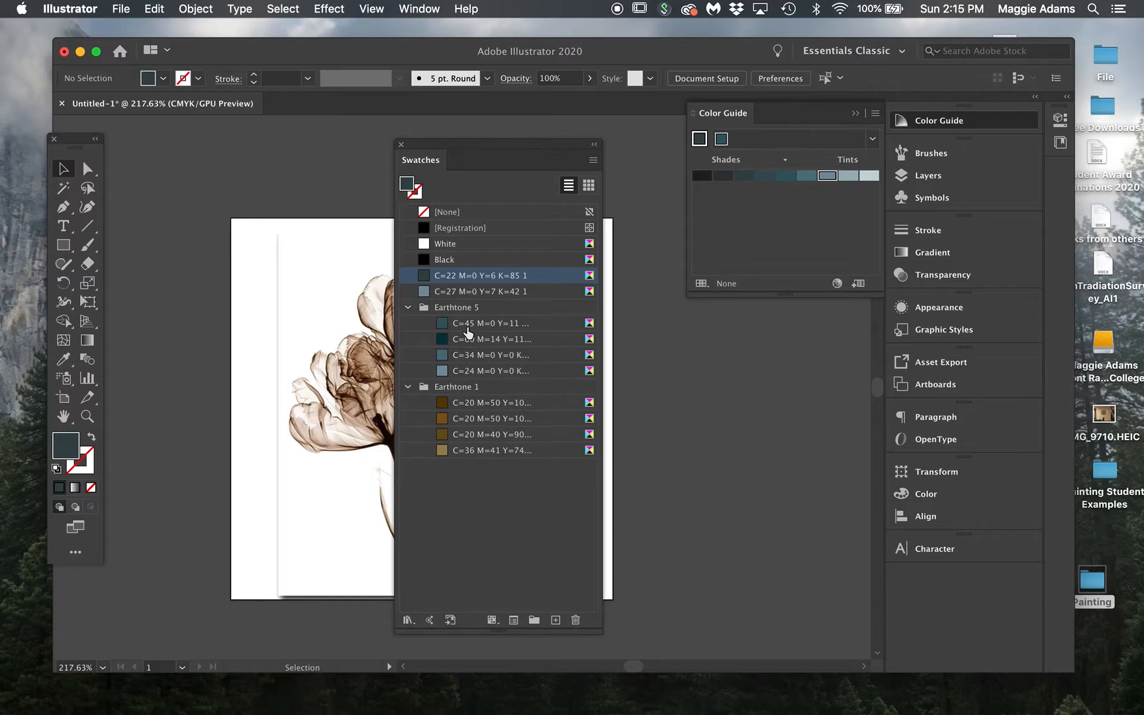
{"action": "left_click_drag", "start_coordinate": [467, 331], "coordinate": [434, 283]}
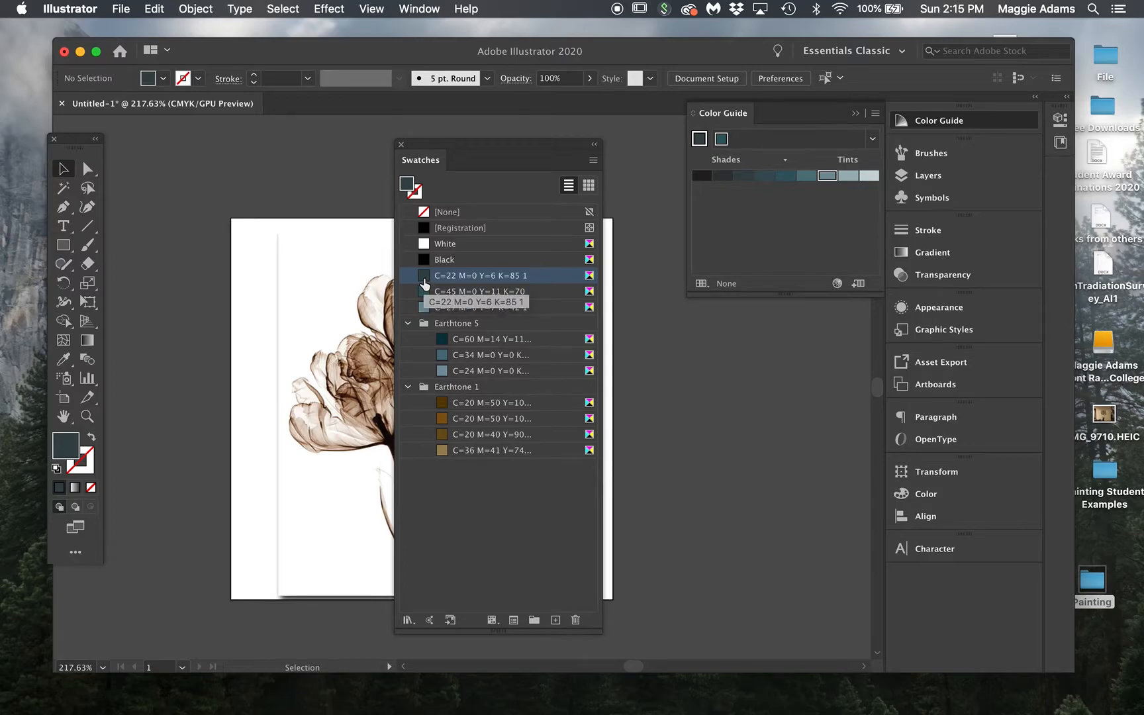
Step: Pick the lightest teal tint in the Color Guide and save it as a loose swatch above the color groups
{"action": "left_click", "coordinate": [870, 175]}
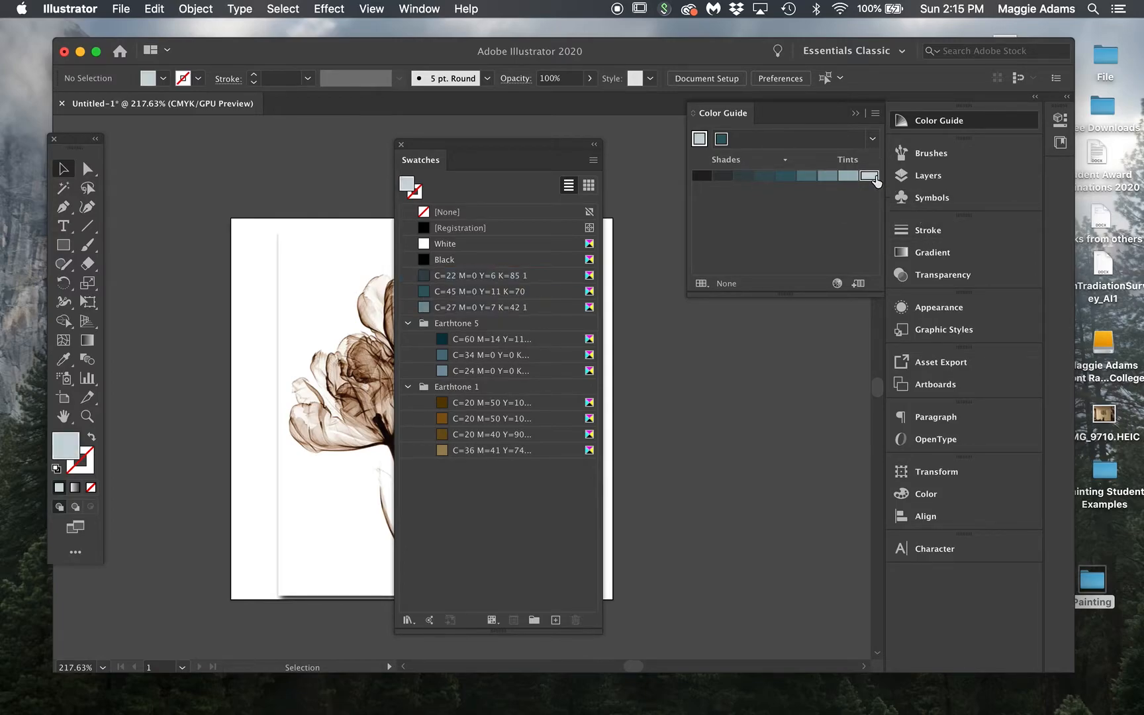
{"action": "left_click_drag", "start_coordinate": [700, 138], "coordinate": [408, 311]}
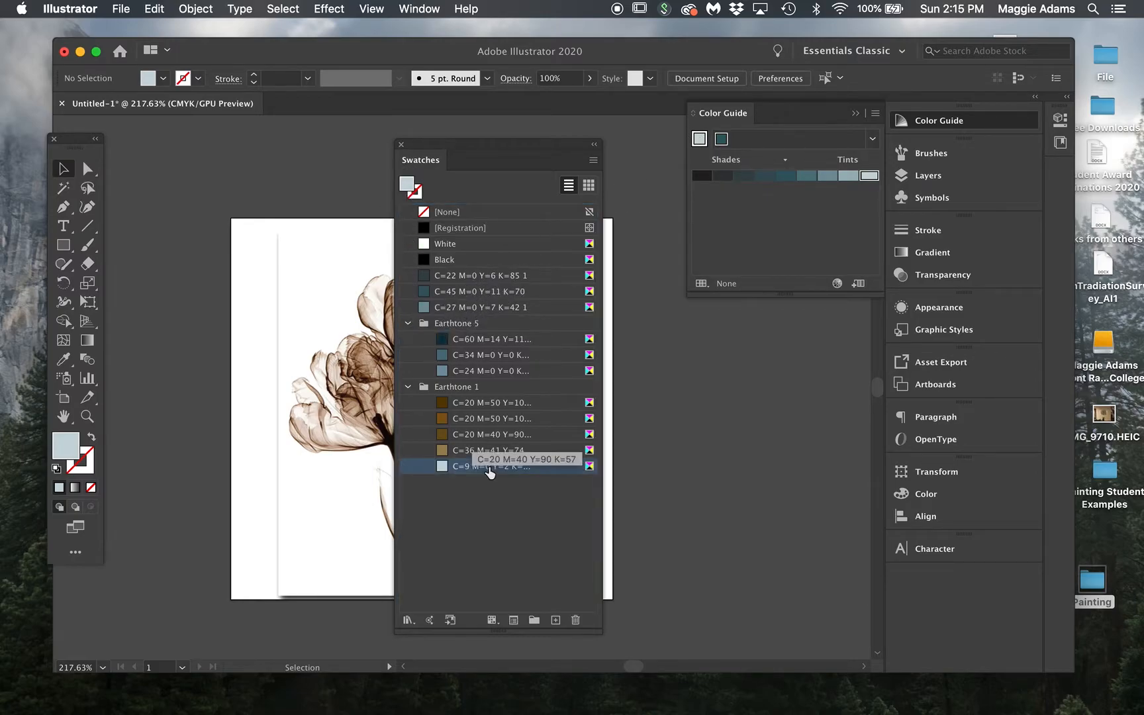
{"action": "left_click_drag", "start_coordinate": [444, 470], "coordinate": [442, 326]}
Step: Delete the Earthtone 5 color group from the swatches
{"action": "left_click", "coordinate": [424, 339]}
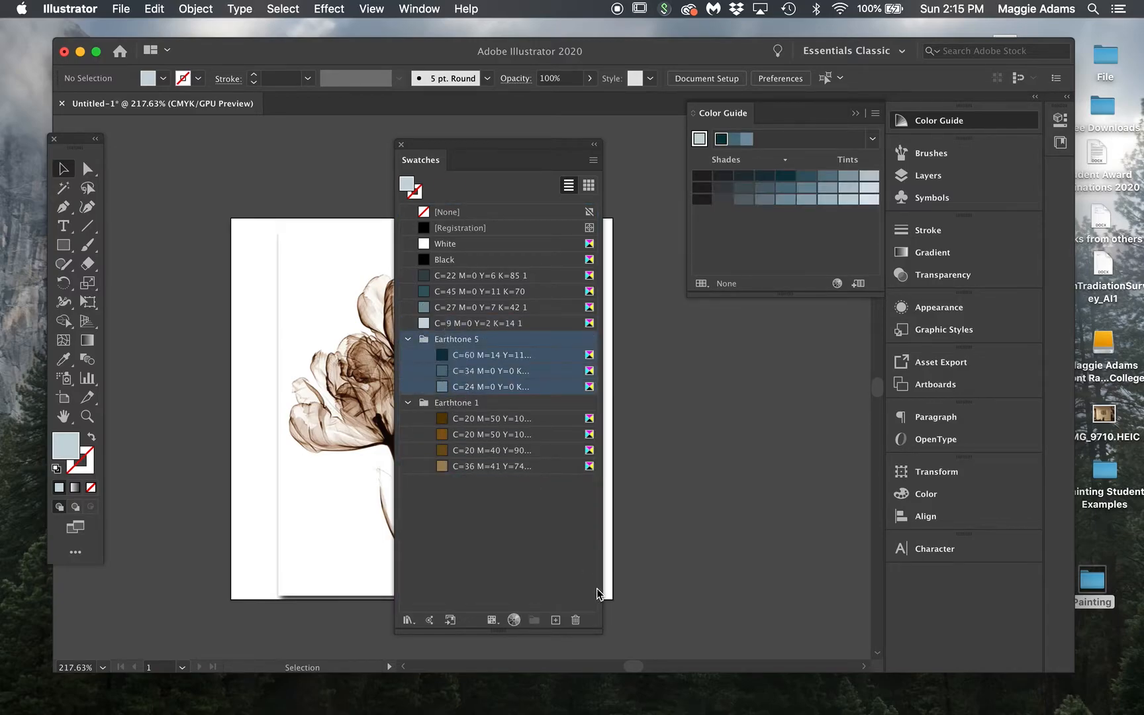
{"action": "left_click", "coordinate": [577, 621]}
{"action": "left_click", "coordinate": [622, 385]}
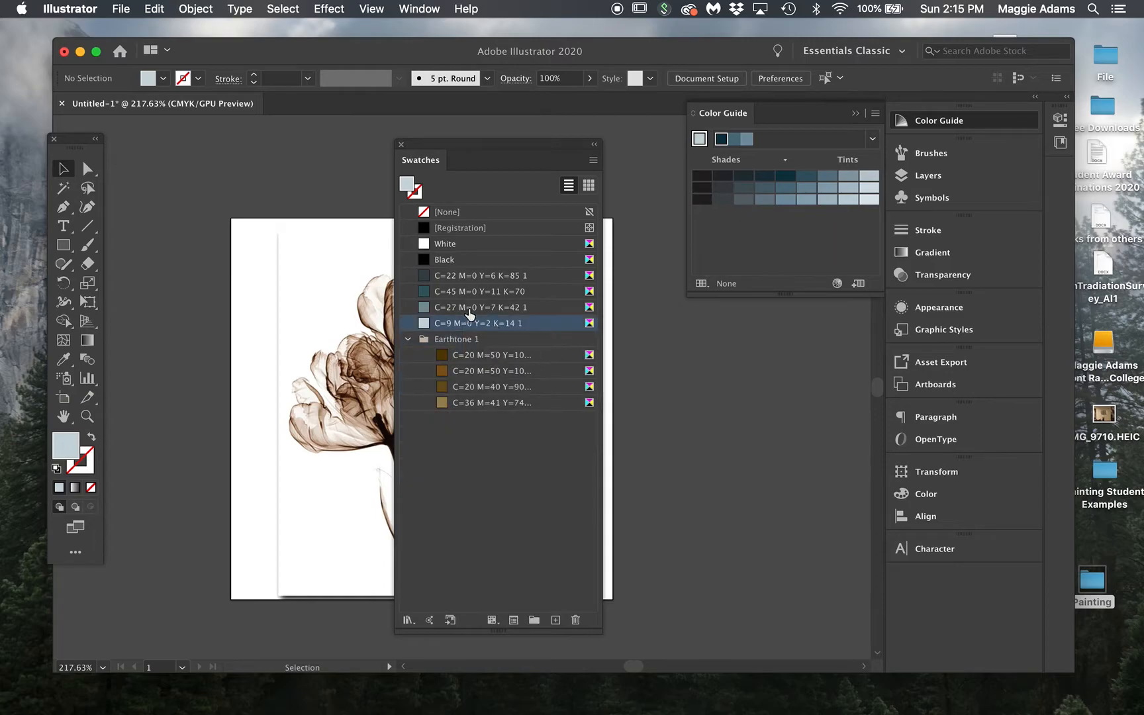
Step: Save Earthtone 1's first brown and its darker C=10 M=25 Y=50 shade as loose swatches, with the darker one first
{"action": "left_click", "coordinate": [448, 354]}
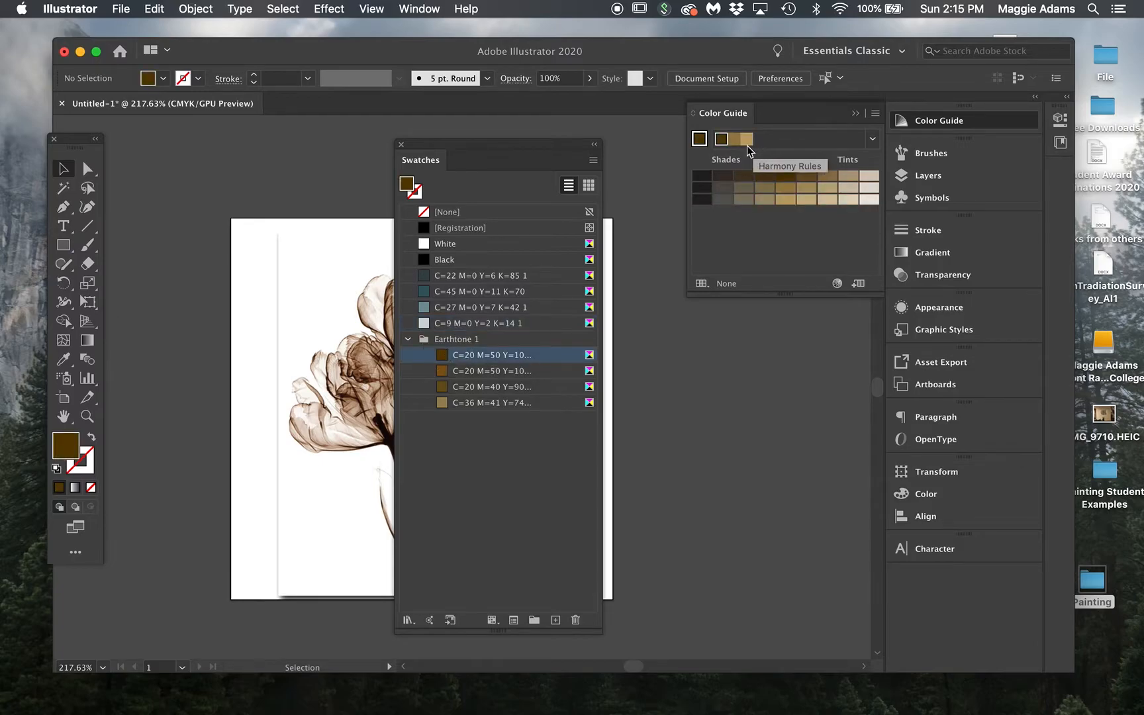
{"action": "left_click_drag", "start_coordinate": [406, 182], "coordinate": [429, 328]}
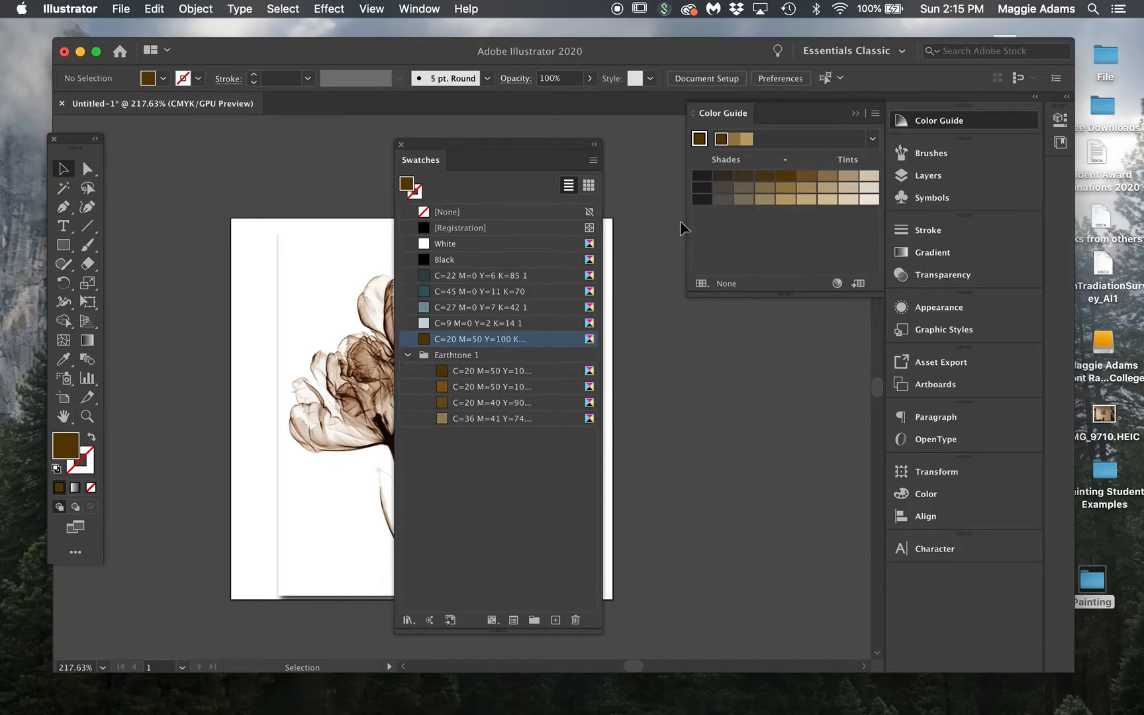
{"action": "left_click", "coordinate": [744, 176]}
{"action": "left_click_drag", "start_coordinate": [408, 185], "coordinate": [408, 333]}
{"action": "left_click", "coordinate": [442, 438]}
{"action": "left_click_drag", "start_coordinate": [443, 439], "coordinate": [445, 341]}
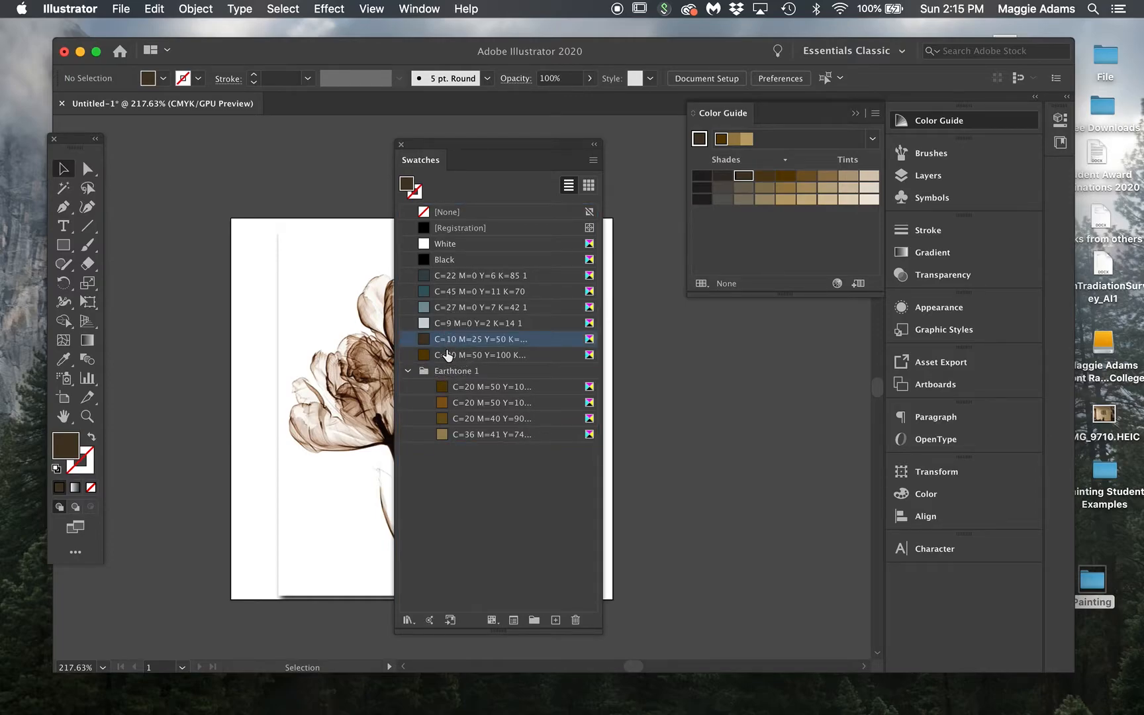
Step: Save three lighter brown tints as loose swatches: C=16 M=40 Y=80, C=8 M=20 Y=40 K=27 and C=4 M=10 Y=20 K=14
{"action": "left_click", "coordinate": [808, 177]}
{"action": "left_click_drag", "start_coordinate": [409, 190], "coordinate": [426, 357]}
{"action": "left_click", "coordinate": [848, 175]}
{"action": "left_click_drag", "start_coordinate": [408, 182], "coordinate": [435, 377]}
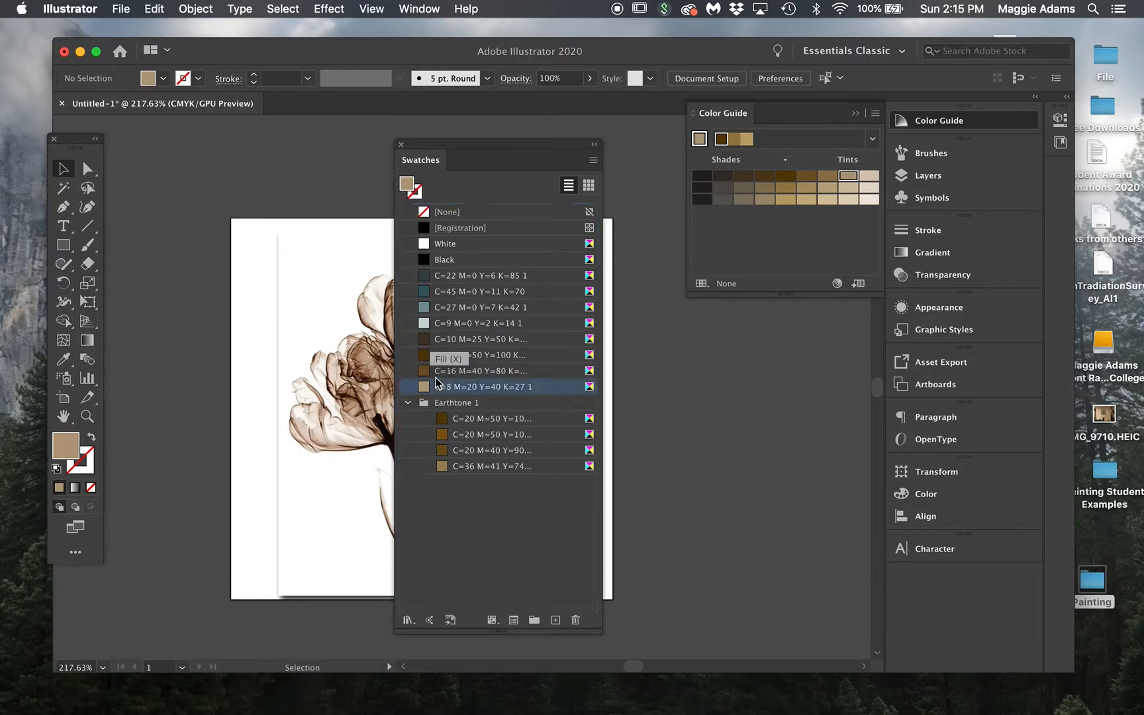
{"action": "left_click", "coordinate": [870, 175]}
{"action": "left_click_drag", "start_coordinate": [406, 183], "coordinate": [430, 396]}
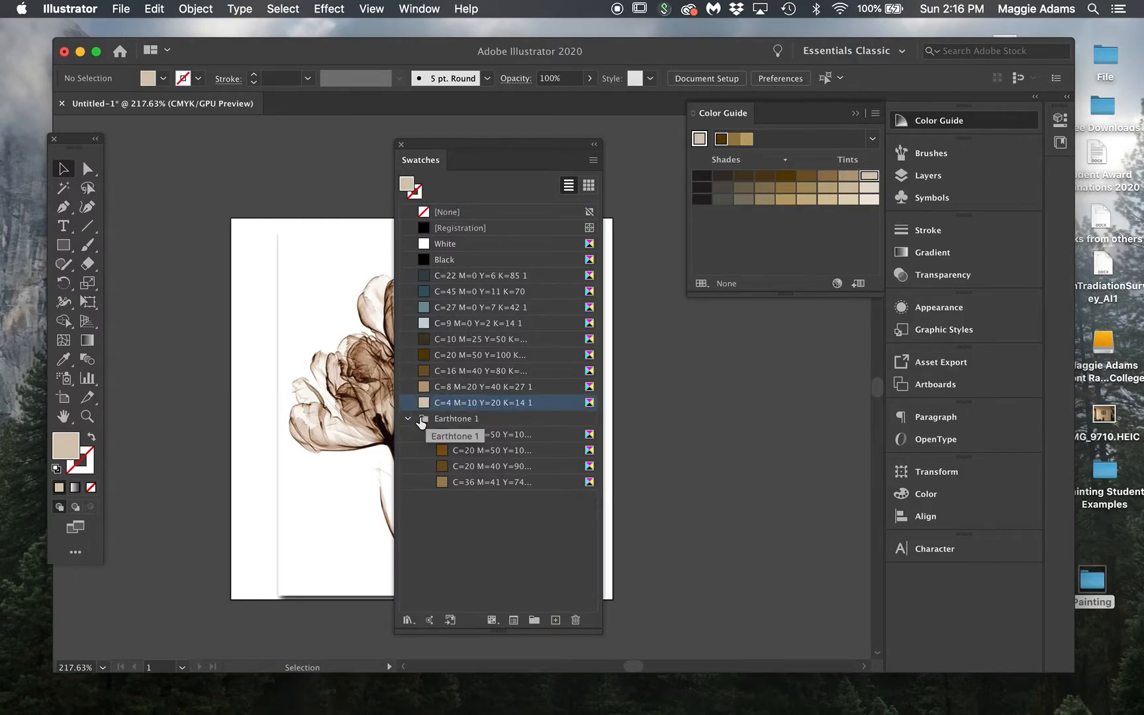
Step: Delete the Earthtone 1 color group from the swatches
{"action": "left_click", "coordinate": [422, 421]}
{"action": "left_click", "coordinate": [576, 620]}
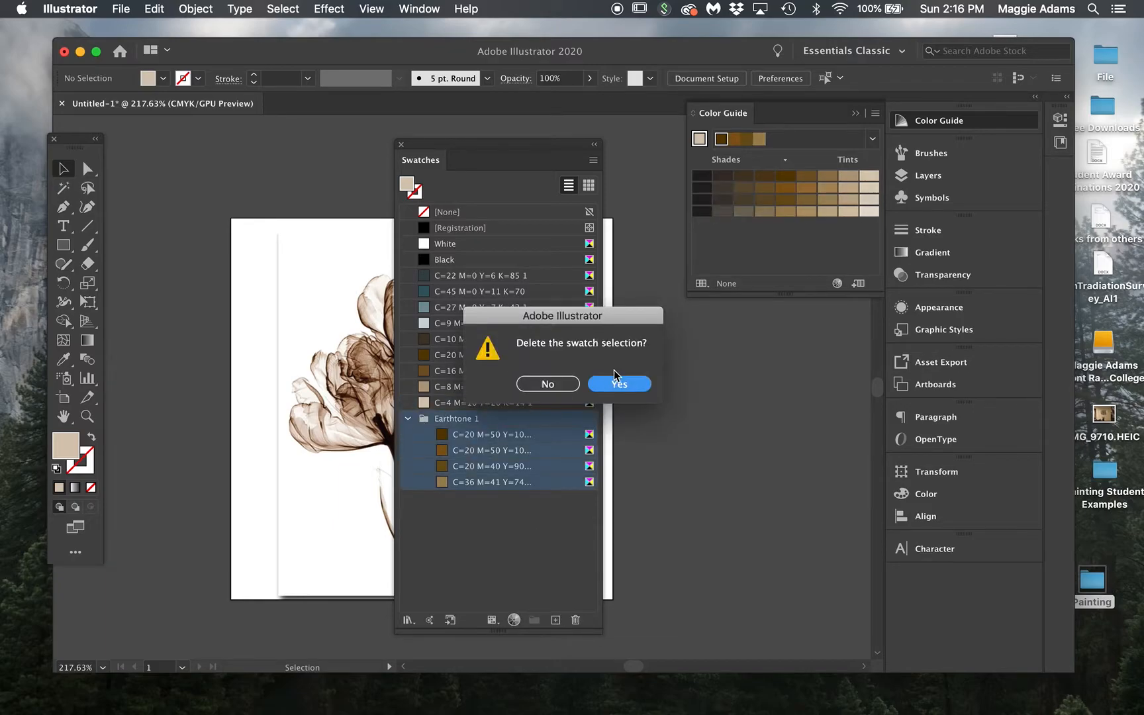
{"action": "left_click", "coordinate": [628, 383]}
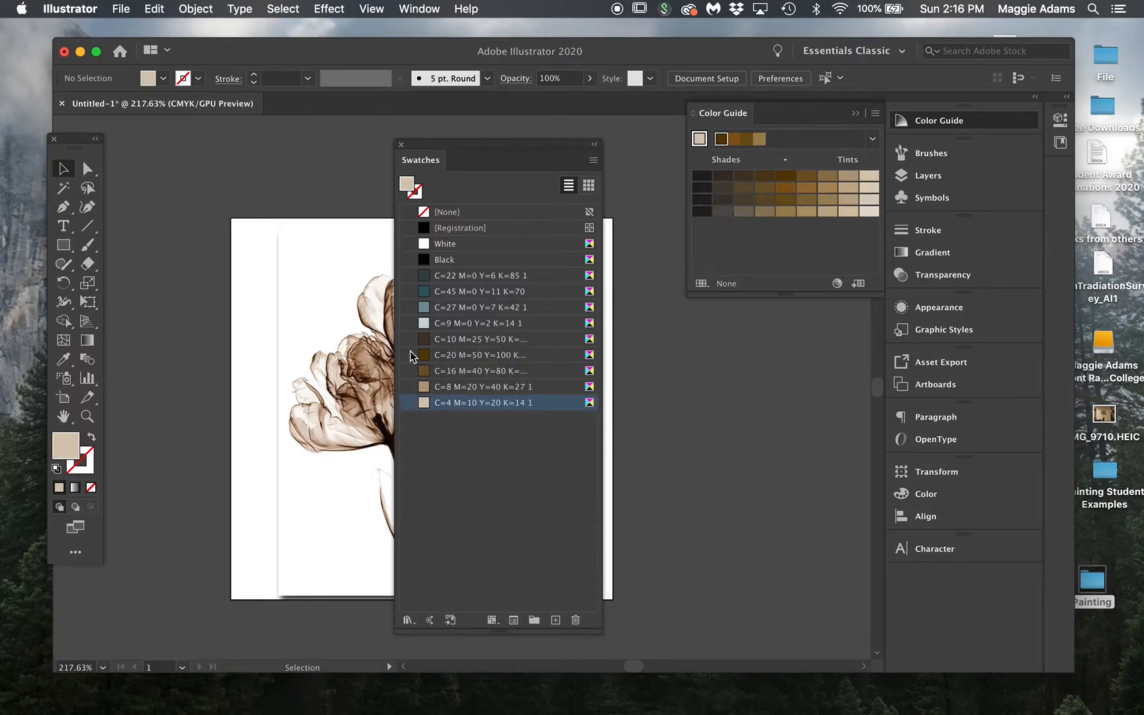
Step: Dock the Swatches panel back among the collapsed panels and close the Color Guide
{"action": "left_click_drag", "start_coordinate": [520, 144], "coordinate": [737, 141]}
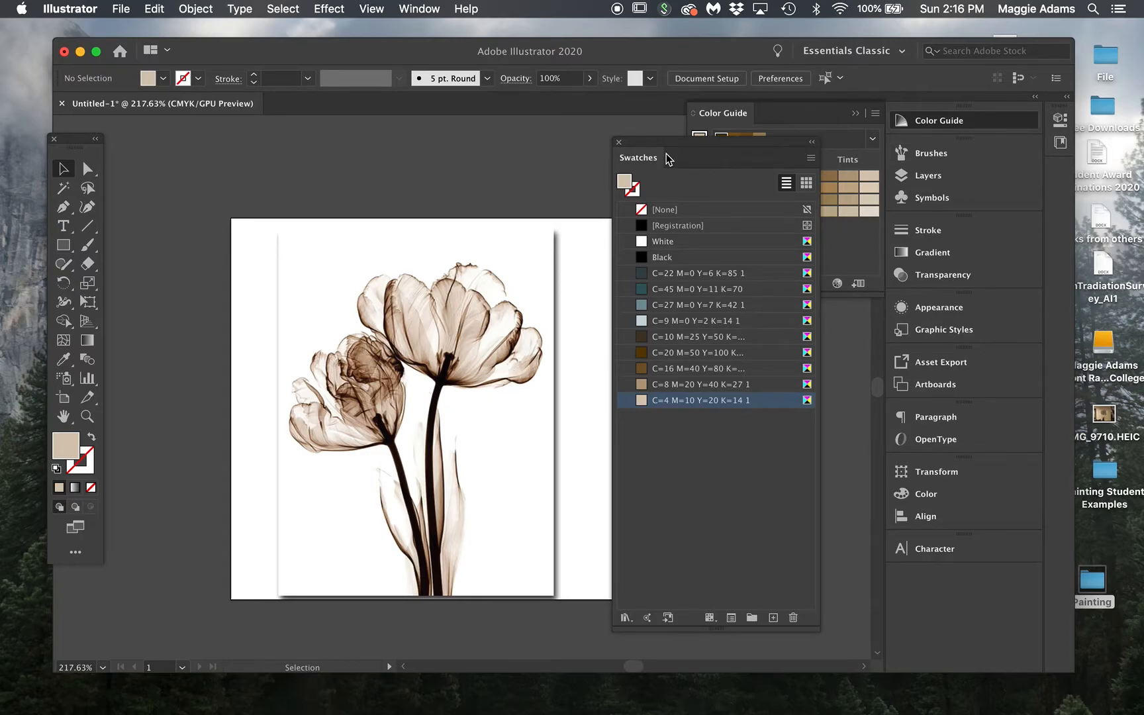
{"action": "left_click_drag", "start_coordinate": [643, 157], "coordinate": [950, 293]}
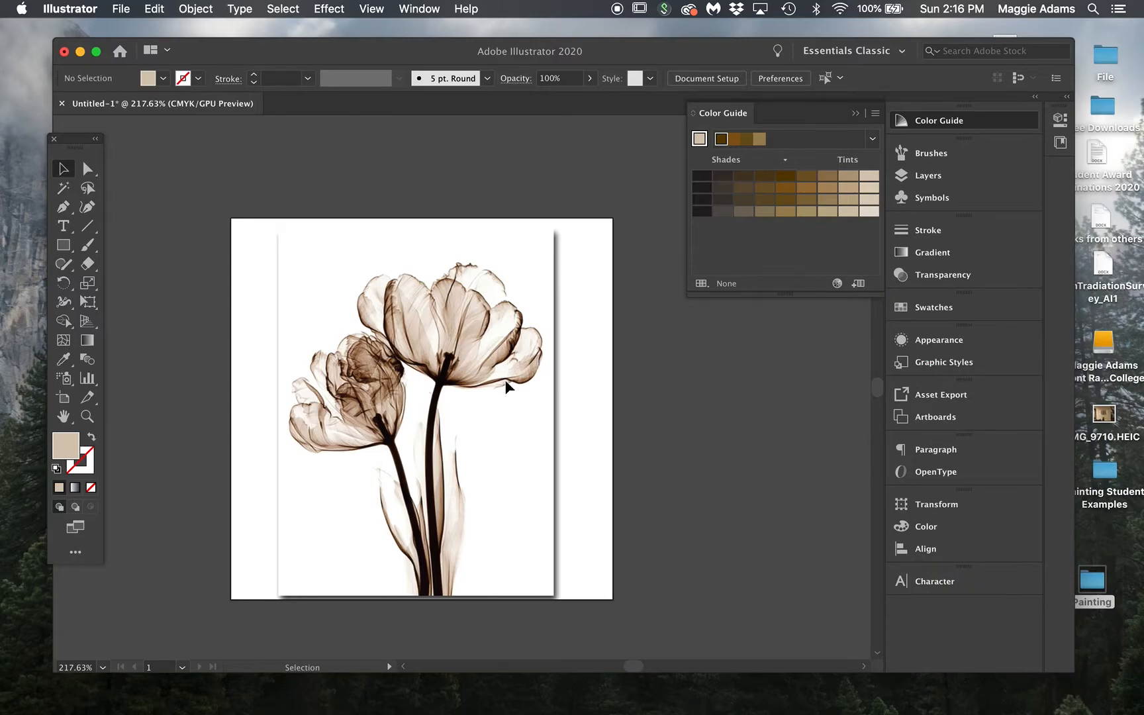
{"action": "left_click", "coordinate": [1007, 121]}
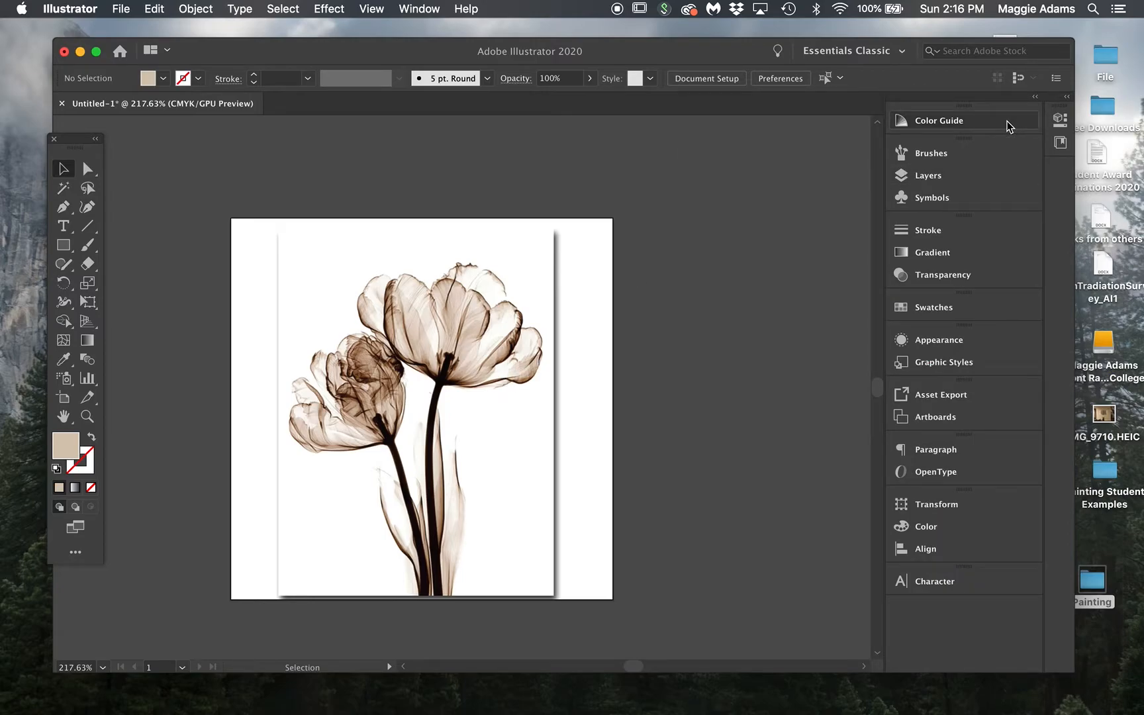
Step: Unlock the Original layer, reduce the tulip photo's opacity to 40%, and lock the layer again
{"action": "left_click", "coordinate": [943, 180]}
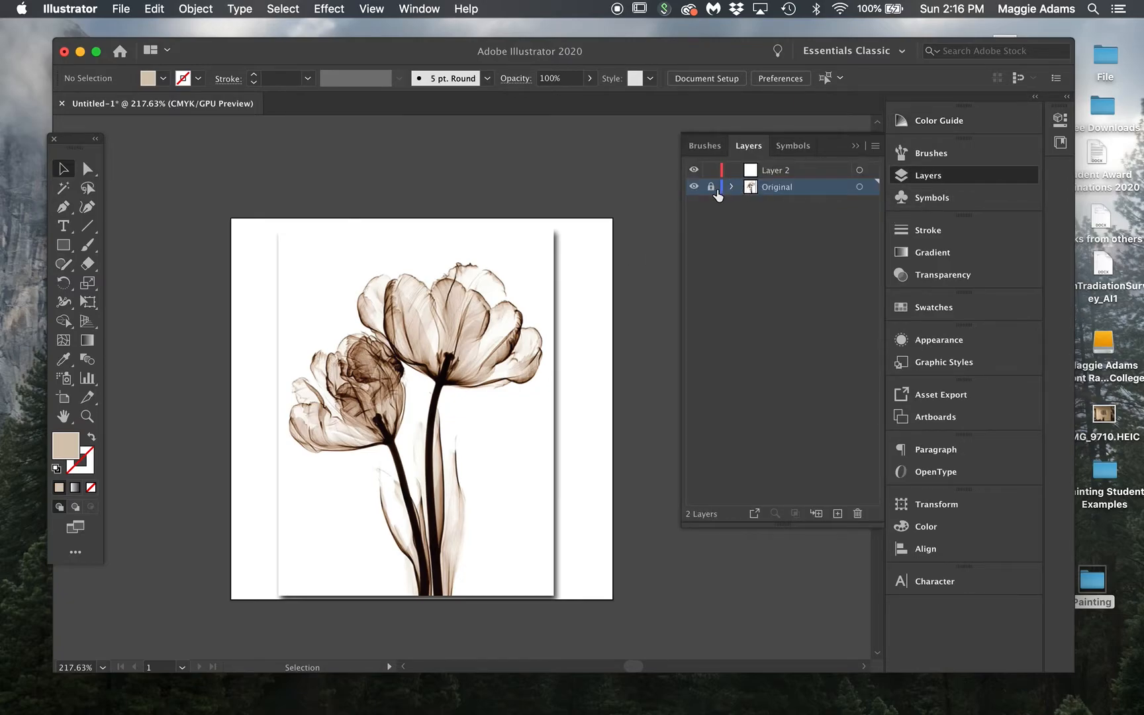
{"action": "left_click", "coordinate": [589, 79]}
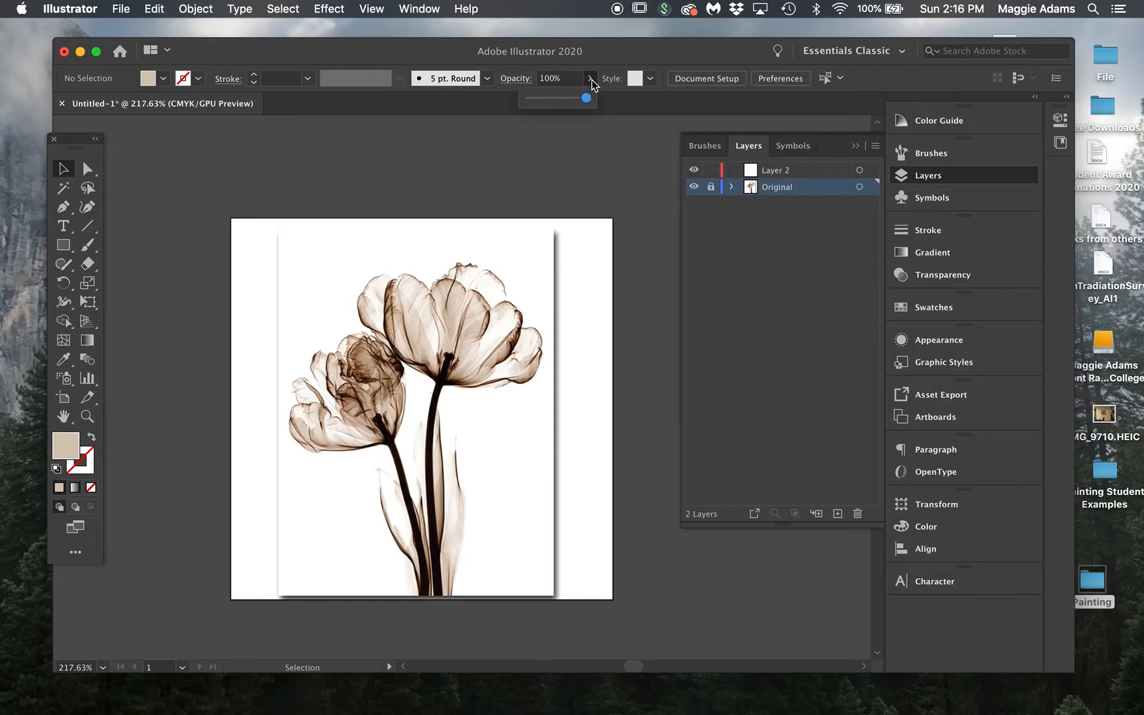
{"action": "left_click_drag", "start_coordinate": [587, 99], "coordinate": [555, 101]}
{"action": "left_click", "coordinate": [710, 188]}
{"action": "left_click", "coordinate": [491, 334]}
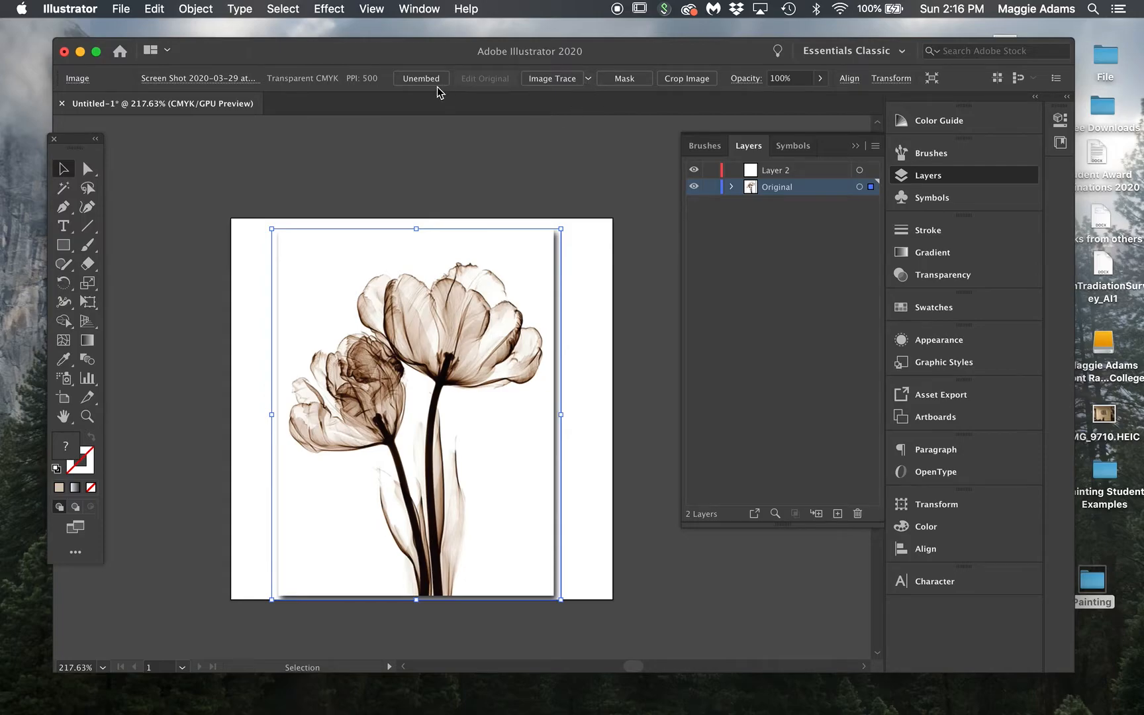
{"action": "left_click", "coordinate": [820, 78]}
{"action": "left_click_drag", "start_coordinate": [817, 99], "coordinate": [782, 100]}
{"action": "left_click", "coordinate": [710, 187]}
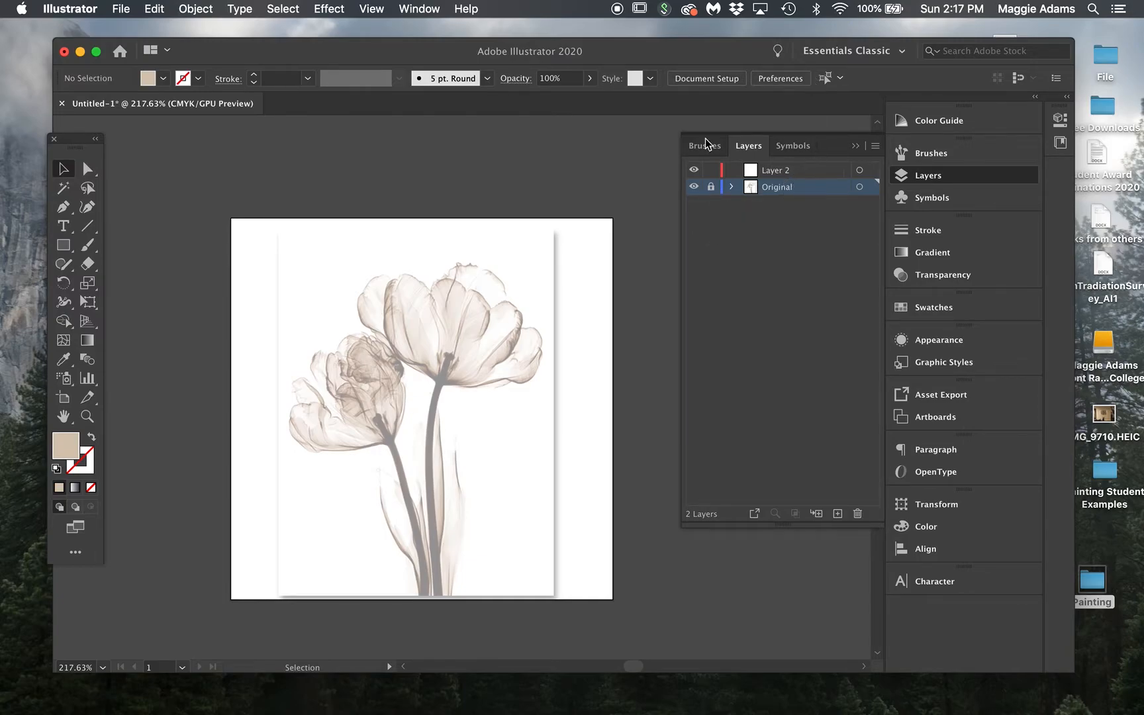
Step: Unlock the Original layer, restore the tulip photo's opacity to 100%, and relock the layer
{"action": "left_click", "coordinate": [711, 188]}
{"action": "left_click", "coordinate": [529, 245]}
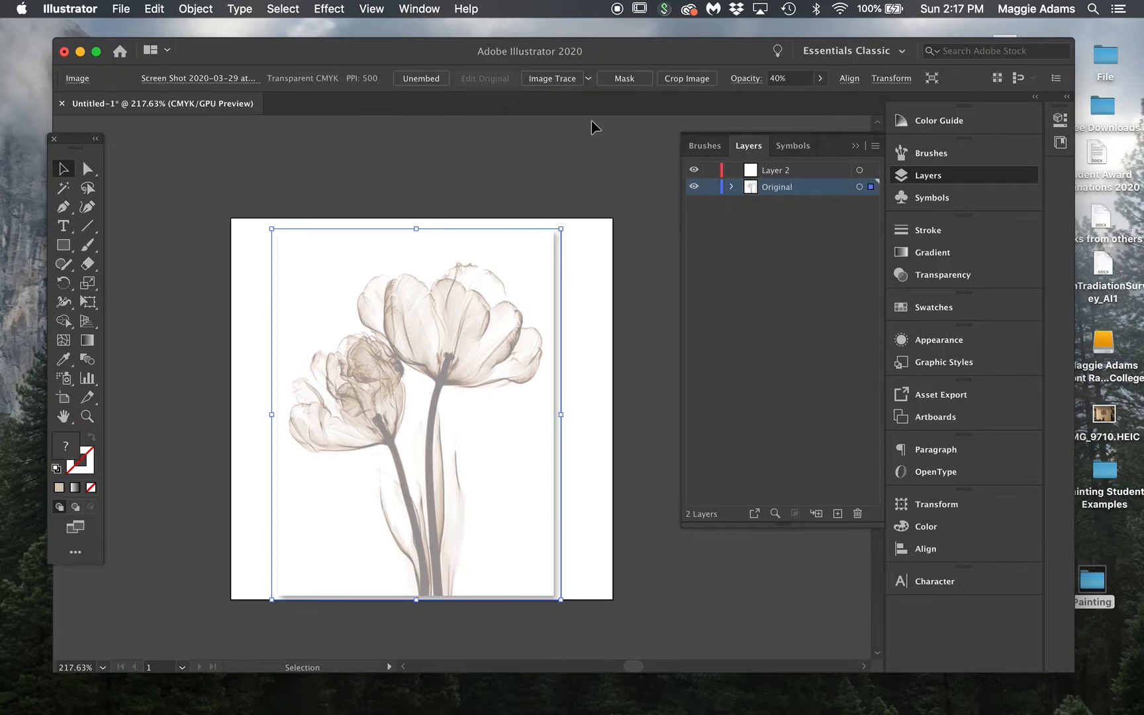
{"action": "left_click", "coordinate": [821, 78]}
{"action": "left_click_drag", "start_coordinate": [788, 98], "coordinate": [845, 94]}
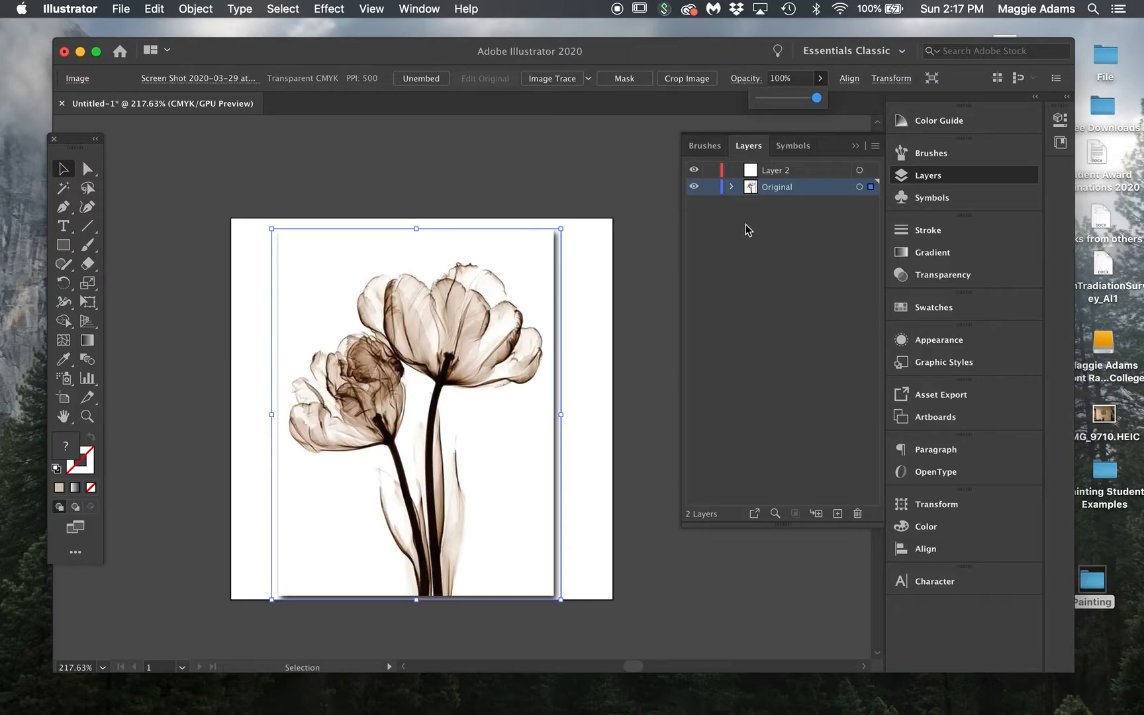
{"action": "left_click", "coordinate": [710, 187]}
Step: Make Layer 2 the active layer, and toggle the Original layer's visibility off and on, leaving it visible
{"action": "left_click", "coordinate": [805, 171]}
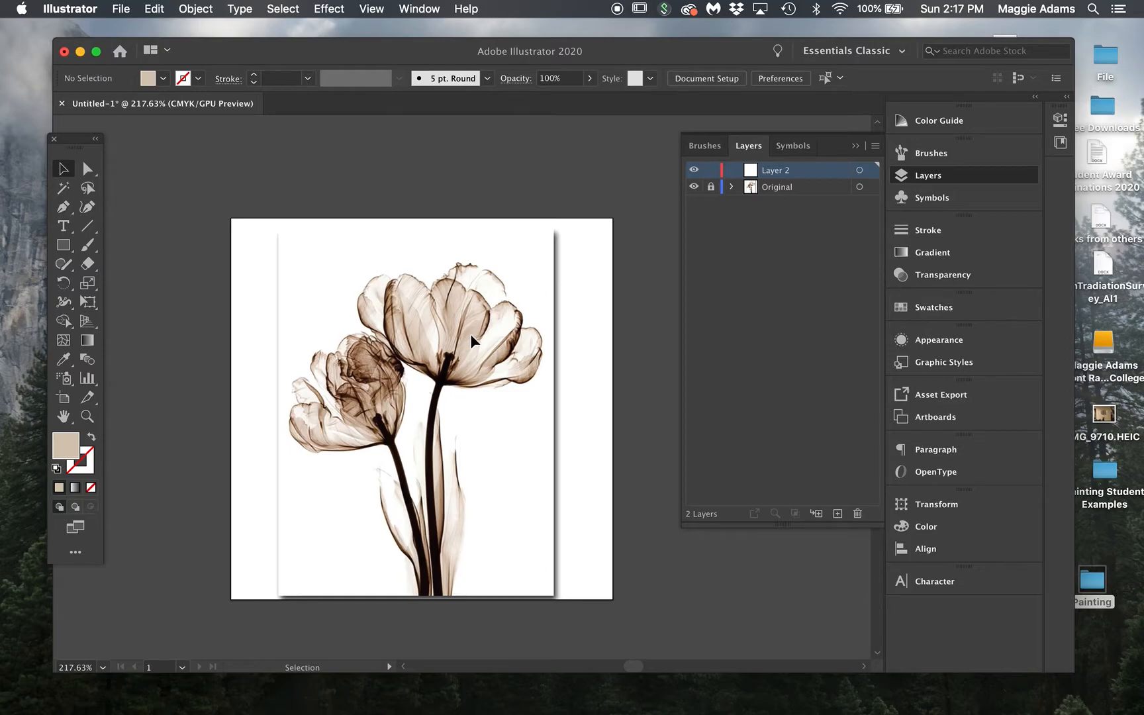
{"action": "left_click", "coordinate": [695, 188]}
{"action": "left_click", "coordinate": [696, 188]}
{"action": "left_click", "coordinate": [696, 189]}
{"action": "left_click", "coordinate": [694, 187]}
Step: Open and enlarge the Brushes panel, and open the Artistic_ChalkCharcoalPencil brush library, enlarged and placed beside it
{"action": "left_click", "coordinate": [957, 152]}
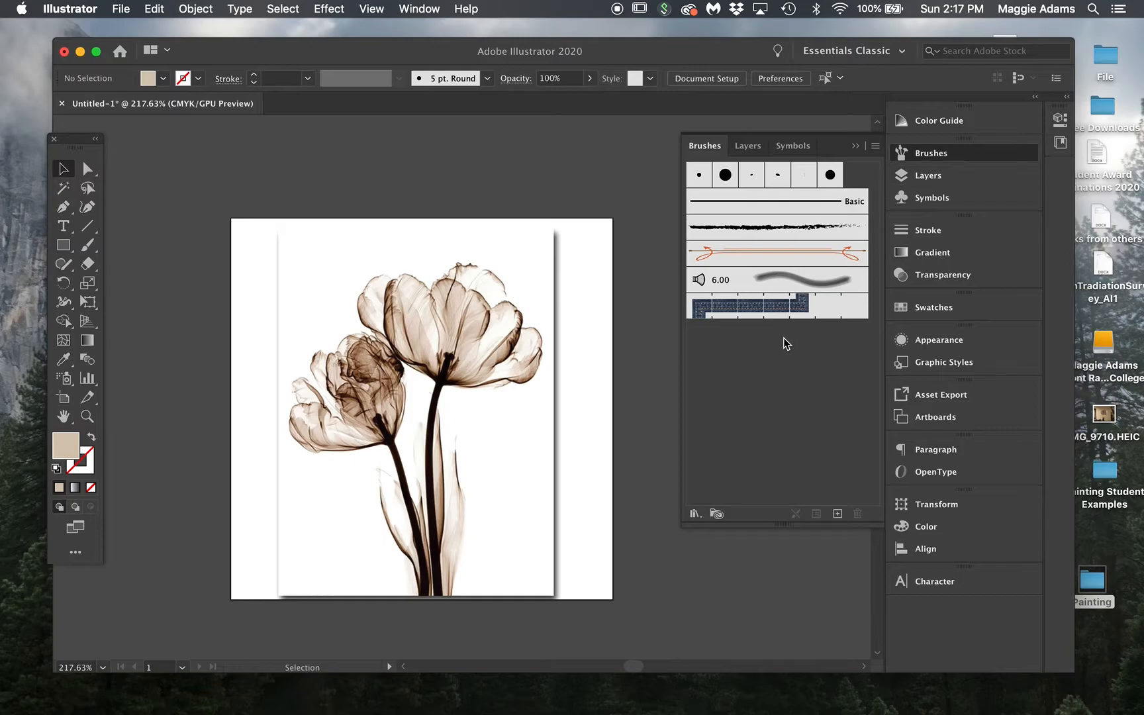
{"action": "left_click_drag", "start_coordinate": [777, 527], "coordinate": [775, 554]}
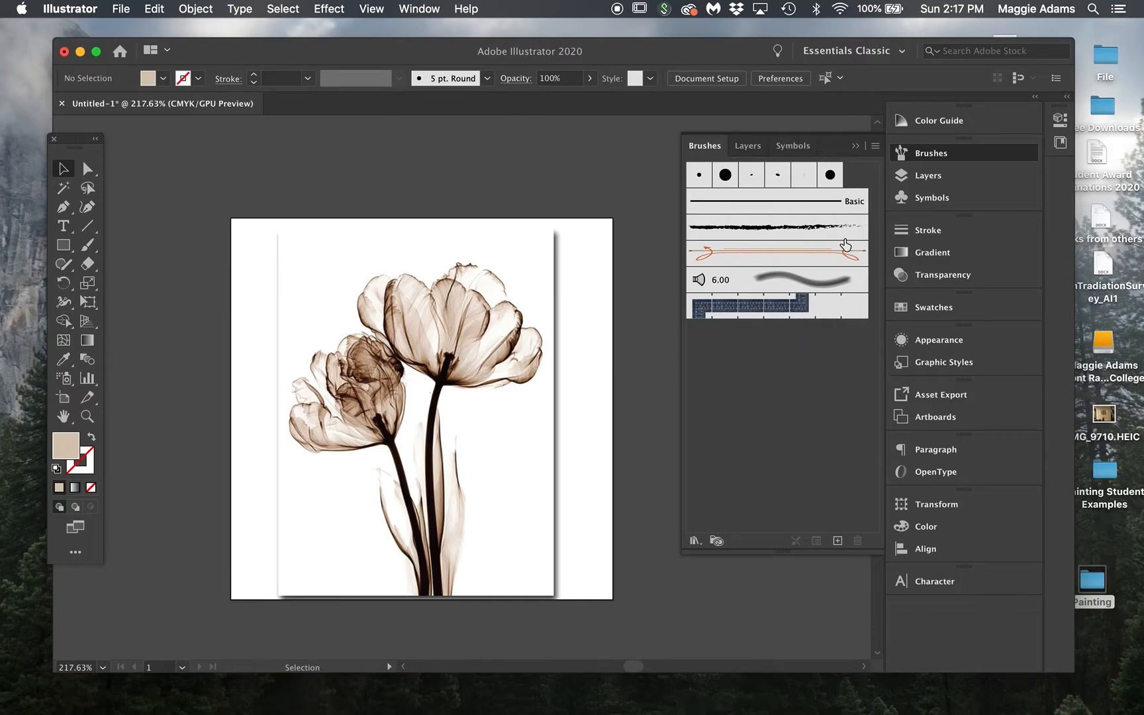
{"action": "left_click", "coordinate": [874, 146]}
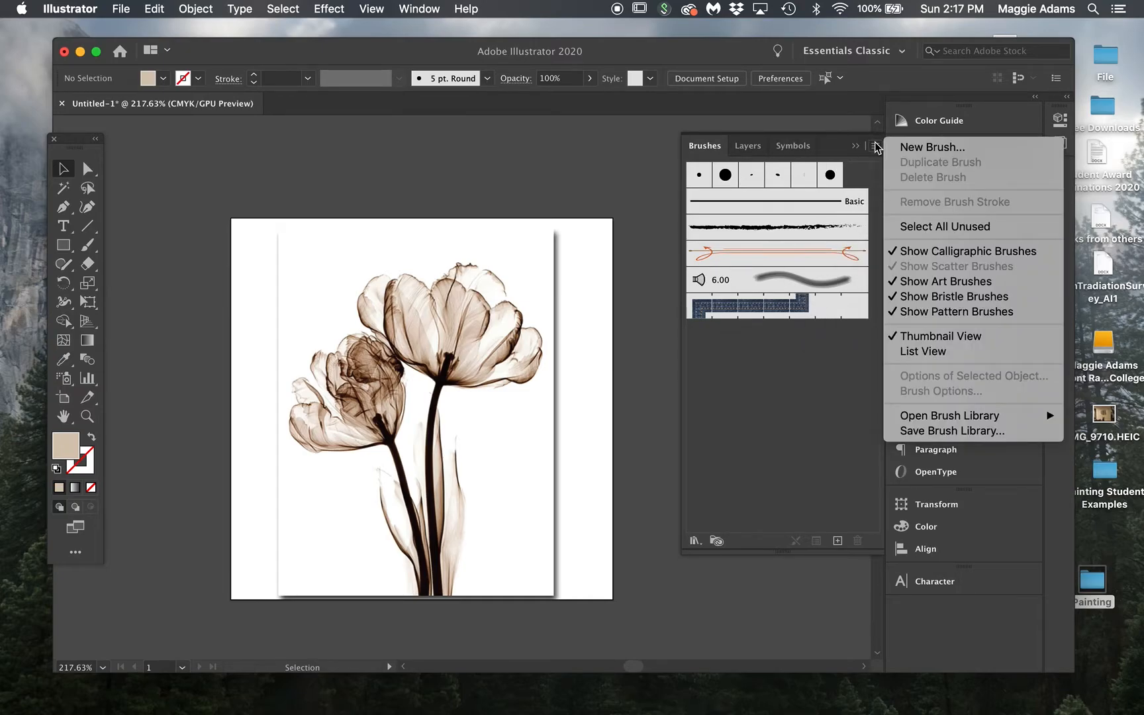
{"action": "mouse_move", "coordinate": [951, 420]}
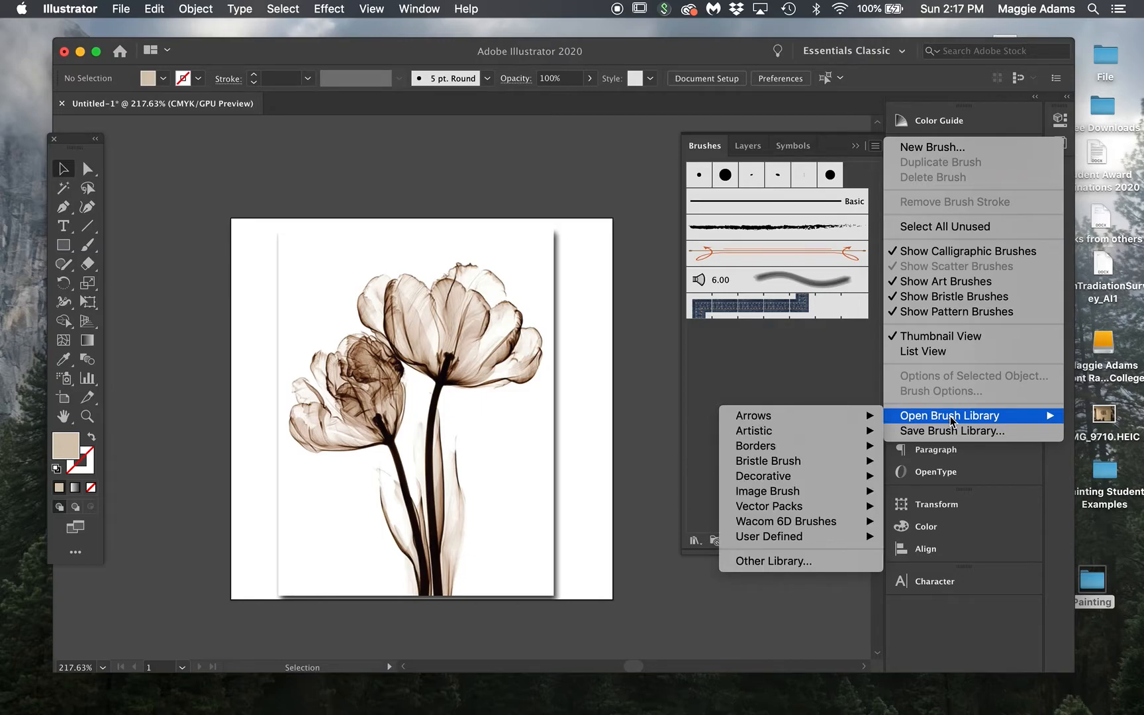
{"action": "mouse_move", "coordinate": [819, 430]}
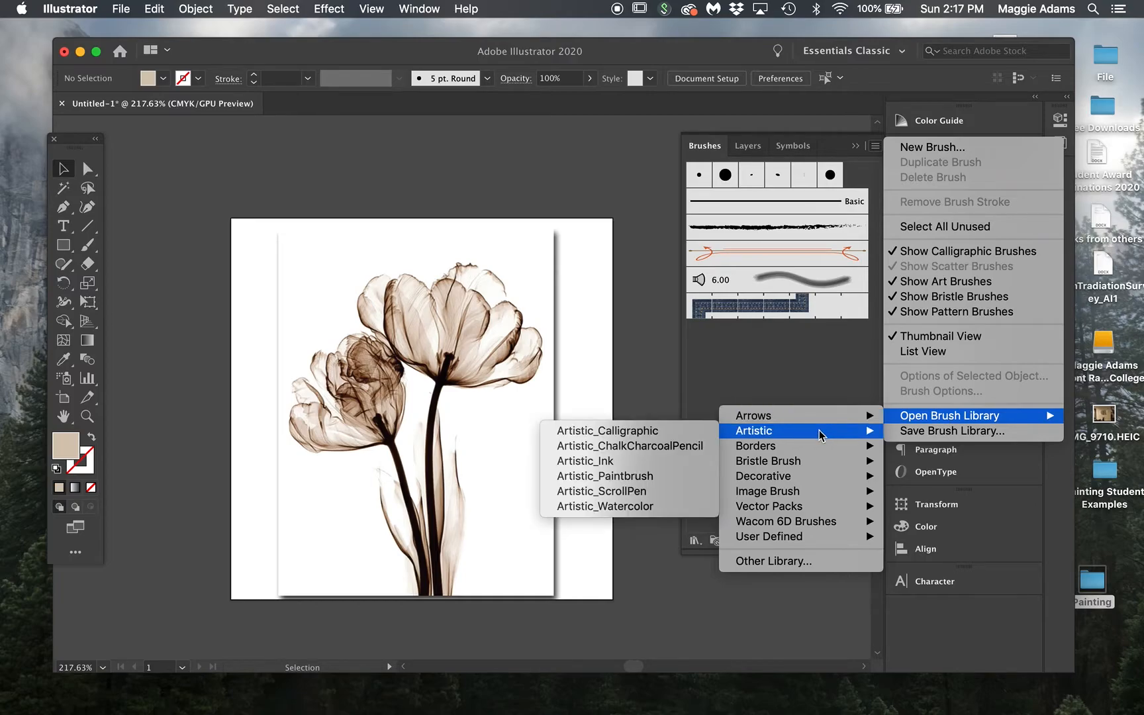
{"action": "left_click", "coordinate": [653, 447]}
{"action": "left_click_drag", "start_coordinate": [626, 447], "coordinate": [617, 638]}
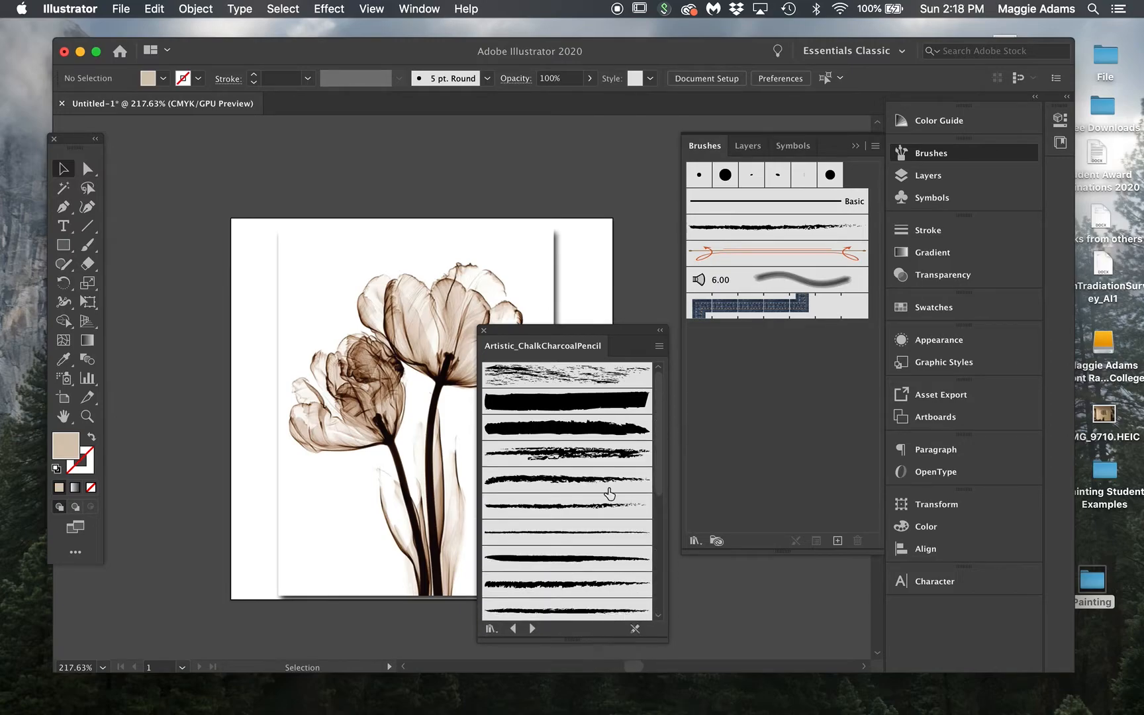
{"action": "left_click_drag", "start_coordinate": [588, 326], "coordinate": [601, 263]}
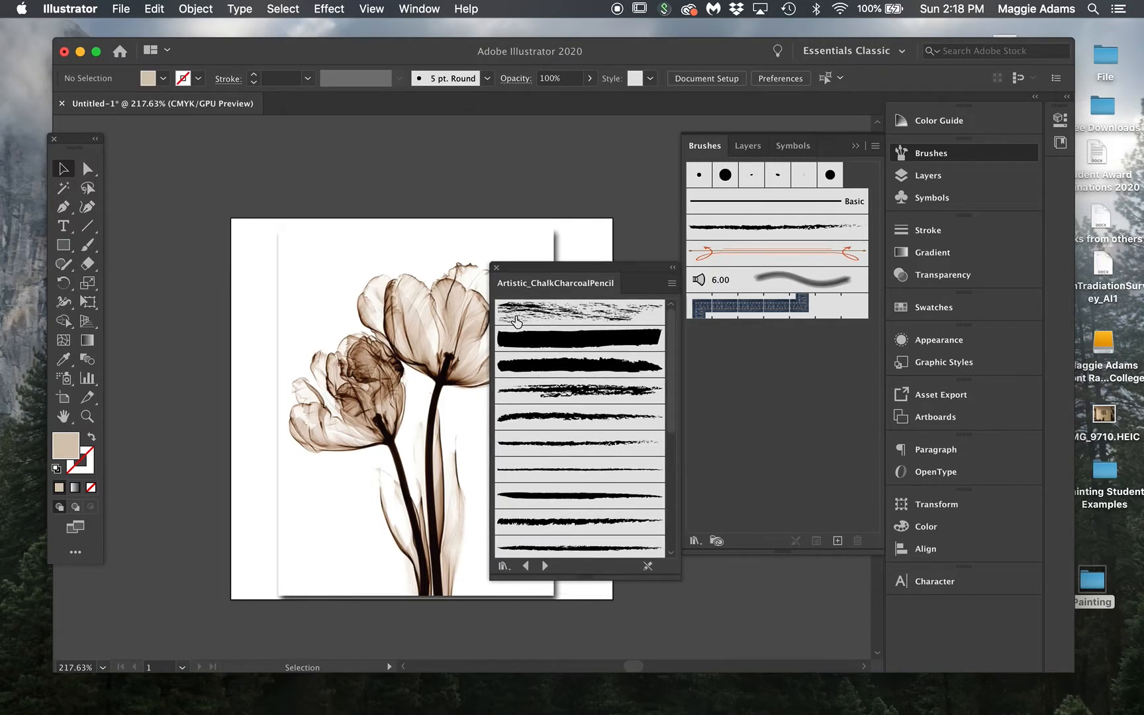
Step: Add the library's first, scribbled brush and the Chalk - Round brush to the document's brushes
{"action": "left_click", "coordinate": [525, 316]}
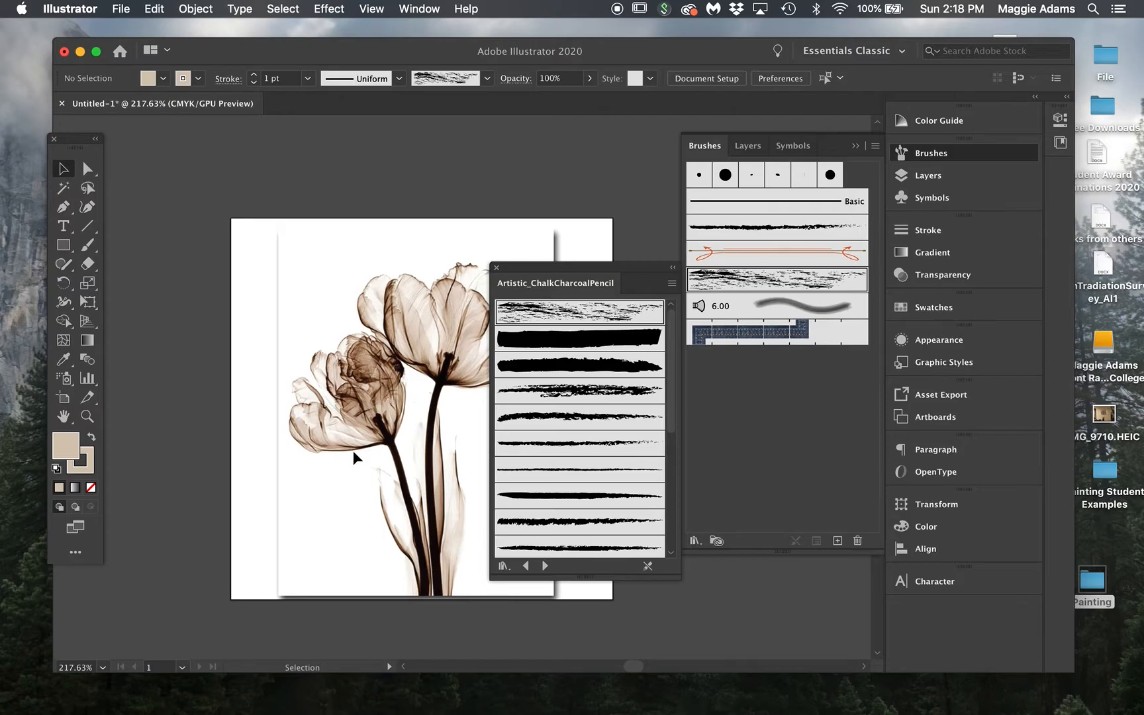
{"action": "scroll", "coordinate": [392, 460], "scroll_direction": "right", "scroll_amount": 5}
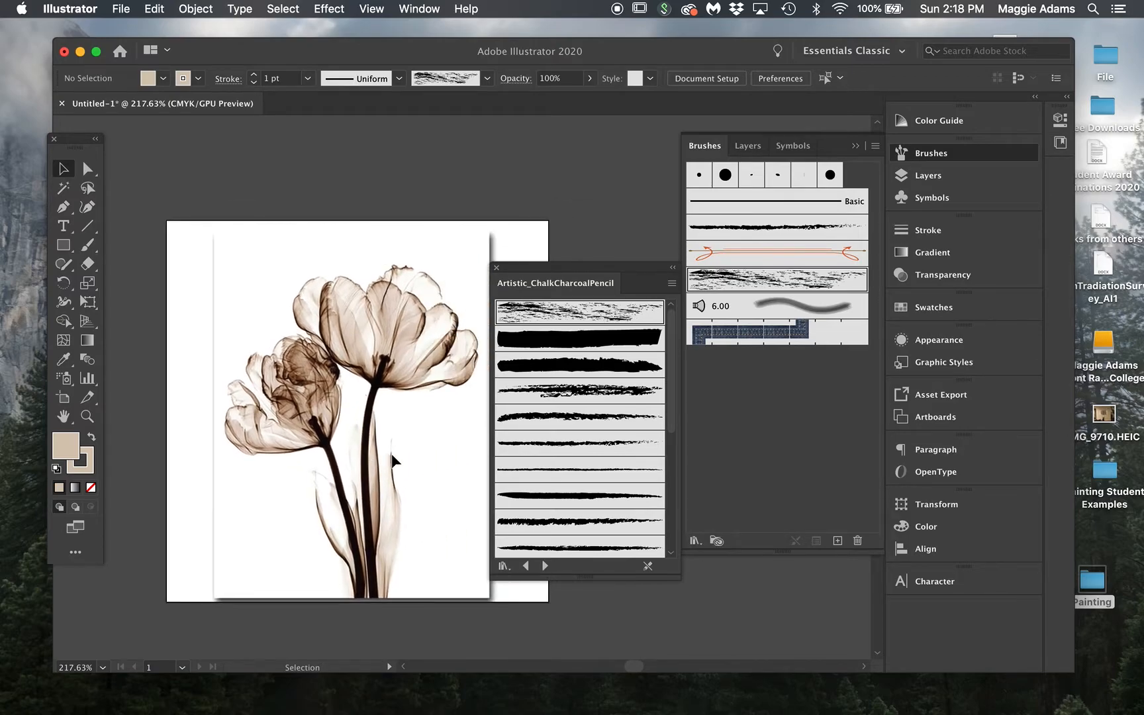
{"action": "scroll", "coordinate": [392, 456], "scroll_direction": "right", "scroll_amount": 2}
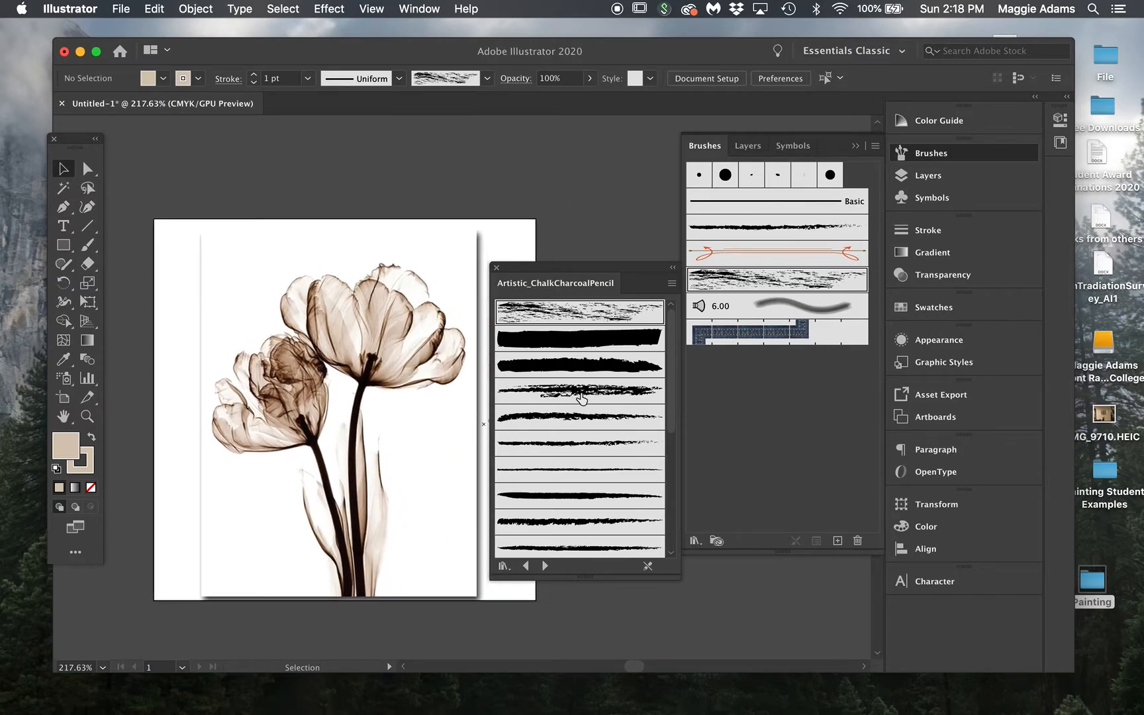
{"action": "scroll", "coordinate": [581, 395], "scroll_direction": "down", "scroll_amount": 3}
{"action": "scroll", "coordinate": [582, 395], "scroll_direction": "up", "scroll_amount": 3}
{"action": "left_click", "coordinate": [611, 372]}
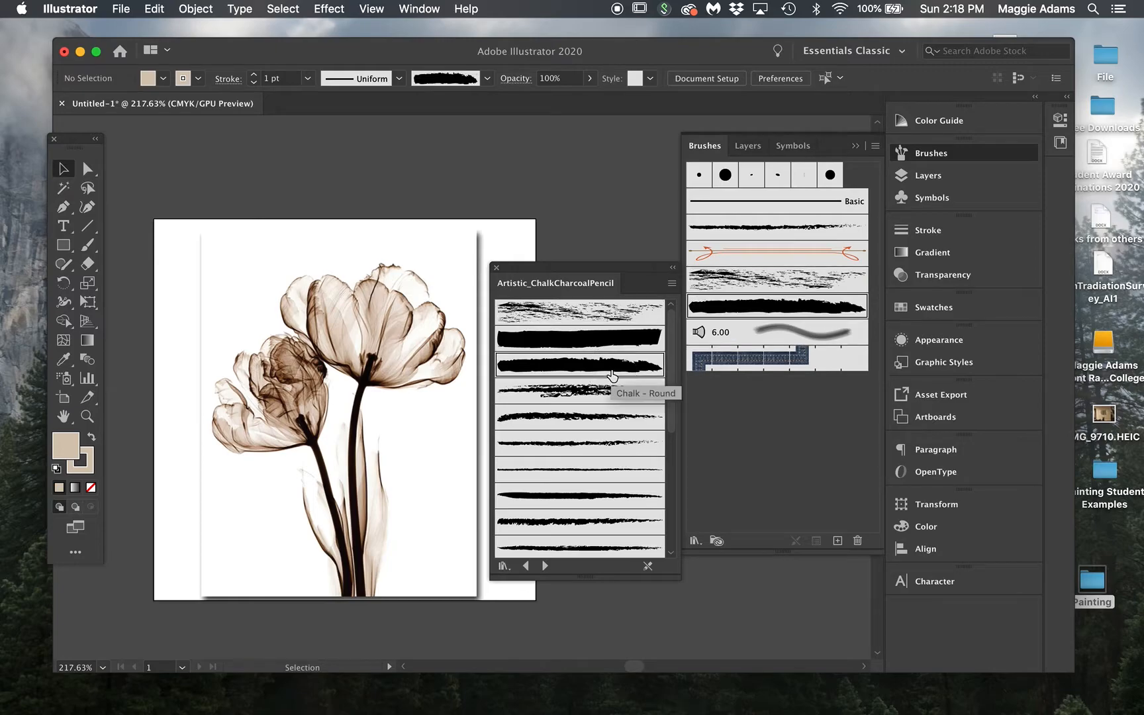
Step: Load the Artistic_Ink brush library and add Dry Ink 1, the two grey strokes above it, and the topmost grey tapered brush
{"action": "scroll", "coordinate": [588, 470], "scroll_direction": "down", "scroll_amount": 5}
{"action": "scroll", "coordinate": [588, 466], "scroll_direction": "up", "scroll_amount": 4}
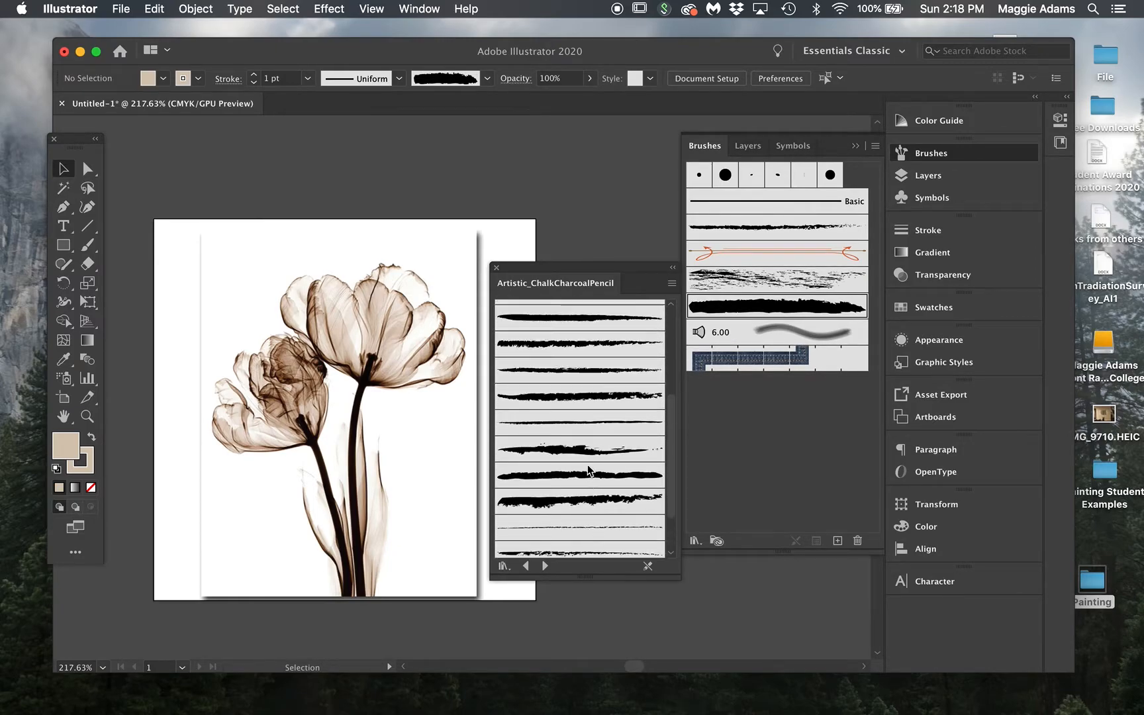
{"action": "scroll", "coordinate": [588, 467], "scroll_direction": "down", "scroll_amount": 4}
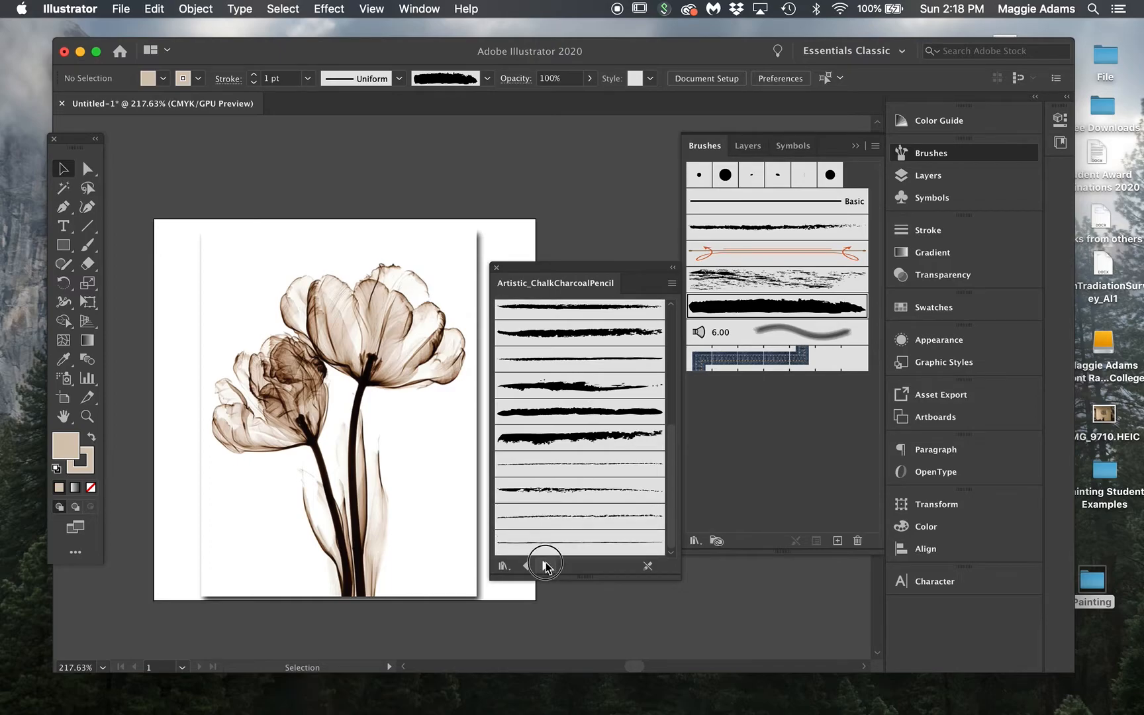
{"action": "left_click", "coordinate": [545, 566]}
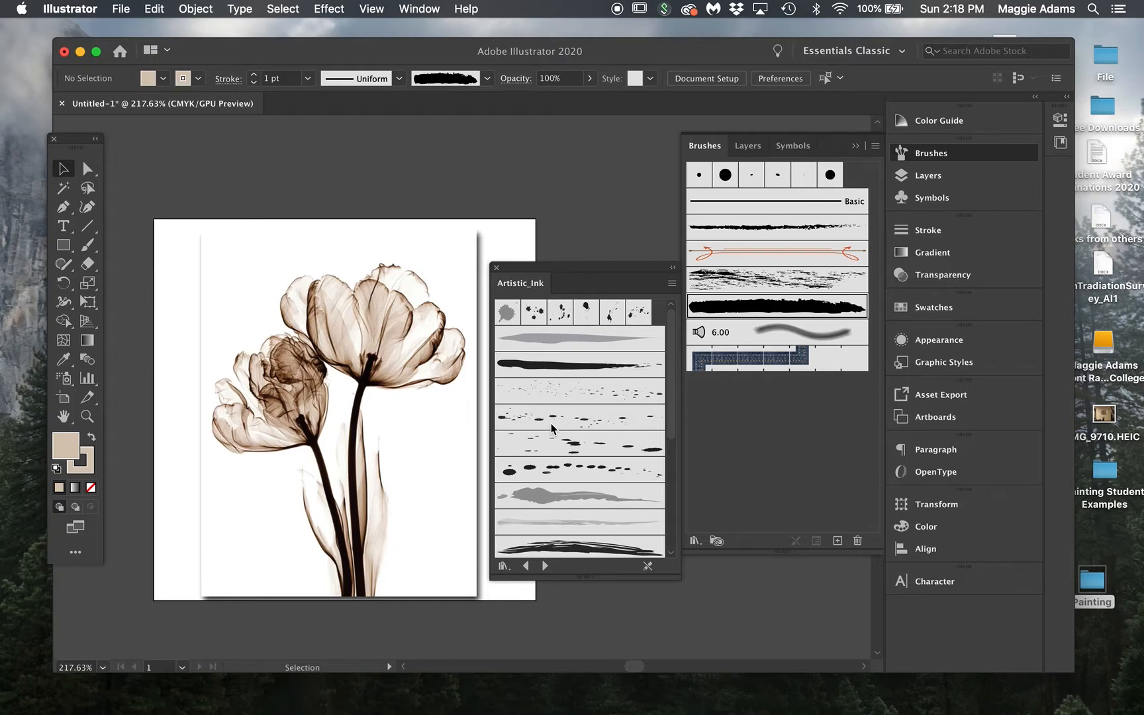
{"action": "left_click", "coordinate": [559, 493]}
{"action": "left_click", "coordinate": [558, 524]}
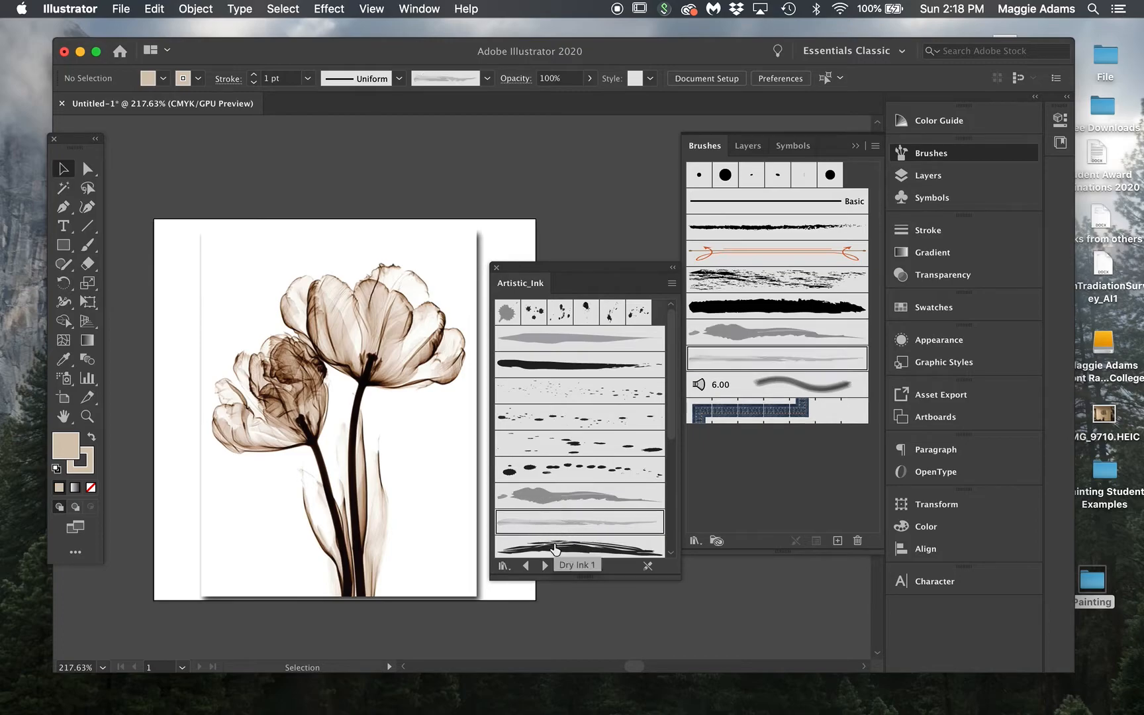
{"action": "left_click", "coordinate": [555, 549]}
{"action": "scroll", "coordinate": [572, 490], "scroll_direction": "down", "scroll_amount": 2}
{"action": "scroll", "coordinate": [572, 491], "scroll_direction": "down", "scroll_amount": 5}
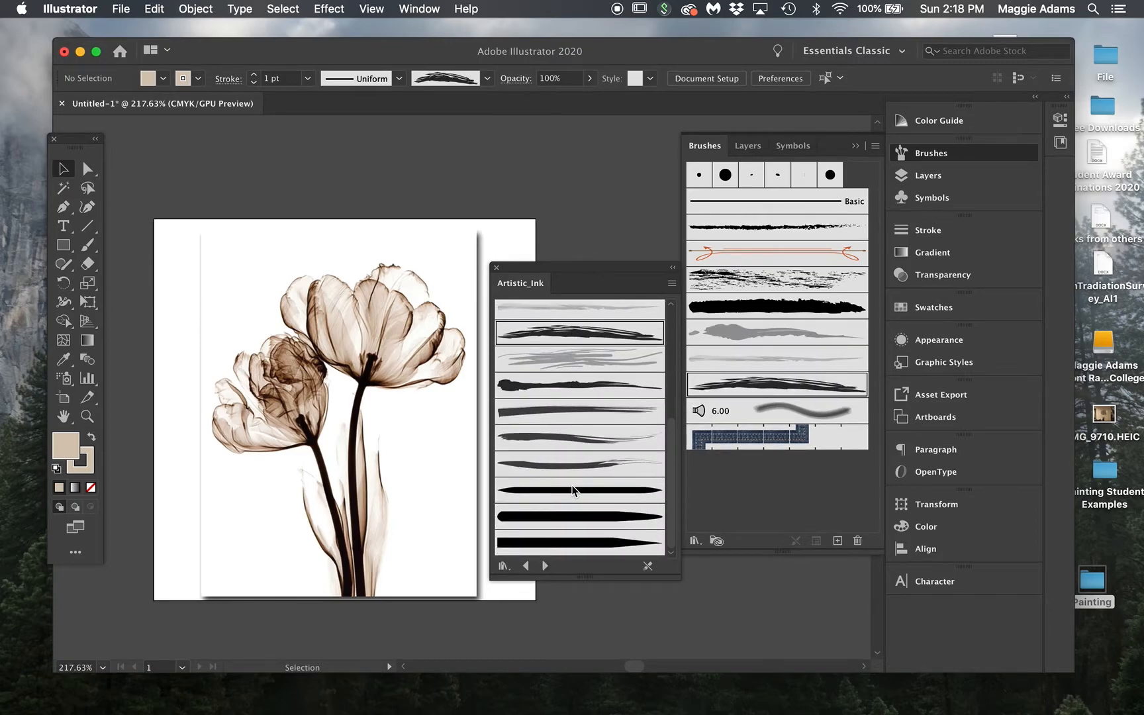
{"action": "scroll", "coordinate": [572, 491], "scroll_direction": "up", "scroll_amount": 7}
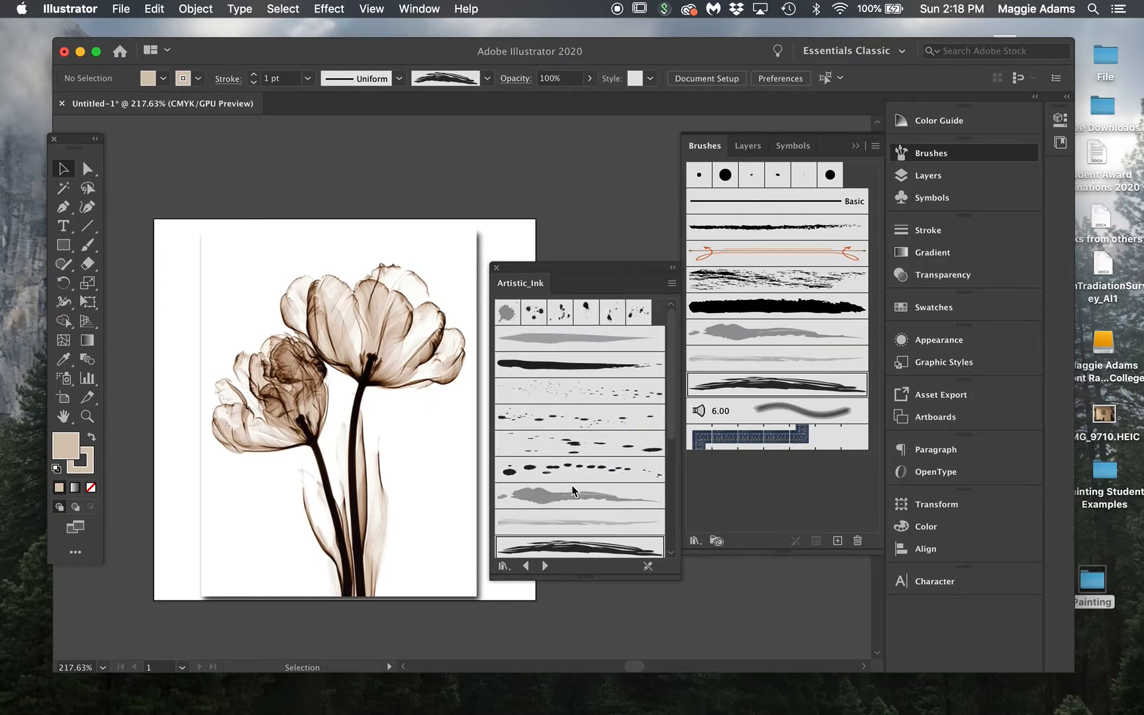
{"action": "left_click", "coordinate": [576, 340]}
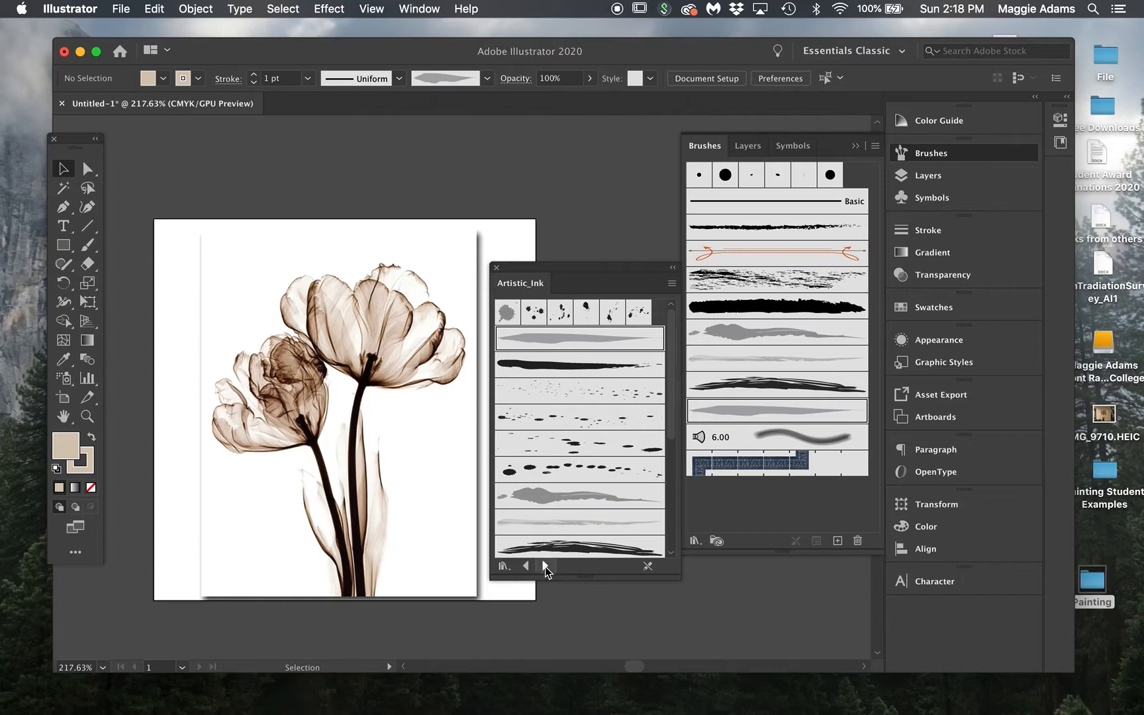
Step: Add the grey dry-brush stroke from the Artistic_Paintbrush library and Light Wash - Thick from the Artistic_Watercolor library
{"action": "left_click", "coordinate": [545, 567]}
{"action": "scroll", "coordinate": [551, 441], "scroll_direction": "down", "scroll_amount": 5}
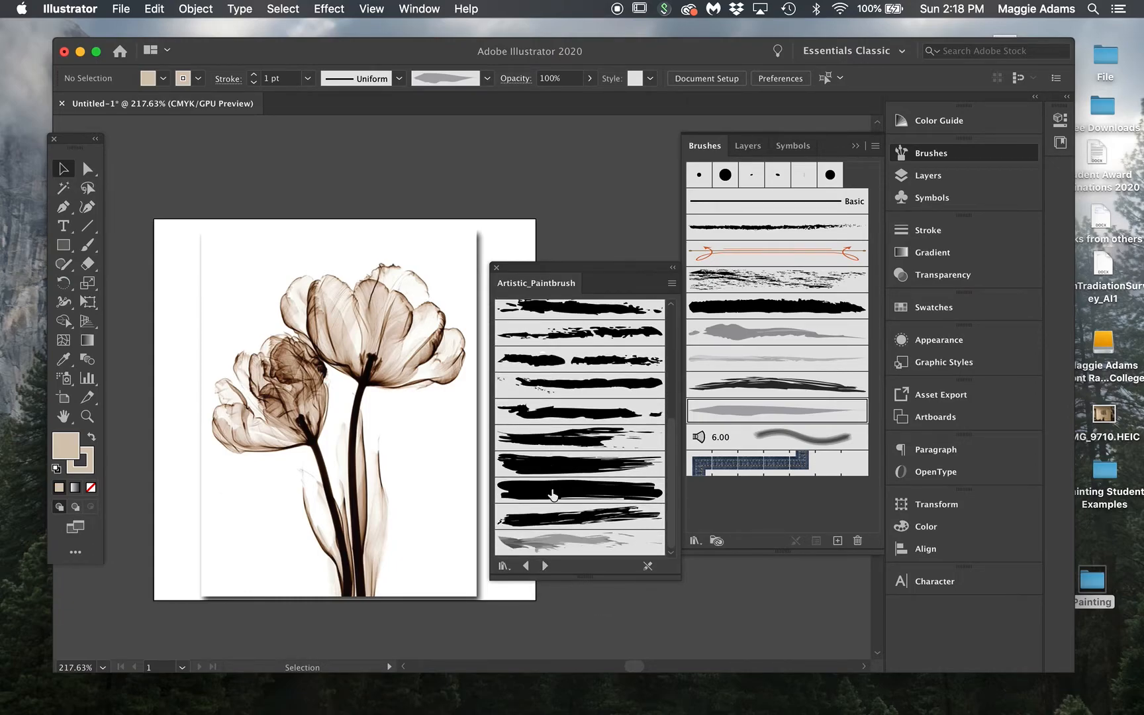
{"action": "left_click", "coordinate": [554, 542]}
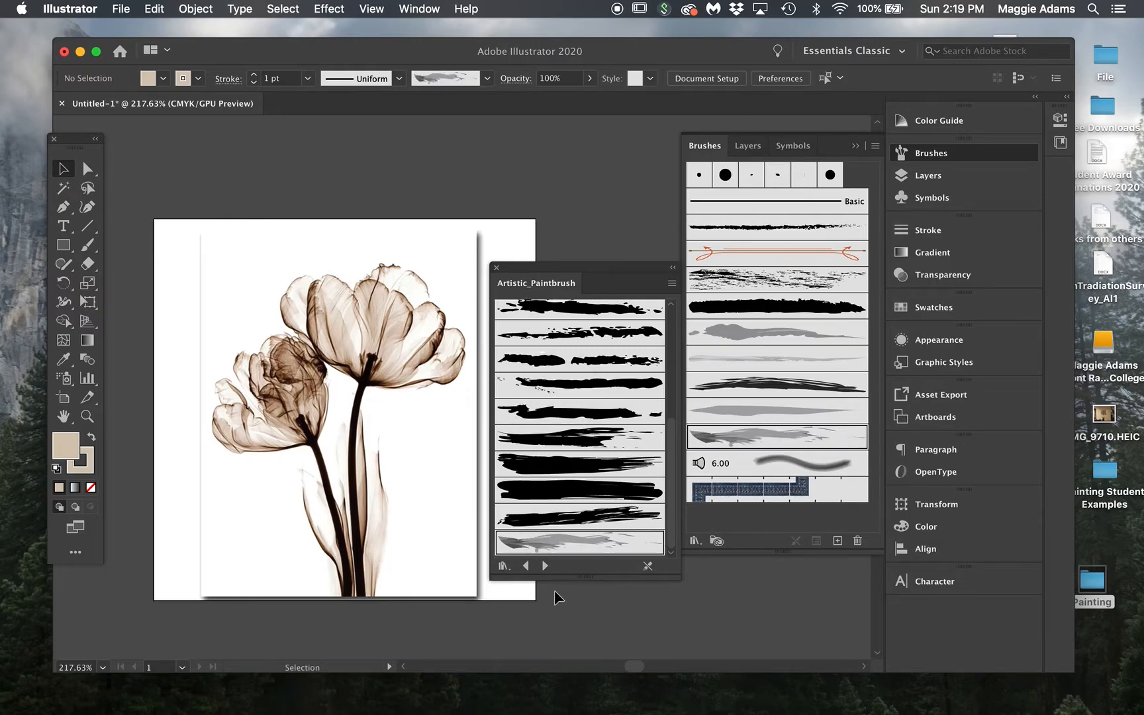
{"action": "left_click", "coordinate": [545, 565]}
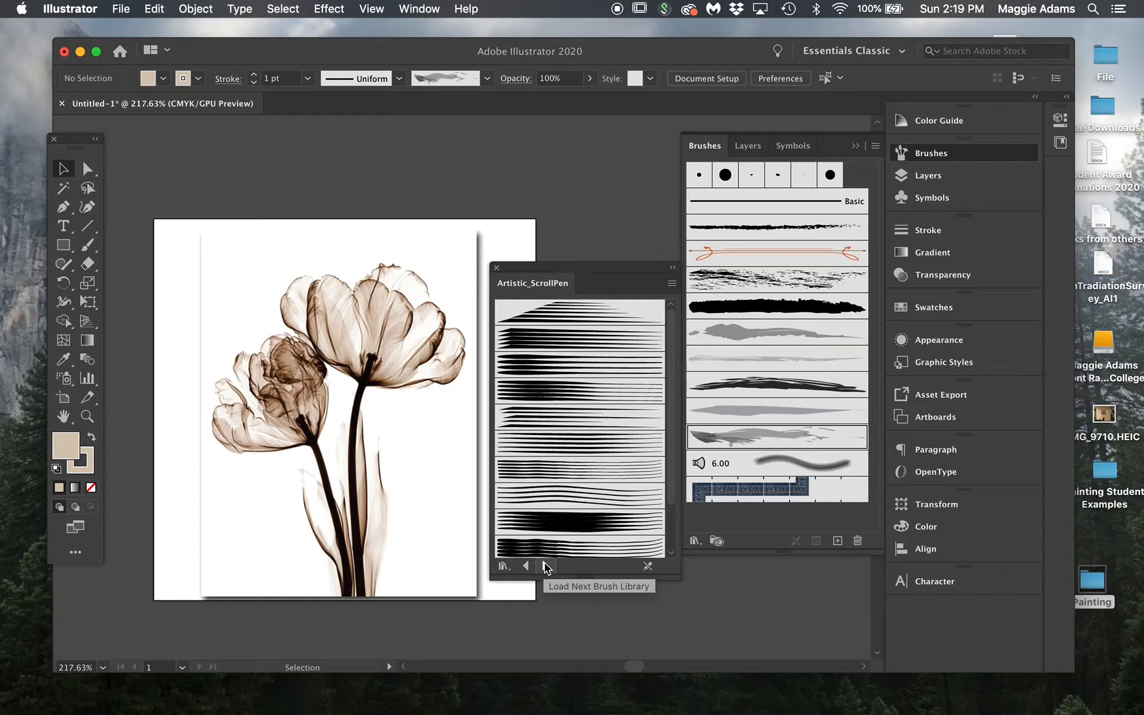
{"action": "left_click", "coordinate": [544, 565]}
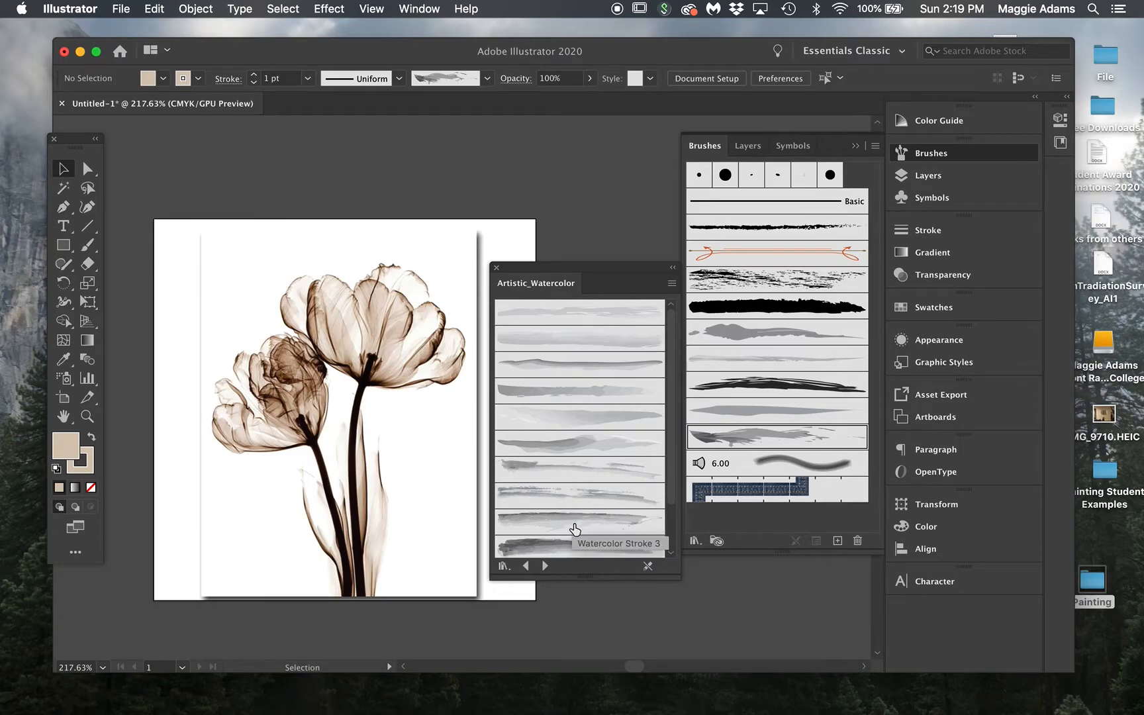
{"action": "left_click", "coordinate": [586, 337]}
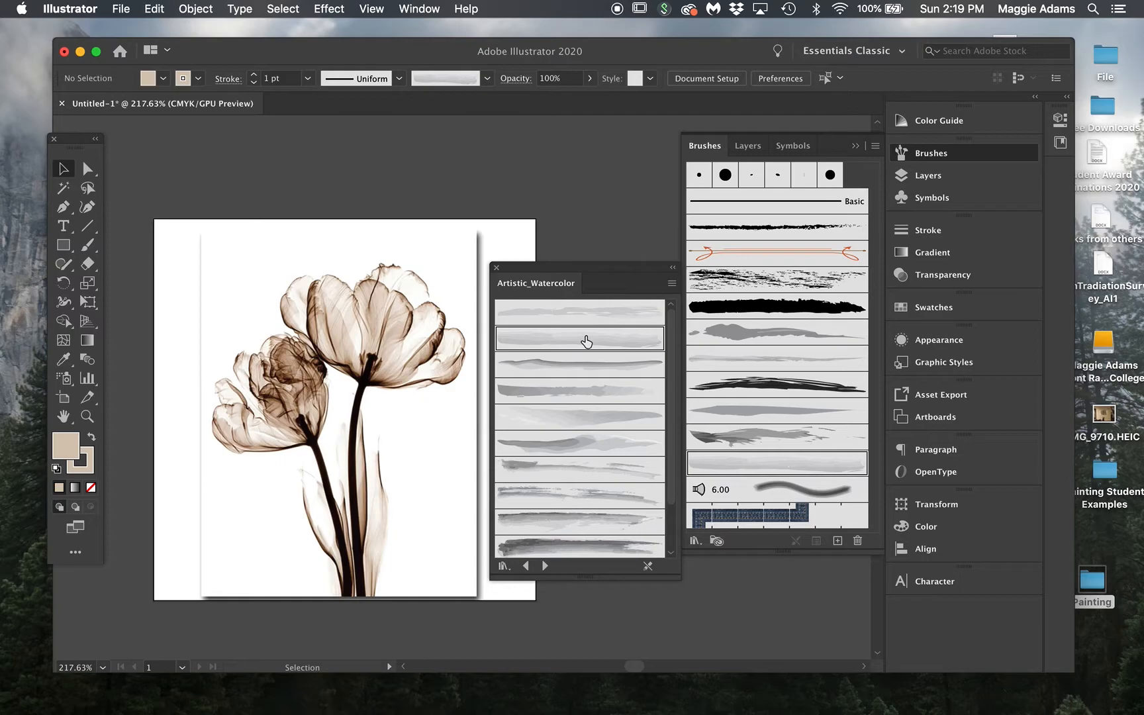
Step: Advance through the brush libraries to Grunge brushes vector pack and add its sixth and first brushes to the document
{"action": "left_click", "coordinate": [545, 565]}
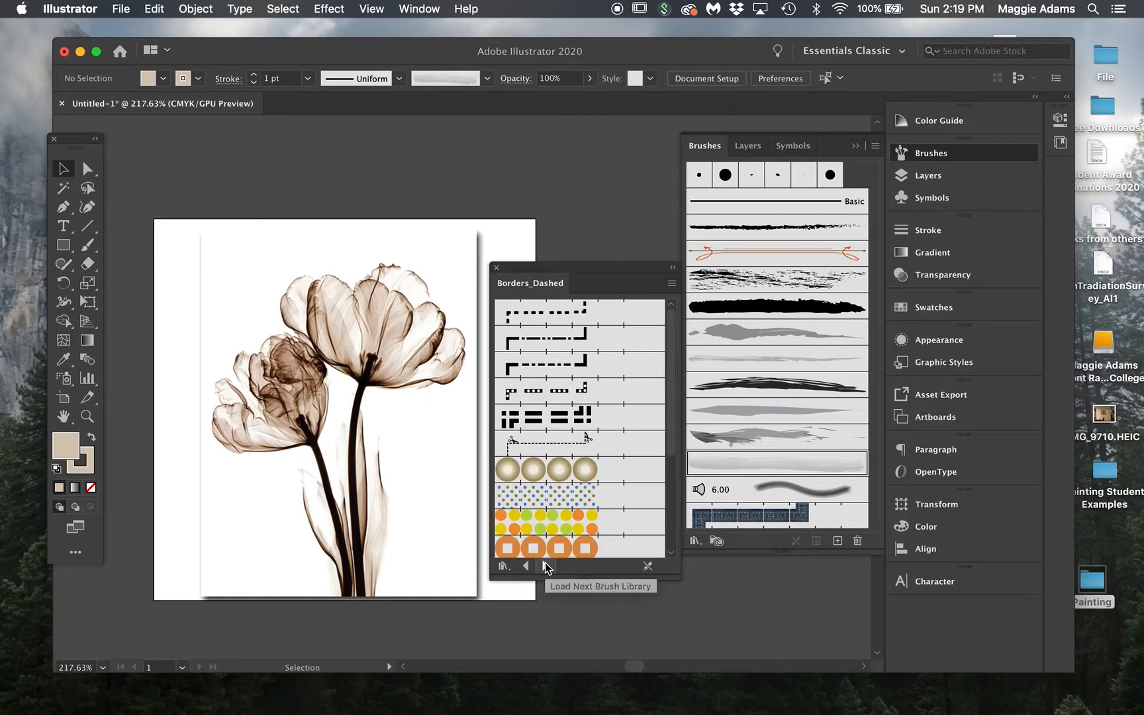
{"action": "left_click_drag", "start_coordinate": [830, 458], "coordinate": [812, 266]}
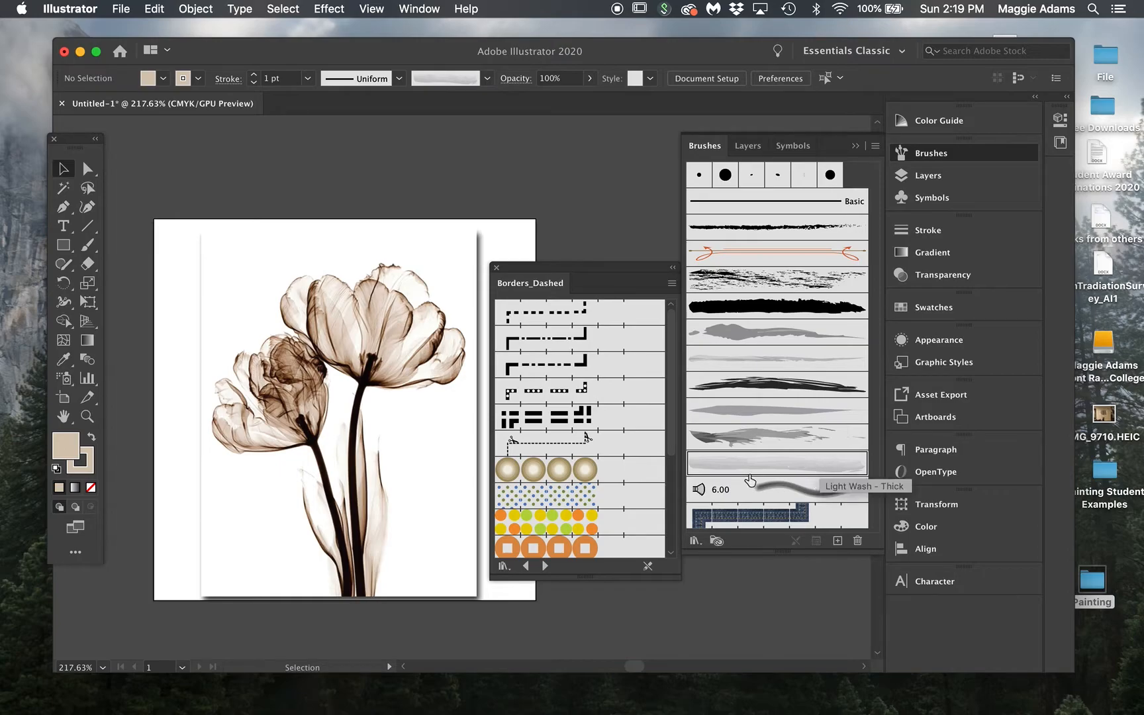
{"action": "left_click", "coordinate": [546, 564]}
{"action": "left_click", "coordinate": [546, 565]}
{"action": "left_click", "coordinate": [546, 564]}
{"action": "left_click", "coordinate": [546, 564]}
{"action": "left_click", "coordinate": [546, 565]}
{"action": "left_click", "coordinate": [546, 565]}
{"action": "left_click", "coordinate": [545, 565]}
{"action": "left_click", "coordinate": [545, 565]}
{"action": "left_click", "coordinate": [546, 565]}
{"action": "left_click", "coordinate": [546, 565]}
{"action": "left_click", "coordinate": [546, 565]}
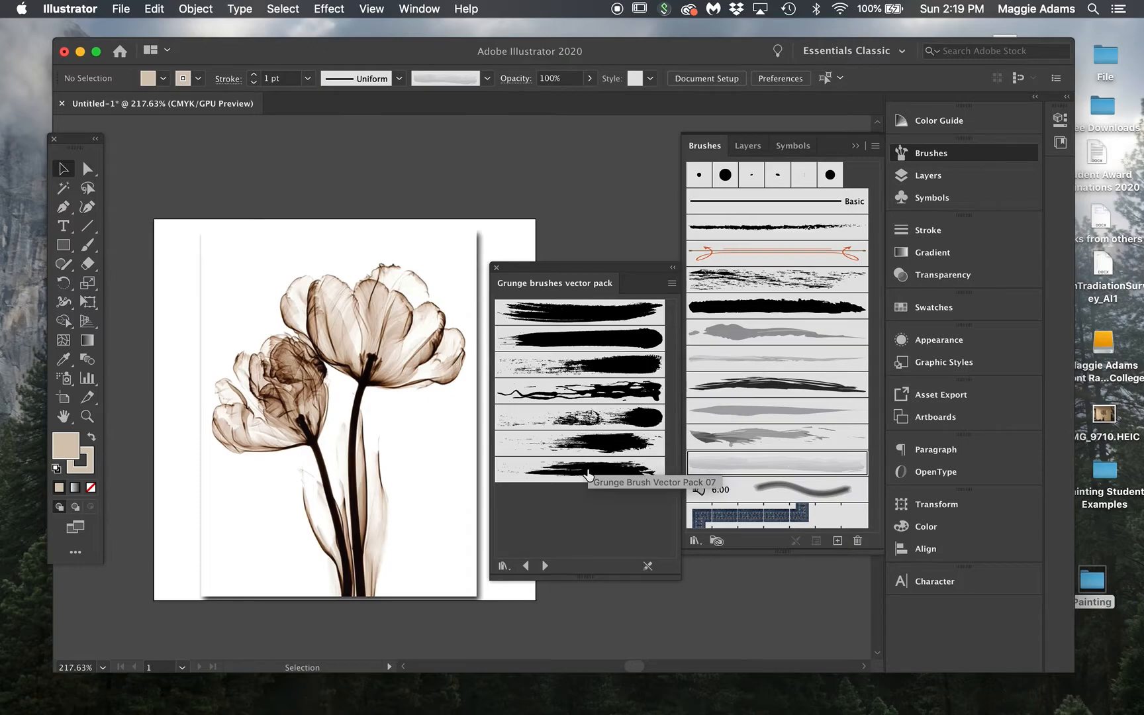
{"action": "left_click", "coordinate": [599, 441]}
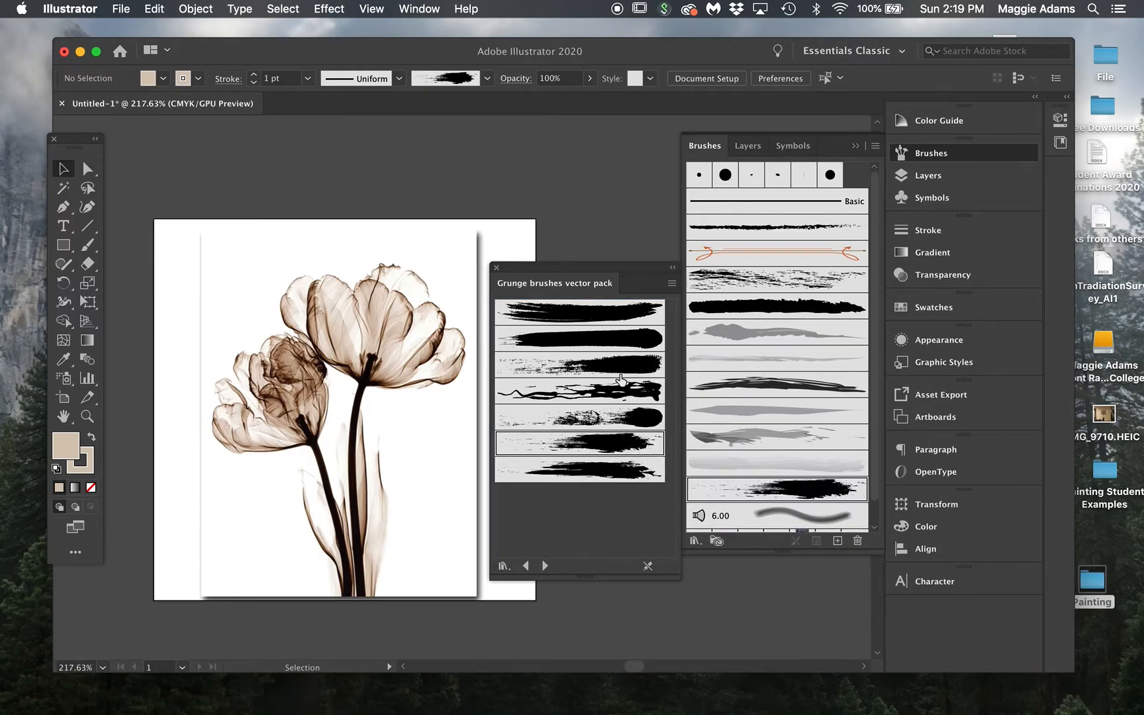
{"action": "left_click", "coordinate": [608, 318]}
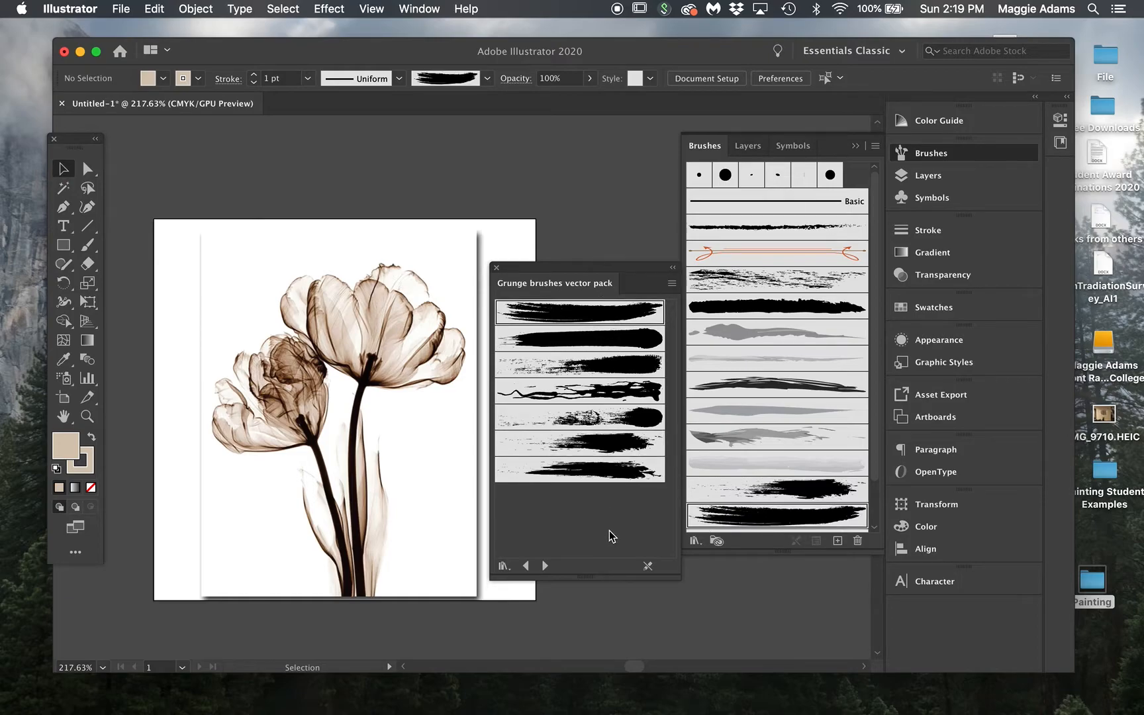
Step: Browse the following brush libraries as far as Hand Painted, and close the brush library
{"action": "left_click", "coordinate": [545, 566]}
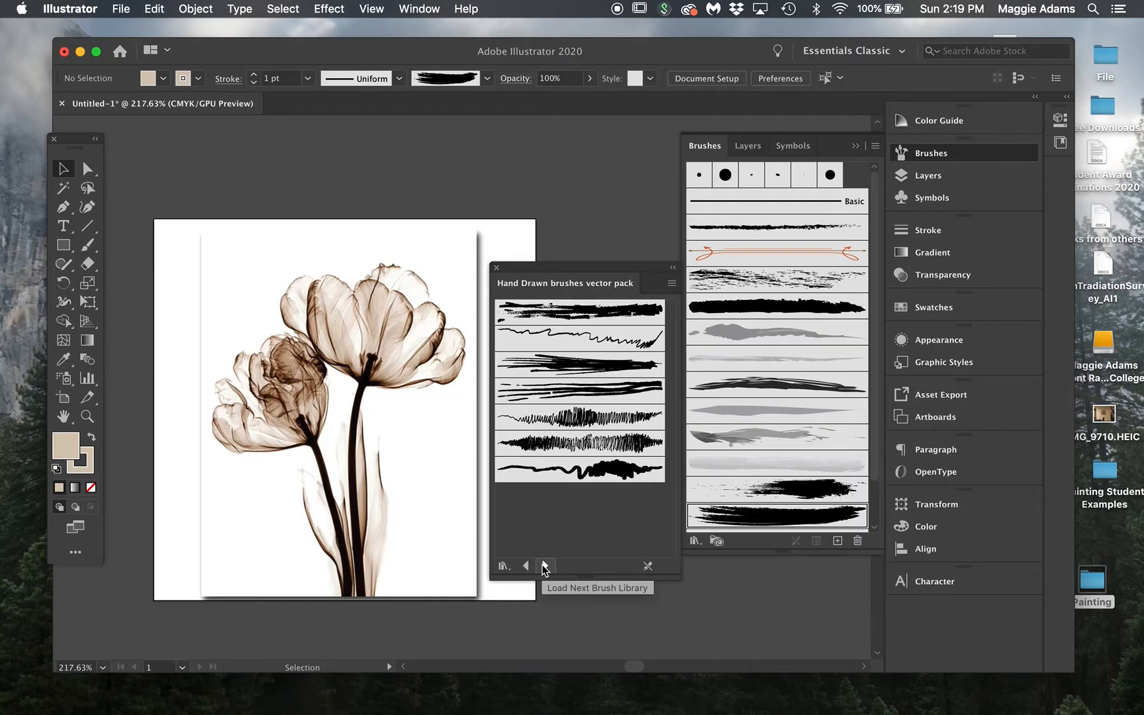
{"action": "left_click", "coordinate": [545, 566]}
{"action": "left_click", "coordinate": [544, 566]}
{"action": "left_click", "coordinate": [544, 567]}
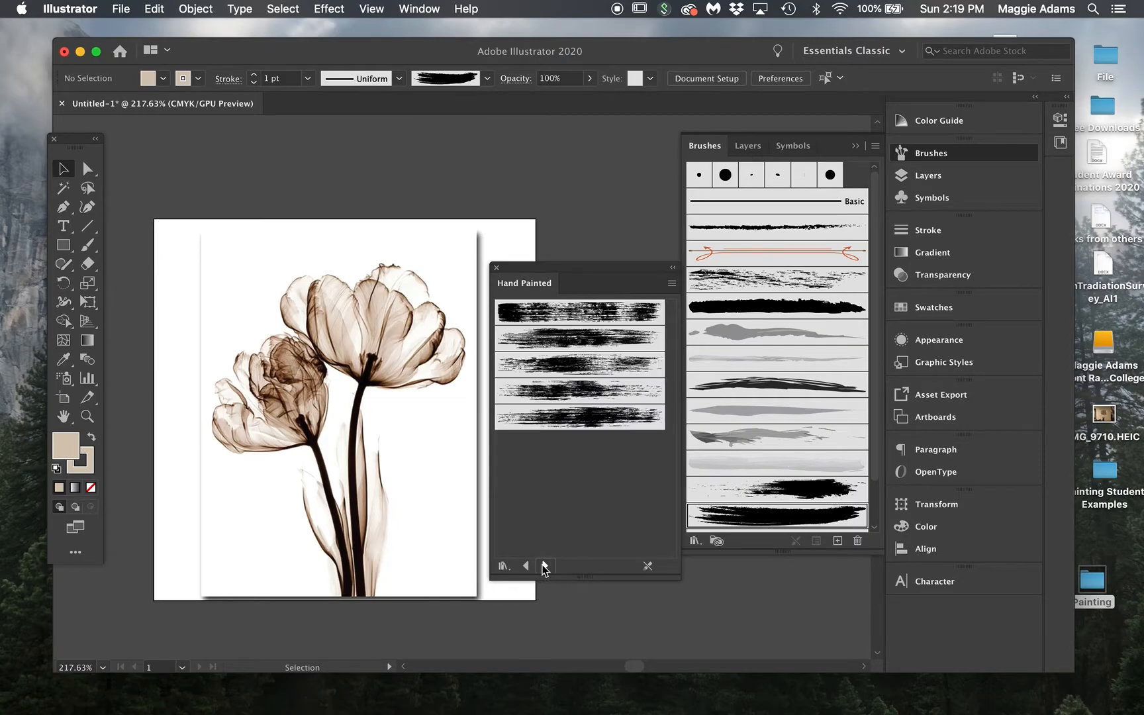
{"action": "left_click", "coordinate": [496, 267]}
Step: Lengthen the Brushes panel and delete the blue denim pattern brush and the orange ornamental brush
{"action": "left_click_drag", "start_coordinate": [805, 551], "coordinate": [805, 639]}
{"action": "left_click", "coordinate": [834, 579]}
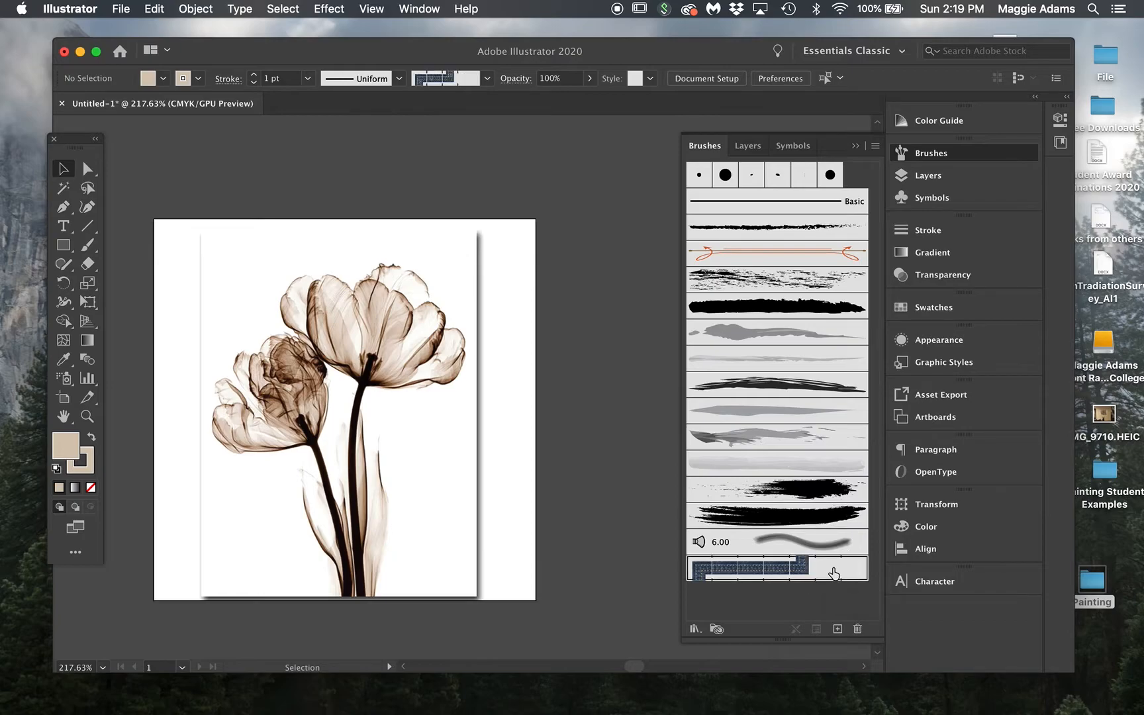
{"action": "left_click", "coordinate": [858, 630]}
{"action": "left_click", "coordinate": [620, 384]}
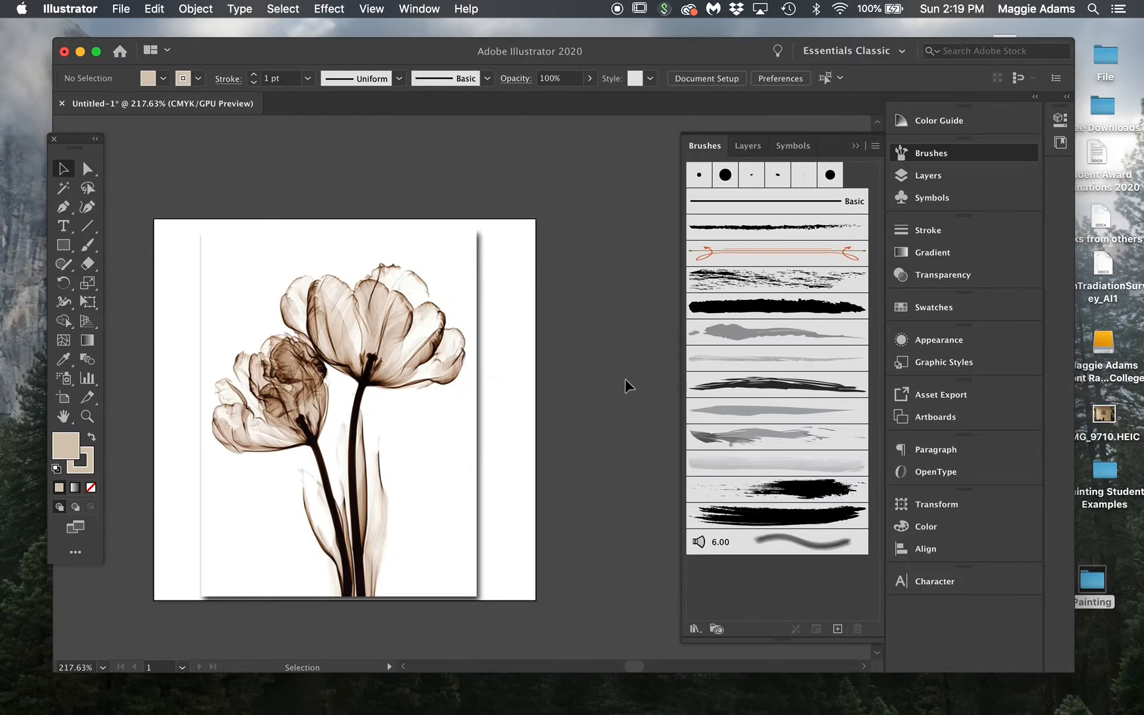
{"action": "left_click", "coordinate": [796, 257]}
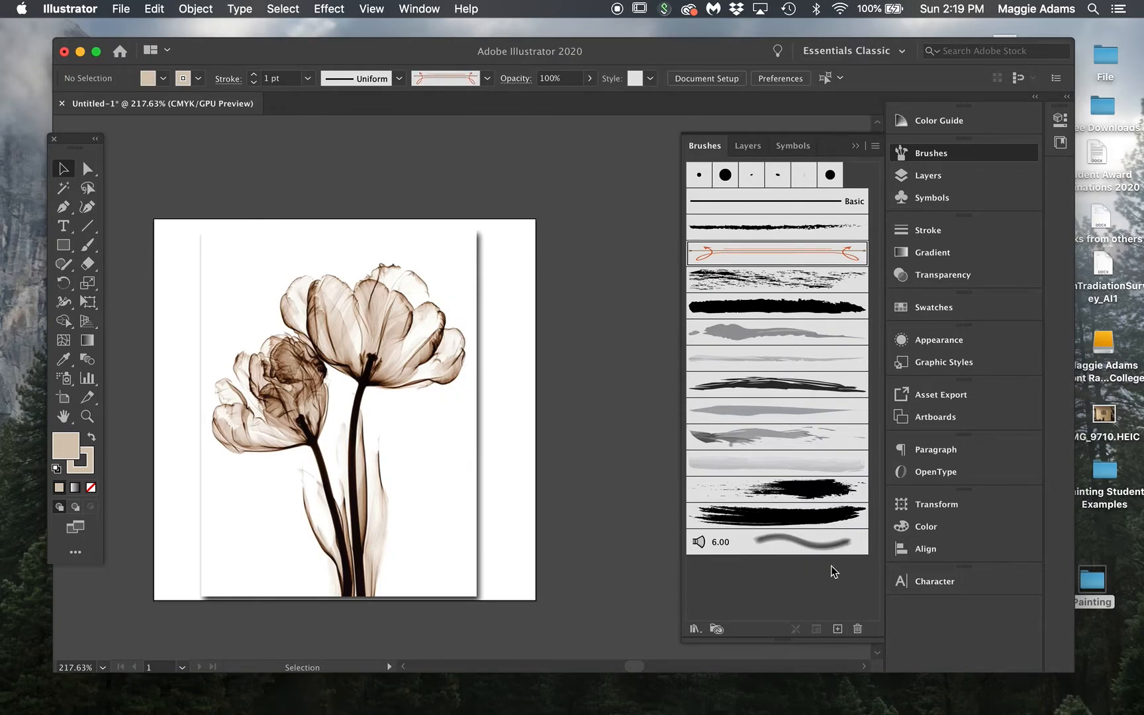
{"action": "left_click", "coordinate": [858, 629]}
{"action": "left_click", "coordinate": [609, 383]}
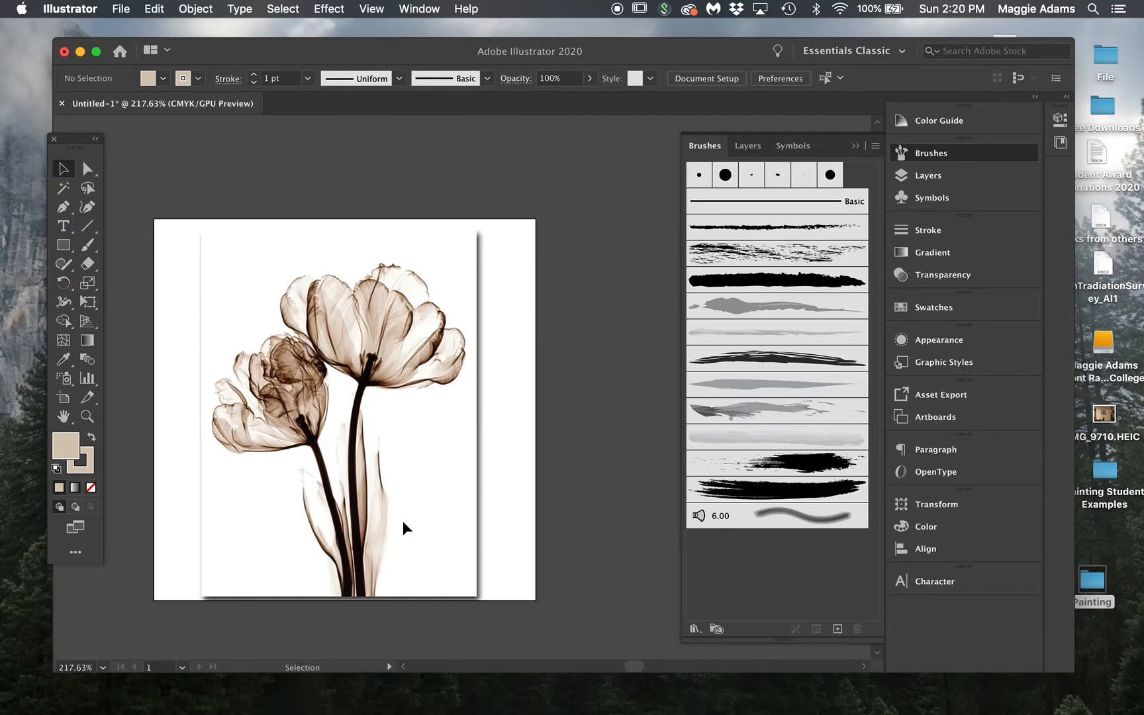
Step: Paint a long curved test stroke along the tulip photo's left edge on Layer 2 using the Light Wash - Thick brush
{"action": "left_click", "coordinate": [706, 451]}
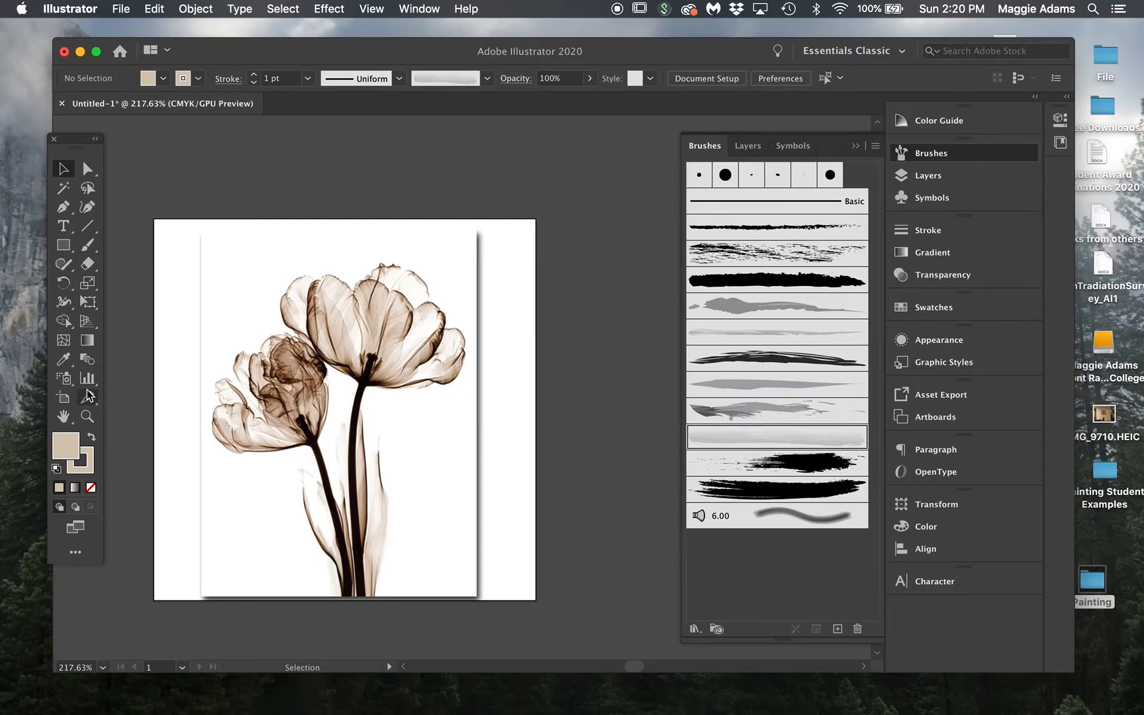
{"action": "left_click", "coordinate": [87, 244]}
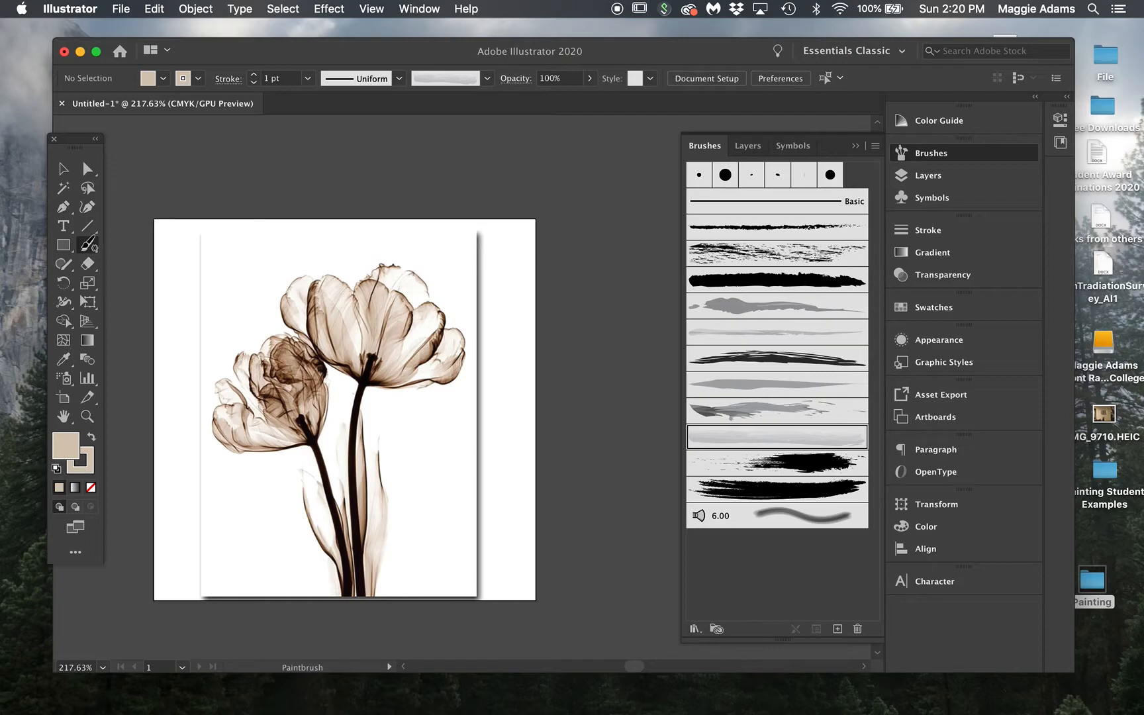
{"action": "left_click", "coordinate": [929, 176]}
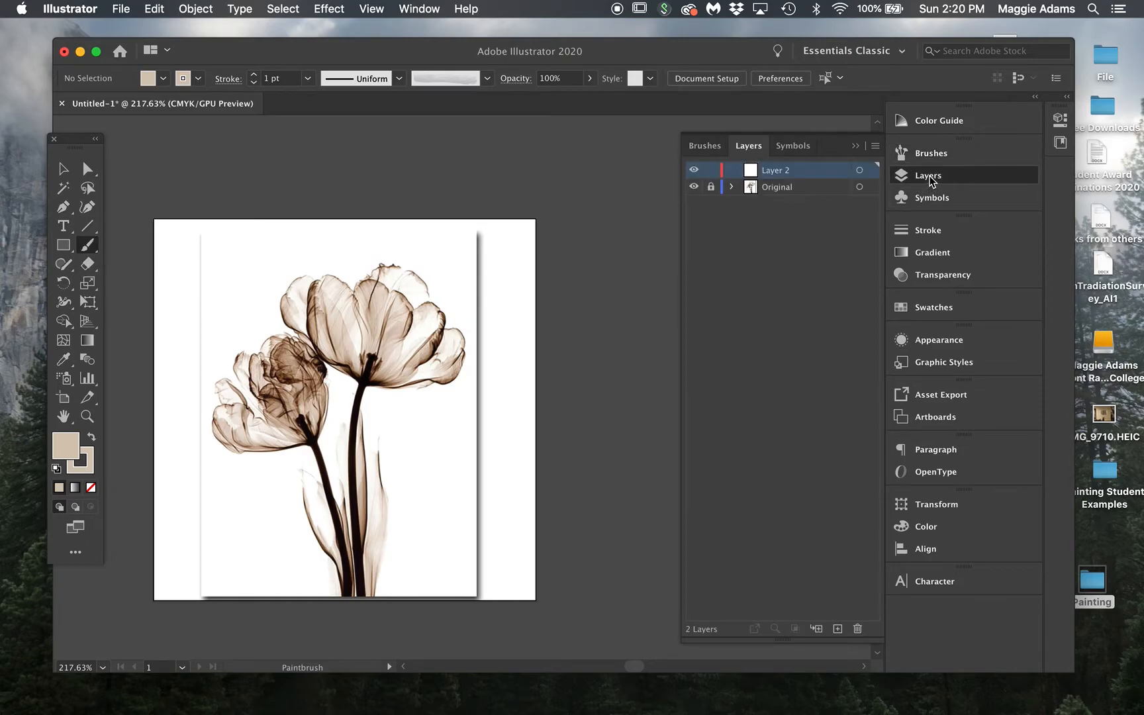
{"action": "left_click", "coordinate": [930, 177]}
{"action": "mouse_move", "coordinate": [192, 561]}
{"action": "left_mouse_down"}
{"action": "mouse_move", "coordinate": [192, 497]}
{"action": "mouse_move", "coordinate": [241, 295]}
{"action": "left_mouse_up"}
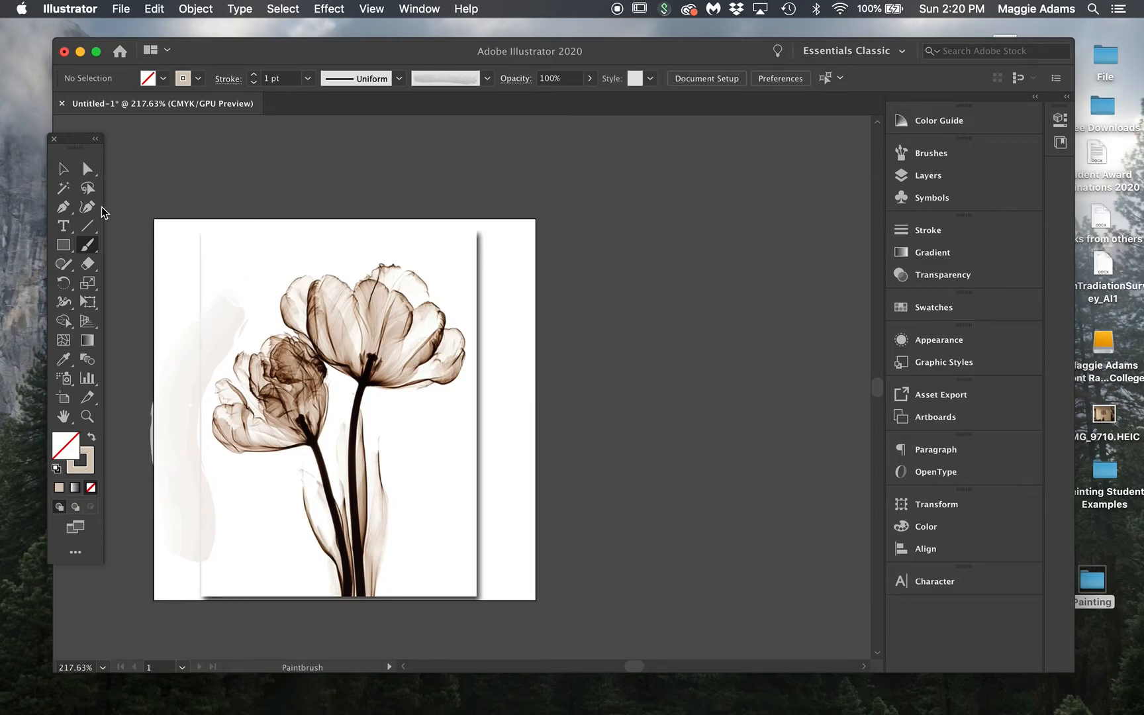
Step: Select the painted wash test stroke beside the tulips and delete it
{"action": "left_click", "coordinate": [63, 169]}
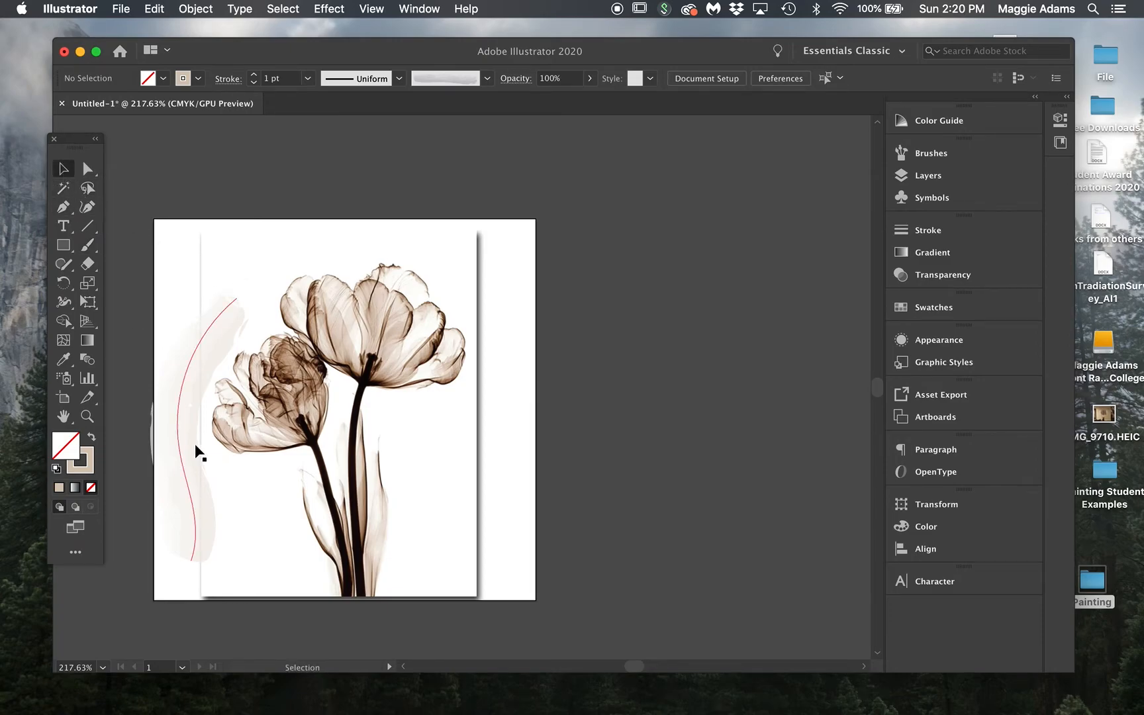
{"action": "left_click", "coordinate": [192, 508]}
{"action": "key", "text": "Delete"}
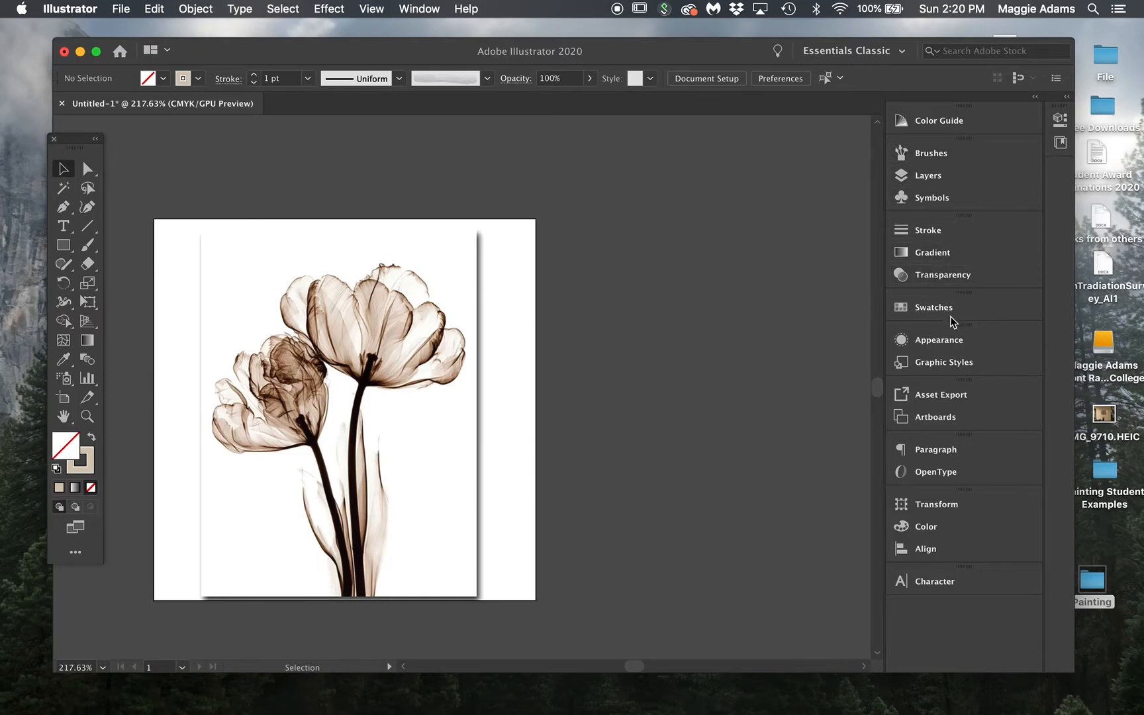
Step: Reopen the Artistic_Paintbrush brush library, lengthen its panel, and advance to the Artistic_Watercolor library
{"action": "left_click", "coordinate": [948, 152]}
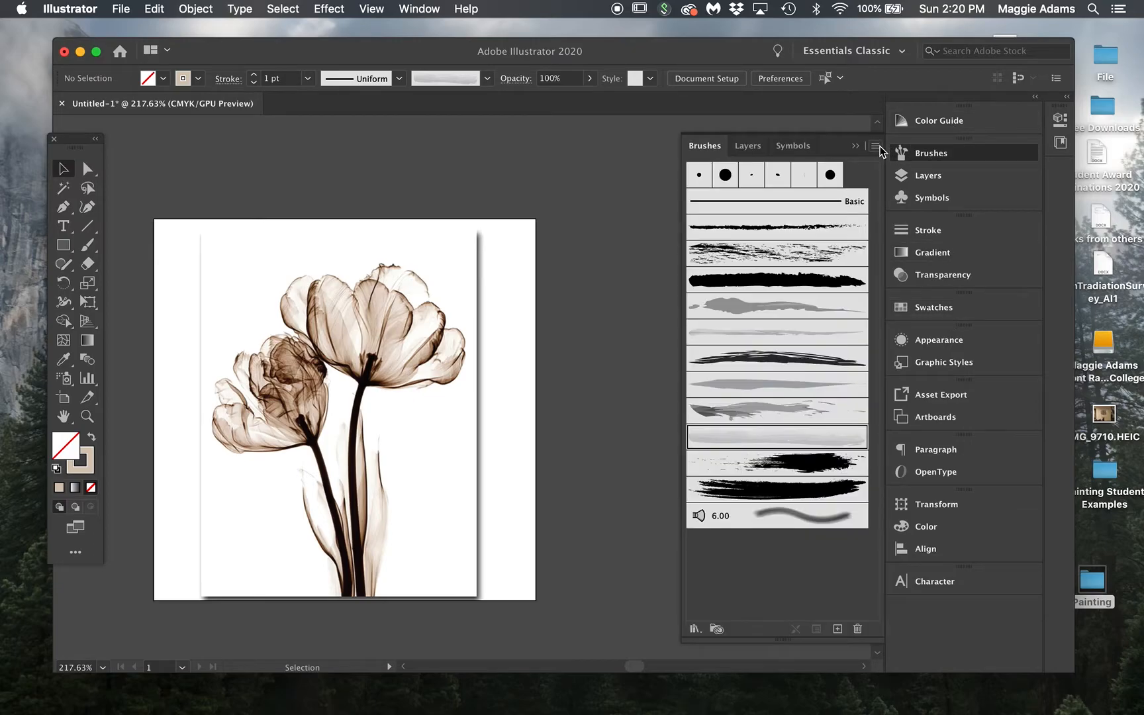
{"action": "left_click", "coordinate": [879, 146]}
{"action": "mouse_move", "coordinate": [949, 422]}
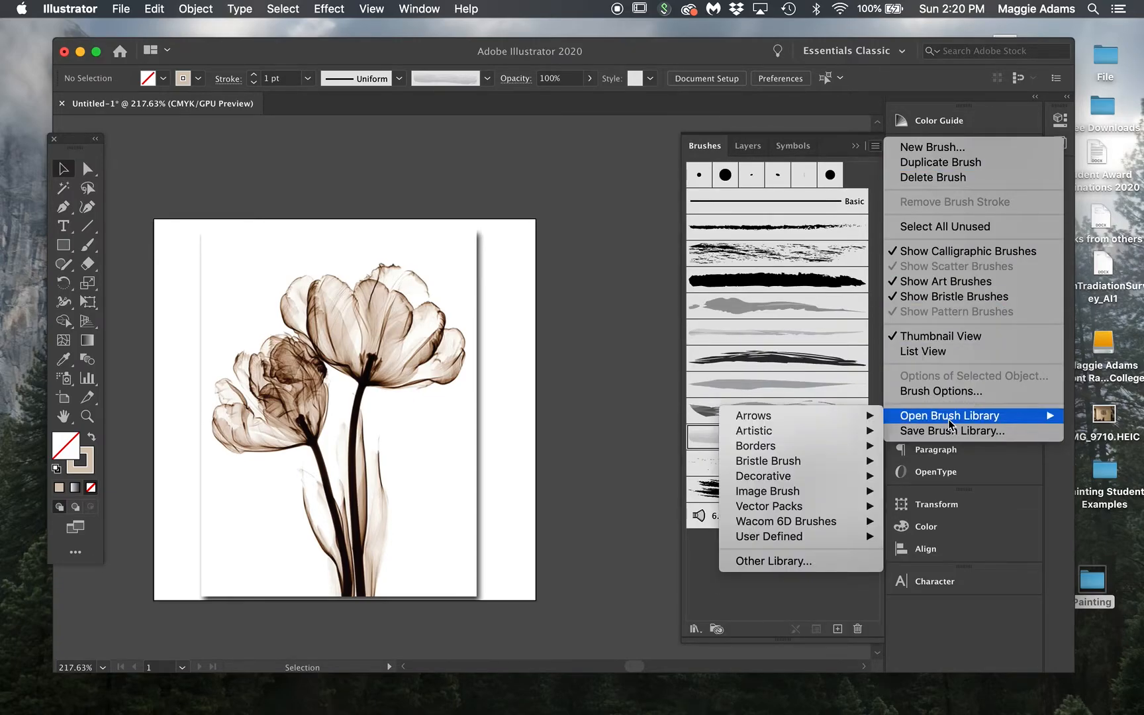
{"action": "mouse_move", "coordinate": [824, 429]}
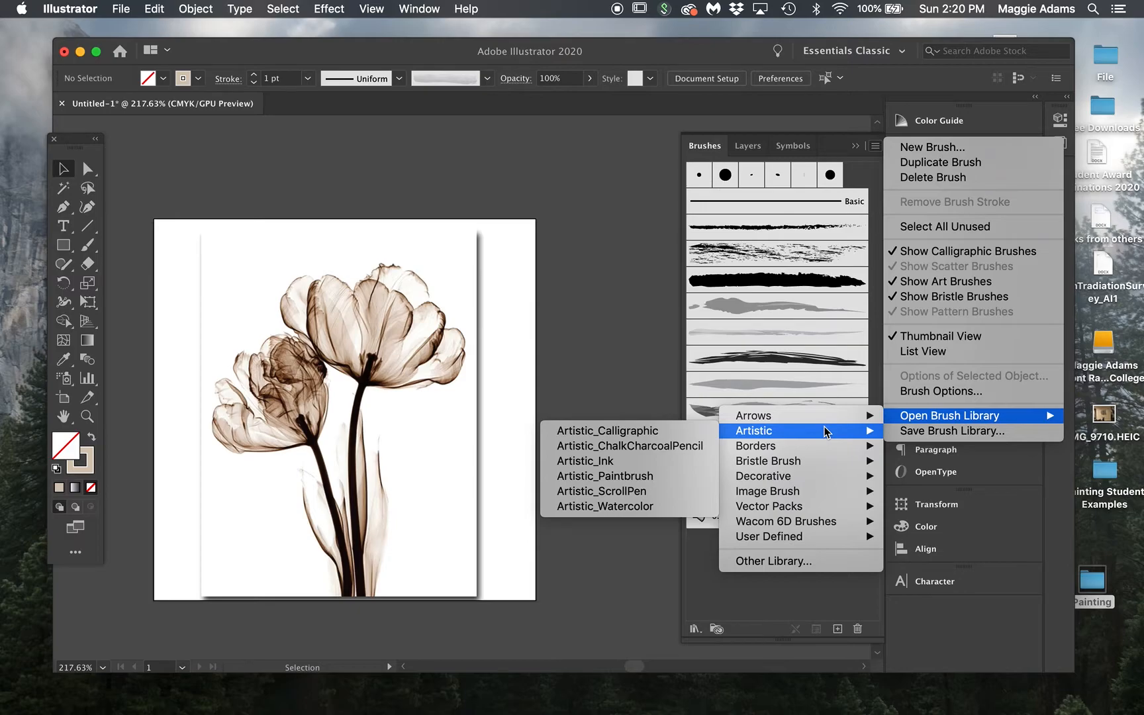
{"action": "left_click", "coordinate": [656, 478]}
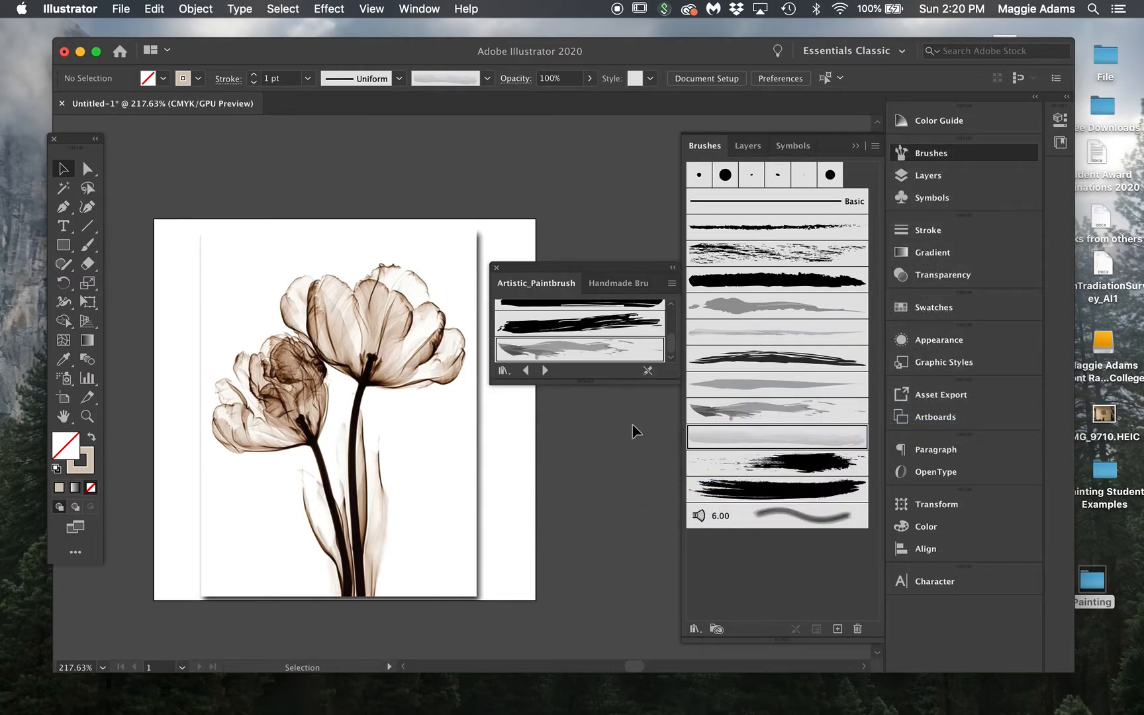
{"action": "left_click_drag", "start_coordinate": [612, 381], "coordinate": [612, 592]}
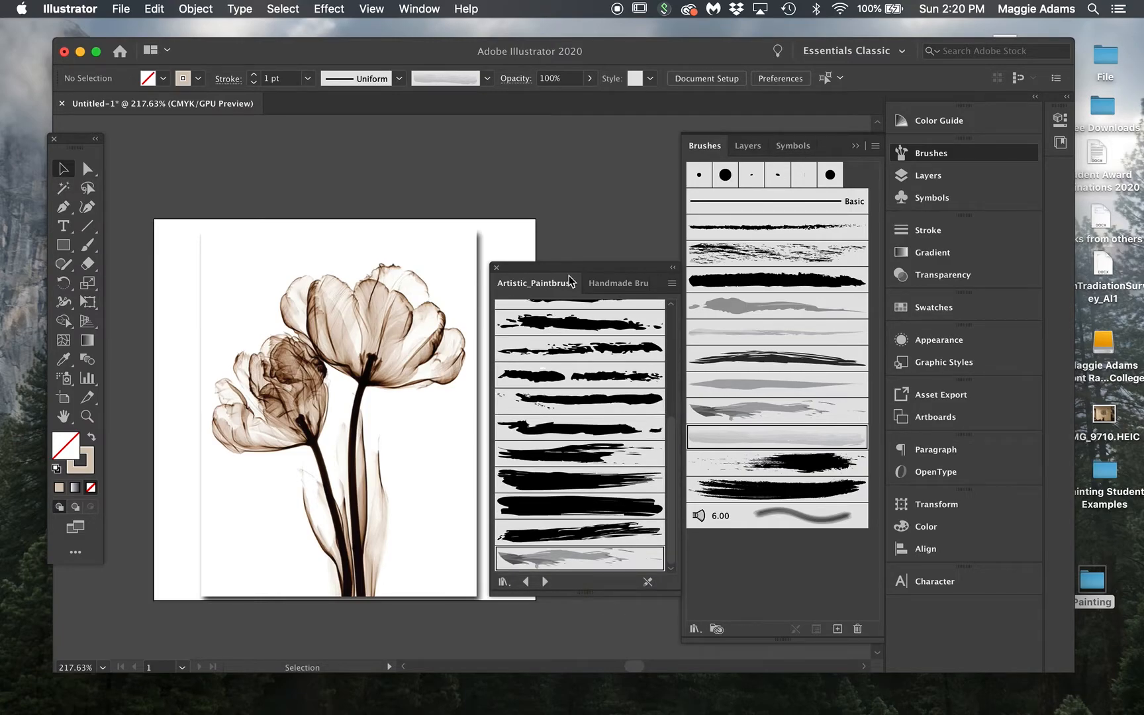
{"action": "left_click", "coordinate": [545, 582]}
{"action": "left_click", "coordinate": [545, 583]}
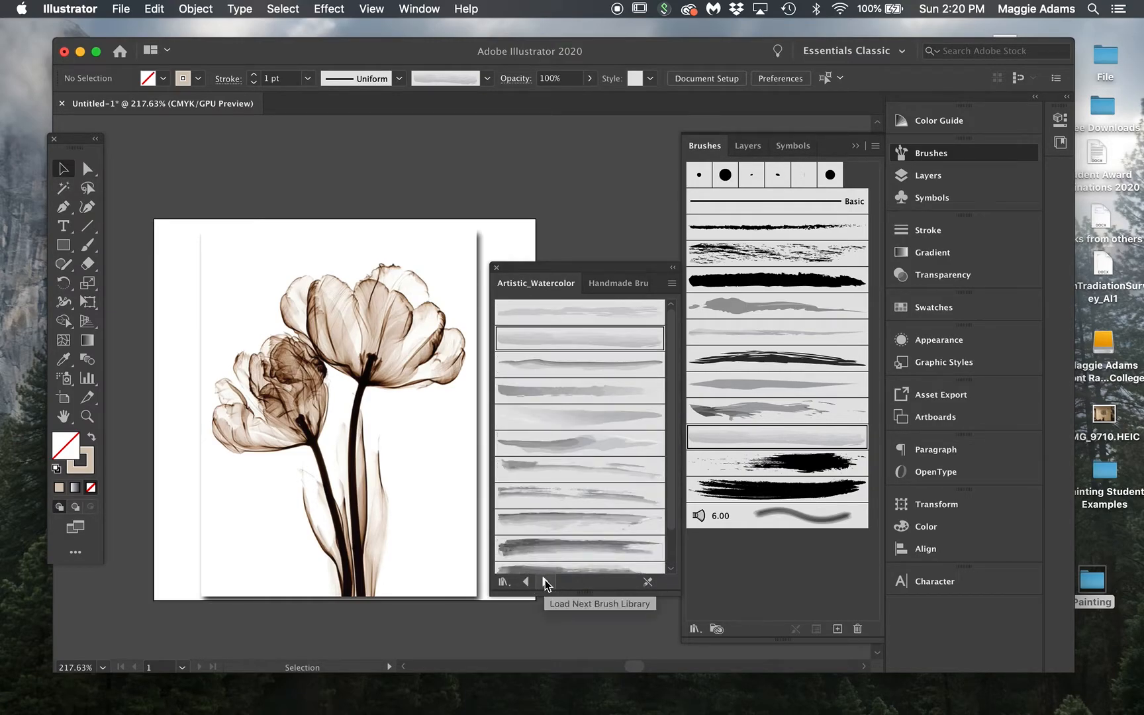
Step: Add three brushes from the Artistic_Watercolor library to the document's brushes: a pale wash, the dark Watercolor Stroke 5 and a lighter streaked stroke
{"action": "scroll", "coordinate": [550, 457], "scroll_direction": "down", "scroll_amount": 1}
{"action": "left_click_drag", "start_coordinate": [570, 385], "coordinate": [775, 545]}
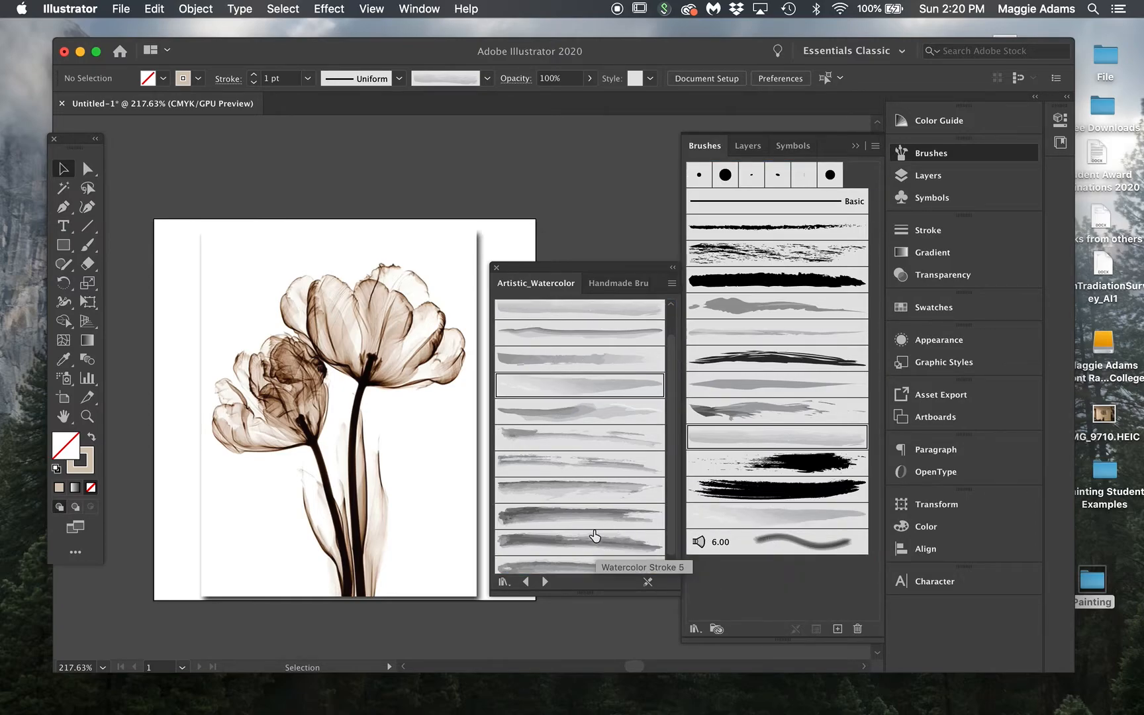
{"action": "scroll", "coordinate": [594, 538], "scroll_direction": "down", "scroll_amount": 1}
{"action": "left_click_drag", "start_coordinate": [581, 539], "coordinate": [788, 556]}
{"action": "mouse_move", "coordinate": [664, 483]}
{"action": "left_mouse_down"}
{"action": "mouse_move", "coordinate": [715, 504]}
{"action": "mouse_move", "coordinate": [823, 590]}
{"action": "left_mouse_up"}
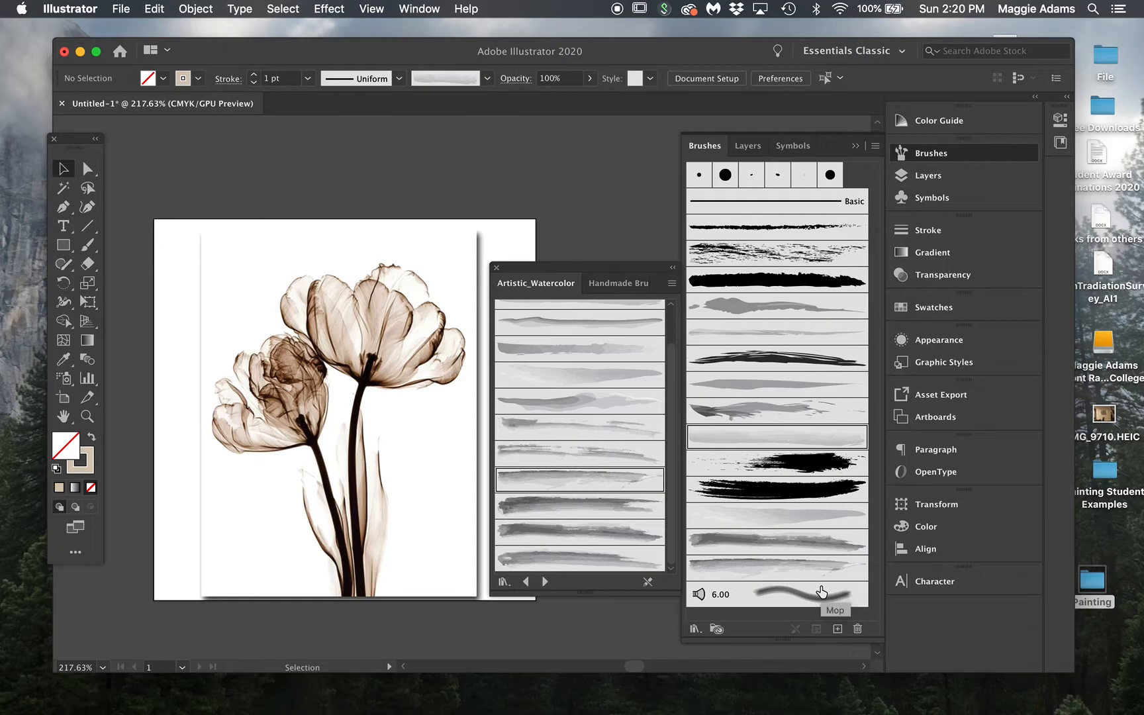
Step: Delete the Mop bristle brush from the document's brushes
{"action": "left_click", "coordinate": [822, 591]}
{"action": "left_click", "coordinate": [857, 629]}
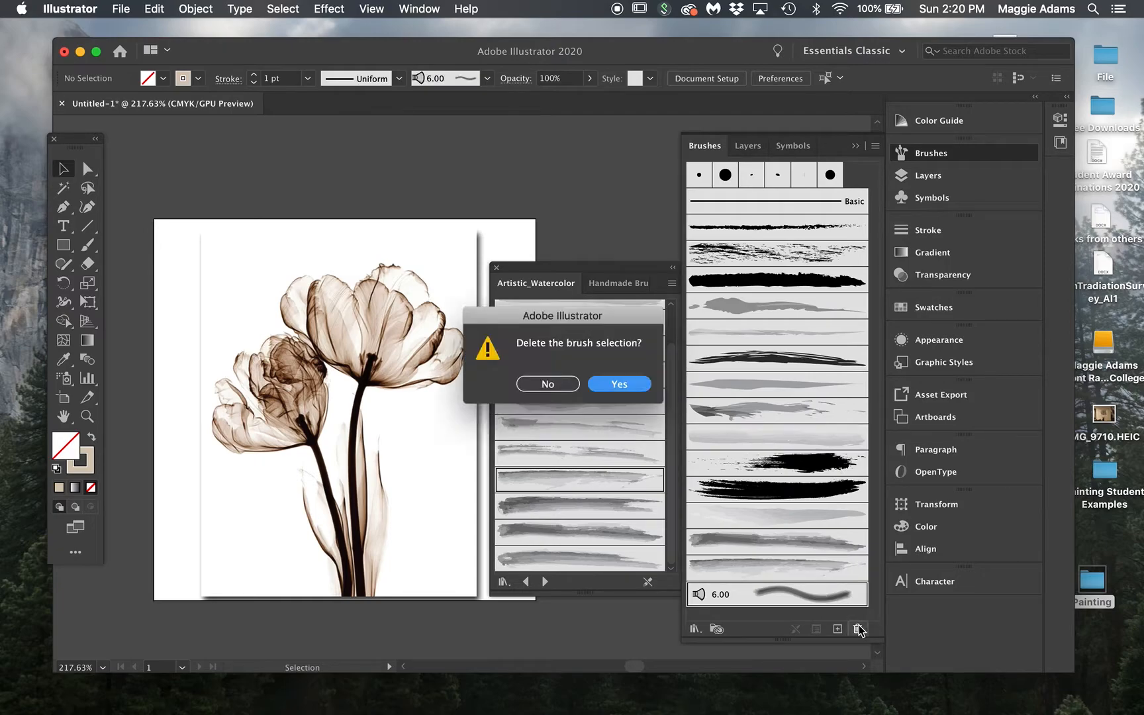
{"action": "left_click", "coordinate": [639, 390]}
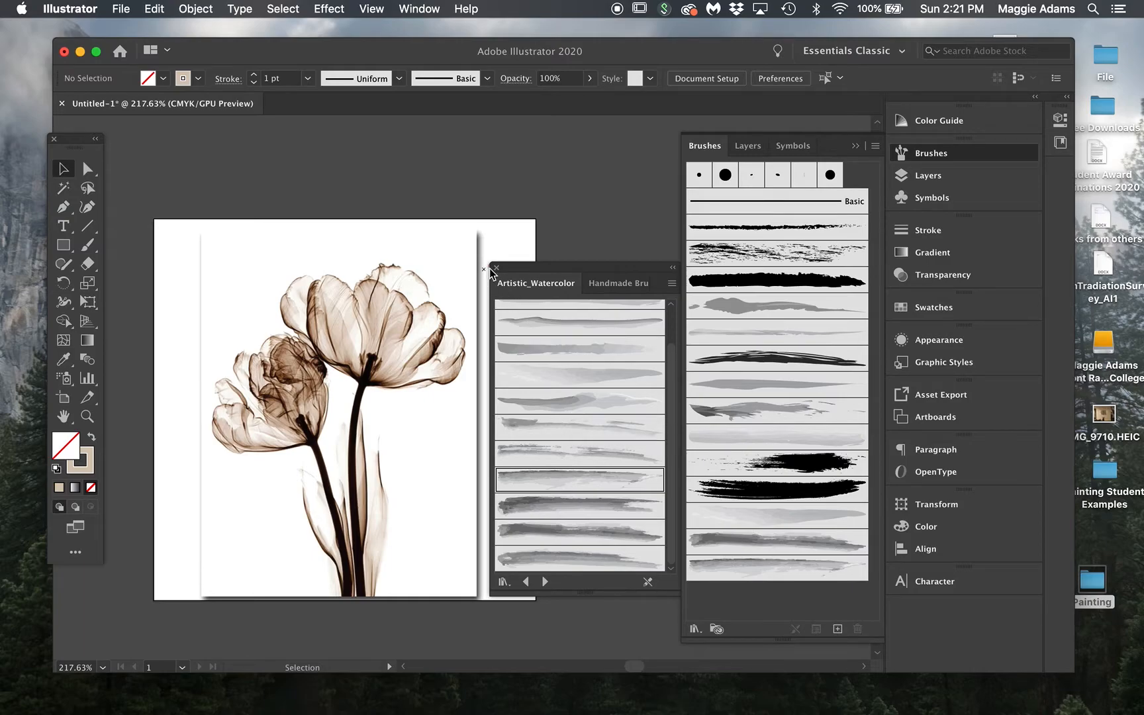
Step: Add the thin wavy stroke brush from the Artistic_Watercolor library to the document's brushes and close the library
{"action": "left_click", "coordinate": [552, 324]}
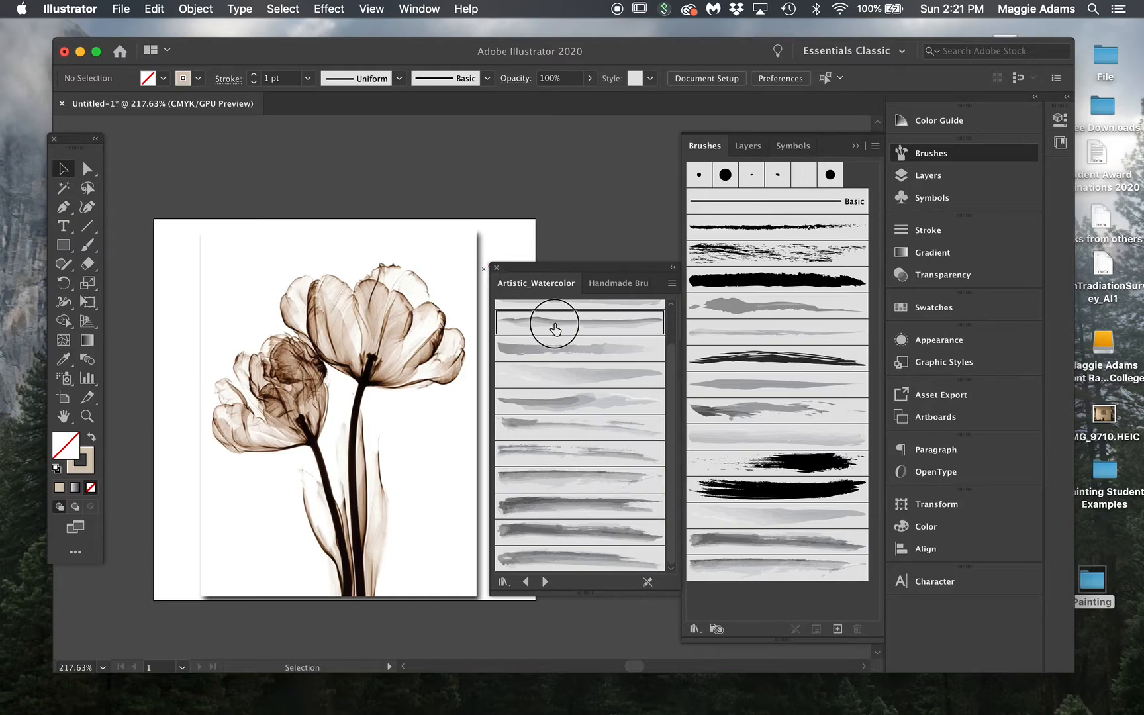
{"action": "left_click", "coordinate": [496, 268]}
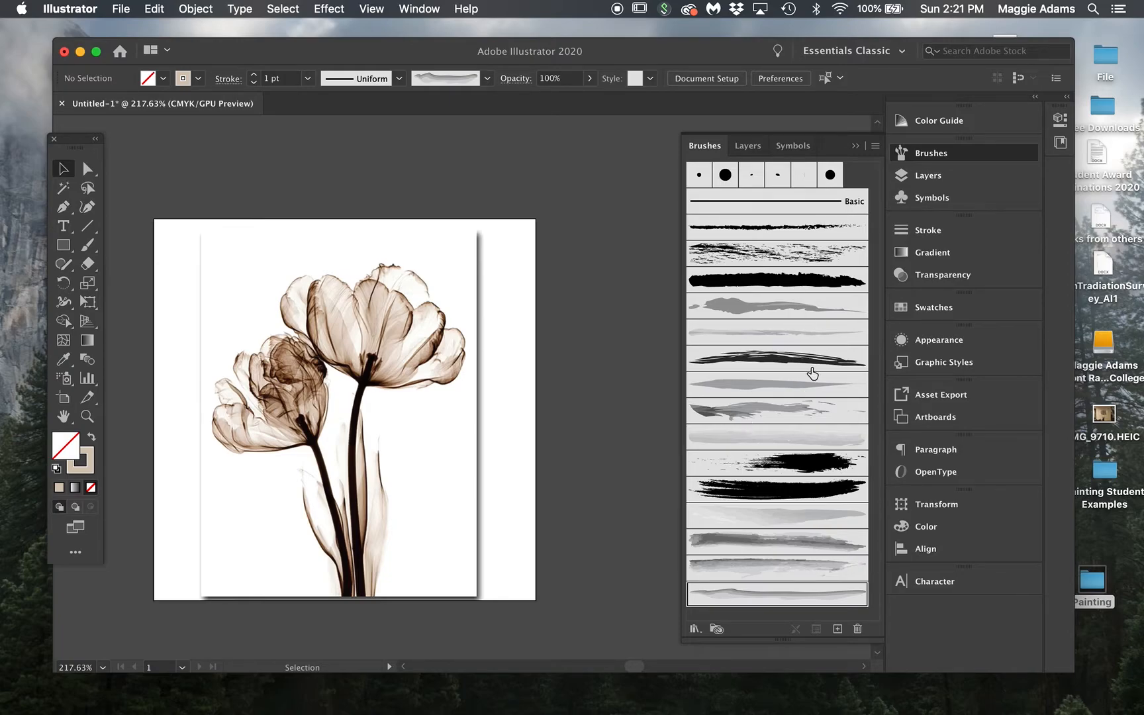
Step: Check the document's color swatches and rename Layer 2 as stem
{"action": "left_click", "coordinate": [967, 304]}
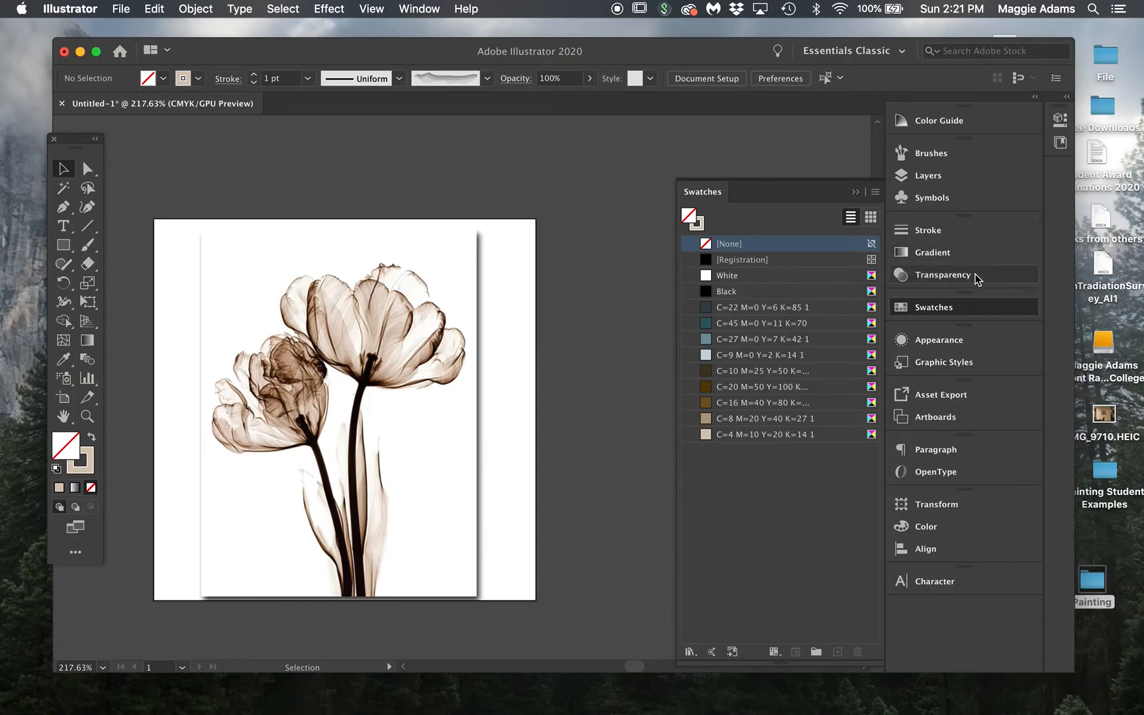
{"action": "left_click", "coordinate": [971, 302]}
{"action": "left_click", "coordinate": [929, 175]}
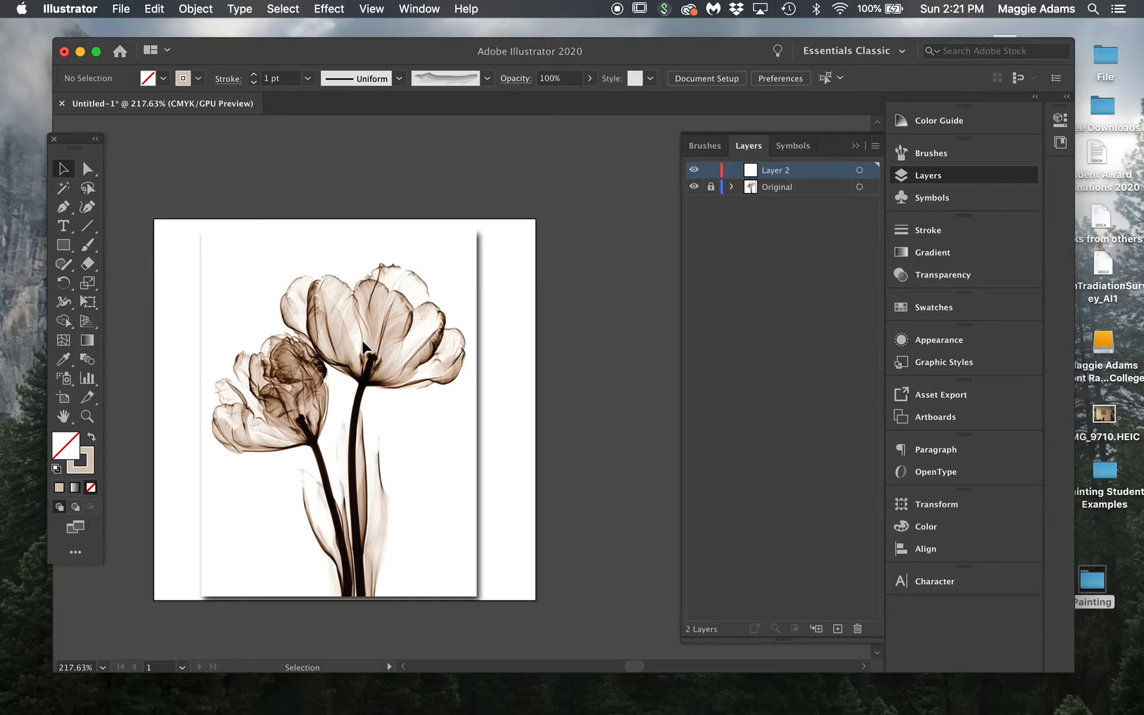
{"action": "double_click", "coordinate": [776, 171]}
{"action": "type", "text": "stem"}
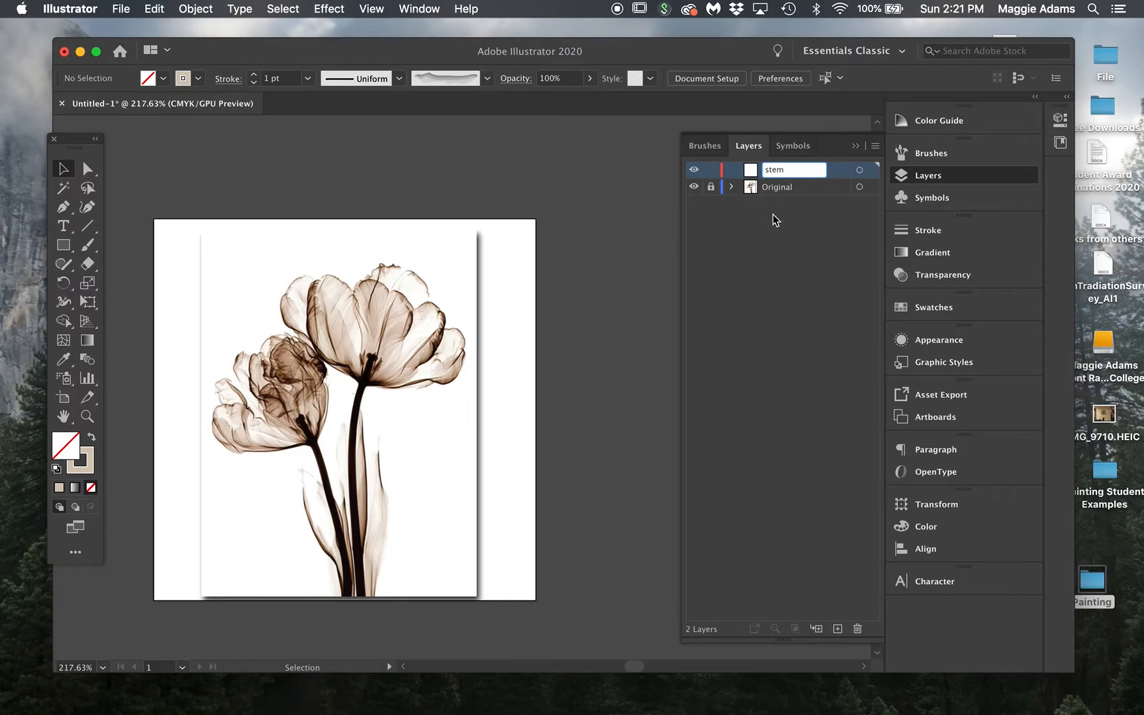
{"action": "left_click", "coordinate": [772, 216]}
Step: Create a new layer above the stem layer and open its layer options for naming
{"action": "left_click", "coordinate": [837, 629]}
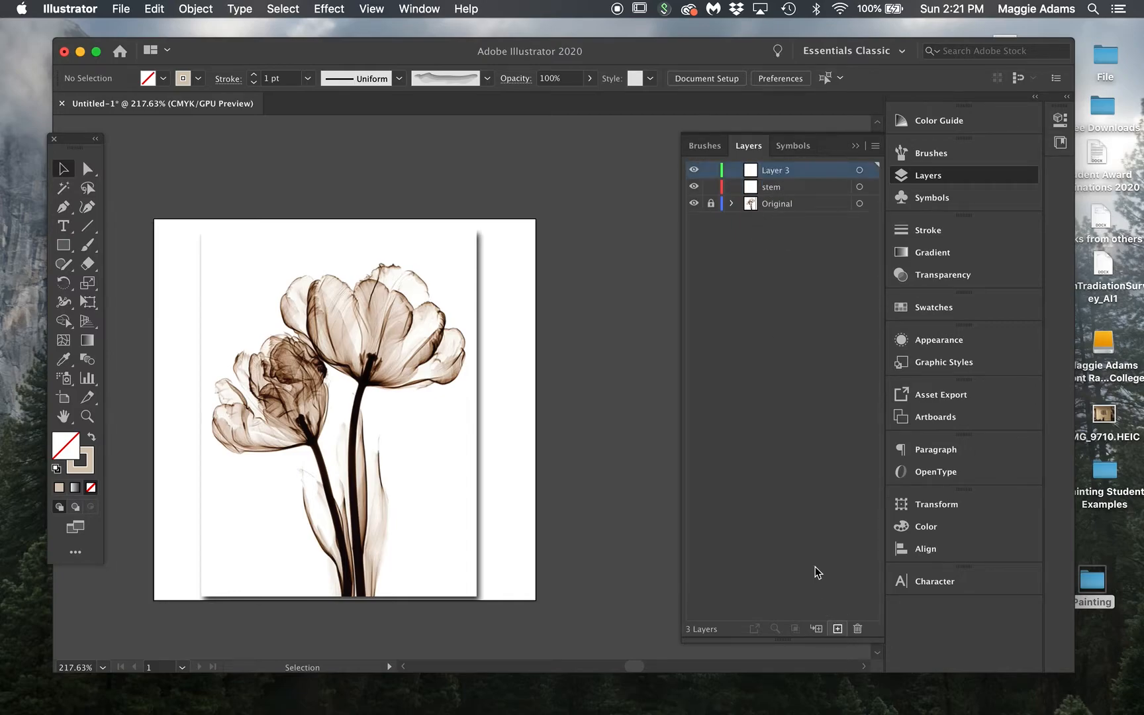
{"action": "double_click", "coordinate": [779, 170]}
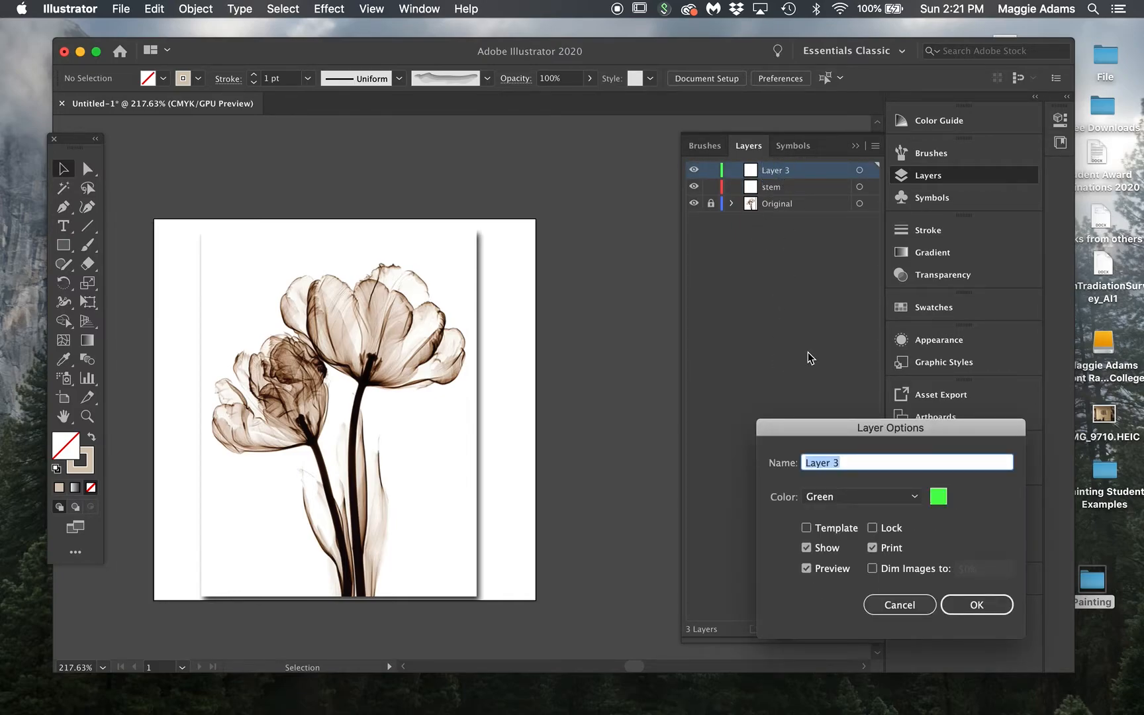
{"action": "left_click_drag", "start_coordinate": [836, 427], "coordinate": [731, 301]}
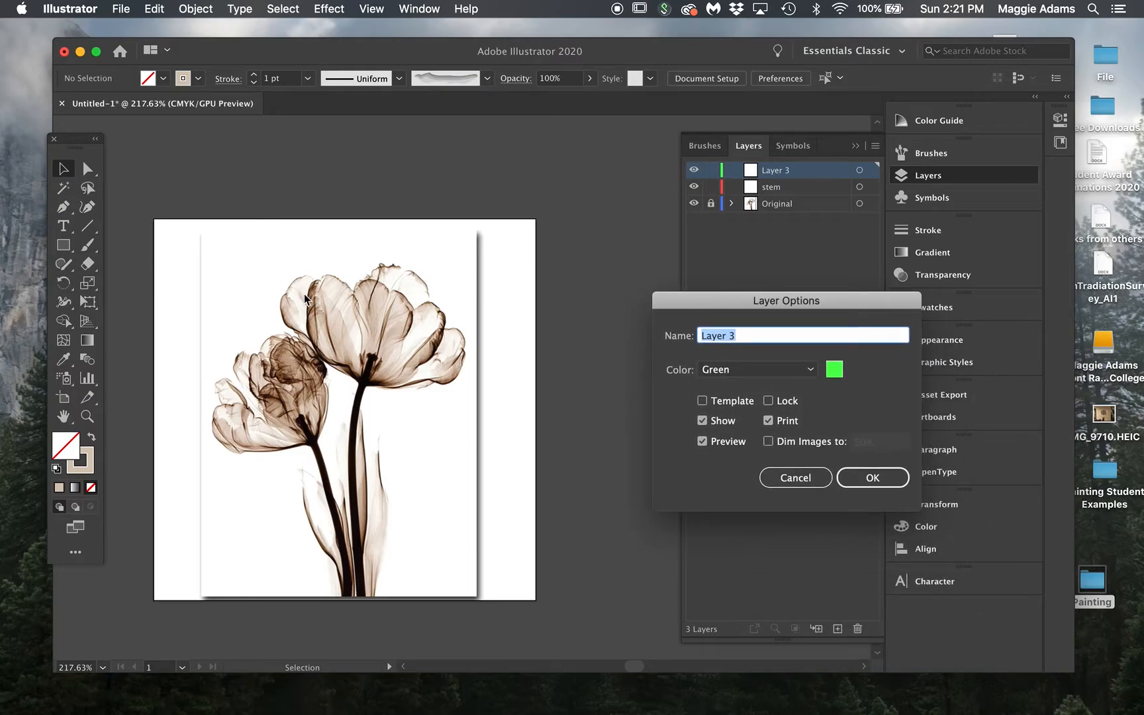
Step: Name the new layer "flower outline" and accept its options
{"action": "type", "text": "flower outline"}
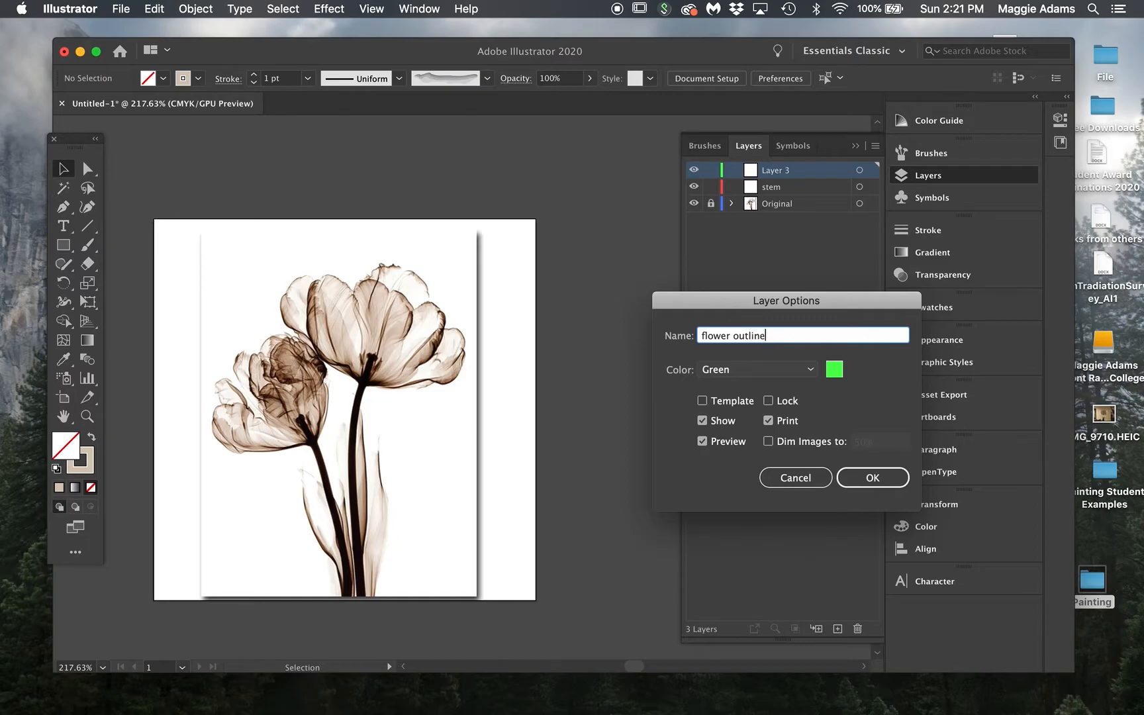
{"action": "left_click", "coordinate": [887, 478]}
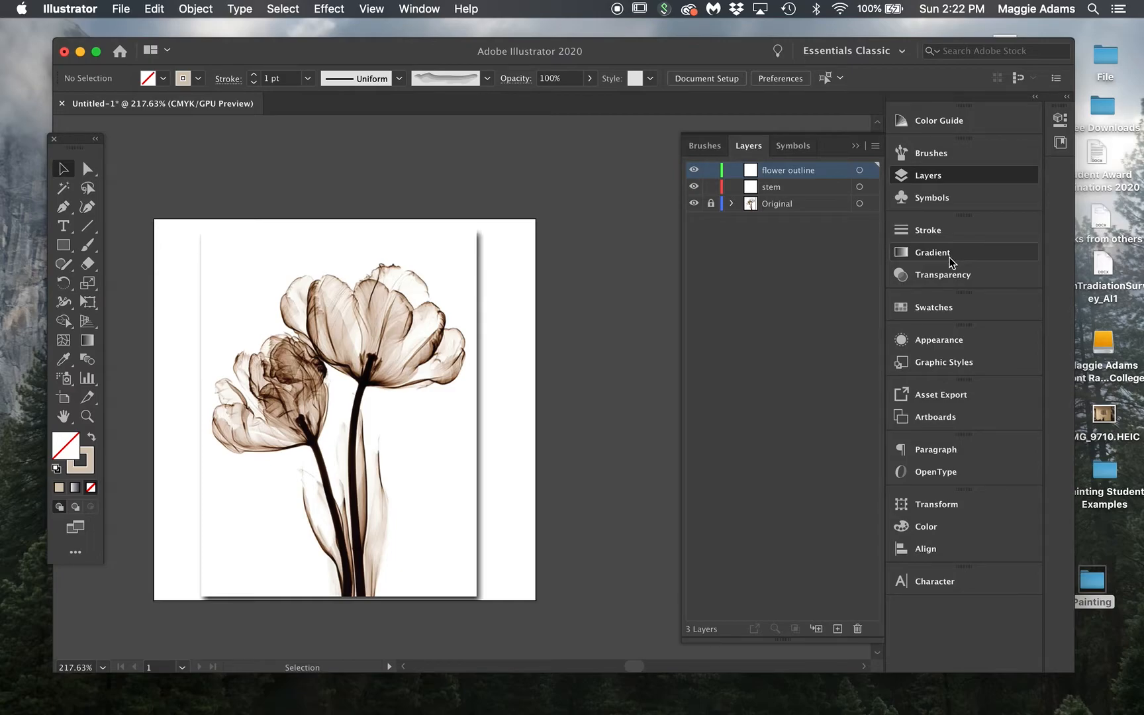
Step: Move the Swatches panel into the group with Brushes, Layers and Symbols, and expand it
{"action": "left_click", "coordinate": [951, 307]}
{"action": "mouse_move", "coordinate": [976, 310]}
{"action": "left_mouse_down"}
{"action": "mouse_move", "coordinate": [965, 187]}
{"action": "mouse_move", "coordinate": [952, 199]}
{"action": "left_mouse_up"}
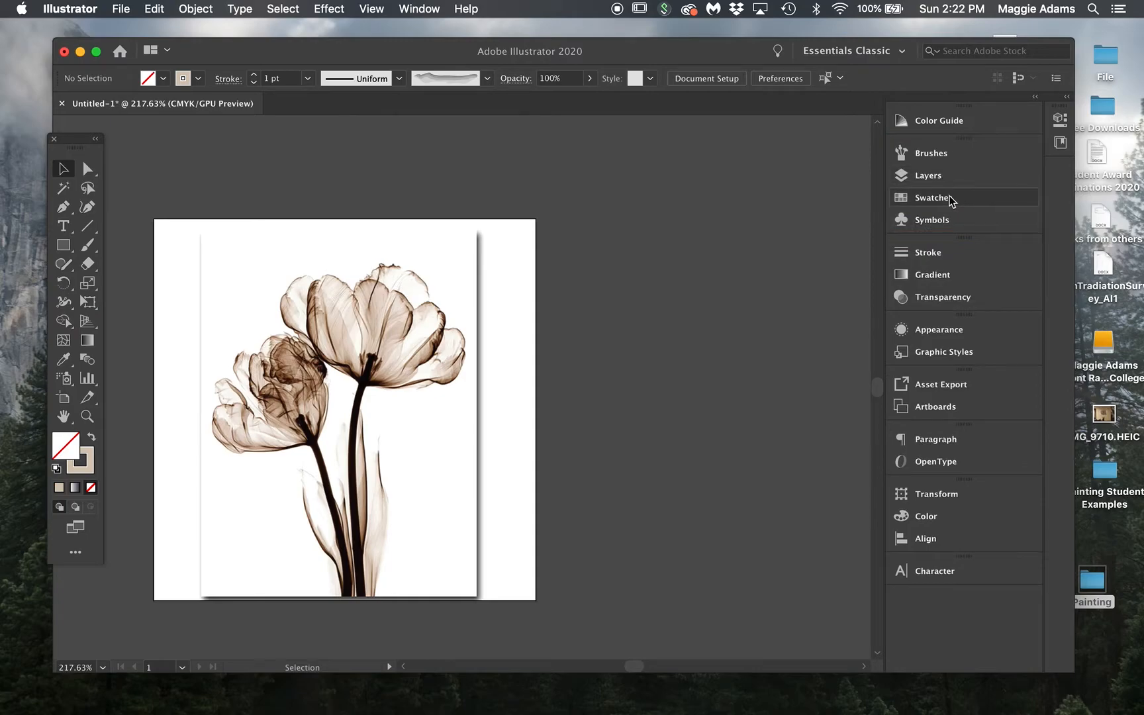
{"action": "left_click", "coordinate": [952, 199]}
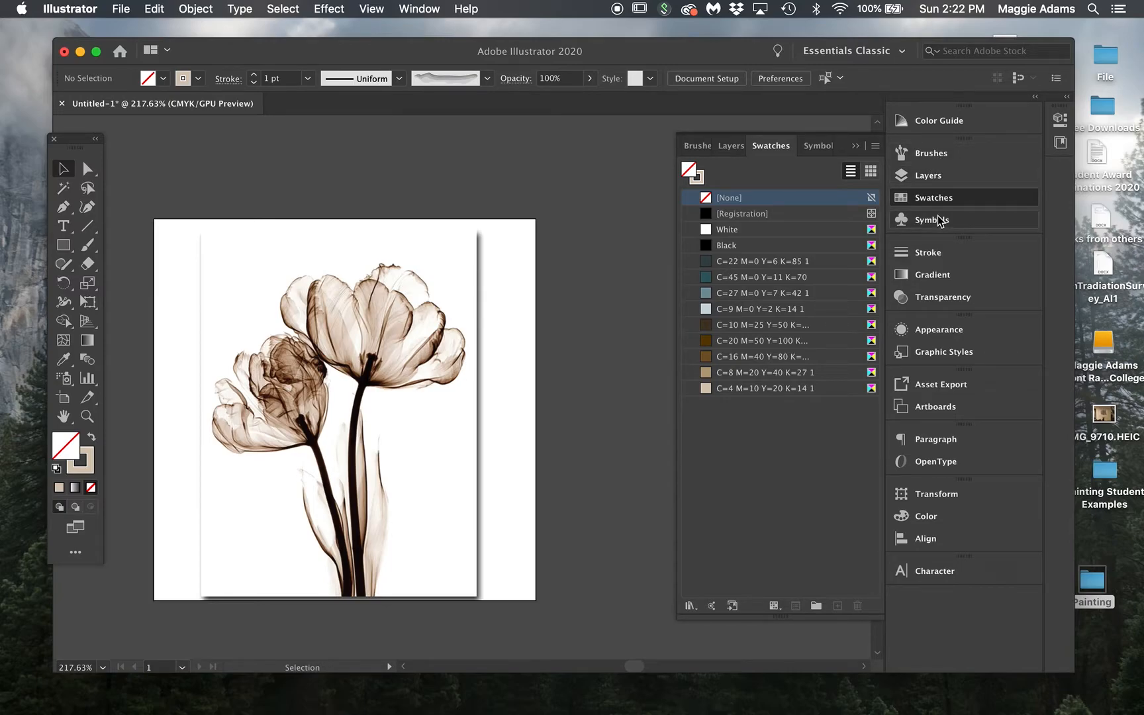
Step: Move and enlarge the application window so that it fills nearly the whole screen
{"action": "left_click_drag", "start_coordinate": [676, 51], "coordinate": [651, 23]}
{"action": "left_click_drag", "start_coordinate": [1048, 62], "coordinate": [1135, 79]}
{"action": "left_click_drag", "start_coordinate": [1133, 653], "coordinate": [1143, 714]}
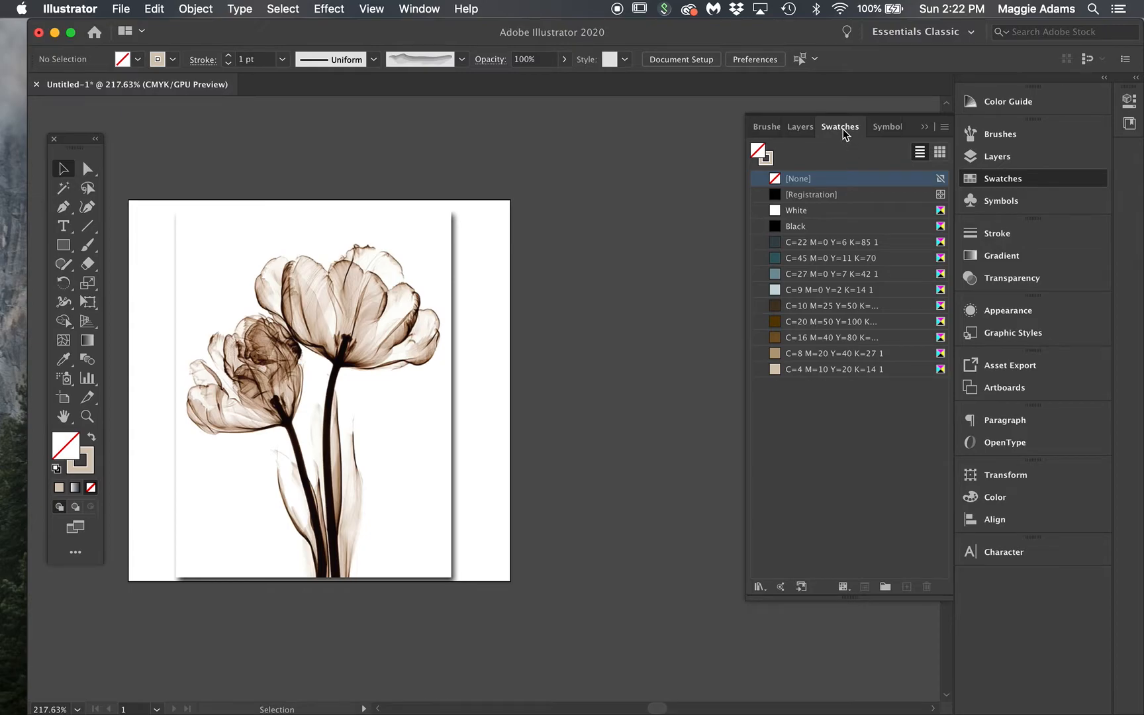
Step: Detach the Swatches panel as a floating panel, shorten it to its swatch list, and park it beside the dock
{"action": "left_click_drag", "start_coordinate": [839, 130], "coordinate": [649, 136]}
{"action": "left_click_drag", "start_coordinate": [662, 618], "coordinate": [661, 428]}
{"action": "mouse_move", "coordinate": [682, 127]}
{"action": "left_mouse_down"}
{"action": "mouse_move", "coordinate": [825, 373]}
{"action": "mouse_move", "coordinate": [858, 400]}
{"action": "left_mouse_up"}
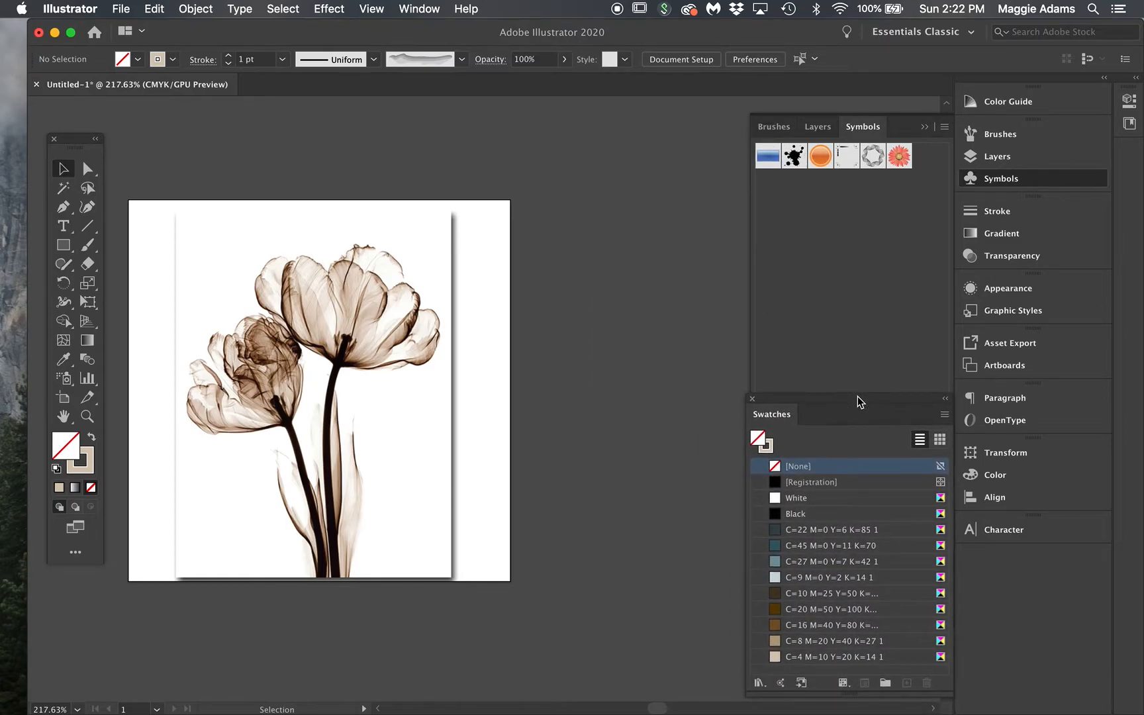
Step: Detach the Layers panel as a floating panel, shorten it to fit its layers, and place it beside the artboard
{"action": "left_click", "coordinate": [999, 157]}
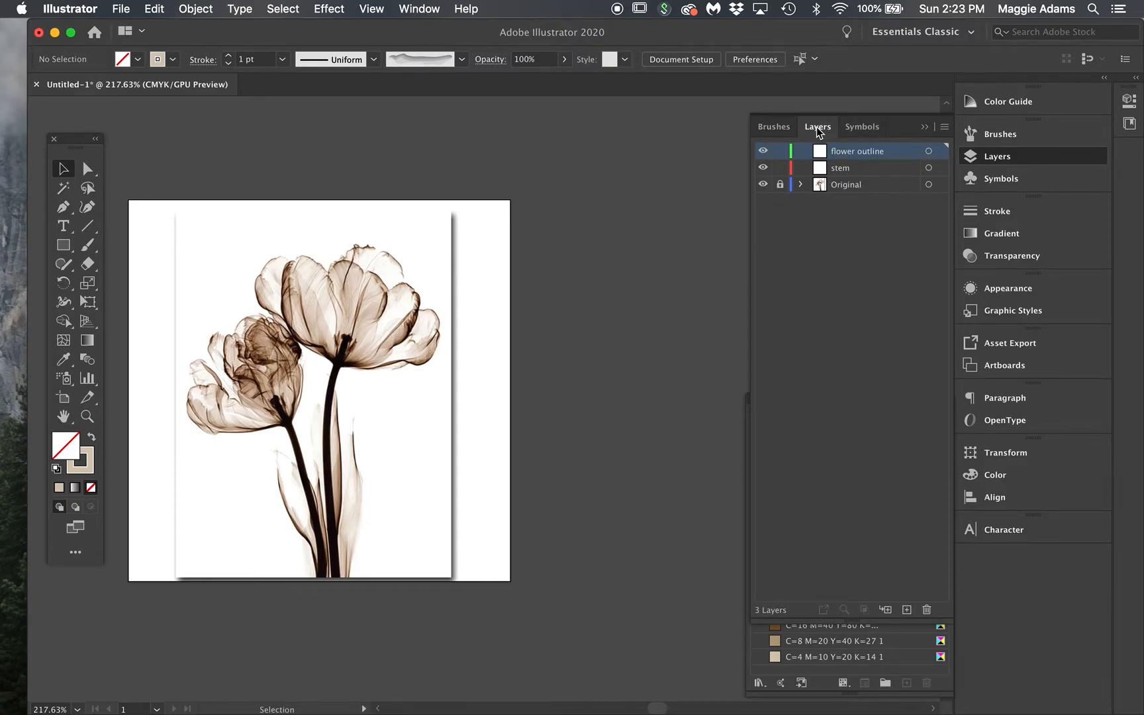
{"action": "mouse_move", "coordinate": [819, 132]}
{"action": "left_mouse_down"}
{"action": "mouse_move", "coordinate": [709, 258]}
{"action": "mouse_move", "coordinate": [679, 242]}
{"action": "left_mouse_up"}
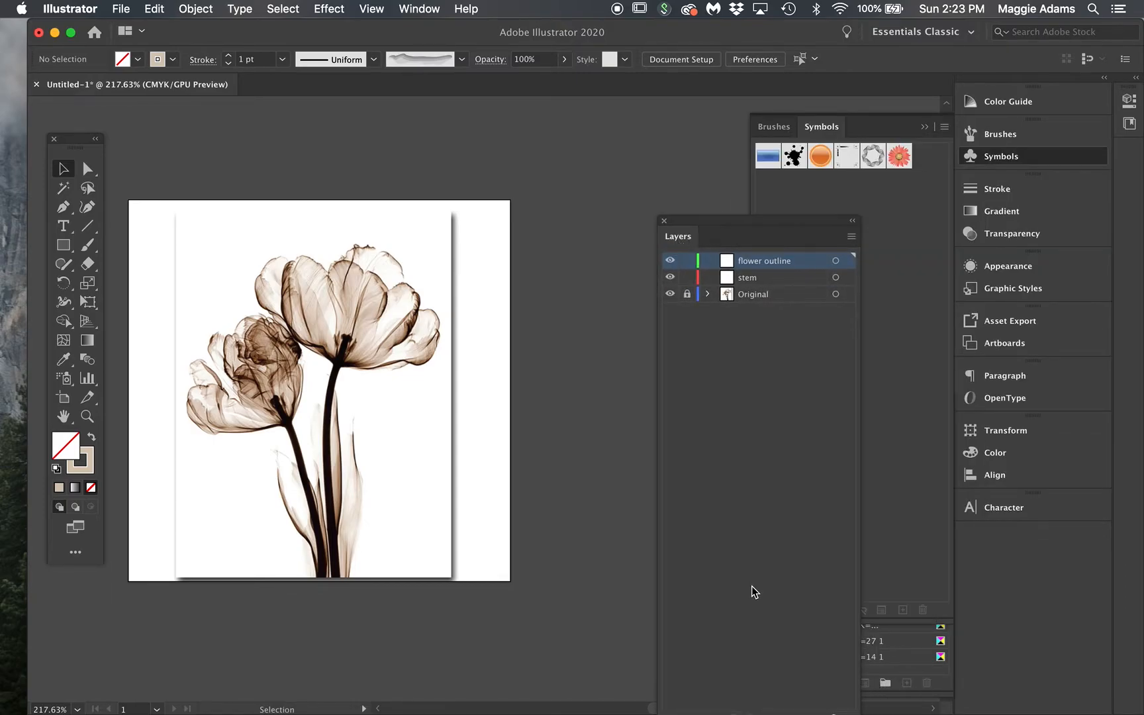
{"action": "left_click_drag", "start_coordinate": [809, 222], "coordinate": [705, 110]}
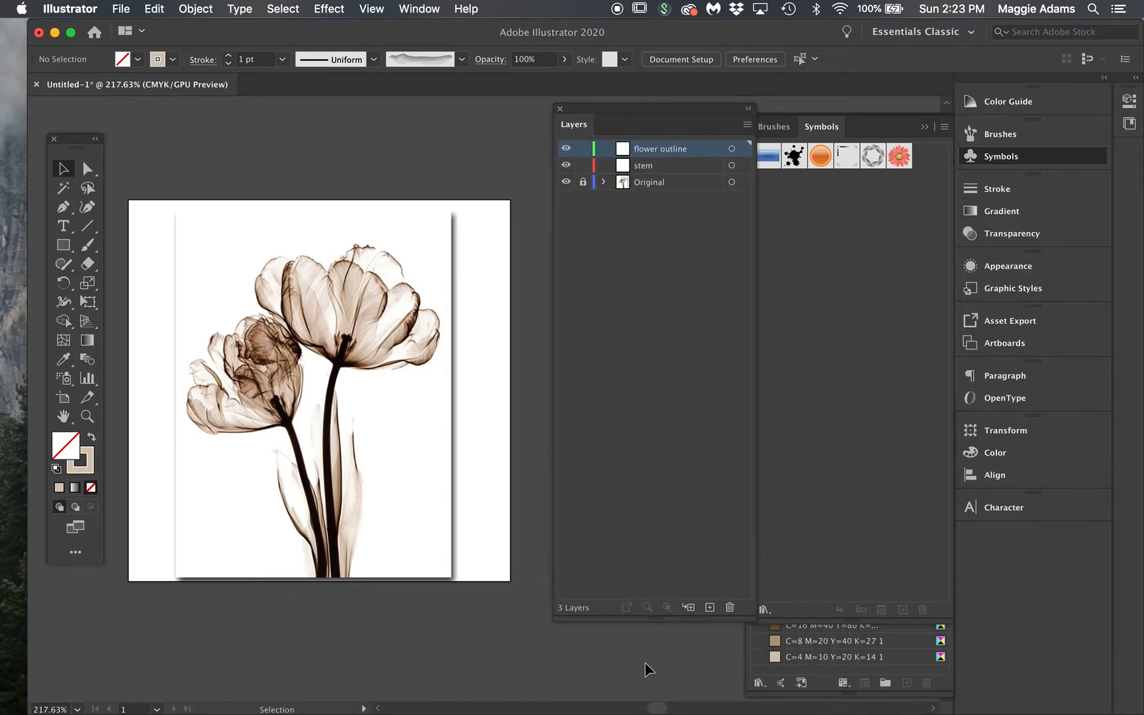
{"action": "left_click_drag", "start_coordinate": [660, 620], "coordinate": [656, 211]}
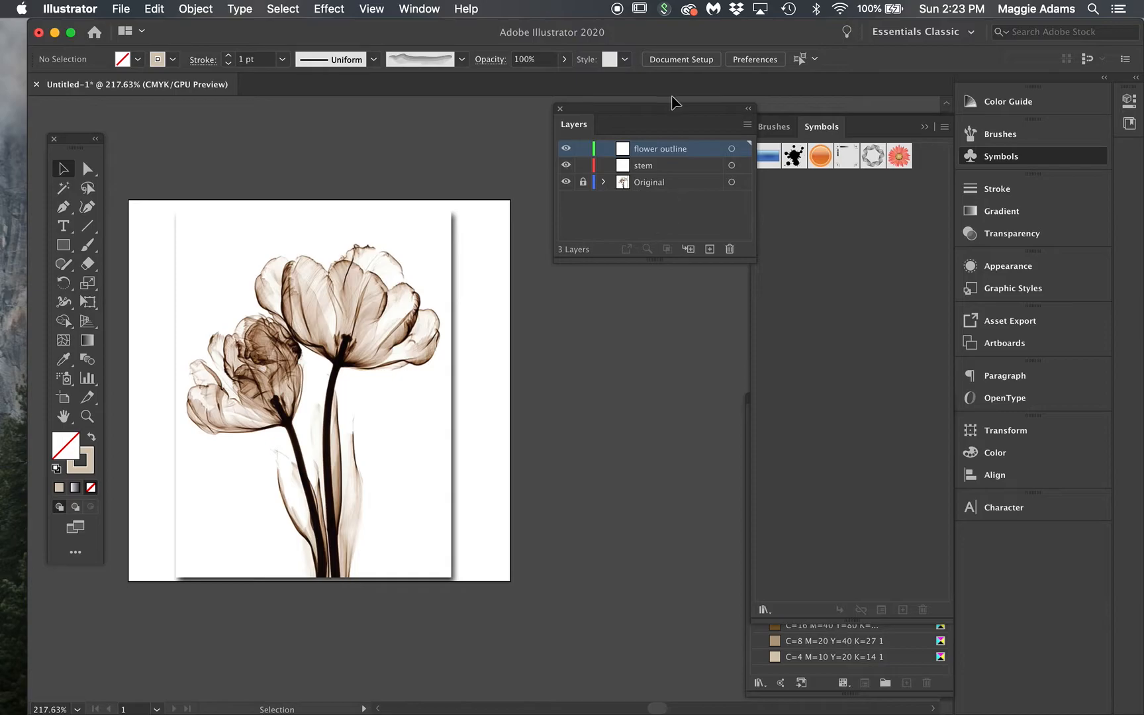
{"action": "left_click_drag", "start_coordinate": [682, 110], "coordinate": [694, 491]}
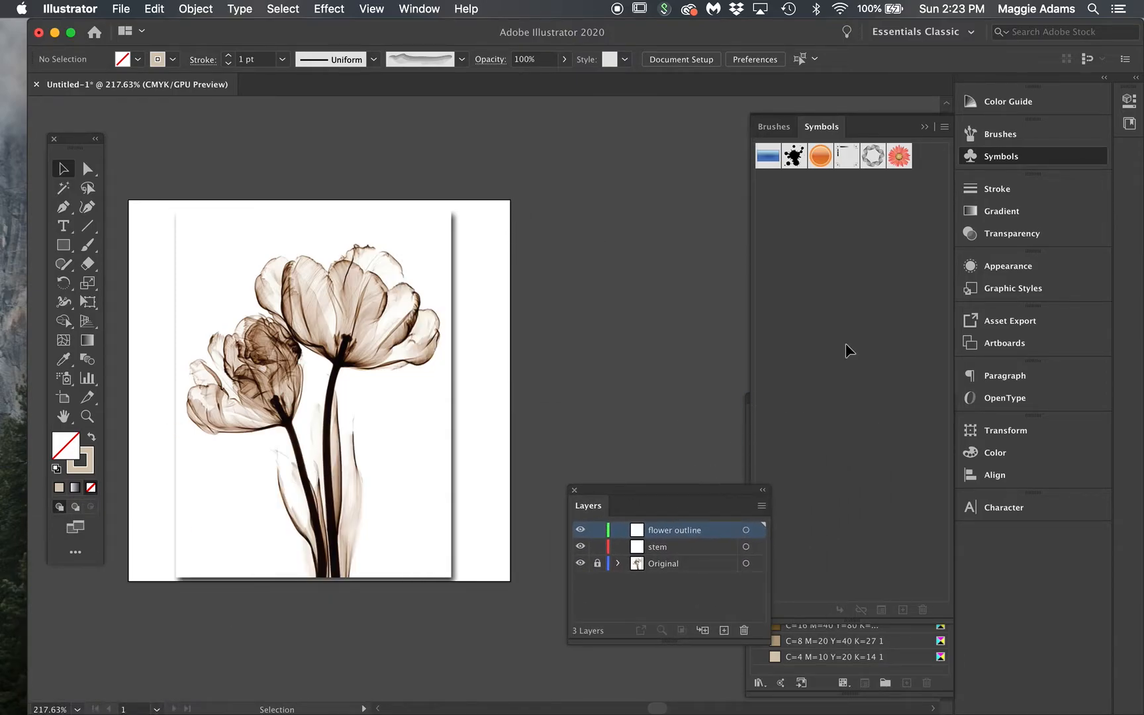
Step: Detach the Brushes panel as a floating panel and collapse the Symbols panel left in the dock
{"action": "left_click", "coordinate": [1020, 136]}
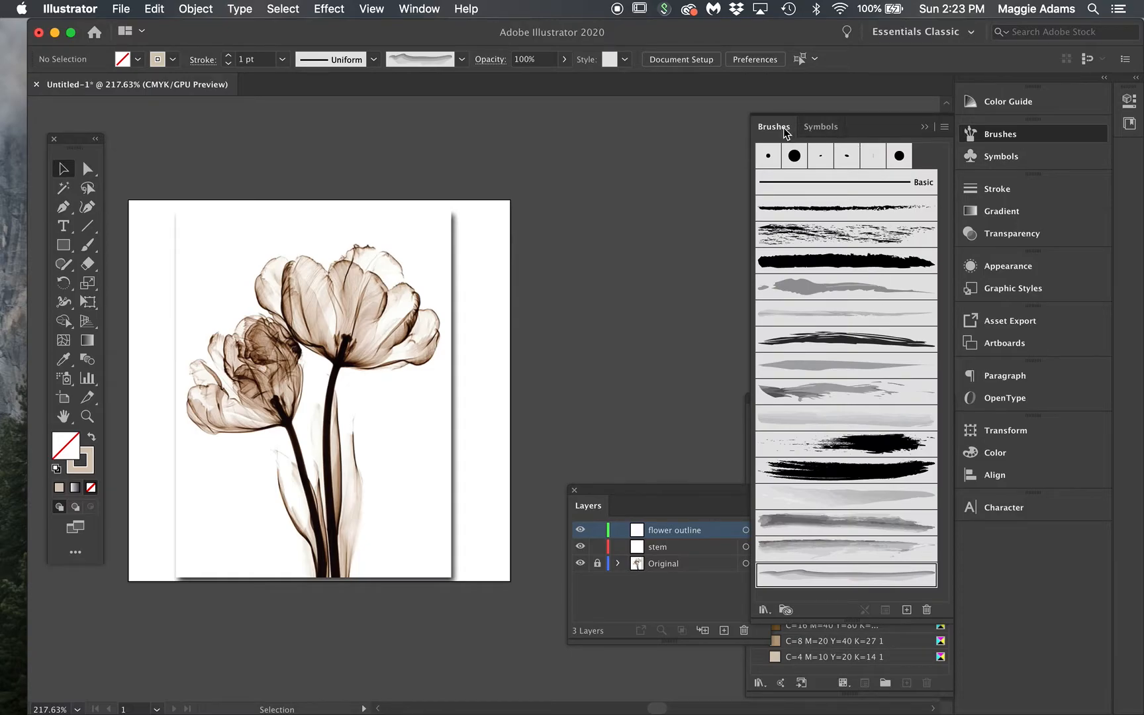
{"action": "mouse_move", "coordinate": [783, 132]}
{"action": "left_mouse_down"}
{"action": "mouse_move", "coordinate": [723, 102]}
{"action": "mouse_move", "coordinate": [898, 153]}
{"action": "mouse_move", "coordinate": [873, 36]}
{"action": "mouse_move", "coordinate": [1033, 30]}
{"action": "left_mouse_up"}
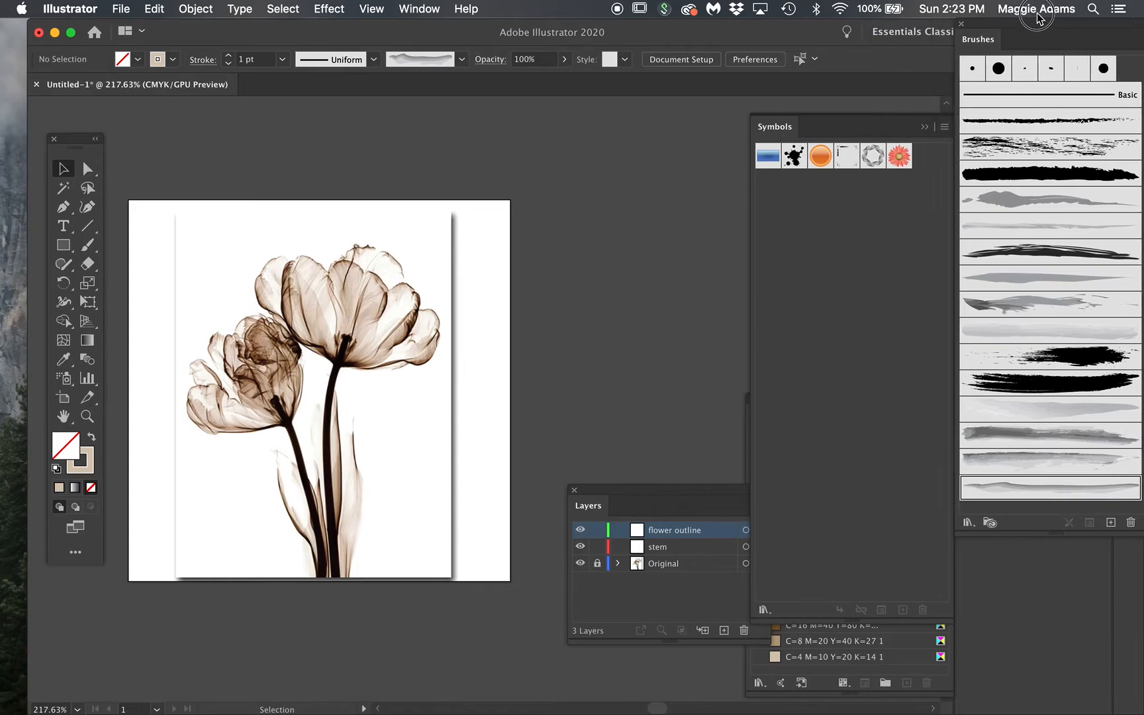
{"action": "left_click", "coordinate": [926, 127]}
Step: Stack Layers beneath Swatches, move Brushes next to the artwork, and shift the stacked panels over the dock
{"action": "left_click_drag", "start_coordinate": [816, 400], "coordinate": [818, 28]}
{"action": "mouse_move", "coordinate": [637, 488]}
{"action": "left_mouse_down"}
{"action": "mouse_move", "coordinate": [707, 452]}
{"action": "mouse_move", "coordinate": [819, 358]}
{"action": "mouse_move", "coordinate": [812, 327]}
{"action": "left_mouse_up"}
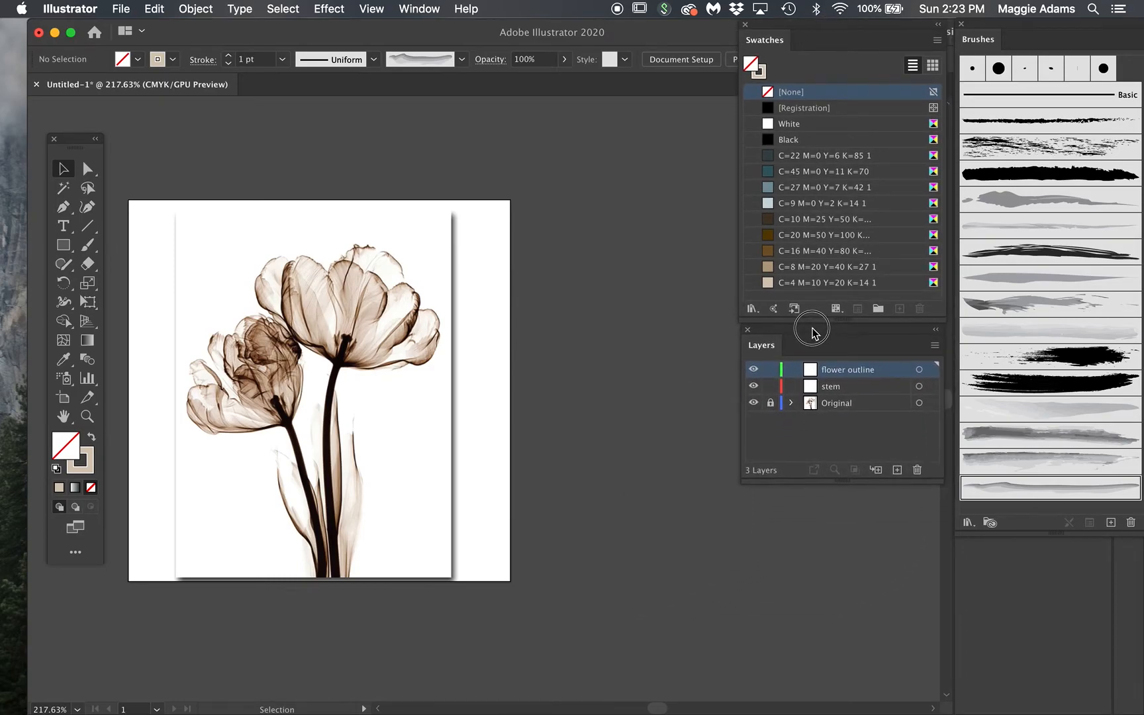
{"action": "left_click_drag", "start_coordinate": [1033, 29], "coordinate": [592, 144]}
{"action": "left_click_drag", "start_coordinate": [805, 27], "coordinate": [999, 19]}
{"action": "left_click_drag", "start_coordinate": [805, 327], "coordinate": [1001, 328]}
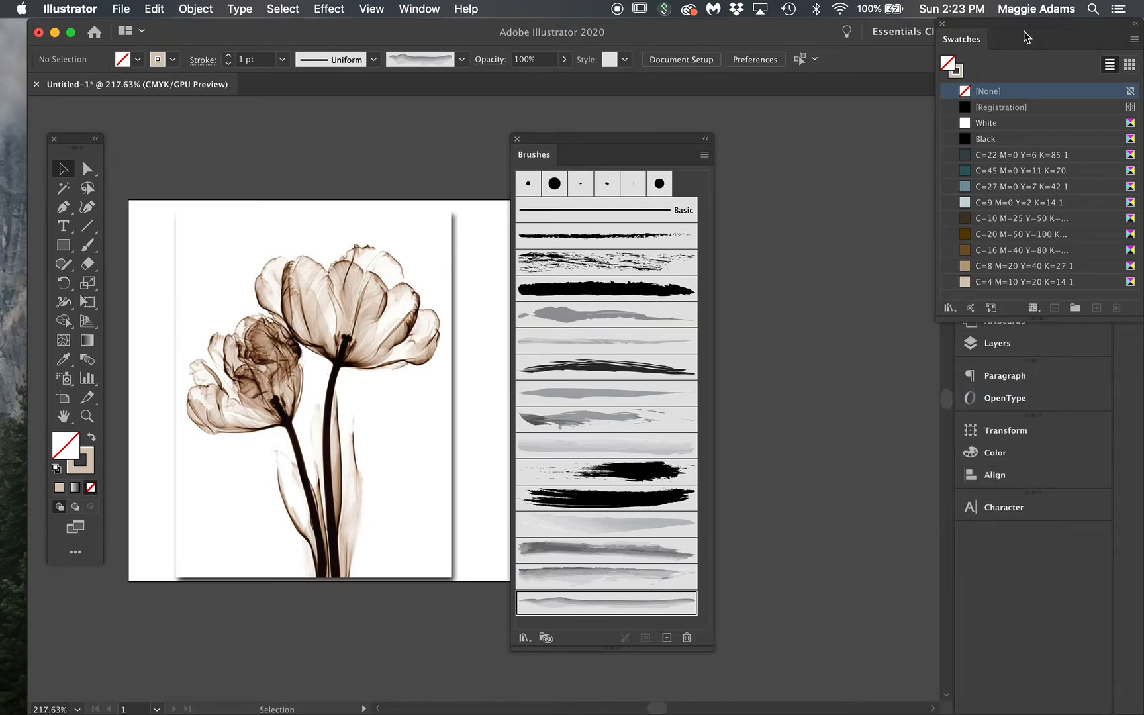
Step: Move Swatches off the dock and pull Layers back out as an expanded floating panel
{"action": "left_click_drag", "start_coordinate": [1027, 24], "coordinate": [733, 51]}
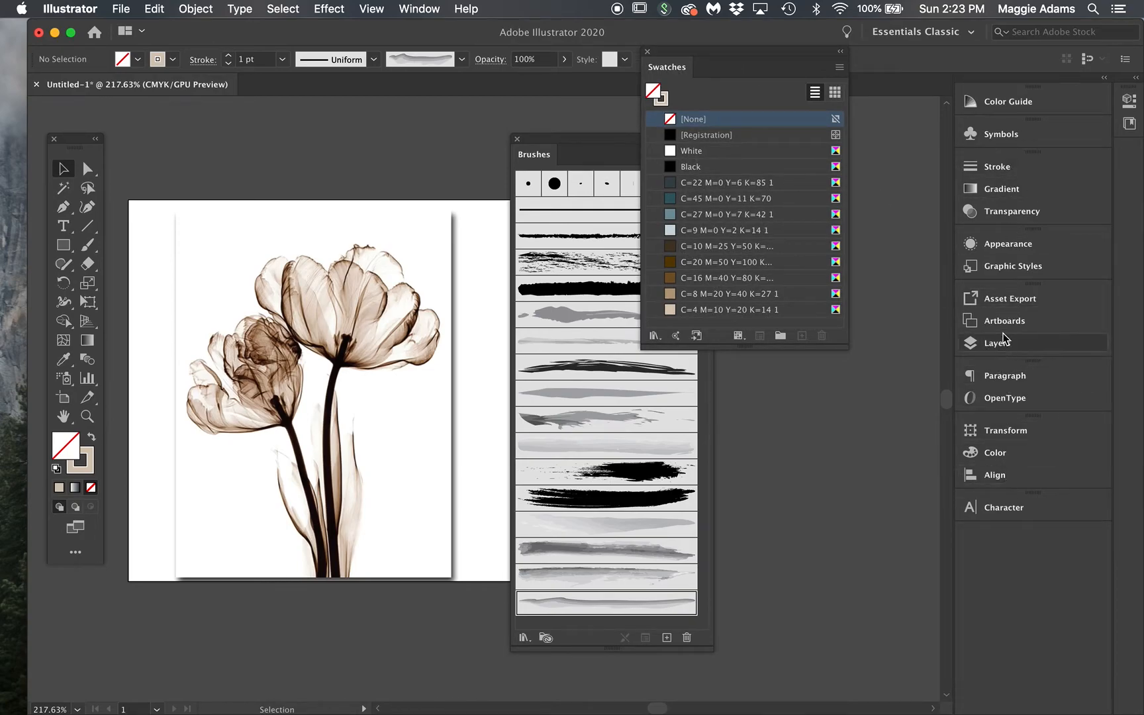
{"action": "left_click_drag", "start_coordinate": [1003, 344], "coordinate": [861, 378]}
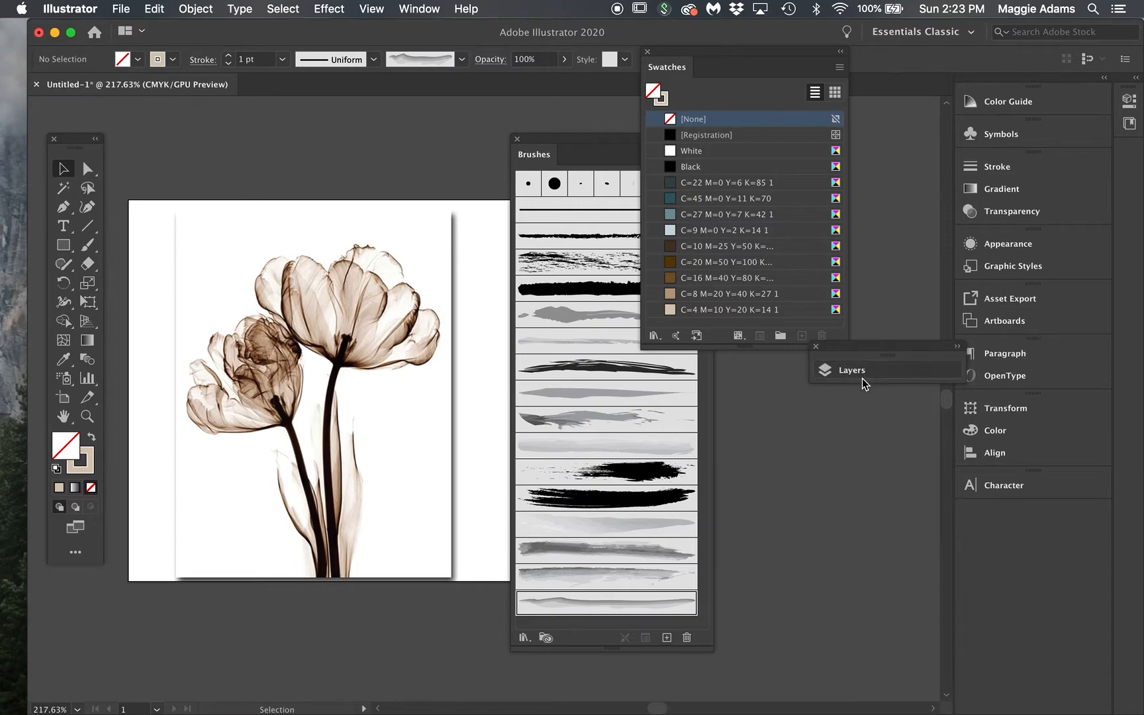
{"action": "left_click", "coordinate": [861, 375]}
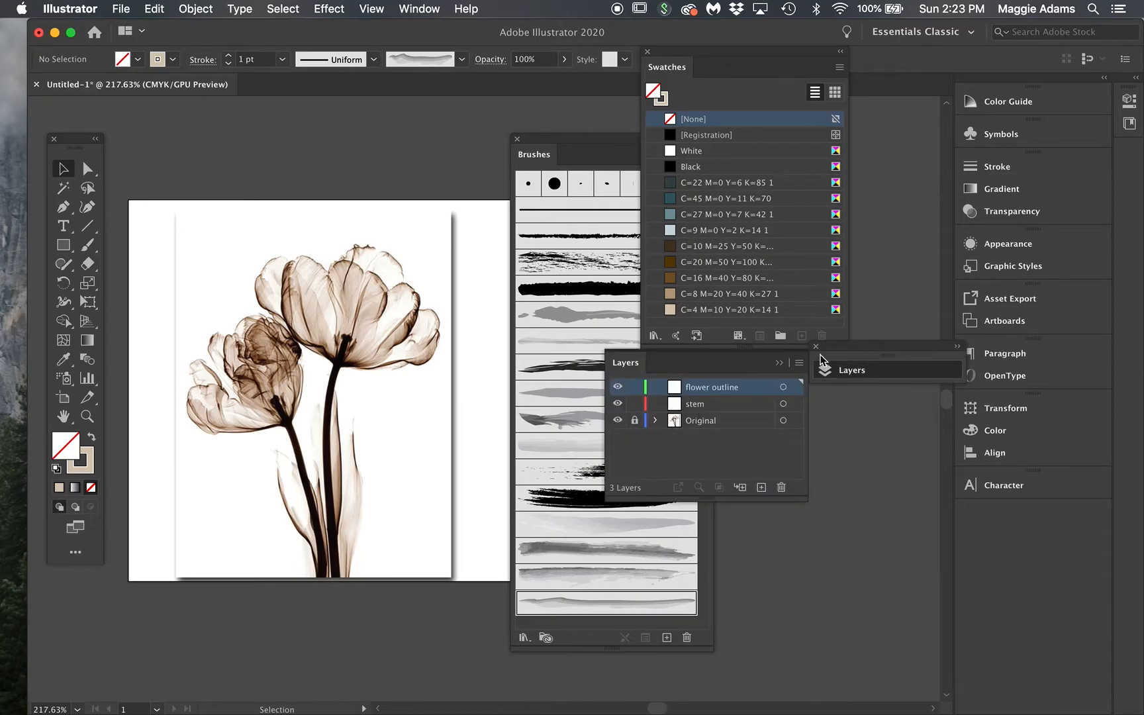
{"action": "left_click_drag", "start_coordinate": [830, 361], "coordinate": [813, 474]}
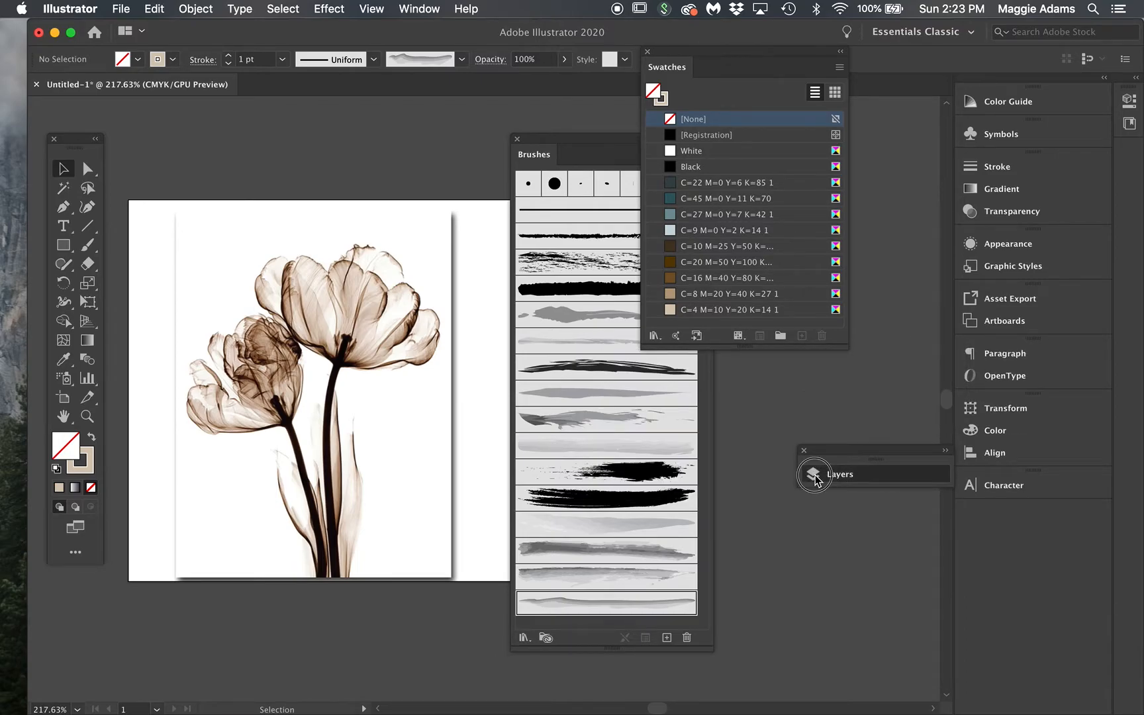
{"action": "left_click_drag", "start_coordinate": [617, 466], "coordinate": [929, 504]}
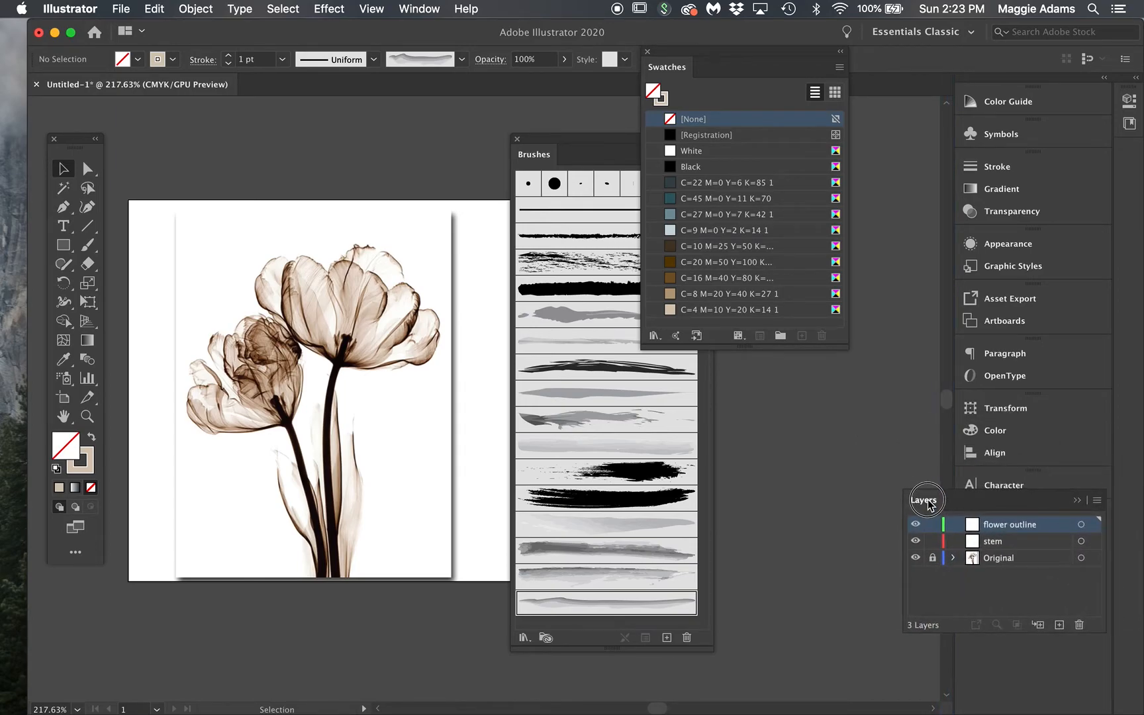
Step: Place the Swatches panel directly above Layers and the Brushes panel alongside them, clear of the artboard
{"action": "left_click", "coordinate": [1104, 78]}
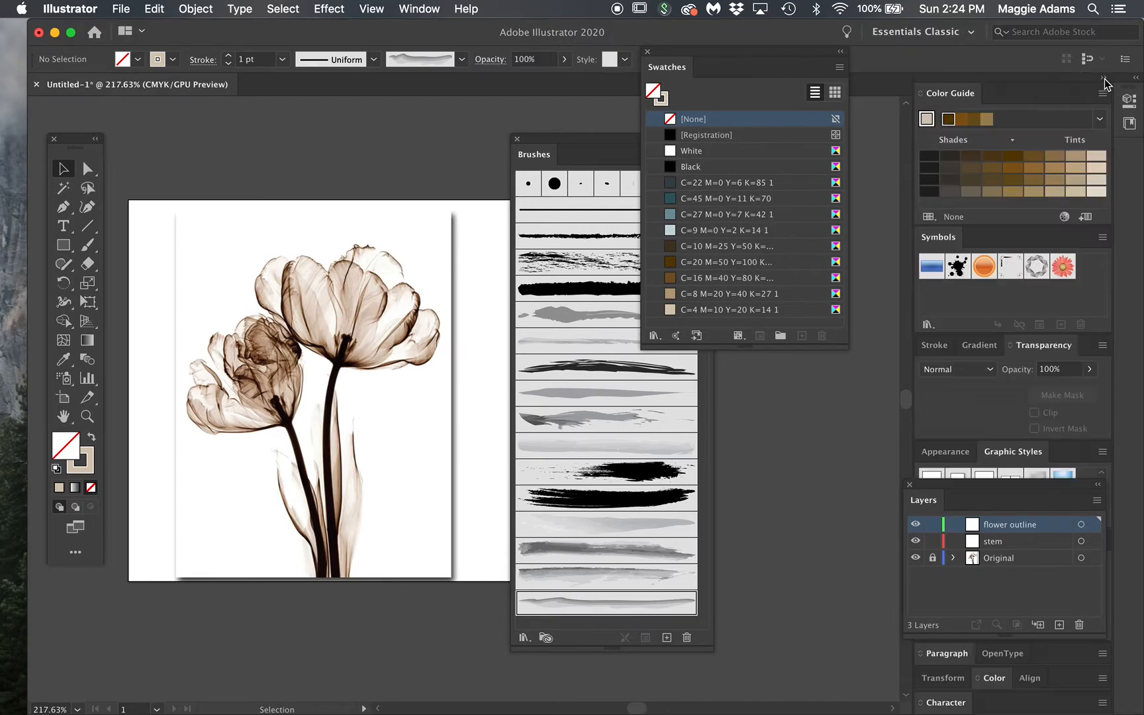
{"action": "left_click", "coordinate": [1104, 79]}
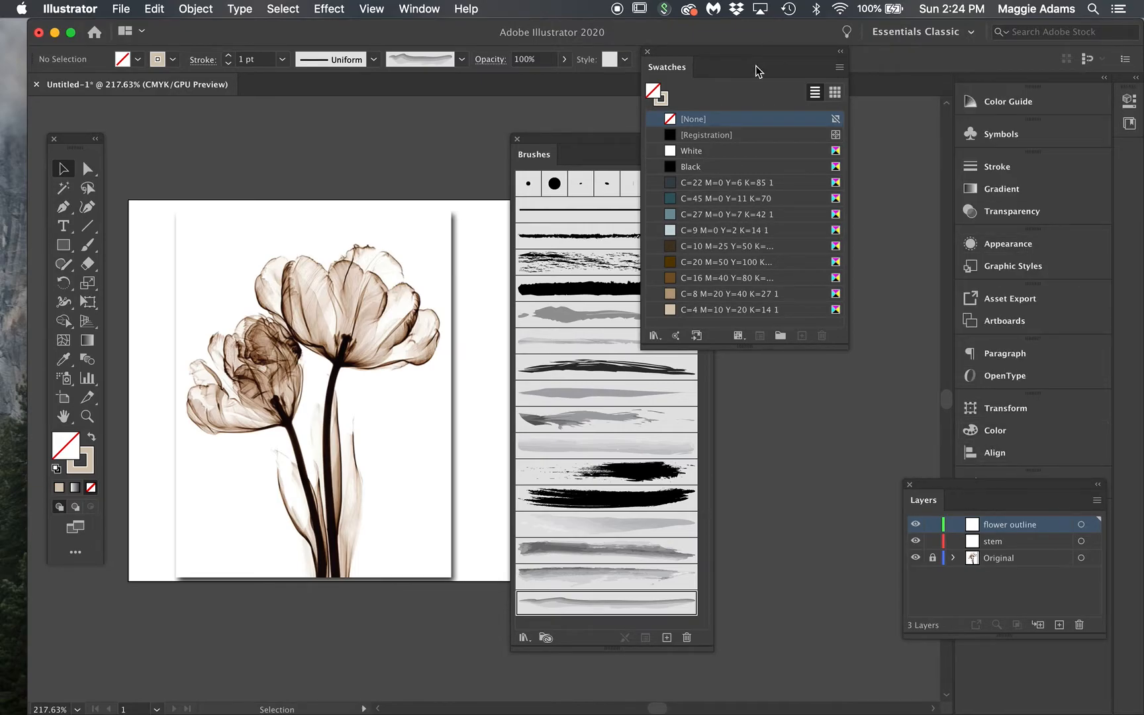
{"action": "left_click_drag", "start_coordinate": [746, 52], "coordinate": [920, 185]}
{"action": "left_click_drag", "start_coordinate": [669, 146], "coordinate": [848, 149]}
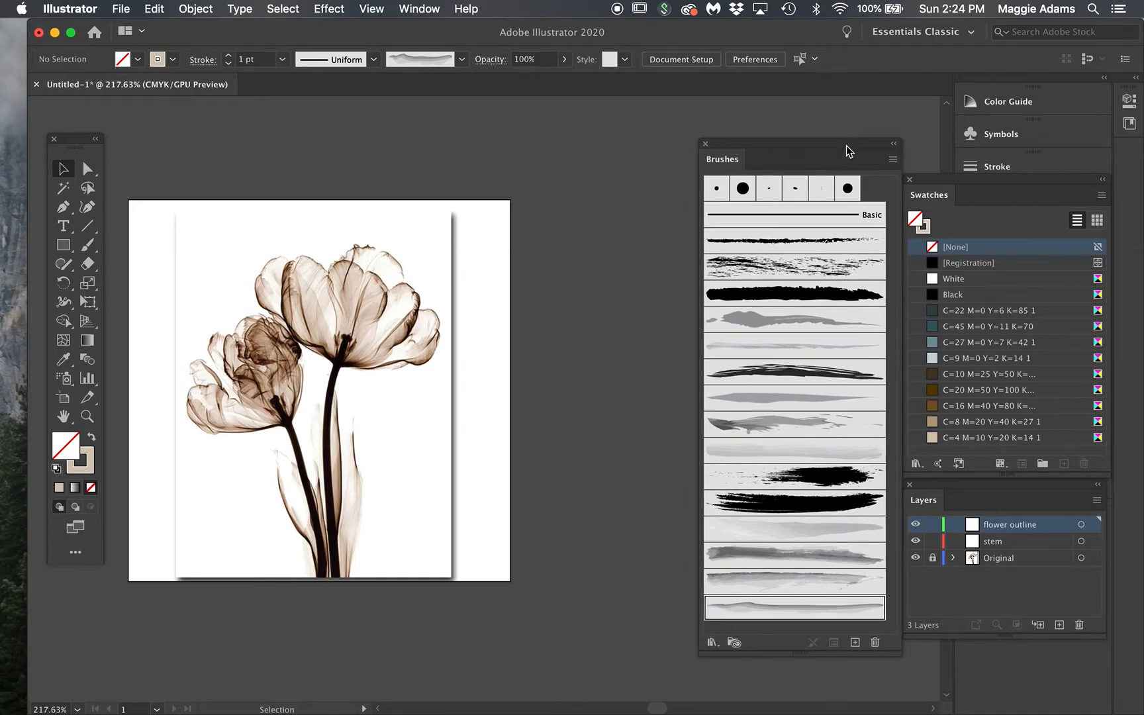
Step: Make the stem layer active and switch to the Paintbrush tool
{"action": "mouse_move", "coordinate": [792, 31]}
{"action": "left_mouse_down"}
{"action": "mouse_move", "coordinate": [778, 32]}
{"action": "mouse_move", "coordinate": [792, 31]}
{"action": "left_mouse_up"}
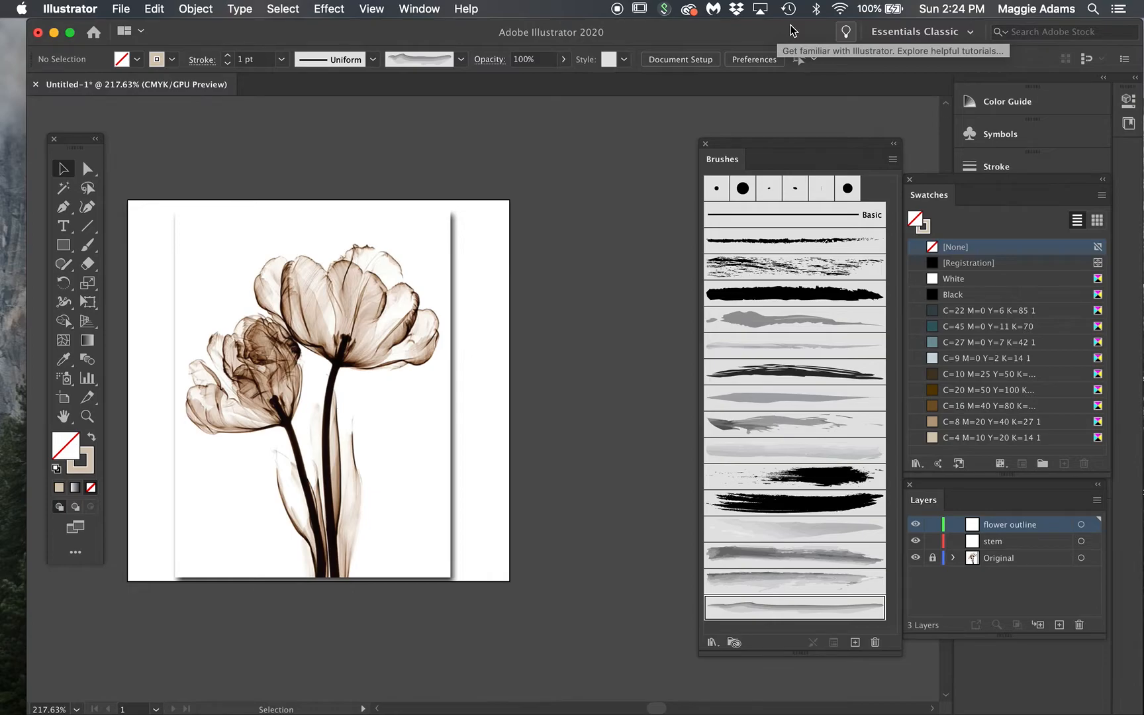
{"action": "left_click", "coordinate": [87, 416]}
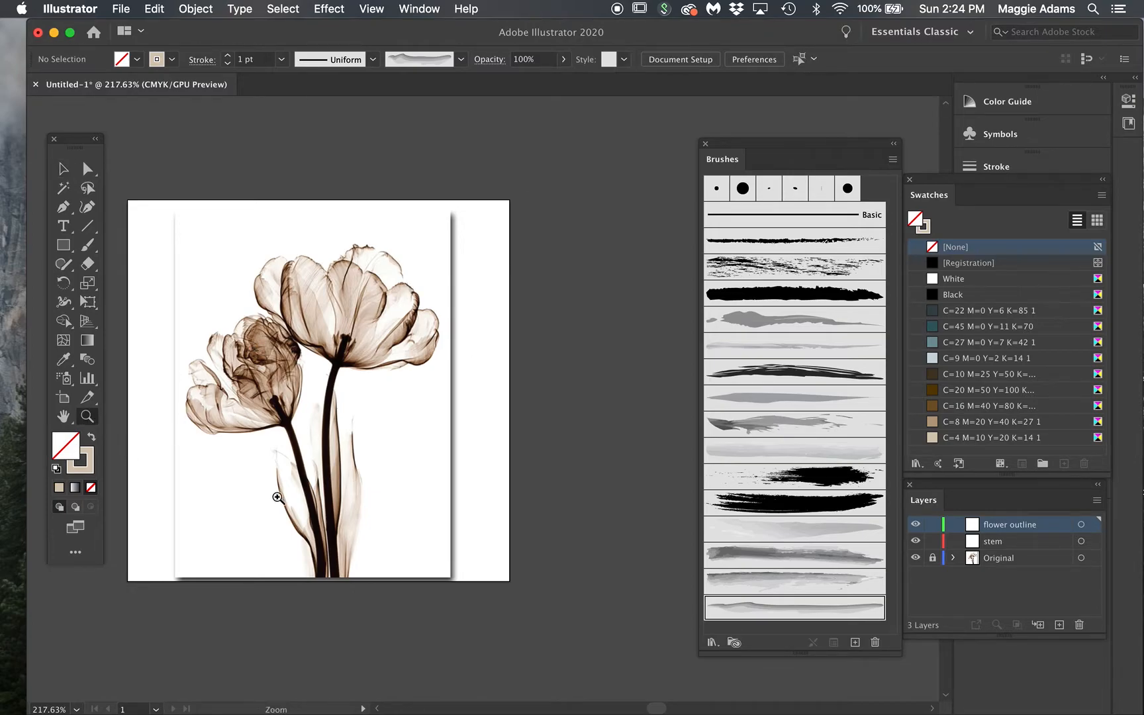
{"action": "left_click", "coordinate": [283, 501]}
{"action": "scroll", "coordinate": [517, 388], "scroll_direction": "right", "scroll_amount": 5}
{"action": "scroll", "coordinate": [516, 388], "scroll_direction": "up", "scroll_amount": 4}
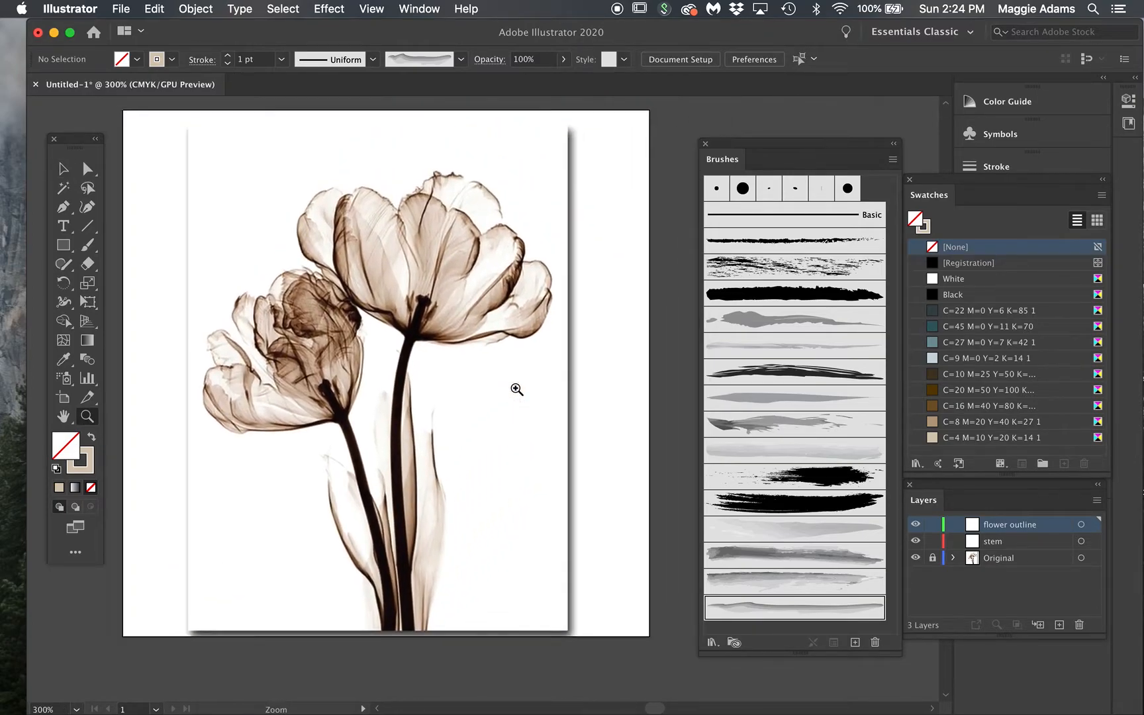
{"action": "left_click", "coordinate": [63, 168]}
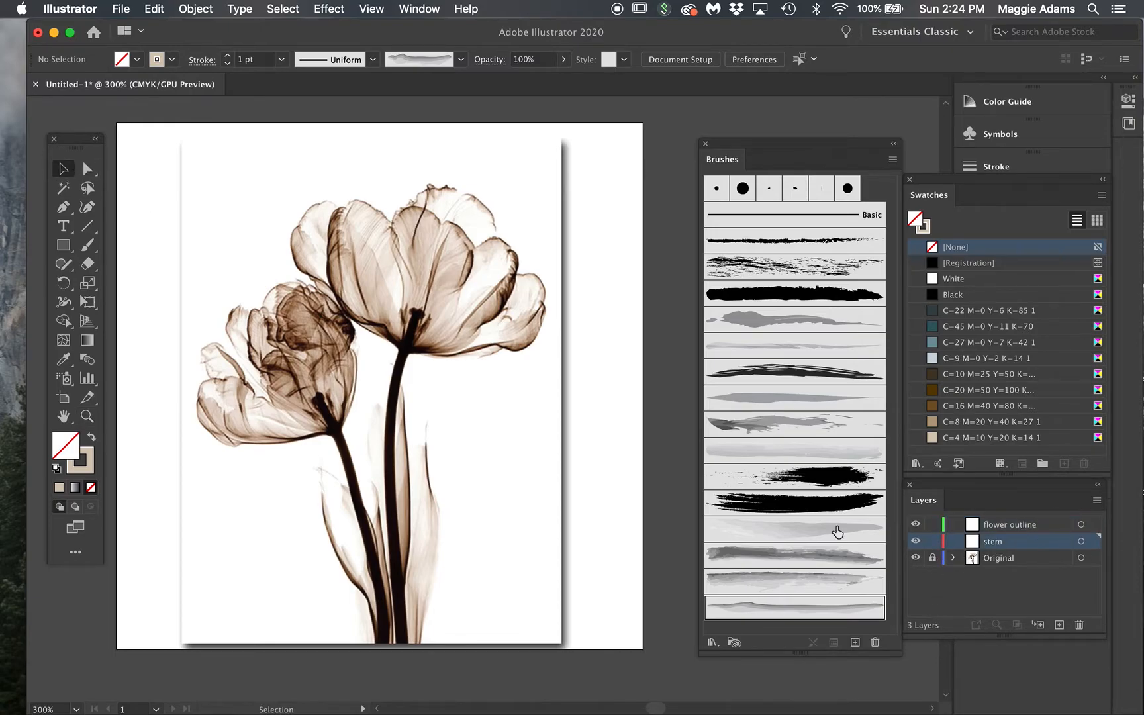
{"action": "left_click", "coordinate": [87, 245]}
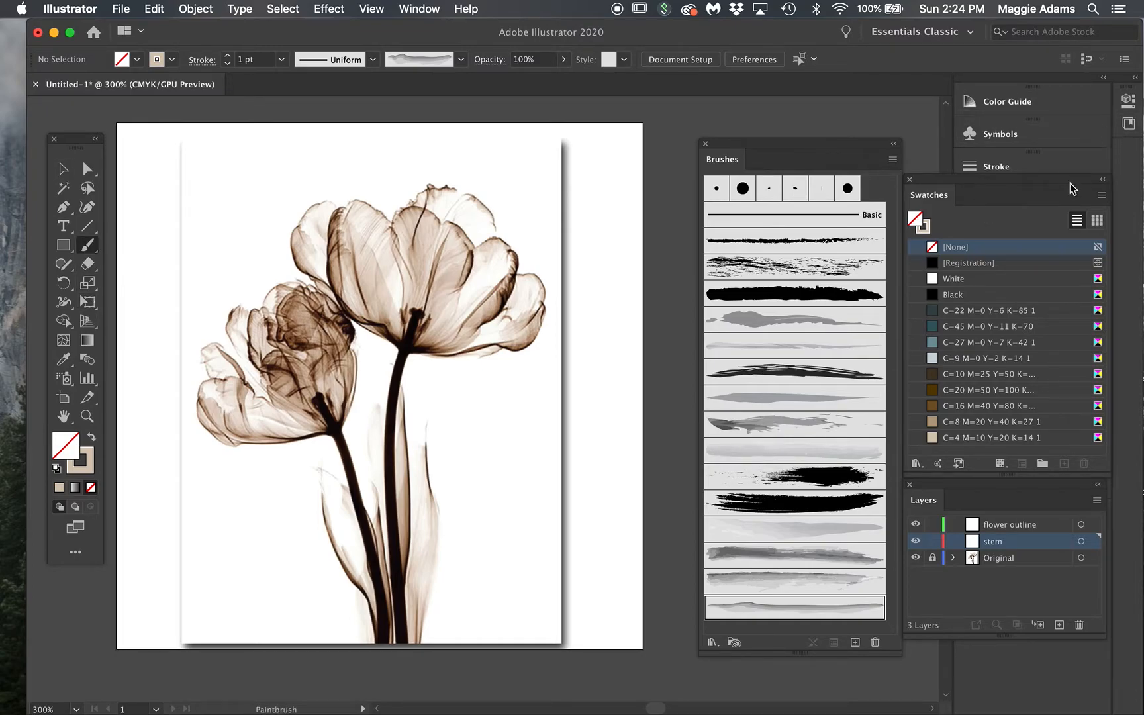
{"action": "mouse_move", "coordinate": [1071, 182]}
{"action": "left_mouse_down"}
{"action": "mouse_move", "coordinate": [913, 246]}
{"action": "mouse_move", "coordinate": [1055, 186]}
{"action": "mouse_move", "coordinate": [920, 191]}
{"action": "left_mouse_up"}
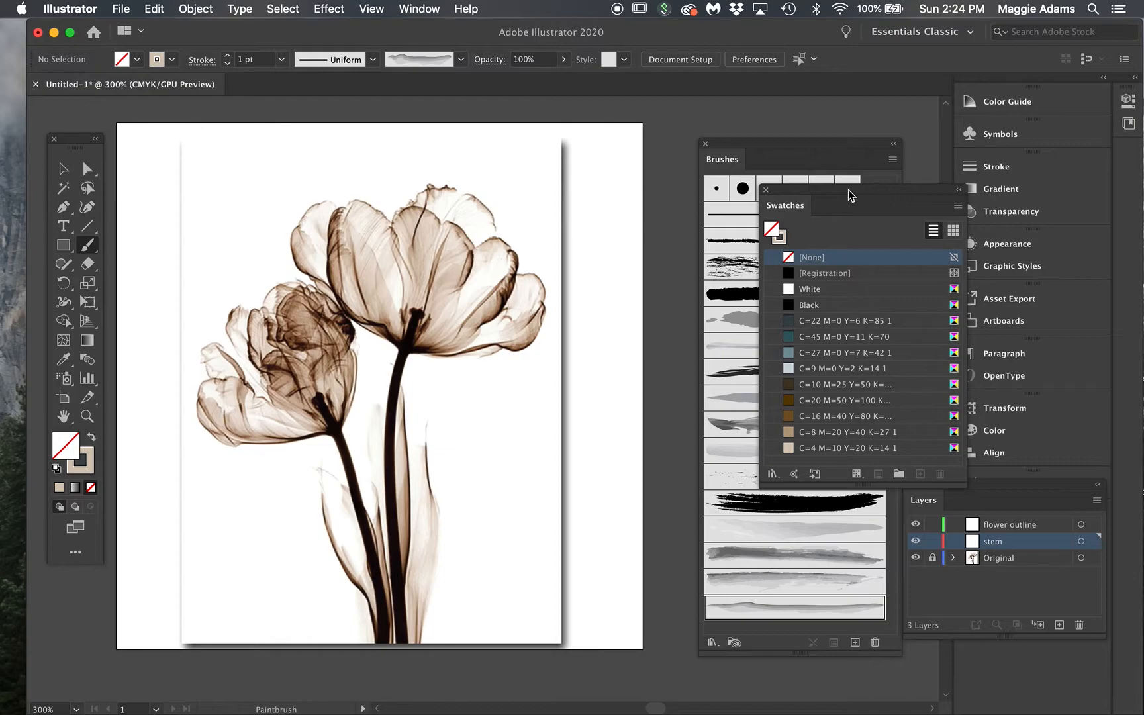
{"action": "left_click_drag", "start_coordinate": [792, 189], "coordinate": [928, 184]}
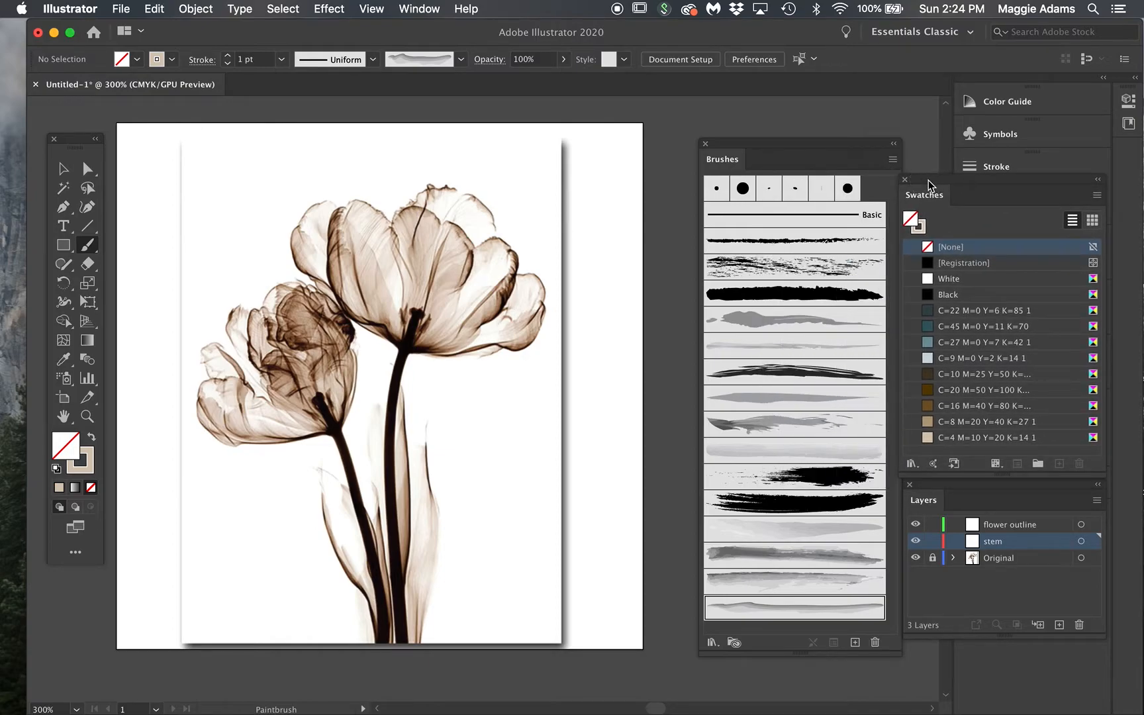
{"action": "left_click", "coordinate": [329, 9]}
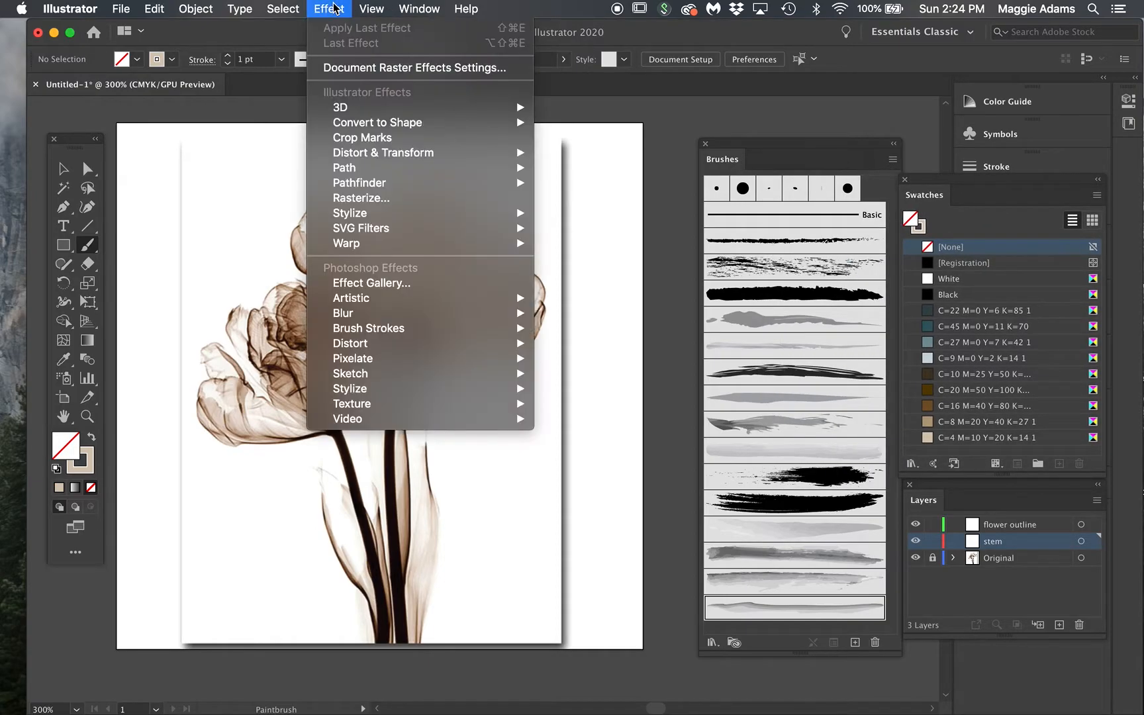
{"action": "mouse_move", "coordinate": [419, 8]}
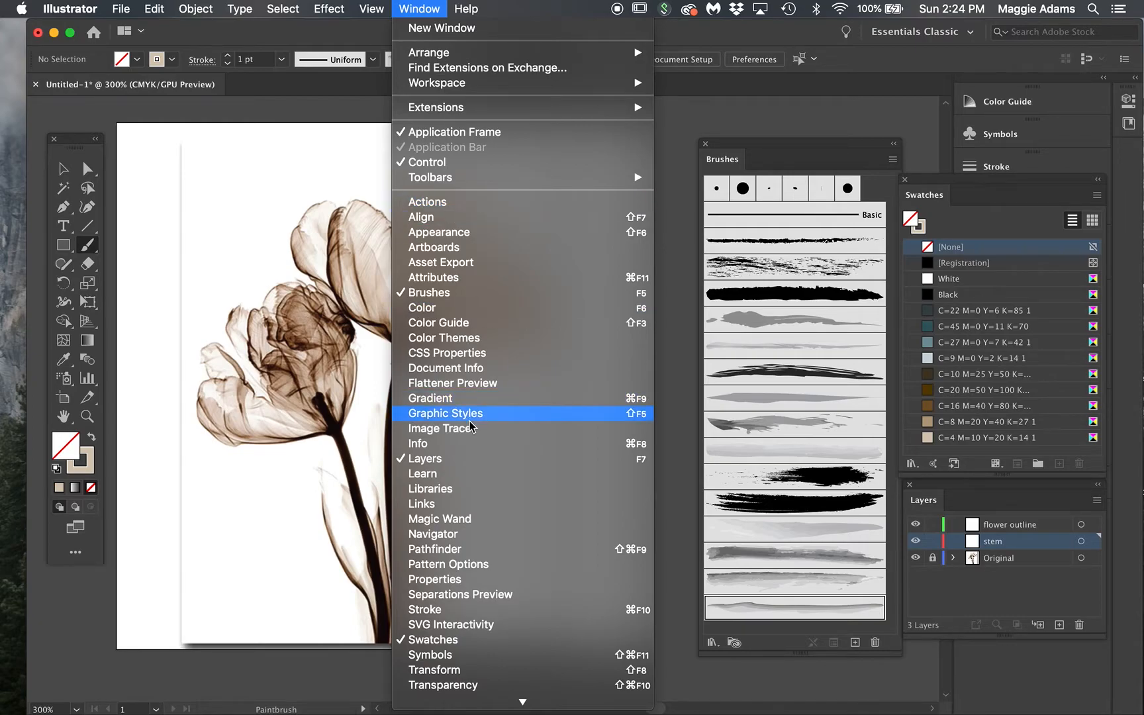
{"action": "scroll", "coordinate": [468, 590], "scroll_direction": "down", "scroll_amount": 3}
{"action": "mouse_move", "coordinate": [477, 596]}
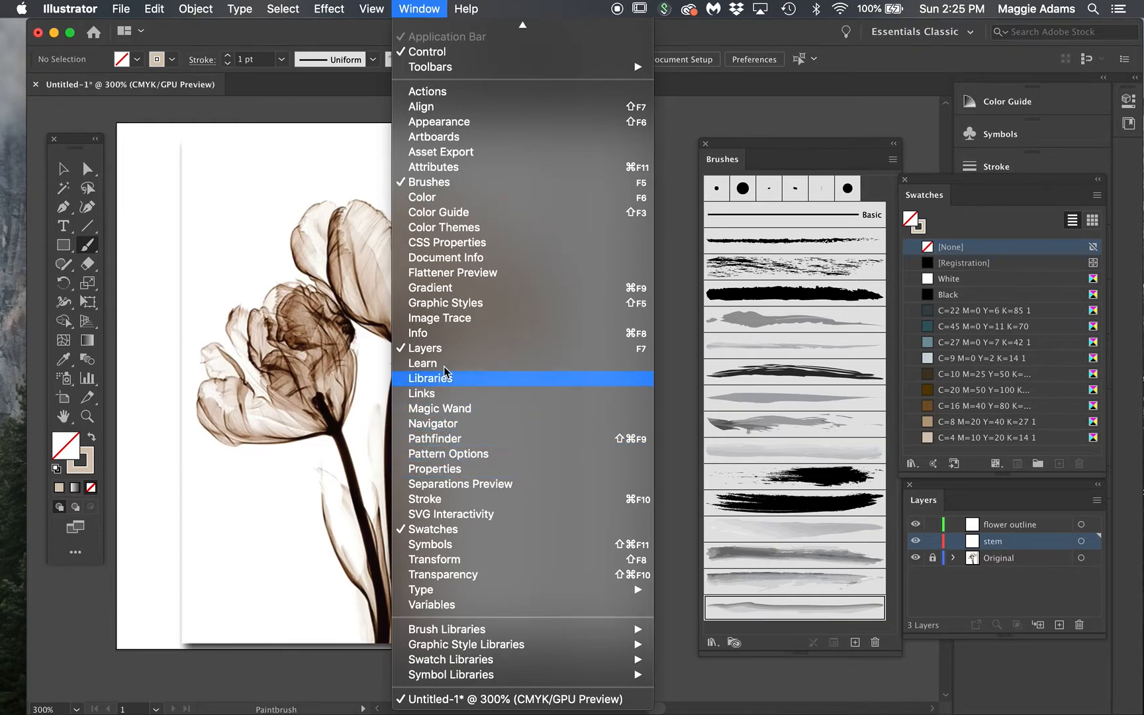
{"action": "scroll", "coordinate": [447, 355], "scroll_direction": "up", "scroll_amount": 3}
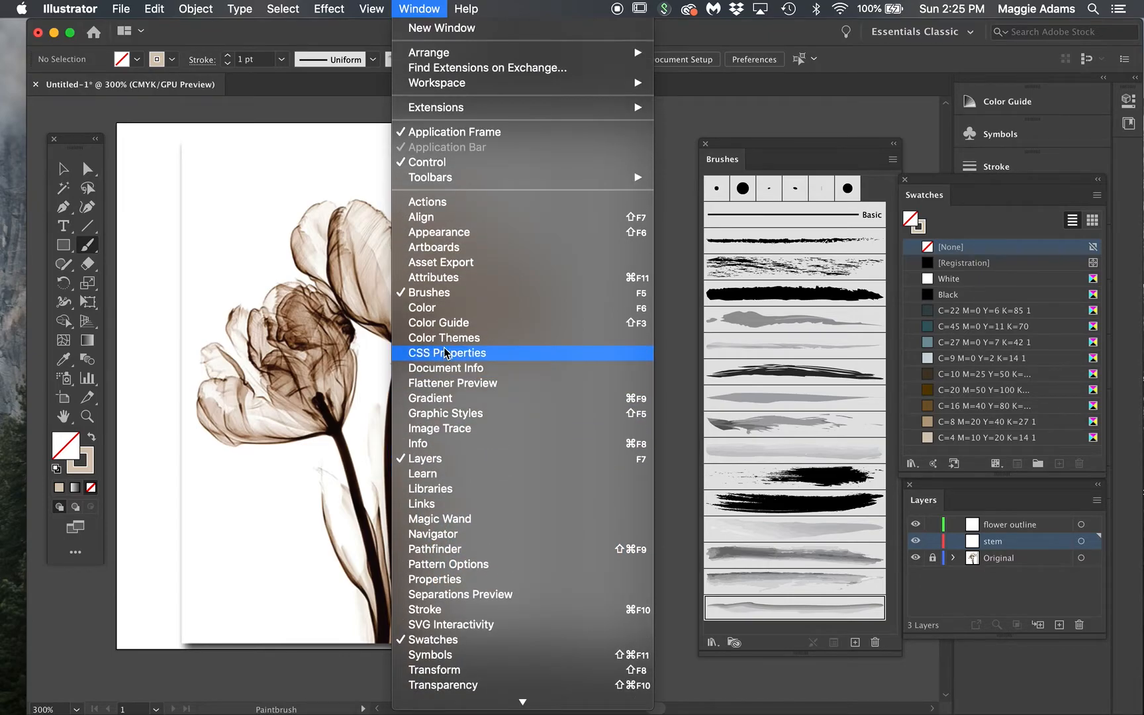
{"action": "scroll", "coordinate": [445, 353], "scroll_direction": "down", "scroll_amount": 1}
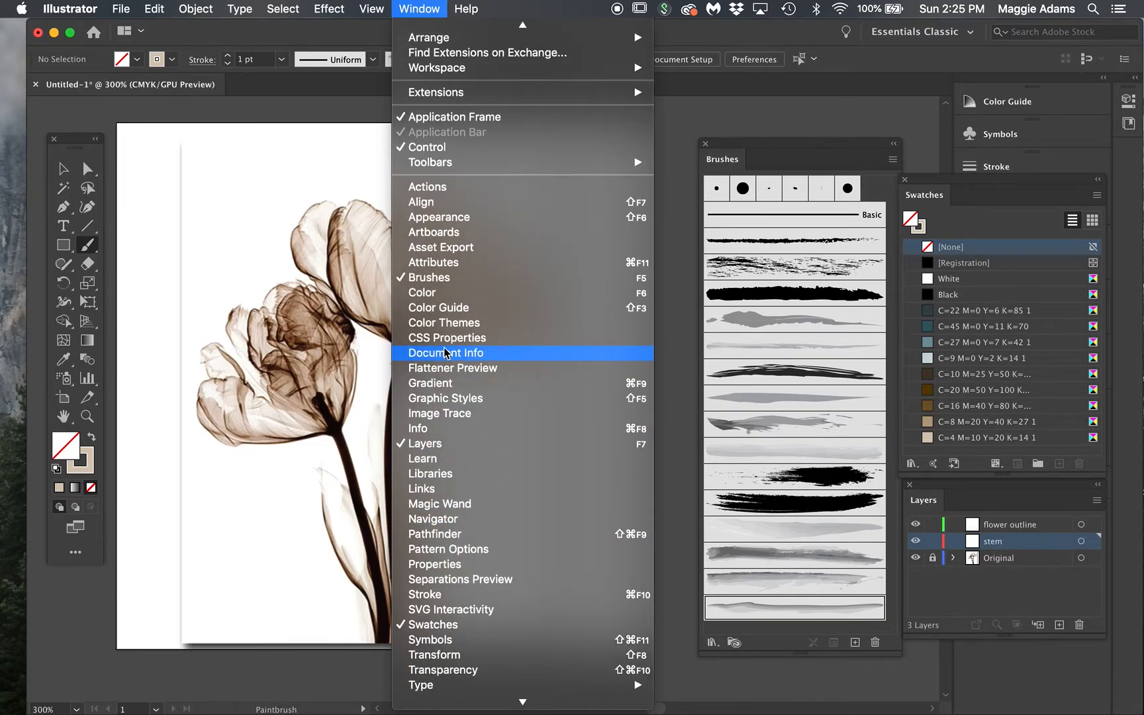
{"action": "scroll", "coordinate": [445, 353], "scroll_direction": "down", "scroll_amount": 2}
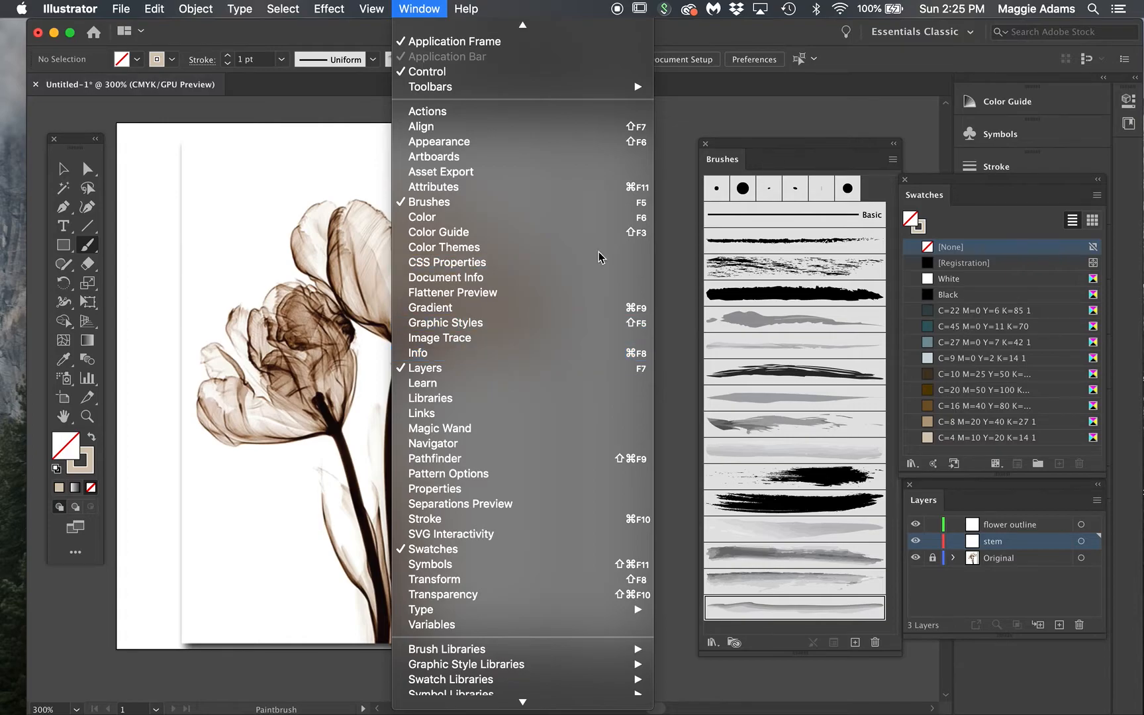
{"action": "left_click", "coordinate": [787, 138]}
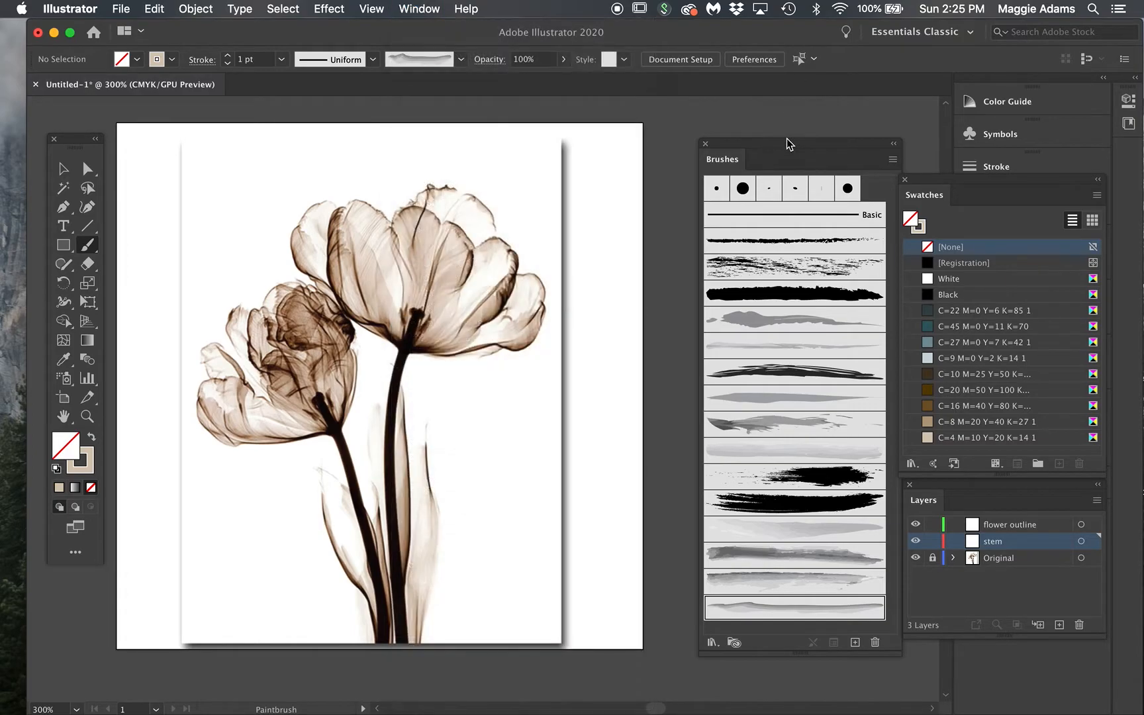
Step: Ready the Paintbrush at 400% zoom on the stems with the solid rough-edged black brush and the dark brown C=10 M=25 Y=50 K=84 swatch as stroke
{"action": "left_click", "coordinate": [87, 417]}
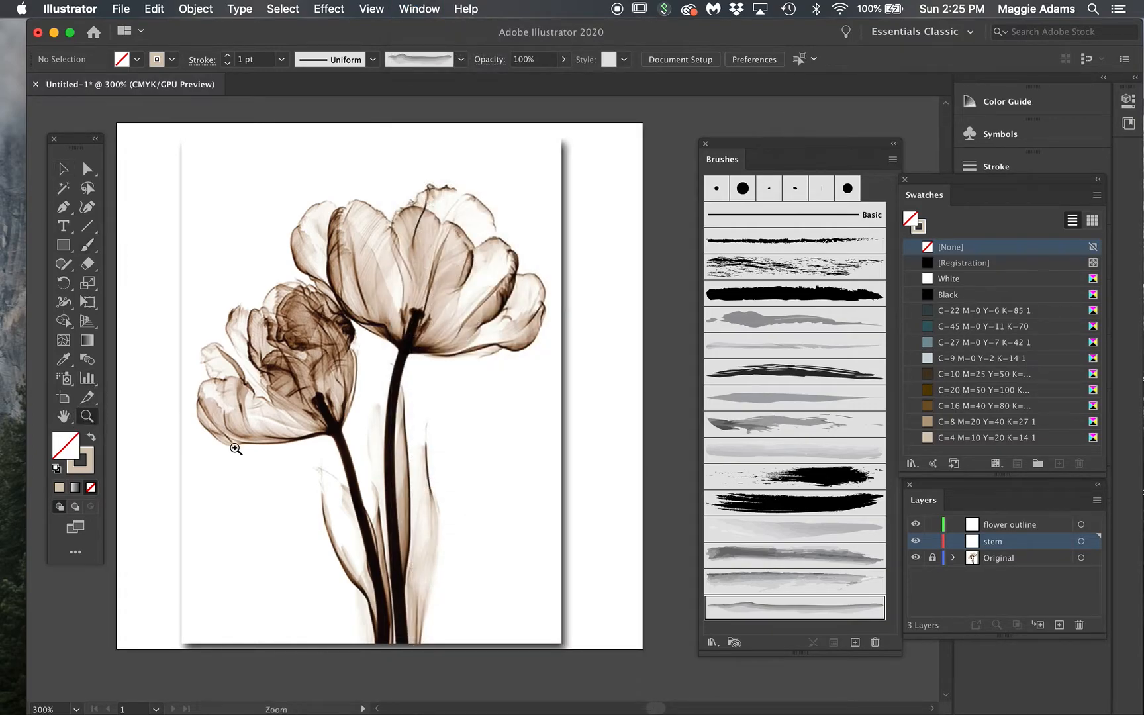
{"action": "left_click", "coordinate": [388, 504]}
{"action": "scroll", "coordinate": [388, 504], "scroll_direction": "right", "scroll_amount": 5}
{"action": "scroll", "coordinate": [388, 503], "scroll_direction": "up", "scroll_amount": 3}
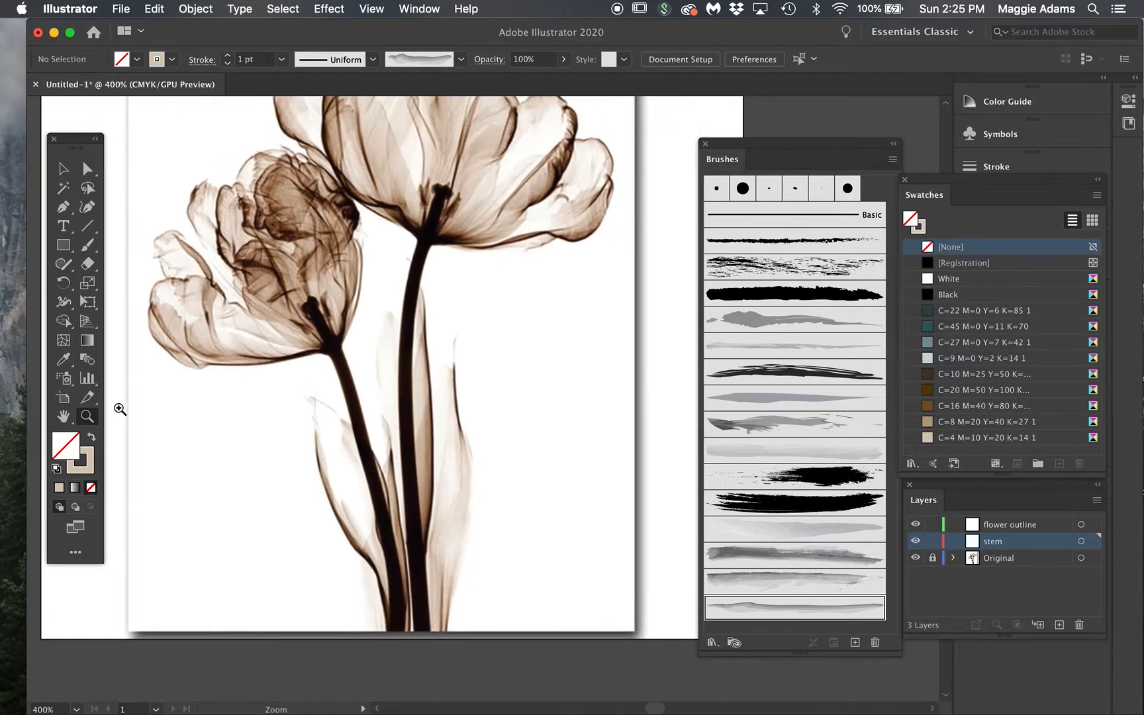
{"action": "left_click", "coordinate": [88, 244]}
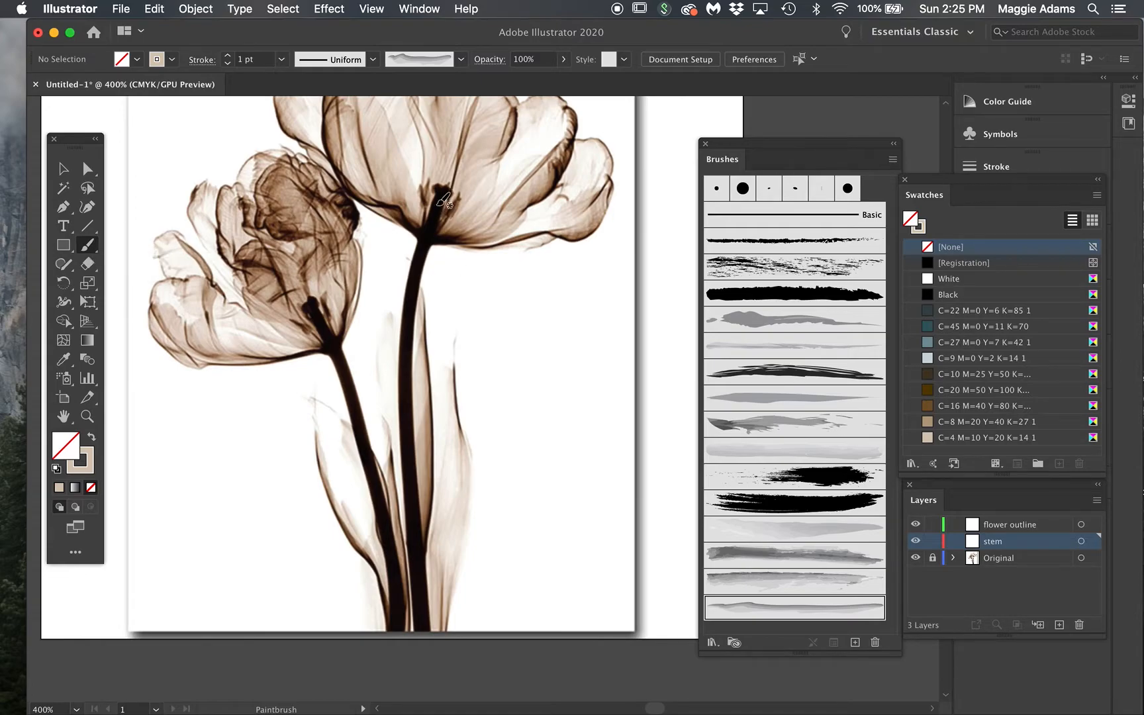
{"action": "left_click", "coordinate": [809, 300]}
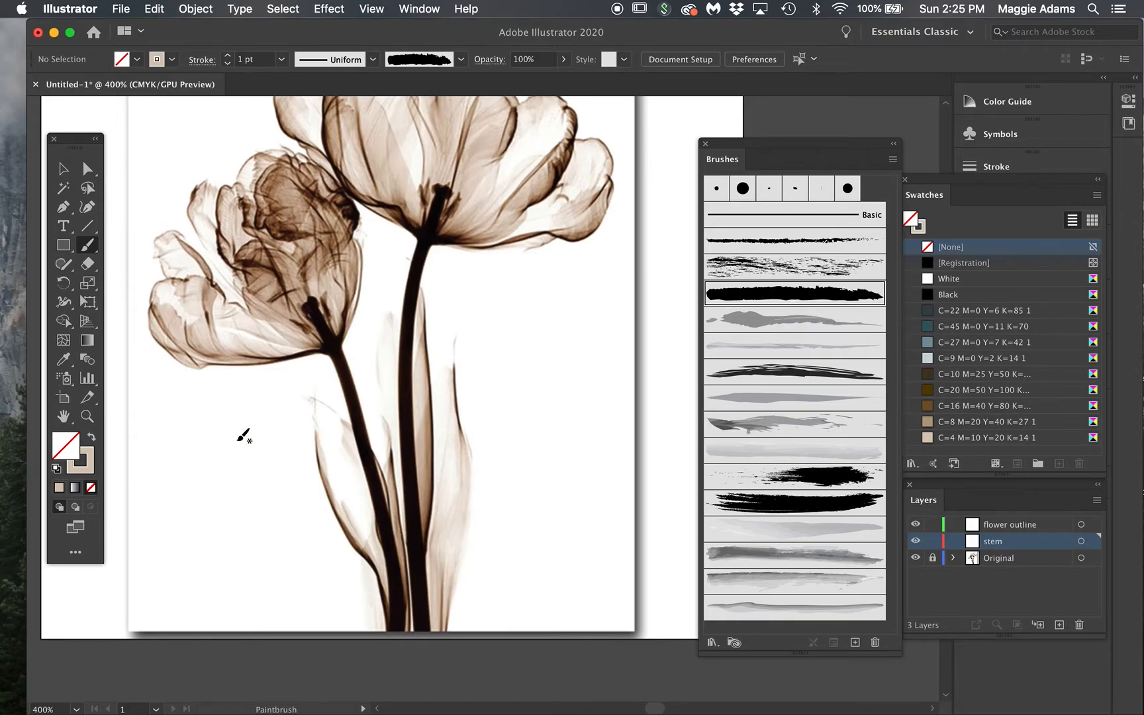
{"action": "left_click", "coordinate": [954, 374]}
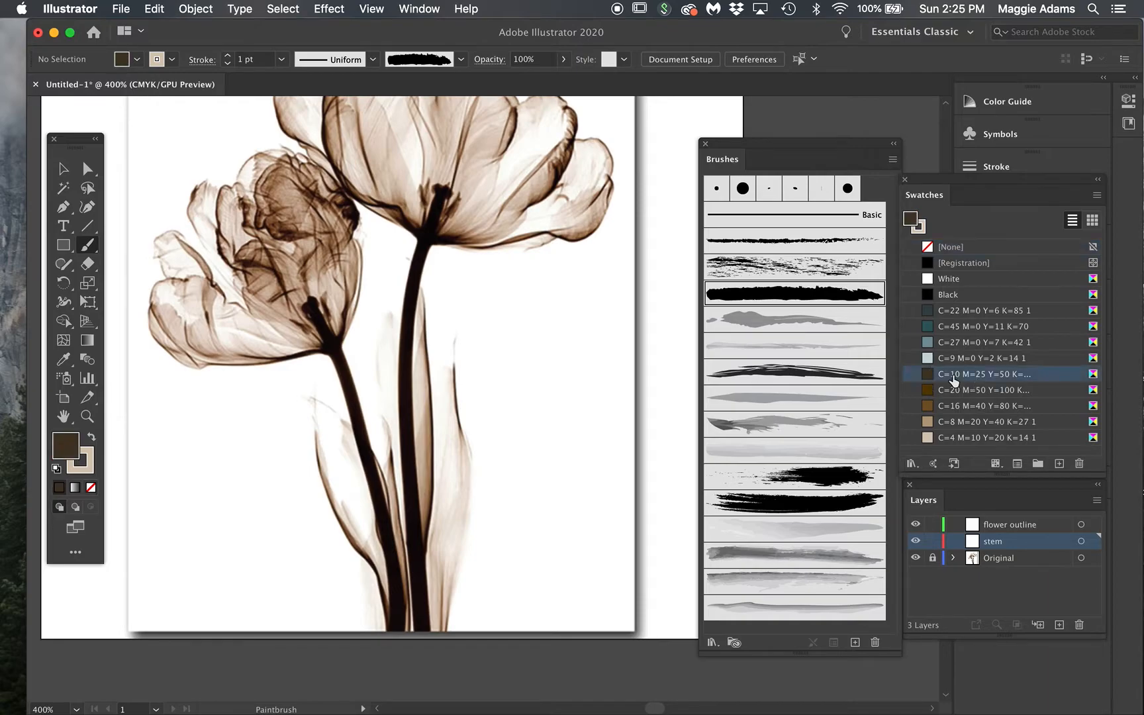
{"action": "left_click", "coordinate": [92, 441]}
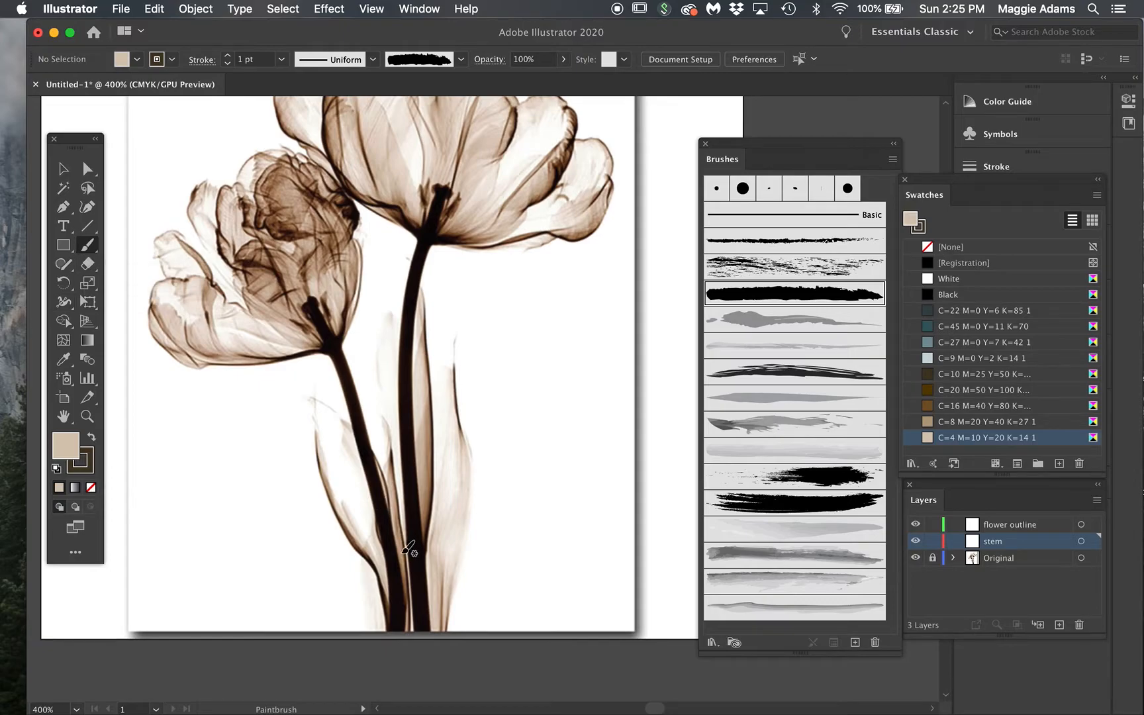
{"action": "left_click", "coordinate": [428, 634]}
{"action": "left_click_drag", "start_coordinate": [428, 634], "coordinate": [422, 523]}
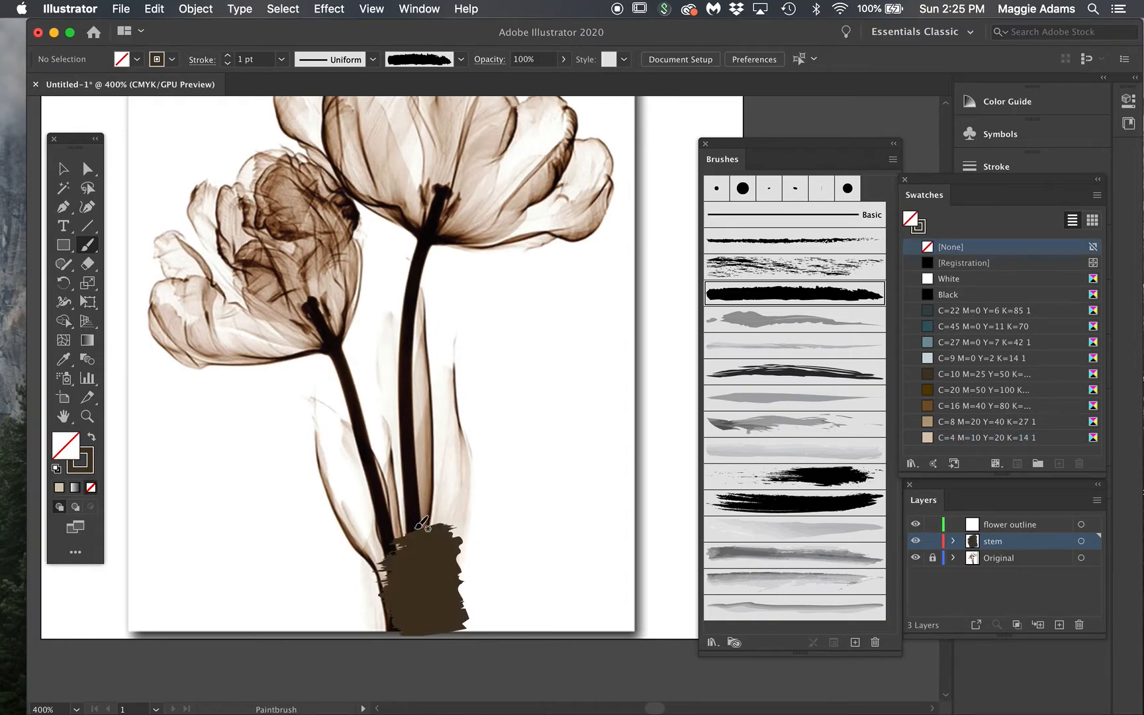
{"action": "key", "text": "super+z"}
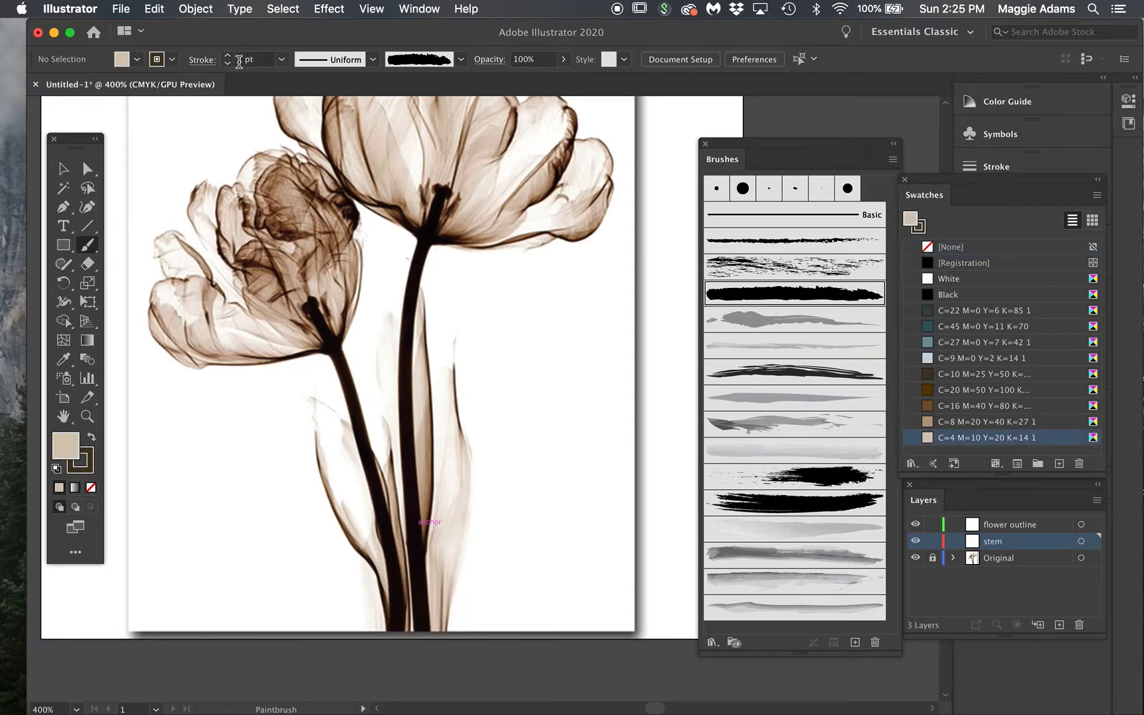
{"action": "left_click", "coordinate": [243, 60]}
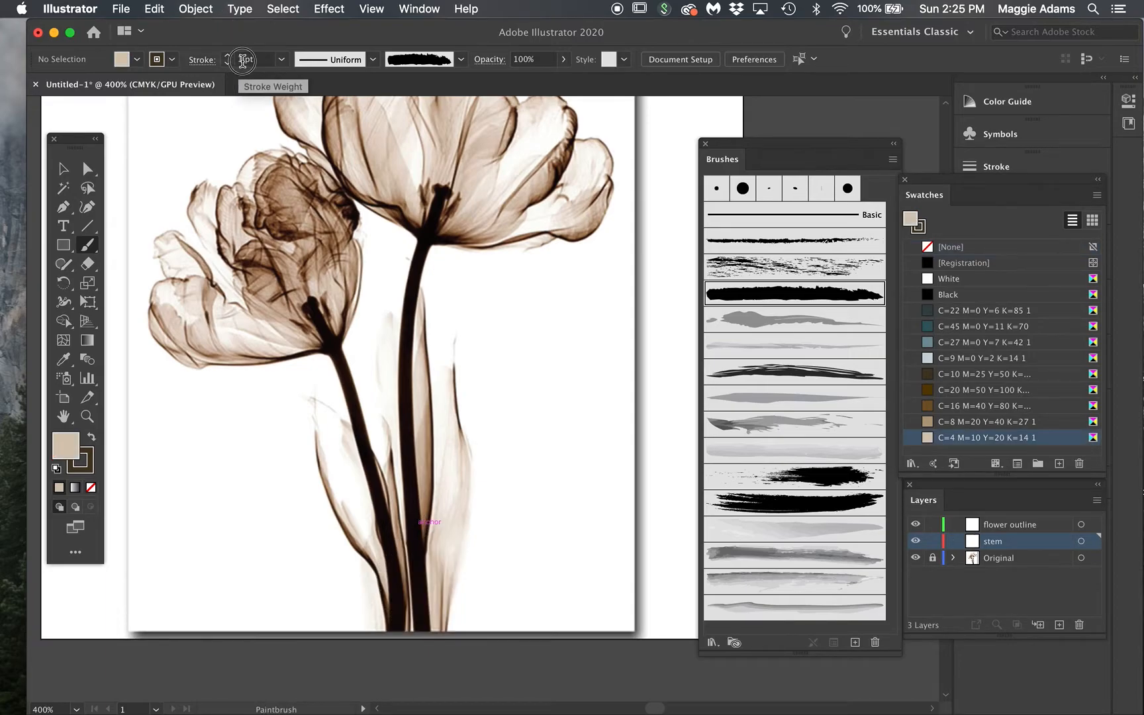
{"action": "type", "text": "0.1"}
{"action": "key", "text": "Return"}
{"action": "left_click_drag", "start_coordinate": [423, 633], "coordinate": [419, 441]}
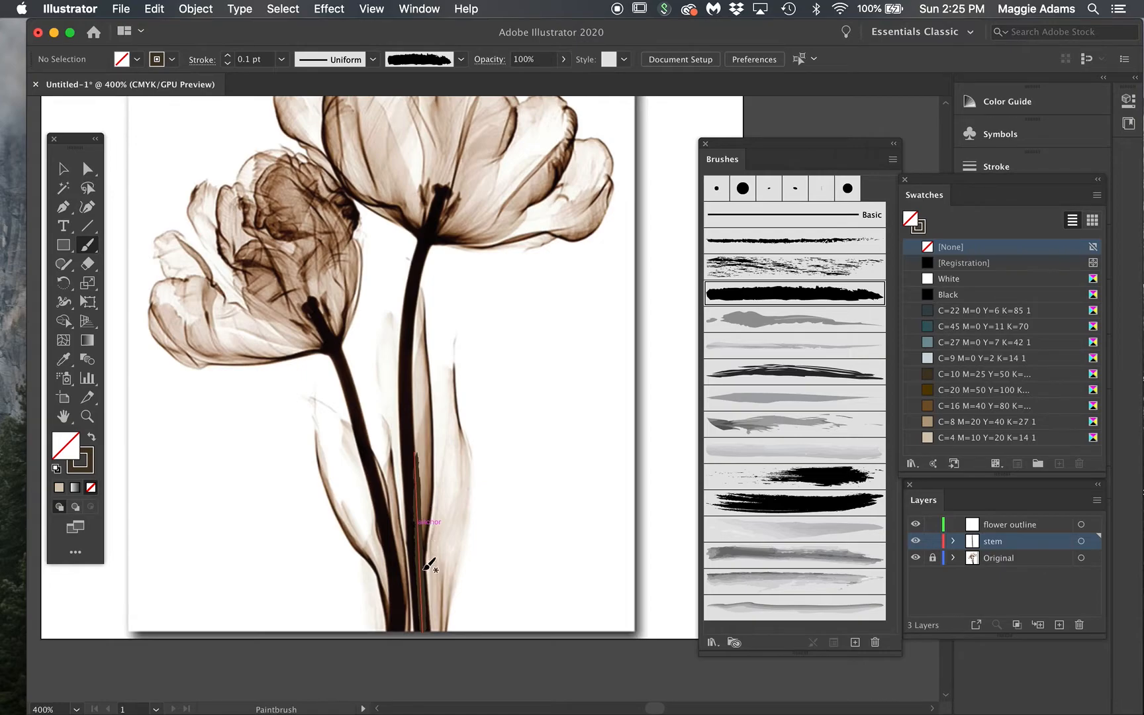
{"action": "key", "text": "cmd+z"}
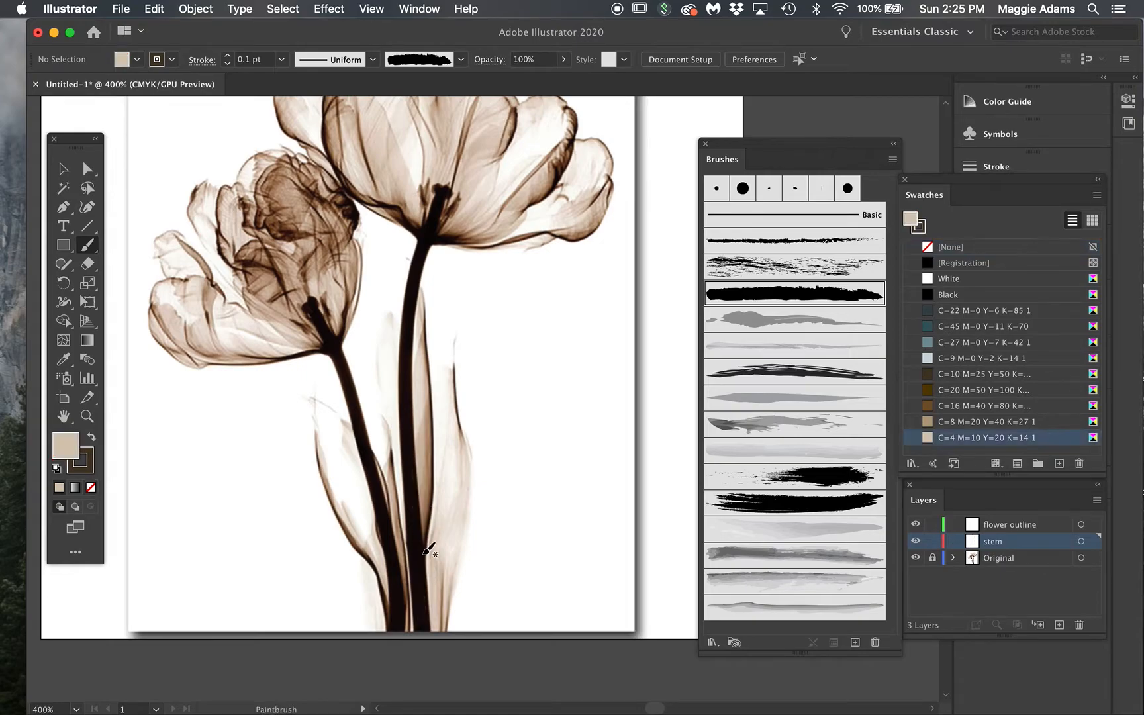
Step: Set the stroke weight to 0.2 pt and paint one long brown brush stroke over each tulip stem
{"action": "left_click", "coordinate": [249, 60]}
{"action": "key", "text": "BackSpace"}
{"action": "type", "text": "2"}
{"action": "key", "text": "Return"}
{"action": "mouse_move", "coordinate": [444, 191]}
{"action": "left_mouse_down"}
{"action": "mouse_move", "coordinate": [406, 314]}
{"action": "mouse_move", "coordinate": [403, 403]}
{"action": "mouse_move", "coordinate": [447, 692]}
{"action": "left_mouse_up"}
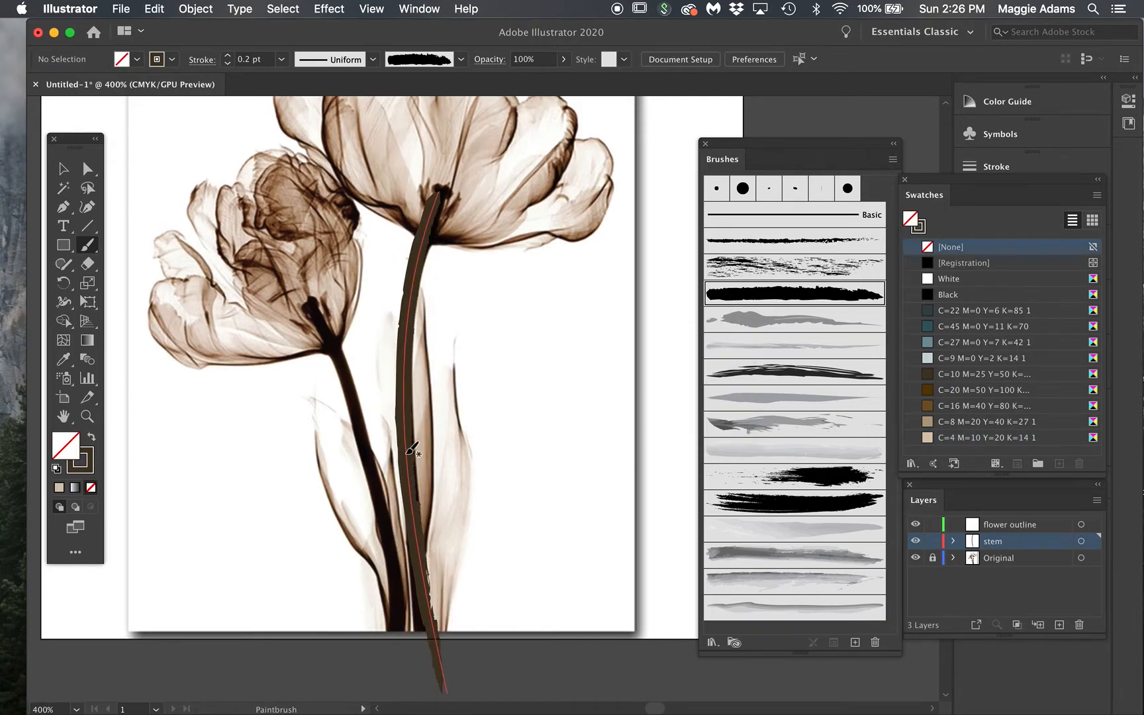
{"action": "mouse_move", "coordinate": [402, 629]}
{"action": "left_mouse_down"}
{"action": "mouse_move", "coordinate": [397, 556]}
{"action": "mouse_move", "coordinate": [351, 388]}
{"action": "mouse_move", "coordinate": [302, 283]}
{"action": "left_mouse_up"}
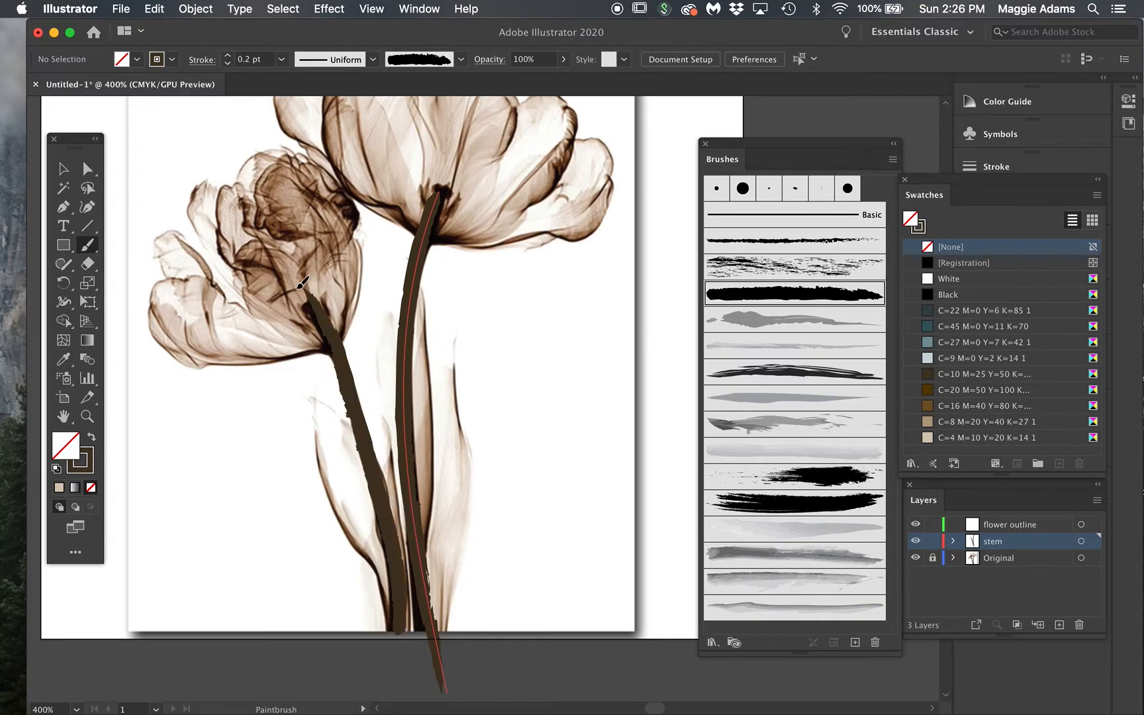
Step: Add a near-black shade of the dark brown swatch (C=2 M=6 Y=13) from the Color Guide to the Swatches
{"action": "left_click", "coordinate": [927, 376]}
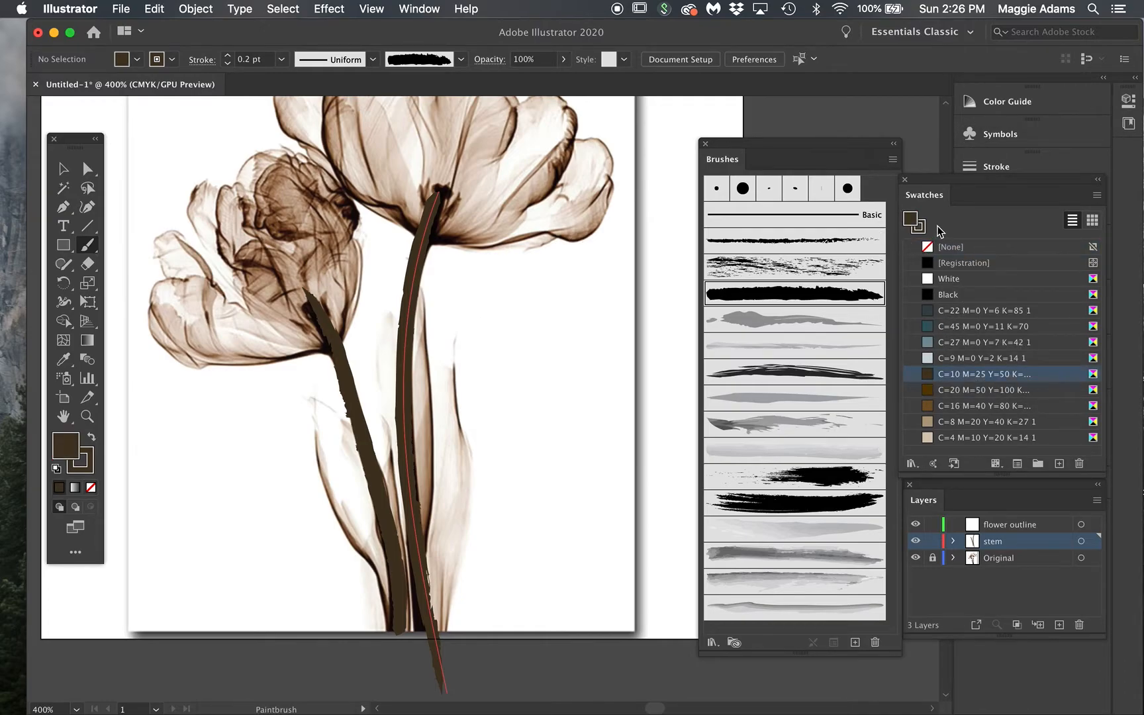
{"action": "left_click", "coordinate": [993, 104]}
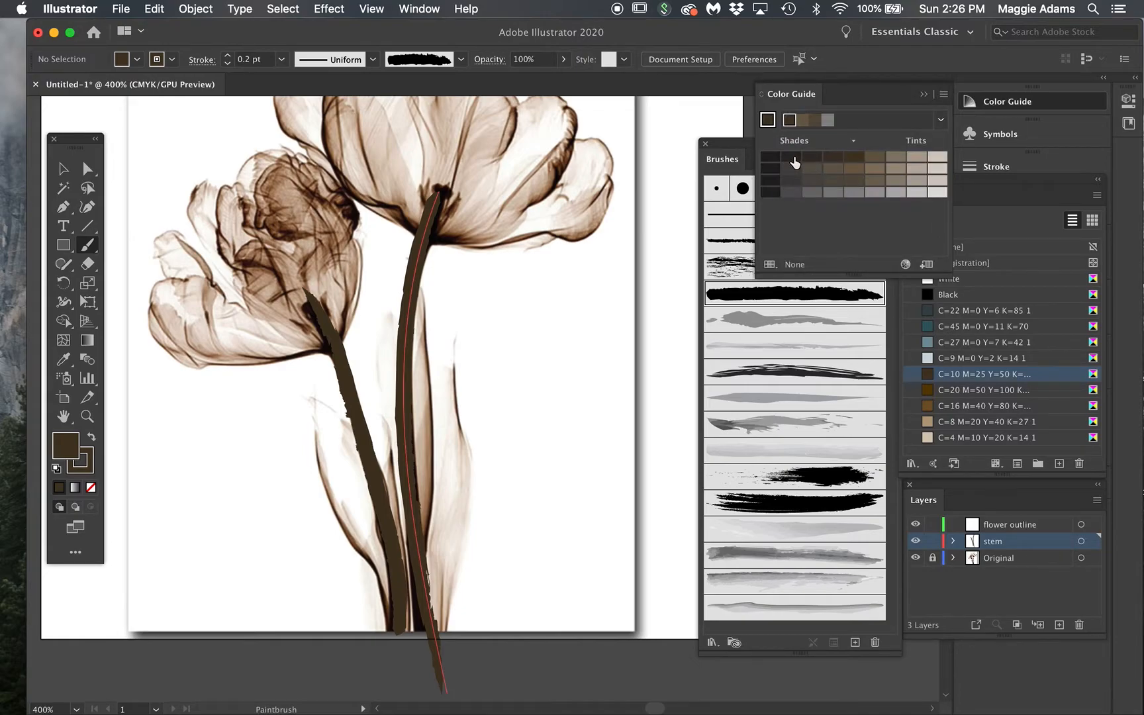
{"action": "left_click_drag", "start_coordinate": [793, 161], "coordinate": [935, 367]}
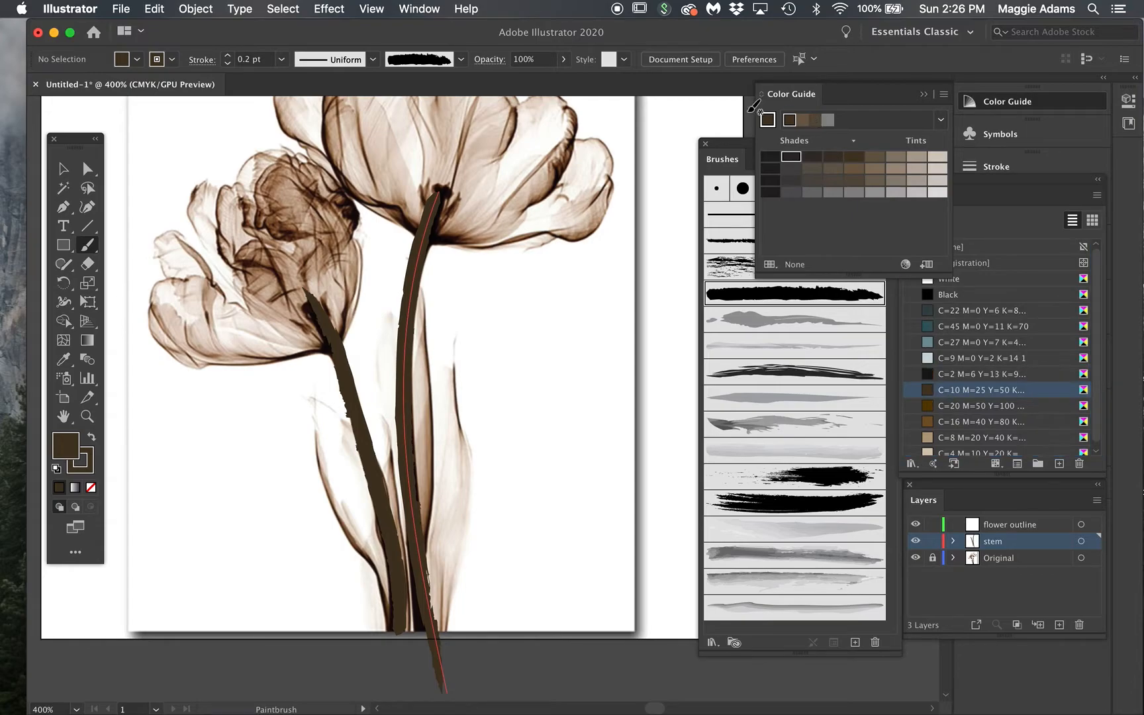
{"action": "left_click", "coordinate": [1062, 108]}
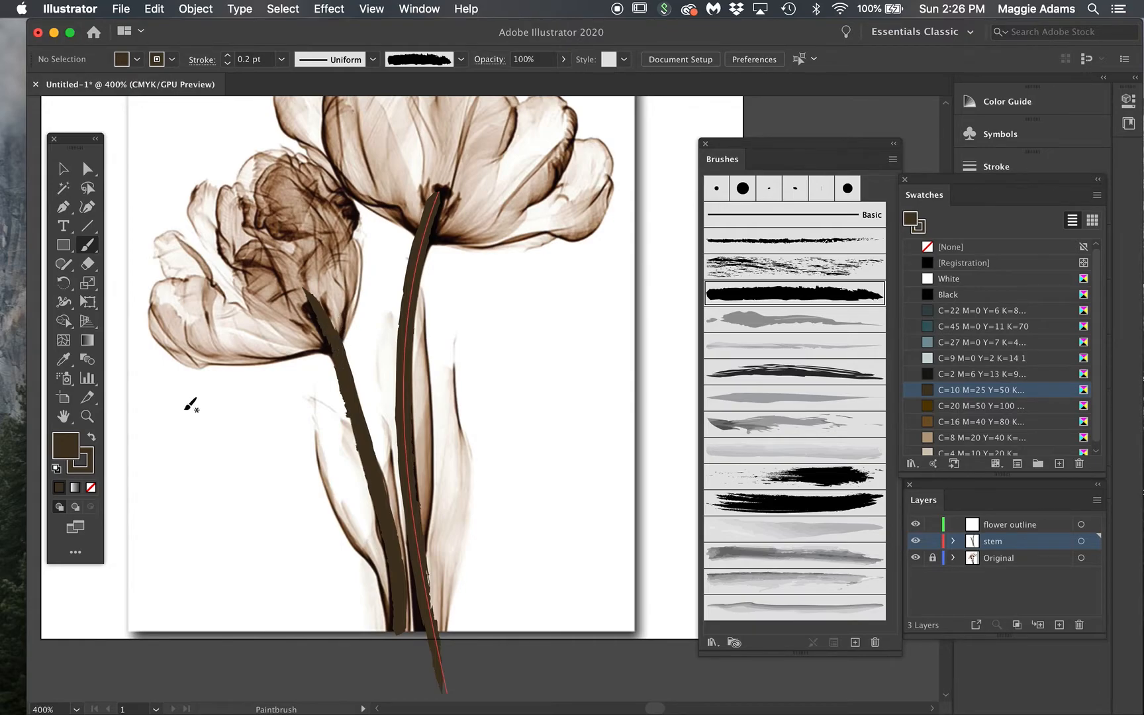
Step: Make the near-black C=2 M=6 Y=13 swatch the stroke color
{"action": "left_click", "coordinate": [963, 375]}
{"action": "left_click", "coordinate": [93, 464]}
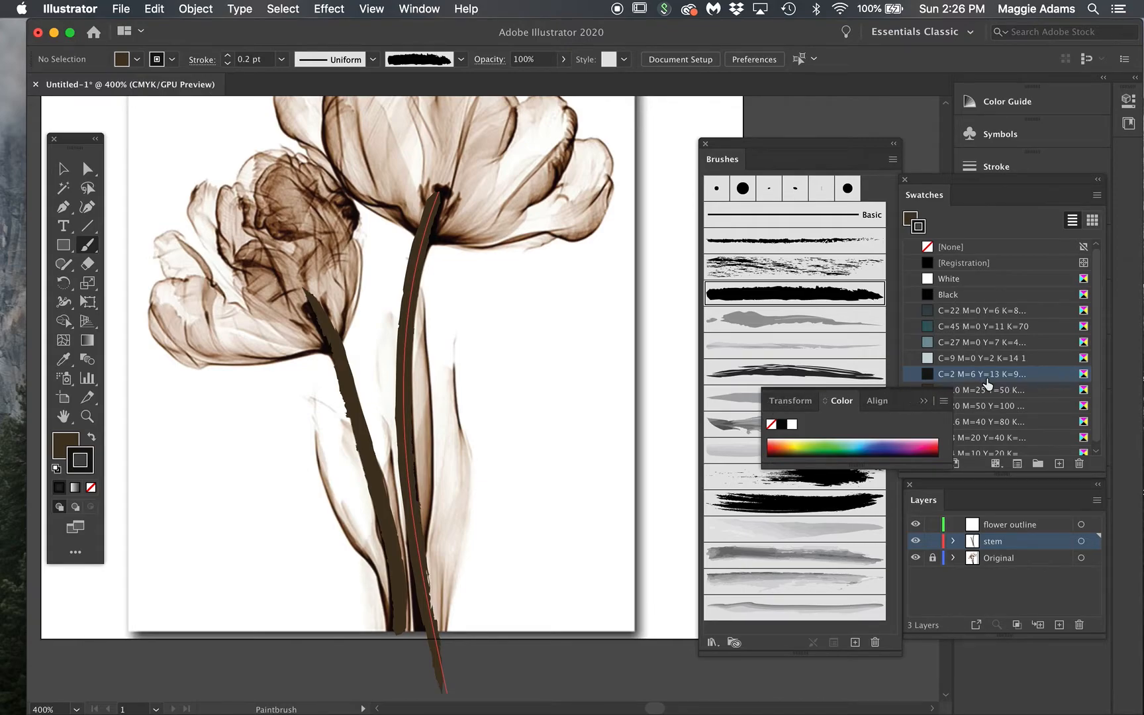
{"action": "left_click", "coordinate": [854, 398]}
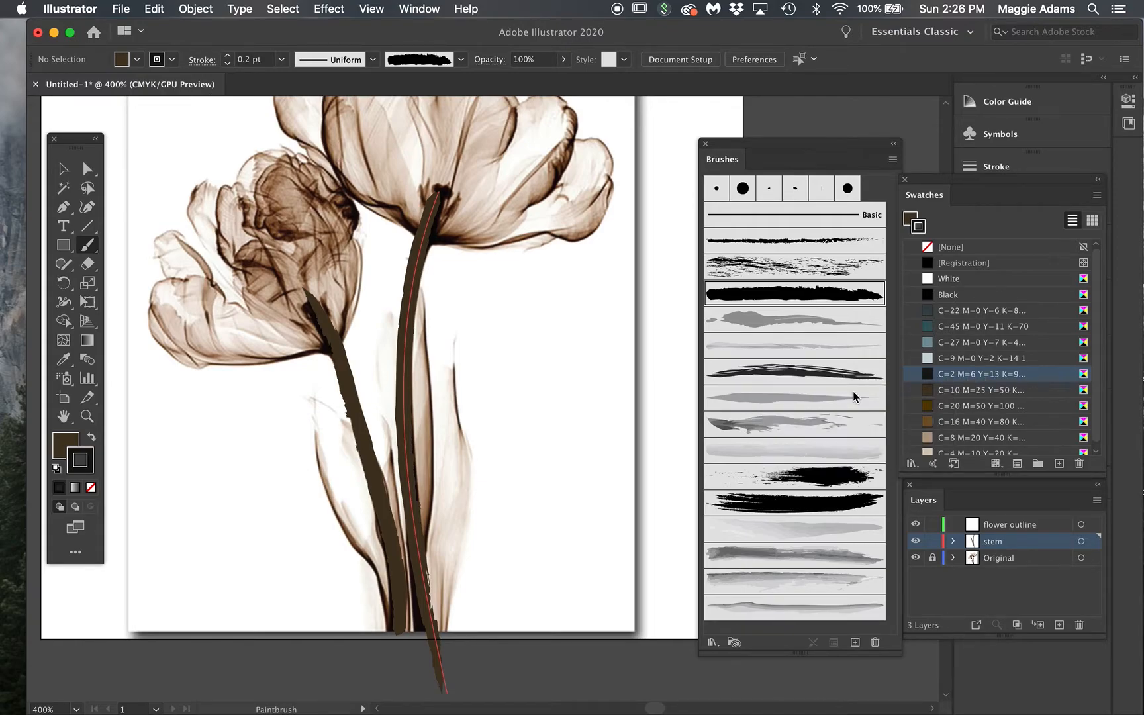
Step: Set the stroke weight to 0.1 pt and paint near-black shading strokes along both brown stems
{"action": "left_click", "coordinate": [249, 59]}
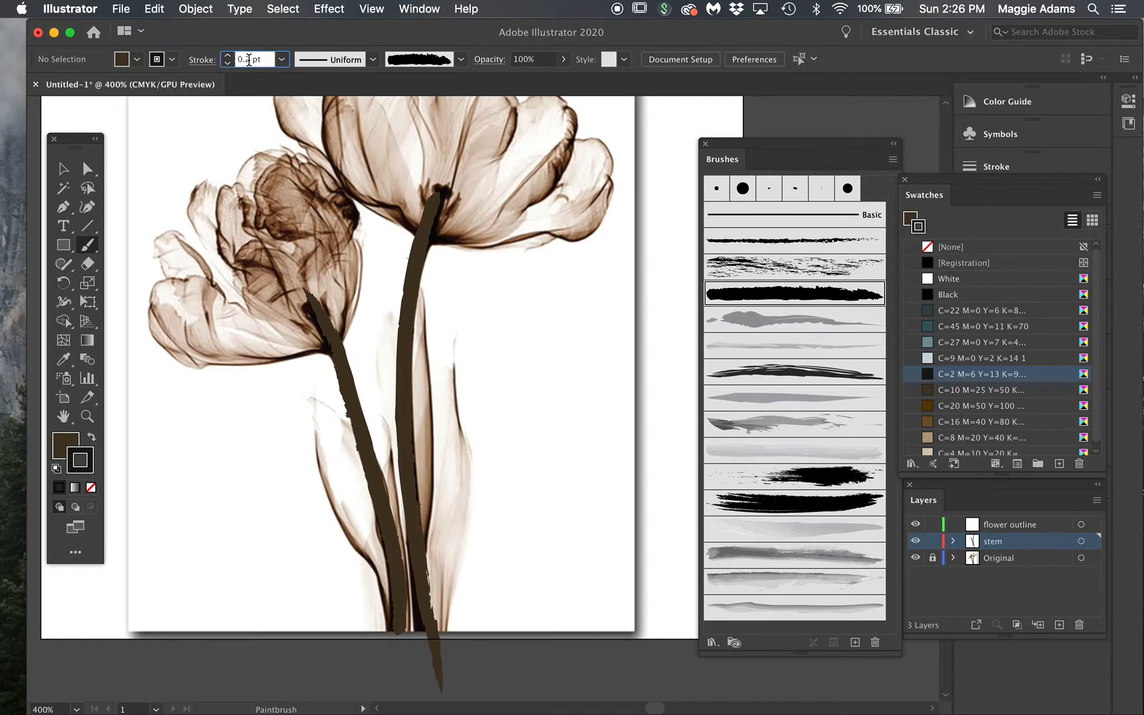
{"action": "key", "text": "Return"}
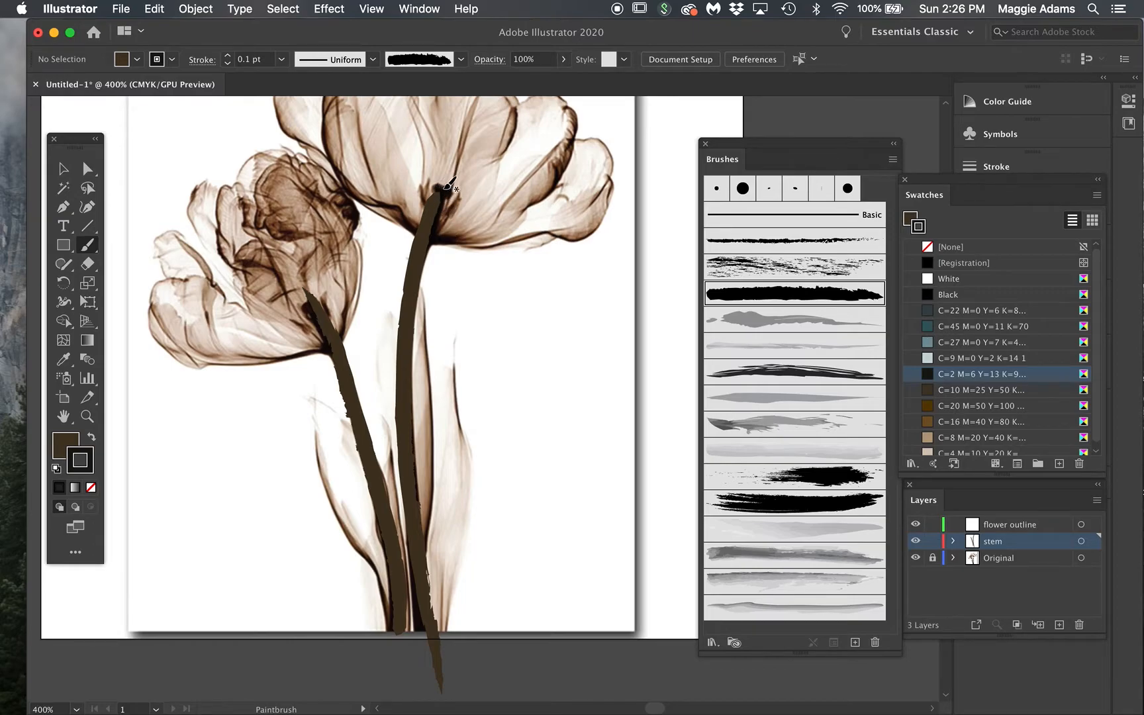
{"action": "mouse_move", "coordinate": [451, 183]}
{"action": "left_mouse_down"}
{"action": "mouse_move", "coordinate": [434, 200]}
{"action": "mouse_move", "coordinate": [404, 372]}
{"action": "mouse_move", "coordinate": [406, 463]}
{"action": "left_mouse_up"}
{"action": "mouse_move", "coordinate": [409, 401]}
{"action": "left_mouse_down"}
{"action": "mouse_move", "coordinate": [410, 502]}
{"action": "mouse_move", "coordinate": [445, 670]}
{"action": "left_mouse_up"}
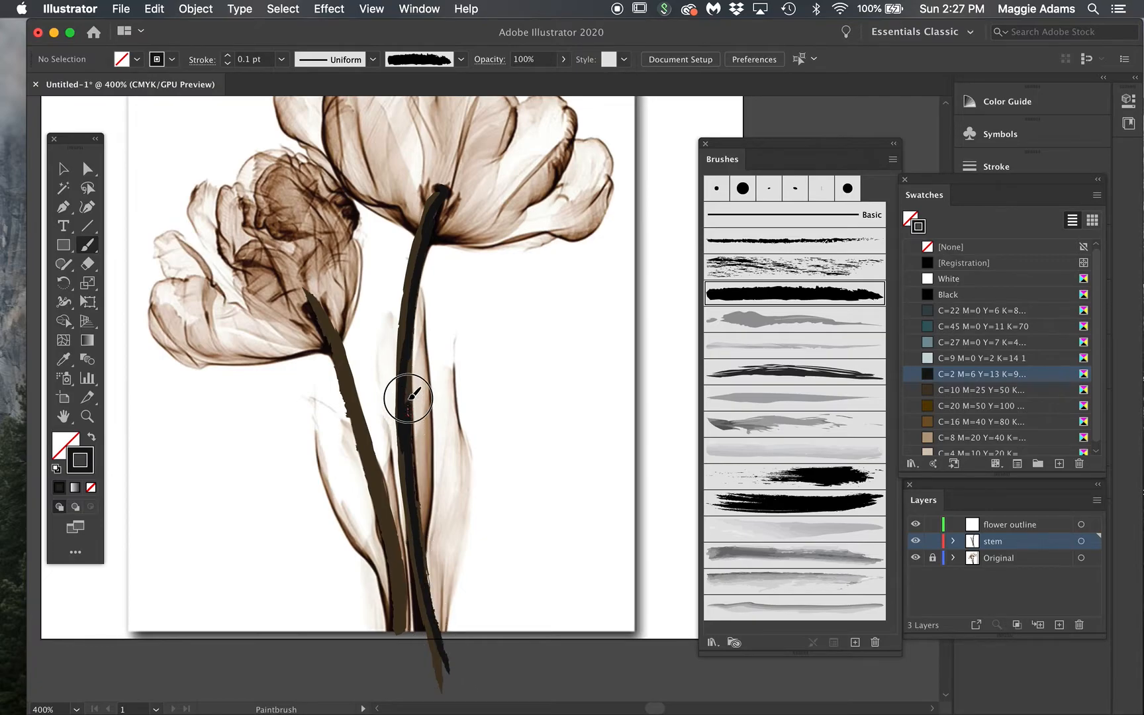
{"action": "mouse_move", "coordinate": [306, 306]}
{"action": "left_mouse_down"}
{"action": "mouse_move", "coordinate": [316, 305]}
{"action": "mouse_move", "coordinate": [361, 387]}
{"action": "mouse_move", "coordinate": [370, 473]}
{"action": "mouse_move", "coordinate": [421, 614]}
{"action": "mouse_move", "coordinate": [405, 628]}
{"action": "mouse_move", "coordinate": [392, 510]}
{"action": "left_mouse_up"}
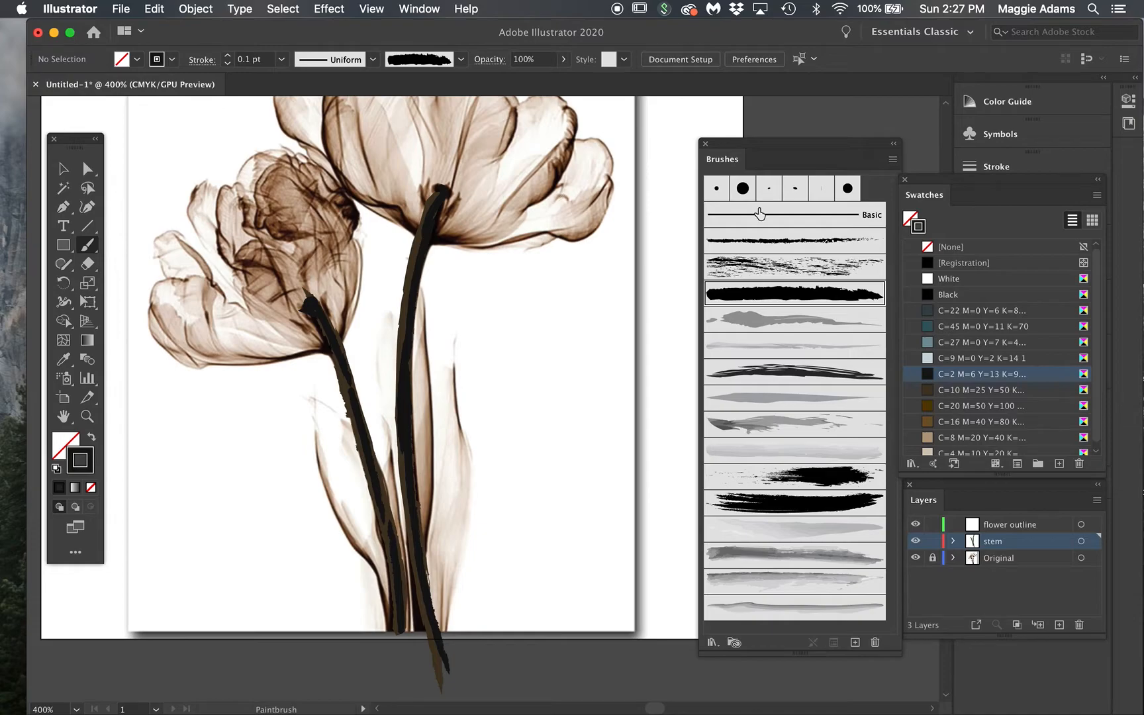
Step: Toggle the Original layer's visibility to check the painted stems on their own, leaving the layer hidden
{"action": "left_click", "coordinate": [917, 558]}
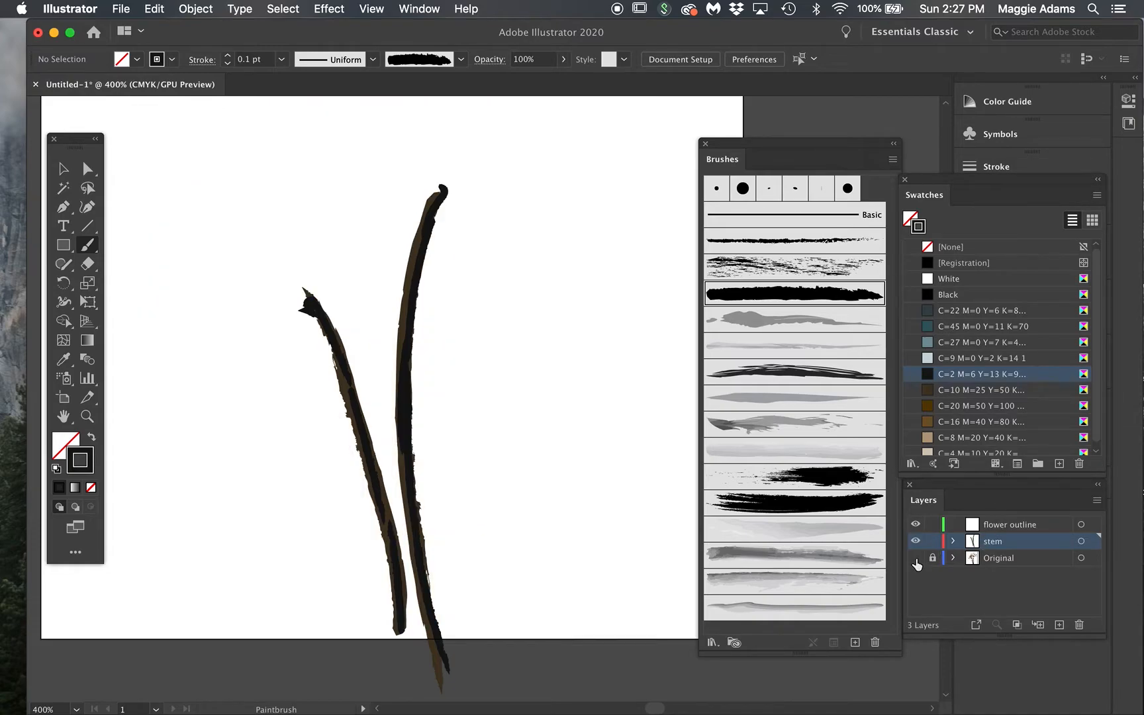
{"action": "left_click", "coordinate": [916, 559]}
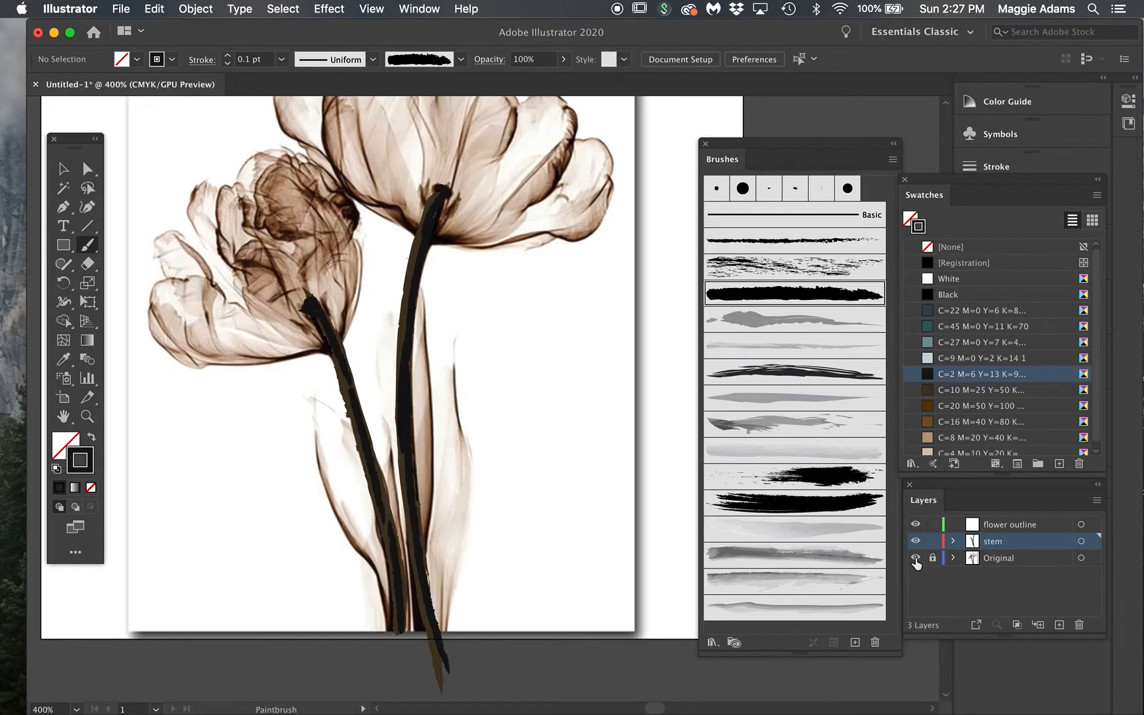
{"action": "left_click", "coordinate": [917, 560]}
{"action": "left_click", "coordinate": [917, 559]}
{"action": "left_click", "coordinate": [915, 559]}
Step: Reduce the opacity of the near-black shading strokes on both stems to 56% and show the Original layer again
{"action": "left_click", "coordinate": [64, 171]}
{"action": "left_click", "coordinate": [420, 298]}
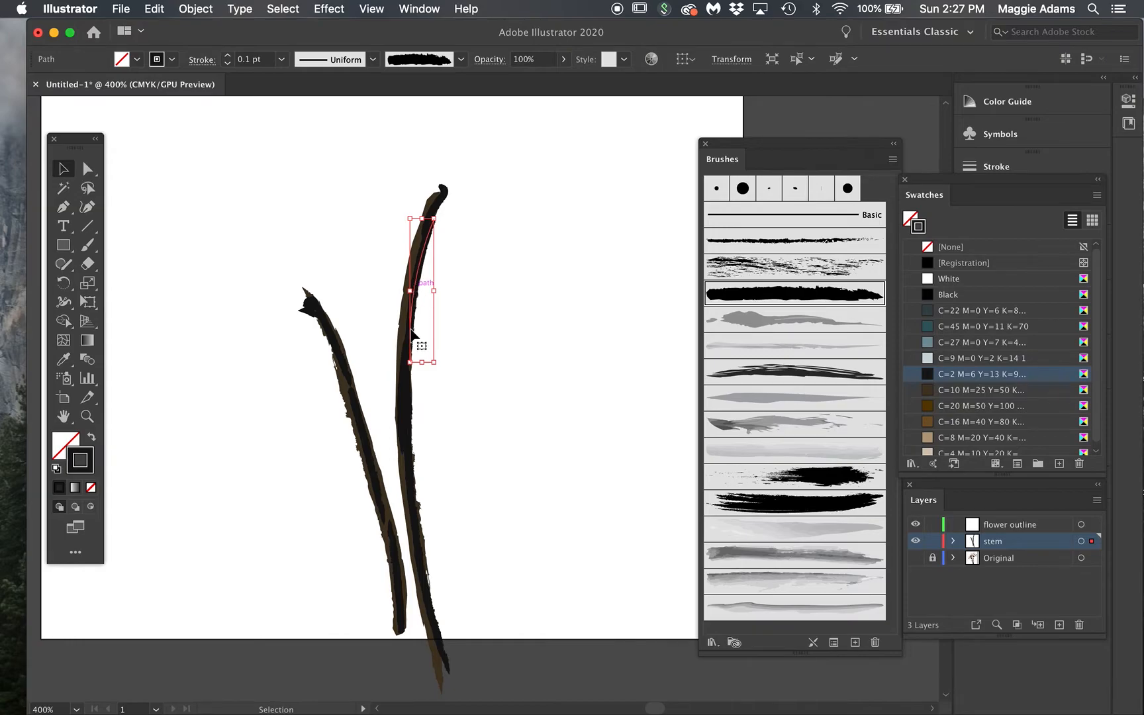
{"action": "left_click", "coordinate": [405, 429], "text": "shift"}
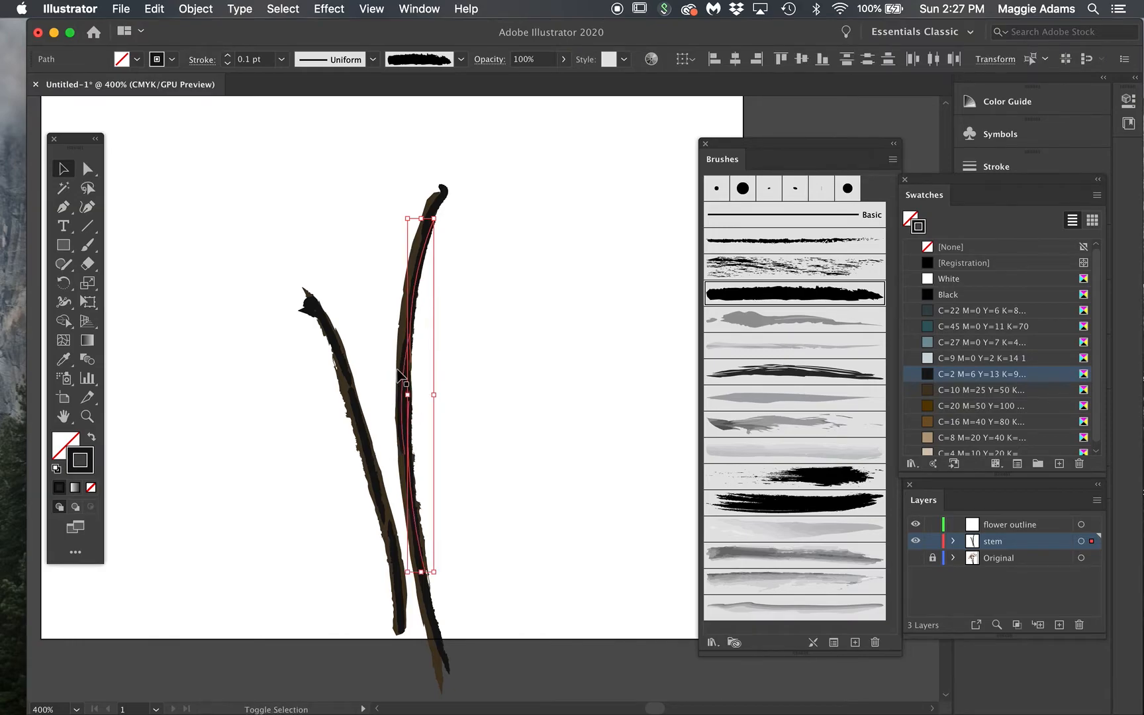
{"action": "left_click", "coordinate": [437, 202], "text": "shift"}
{"action": "left_click", "coordinate": [426, 620], "text": "shift"}
{"action": "left_click", "coordinate": [401, 606], "text": "shift"}
{"action": "left_click", "coordinate": [379, 493], "text": "shift"}
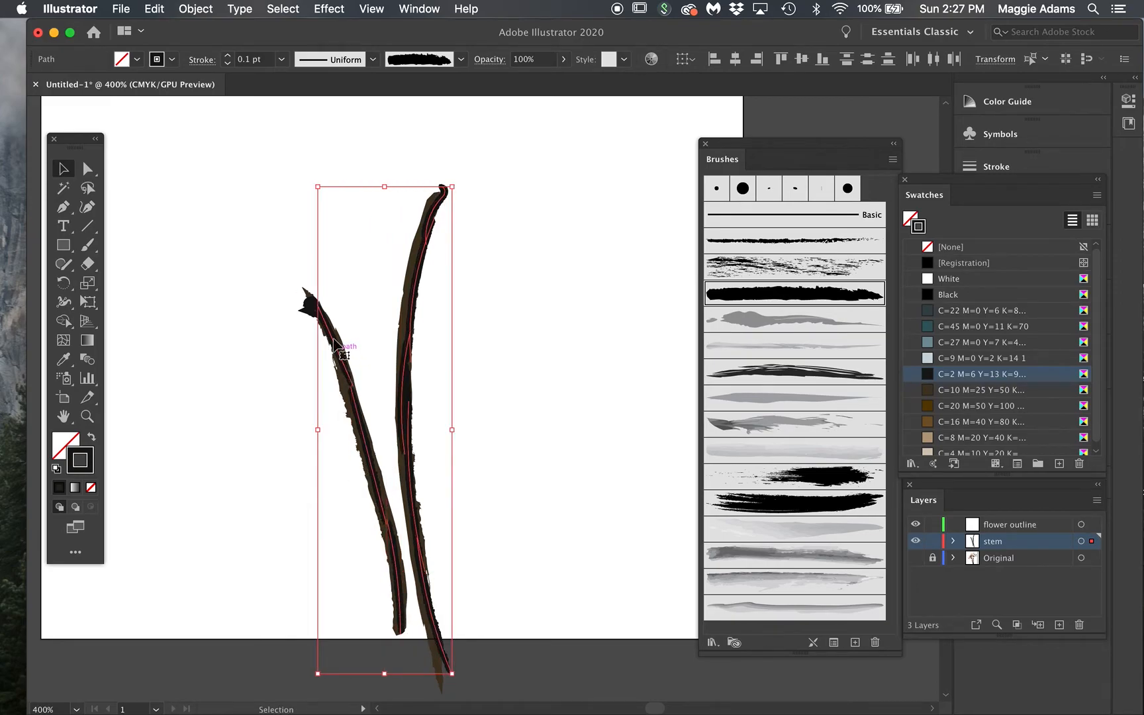
{"action": "left_click", "coordinate": [309, 306], "text": "shift"}
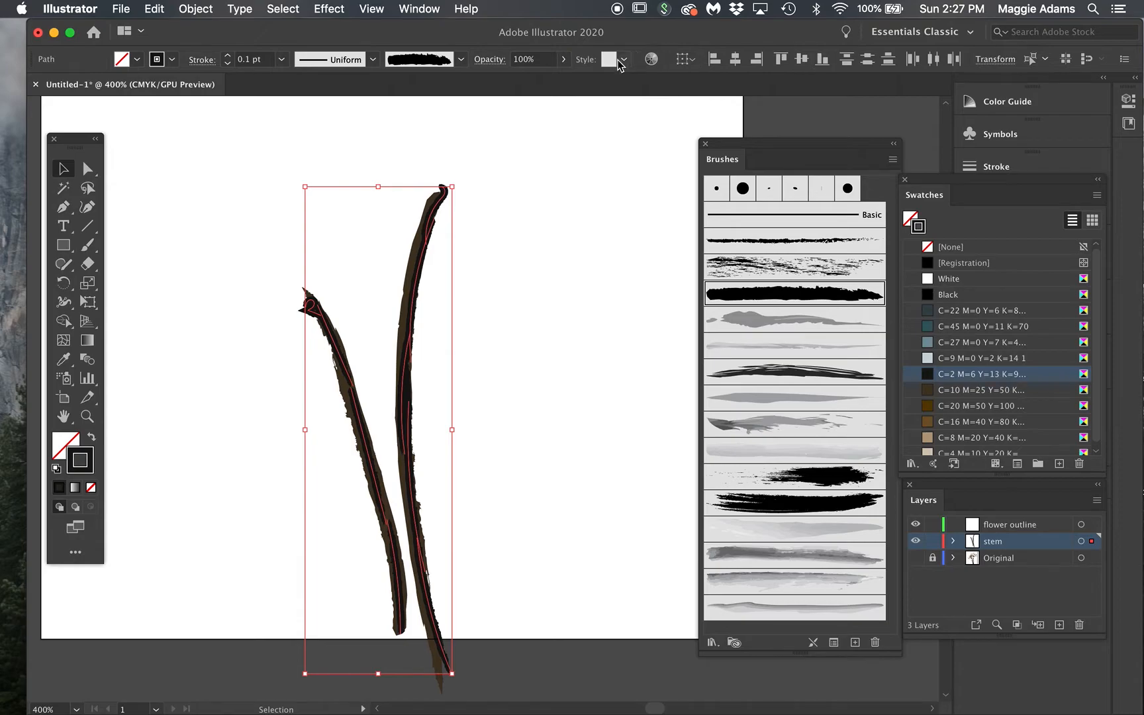
{"action": "left_click", "coordinate": [564, 61]}
{"action": "left_click_drag", "start_coordinate": [560, 79], "coordinate": [535, 83]}
{"action": "left_click", "coordinate": [467, 397]}
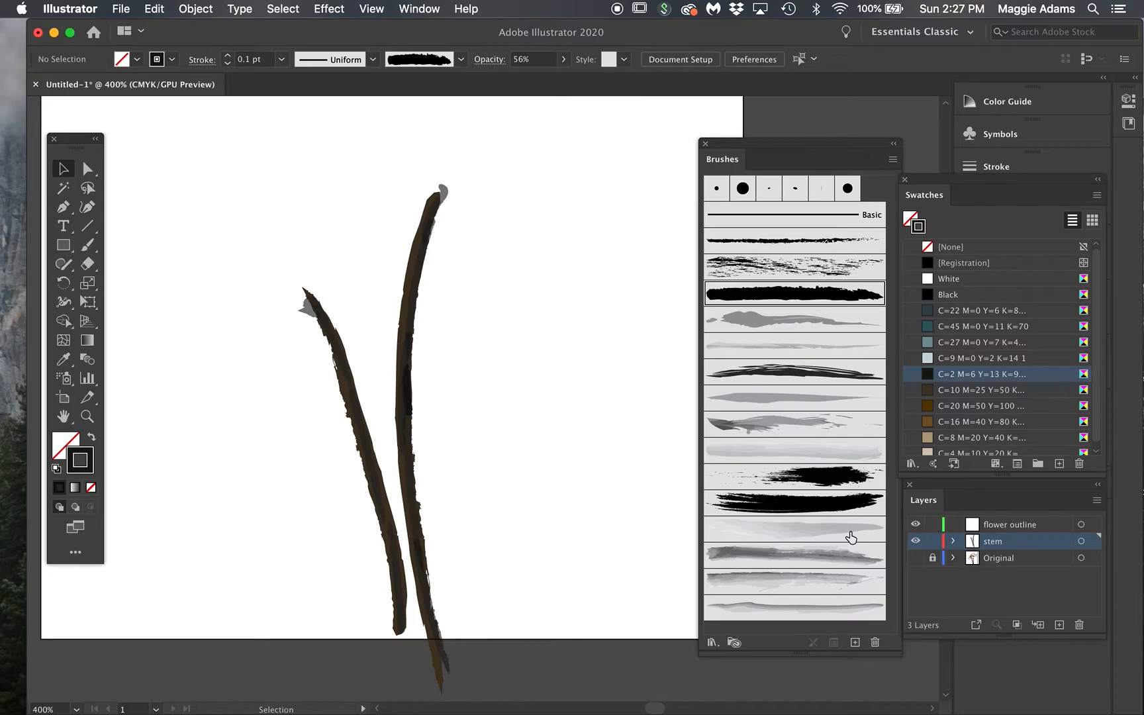
{"action": "left_click", "coordinate": [916, 559]}
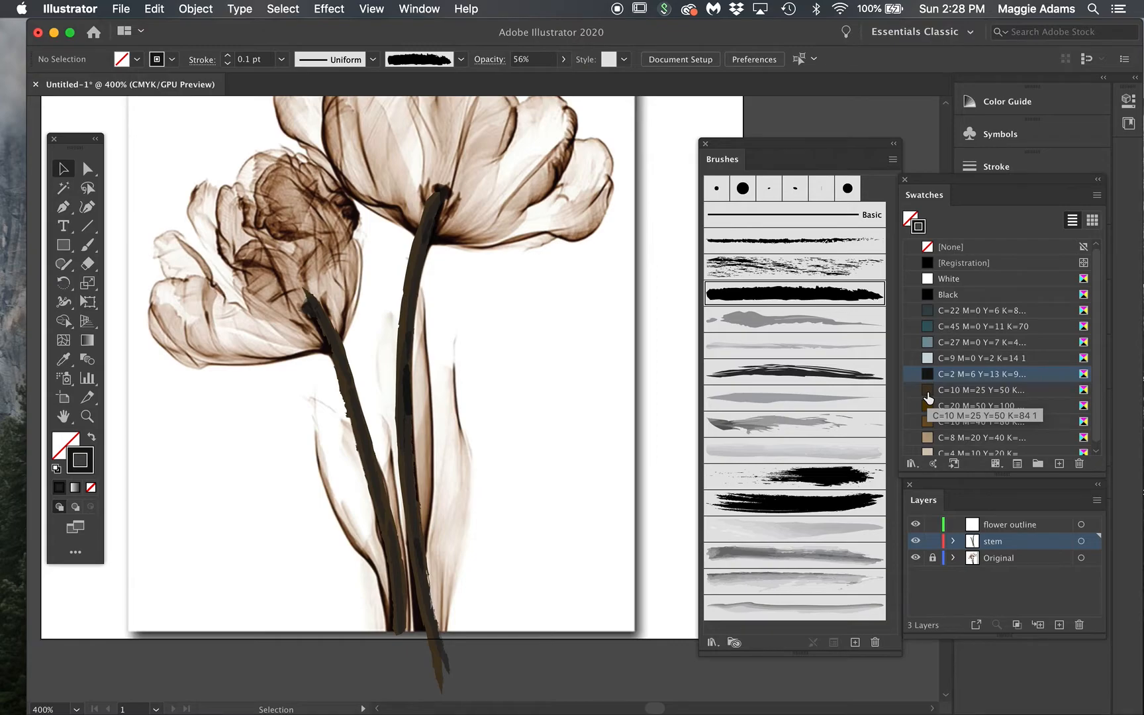
Step: Select both brown stem strokes by their shared stroke color and edit their swatch to C=10 M=25 Y=67 K=86
{"action": "left_click", "coordinate": [315, 305]}
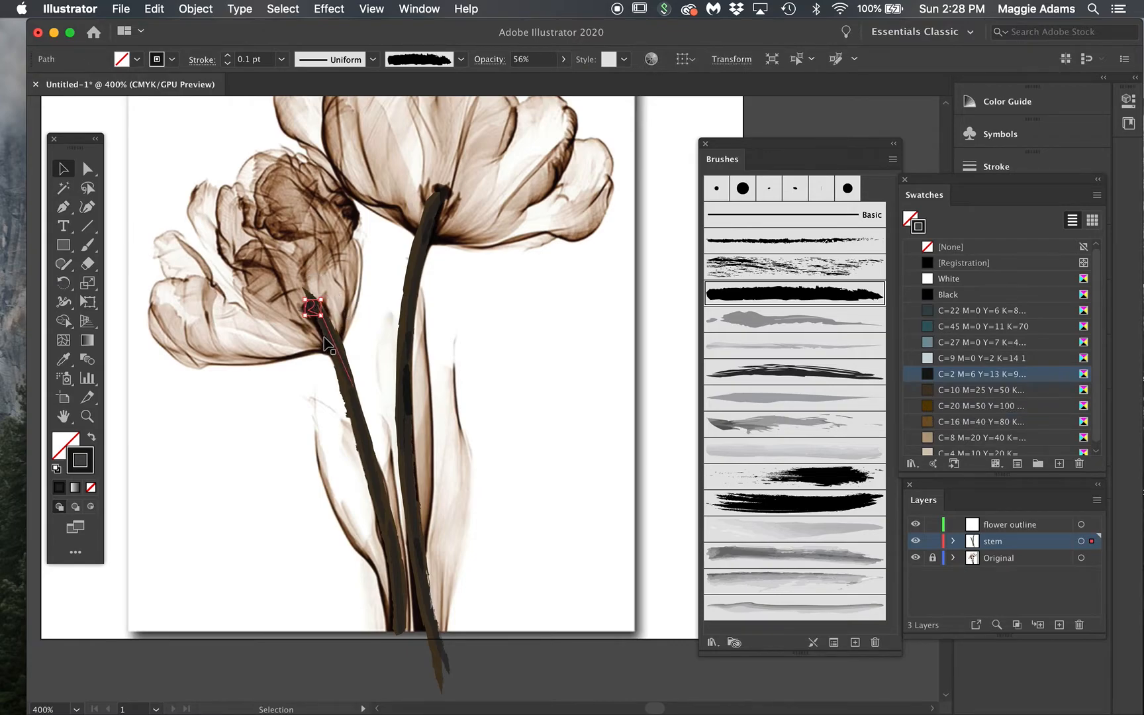
{"action": "left_click", "coordinate": [325, 335]}
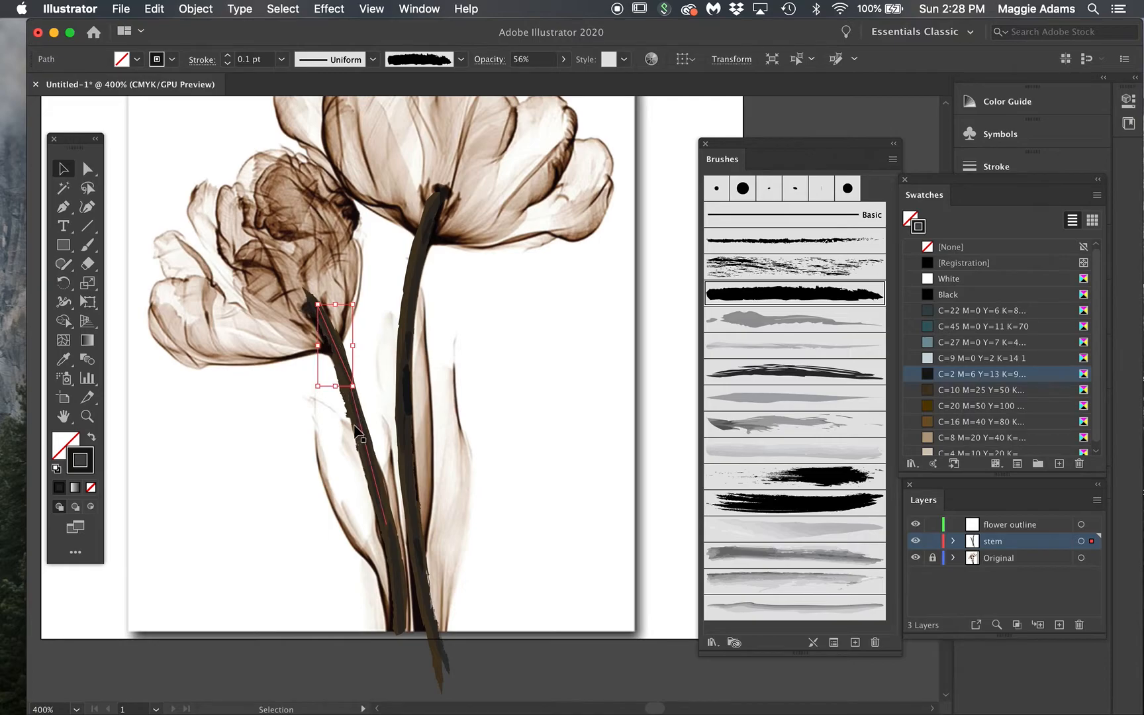
{"action": "left_click", "coordinate": [402, 338]}
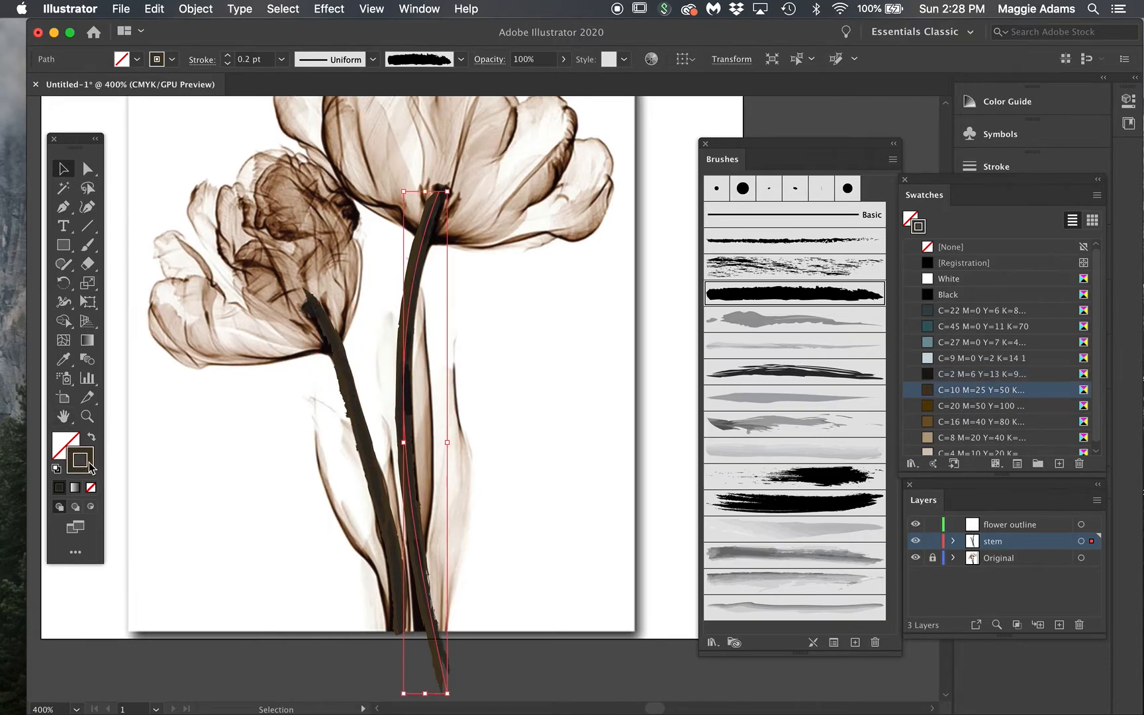
{"action": "left_click", "coordinate": [275, 9]}
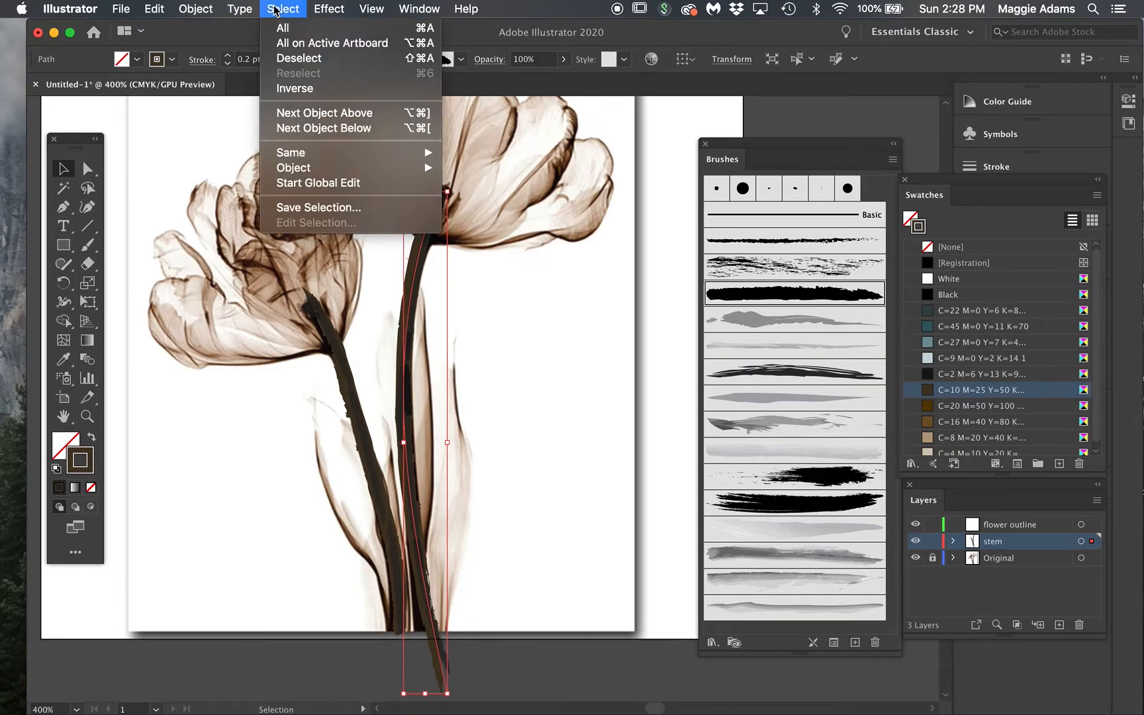
{"action": "mouse_move", "coordinate": [306, 159]}
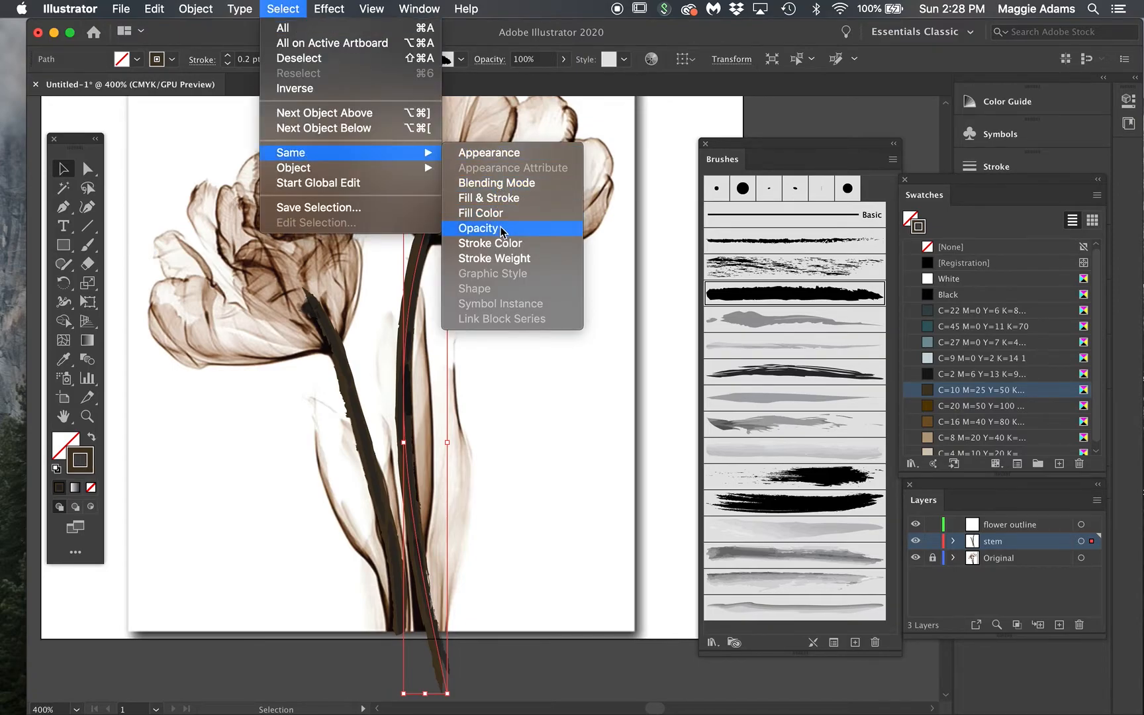
{"action": "left_click", "coordinate": [503, 248]}
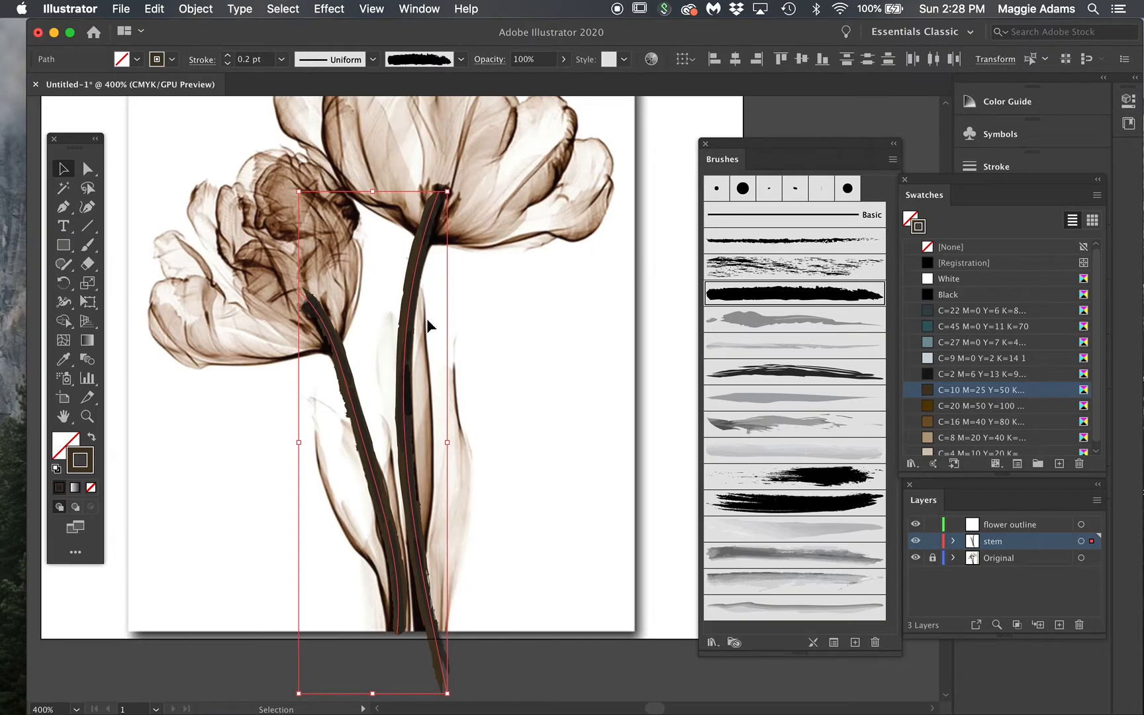
{"action": "double_click", "coordinate": [928, 391]}
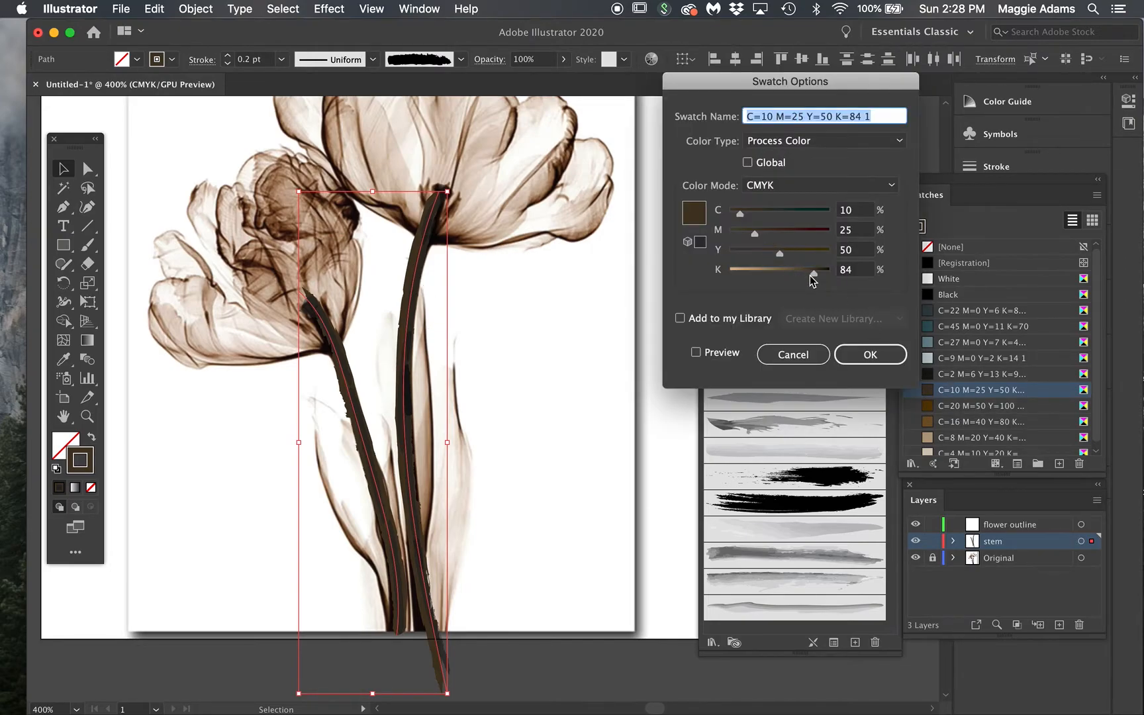
{"action": "left_click_drag", "start_coordinate": [815, 277], "coordinate": [795, 257]}
{"action": "left_click", "coordinate": [853, 354]}
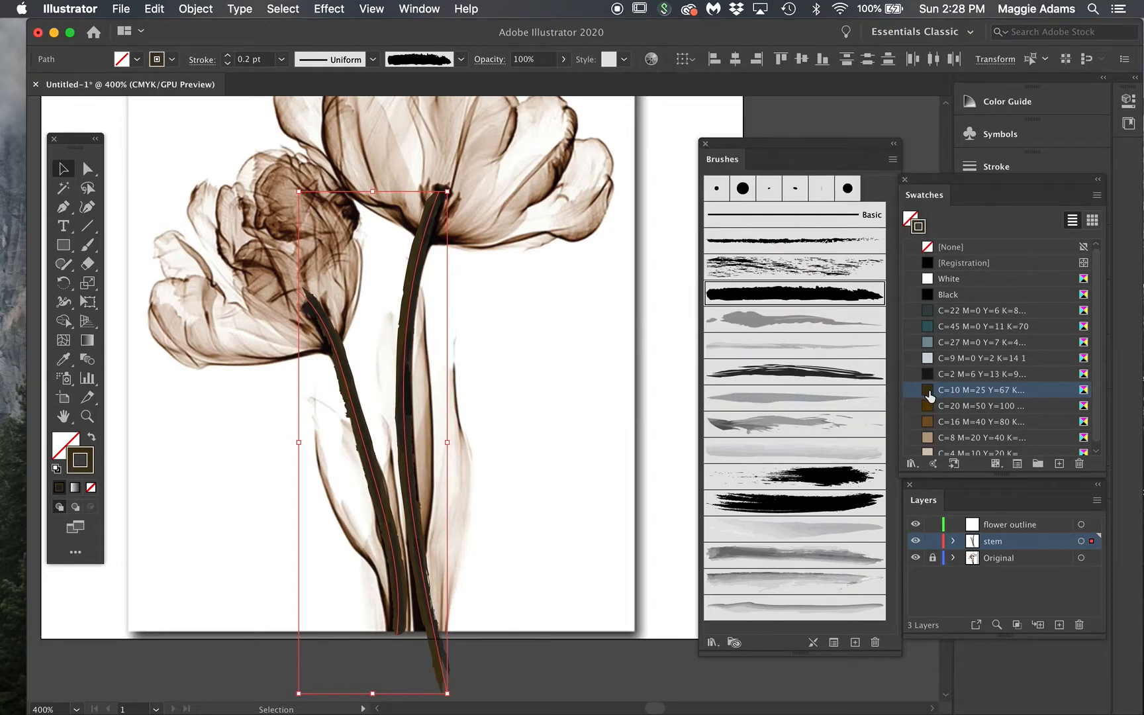
{"action": "left_click", "coordinate": [547, 335]}
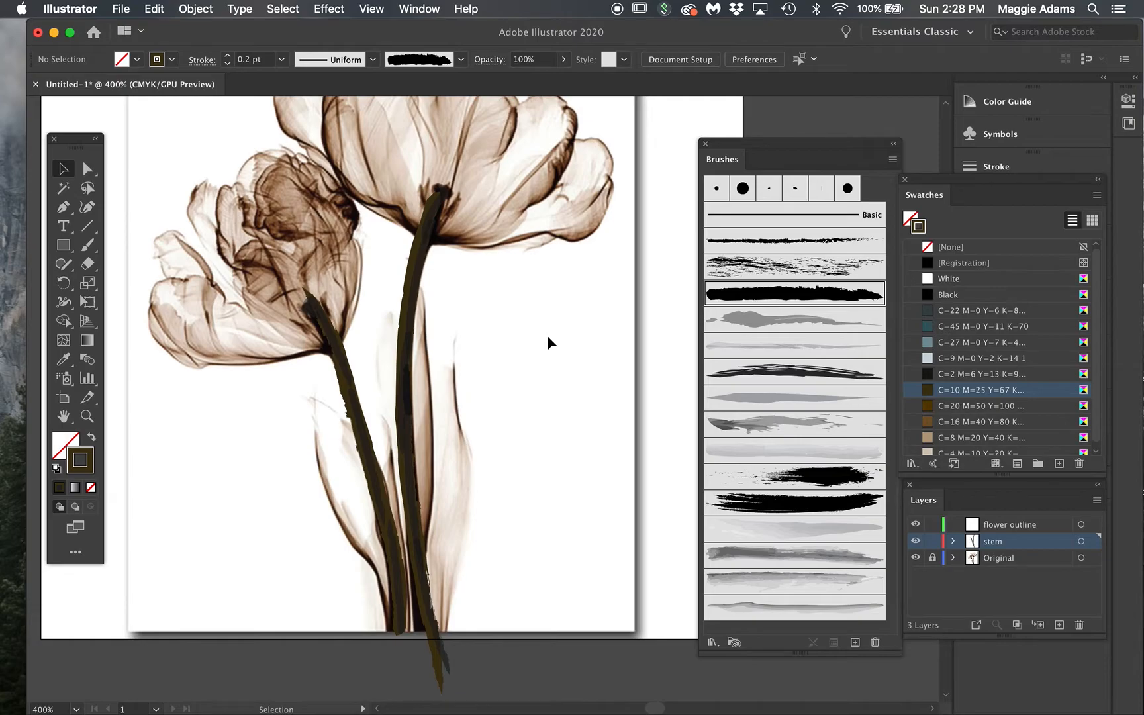
Step: Choose the Dry Ink 1 brush and add a layer named "leaves outlines" directly above the stem layer
{"action": "left_click", "coordinate": [744, 376]}
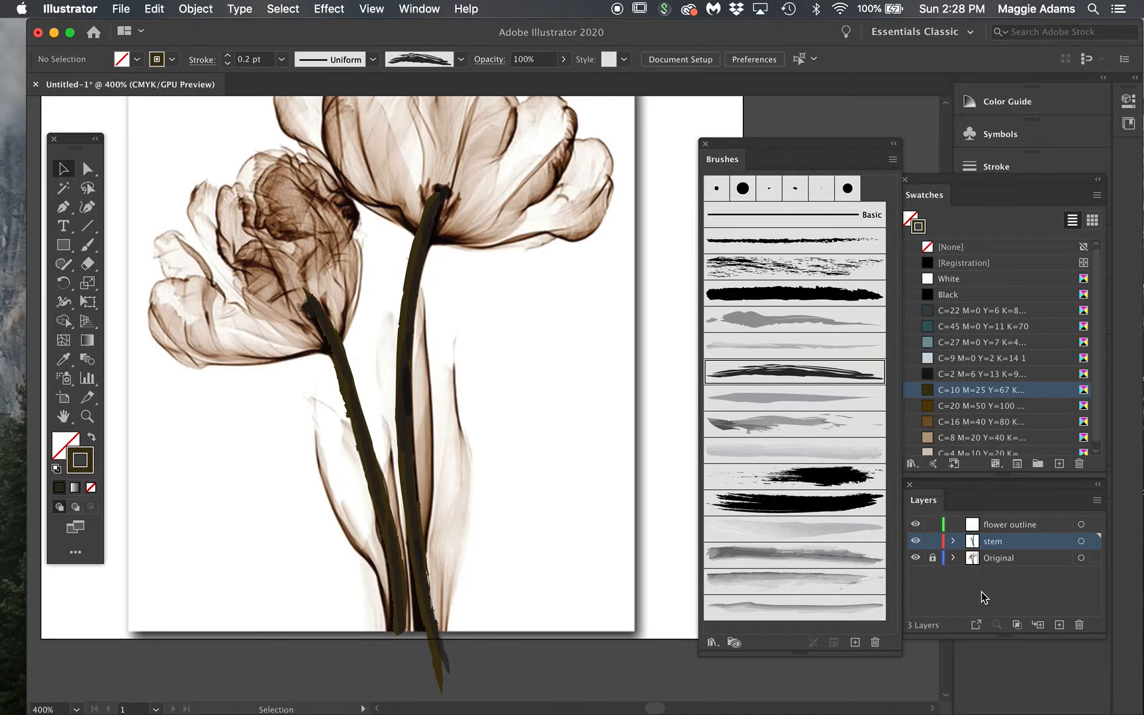
{"action": "left_click", "coordinate": [1060, 625]}
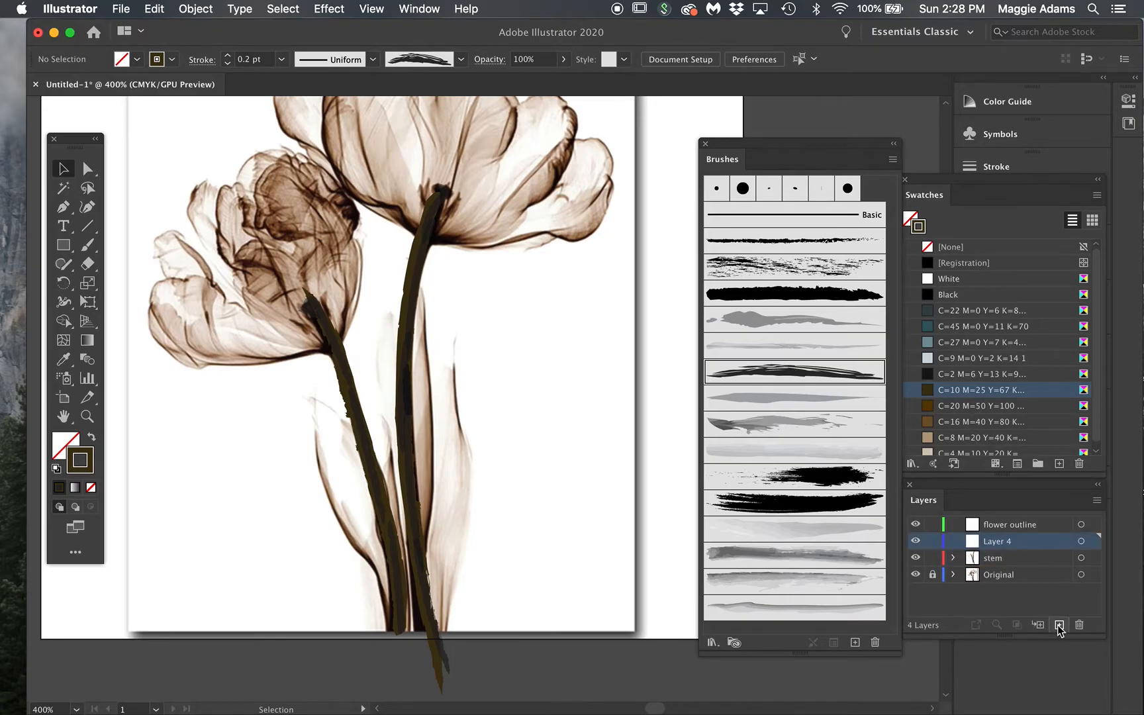
{"action": "double_click", "coordinate": [990, 545]}
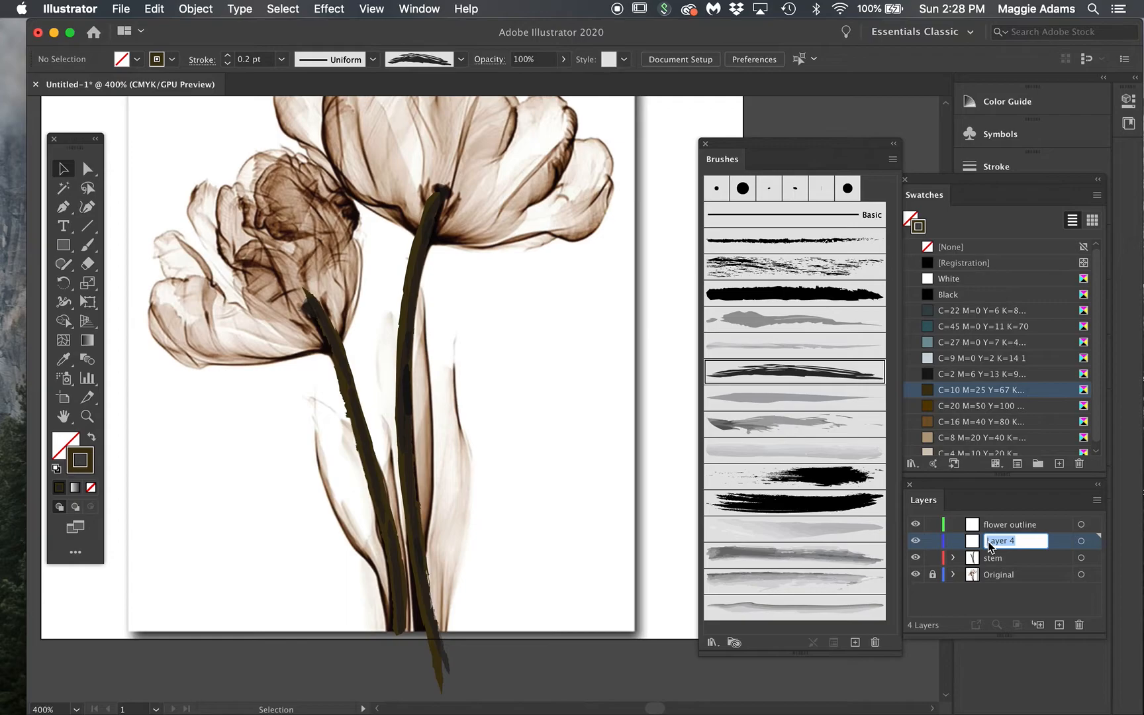
{"action": "type", "text": "leaves outlines"}
{"action": "left_click", "coordinate": [1033, 599]}
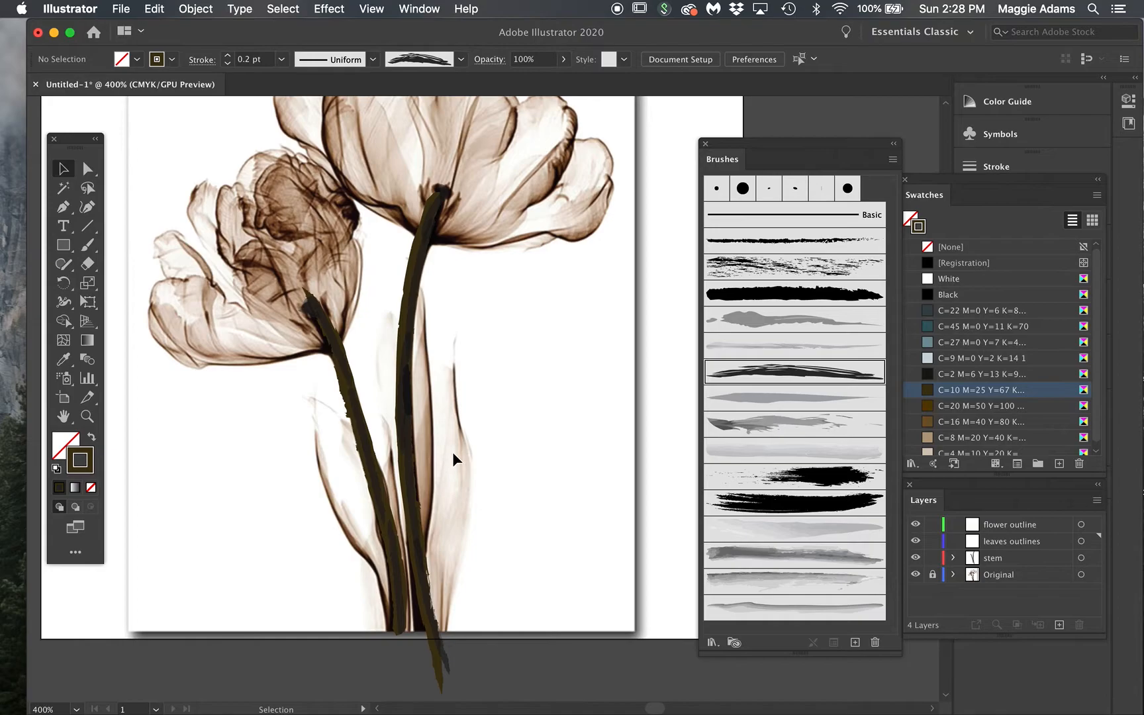
Step: Paint a near-black C=2 M=6 Y=13 stroke along the lower outer edge of the left leaf with the Paintbrush
{"action": "left_click", "coordinate": [84, 249]}
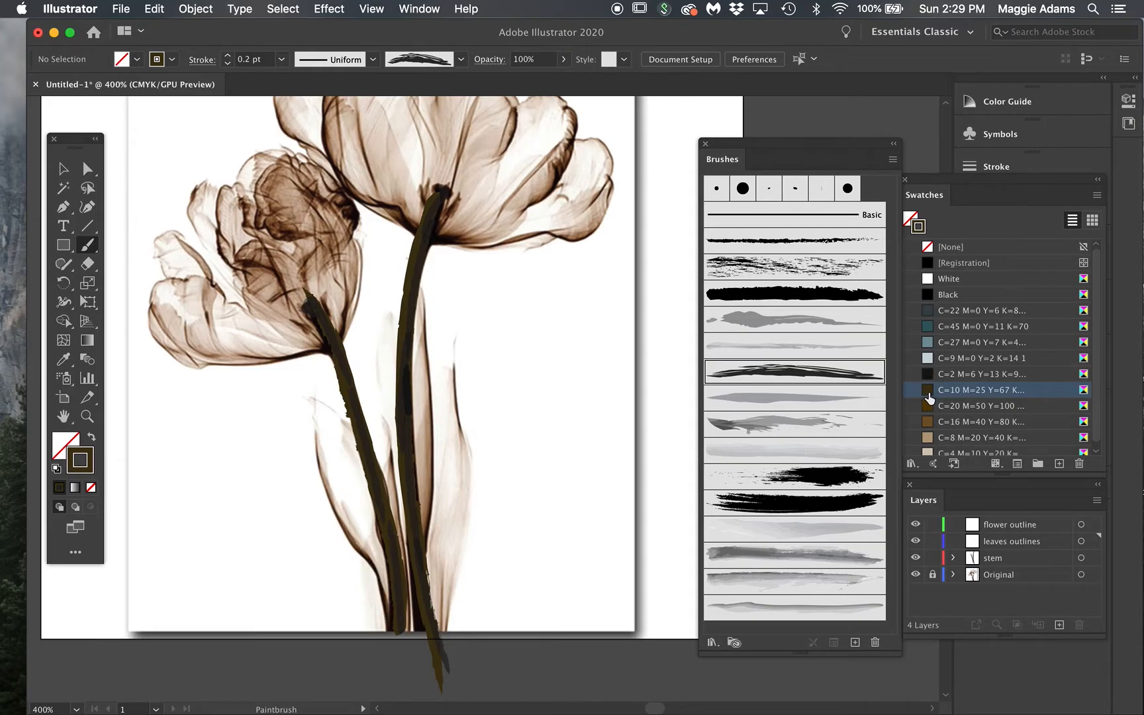
{"action": "left_click", "coordinate": [929, 376]}
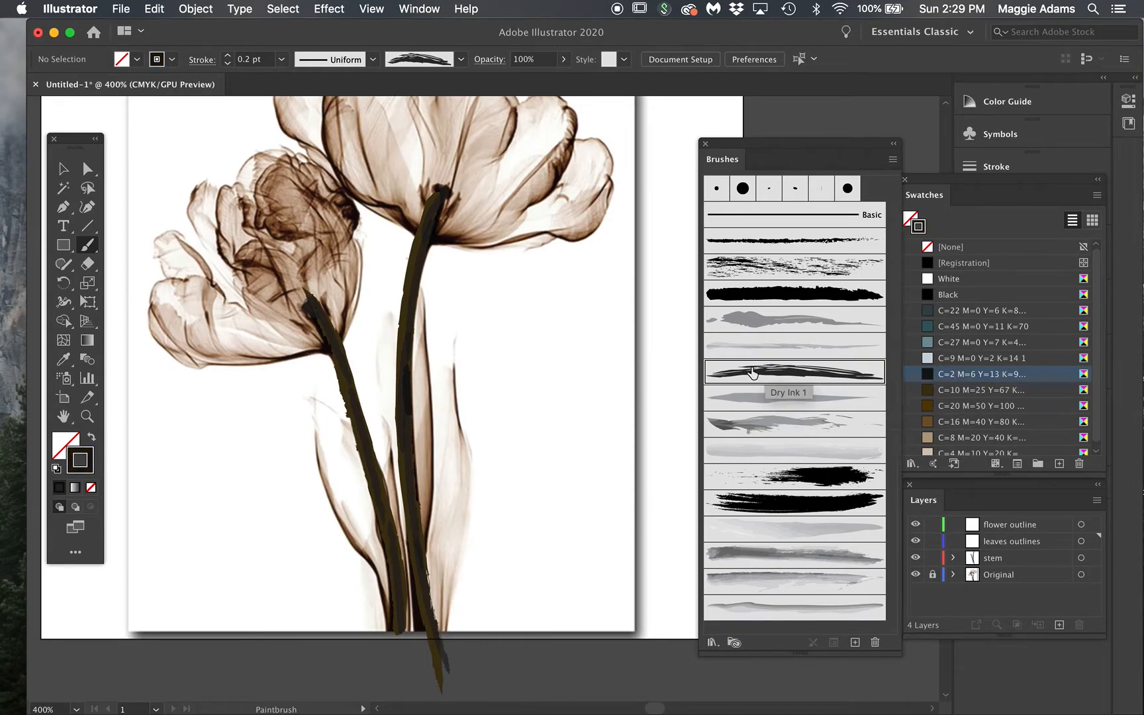
{"action": "mouse_move", "coordinate": [389, 644]}
{"action": "left_mouse_down"}
{"action": "mouse_move", "coordinate": [387, 604]}
{"action": "mouse_move", "coordinate": [355, 547]}
{"action": "left_mouse_up"}
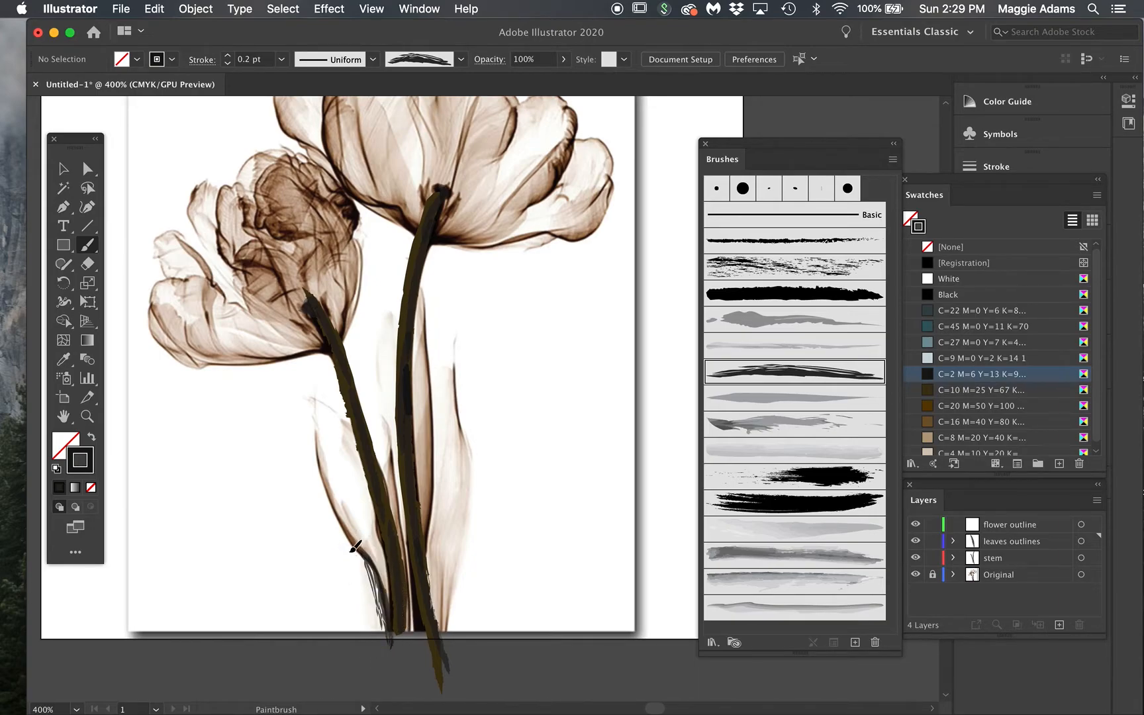
Step: Set the weight of the new stroke on the left leaf's lower edge to 0.1 pt
{"action": "left_click", "coordinate": [63, 169]}
{"action": "left_click", "coordinate": [384, 618]}
{"action": "left_click_drag", "start_coordinate": [384, 617], "coordinate": [360, 613]}
{"action": "key", "text": "cmd+z"}
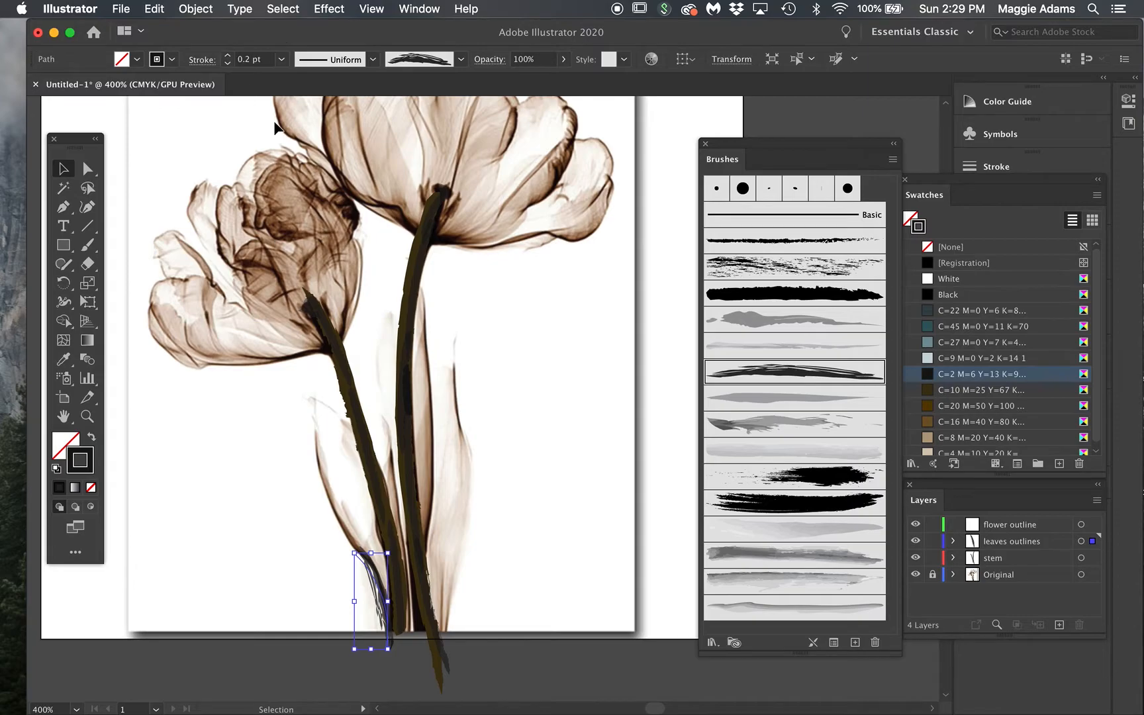
{"action": "left_click", "coordinate": [247, 61]}
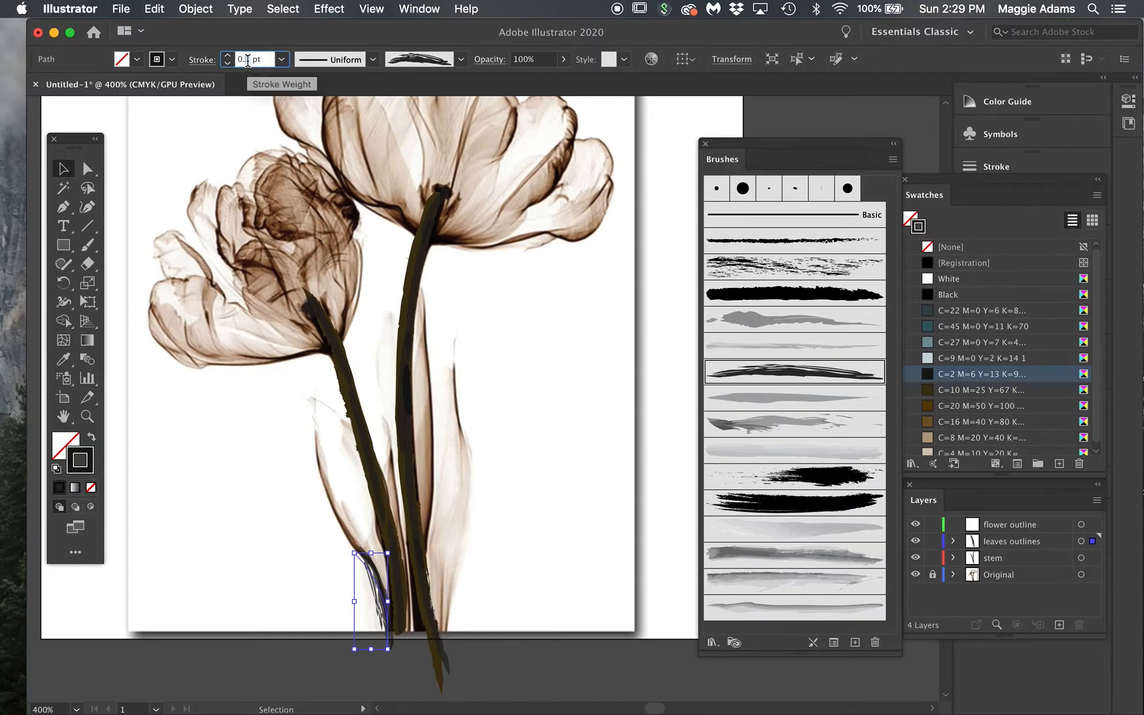
{"action": "type", "text": "0.1"}
{"action": "key", "text": "Return"}
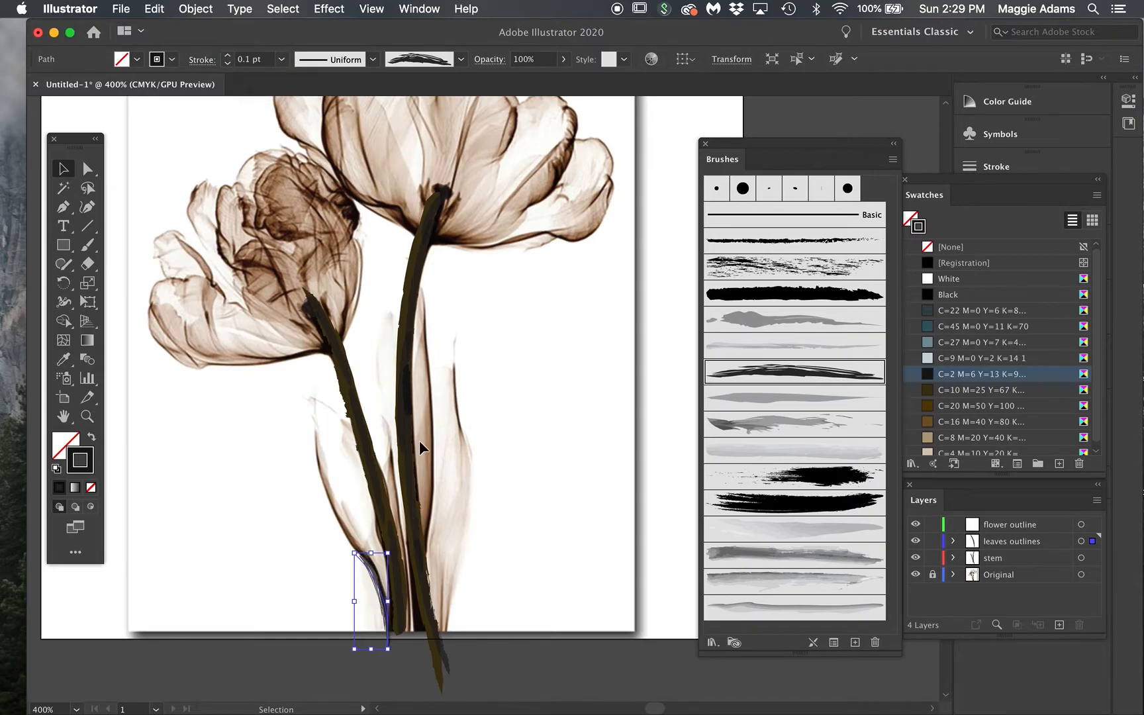
Step: Paint near-black outlines up the rest of the left leaf's outer edge and along the inner leaf edge between the stems
{"action": "left_click", "coordinate": [86, 244]}
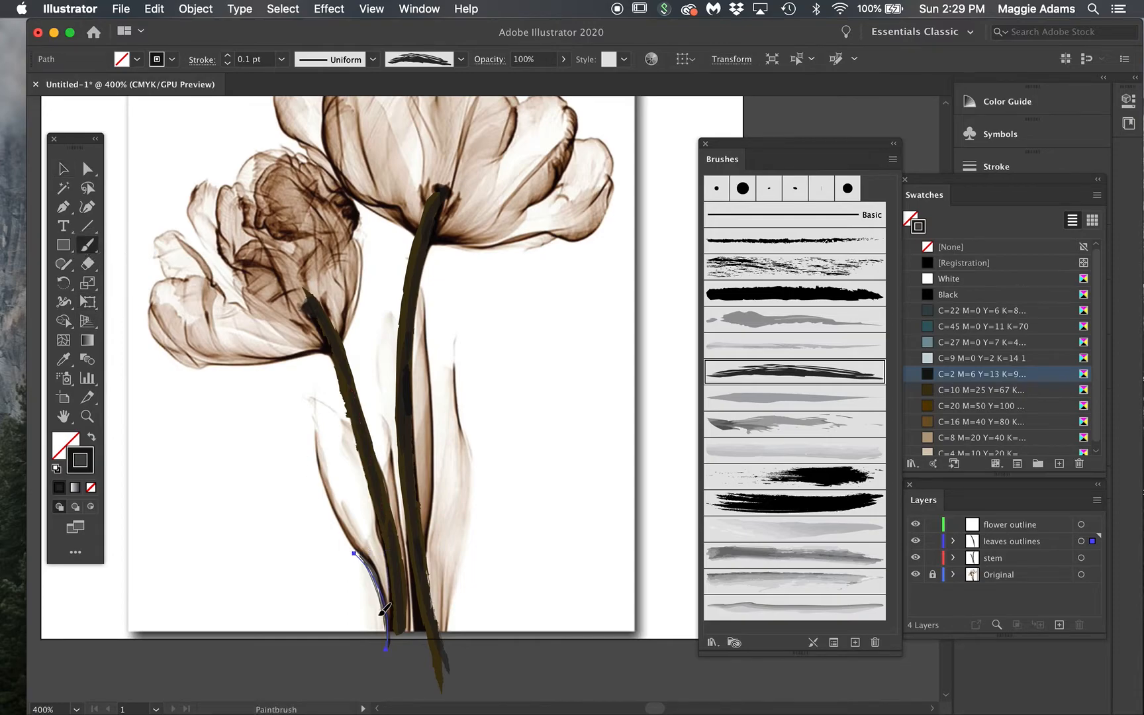
{"action": "mouse_move", "coordinate": [378, 576]}
{"action": "left_mouse_down"}
{"action": "mouse_move", "coordinate": [345, 539]}
{"action": "mouse_move", "coordinate": [333, 475]}
{"action": "left_mouse_up"}
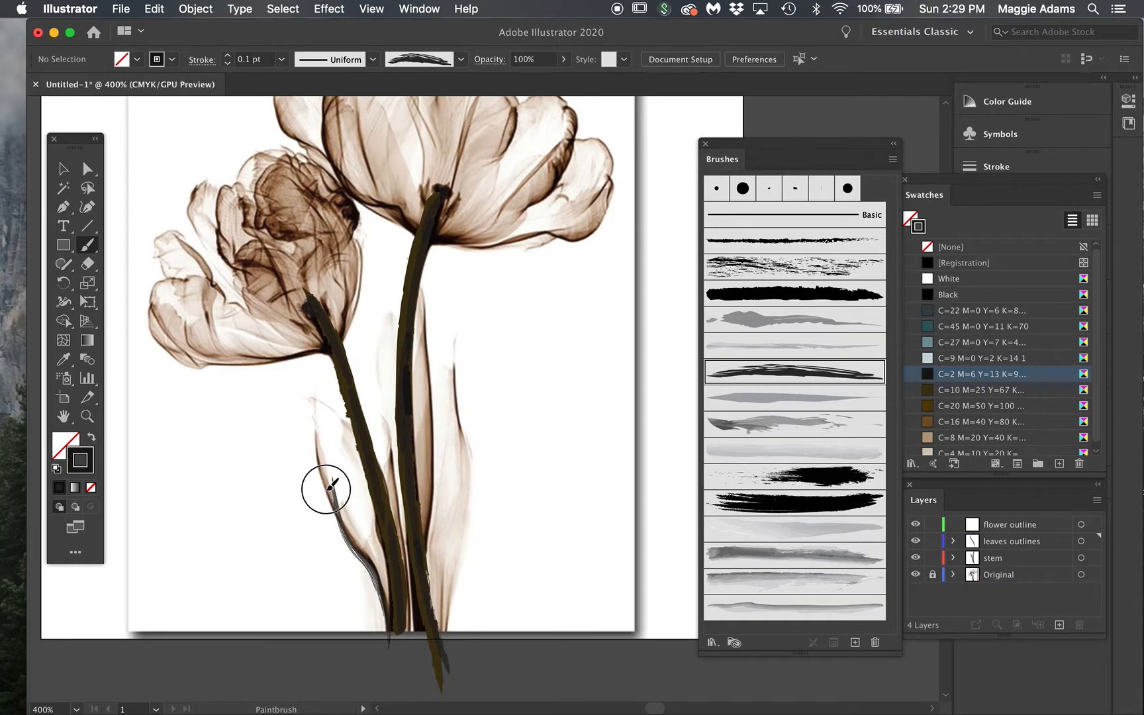
{"action": "key", "text": "super"}
{"action": "key", "text": "super+z"}
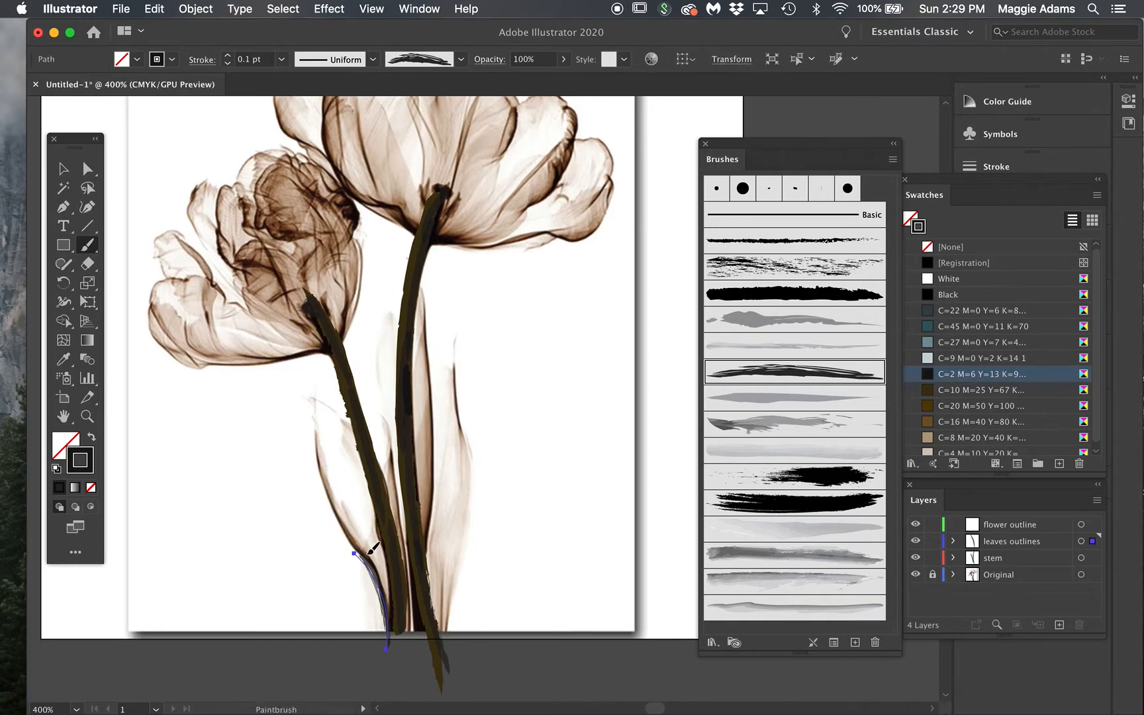
{"action": "mouse_move", "coordinate": [350, 535]}
{"action": "left_mouse_down"}
{"action": "mouse_move", "coordinate": [319, 472]}
{"action": "mouse_move", "coordinate": [319, 422]}
{"action": "mouse_move", "coordinate": [387, 439]}
{"action": "mouse_move", "coordinate": [416, 564]}
{"action": "left_mouse_up"}
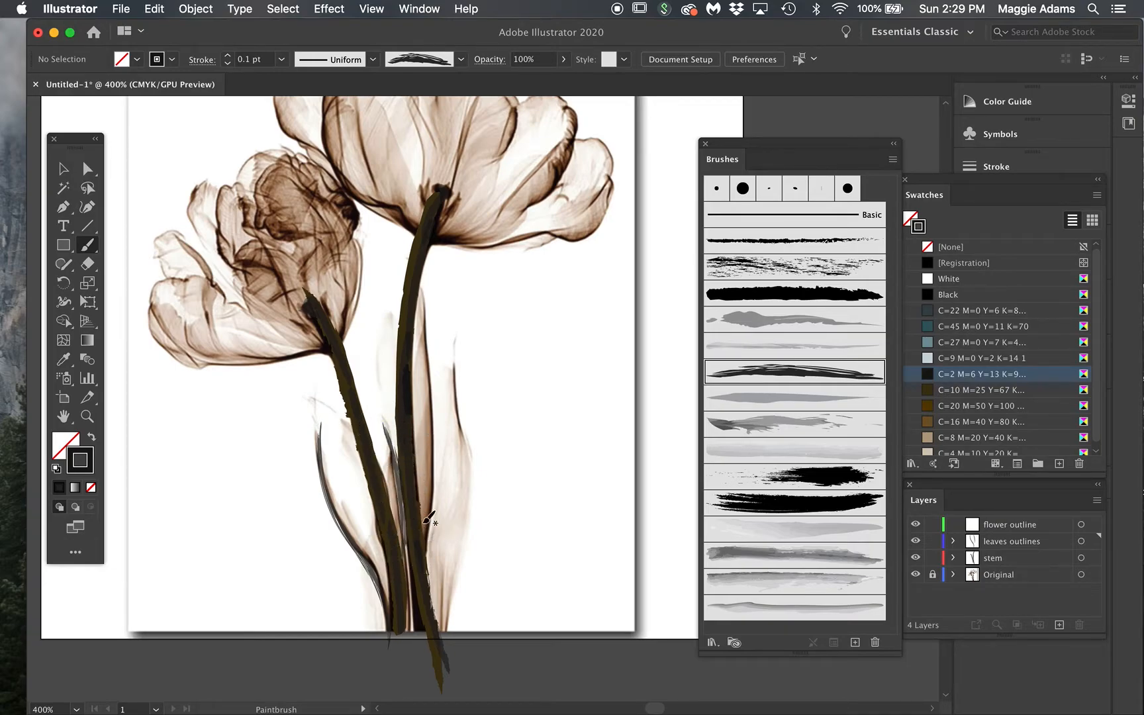
{"action": "left_click", "coordinate": [61, 170]}
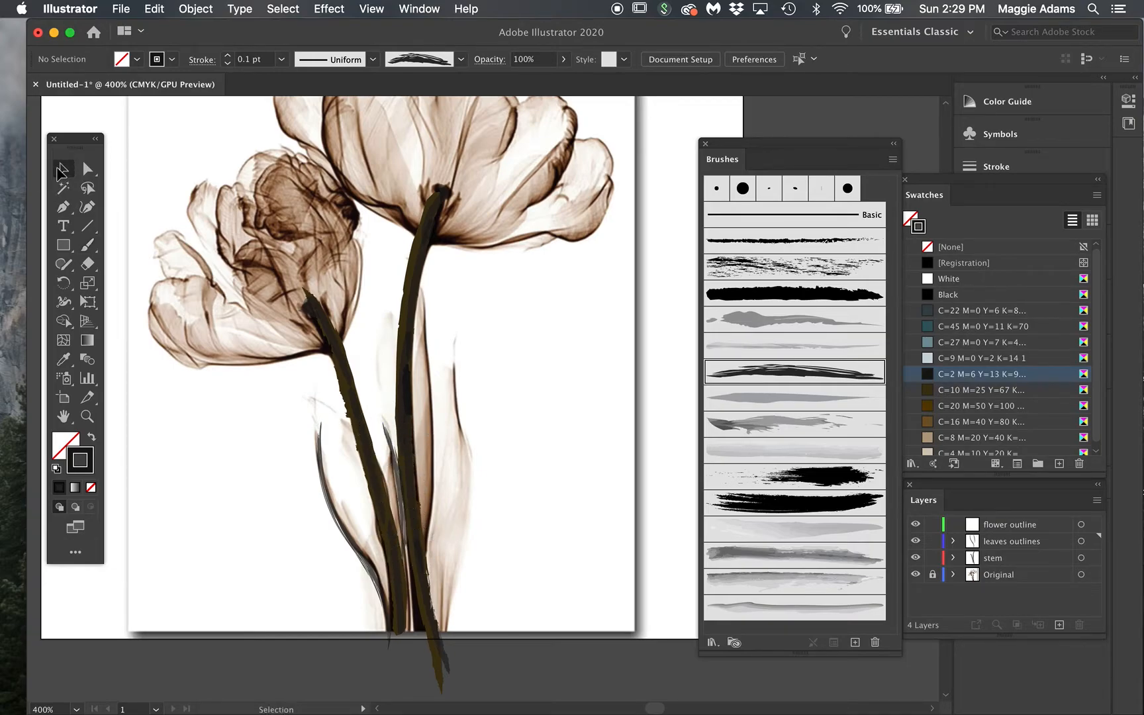
{"action": "left_click", "coordinate": [401, 494]}
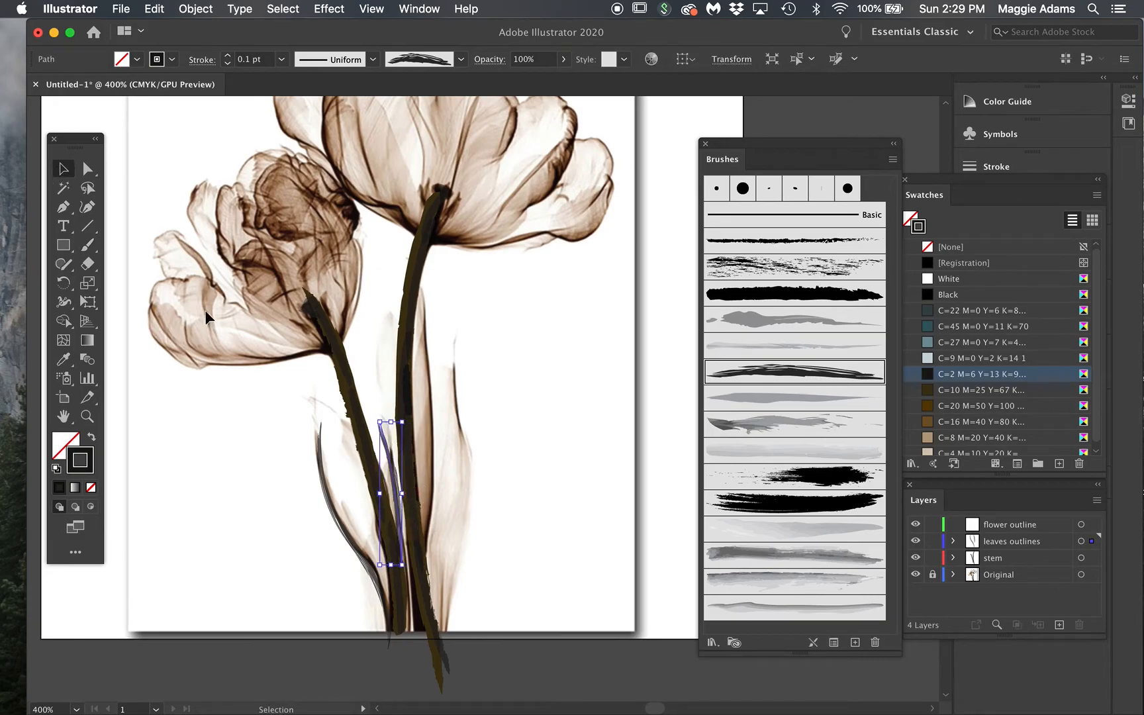
Step: Paint short near-black strokes along the folded tip of the left leaf
{"action": "left_click", "coordinate": [86, 245]}
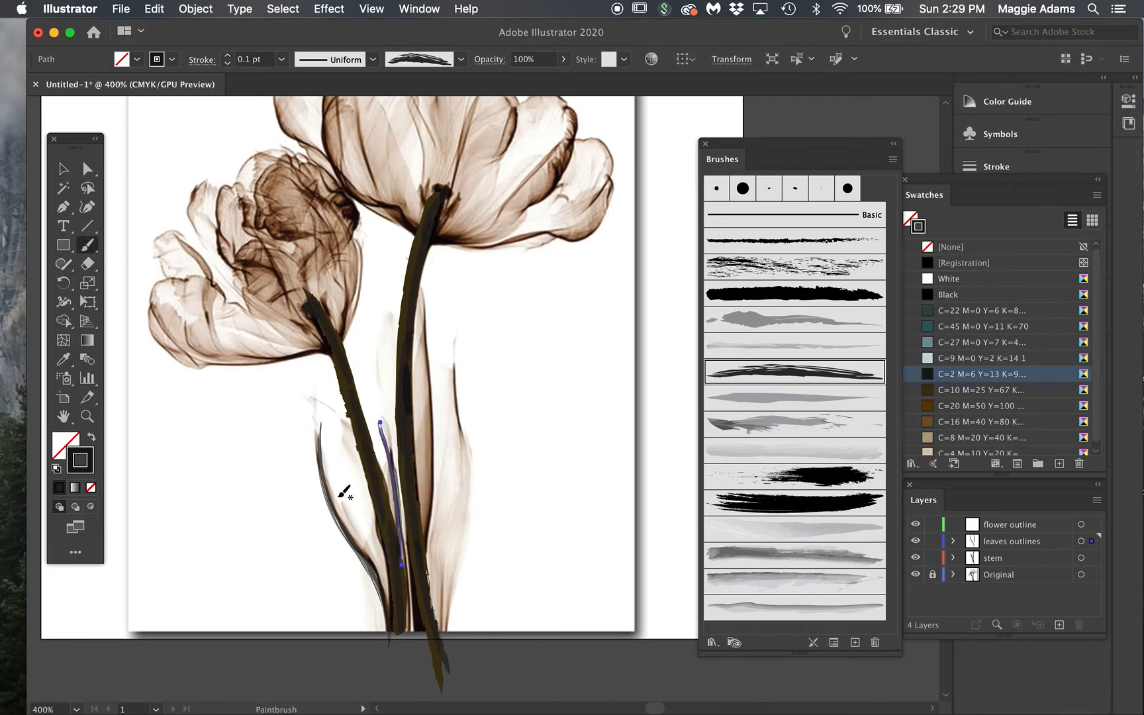
{"action": "left_click_drag", "start_coordinate": [344, 418], "coordinate": [321, 391]}
{"action": "key", "text": "super+z"}
{"action": "mouse_move", "coordinate": [343, 416]}
{"action": "left_mouse_down"}
{"action": "mouse_move", "coordinate": [305, 393]}
{"action": "mouse_move", "coordinate": [311, 418]}
{"action": "left_mouse_up"}
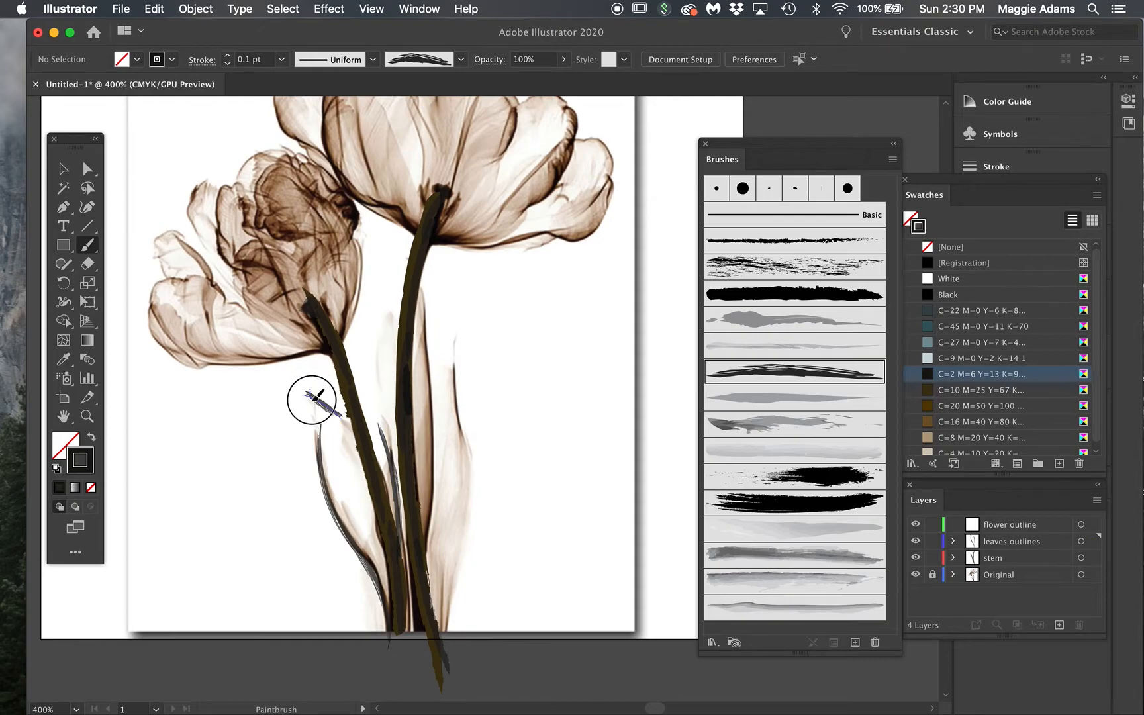
Step: Select the strokes on the left leaf's folded tip and reduce their opacity to 37%
{"action": "left_click", "coordinate": [62, 171]}
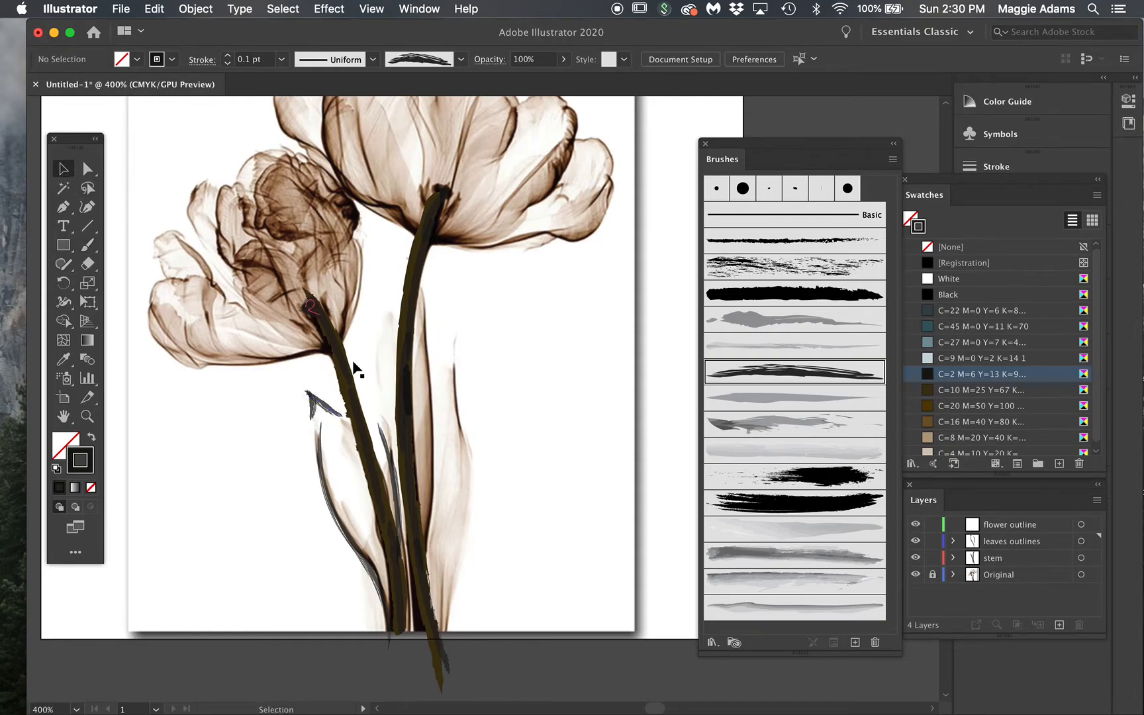
{"action": "left_click", "coordinate": [334, 409]}
{"action": "left_click", "coordinate": [564, 59]}
{"action": "left_click_drag", "start_coordinate": [560, 79], "coordinate": [524, 79]}
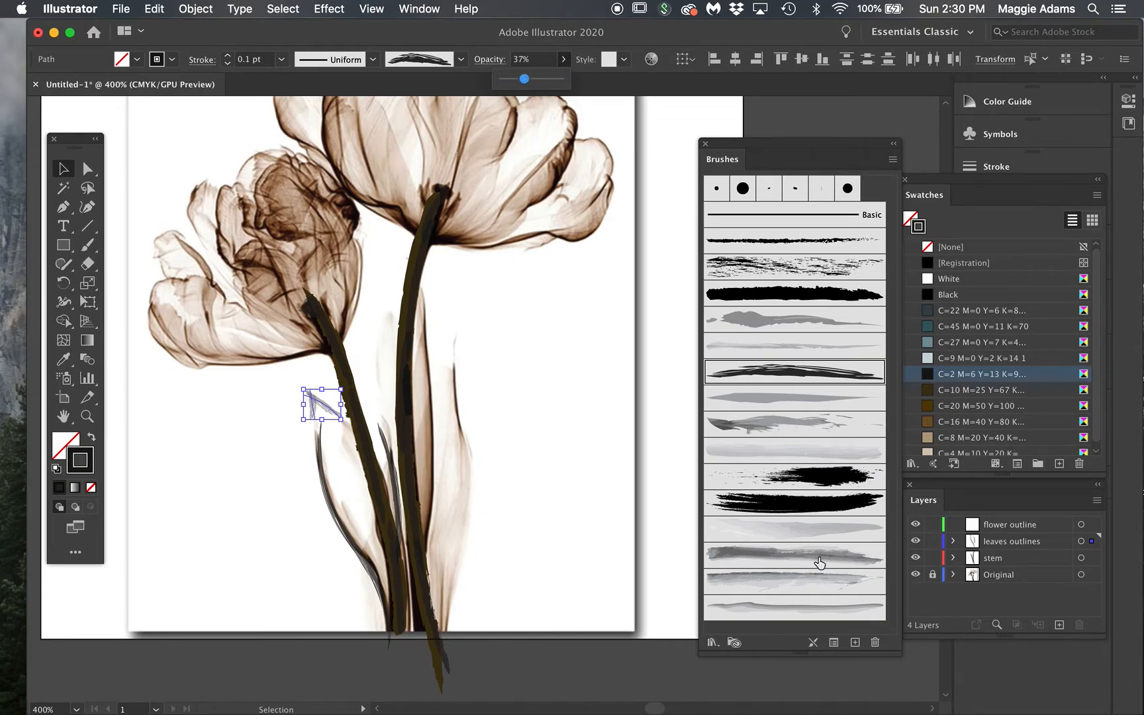
Step: Recolor the leaf-tip strokes with the brown C=20 M=50 Y=100 swatch and set their stroke weight to 0.05 pt
{"action": "left_click", "coordinate": [927, 391]}
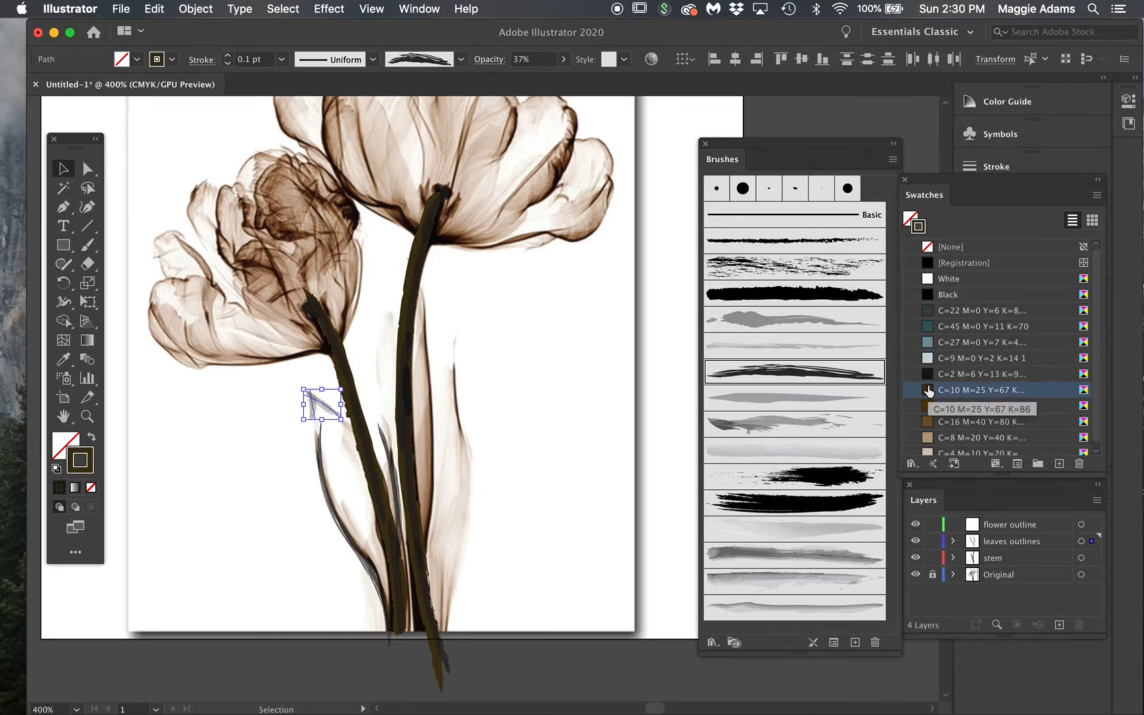
{"action": "left_click", "coordinate": [930, 406]}
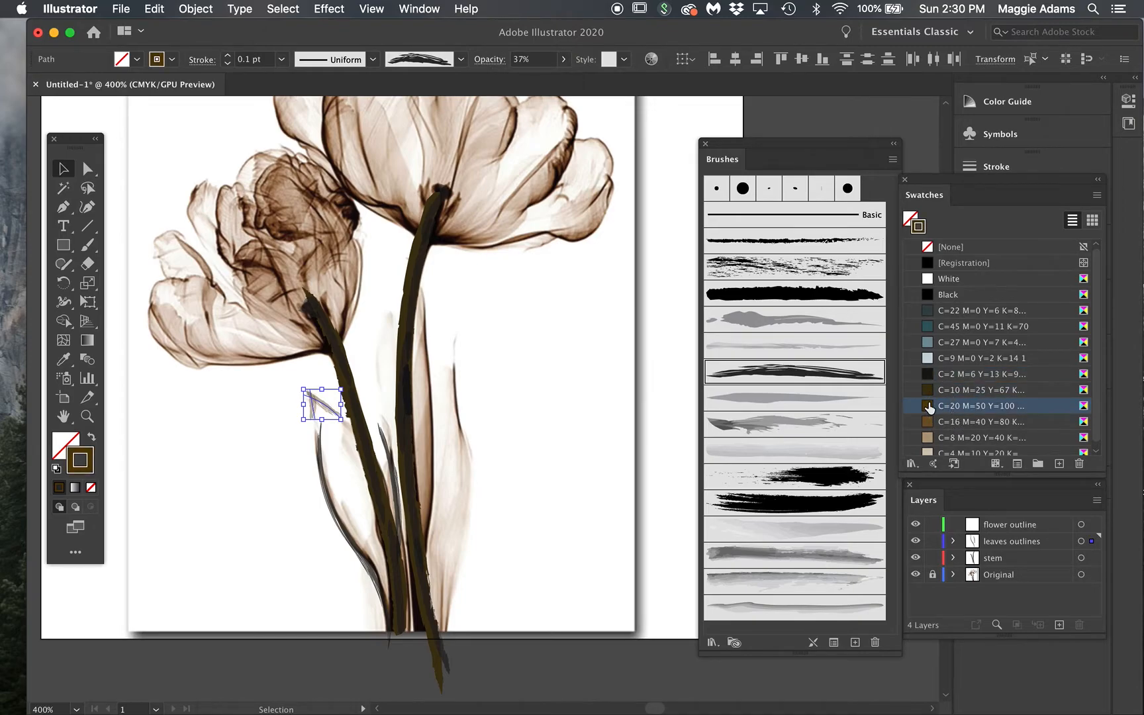
{"action": "left_click", "coordinate": [247, 58]}
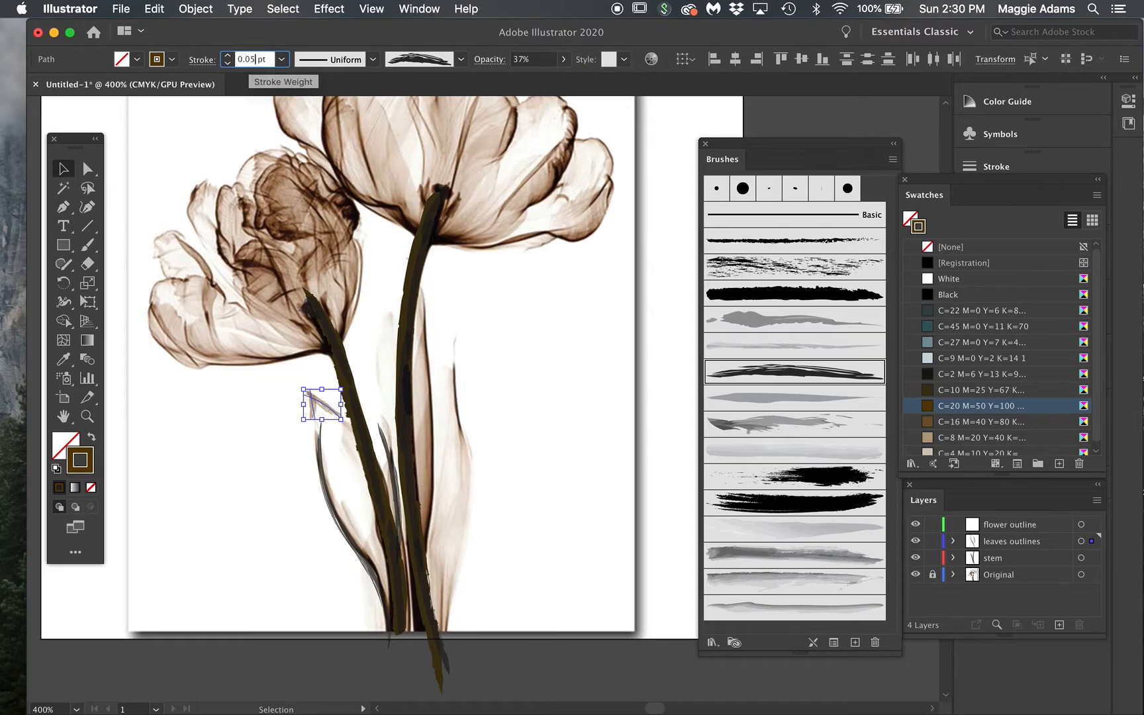
{"action": "key", "text": "Return"}
{"action": "left_click", "coordinate": [547, 423]}
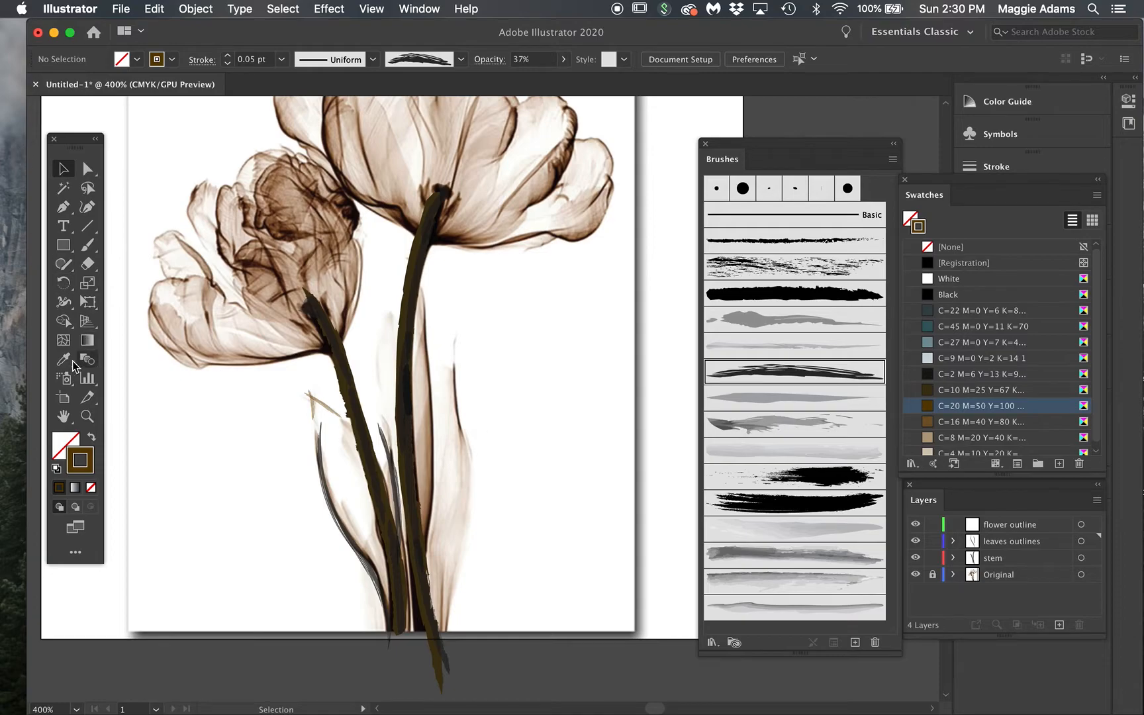
Step: Paint near-black strokes, matching the left leaf's 0.1 pt outline, along the right leaf's base, upper edge and tip and the inner leaf edge beside the right stem
{"action": "left_click", "coordinate": [86, 246]}
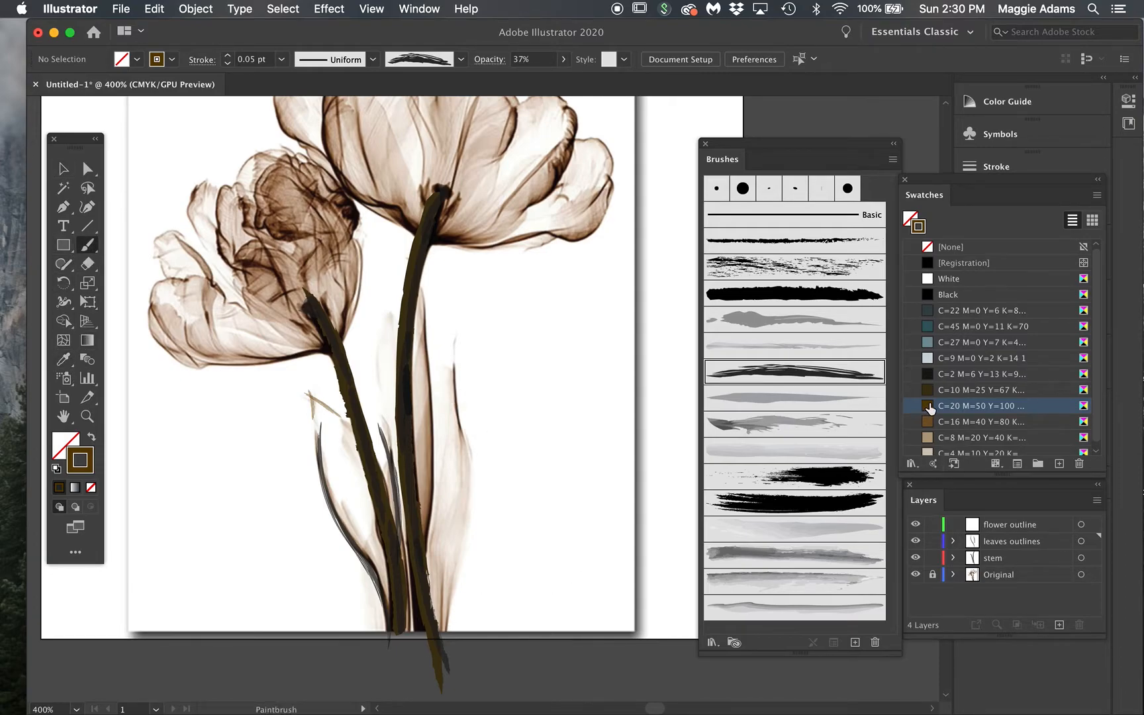
{"action": "left_click", "coordinate": [931, 391]}
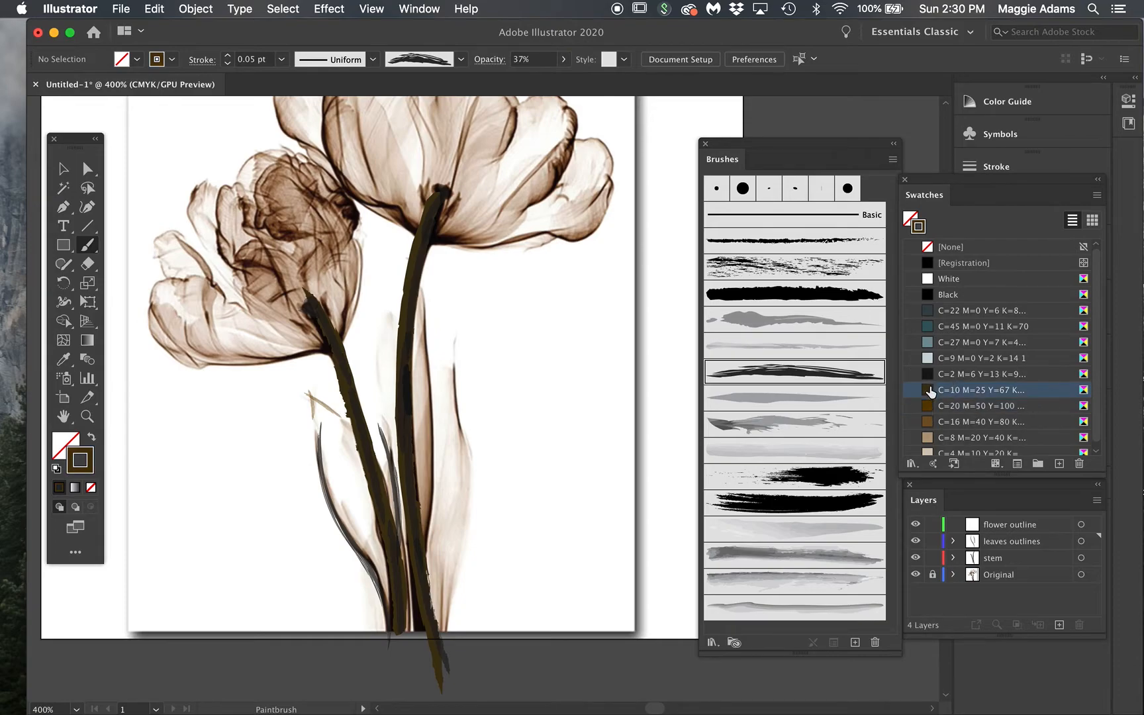
{"action": "left_click", "coordinate": [57, 167]}
{"action": "left_click", "coordinate": [345, 530]}
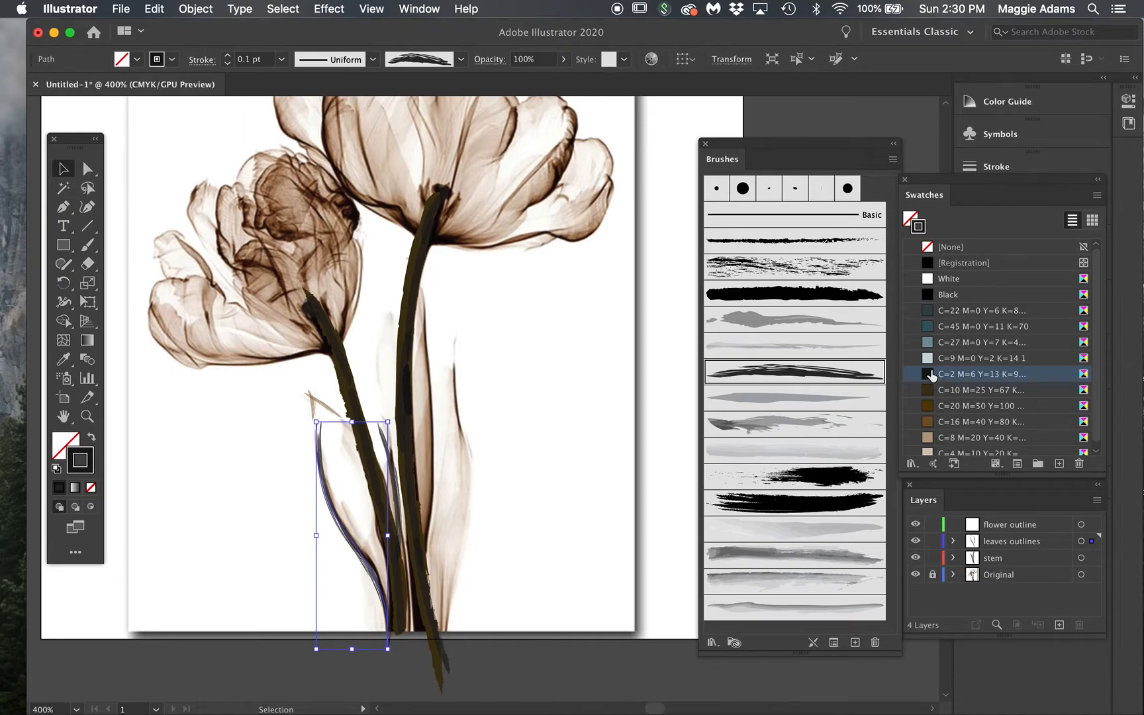
{"action": "left_click", "coordinate": [87, 244]}
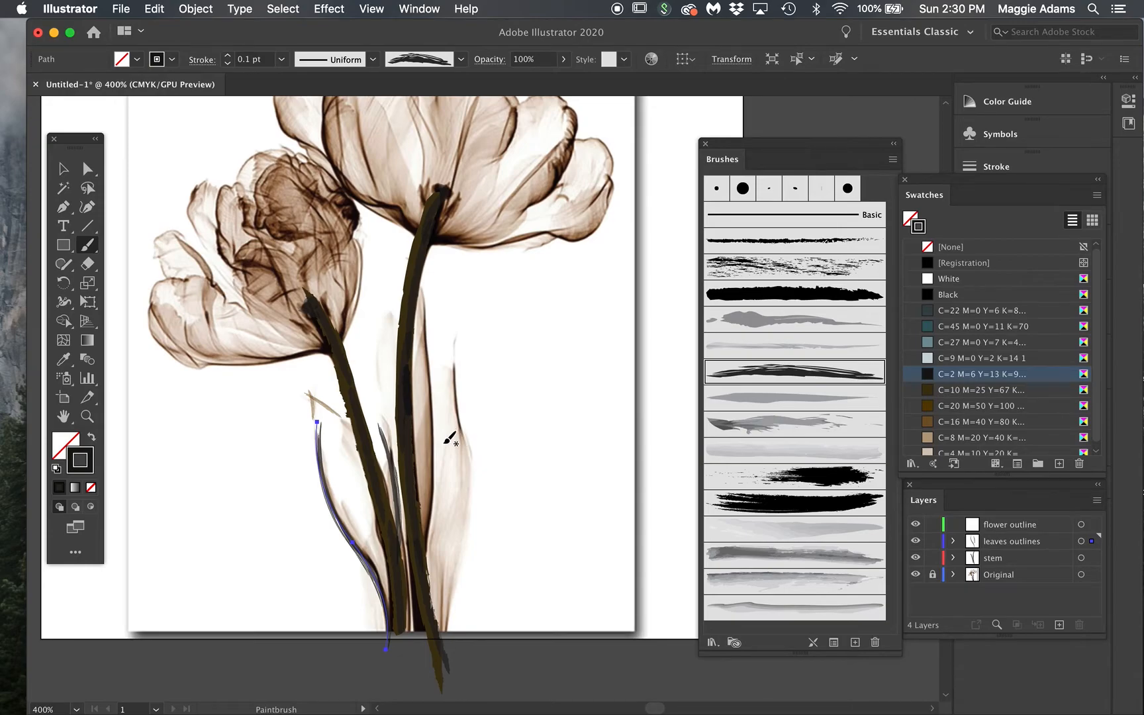
{"action": "left_click_drag", "start_coordinate": [443, 631], "coordinate": [456, 552]}
{"action": "left_click_drag", "start_coordinate": [441, 629], "coordinate": [442, 551]}
{"action": "left_click_drag", "start_coordinate": [469, 451], "coordinate": [448, 345]}
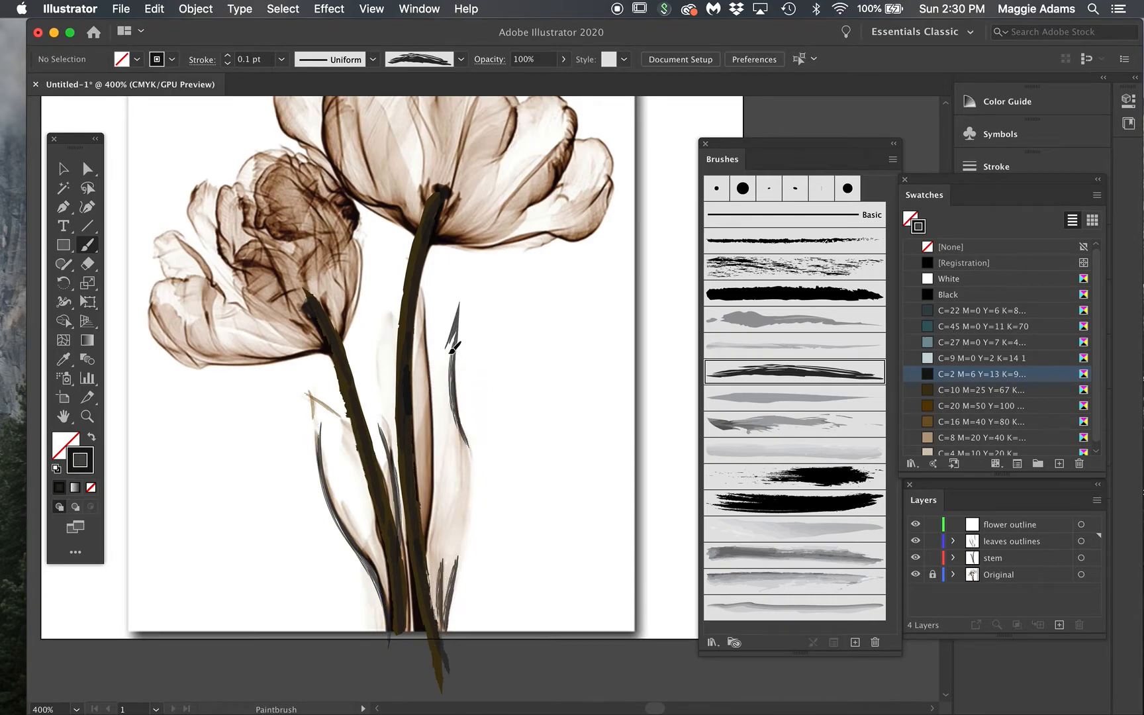
{"action": "mouse_move", "coordinate": [422, 555]}
{"action": "left_mouse_down"}
{"action": "mouse_move", "coordinate": [434, 490]}
{"action": "mouse_move", "coordinate": [429, 287]}
{"action": "left_mouse_up"}
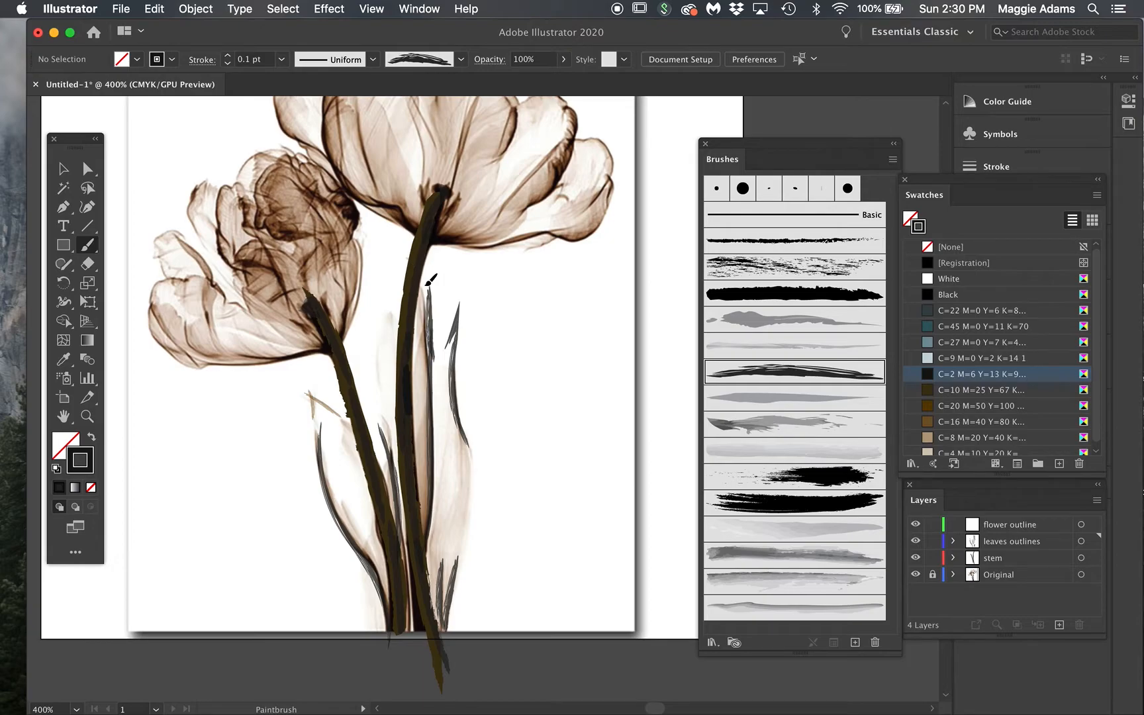
Step: Thin the short stroke at the tip of the inner leaf beside the right stem to 0.05 pt
{"action": "key", "text": "v"}
{"action": "left_click", "coordinate": [427, 341]}
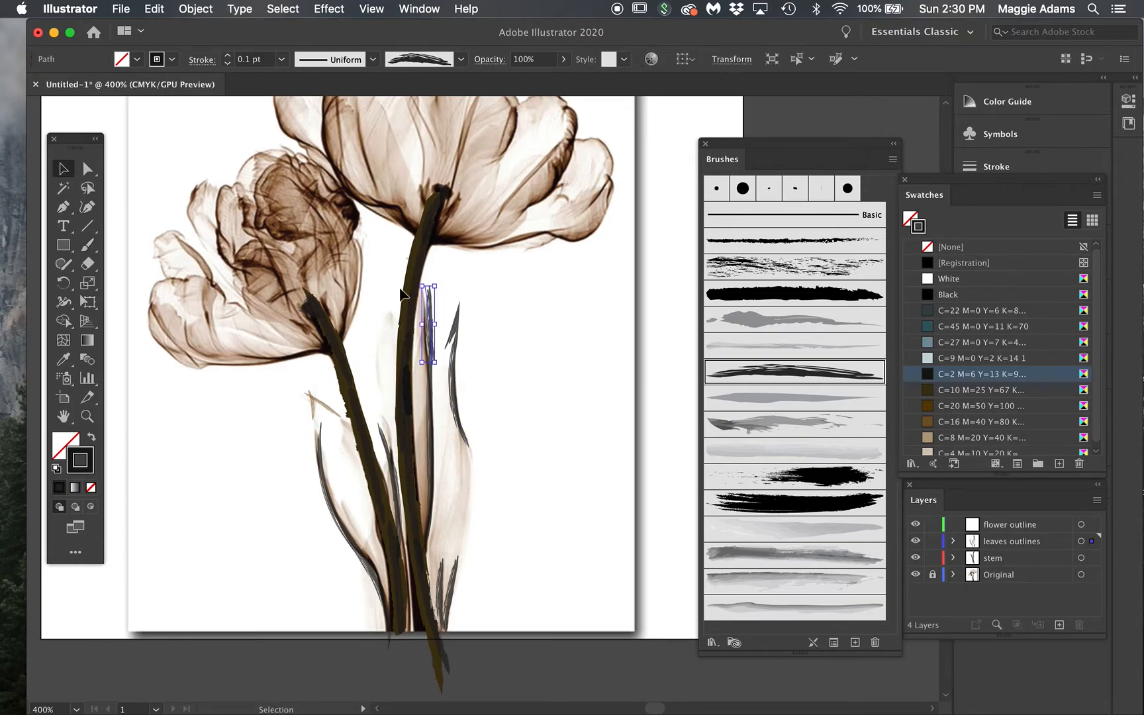
{"action": "left_click", "coordinate": [247, 60]}
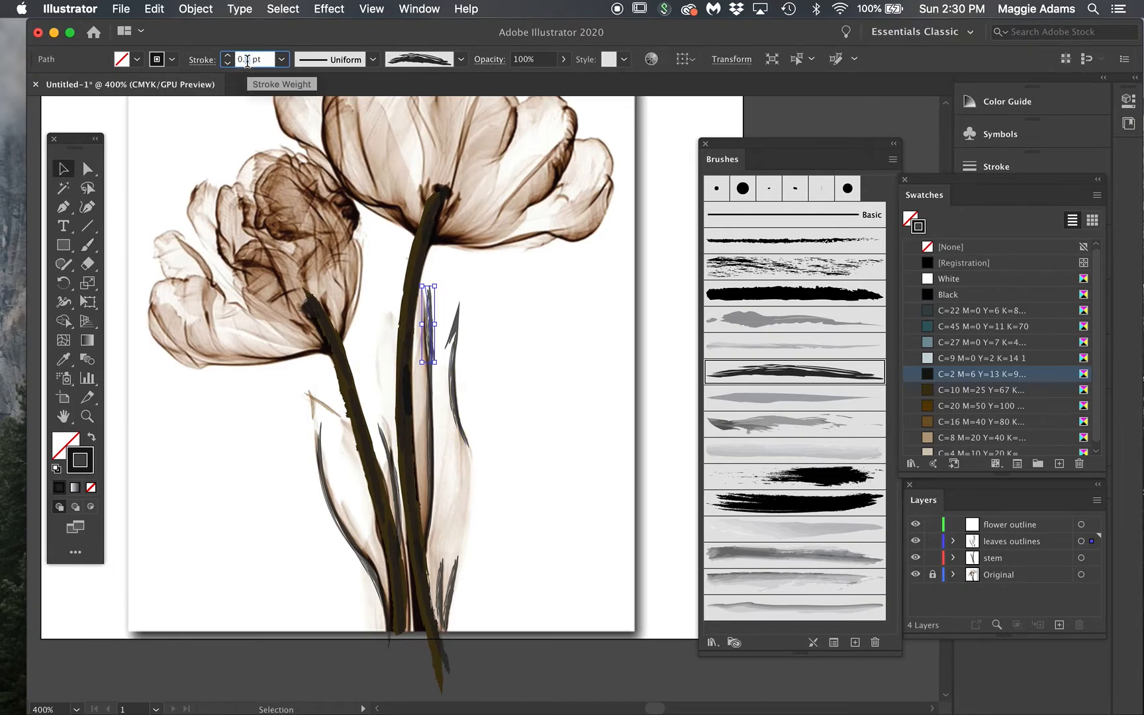
{"action": "type", "text": "0.05"}
{"action": "key", "text": "Return"}
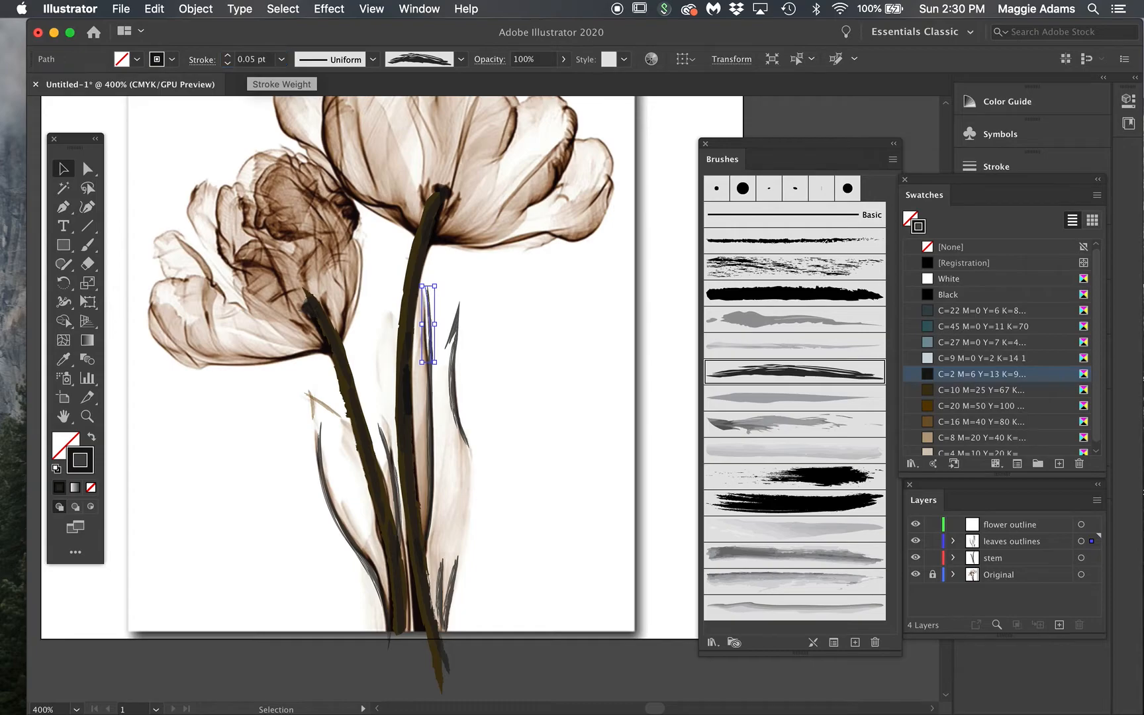
{"action": "left_click", "coordinate": [483, 311]}
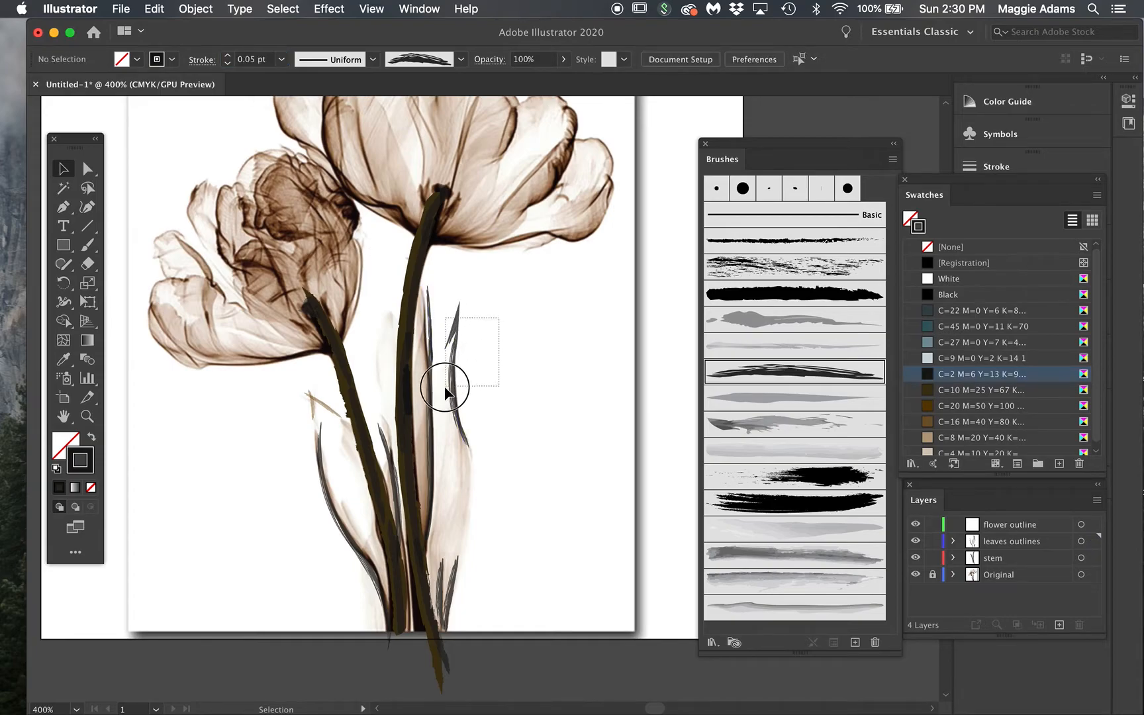
Step: Select the right leaf's tip, upper edge and base strokes together and set their stroke weight to 0.05 pt
{"action": "left_click", "coordinate": [447, 383]}
{"action": "left_click", "coordinate": [457, 335], "text": "shift"}
{"action": "left_click", "coordinate": [451, 352]}
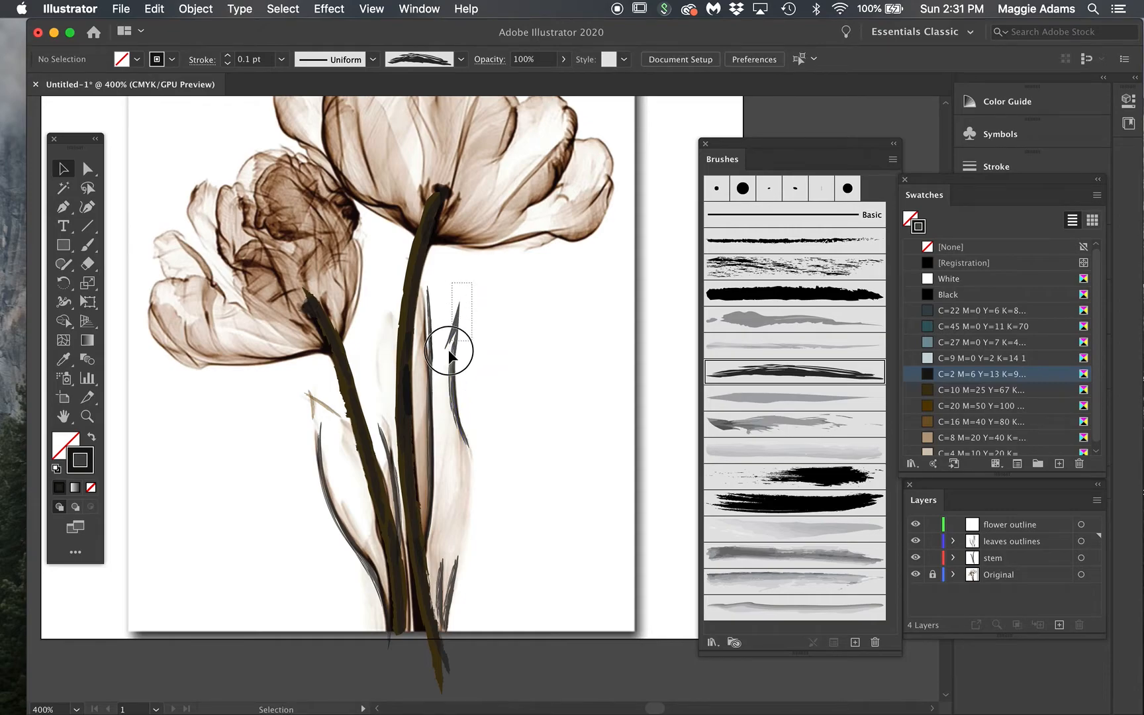
{"action": "left_click", "coordinate": [454, 593], "text": "shift"}
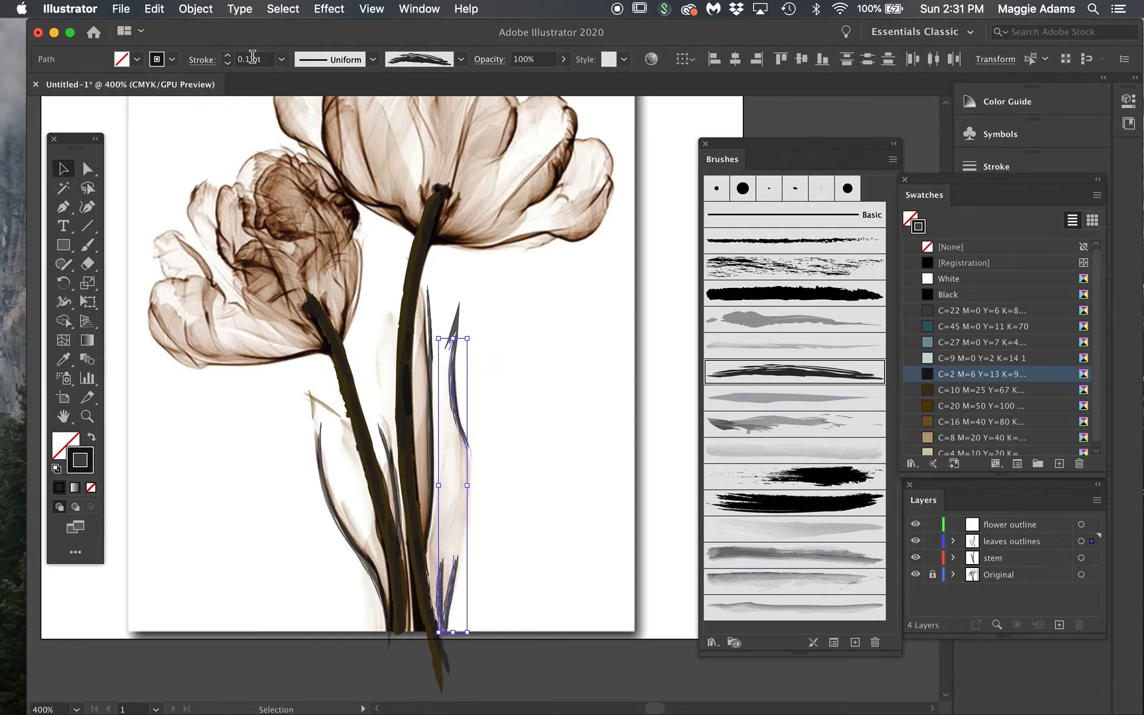
{"action": "left_click", "coordinate": [246, 58]}
{"action": "type", "text": "0.1"}
{"action": "key", "text": "Return"}
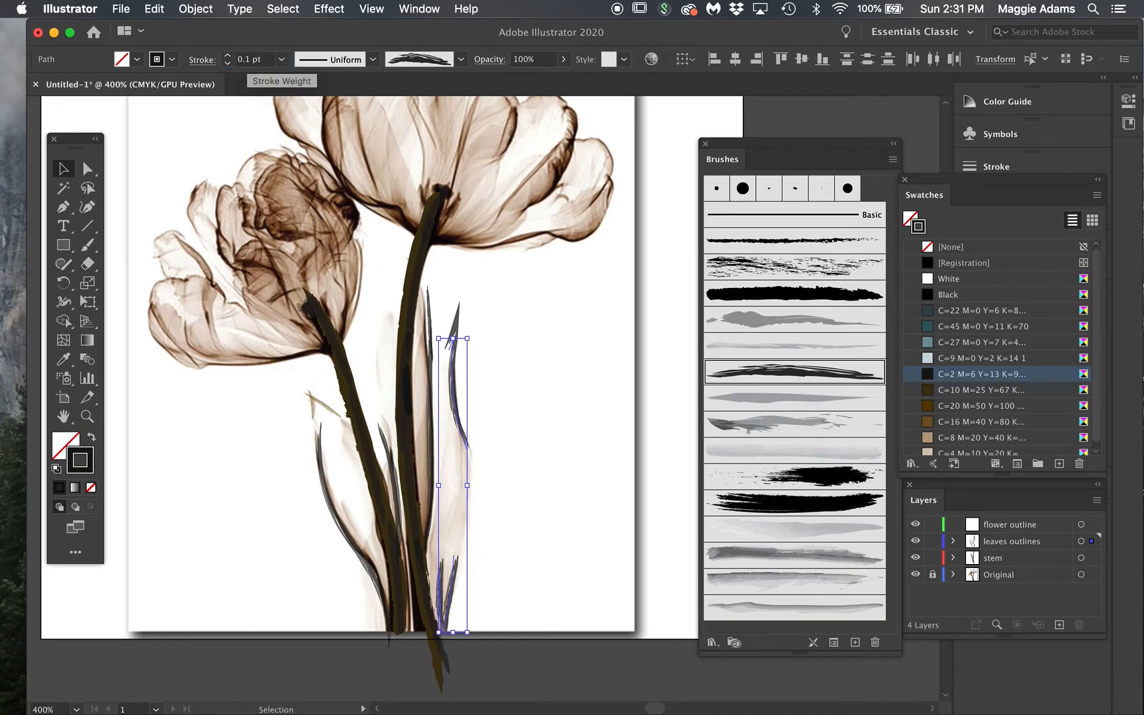
{"action": "left_click", "coordinate": [251, 58]}
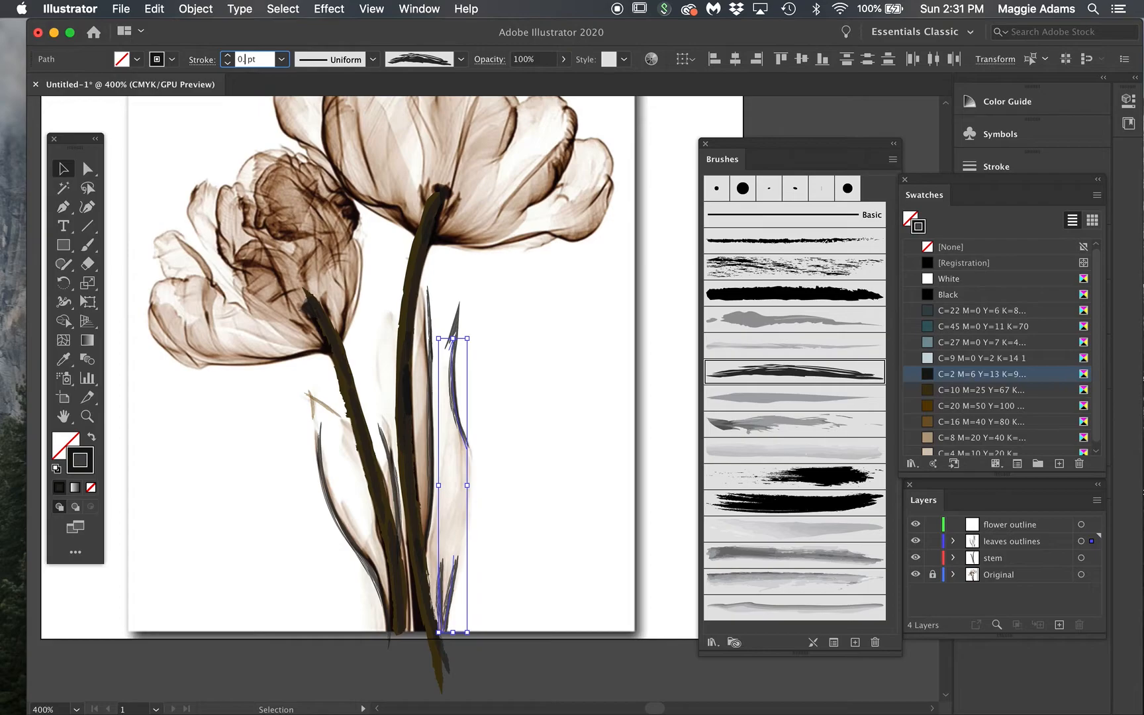
{"action": "key", "text": "Return"}
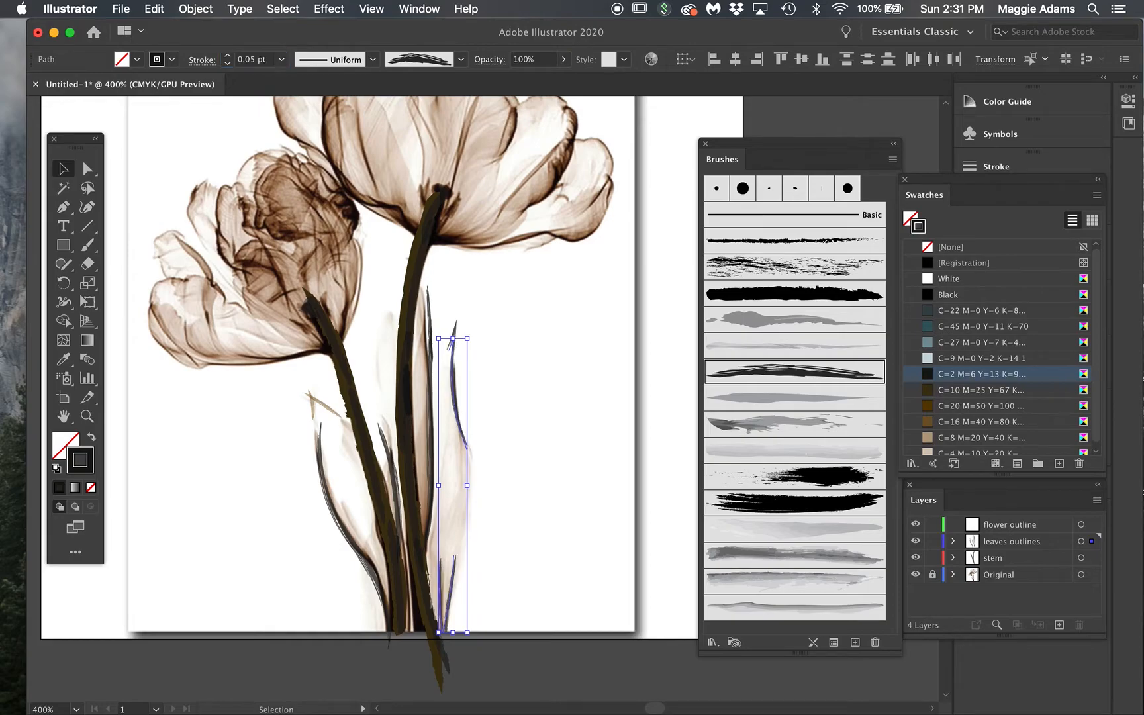
Step: Recolor the selected right leaf strokes with the C=10 M=25 Y=67 swatch and lower their opacity to 60%
{"action": "left_click", "coordinate": [941, 394]}
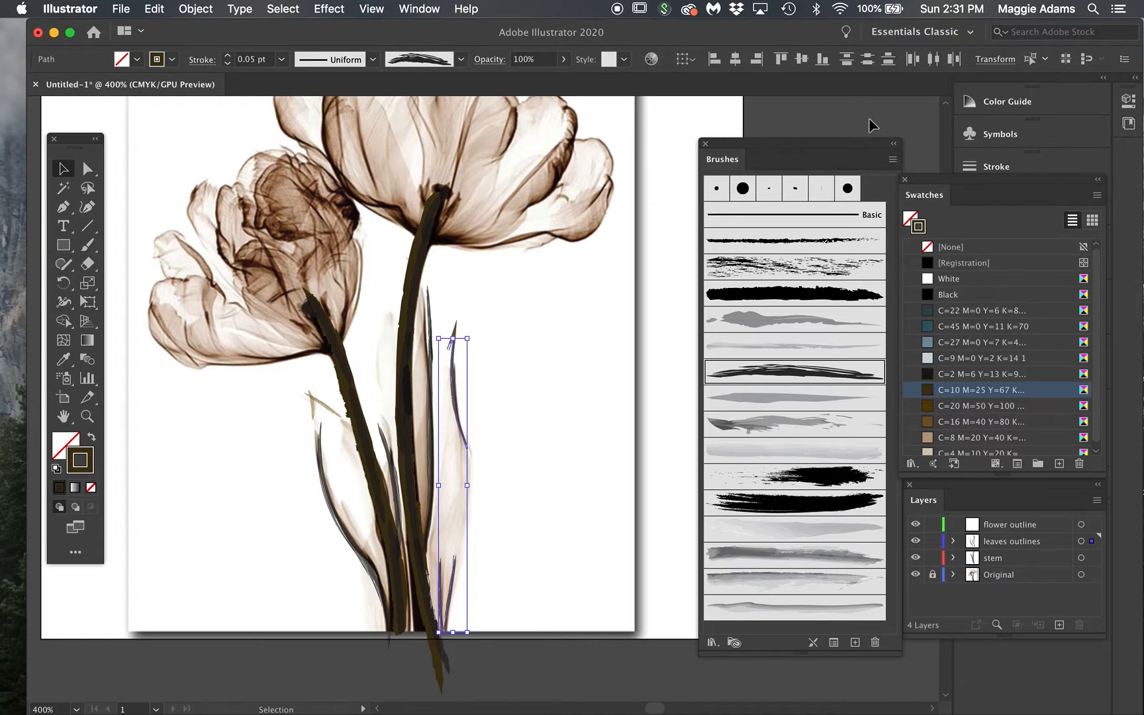
{"action": "left_click", "coordinate": [564, 59]}
{"action": "left_click_drag", "start_coordinate": [558, 81], "coordinate": [539, 81]}
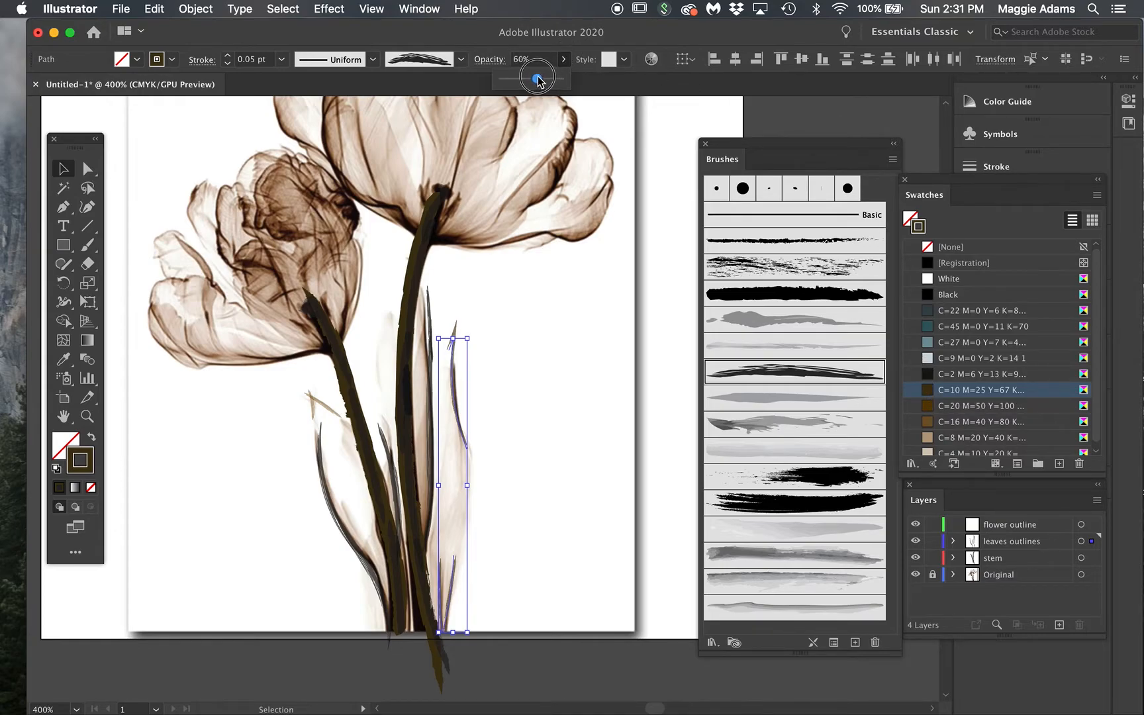
{"action": "left_click", "coordinate": [554, 445]}
Step: Reduce the opacity of the long stroke along the inner leaf edge beside the right stem to 73%
{"action": "left_click", "coordinate": [434, 396]}
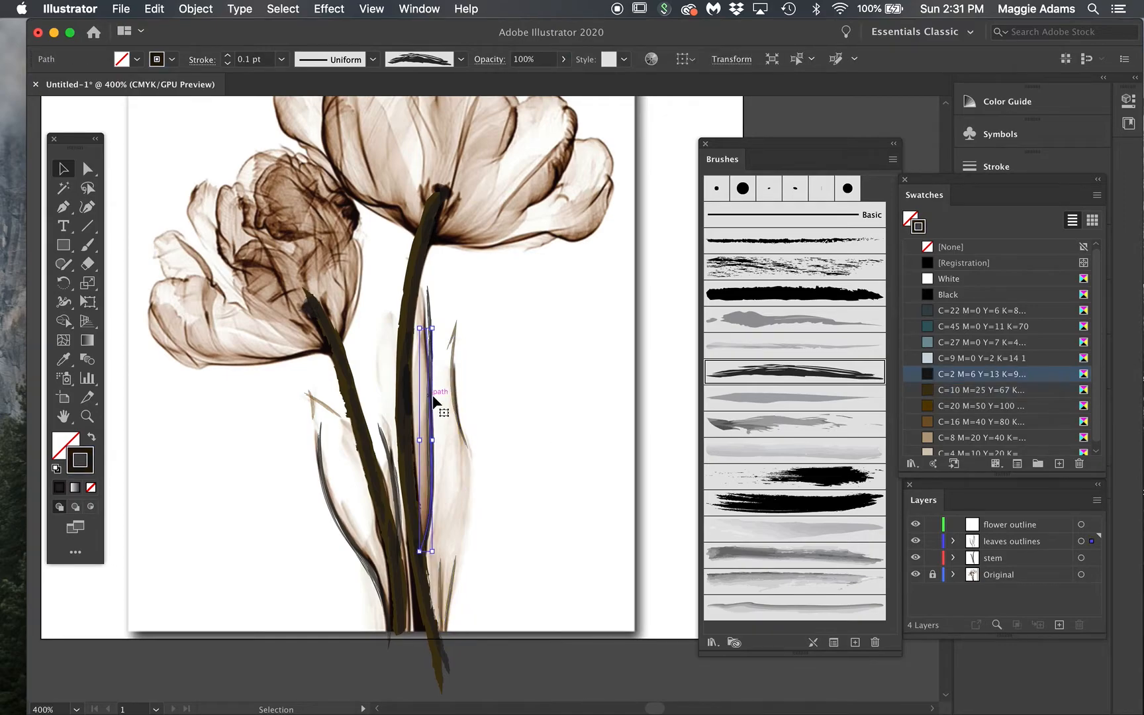
{"action": "left_click", "coordinate": [563, 59]}
{"action": "left_click_drag", "start_coordinate": [559, 80], "coordinate": [545, 80]}
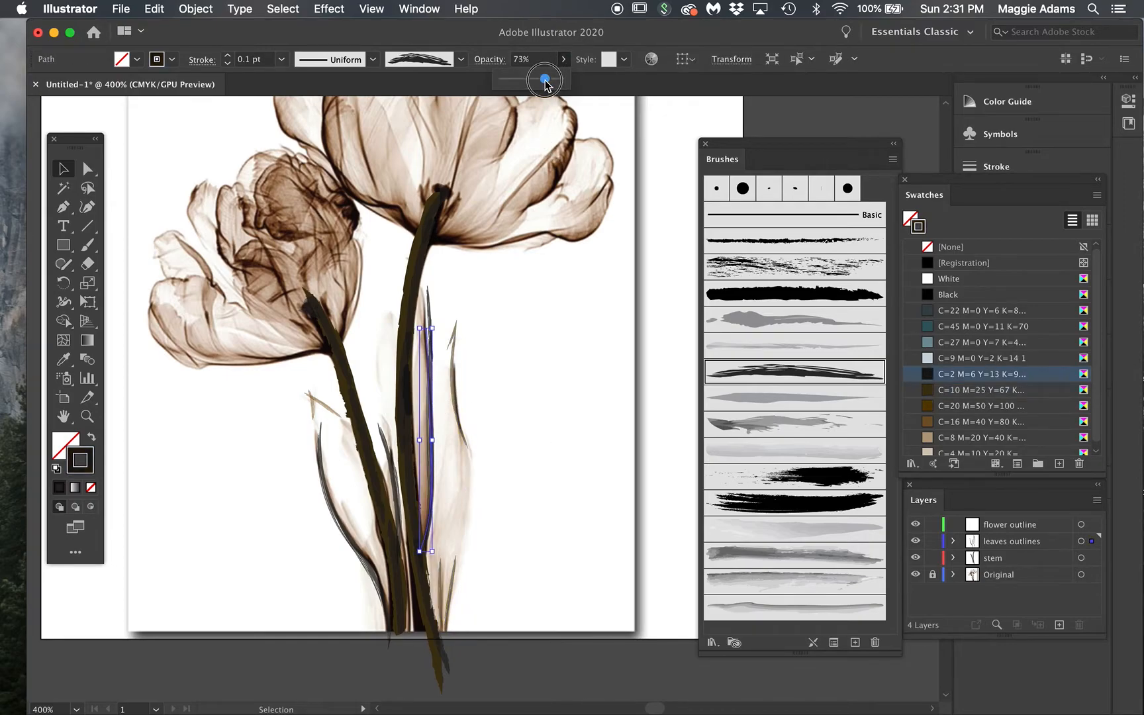
{"action": "left_click", "coordinate": [537, 356]}
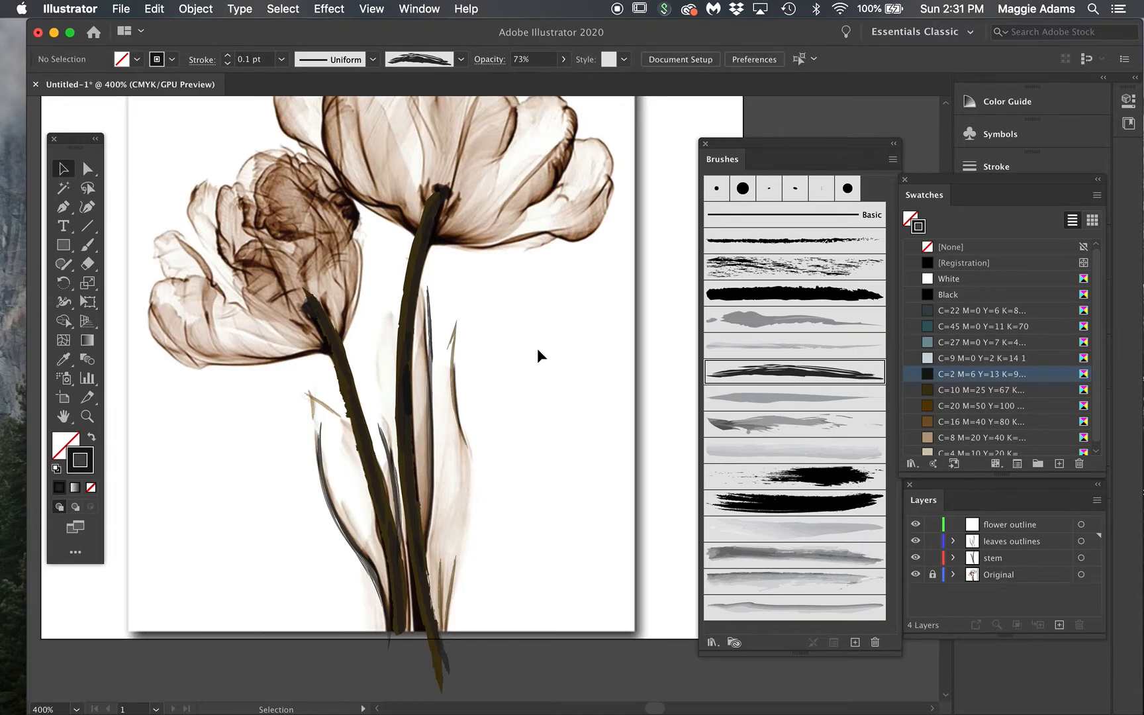
Step: Hide the Original layer to check the painted stems and leaf outlines on their own, and show it again
{"action": "left_click", "coordinate": [916, 575]}
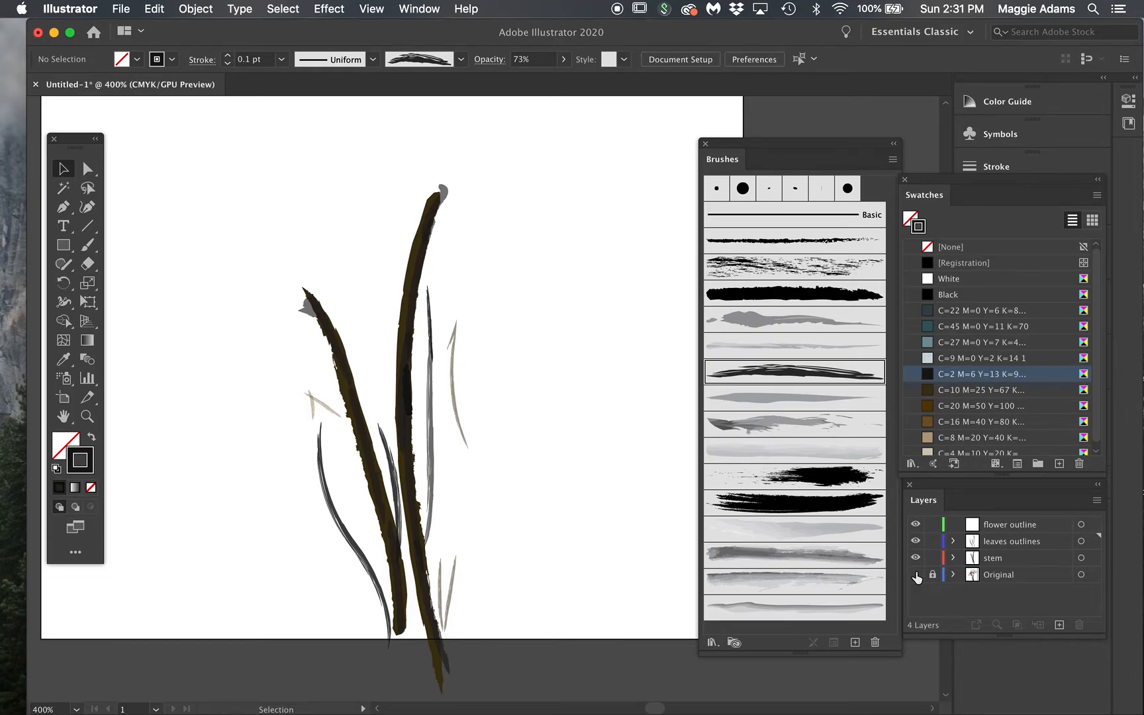
{"action": "left_click", "coordinate": [916, 575]}
{"action": "scroll", "coordinate": [514, 419], "scroll_direction": "up", "scroll_amount": 5}
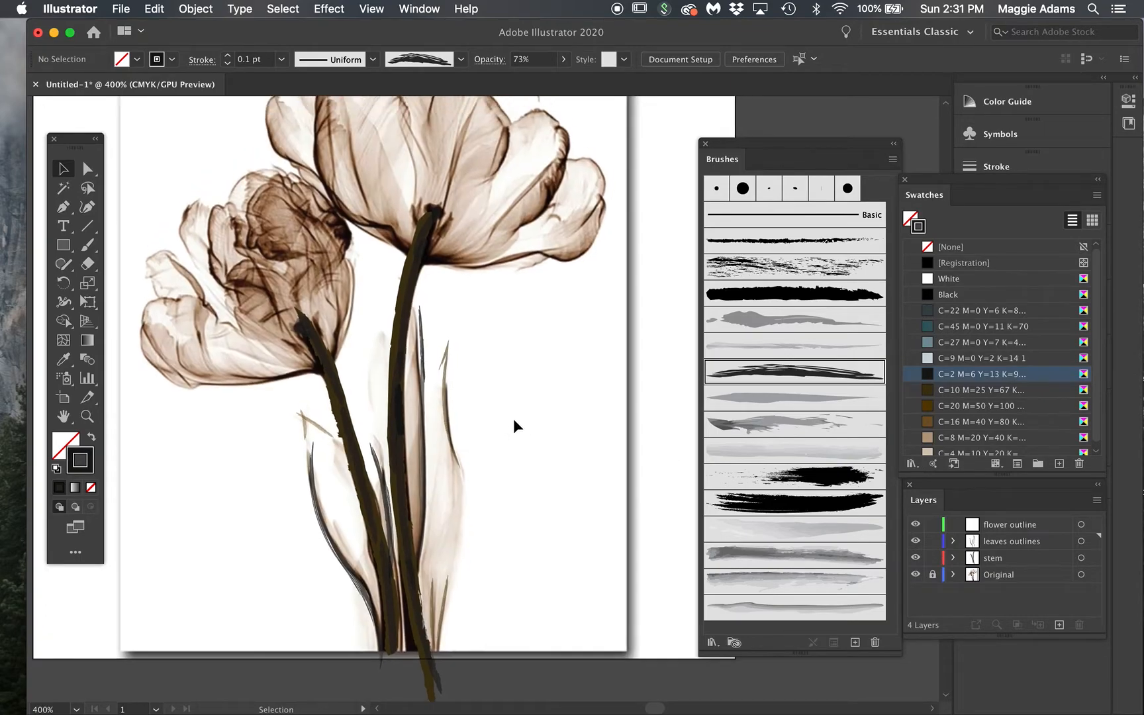
{"action": "scroll", "coordinate": [513, 418], "scroll_direction": "up", "scroll_amount": 2}
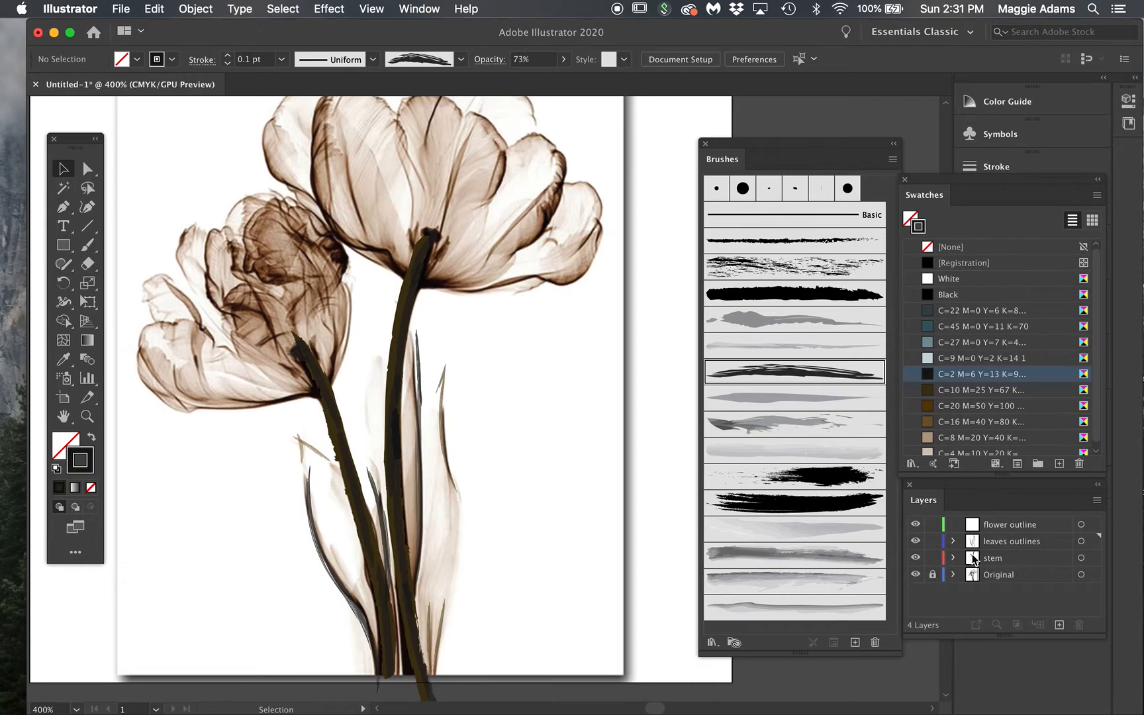
Step: Activate the flower outline layer and try a near-black Paintbrush stroke under the left flower with the last pale wash brush
{"action": "left_click", "coordinate": [1030, 527]}
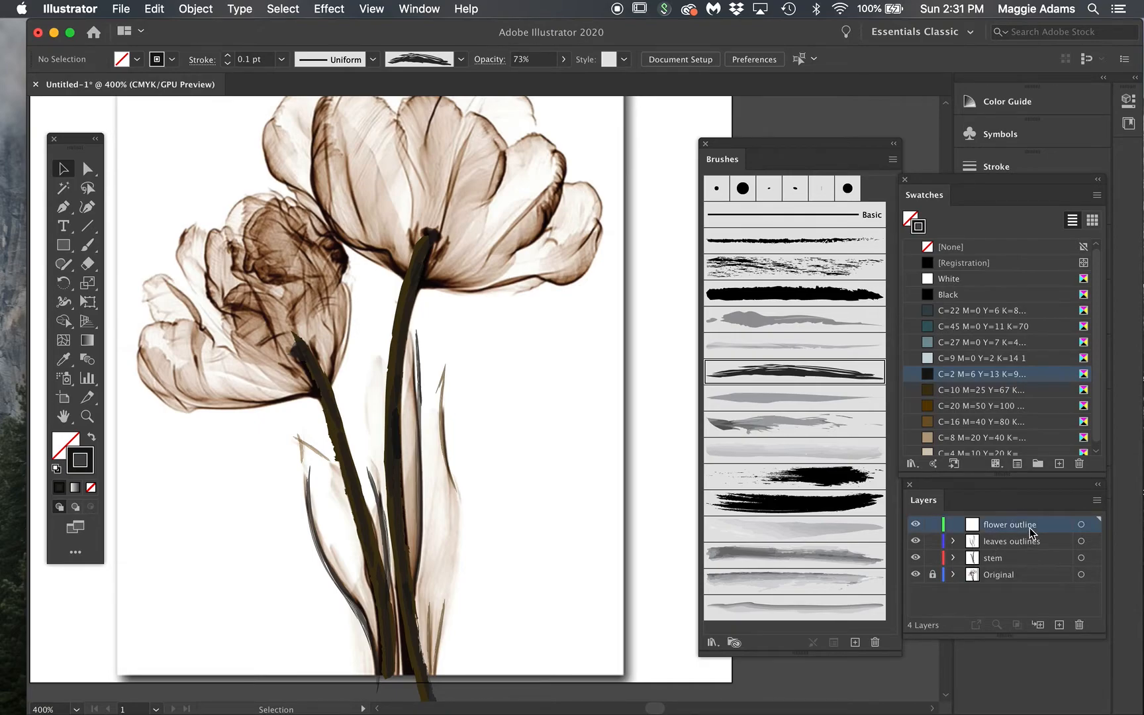
{"action": "left_click", "coordinate": [964, 392]}
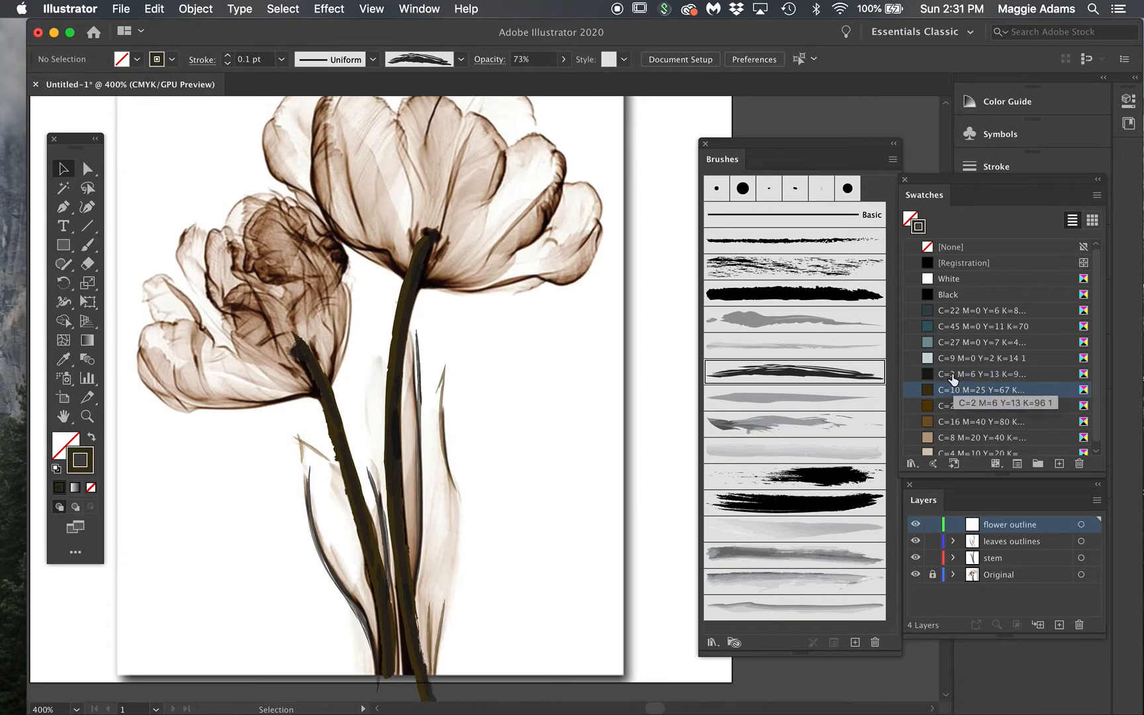
{"action": "left_click", "coordinate": [952, 376]}
{"action": "left_click", "coordinate": [86, 247]}
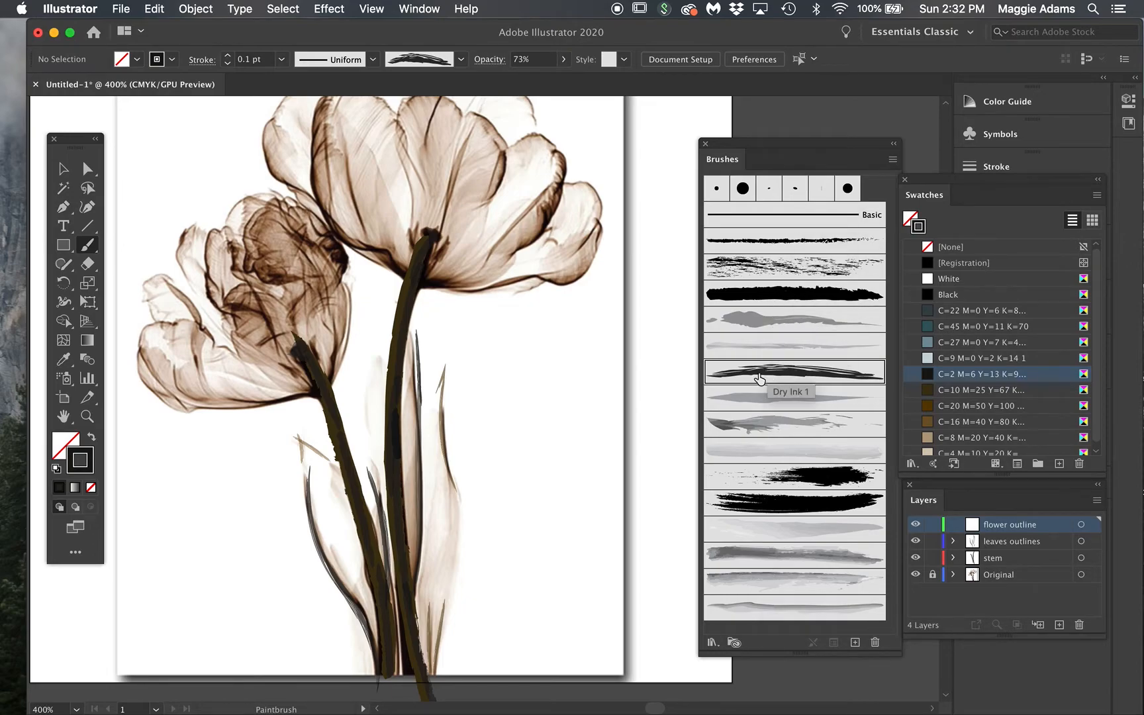
{"action": "left_click", "coordinate": [760, 607]}
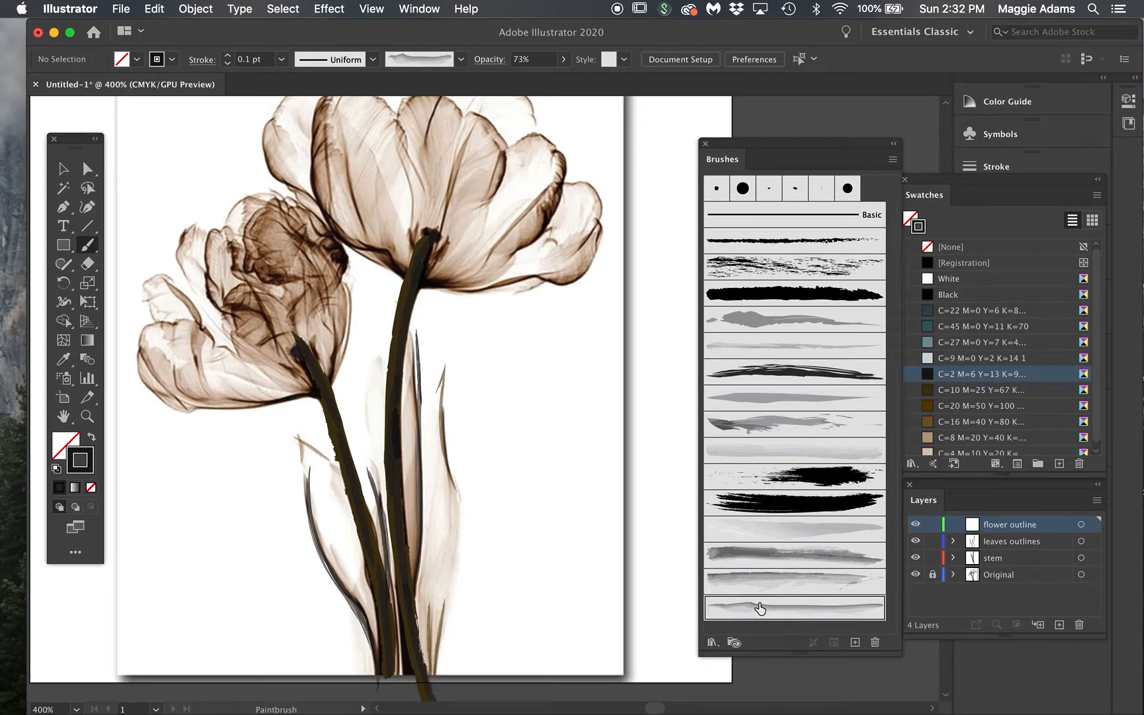
{"action": "left_click_drag", "start_coordinate": [311, 393], "coordinate": [184, 395]}
{"action": "key", "text": "super+z"}
Step: Raise the brush stroke opacity to 100% and try another near-black stroke in the blank area below the left flower
{"action": "left_click", "coordinate": [563, 59]}
{"action": "left_click_drag", "start_coordinate": [545, 78], "coordinate": [577, 81]}
{"action": "left_click_drag", "start_coordinate": [252, 482], "coordinate": [161, 463]}
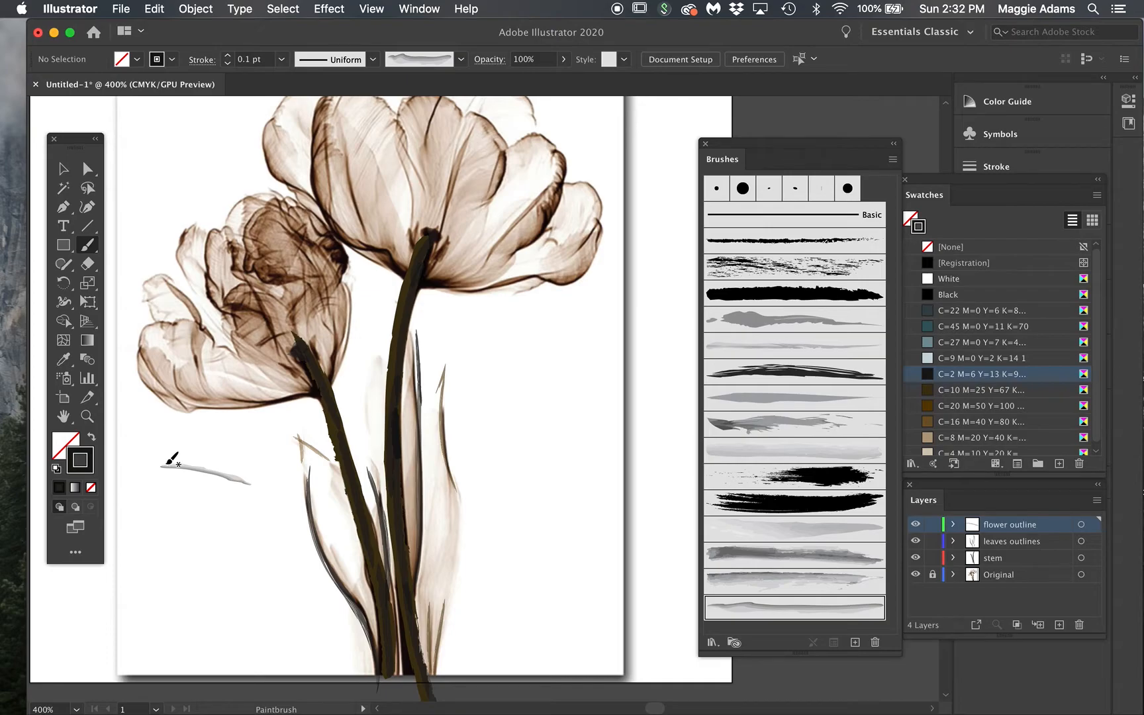
{"action": "key", "text": "super+z"}
Step: Try test strokes below the left flower in the C=10 M=25 Y=67 and C=20 M=50 Y=100 browns
{"action": "left_click", "coordinate": [978, 394]}
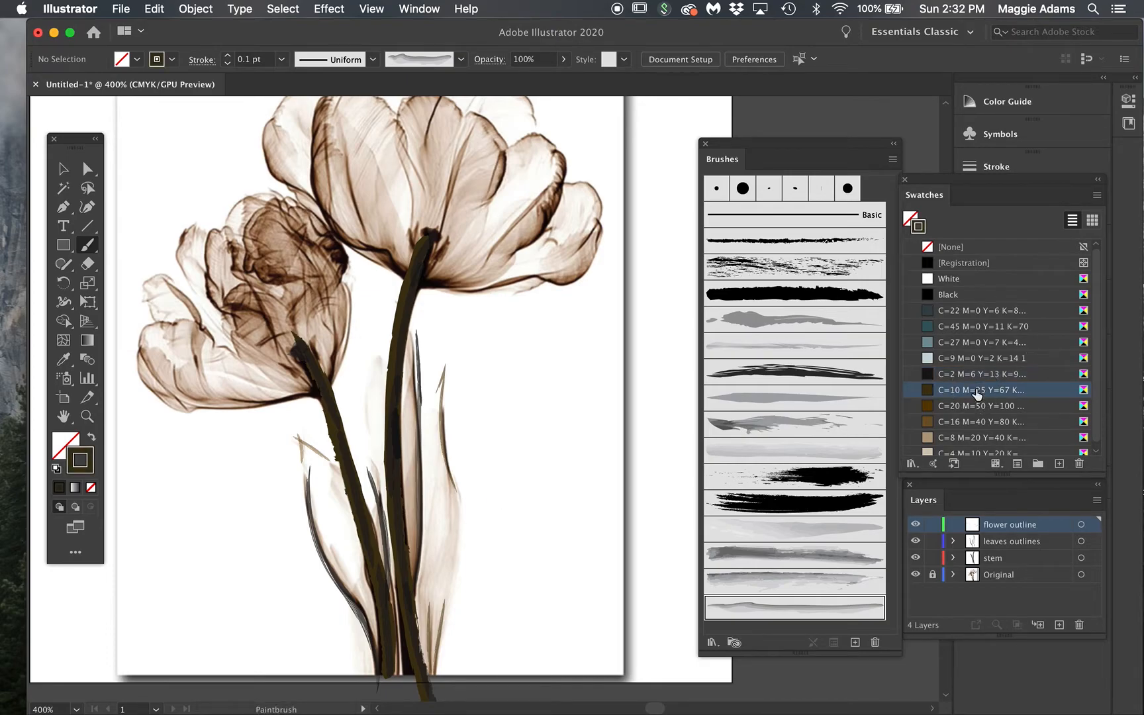
{"action": "left_click_drag", "start_coordinate": [224, 440], "coordinate": [167, 419]}
{"action": "key", "text": "super+z"}
{"action": "left_click", "coordinate": [1014, 412]}
{"action": "mouse_move", "coordinate": [263, 436]}
{"action": "left_mouse_down"}
{"action": "mouse_move", "coordinate": [198, 435]}
{"action": "mouse_move", "coordinate": [177, 402]}
{"action": "left_mouse_up"}
{"action": "key", "text": "super+z"}
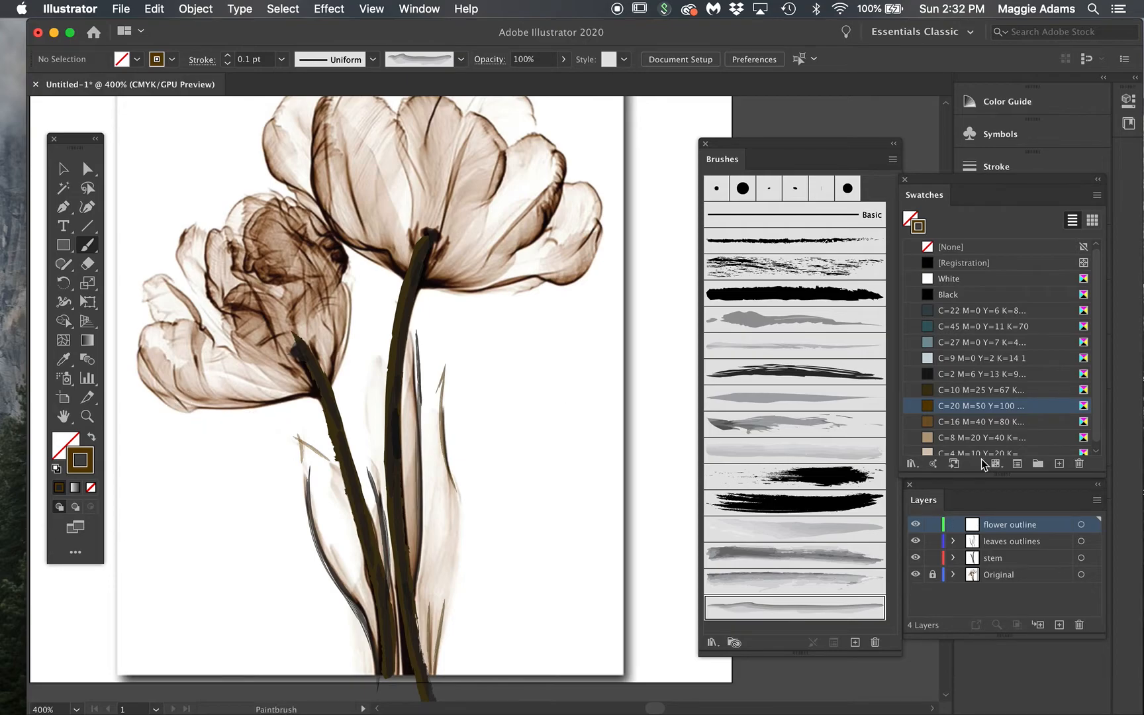
Step: Paint outlines in the C=10 M=25 Y=67 brown along the left flower's bottom edge and outer left petals
{"action": "left_click", "coordinate": [929, 392]}
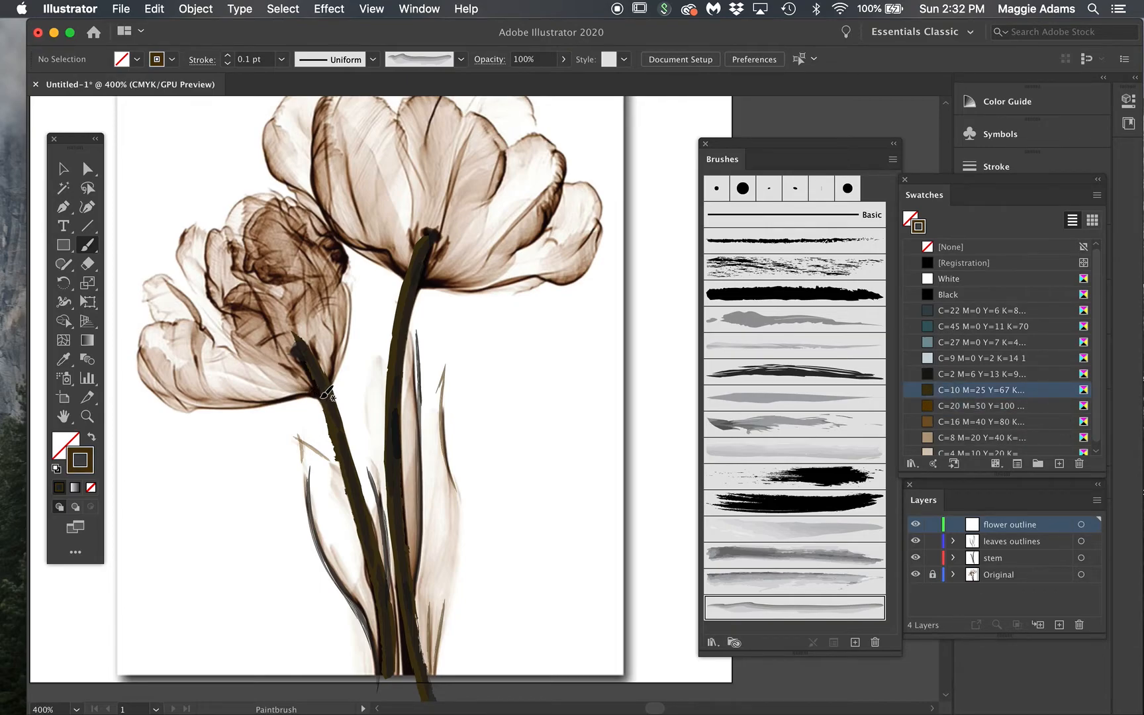
{"action": "mouse_move", "coordinate": [322, 395]}
{"action": "left_mouse_down"}
{"action": "mouse_move", "coordinate": [186, 410]}
{"action": "mouse_move", "coordinate": [136, 343]}
{"action": "left_mouse_up"}
{"action": "left_click_drag", "start_coordinate": [176, 401], "coordinate": [136, 363]}
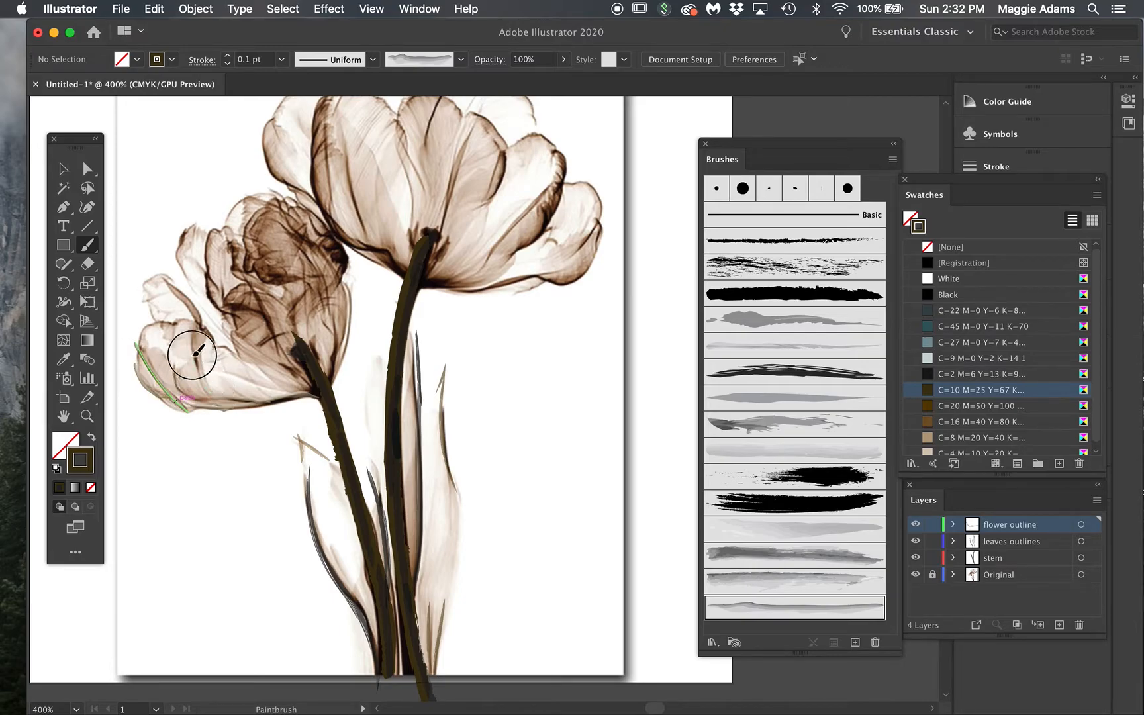
Step: Hide the Original layer and apply the dark multi-line ink brush to all the left flower's outline strokes
{"action": "left_click", "coordinate": [63, 168]}
{"action": "mouse_move", "coordinate": [1115, 49]}
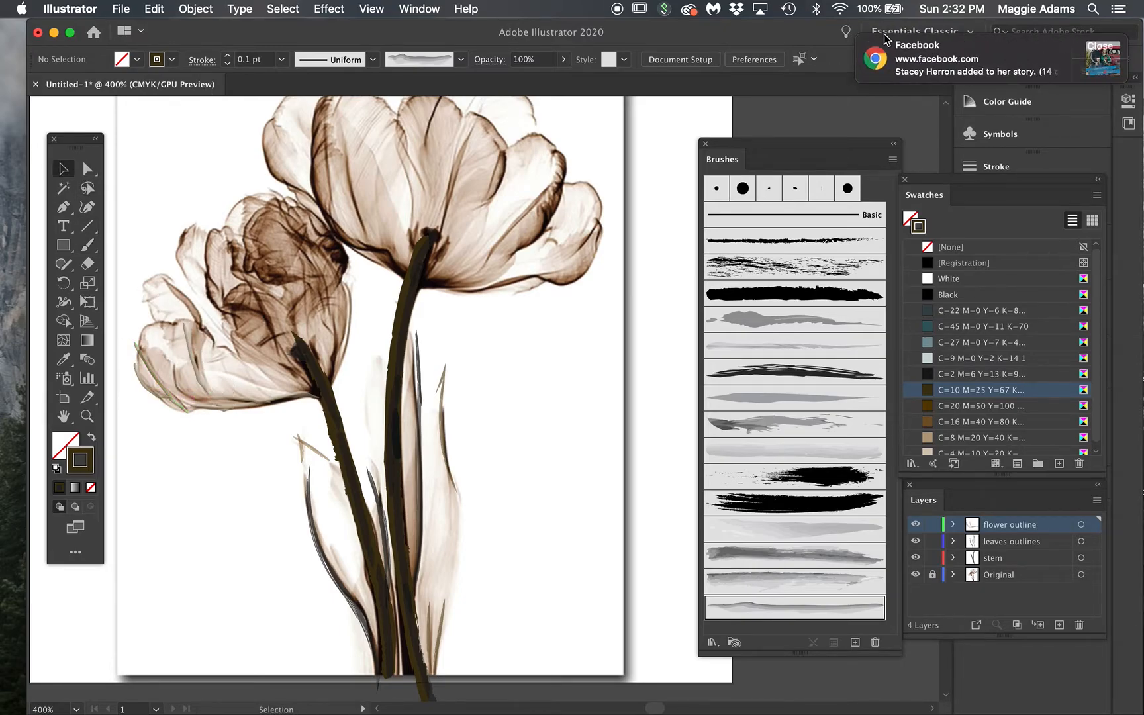
{"action": "left_click", "coordinate": [1114, 46]}
{"action": "left_click", "coordinate": [932, 575]}
{"action": "left_click", "coordinate": [916, 575]}
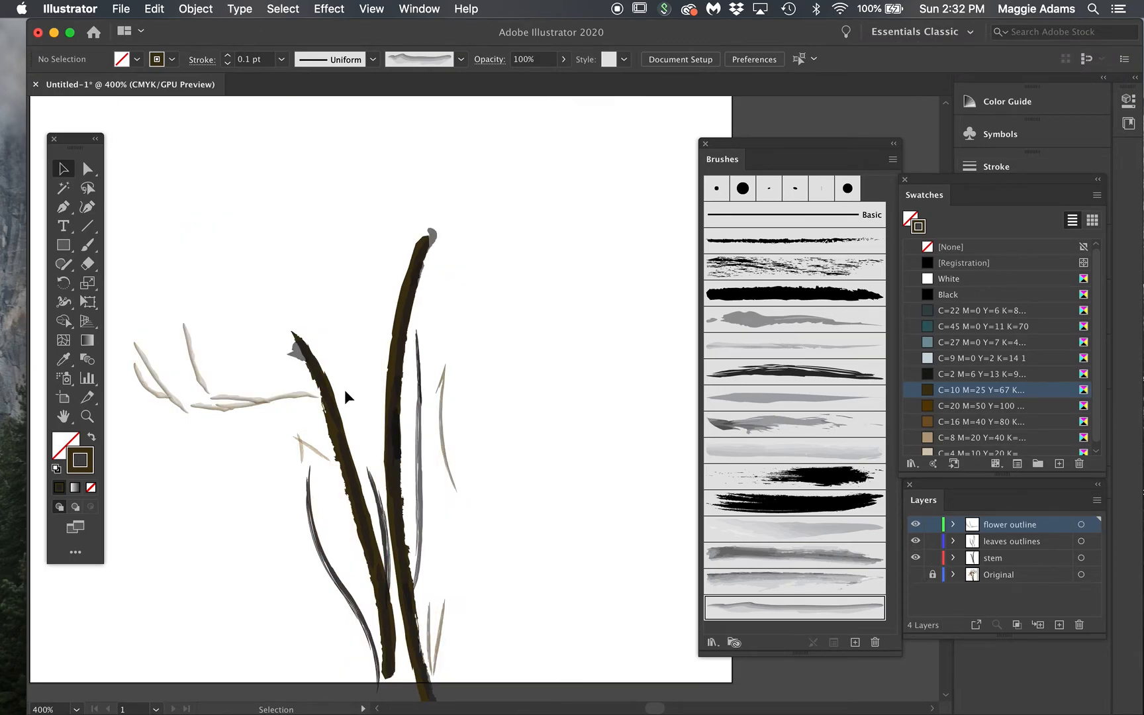
{"action": "mouse_move", "coordinate": [274, 412]}
{"action": "left_mouse_down"}
{"action": "mouse_move", "coordinate": [131, 379]}
{"action": "mouse_move", "coordinate": [127, 349]}
{"action": "left_mouse_up"}
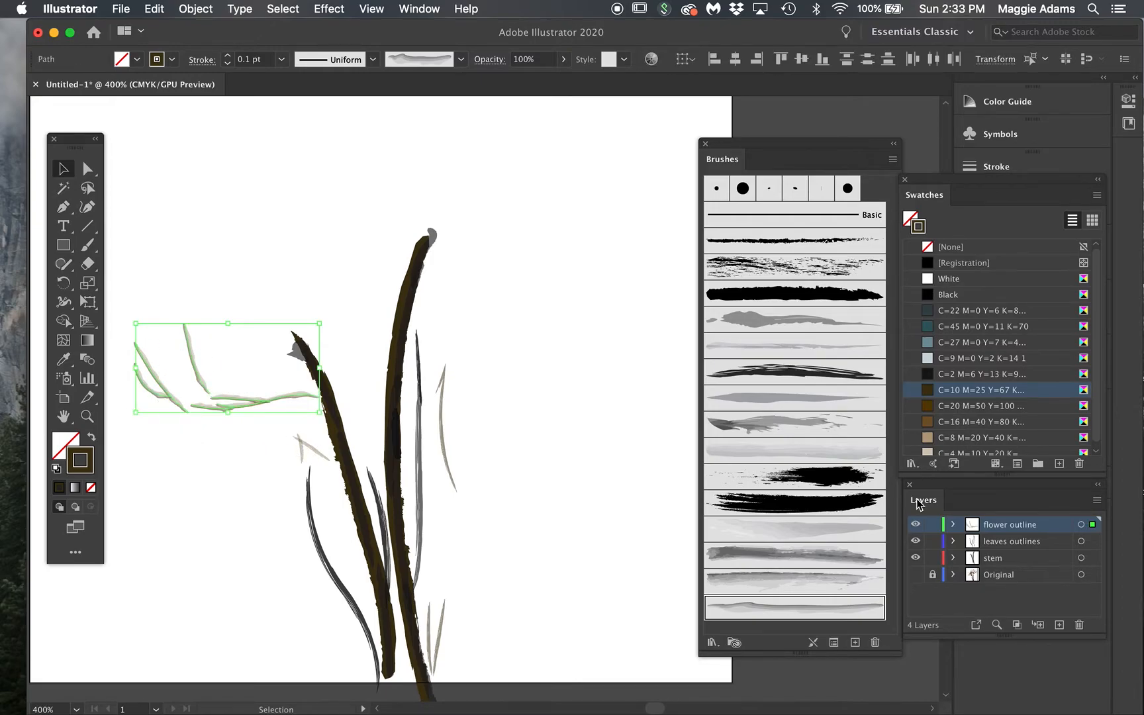
{"action": "left_click", "coordinate": [817, 376]}
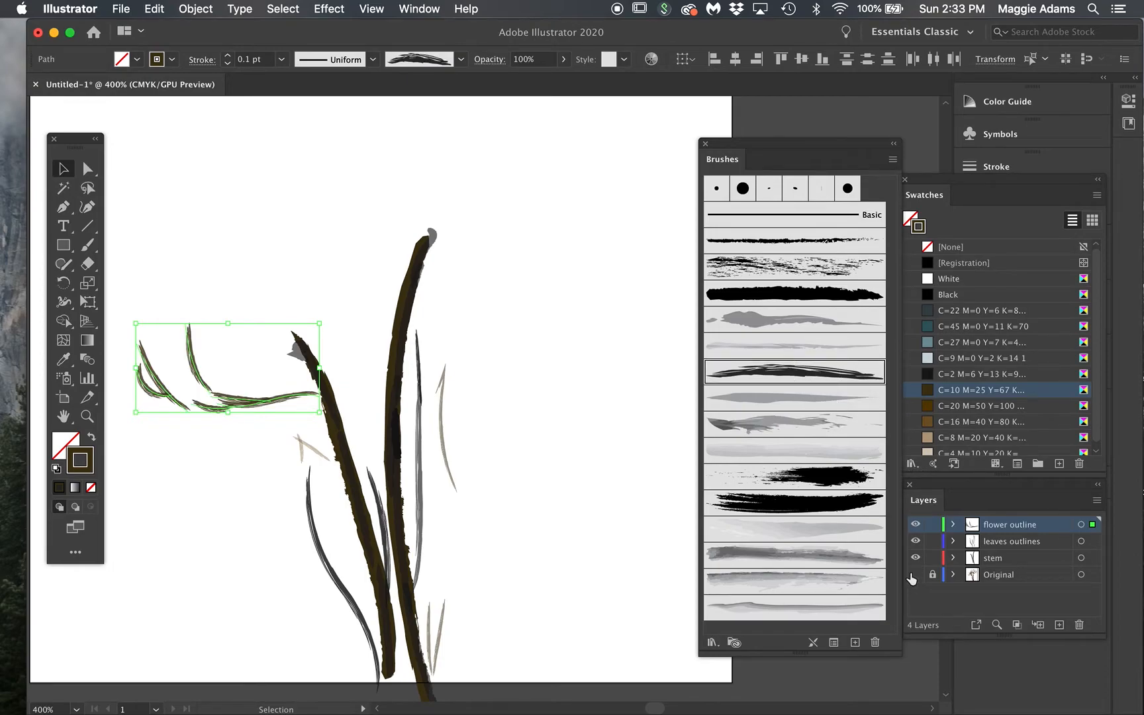
{"action": "left_click", "coordinate": [916, 574]}
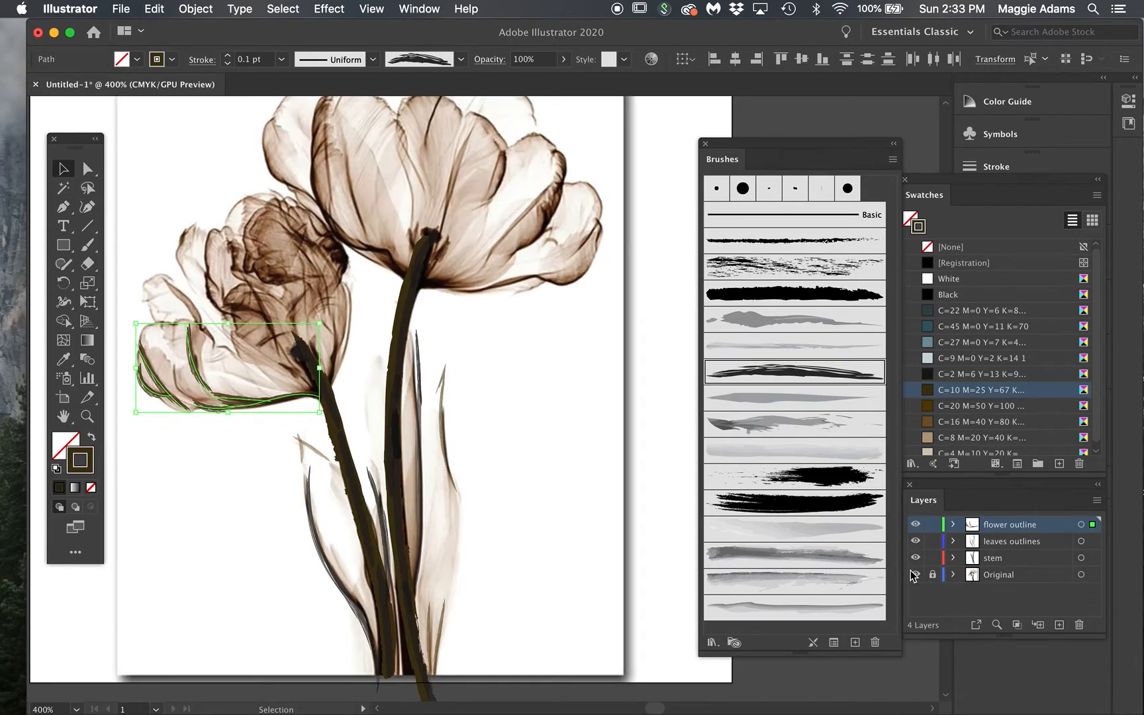
{"action": "left_click", "coordinate": [915, 574]}
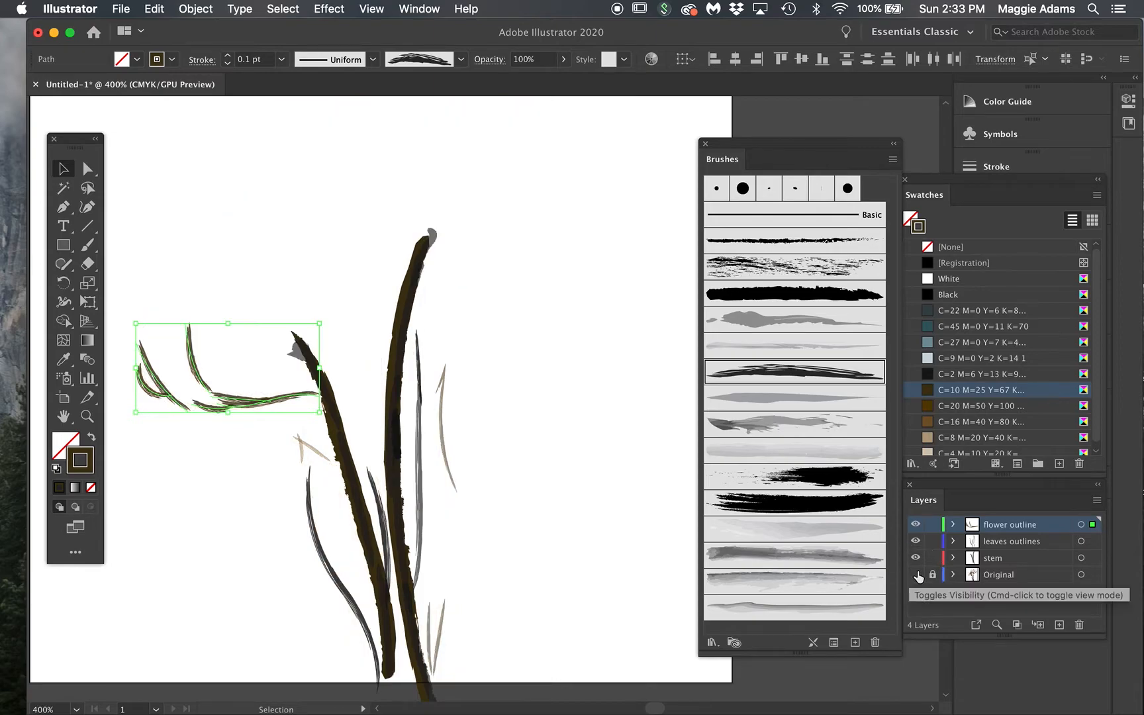
{"action": "left_click", "coordinate": [465, 526]}
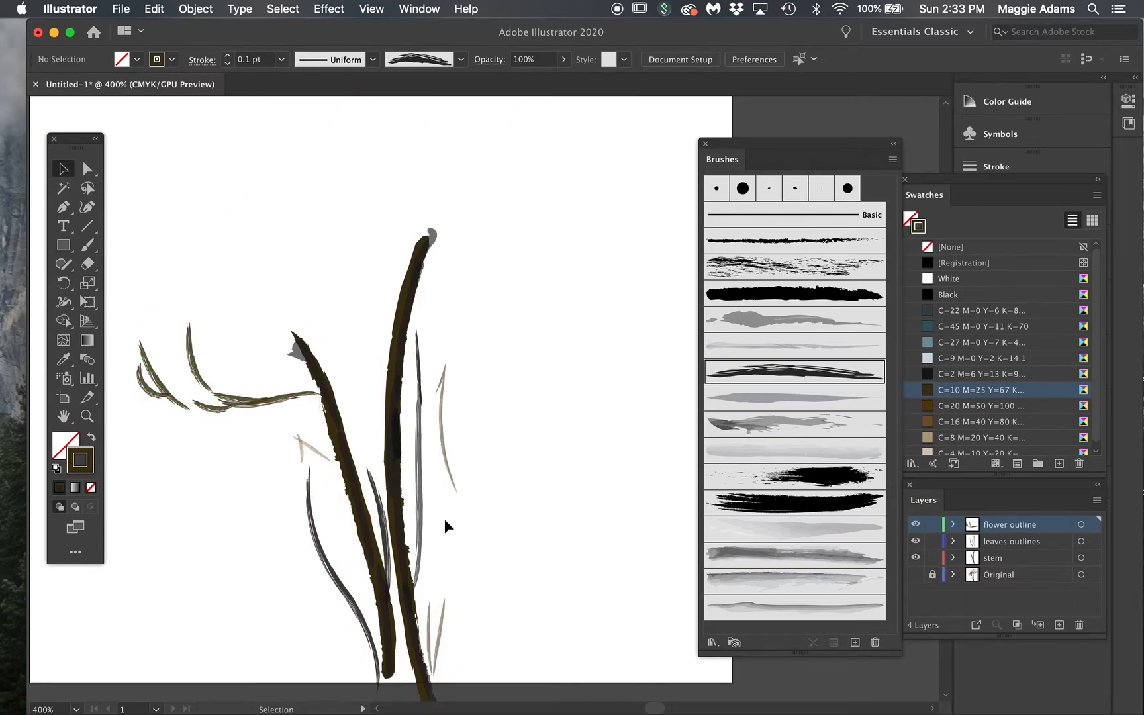
Step: Set the stroke weight of the left flower's outlines to 0.07 pt
{"action": "left_click_drag", "start_coordinate": [123, 325], "coordinate": [239, 418]}
{"action": "left_click", "coordinate": [246, 60]}
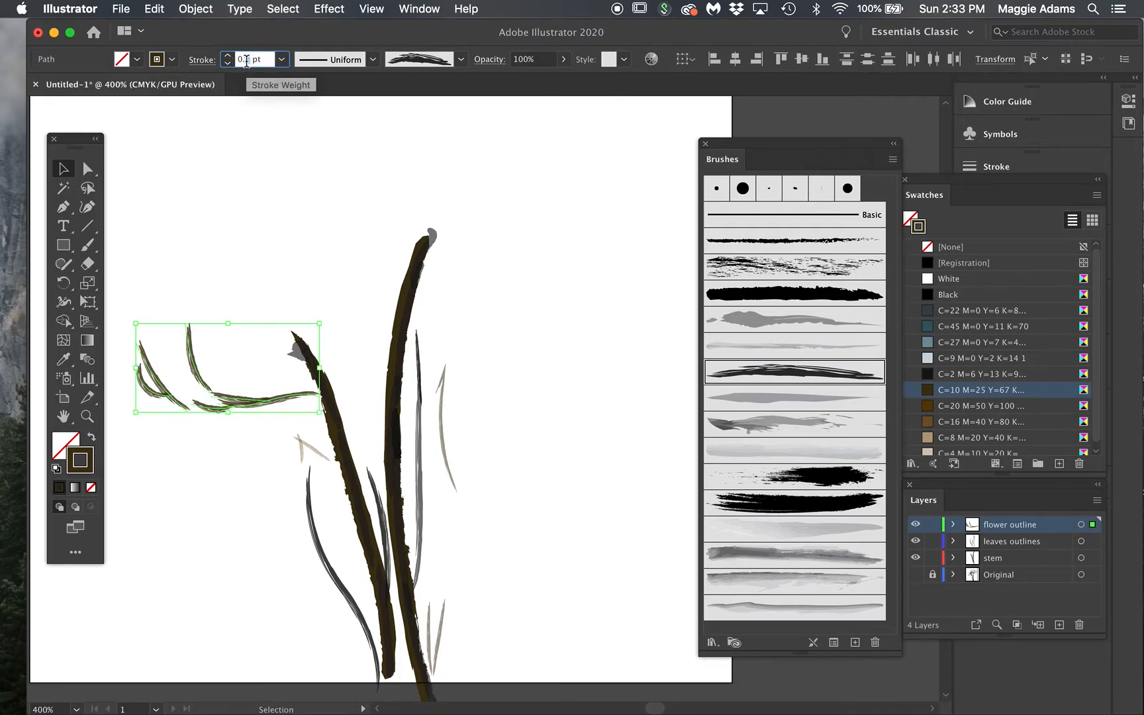
{"action": "type", "text": "0.07"}
{"action": "key", "text": "Return"}
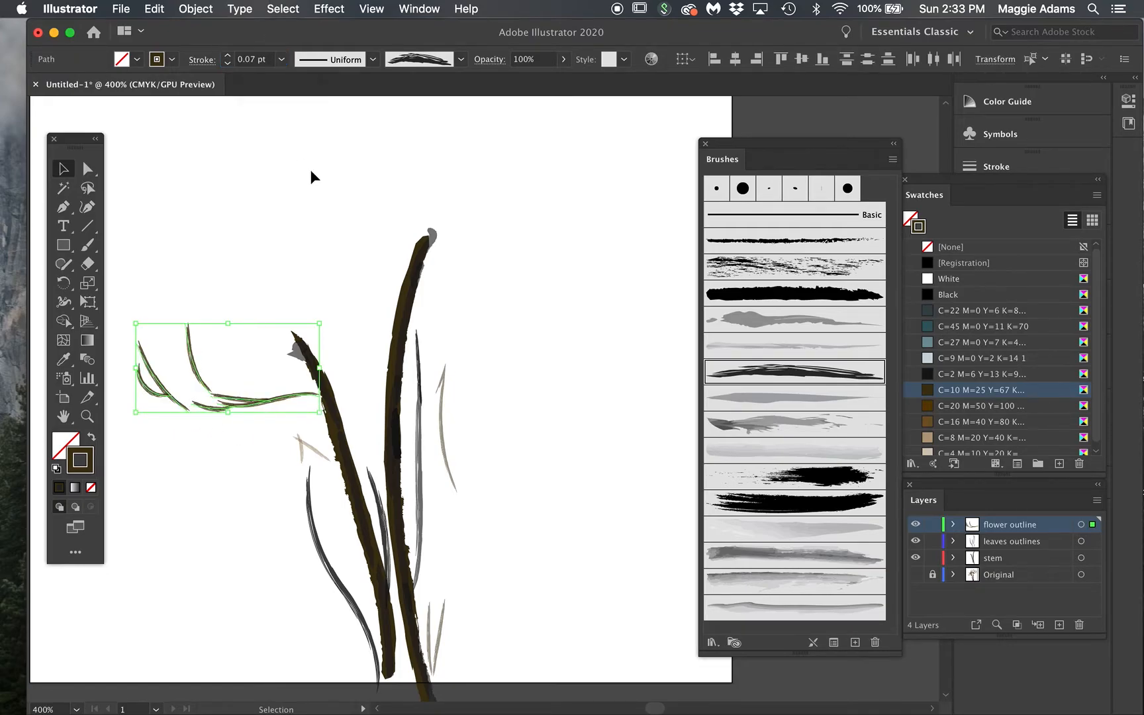
{"action": "left_click", "coordinate": [518, 375]}
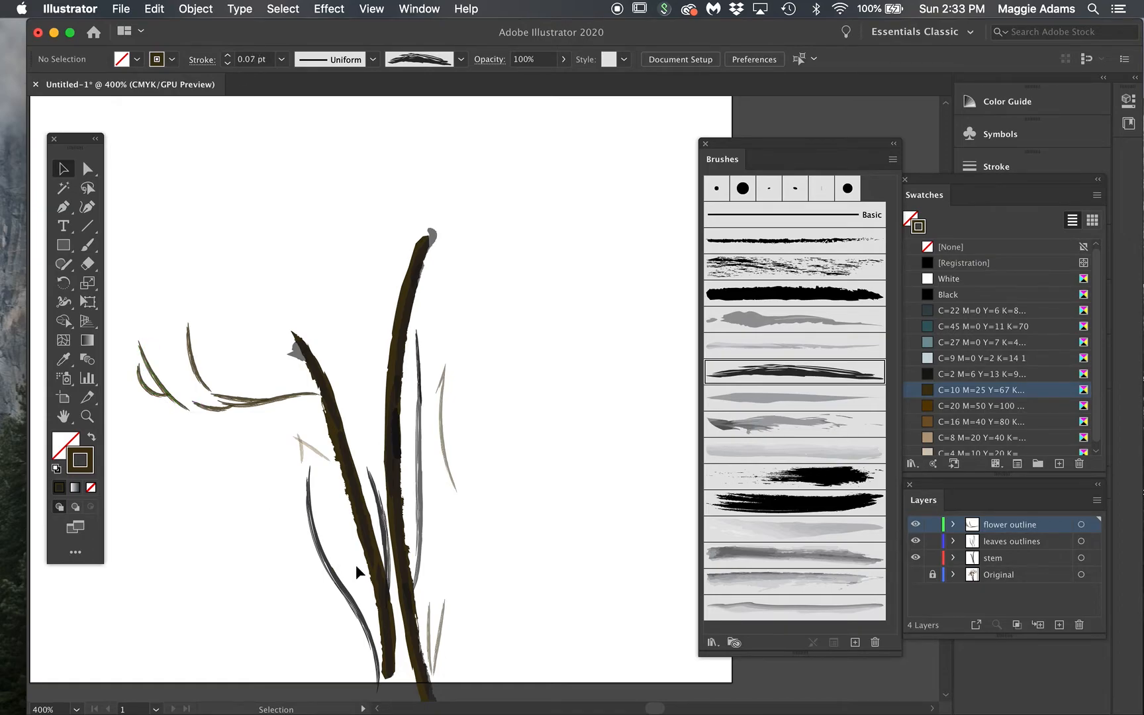
Step: Examine the stroke weight, brush and opacity used on the stems and leaf outlines
{"action": "left_click", "coordinate": [278, 400]}
{"action": "left_click", "coordinate": [308, 365]}
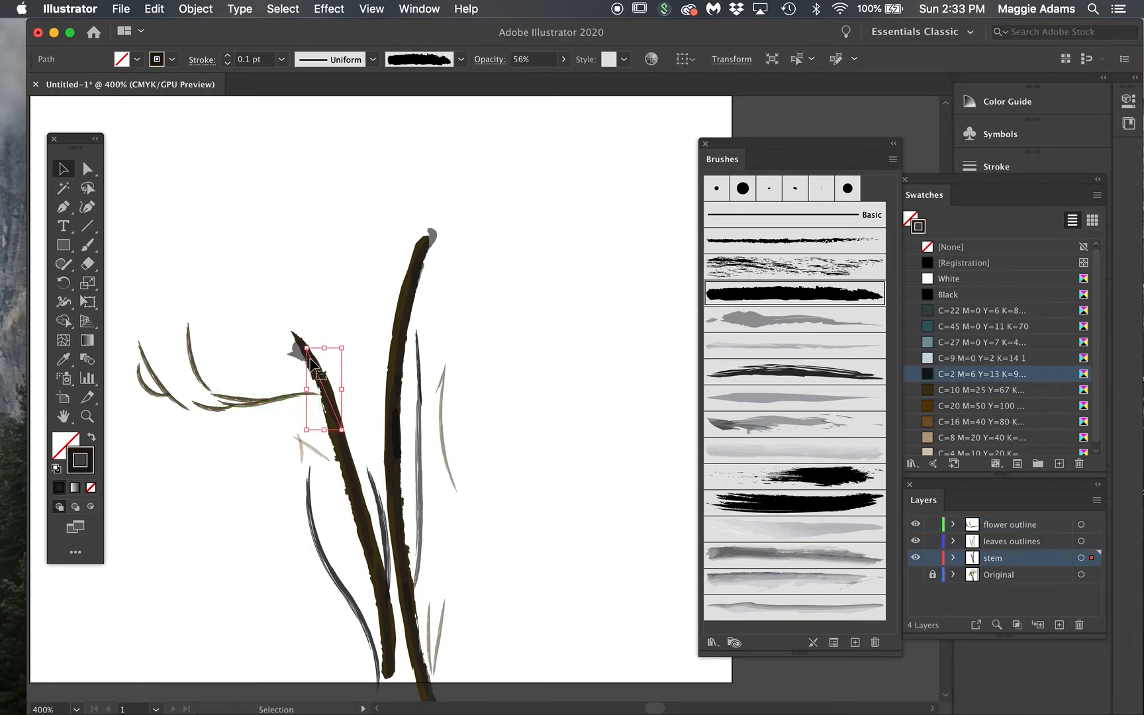
{"action": "left_click", "coordinate": [391, 326]}
{"action": "left_click", "coordinate": [417, 554]}
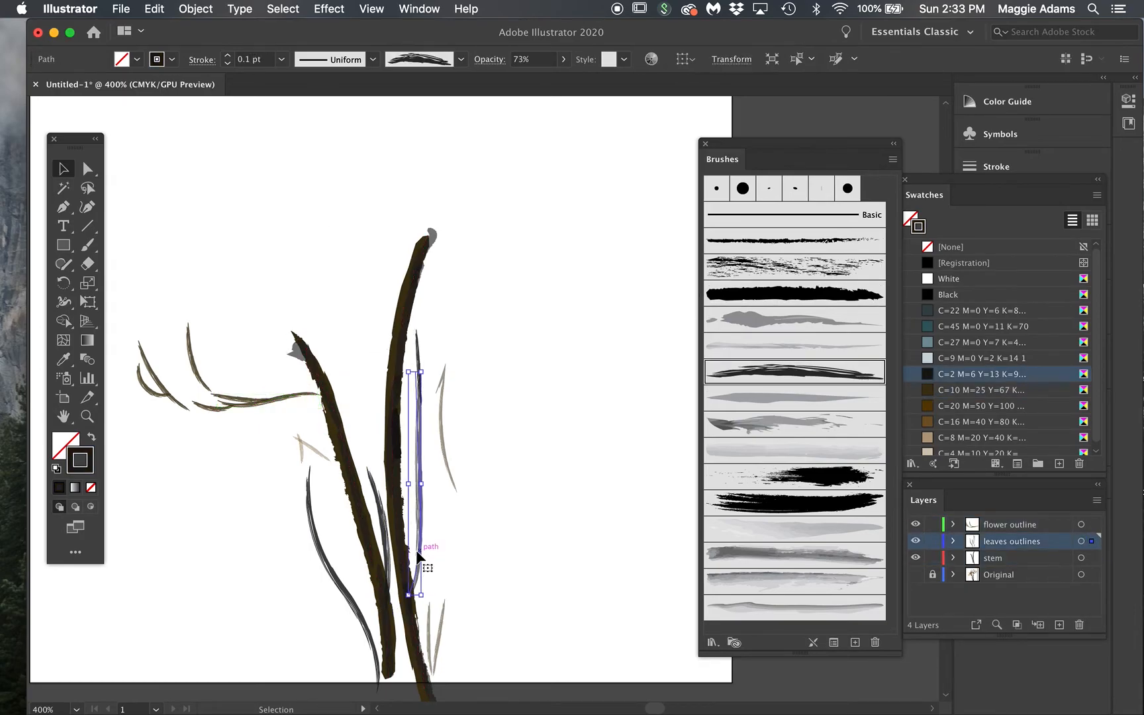
{"action": "left_click", "coordinate": [444, 461]}
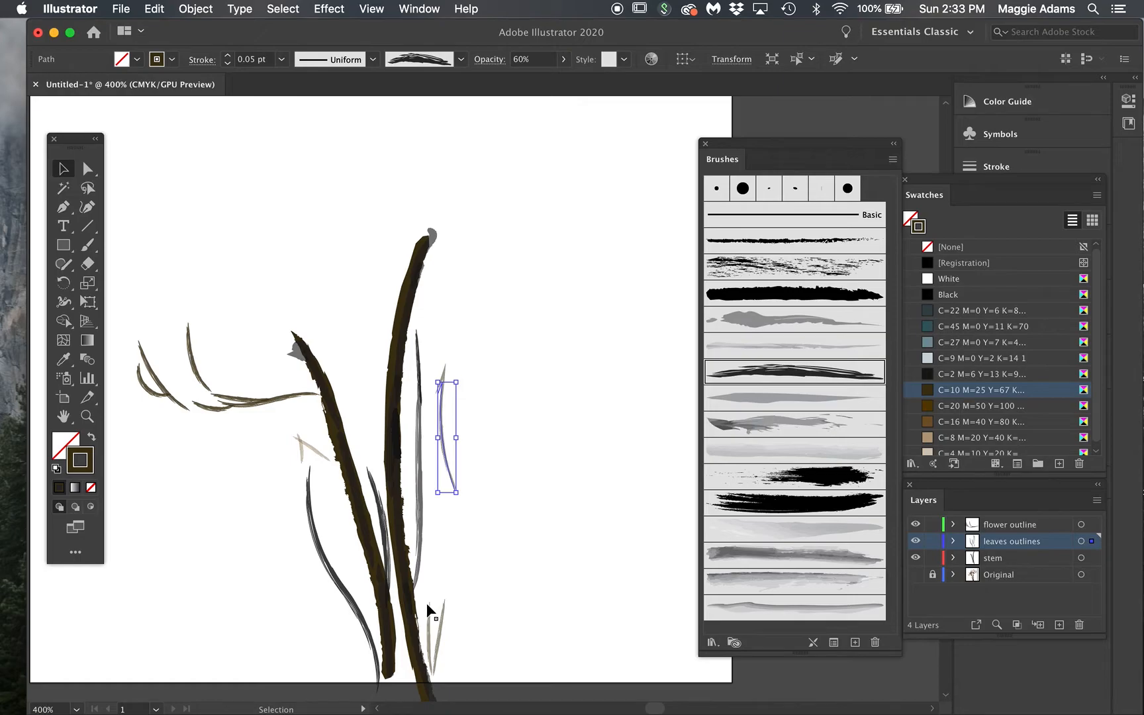
{"action": "left_click", "coordinate": [530, 613]}
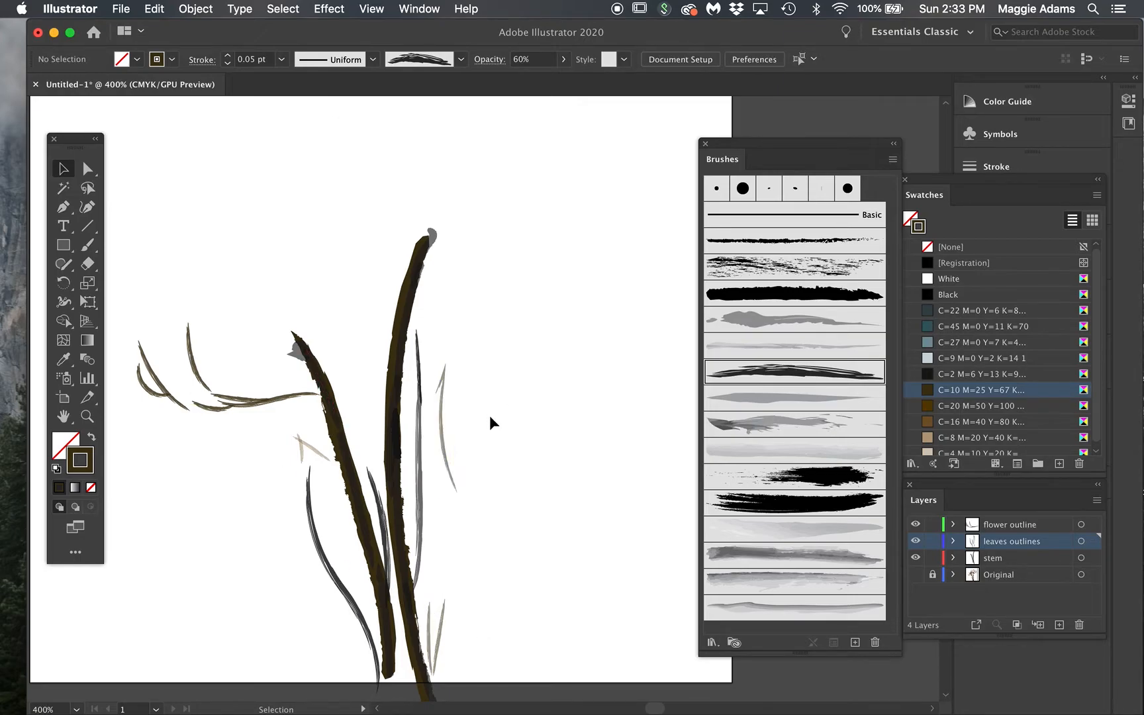
Step: Show the Original layer, reuse the left flower outline's stroke settings and paint outlines along that flower's right side and centre petals
{"action": "left_click", "coordinate": [918, 569]}
{"action": "left_click", "coordinate": [917, 574]}
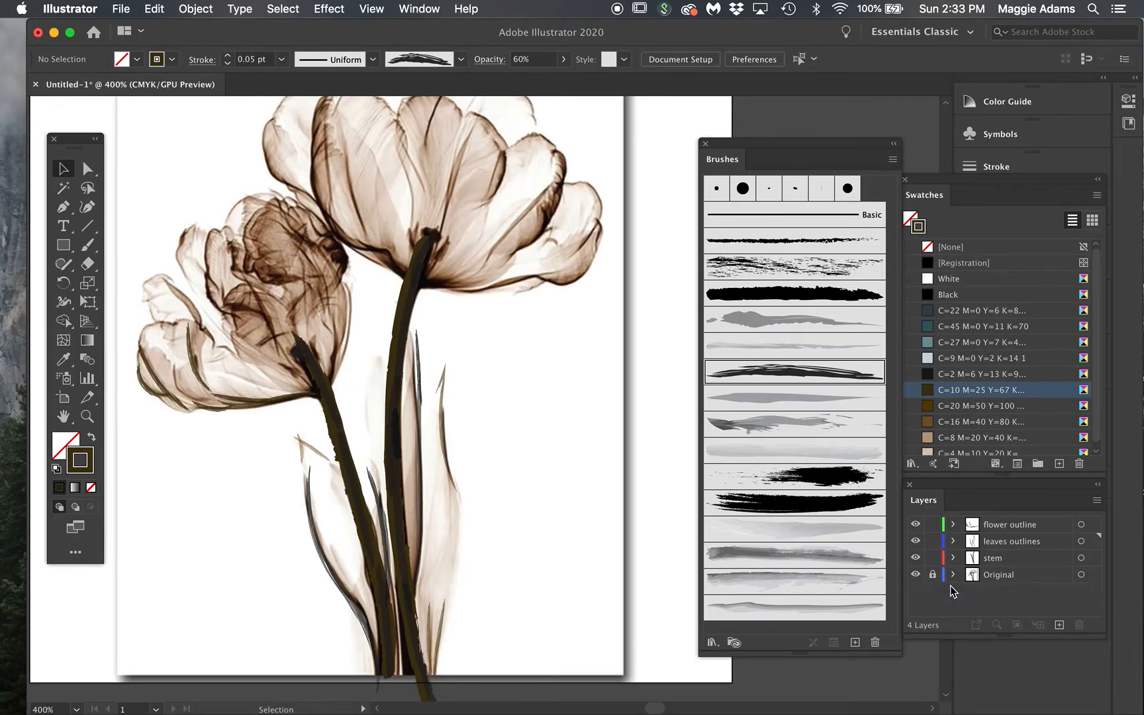
{"action": "left_click", "coordinate": [86, 245]}
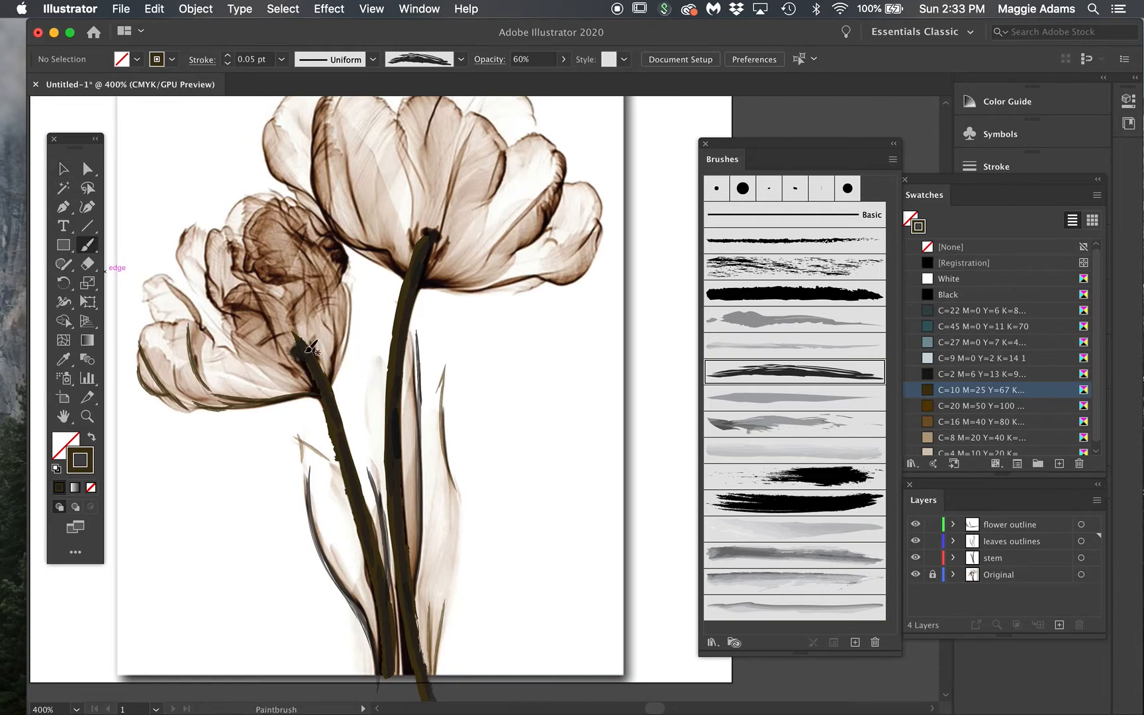
{"action": "left_click", "coordinate": [63, 169]}
{"action": "left_click", "coordinate": [183, 357]}
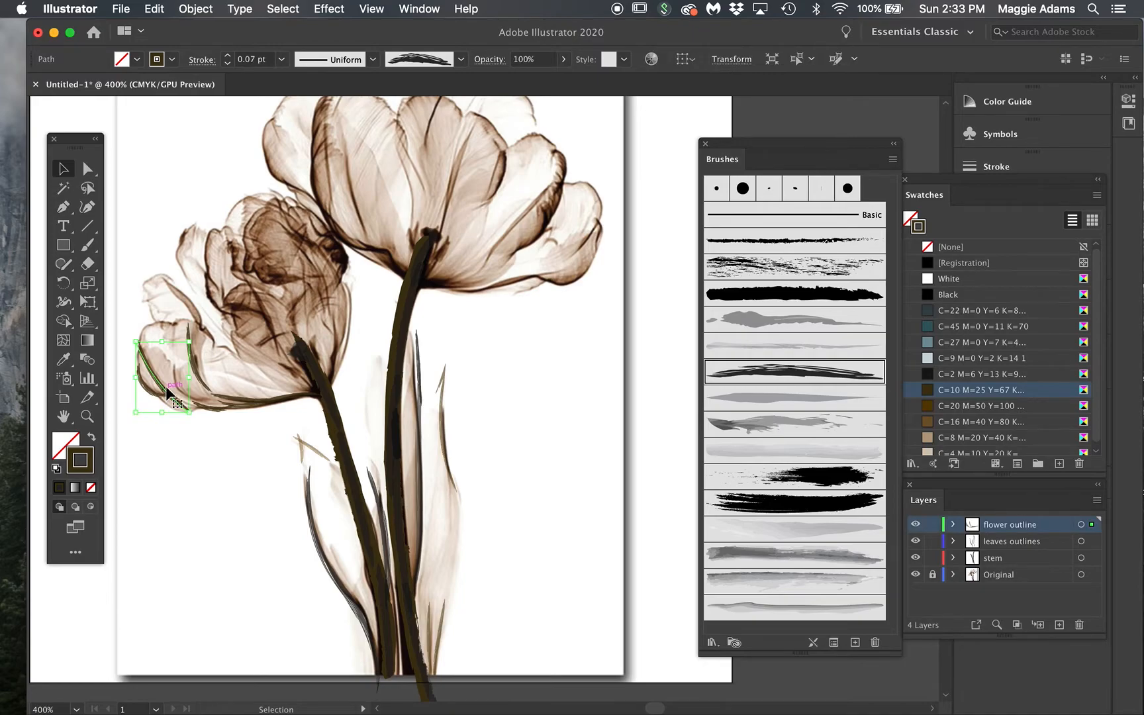
{"action": "left_click", "coordinate": [91, 247]}
{"action": "left_click_drag", "start_coordinate": [327, 386], "coordinate": [336, 301]}
{"action": "mouse_move", "coordinate": [294, 376]}
{"action": "left_mouse_down"}
{"action": "mouse_move", "coordinate": [260, 292]}
{"action": "mouse_move", "coordinate": [242, 264]}
{"action": "left_mouse_up"}
{"action": "left_click_drag", "start_coordinate": [274, 339], "coordinate": [229, 303]}
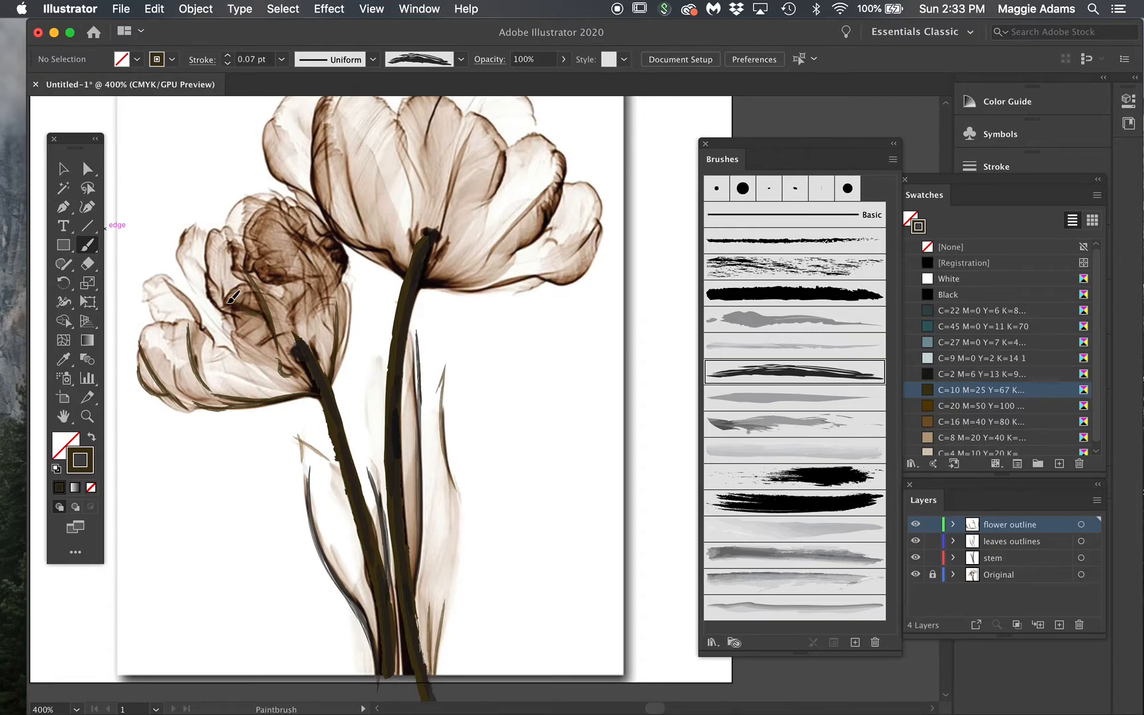
Step: Paint more 0.07 pt brown outlines around the left flower's upper-left petals, top, right edge and inner folds
{"action": "left_click", "coordinate": [63, 168]}
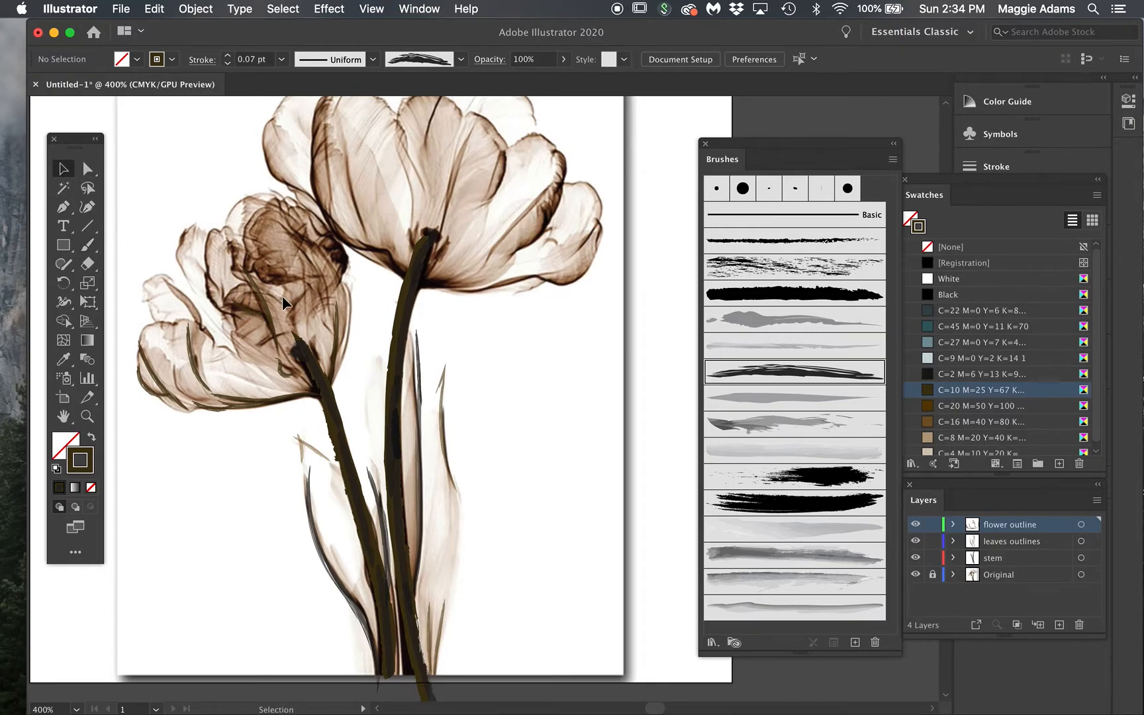
{"action": "left_click", "coordinate": [87, 244]}
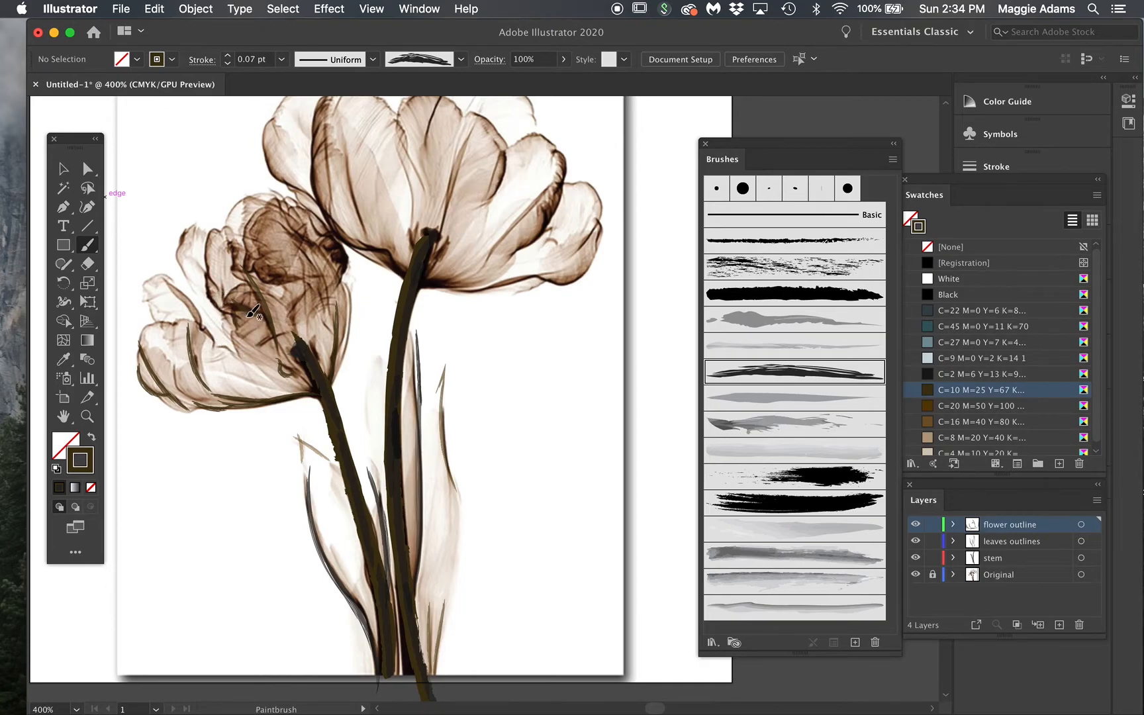
{"action": "mouse_move", "coordinate": [238, 321]}
{"action": "left_mouse_down"}
{"action": "mouse_move", "coordinate": [203, 280]}
{"action": "mouse_move", "coordinate": [212, 231]}
{"action": "left_mouse_up"}
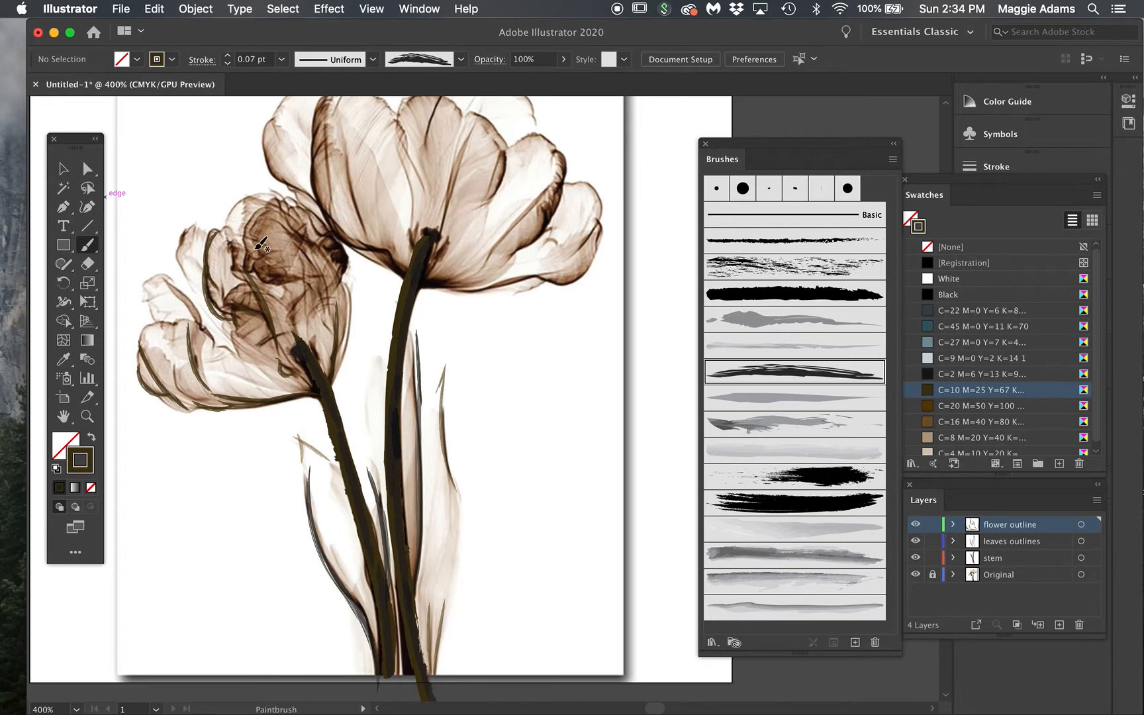
{"action": "left_click_drag", "start_coordinate": [179, 251], "coordinate": [190, 229]}
{"action": "mouse_move", "coordinate": [273, 196]}
{"action": "left_mouse_down"}
{"action": "mouse_move", "coordinate": [301, 238]}
{"action": "mouse_move", "coordinate": [289, 204]}
{"action": "mouse_move", "coordinate": [346, 261]}
{"action": "mouse_move", "coordinate": [336, 257]}
{"action": "mouse_move", "coordinate": [338, 288]}
{"action": "mouse_move", "coordinate": [355, 296]}
{"action": "mouse_move", "coordinate": [357, 331]}
{"action": "mouse_move", "coordinate": [339, 381]}
{"action": "left_mouse_up"}
{"action": "left_click_drag", "start_coordinate": [304, 245], "coordinate": [323, 284]}
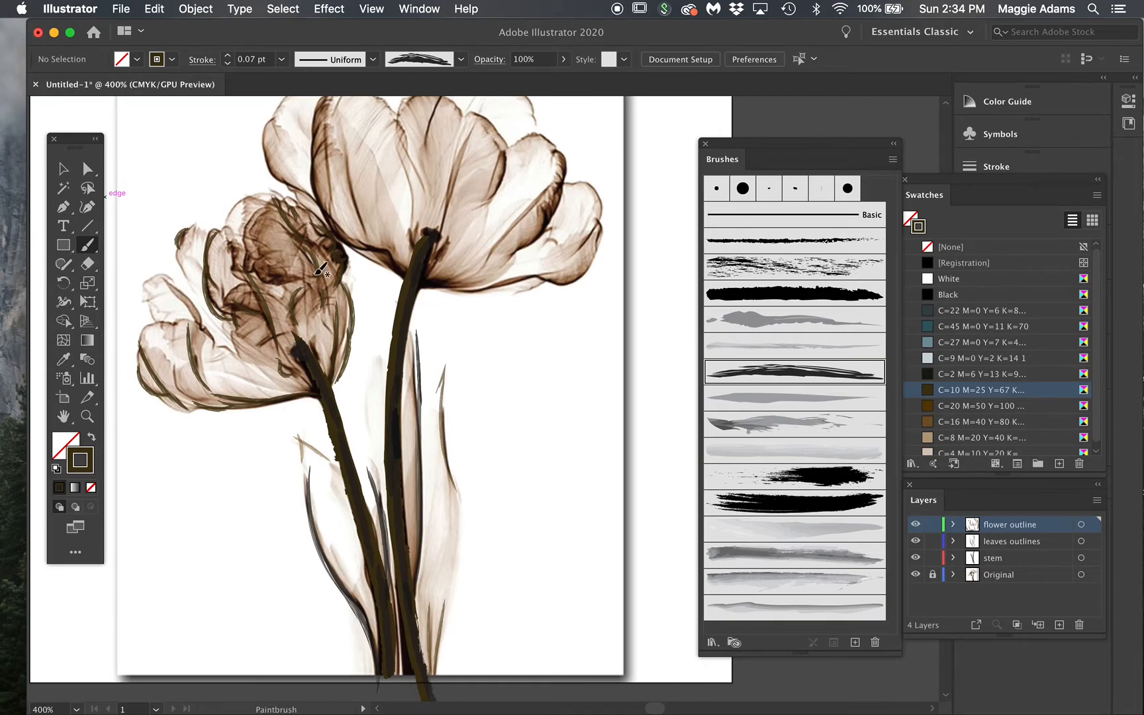
{"action": "scroll", "coordinate": [324, 268], "scroll_direction": "up", "scroll_amount": 2}
{"action": "mouse_move", "coordinate": [279, 232]}
{"action": "left_mouse_down"}
{"action": "mouse_move", "coordinate": [259, 257]}
{"action": "mouse_move", "coordinate": [273, 283]}
{"action": "mouse_move", "coordinate": [258, 284]}
{"action": "mouse_move", "coordinate": [263, 261]}
{"action": "left_mouse_up"}
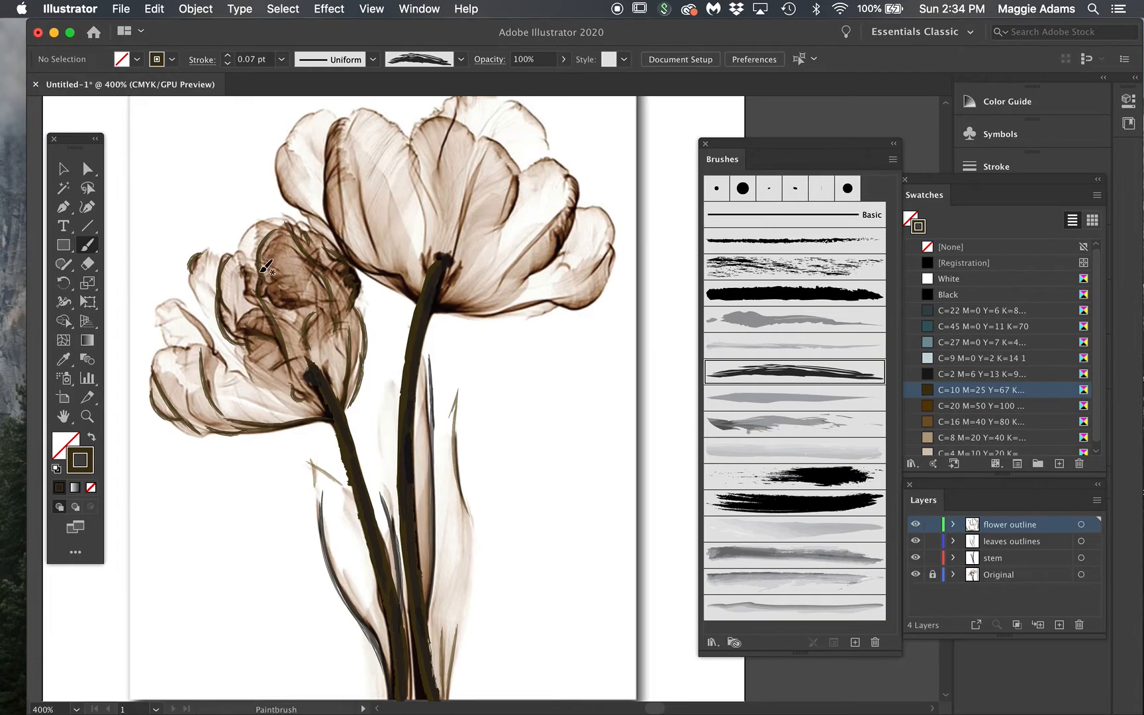
Step: Add a new layer above the flower outline layer and make the flower outline layer active again with its name kept
{"action": "left_click", "coordinate": [1060, 624]}
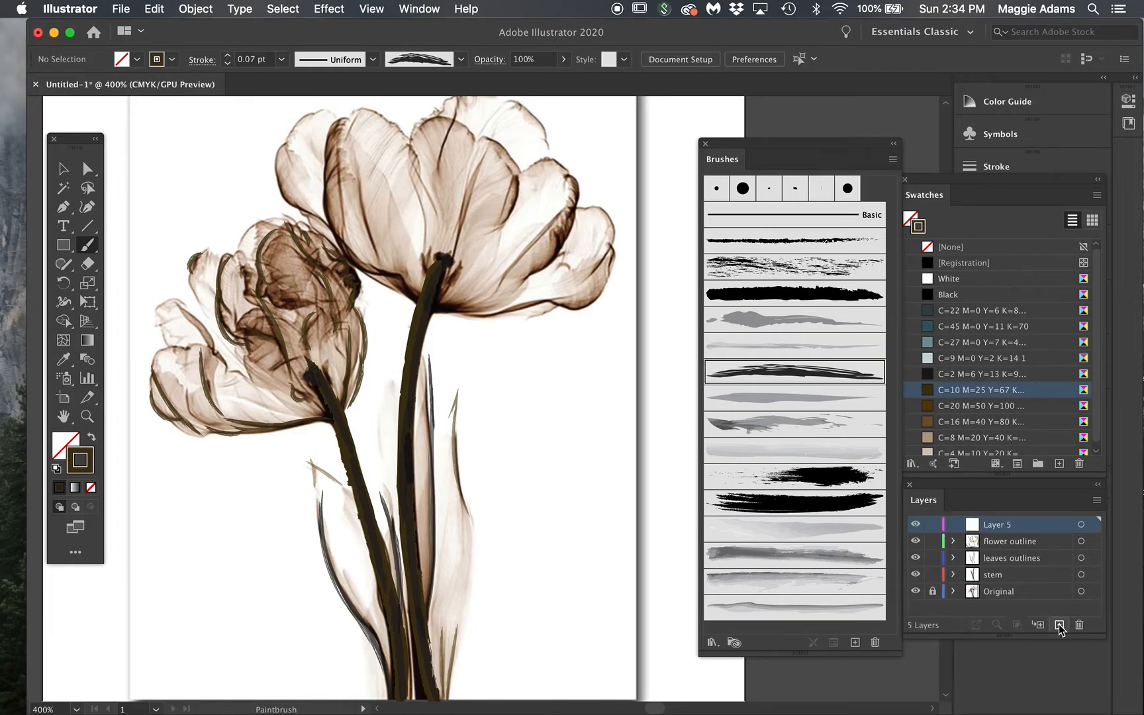
{"action": "double_click", "coordinate": [995, 527]}
{"action": "double_click", "coordinate": [1004, 542]}
{"action": "left_click", "coordinate": [1010, 543]}
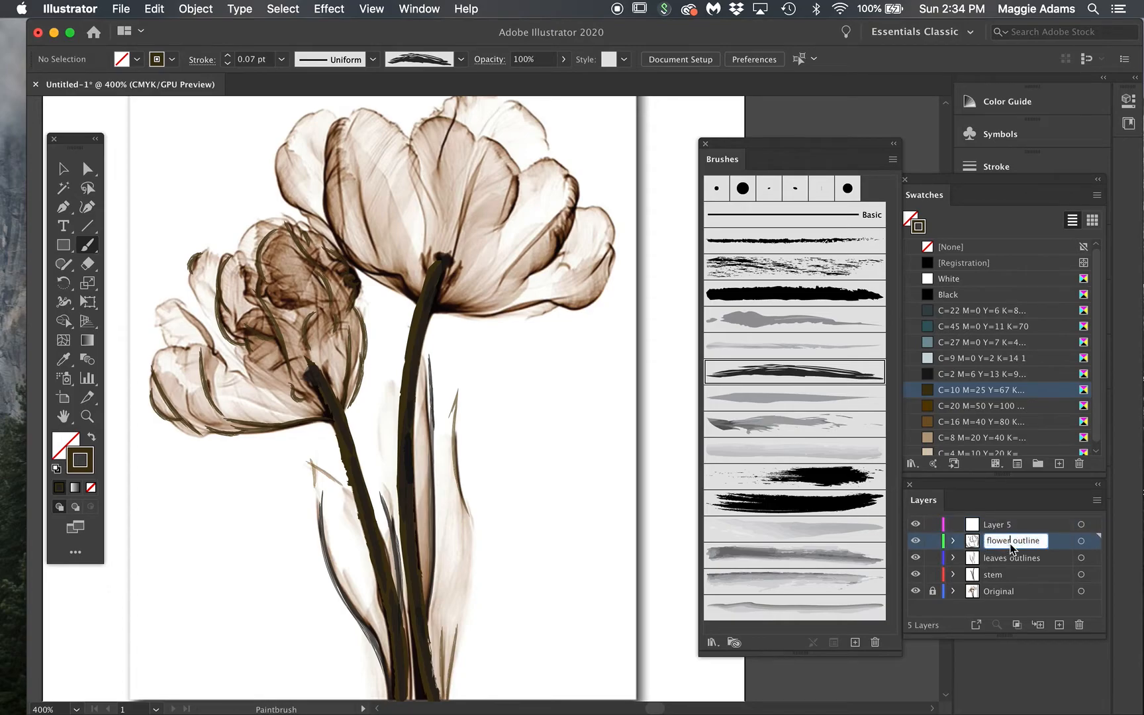
{"action": "type", "text": "L"}
{"action": "key", "text": "BackSpace"}
{"action": "left_click", "coordinate": [1053, 544]}
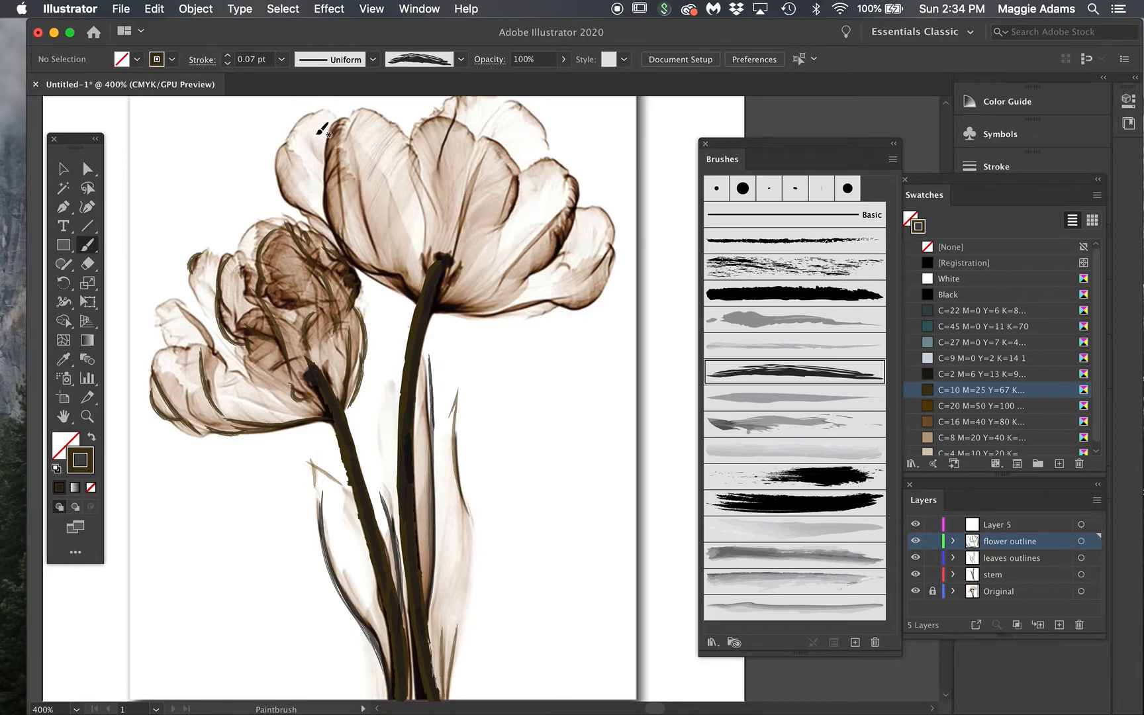
Step: Paint brown outlines on the taller flower's left petals, centre fold and inner right petal edges
{"action": "mouse_move", "coordinate": [283, 149]}
{"action": "left_mouse_down"}
{"action": "mouse_move", "coordinate": [279, 189]}
{"action": "mouse_move", "coordinate": [330, 222]}
{"action": "left_mouse_up"}
{"action": "mouse_move", "coordinate": [343, 118]}
{"action": "left_mouse_down"}
{"action": "mouse_move", "coordinate": [327, 213]}
{"action": "mouse_move", "coordinate": [344, 232]}
{"action": "left_mouse_up"}
{"action": "mouse_move", "coordinate": [341, 121]}
{"action": "left_mouse_down"}
{"action": "mouse_move", "coordinate": [325, 206]}
{"action": "mouse_move", "coordinate": [346, 248]}
{"action": "mouse_move", "coordinate": [390, 266]}
{"action": "left_mouse_up"}
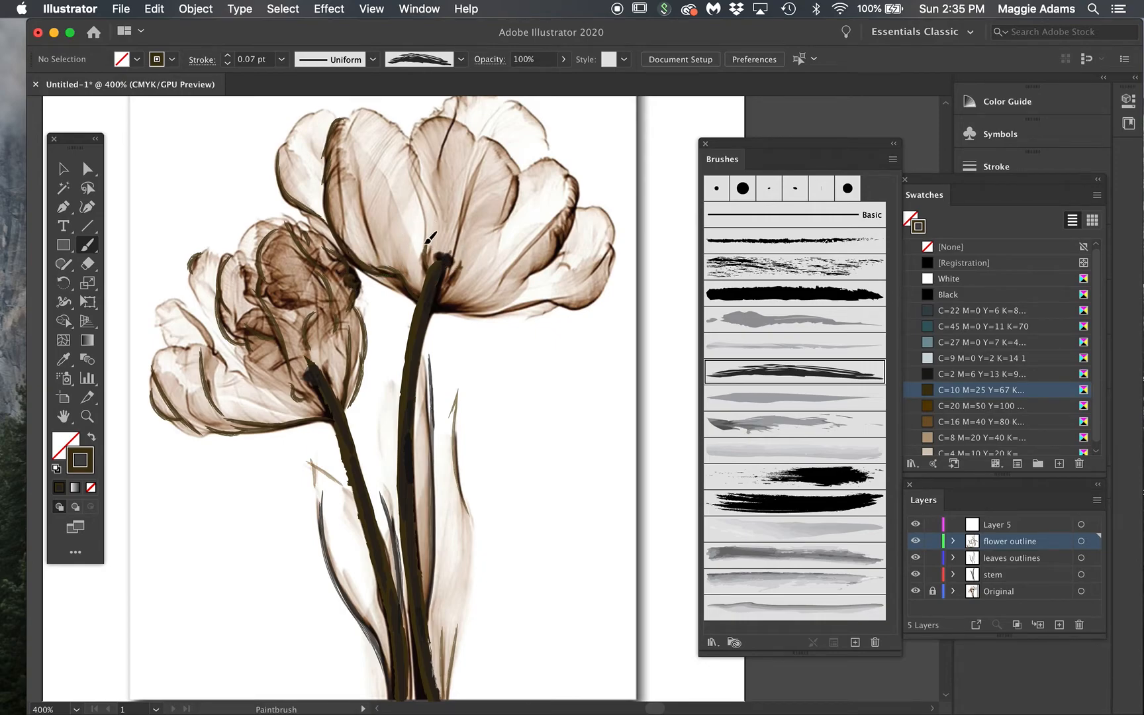
{"action": "left_click_drag", "start_coordinate": [436, 172], "coordinate": [459, 98]}
{"action": "left_click_drag", "start_coordinate": [521, 171], "coordinate": [509, 217]}
{"action": "left_click_drag", "start_coordinate": [574, 179], "coordinate": [569, 221]}
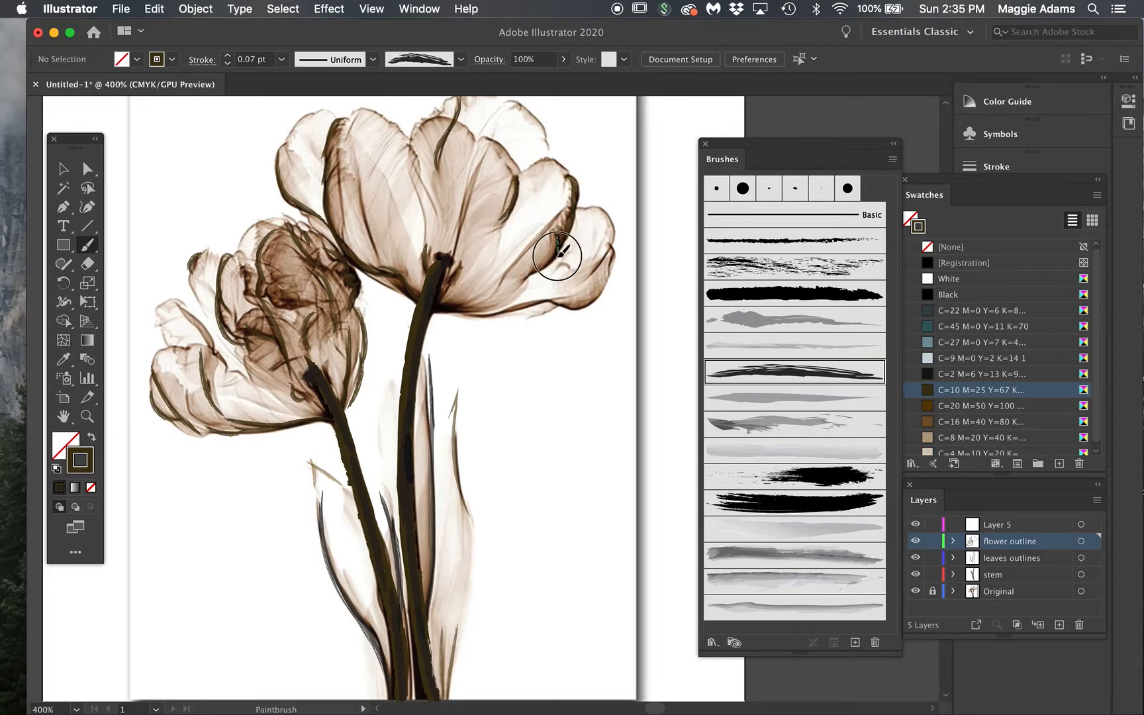
Step: Outline the taller flower's bottom edge and far right petal, and check the line work with the Original layer temporarily hidden
{"action": "mouse_move", "coordinate": [438, 308]}
{"action": "left_mouse_down"}
{"action": "mouse_move", "coordinate": [484, 320]}
{"action": "mouse_move", "coordinate": [541, 303]}
{"action": "mouse_move", "coordinate": [581, 308]}
{"action": "mouse_move", "coordinate": [599, 291]}
{"action": "left_mouse_up"}
{"action": "mouse_move", "coordinate": [610, 245]}
{"action": "left_mouse_down"}
{"action": "mouse_move", "coordinate": [610, 272]}
{"action": "mouse_move", "coordinate": [594, 273]}
{"action": "mouse_move", "coordinate": [610, 247]}
{"action": "left_mouse_up"}
{"action": "mouse_move", "coordinate": [450, 299]}
{"action": "left_mouse_down"}
{"action": "mouse_move", "coordinate": [489, 303]}
{"action": "mouse_move", "coordinate": [465, 302]}
{"action": "left_mouse_up"}
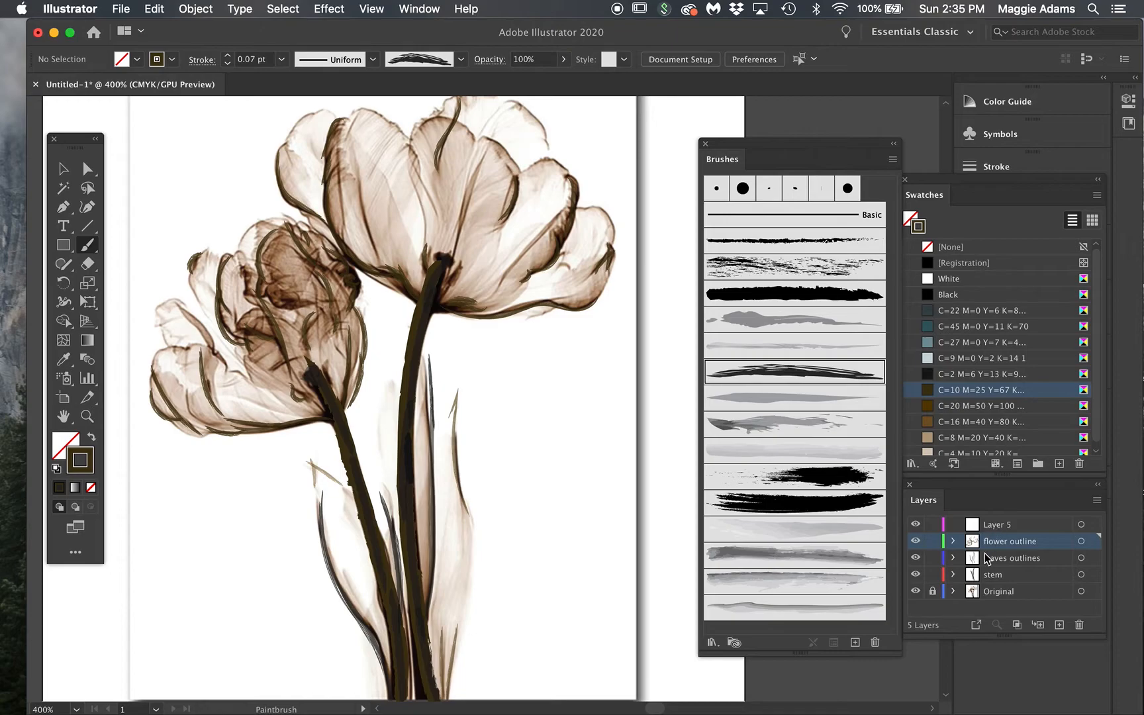
{"action": "left_click", "coordinate": [916, 591]}
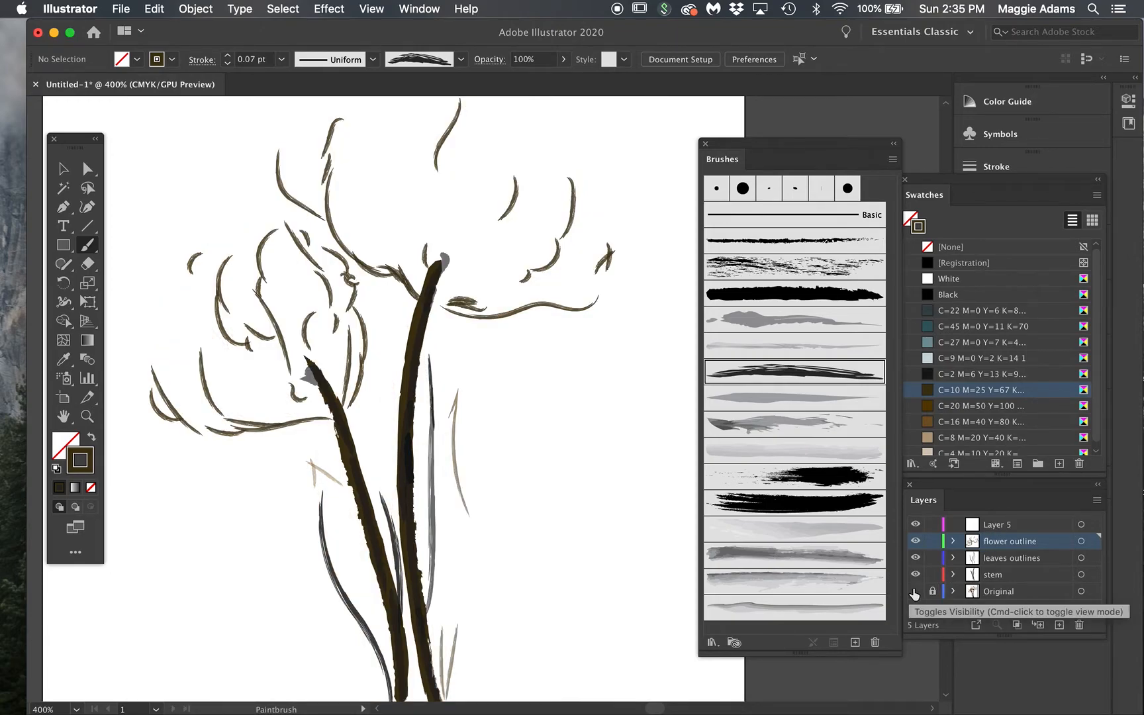
{"action": "left_click", "coordinate": [916, 591]}
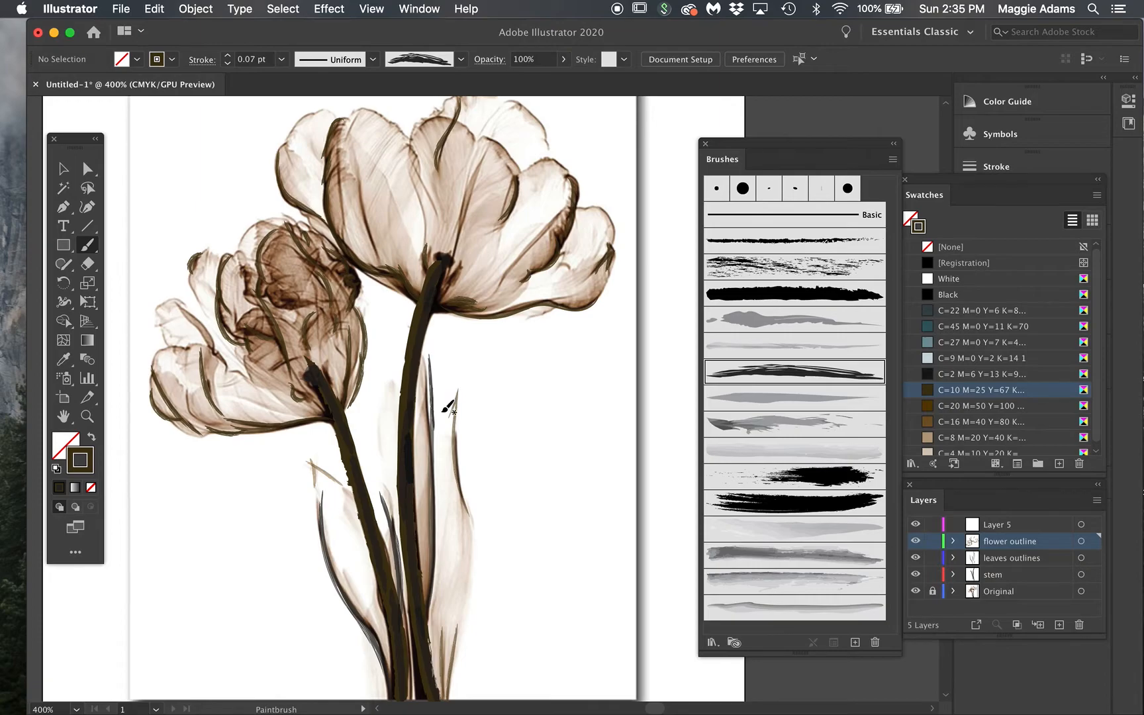
Step: Rename Layer 5 as Highlights Dark and set the stroke colour to the dark C=22 M=0 Y=6 swatch
{"action": "scroll", "coordinate": [448, 408], "scroll_direction": "down", "scroll_amount": 2}
{"action": "scroll", "coordinate": [449, 408], "scroll_direction": "up", "scroll_amount": 3}
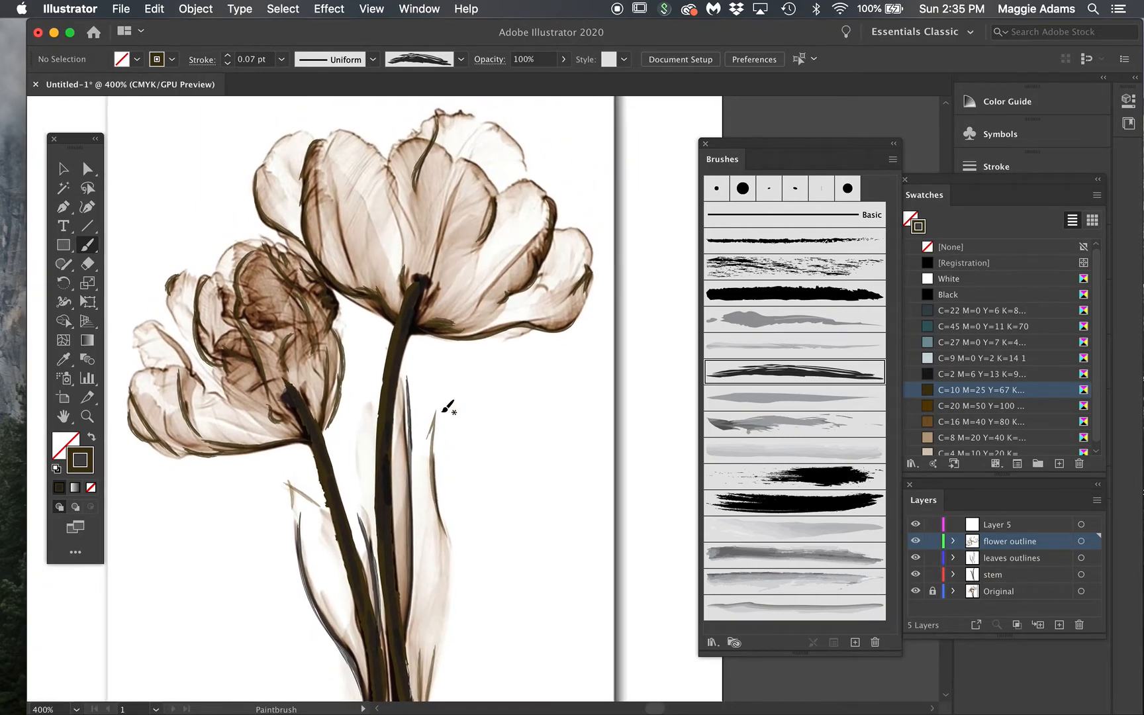
{"action": "double_click", "coordinate": [993, 525]}
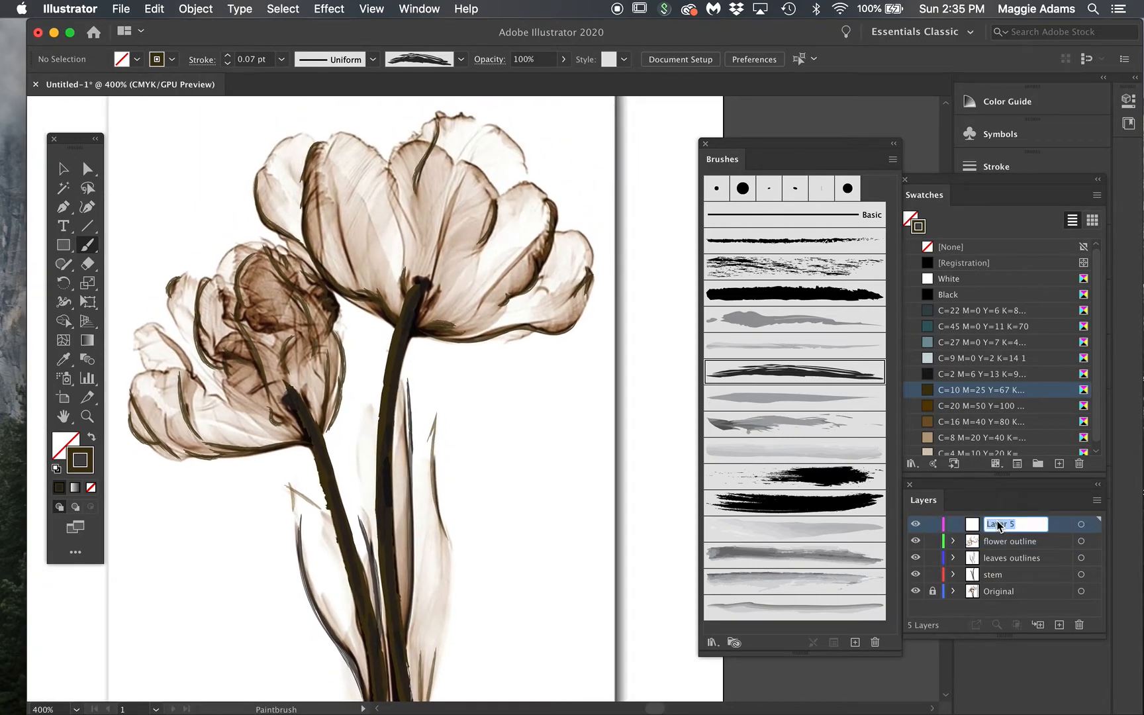
{"action": "type", "text": "Highlights Dark"}
{"action": "left_click", "coordinate": [1027, 605]}
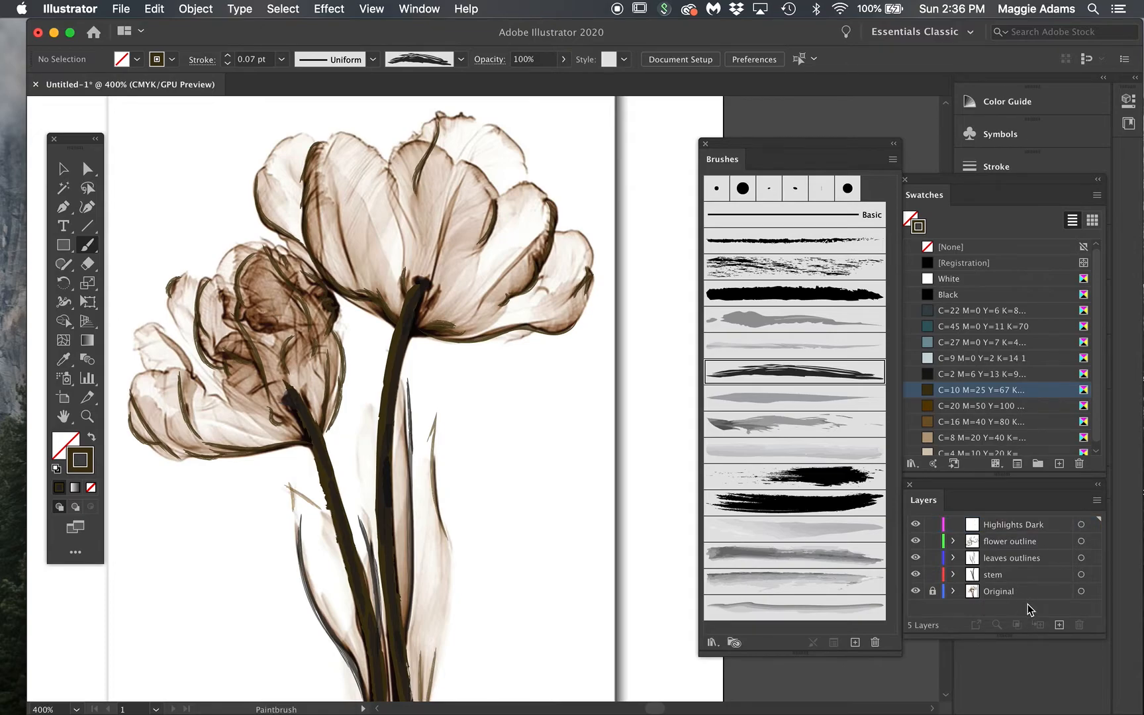
{"action": "left_click", "coordinate": [946, 316]}
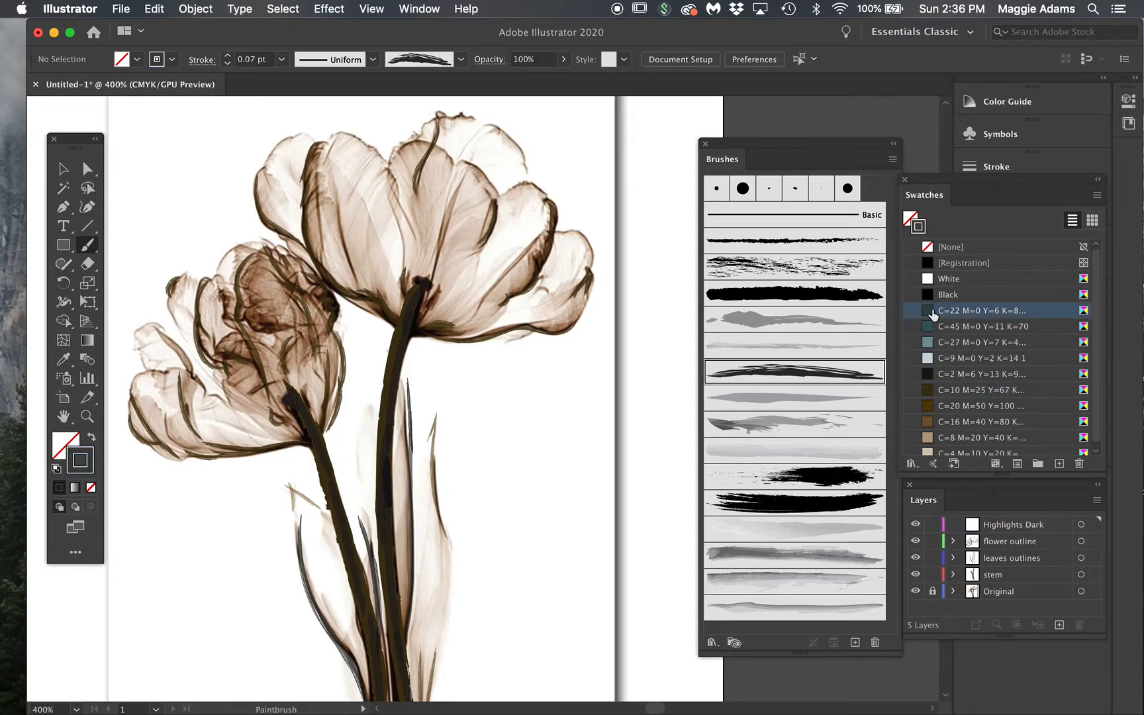
Step: Paint a pale wash stroke up the taller flower's front left petal on the Highlights Dark layer and select it
{"action": "left_click", "coordinate": [798, 536]}
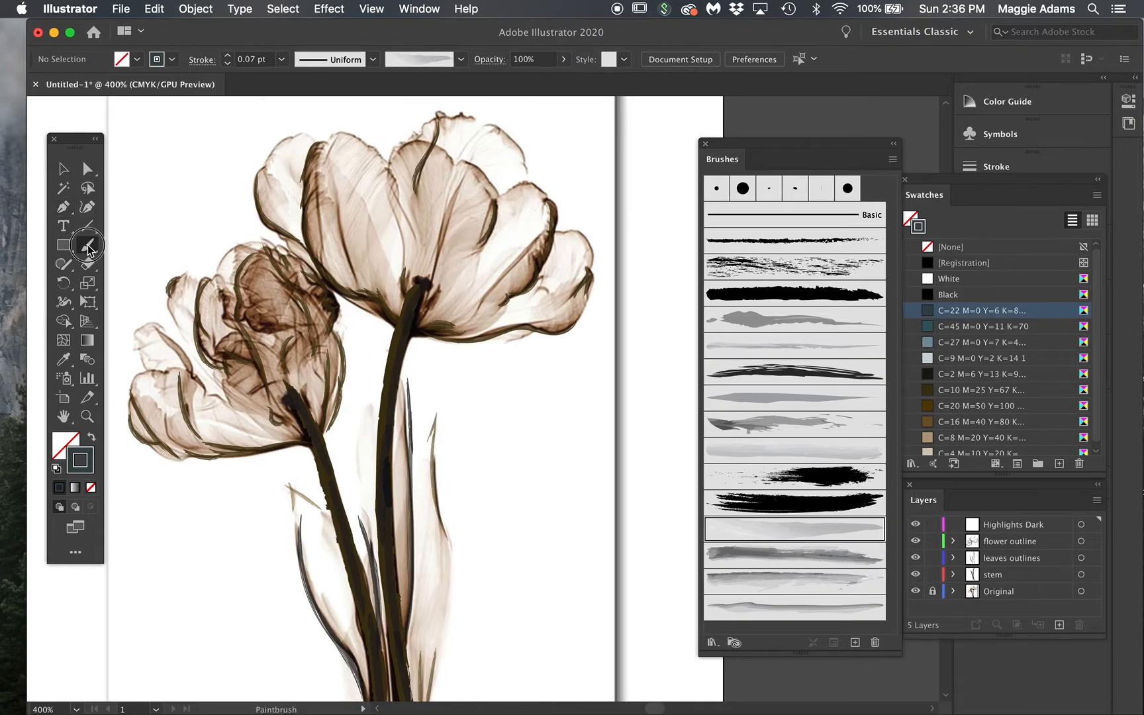
{"action": "left_click_drag", "start_coordinate": [386, 303], "coordinate": [343, 182]}
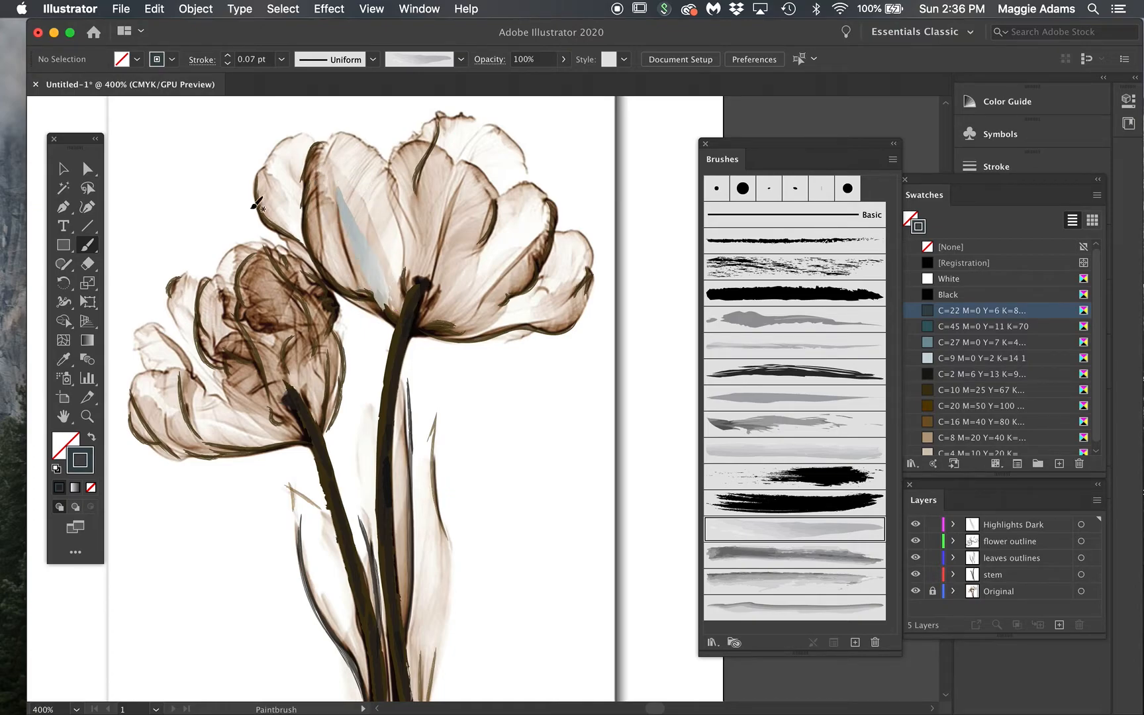
{"action": "left_click", "coordinate": [63, 171]}
{"action": "left_click", "coordinate": [384, 280]}
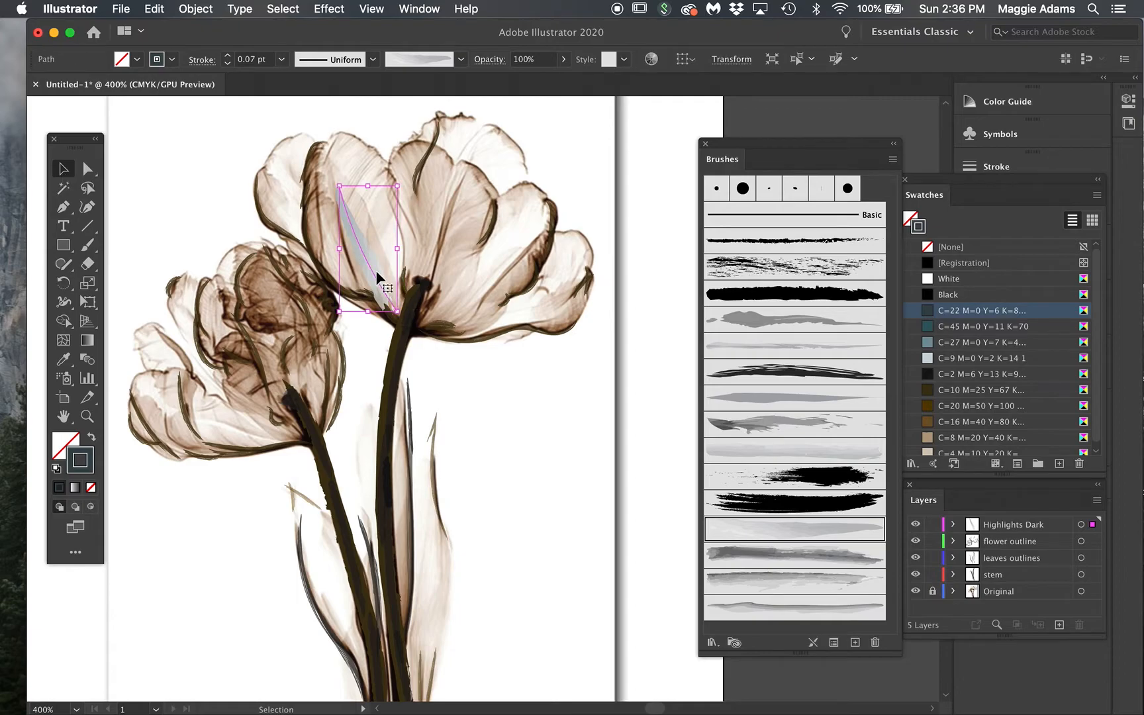
Step: Try several ink and wash brushes on the selected petal stroke at its thin 0.07 pt weight
{"action": "left_click", "coordinate": [829, 507]}
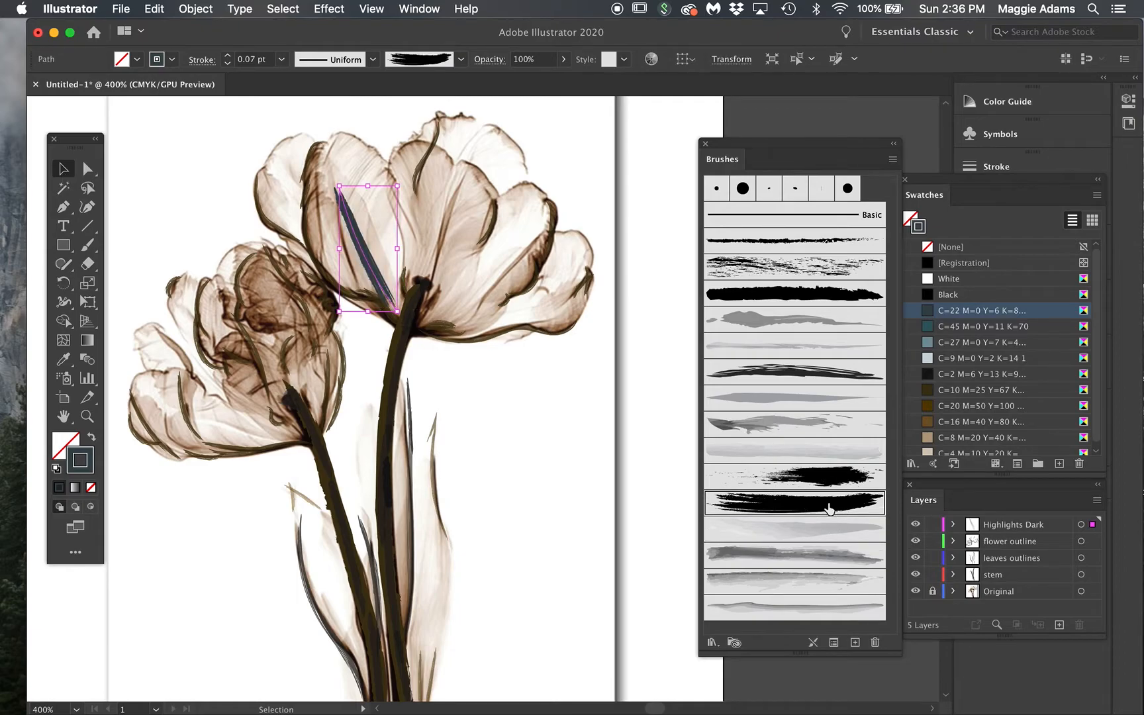
{"action": "left_click", "coordinate": [821, 425]}
{"action": "left_click", "coordinate": [817, 451]}
{"action": "left_click", "coordinate": [817, 406]}
{"action": "left_click", "coordinate": [809, 372]}
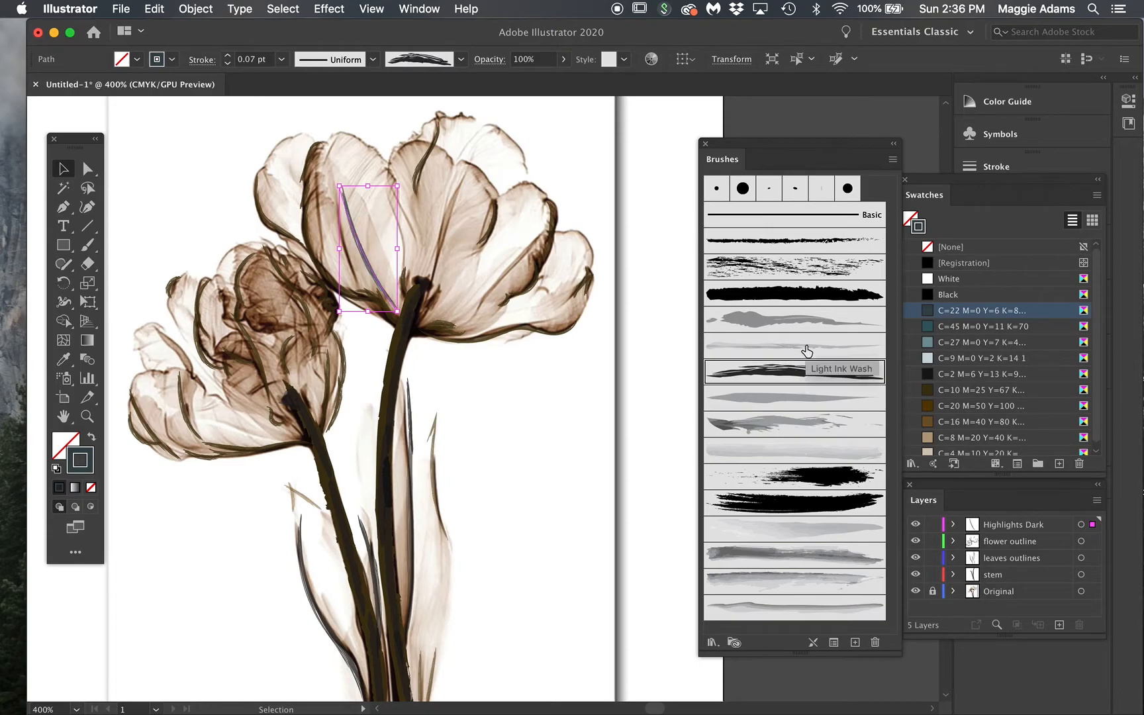
{"action": "left_click", "coordinate": [792, 345]}
{"action": "left_click", "coordinate": [790, 323]}
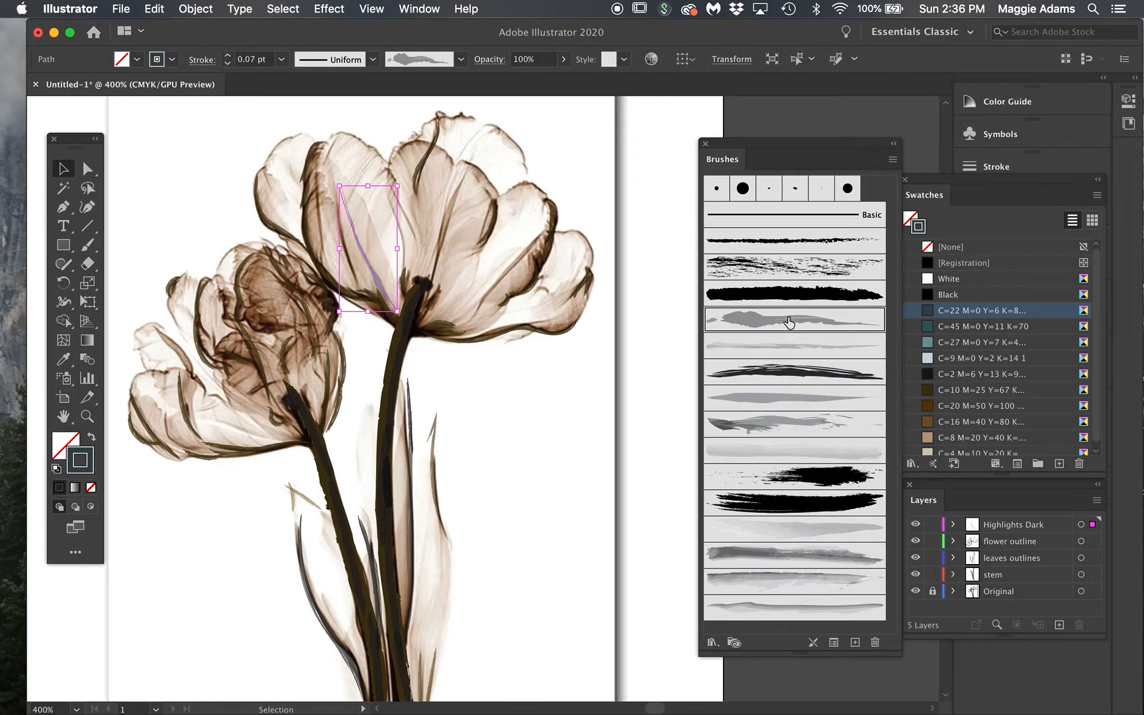
Step: Set the petal stroke's weight to 1 pt, compare the ink and wash brushes on it, and apply the last wash brush in the list
{"action": "left_click", "coordinate": [228, 58]}
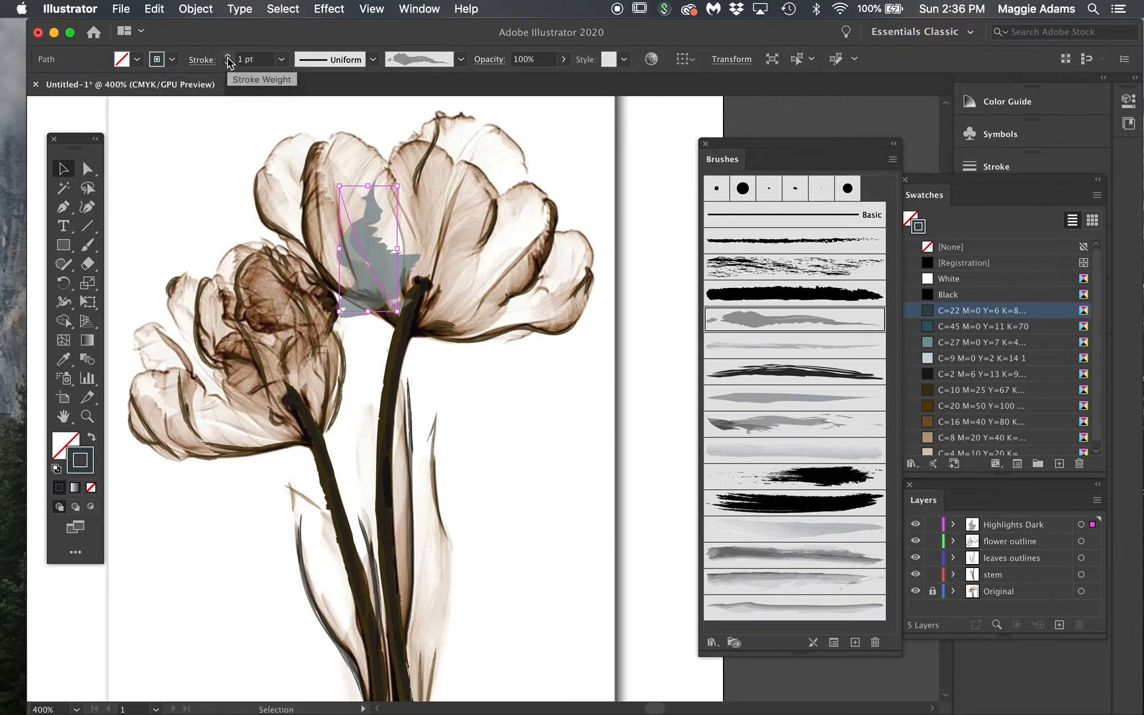
{"action": "left_click", "coordinate": [808, 349]}
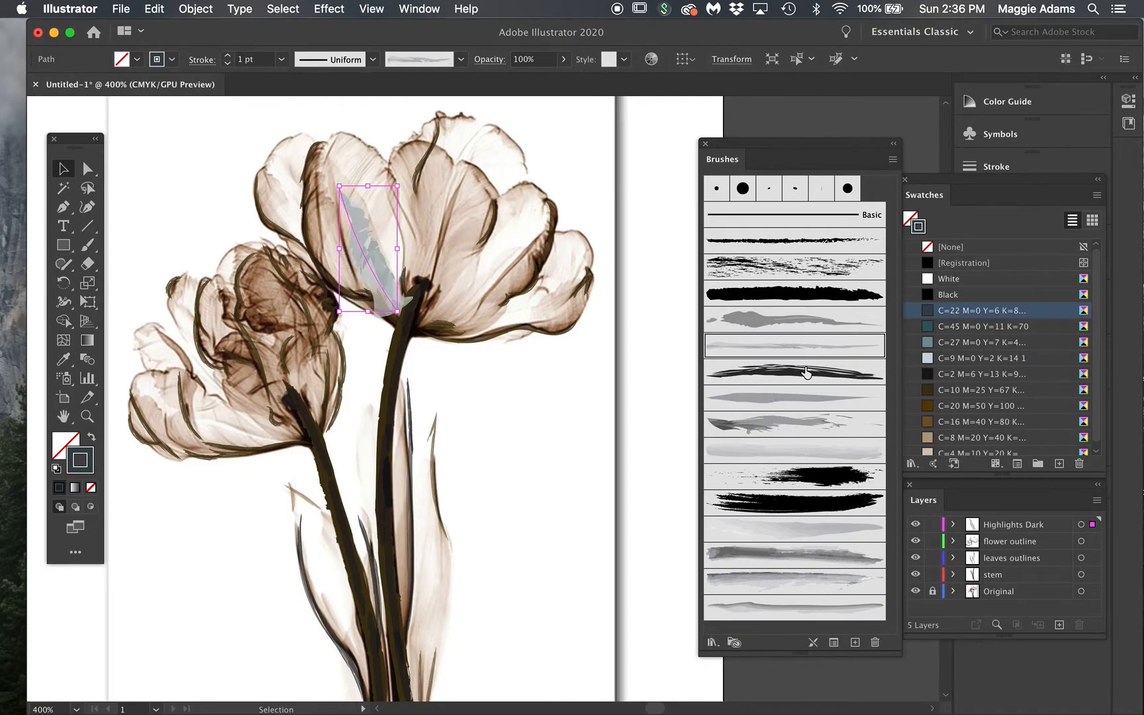
{"action": "left_click", "coordinate": [808, 373]}
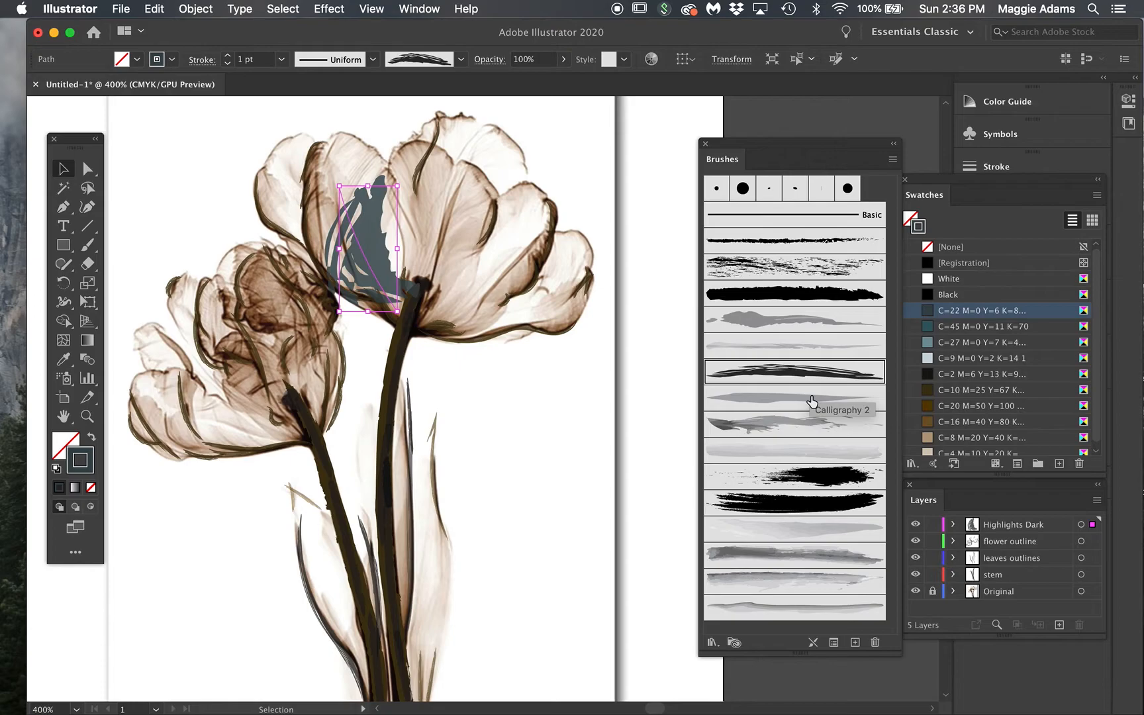
{"action": "left_click", "coordinate": [812, 400]}
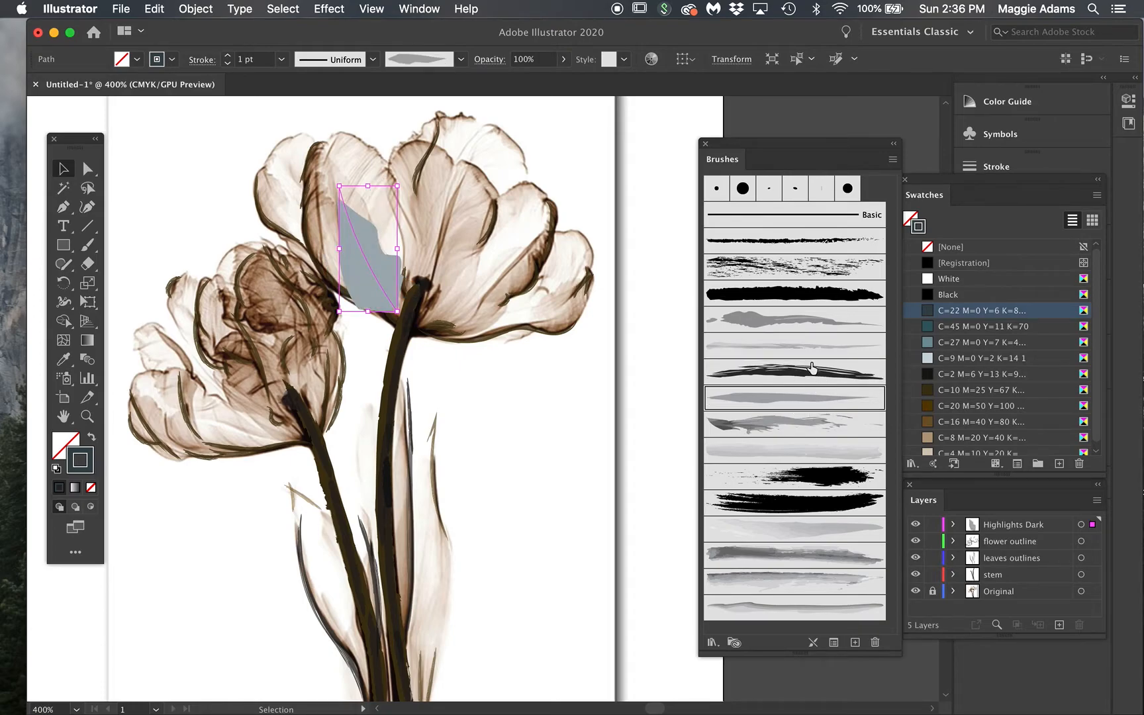
{"action": "left_click", "coordinate": [813, 369]}
{"action": "left_click", "coordinate": [813, 397]}
{"action": "left_click", "coordinate": [801, 426]}
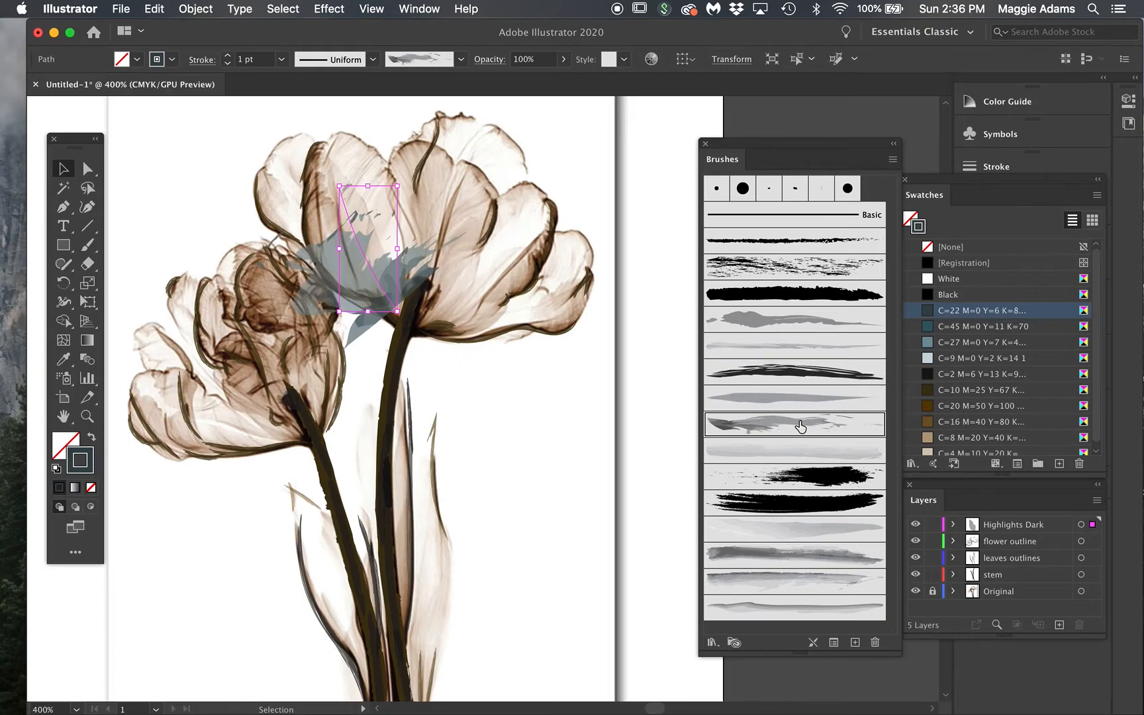
{"action": "left_click", "coordinate": [821, 476]}
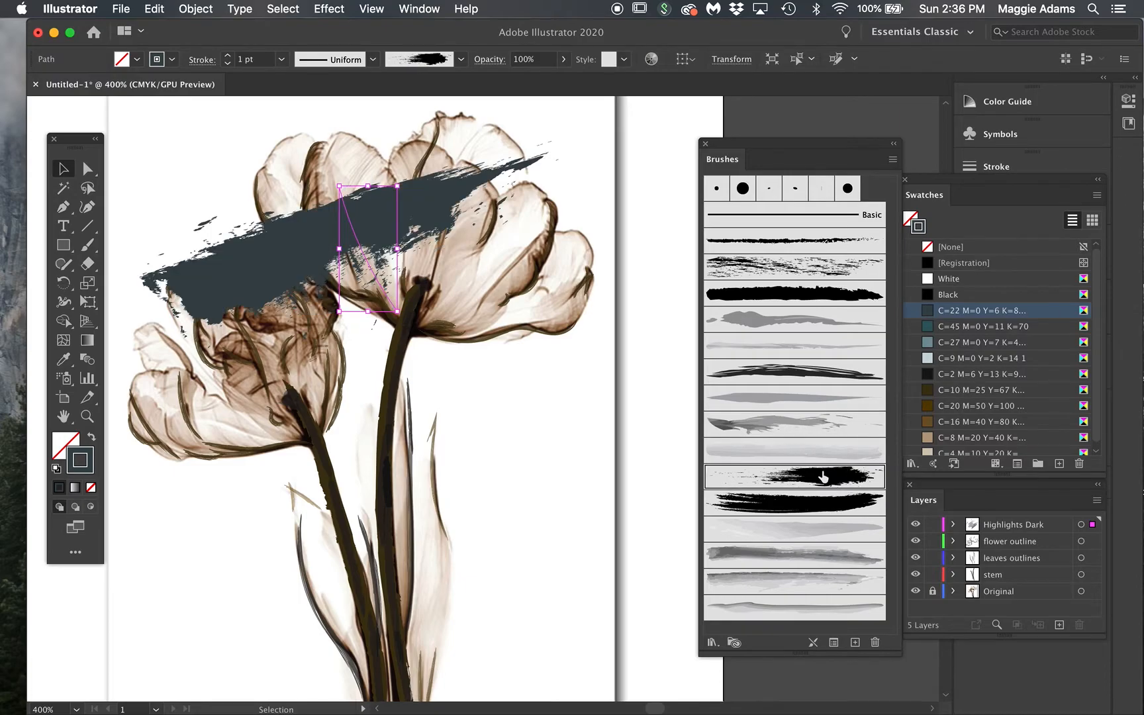
{"action": "left_click", "coordinate": [822, 504]}
{"action": "left_click", "coordinate": [826, 533]}
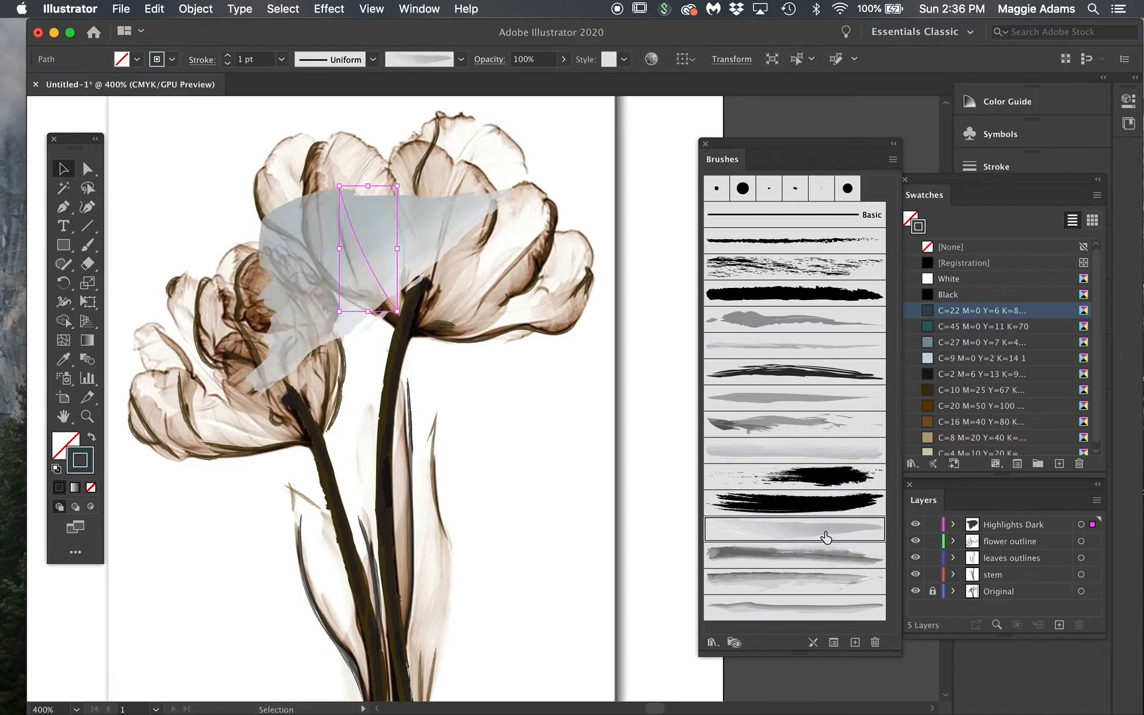
{"action": "left_click", "coordinate": [824, 558]}
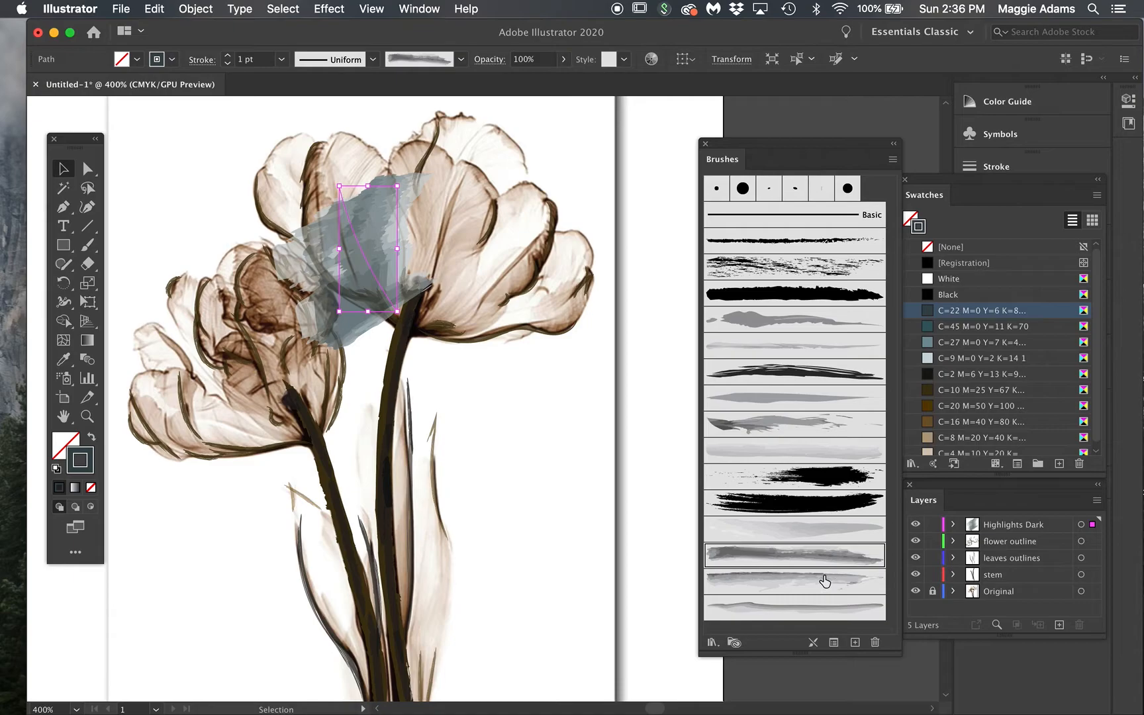
{"action": "left_click", "coordinate": [824, 582]}
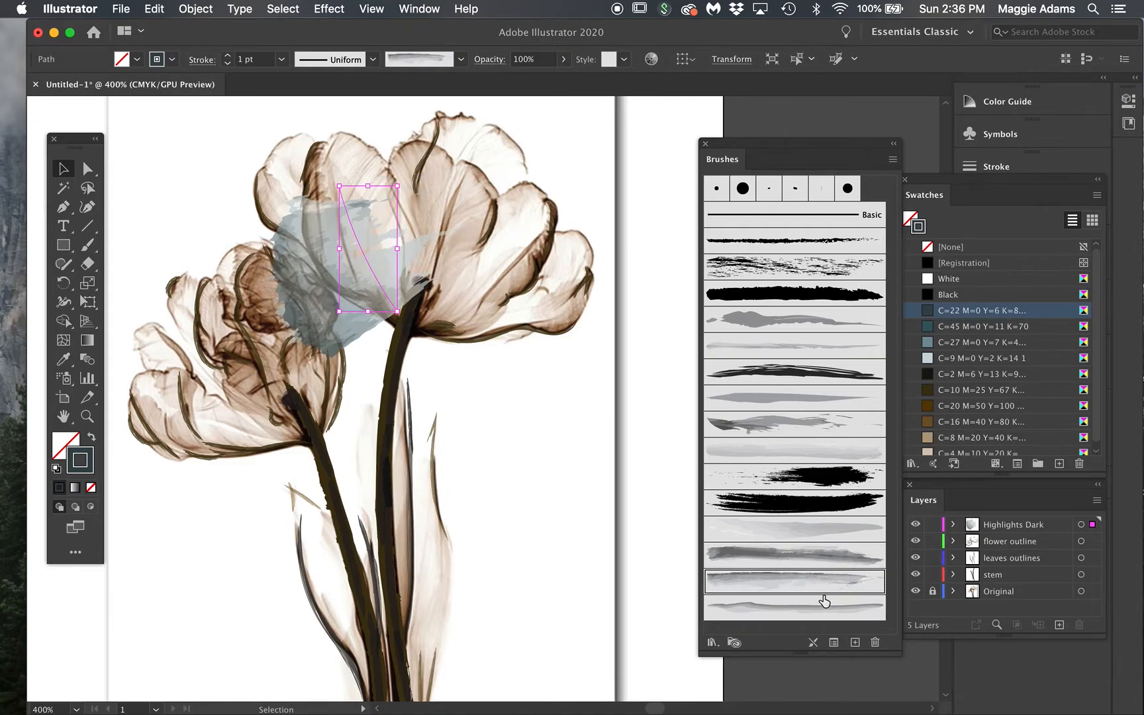
{"action": "left_click", "coordinate": [823, 608]}
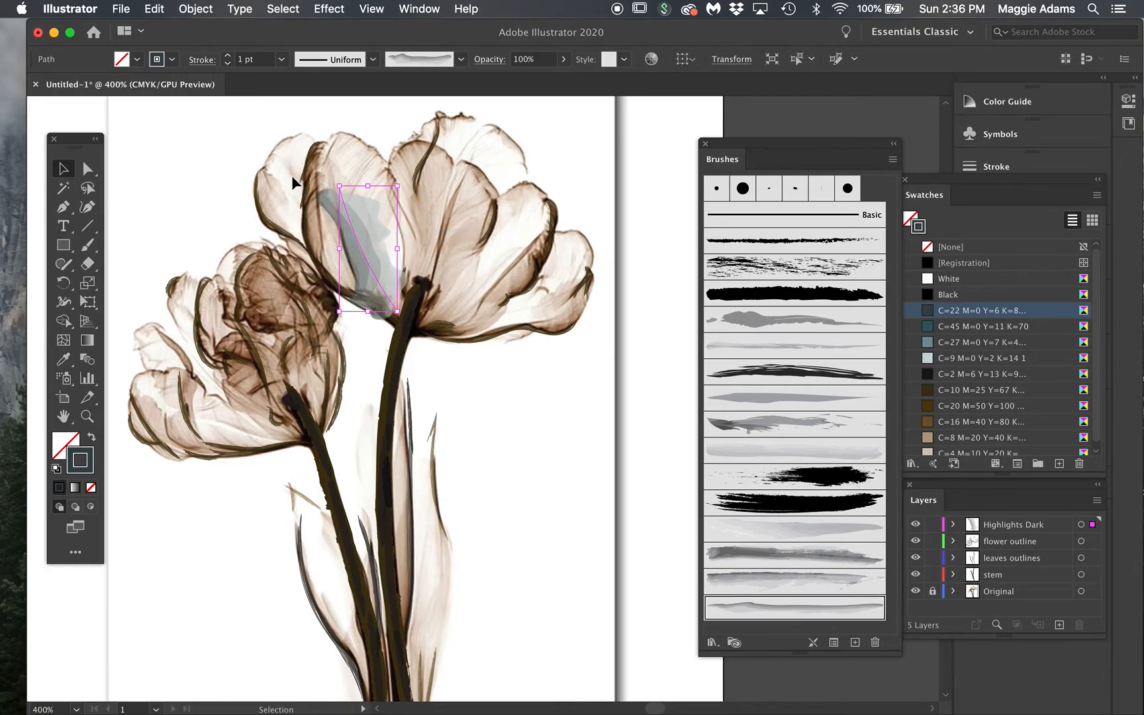
Step: Reflect the selected petal stroke across the vertical axis
{"action": "left_click", "coordinate": [199, 17]}
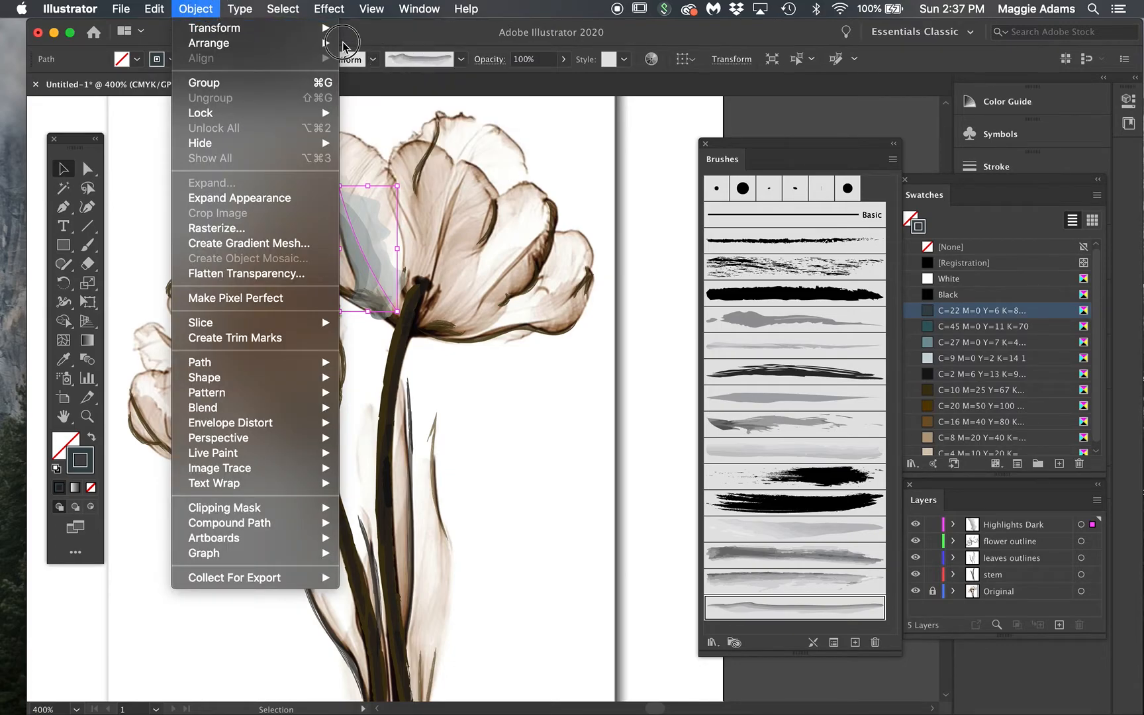
{"action": "left_click", "coordinate": [323, 26]}
{"action": "left_click", "coordinate": [405, 88]}
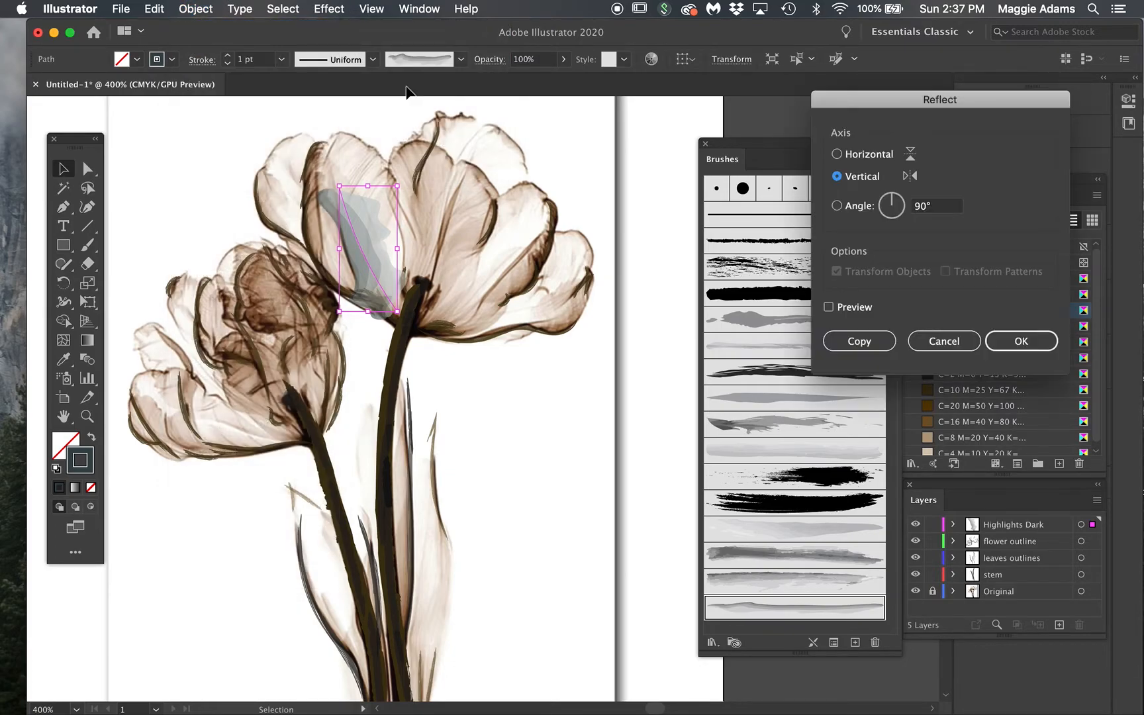
{"action": "left_click", "coordinate": [1025, 337]}
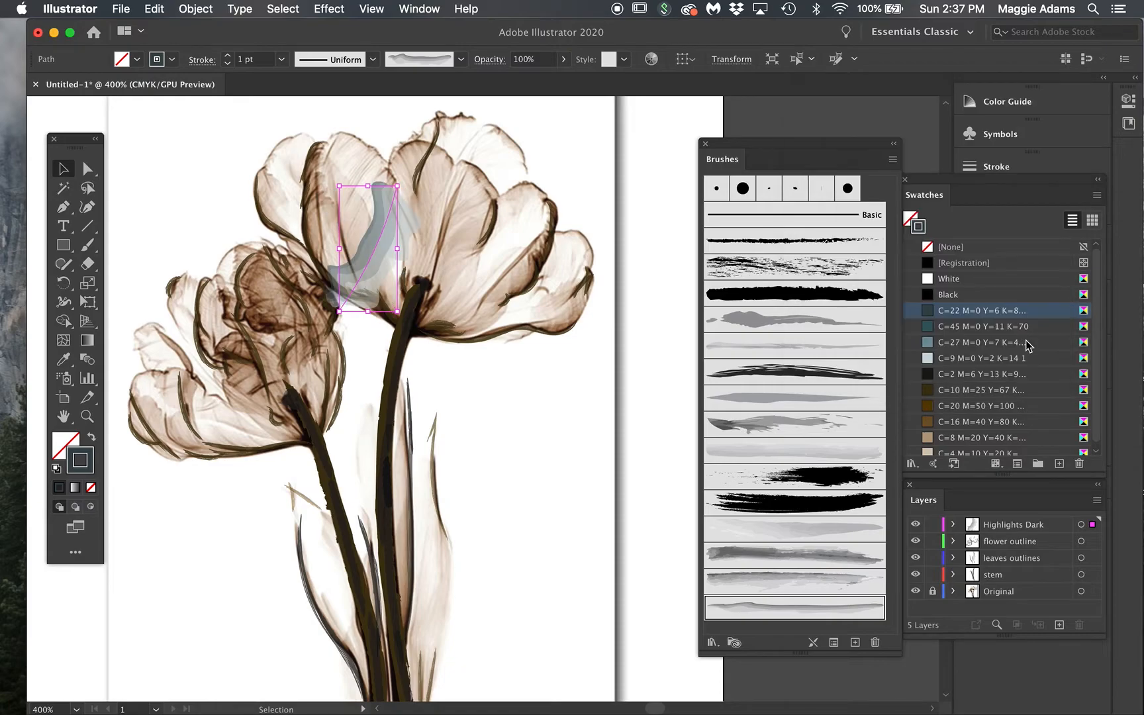
Step: Rotate and move the reflected stroke to follow the petal's left edge and lower its opacity to 56%
{"action": "left_click_drag", "start_coordinate": [398, 182], "coordinate": [395, 304]}
{"action": "left_click_drag", "start_coordinate": [368, 261], "coordinate": [346, 252]}
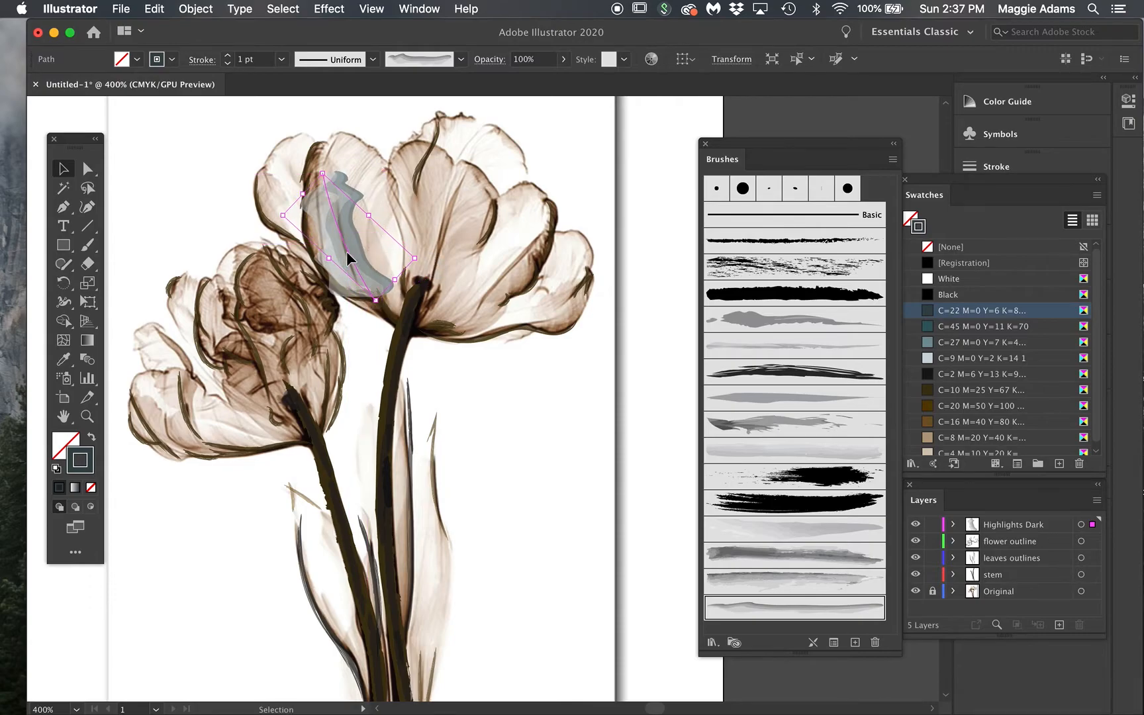
{"action": "left_click", "coordinate": [563, 59]}
{"action": "left_click_drag", "start_coordinate": [563, 78], "coordinate": [533, 81]}
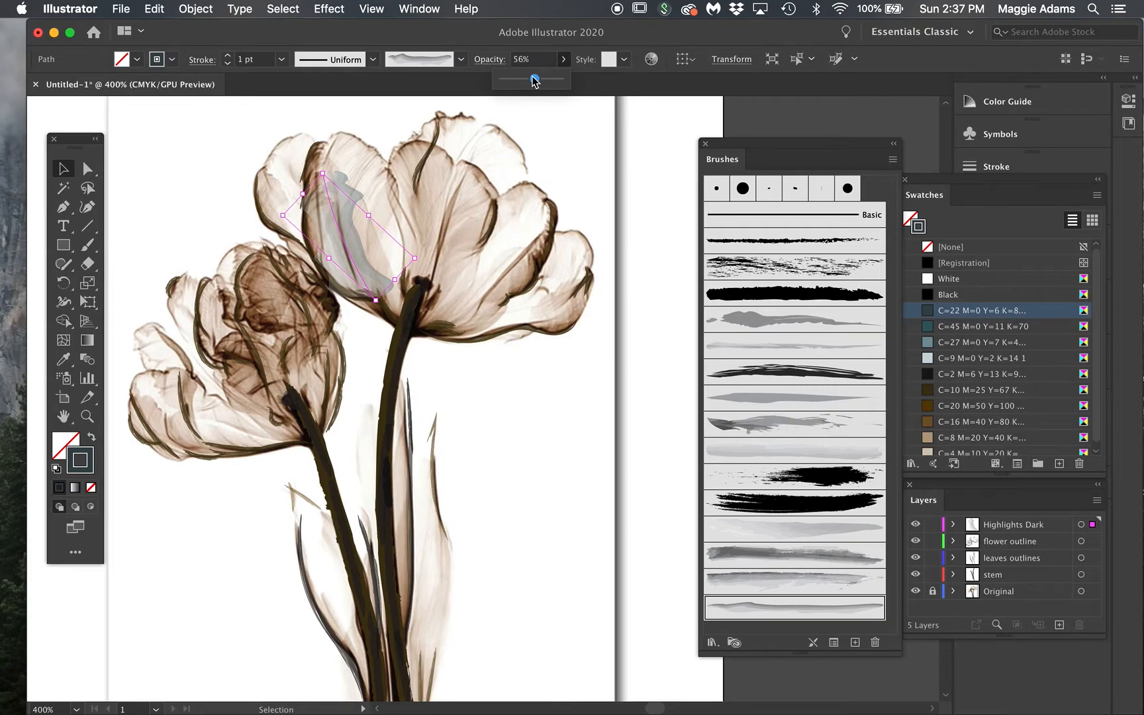
Step: Paint two more wash strokes on the same petal, one across its upper part and one rising from the stem end
{"action": "left_click", "coordinate": [87, 244]}
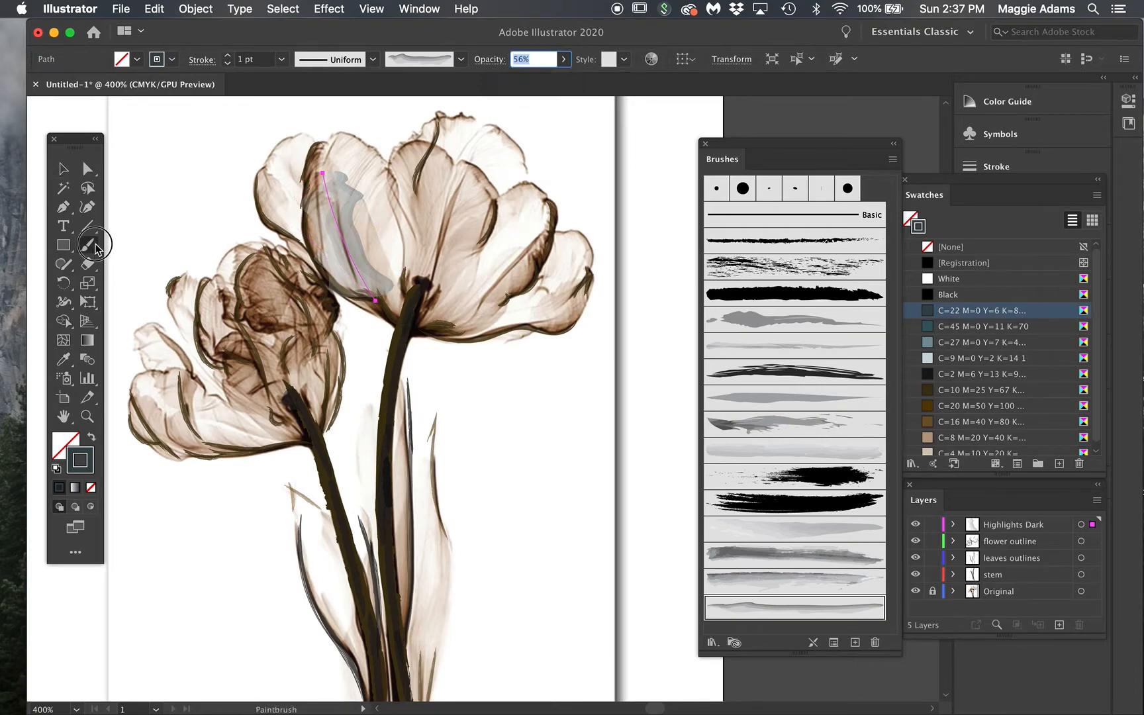
{"action": "left_click_drag", "start_coordinate": [373, 296], "coordinate": [315, 173]}
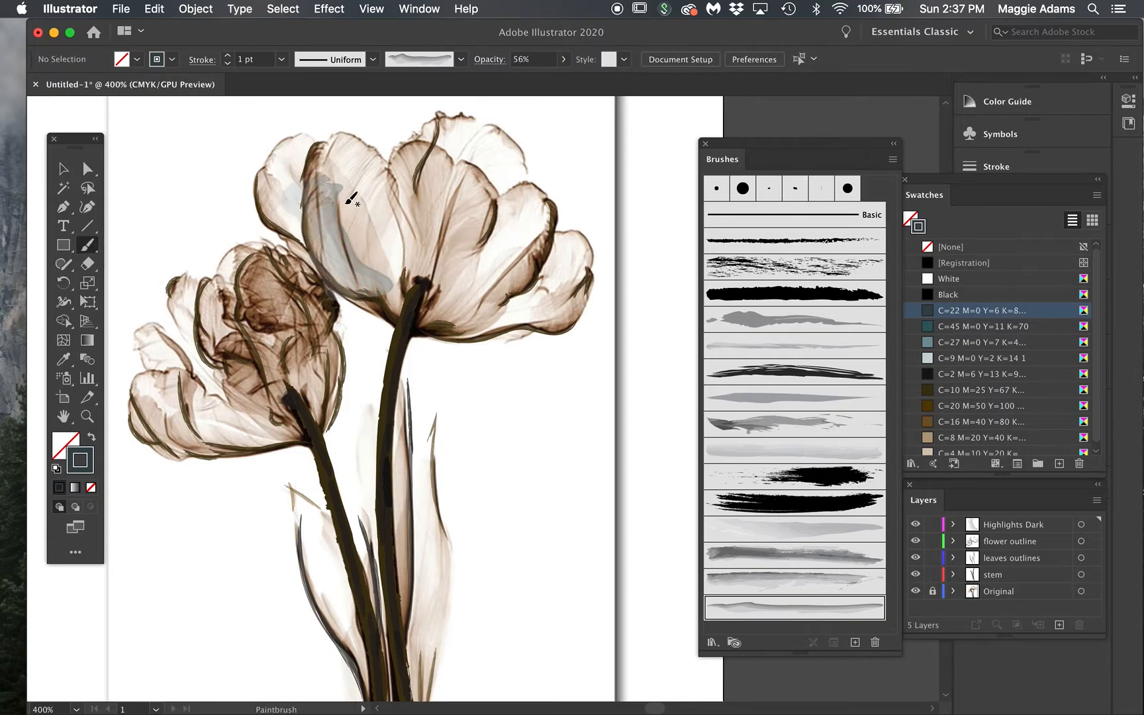
{"action": "key", "text": "super+z"}
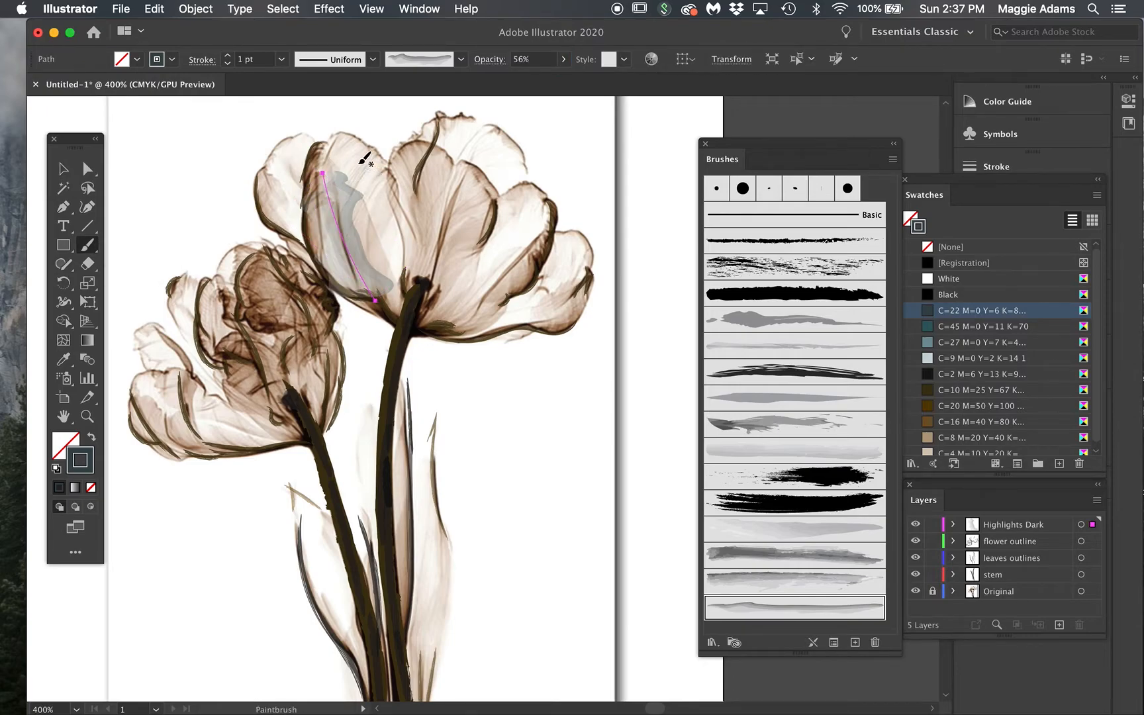
{"action": "mouse_move", "coordinate": [365, 159]}
{"action": "left_mouse_down"}
{"action": "mouse_move", "coordinate": [396, 258]}
{"action": "mouse_move", "coordinate": [340, 211]}
{"action": "mouse_move", "coordinate": [352, 250]}
{"action": "mouse_move", "coordinate": [340, 260]}
{"action": "mouse_move", "coordinate": [323, 187]}
{"action": "left_mouse_up"}
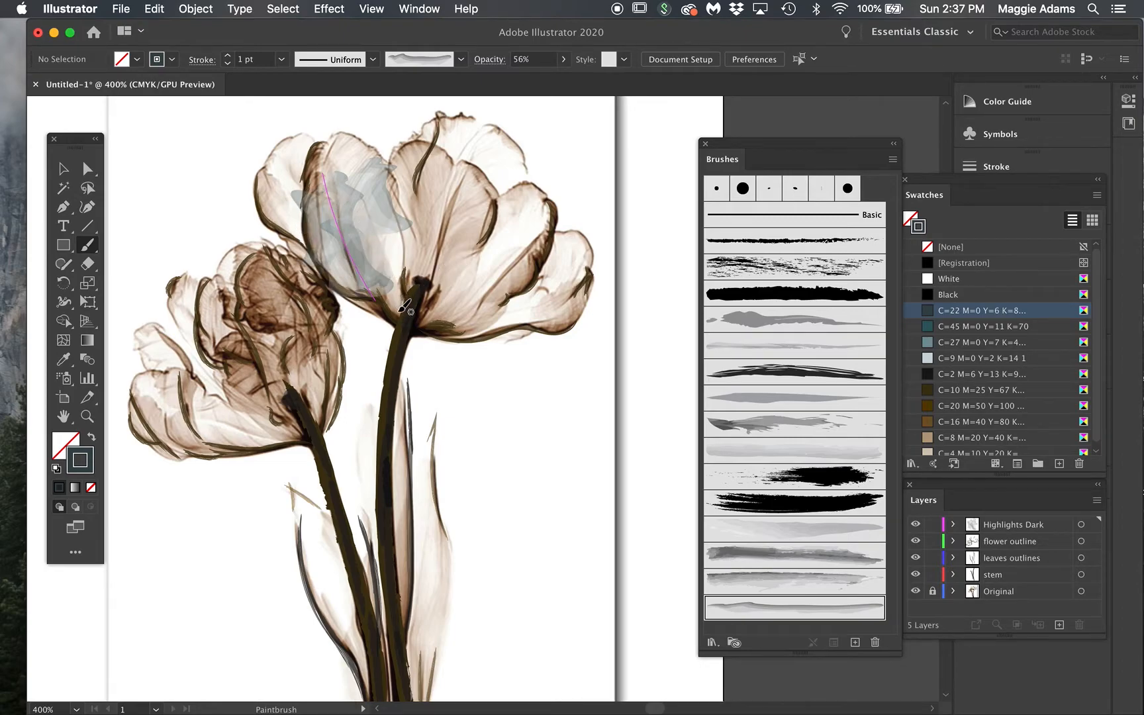
{"action": "left_click_drag", "start_coordinate": [397, 310], "coordinate": [360, 223]}
Step: Move the lower wash stroke's end anchor point onto the top of the stem, at about X 1.15 in, Y 0.80 in
{"action": "left_click", "coordinate": [89, 169]}
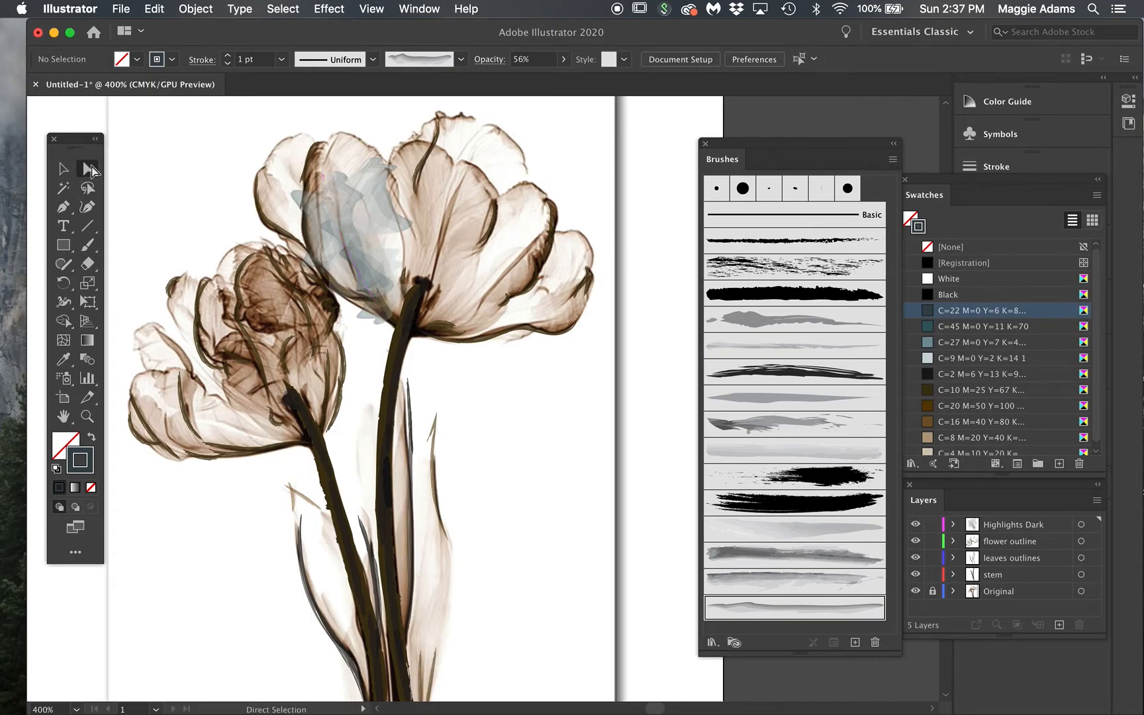
{"action": "left_click", "coordinate": [392, 323]}
{"action": "left_click_drag", "start_coordinate": [396, 314], "coordinate": [404, 309]}
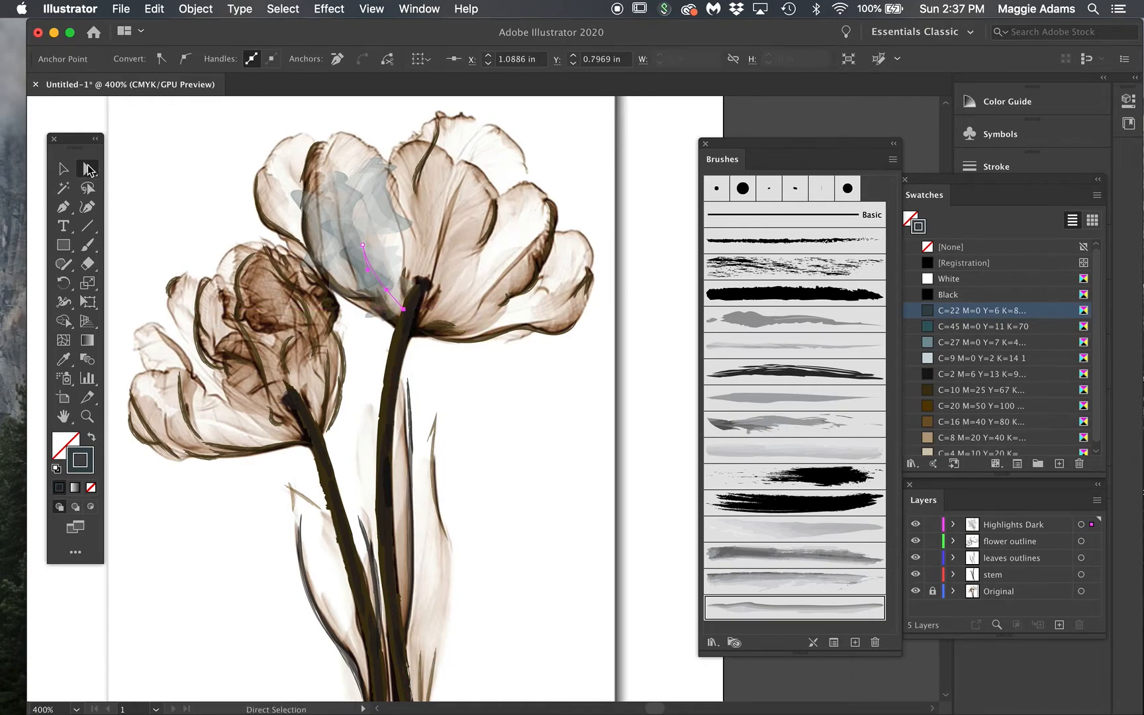
{"action": "left_click", "coordinate": [406, 310]}
{"action": "left_click_drag", "start_coordinate": [409, 303], "coordinate": [407, 303]}
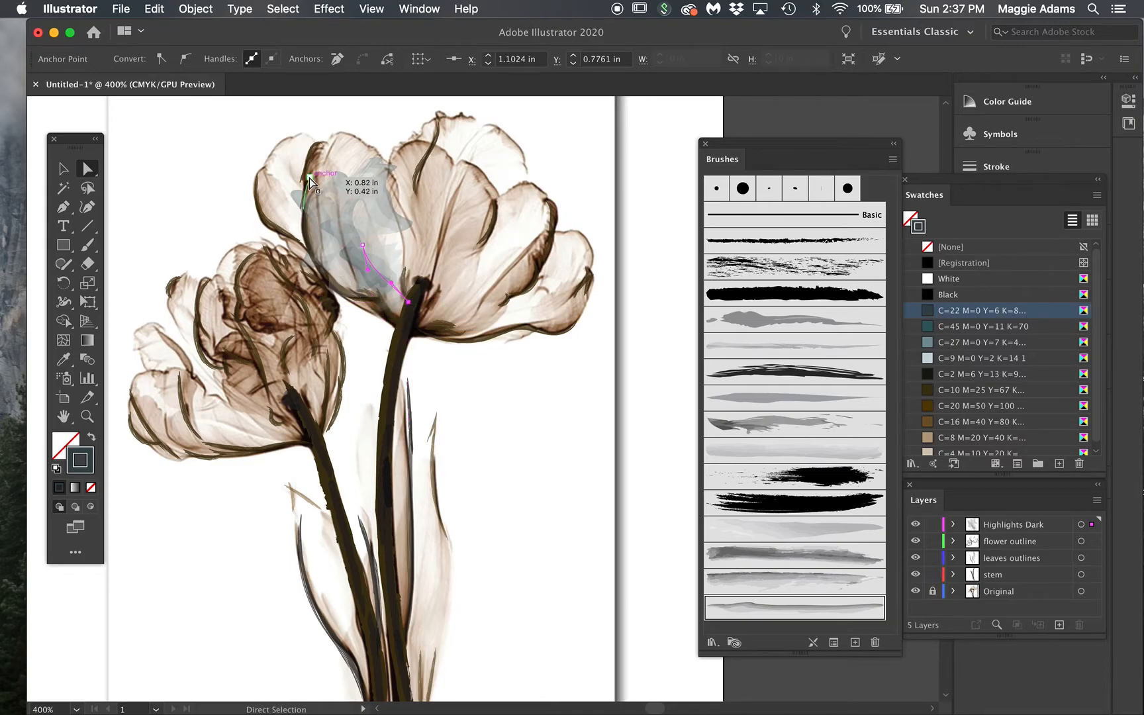
{"action": "left_click_drag", "start_coordinate": [409, 304], "coordinate": [410, 316]}
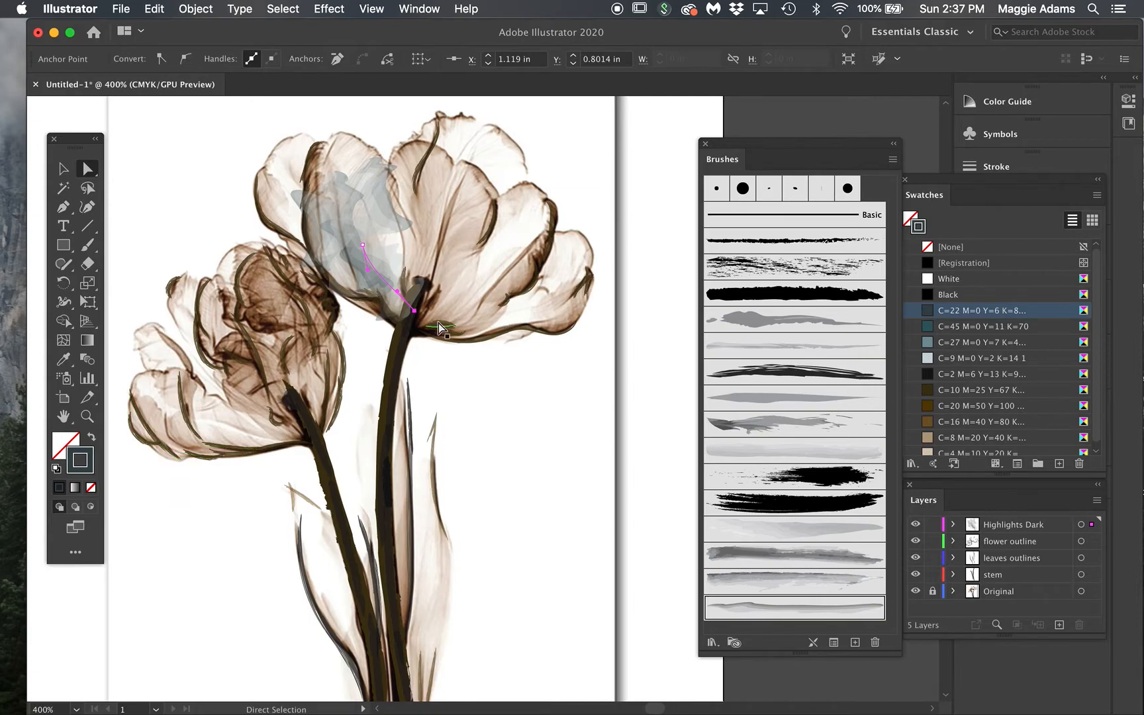
{"action": "left_click_drag", "start_coordinate": [414, 309], "coordinate": [425, 309]}
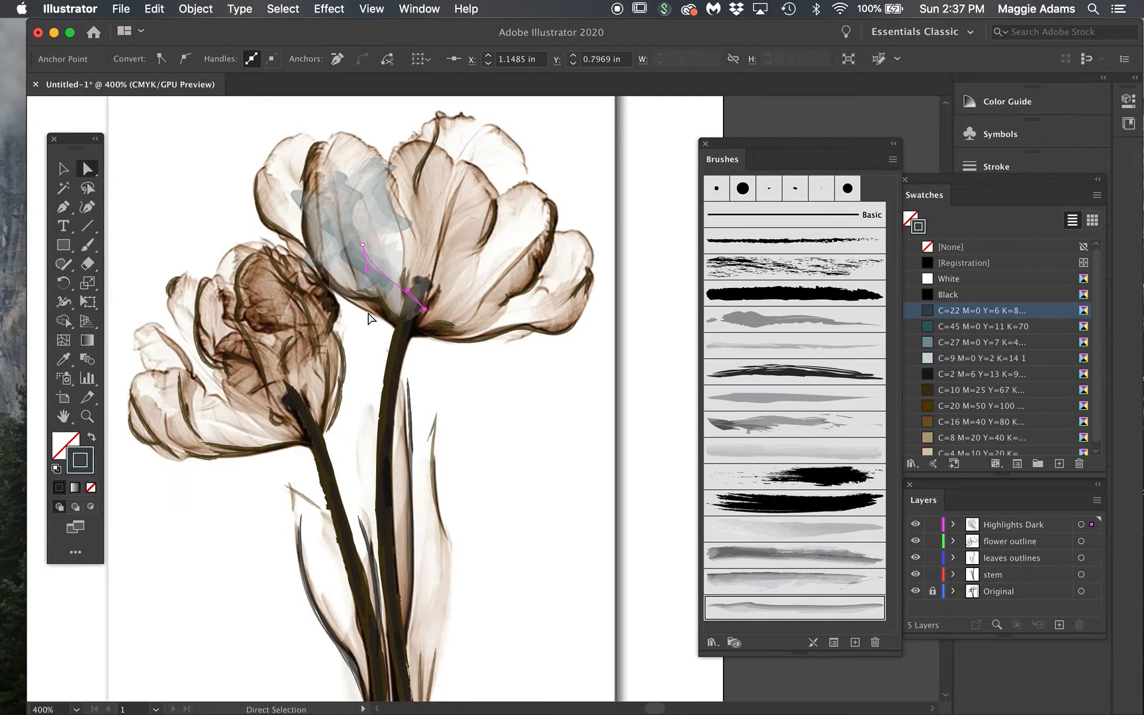
Step: Paint a wash stroke from the stem up the petal's right edge and change its brush to Light Wash - Thick
{"action": "left_click", "coordinate": [87, 244]}
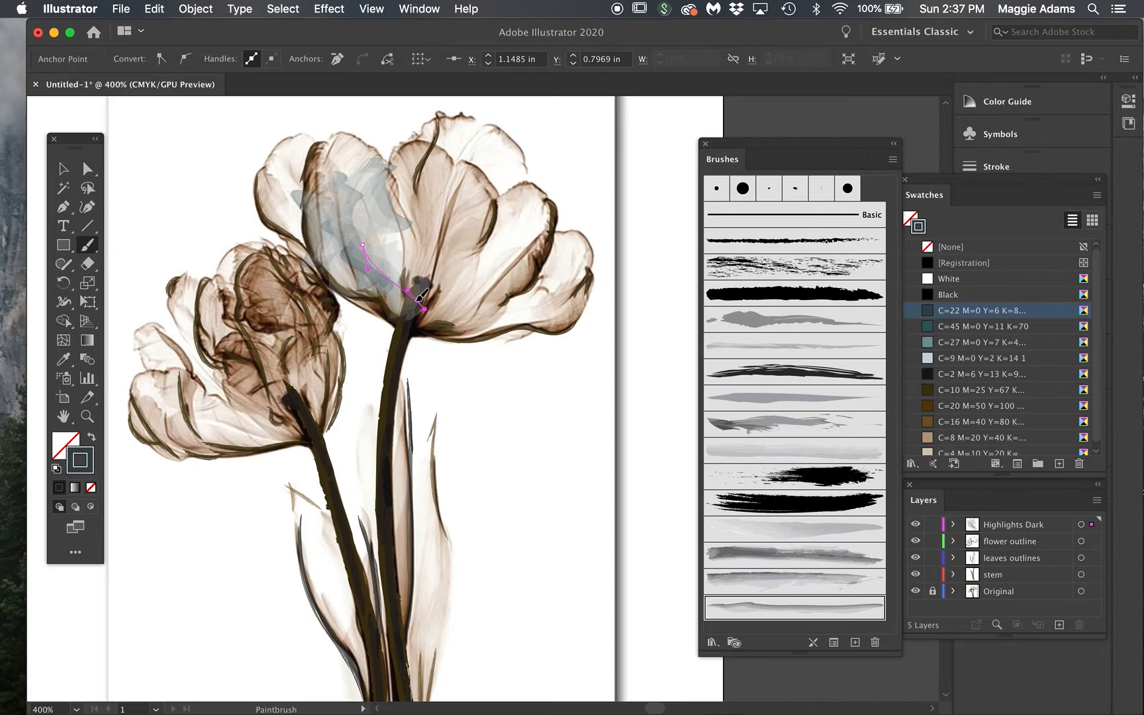
{"action": "left_click_drag", "start_coordinate": [422, 287], "coordinate": [400, 200]}
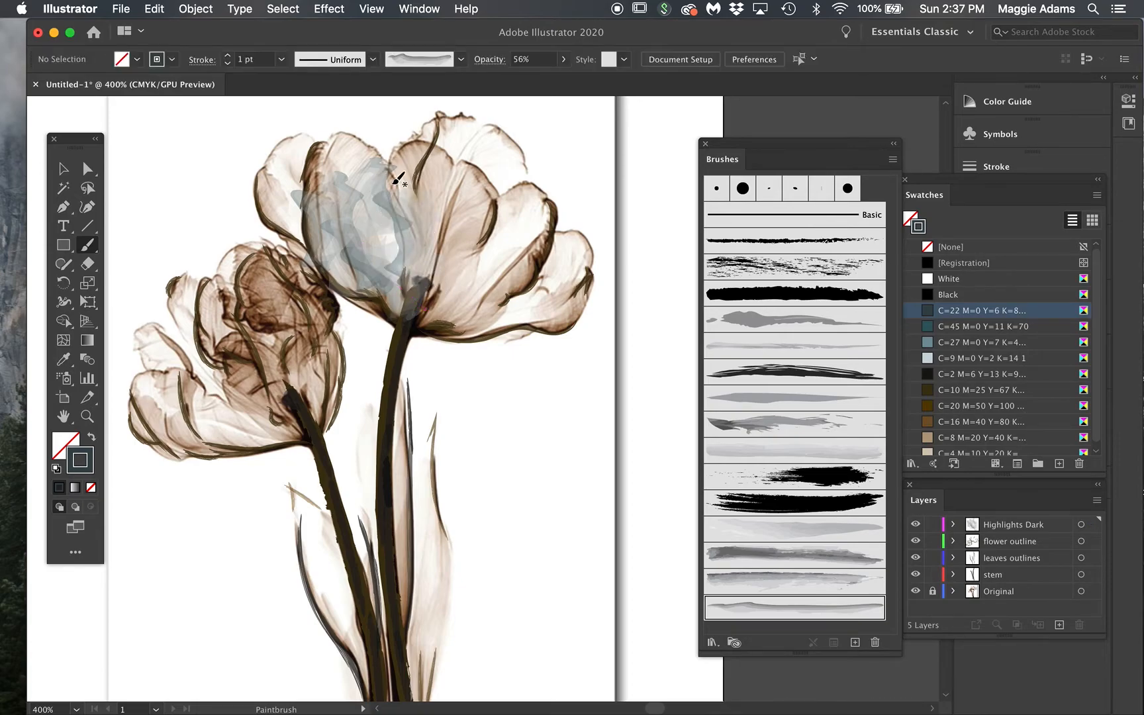
{"action": "left_click", "coordinate": [59, 170]}
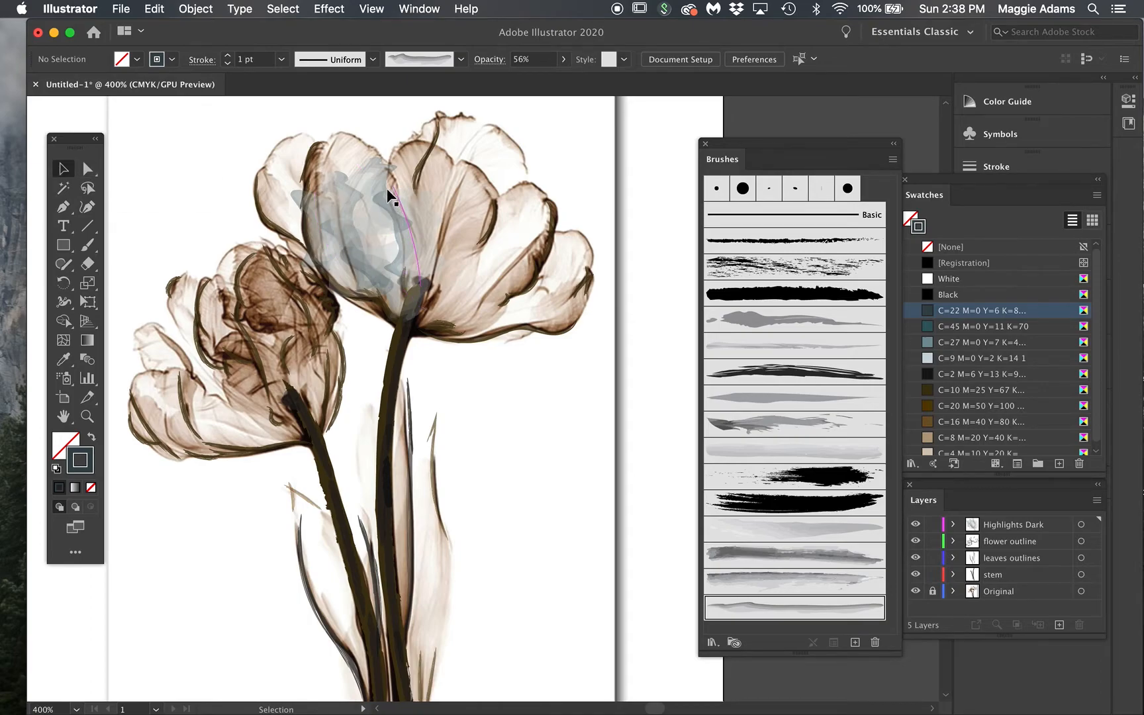
{"action": "left_click", "coordinate": [391, 210]}
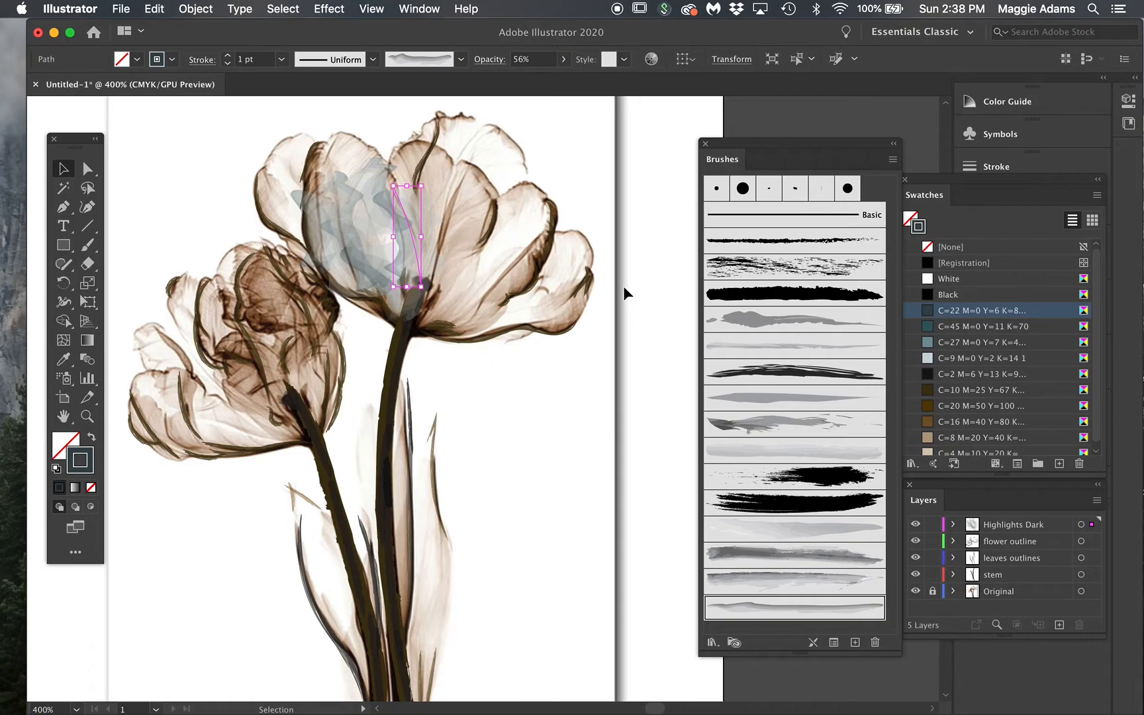
{"action": "left_click", "coordinate": [827, 457]}
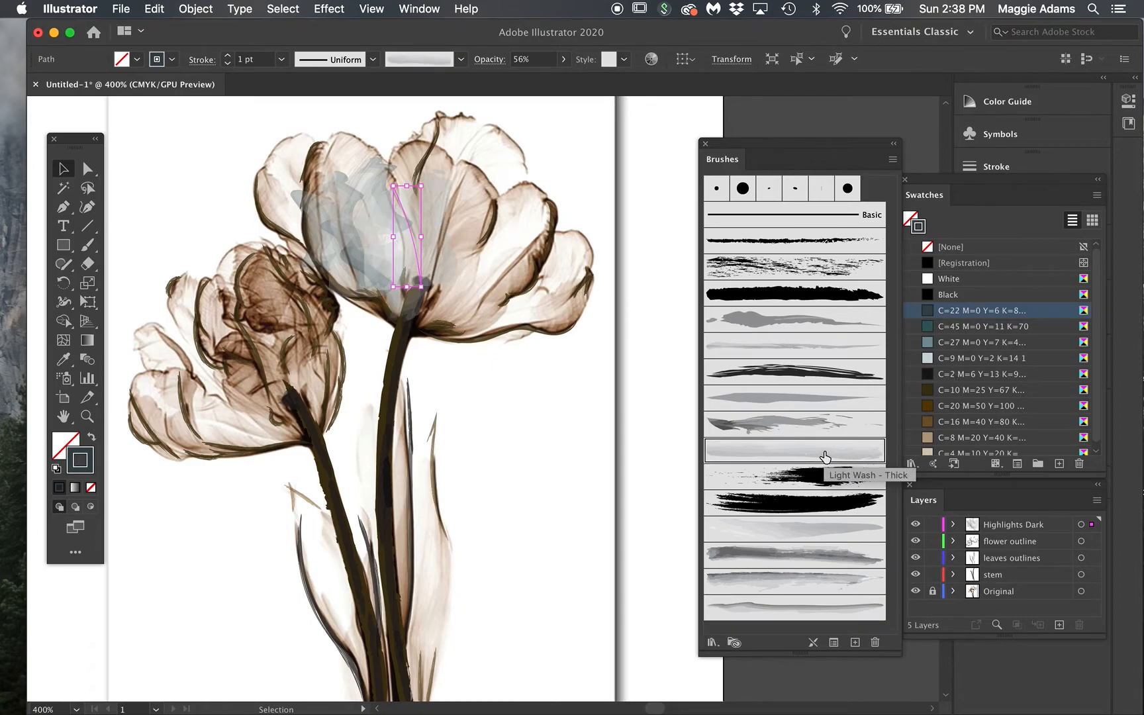
Step: Change the petal's right-edge stroke to the smooth, solid wash brush and paint a curved stroke over the flower's outermost left petal
{"action": "left_click", "coordinate": [814, 434]}
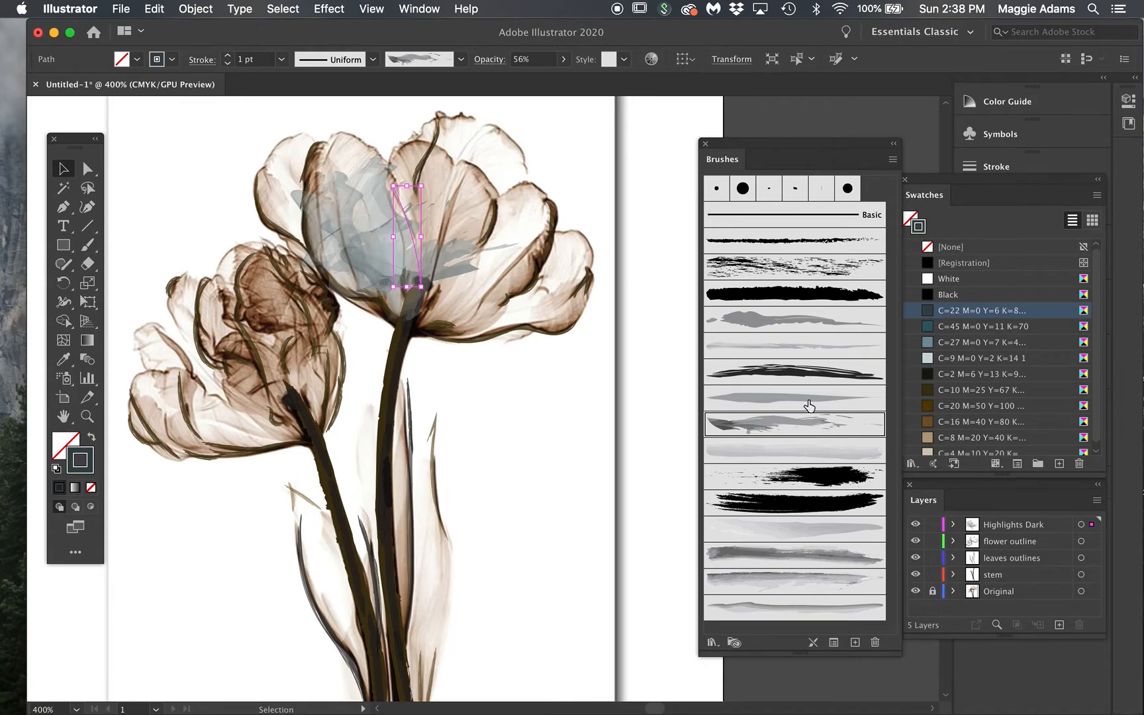
{"action": "left_click", "coordinate": [809, 403]}
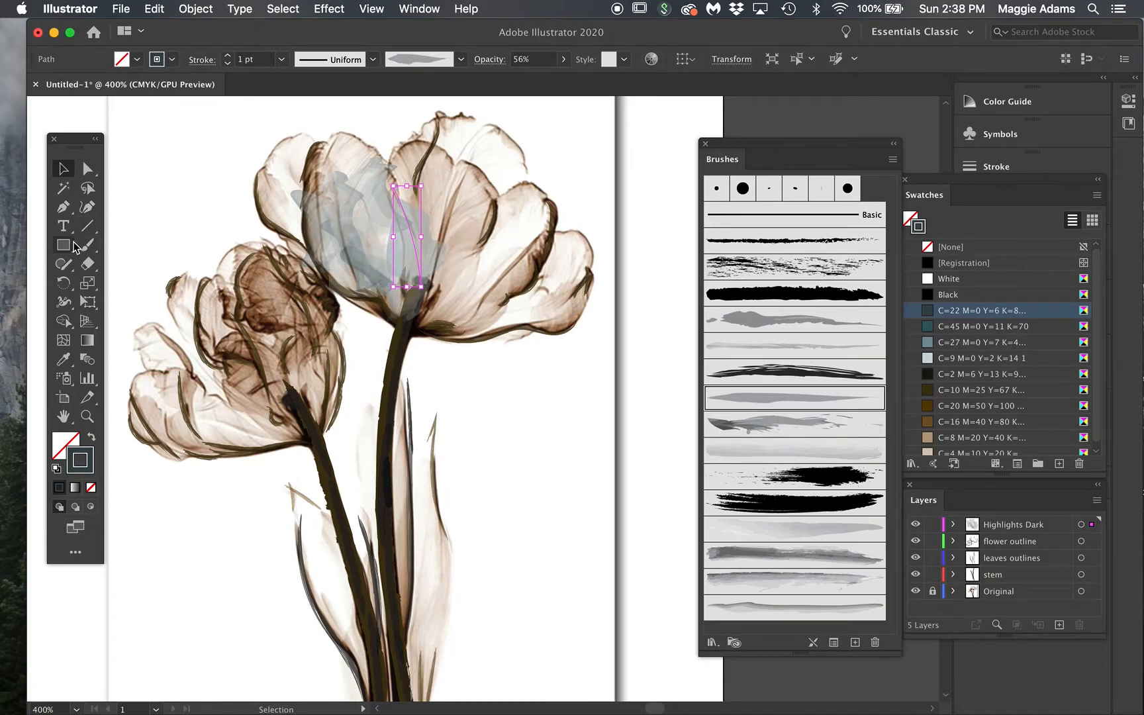
{"action": "left_click", "coordinate": [87, 245]}
{"action": "left_click_drag", "start_coordinate": [269, 170], "coordinate": [335, 245]}
{"action": "left_click", "coordinate": [63, 168]}
{"action": "left_click", "coordinate": [287, 203]}
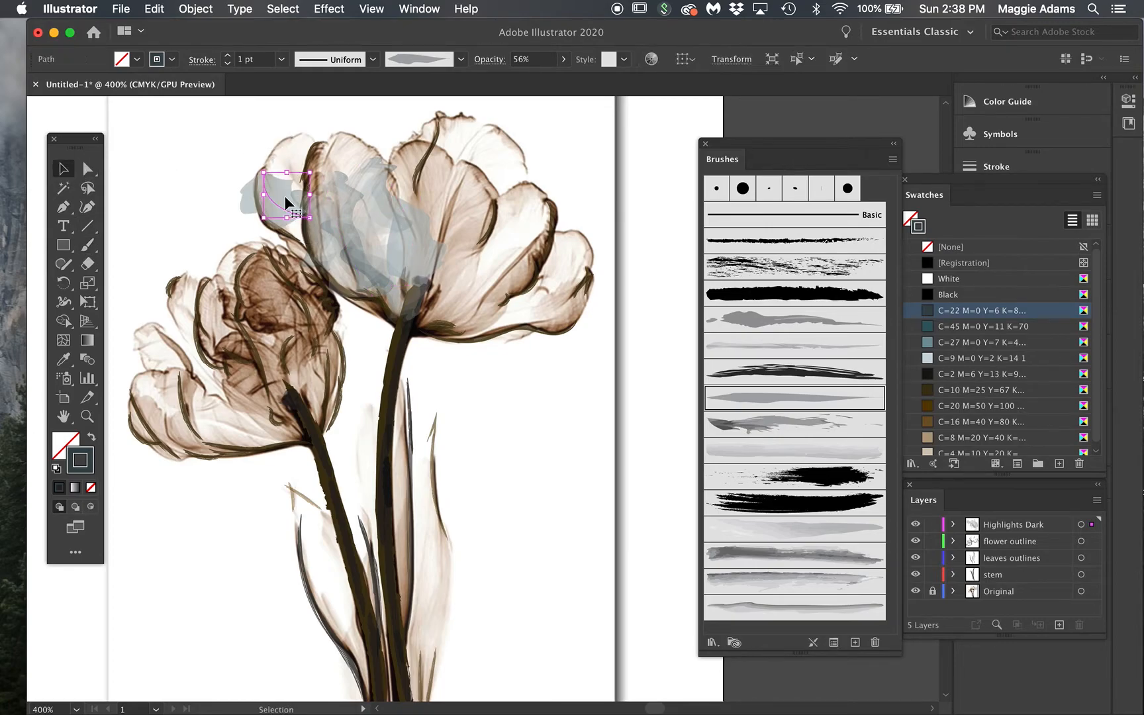
Step: Set the new outer-petal stroke's opacity to 82% and resize it to cover the whole petal
{"action": "left_click_drag", "start_coordinate": [288, 173], "coordinate": [321, 165]}
{"action": "key", "text": "super+z"}
{"action": "mouse_move", "coordinate": [269, 196]}
{"action": "left_mouse_down"}
{"action": "mouse_move", "coordinate": [246, 194]}
{"action": "mouse_move", "coordinate": [275, 194]}
{"action": "left_mouse_up"}
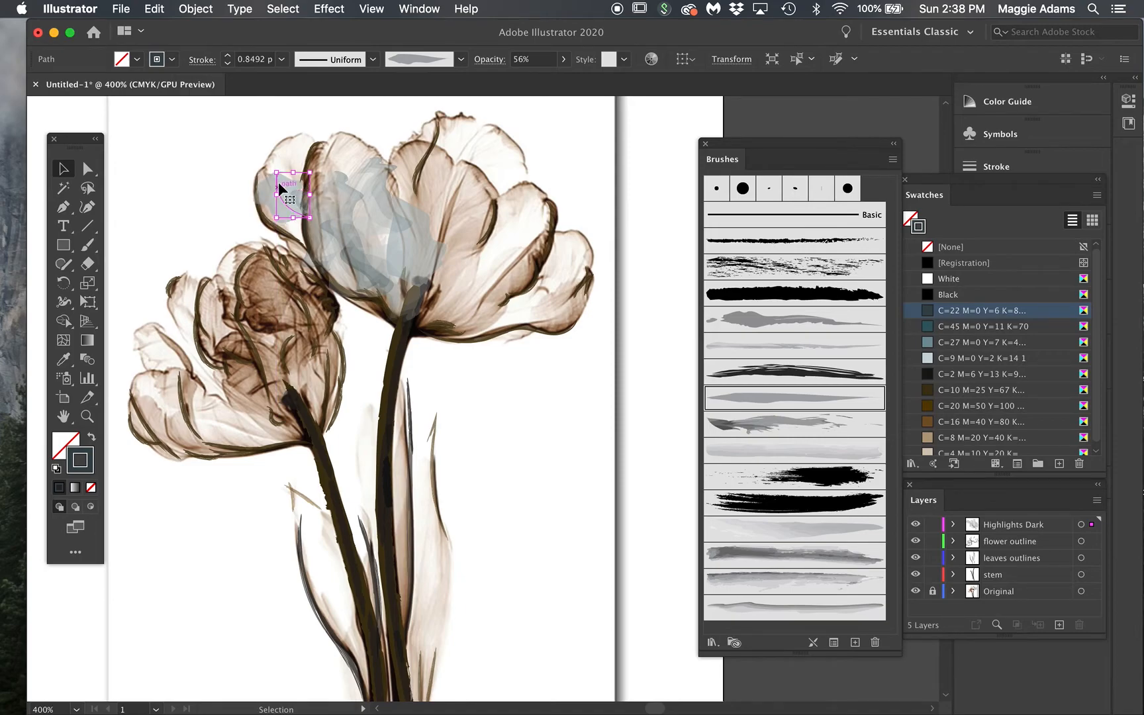
{"action": "left_click", "coordinate": [564, 59]}
{"action": "left_click_drag", "start_coordinate": [538, 79], "coordinate": [551, 79]}
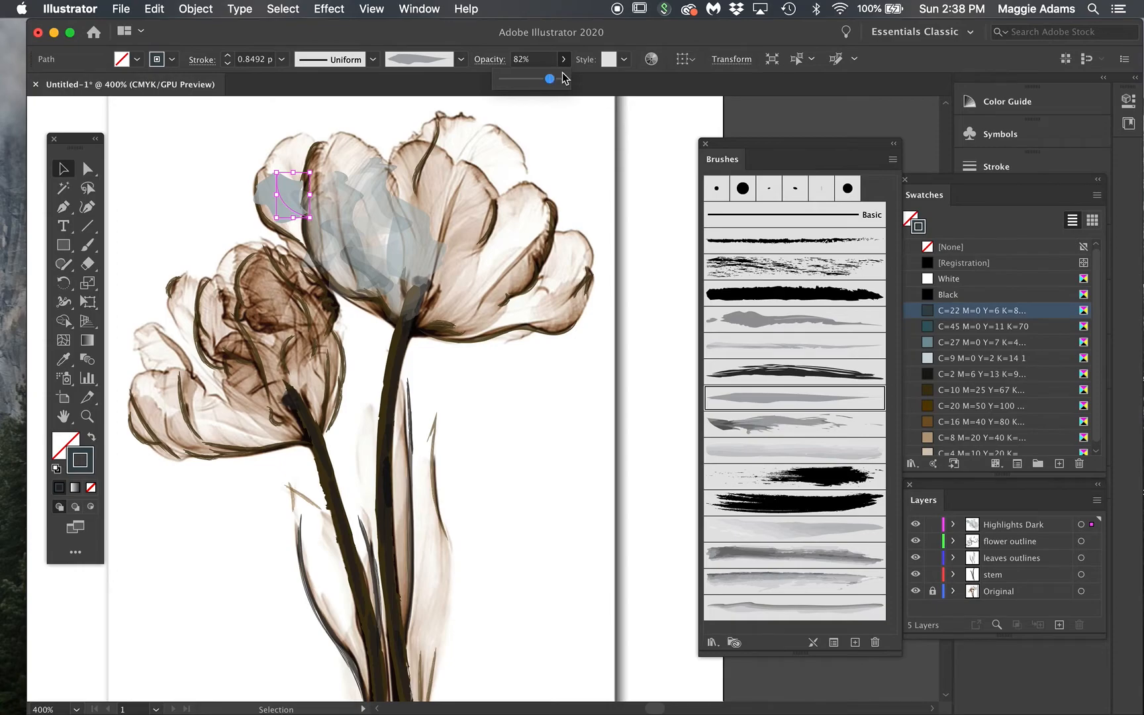
{"action": "left_click_drag", "start_coordinate": [312, 218], "coordinate": [334, 232]}
{"action": "left_click_drag", "start_coordinate": [274, 170], "coordinate": [287, 161]}
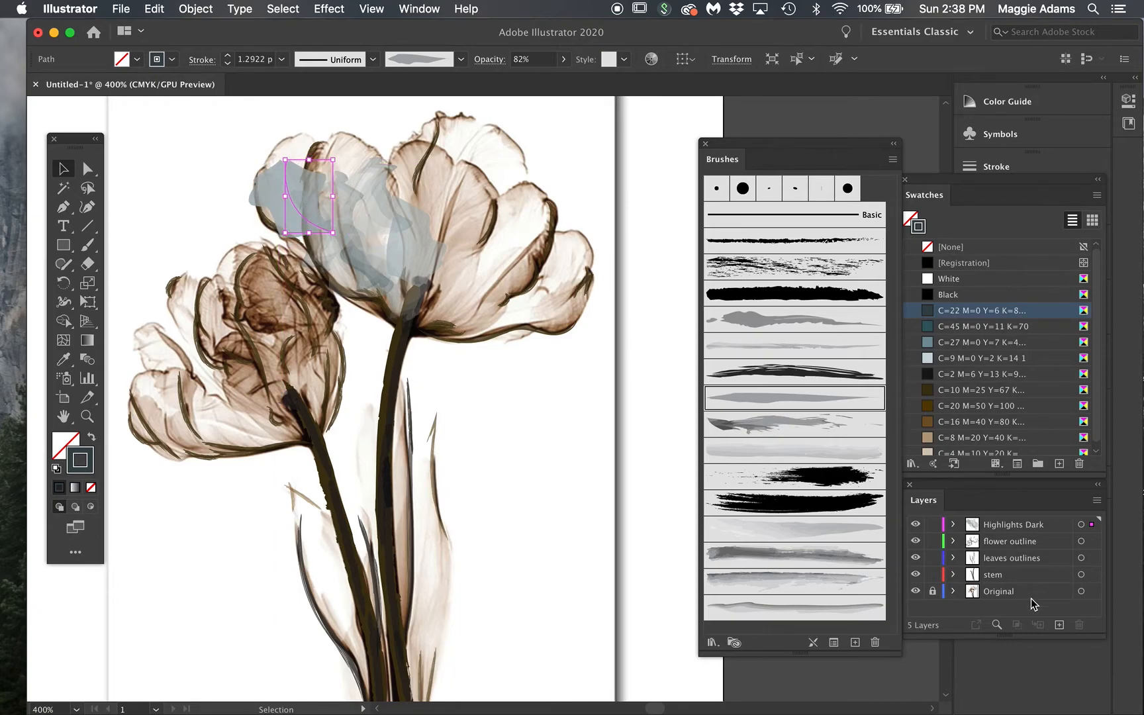
{"action": "left_click", "coordinate": [590, 451]}
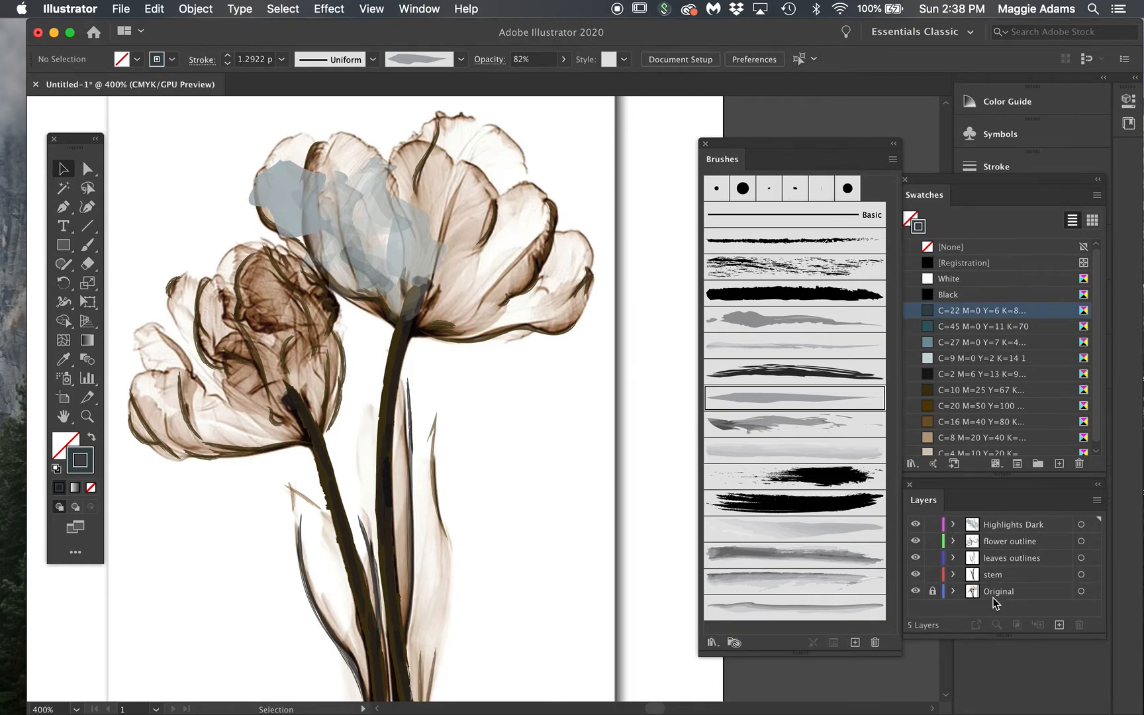
Step: Hide the Original layer and move the Highlights Dark layer directly below the leaves outlines layer
{"action": "left_click", "coordinate": [916, 590]}
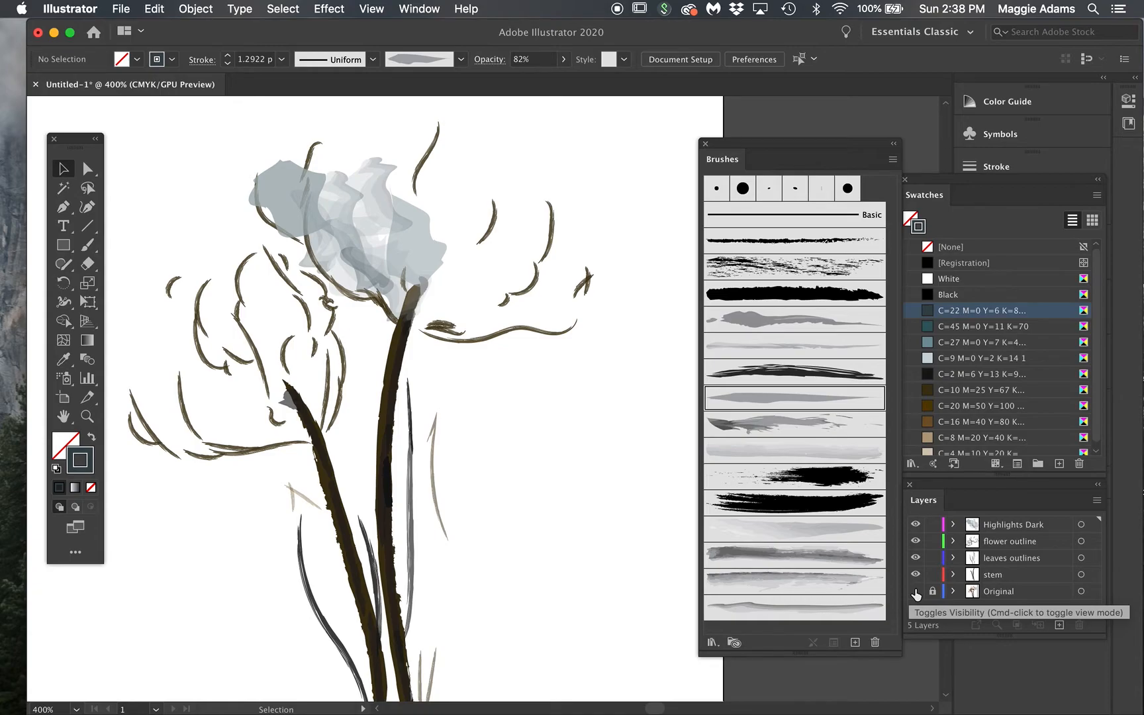
{"action": "left_click_drag", "start_coordinate": [1057, 528], "coordinate": [1055, 563]}
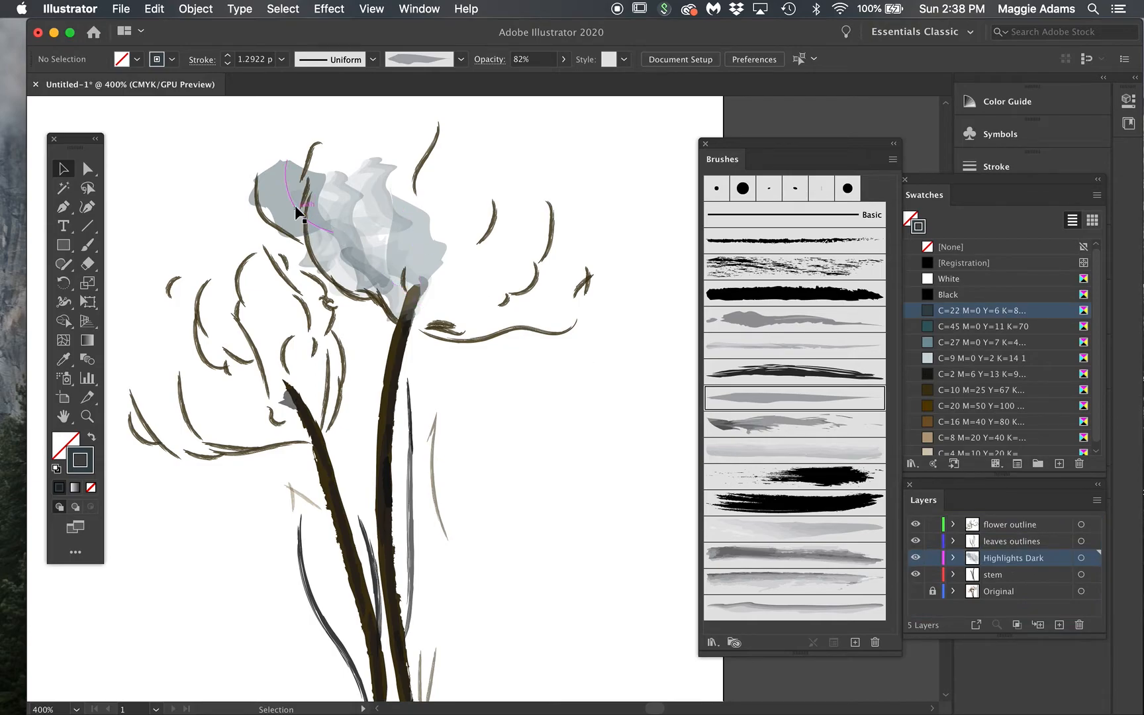
Step: Lower the opacity of the wash stroke on the outermost left petal to 28%
{"action": "left_click", "coordinate": [286, 177]}
{"action": "left_click", "coordinate": [563, 61]}
{"action": "left_click_drag", "start_coordinate": [553, 79], "coordinate": [514, 79]}
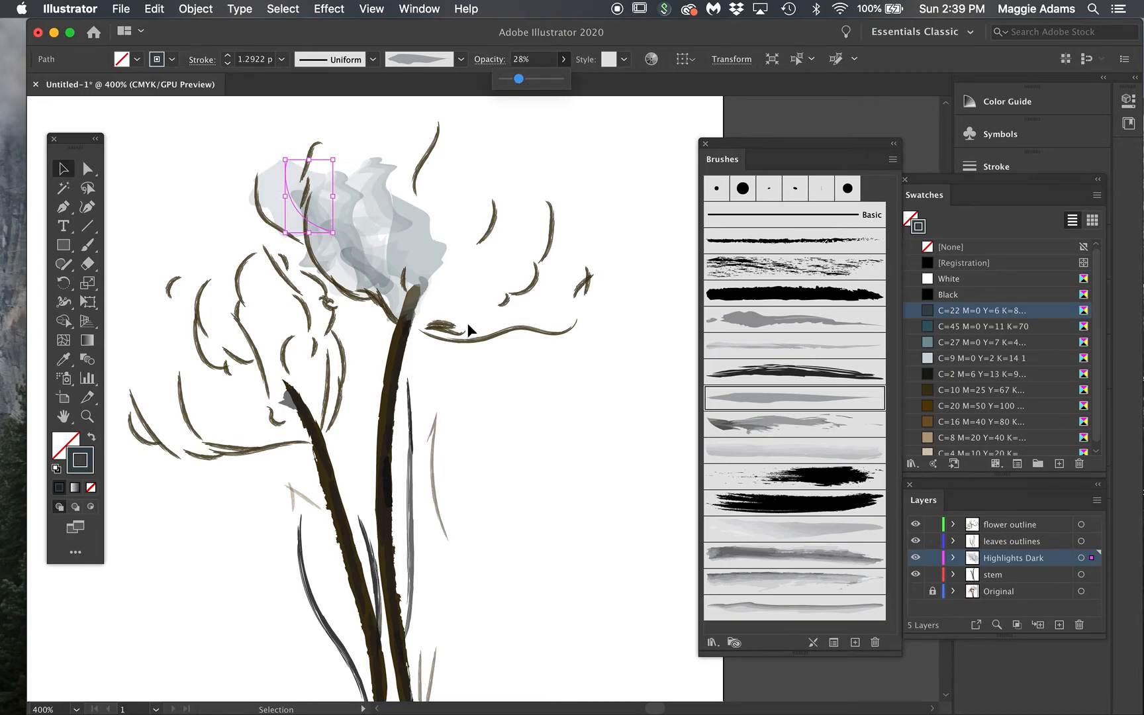
{"action": "left_click", "coordinate": [461, 402]}
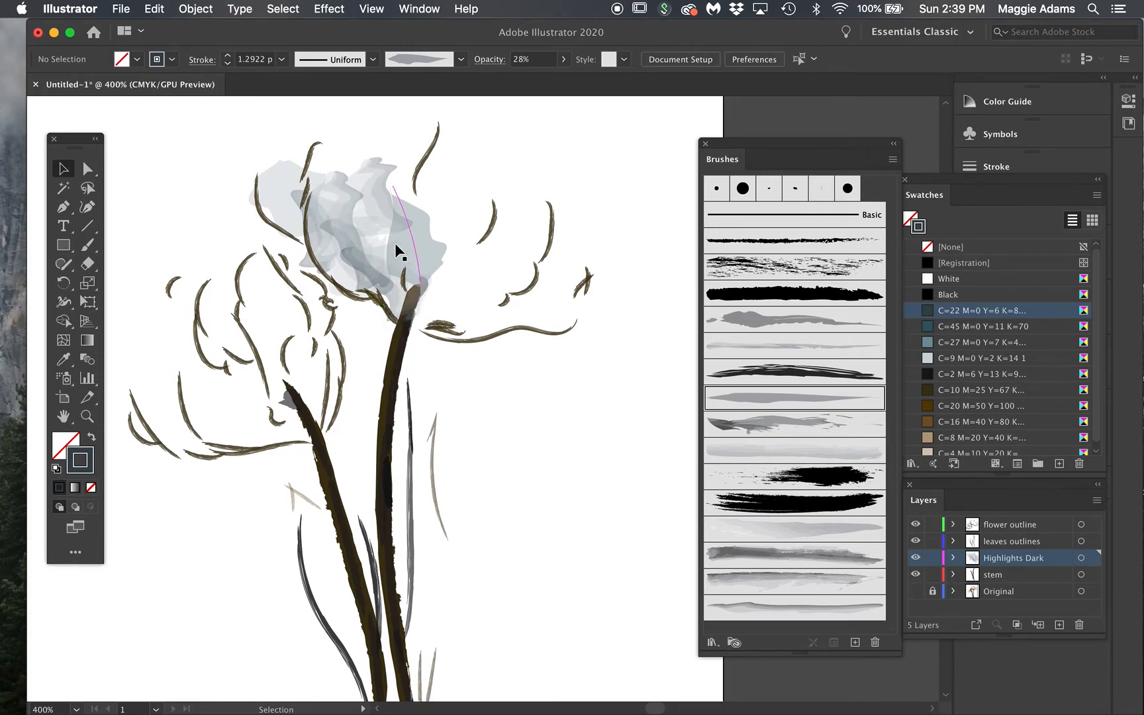
Step: Paint three wash strokes over the taller flower's right-hand petals and compare them with the Original layer before hiding it again
{"action": "left_click", "coordinate": [87, 244]}
{"action": "mouse_move", "coordinate": [457, 310]}
{"action": "left_mouse_down"}
{"action": "mouse_move", "coordinate": [407, 318]}
{"action": "mouse_move", "coordinate": [483, 337]}
{"action": "mouse_move", "coordinate": [557, 218]}
{"action": "left_mouse_up"}
{"action": "mouse_move", "coordinate": [445, 284]}
{"action": "left_mouse_down"}
{"action": "mouse_move", "coordinate": [508, 208]}
{"action": "mouse_move", "coordinate": [518, 143]}
{"action": "left_mouse_up"}
{"action": "mouse_move", "coordinate": [447, 165]}
{"action": "left_mouse_down"}
{"action": "mouse_move", "coordinate": [434, 263]}
{"action": "mouse_move", "coordinate": [467, 291]}
{"action": "left_mouse_up"}
{"action": "left_click", "coordinate": [914, 592]}
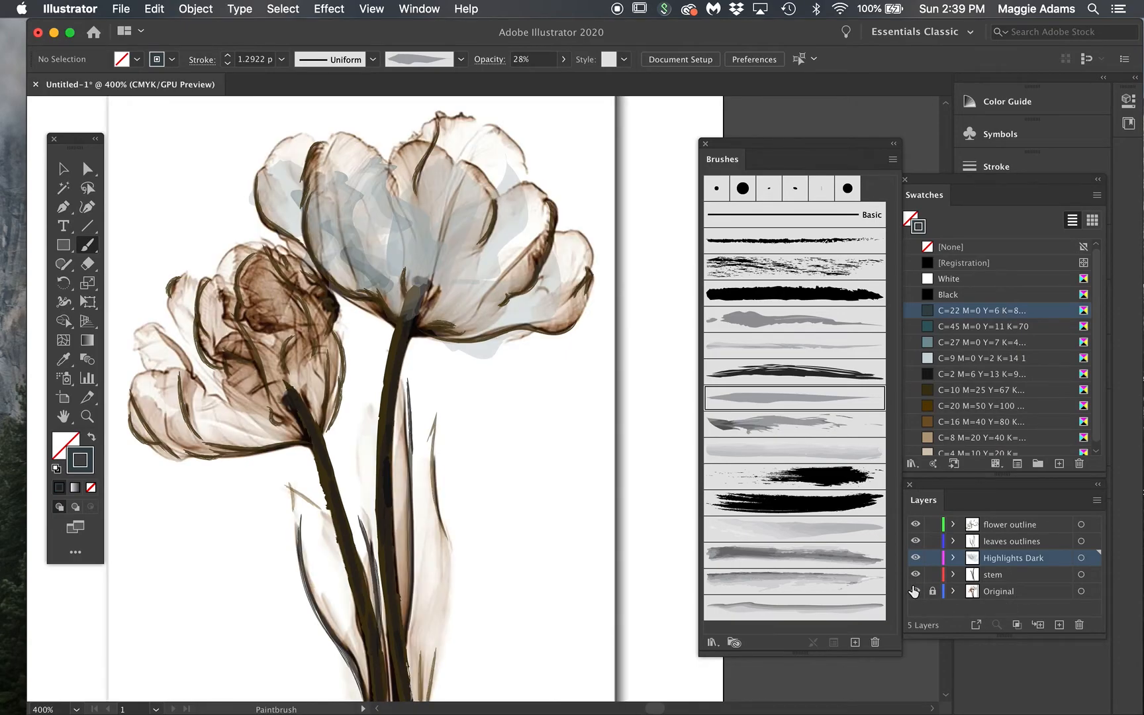
{"action": "left_click", "coordinate": [914, 591]}
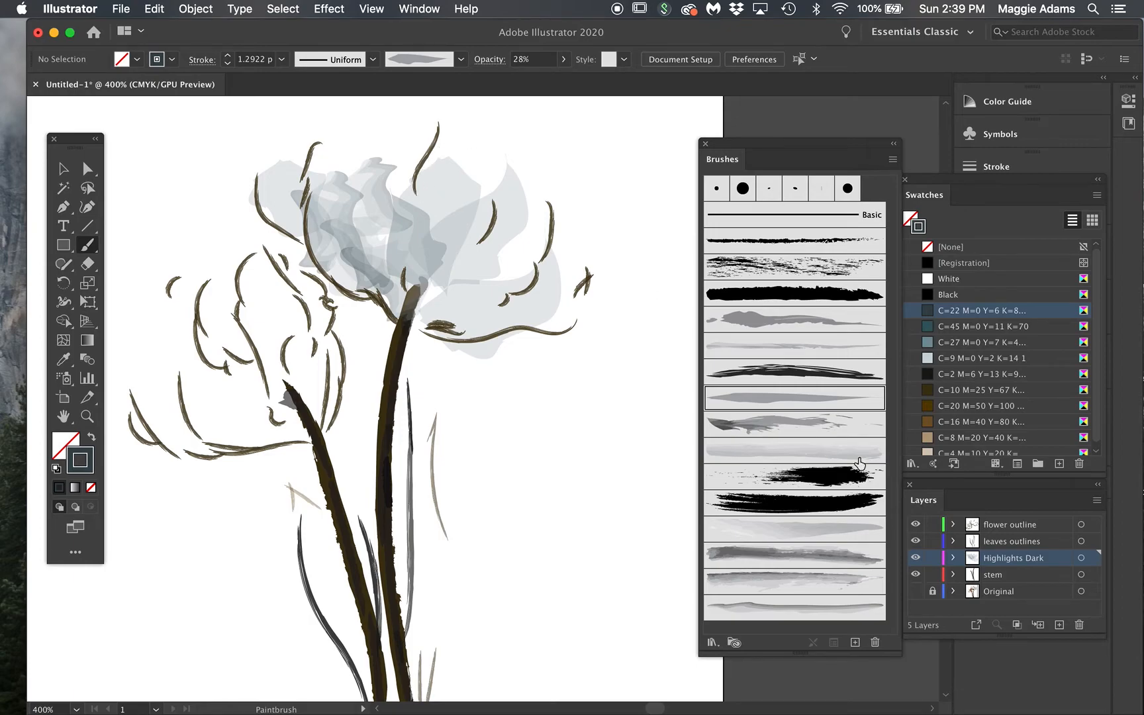
Step: Enlarge the wash stroke along the central petal's left edge toward the upper left and slightly to the right
{"action": "left_click", "coordinate": [64, 169]}
{"action": "left_click", "coordinate": [451, 198]}
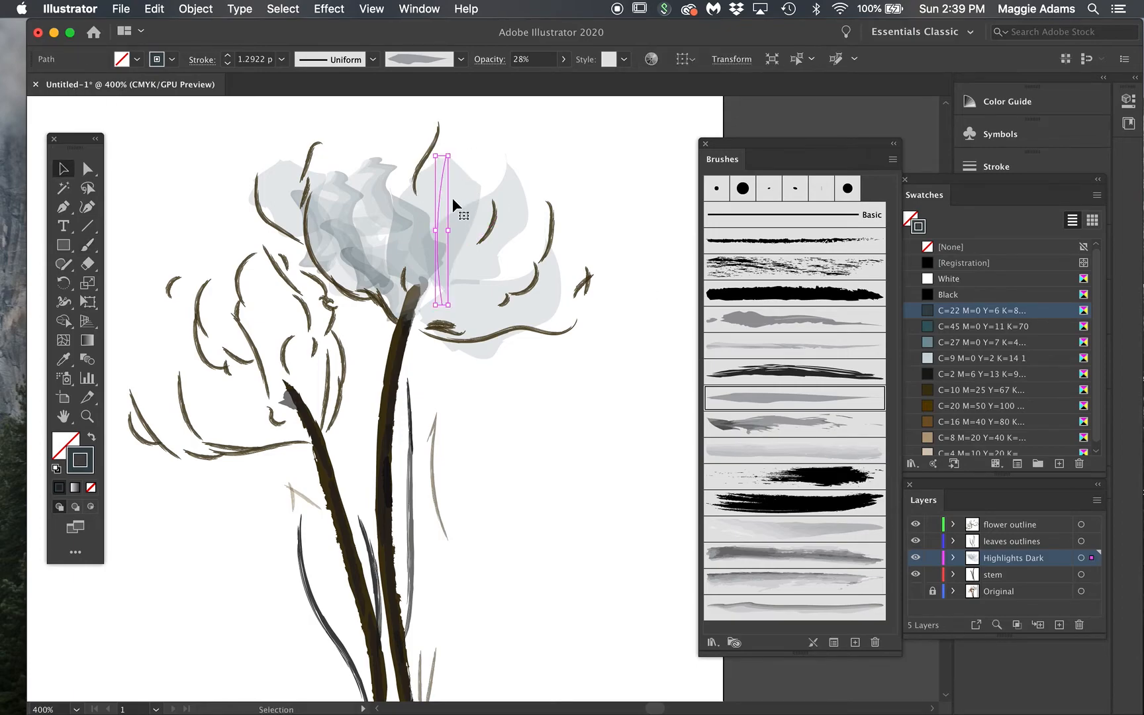
{"action": "left_click", "coordinate": [327, 255]}
{"action": "left_click", "coordinate": [319, 247]}
{"action": "left_click_drag", "start_coordinate": [340, 262], "coordinate": [352, 259]}
{"action": "mouse_move", "coordinate": [315, 192]}
{"action": "left_mouse_down"}
{"action": "mouse_move", "coordinate": [319, 178]}
{"action": "mouse_move", "coordinate": [324, 187]}
{"action": "mouse_move", "coordinate": [302, 183]}
{"action": "left_mouse_up"}
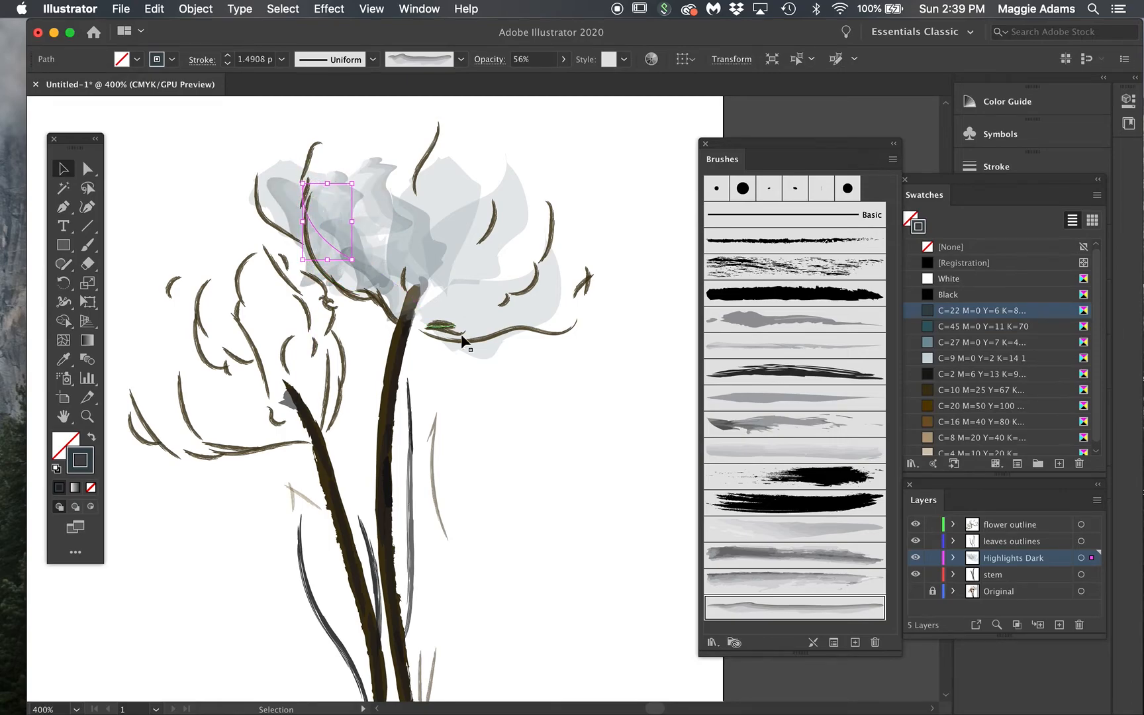
Step: Identify the flower outline layer by toggling its visibility, lock it, and leave the Highlights Dark layer unlocked
{"action": "left_click", "coordinate": [931, 558]}
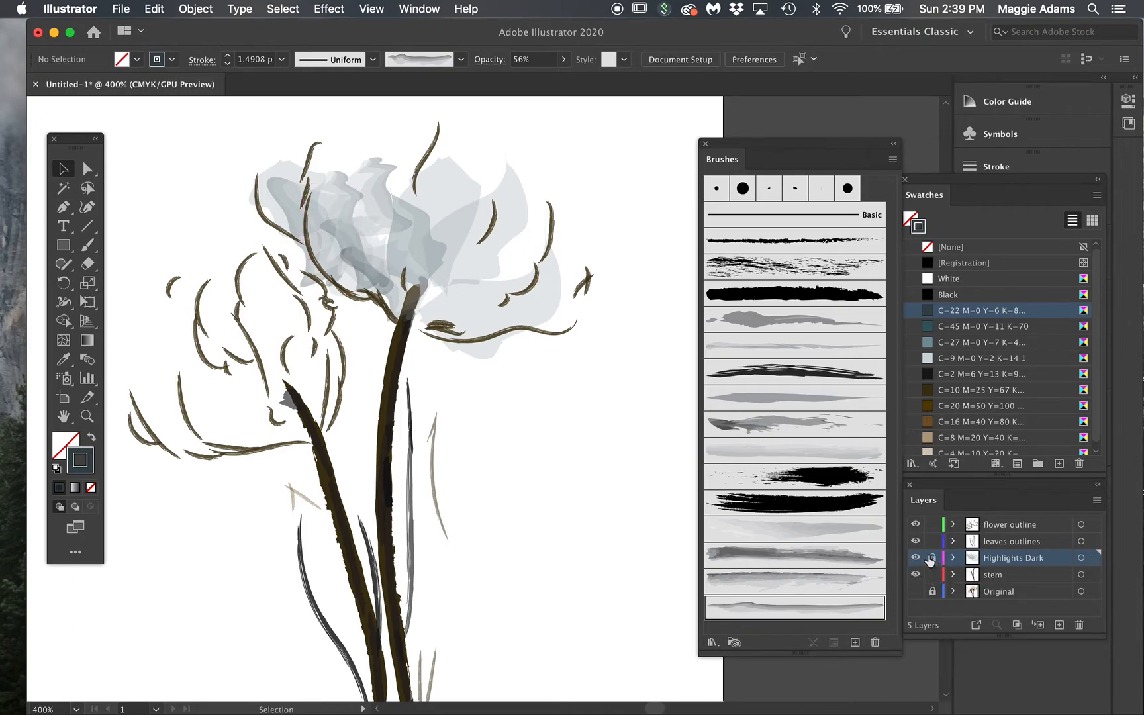
{"action": "left_click", "coordinate": [307, 241]}
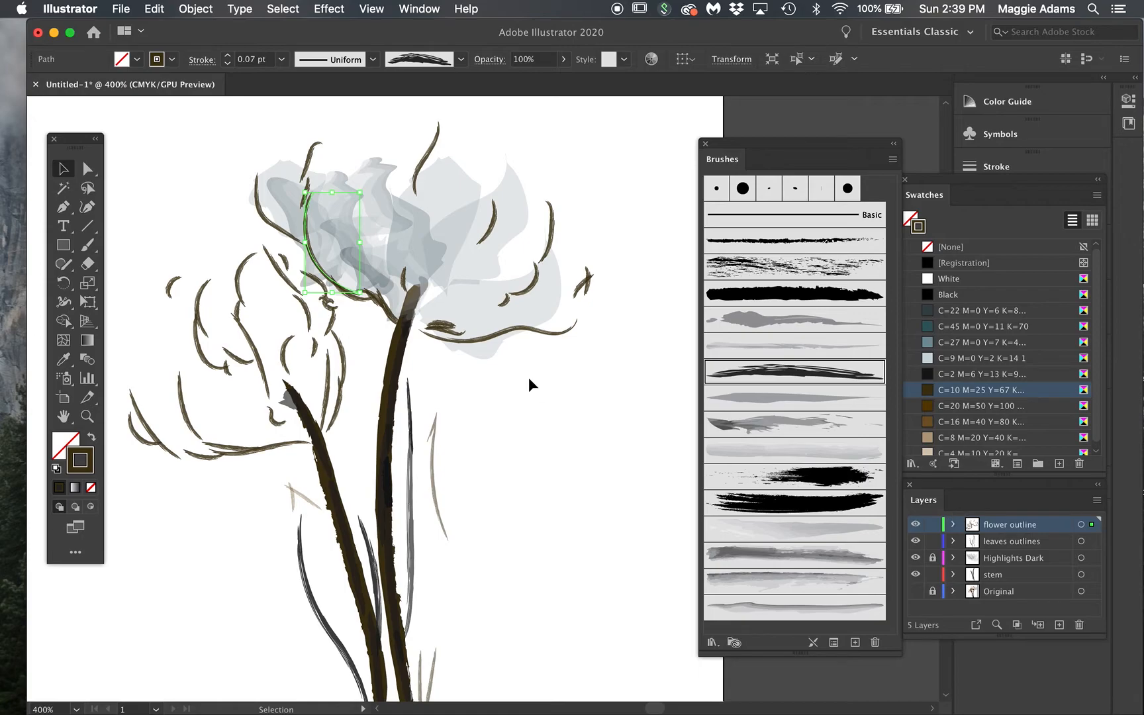
{"action": "left_click", "coordinate": [915, 524]}
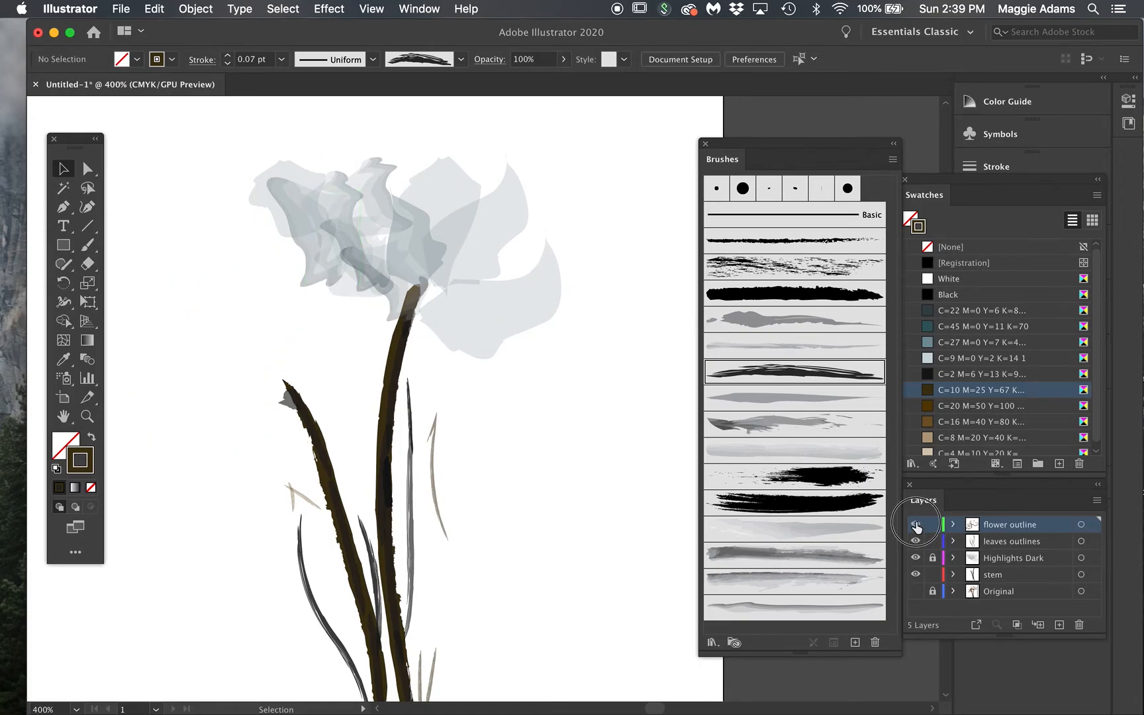
{"action": "left_click", "coordinate": [916, 525]}
{"action": "left_click", "coordinate": [933, 524]}
{"action": "left_click", "coordinate": [933, 558]}
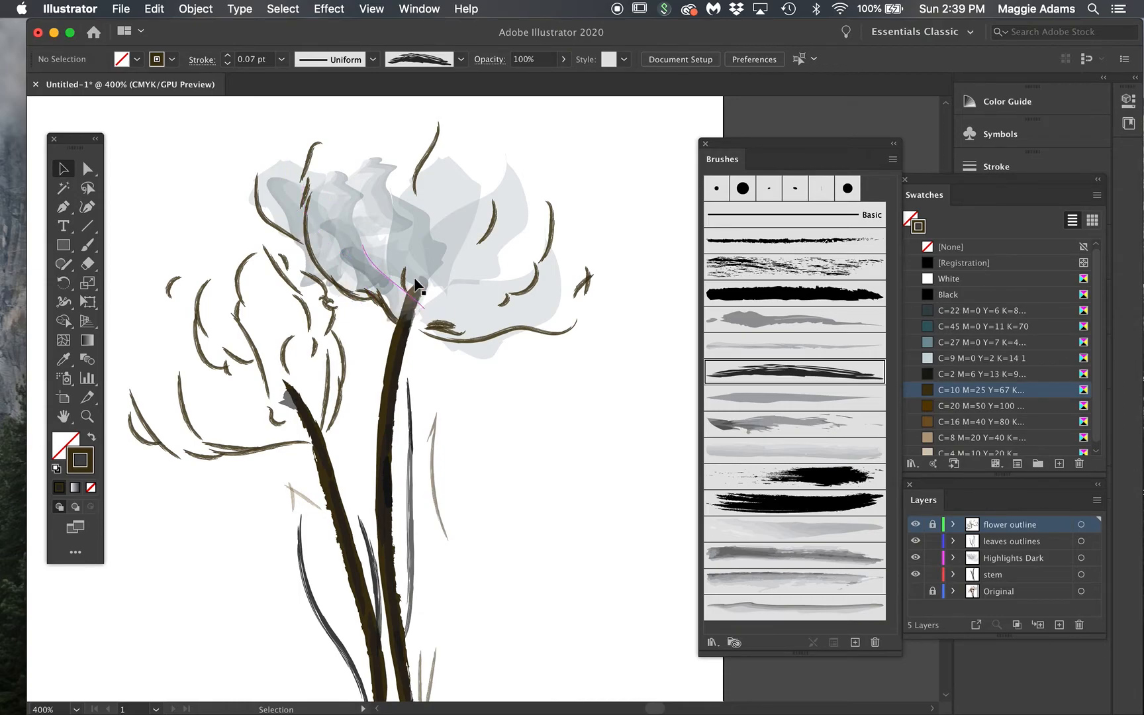
Step: Extend the lower end of the shorter flower's stem just past the artboard's bottom edge, working at 300% zoom
{"action": "left_click", "coordinate": [312, 257]}
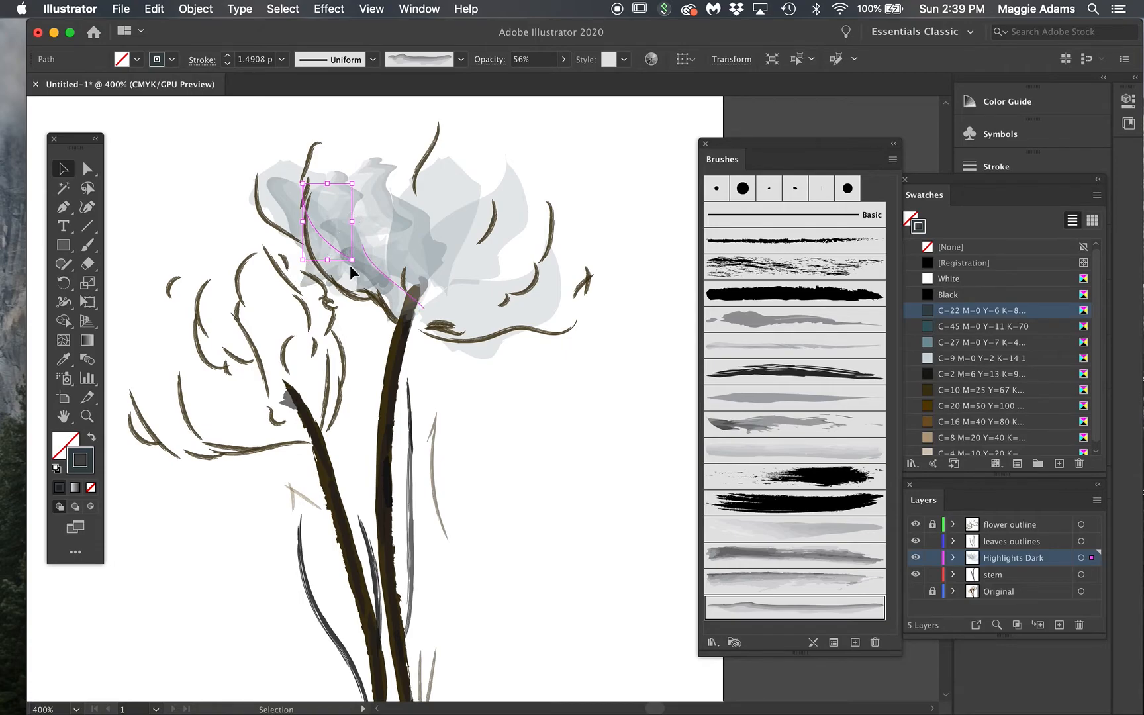
{"action": "scroll", "coordinate": [457, 400], "scroll_direction": "down", "scroll_amount": 1}
{"action": "scroll", "coordinate": [457, 406], "scroll_direction": "up", "scroll_amount": 3}
{"action": "scroll", "coordinate": [457, 405], "scroll_direction": "left", "scroll_amount": 3}
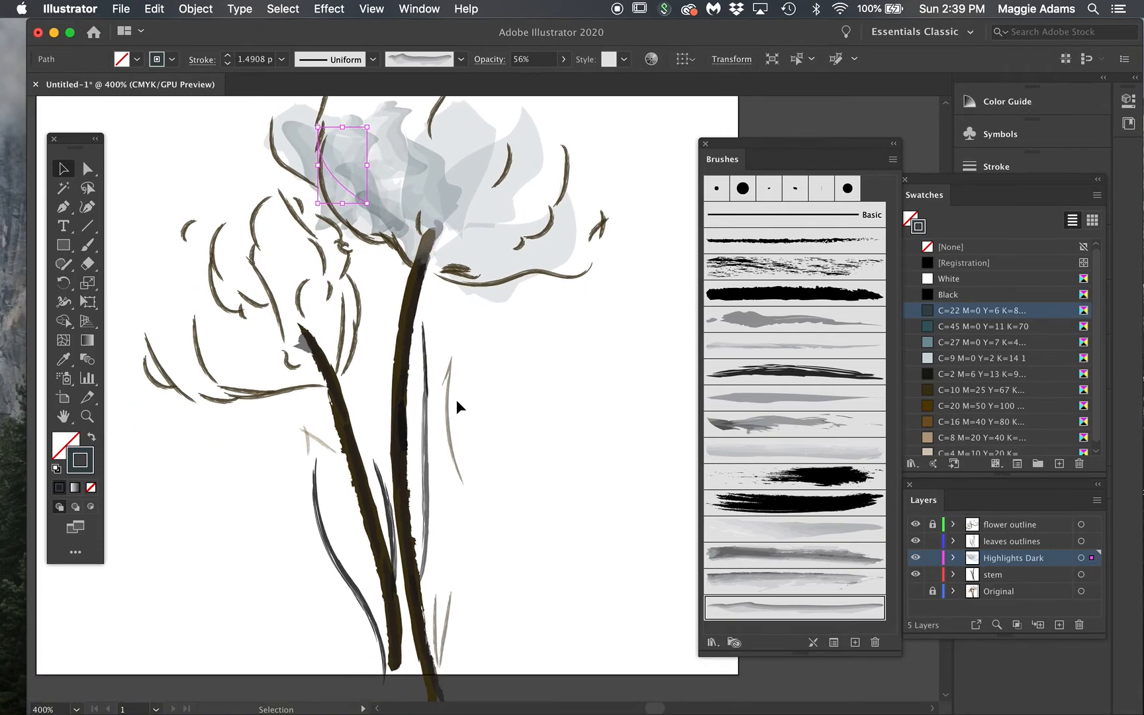
{"action": "scroll", "coordinate": [458, 405], "scroll_direction": "down", "scroll_amount": 3}
{"action": "scroll", "coordinate": [458, 404], "scroll_direction": "left", "scroll_amount": 2}
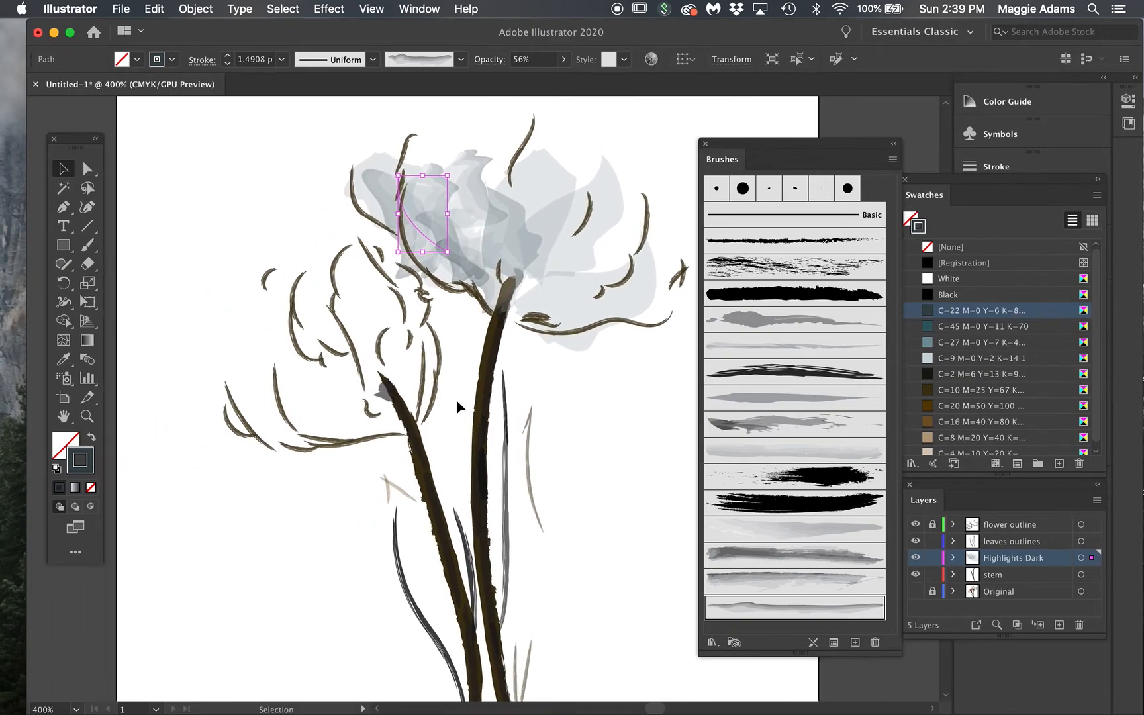
{"action": "left_click", "coordinate": [86, 416]}
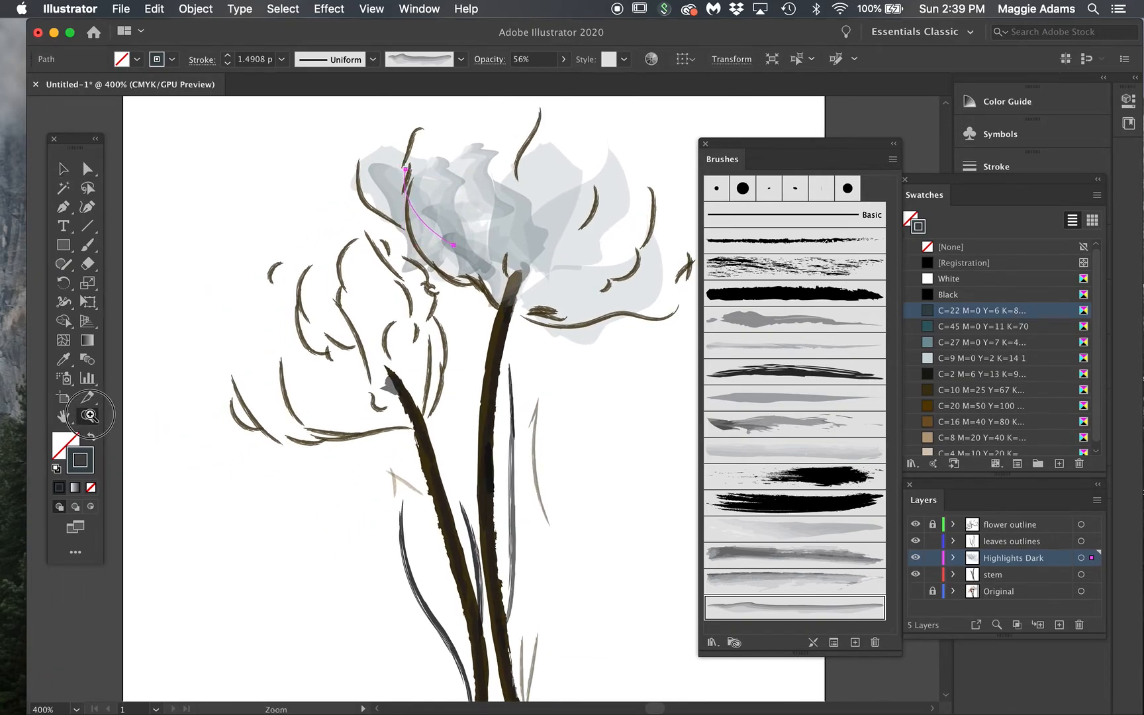
{"action": "left_click", "coordinate": [438, 417], "text": "alt"}
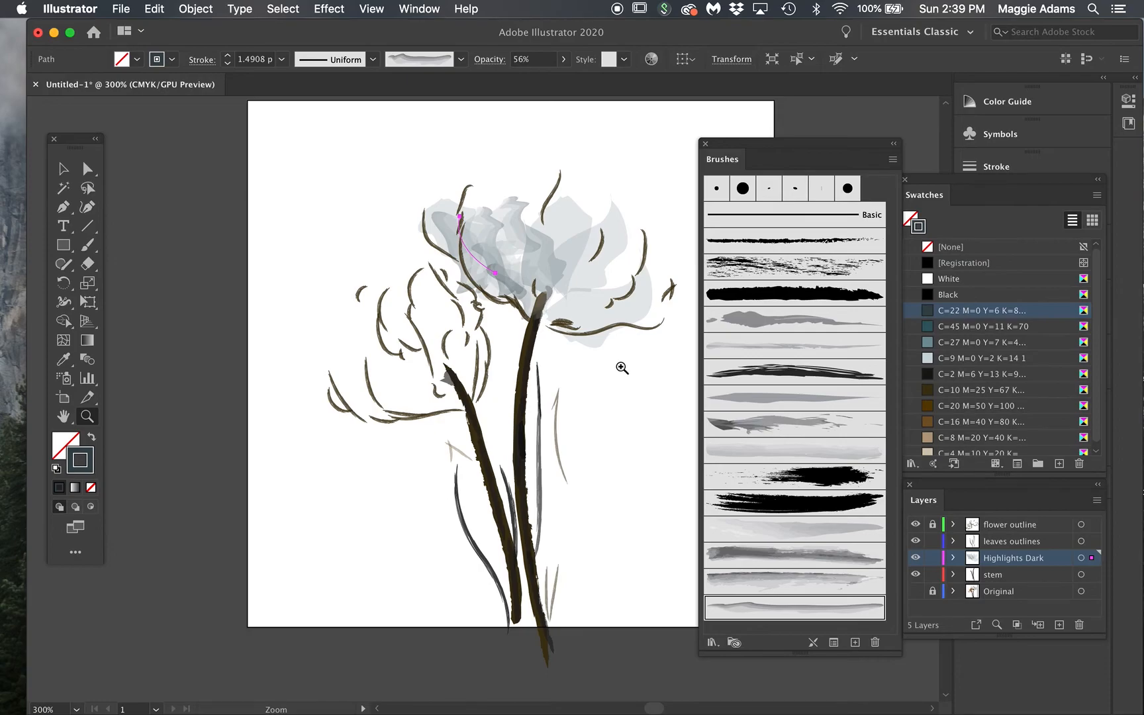
{"action": "scroll", "coordinate": [622, 369], "scroll_direction": "up", "scroll_amount": 2}
{"action": "scroll", "coordinate": [622, 368], "scroll_direction": "right", "scroll_amount": 3}
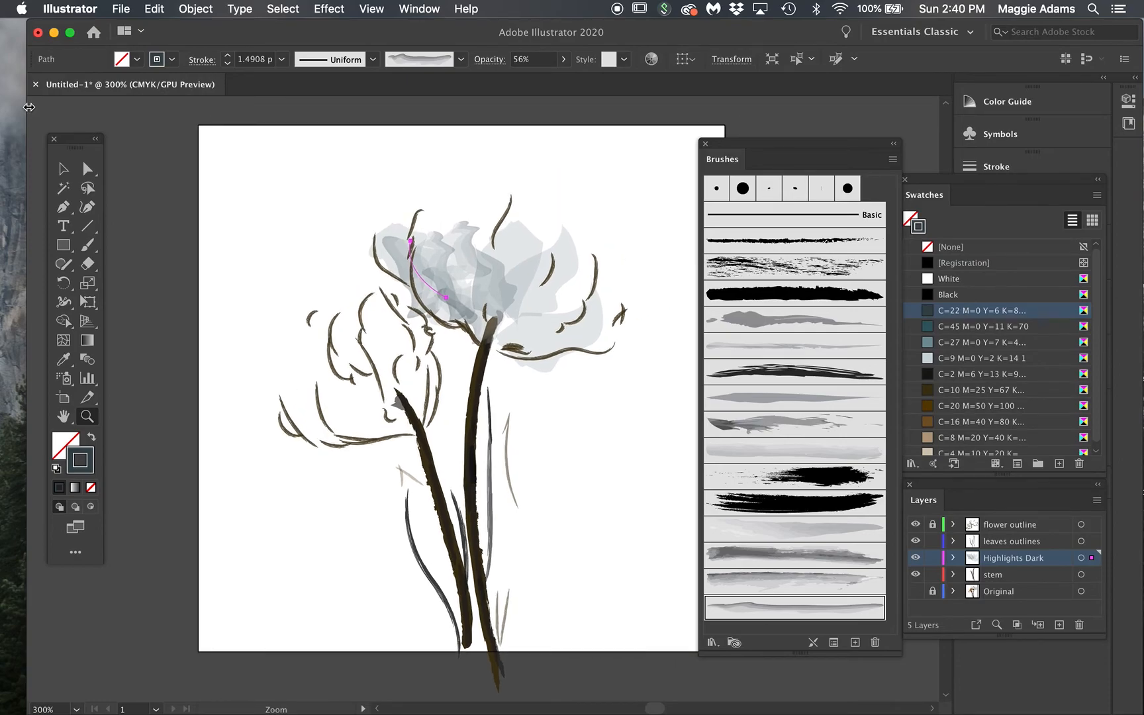
{"action": "left_click", "coordinate": [87, 169]}
{"action": "left_click", "coordinate": [488, 657]}
{"action": "left_click", "coordinate": [468, 647]}
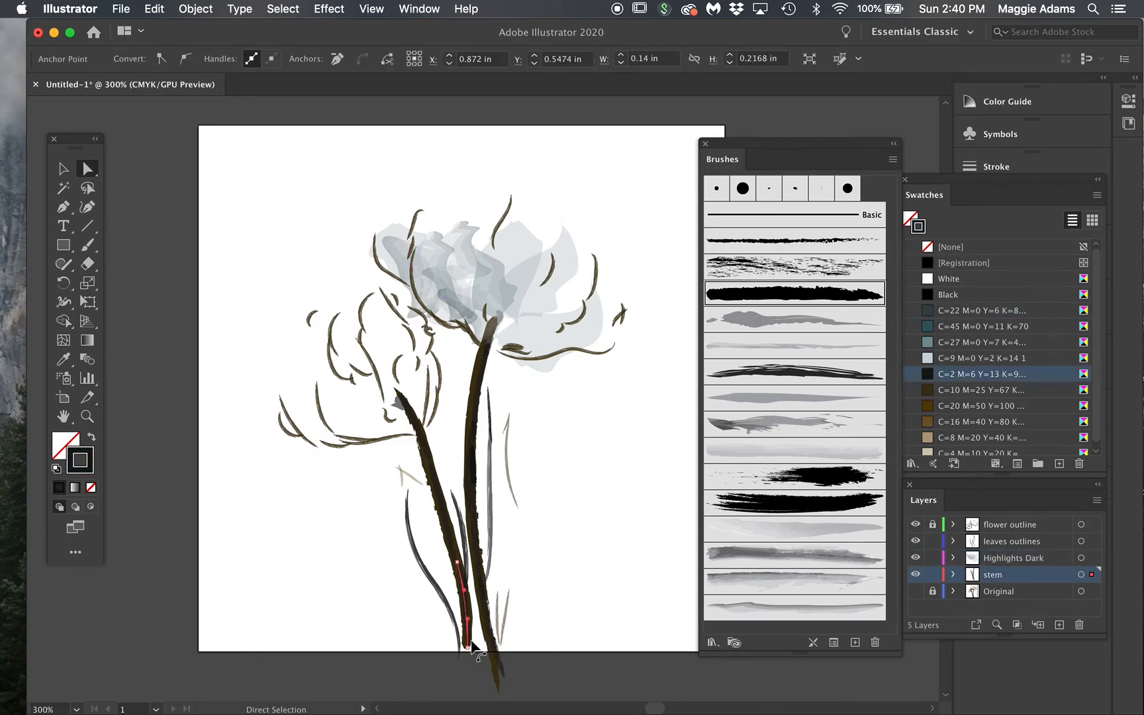
{"action": "left_click", "coordinate": [467, 659]}
{"action": "left_click", "coordinate": [568, 672]}
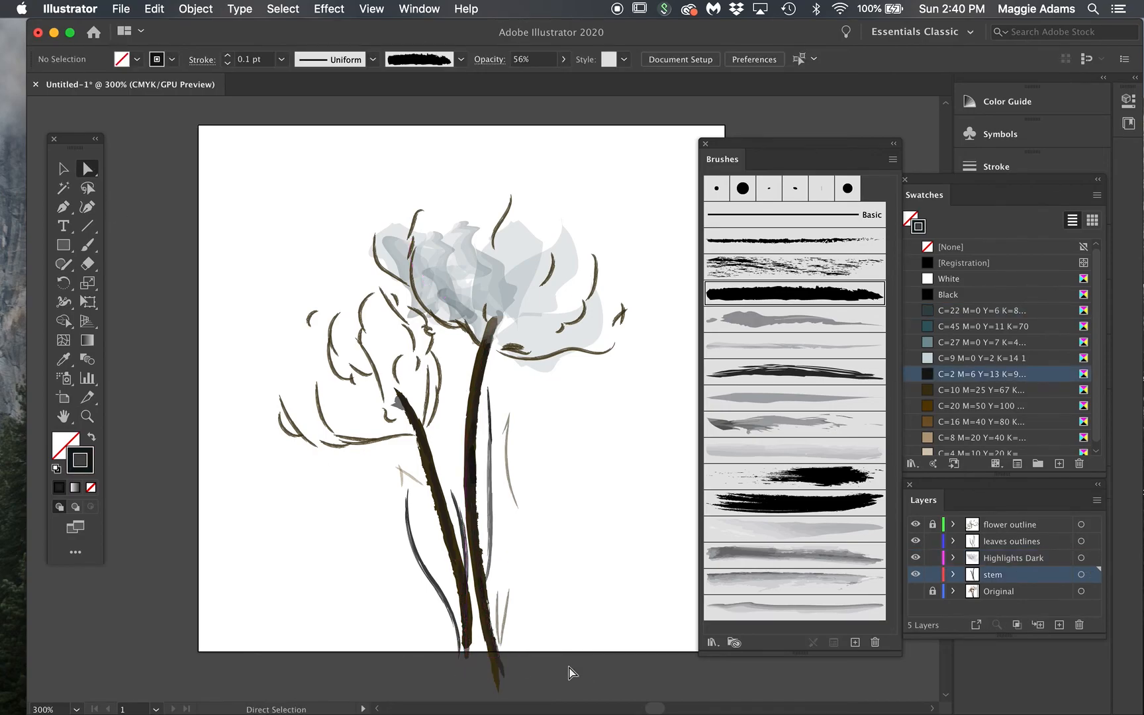
Step: Add a layer directly above Original and set the Paintbrush to a soft wash brush, 3 pt, in swatch C=9 M=0 Y=2 K=14
{"action": "left_click", "coordinate": [1017, 592]}
{"action": "left_click", "coordinate": [1060, 624]}
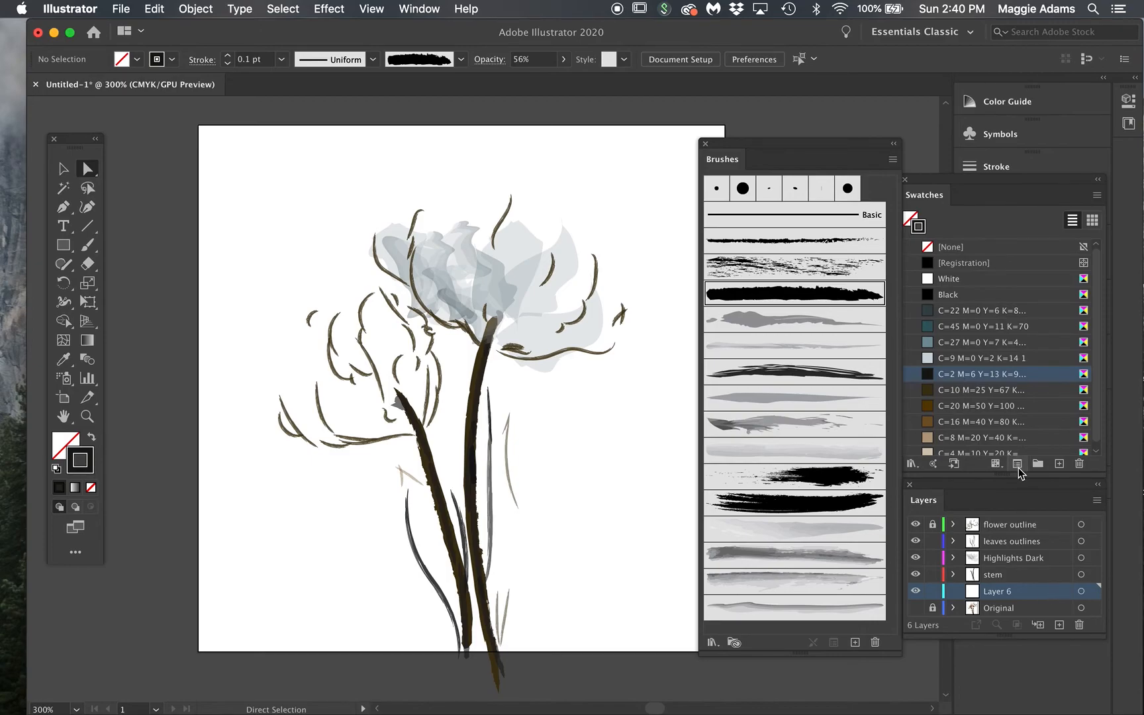
{"action": "left_click", "coordinate": [929, 359]}
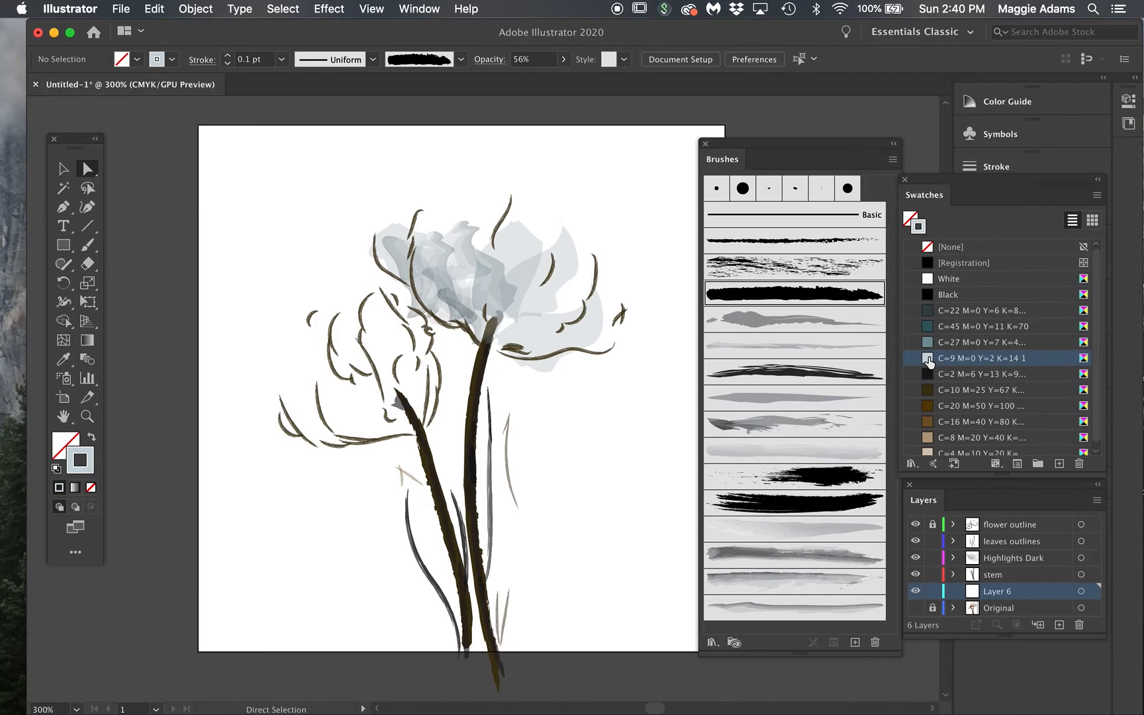
{"action": "left_click", "coordinate": [87, 245]}
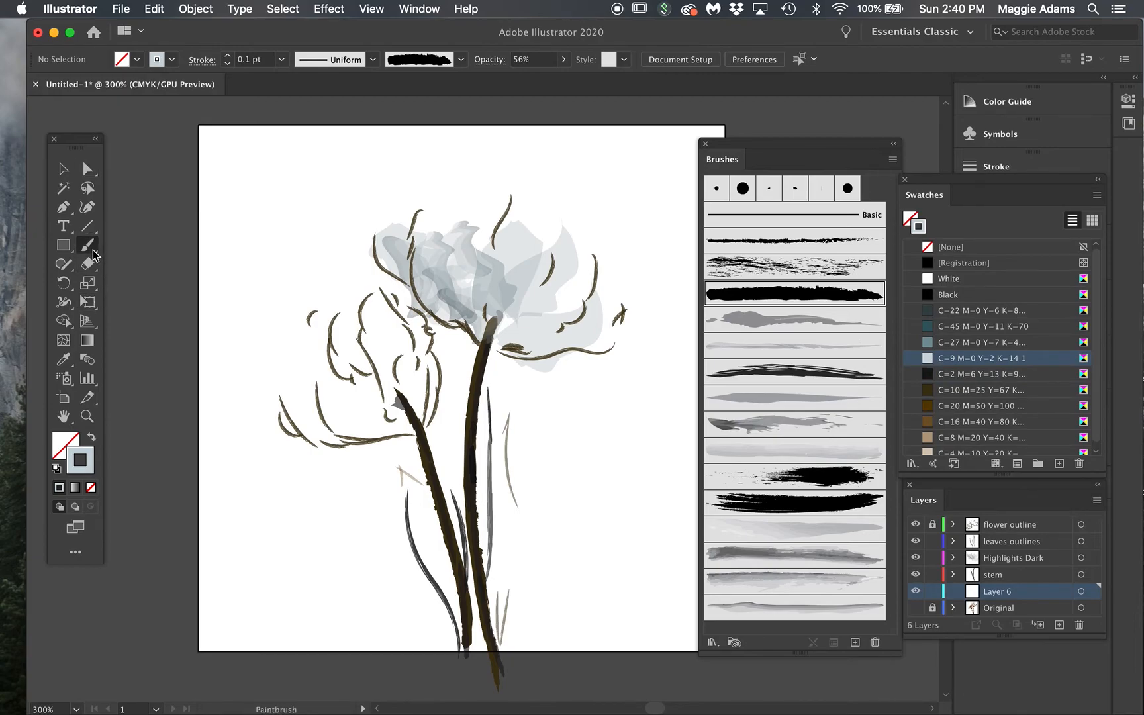
{"action": "left_click", "coordinate": [785, 535]}
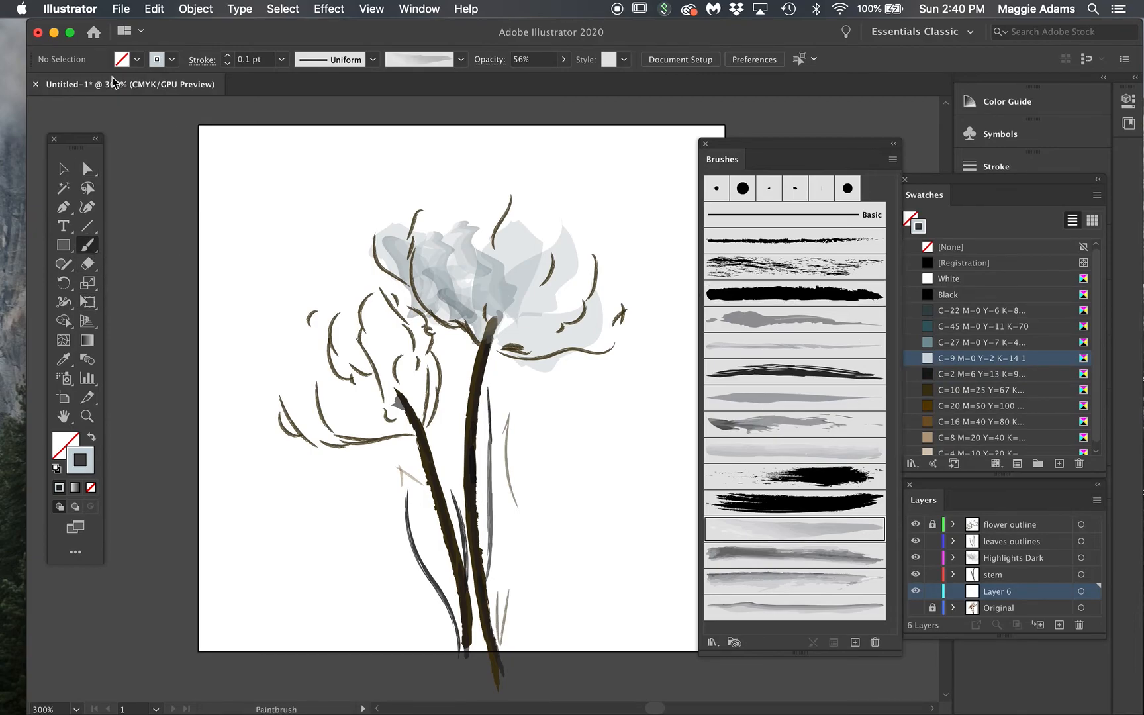
{"action": "left_click", "coordinate": [227, 55]}
{"action": "left_click", "coordinate": [227, 56]}
{"action": "left_click", "coordinate": [227, 55]}
Step: Paint three broad background washes across the artboard's top, middle and lower left, and choose the C=27 M=0 Y=7 stroke swatch
{"action": "mouse_move", "coordinate": [194, 237]}
{"action": "left_mouse_down"}
{"action": "mouse_move", "coordinate": [486, 205]}
{"action": "mouse_move", "coordinate": [692, 249]}
{"action": "left_mouse_up"}
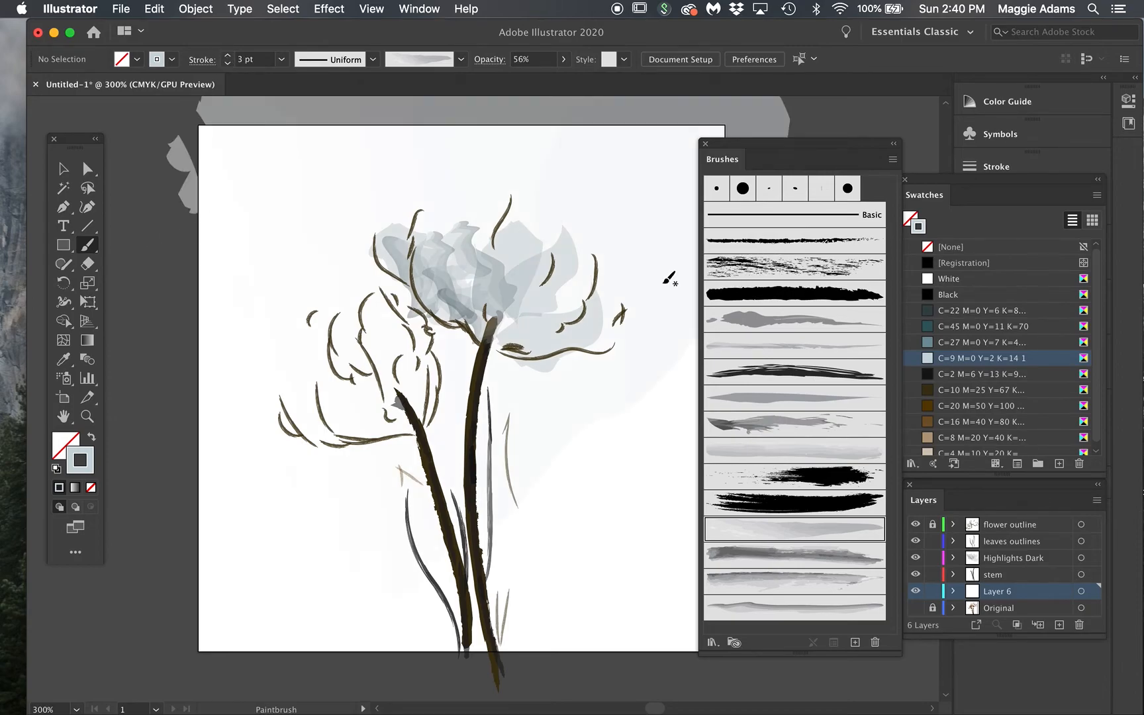
{"action": "left_click_drag", "start_coordinate": [214, 340], "coordinate": [725, 371]}
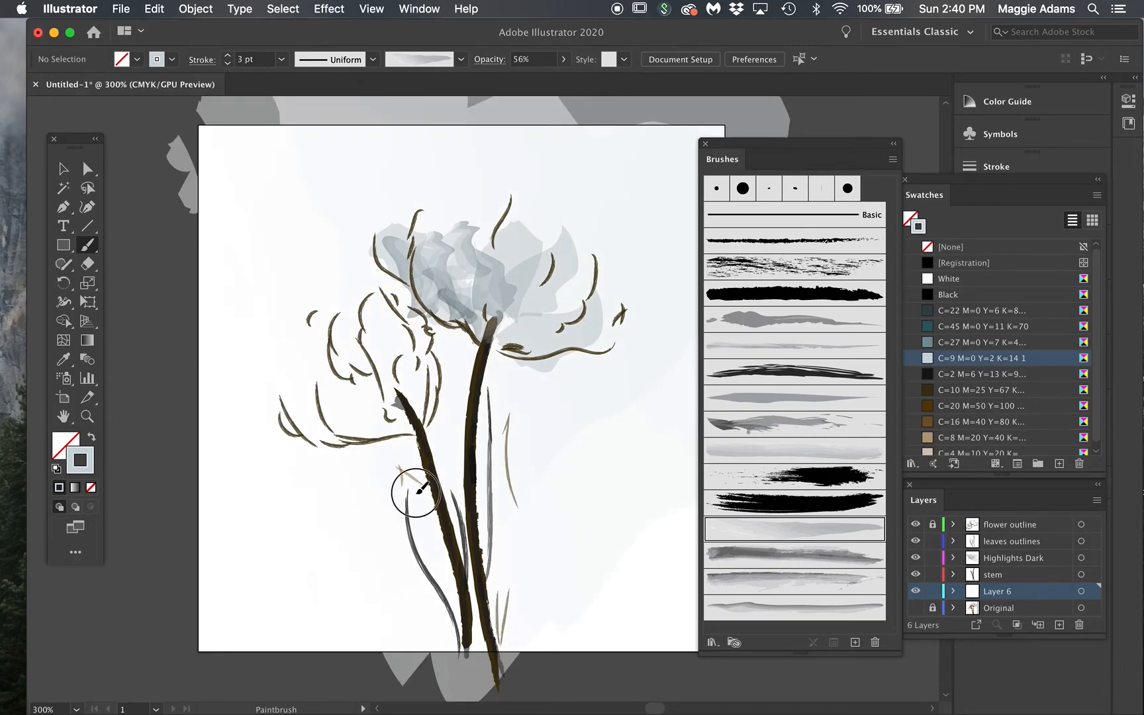
{"action": "left_click_drag", "start_coordinate": [420, 491], "coordinate": [111, 471]}
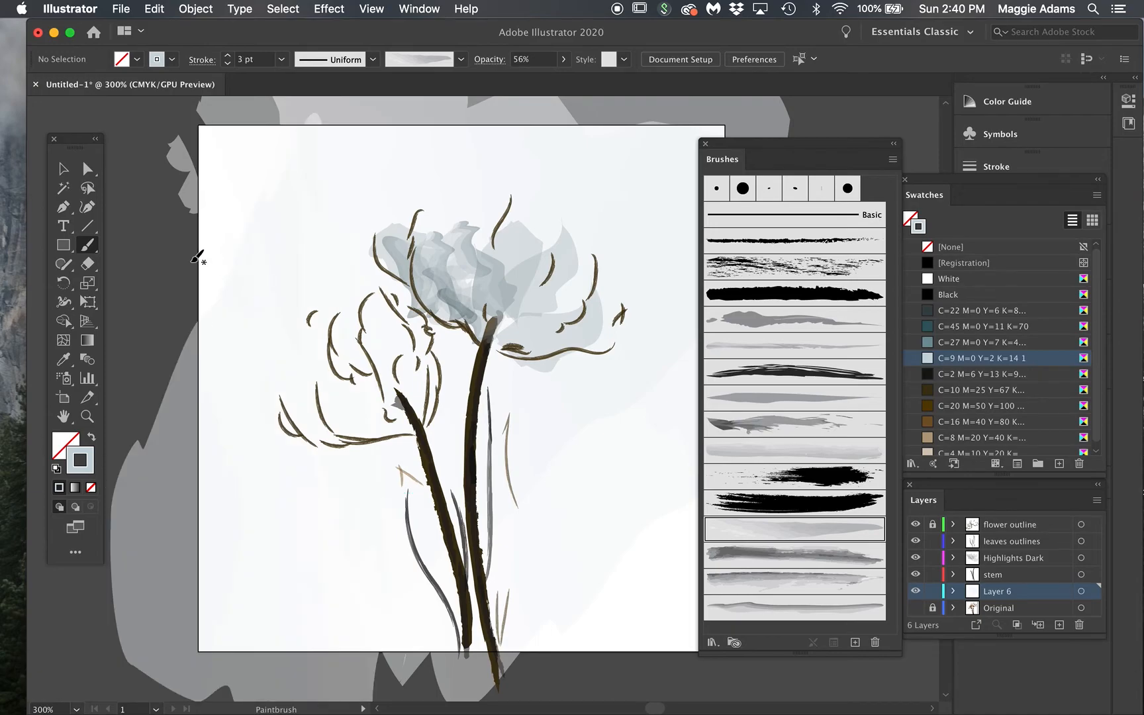
{"action": "left_click", "coordinate": [1016, 343]}
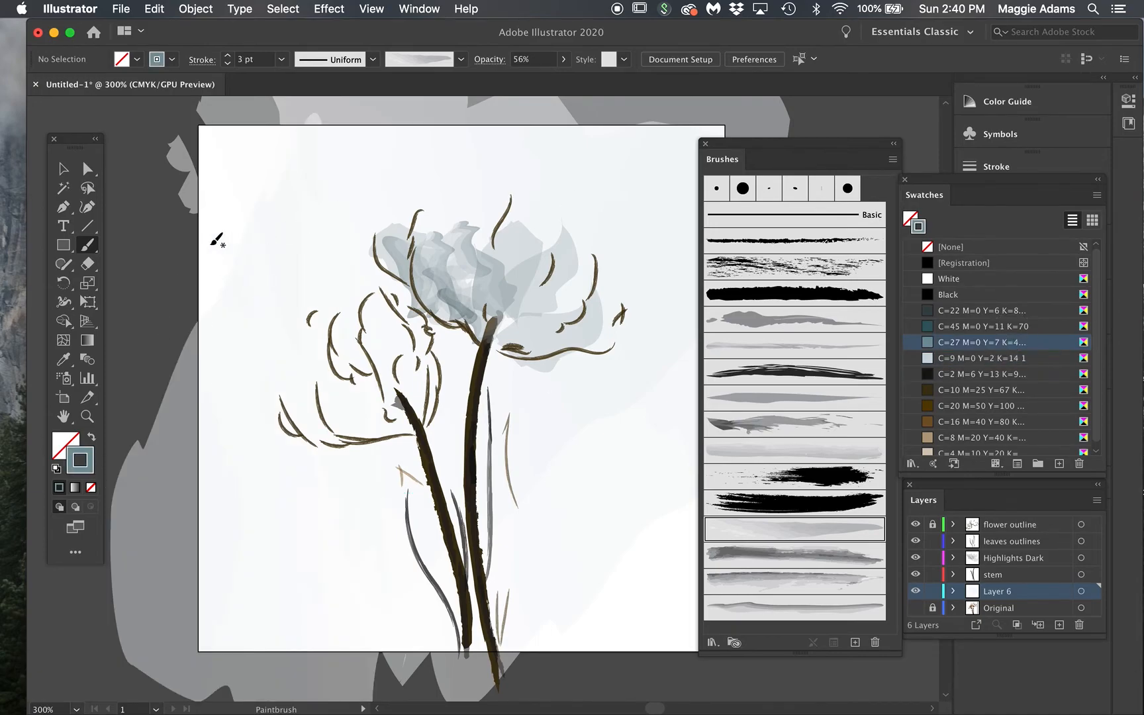
Step: Paint three darker C=27 M=0 Y=7 washes over the background: across the upper left, up the right side and along the left edge
{"action": "left_click_drag", "start_coordinate": [218, 240], "coordinate": [517, 265]}
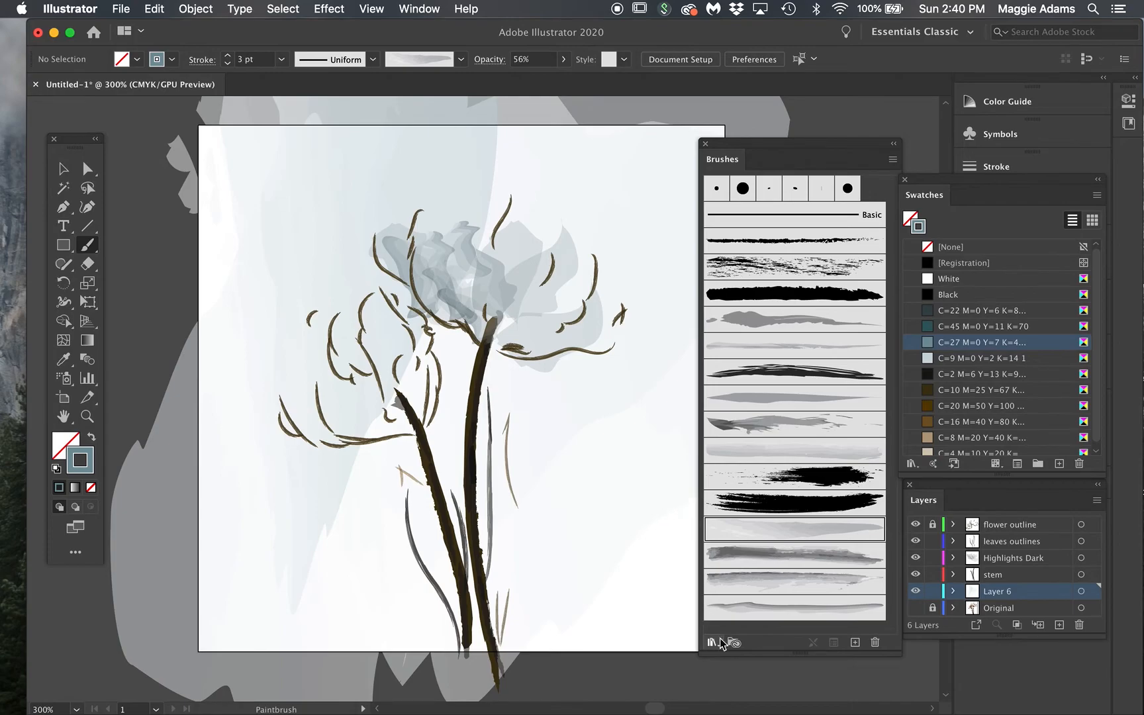
{"action": "left_click_drag", "start_coordinate": [652, 605], "coordinate": [684, 78]}
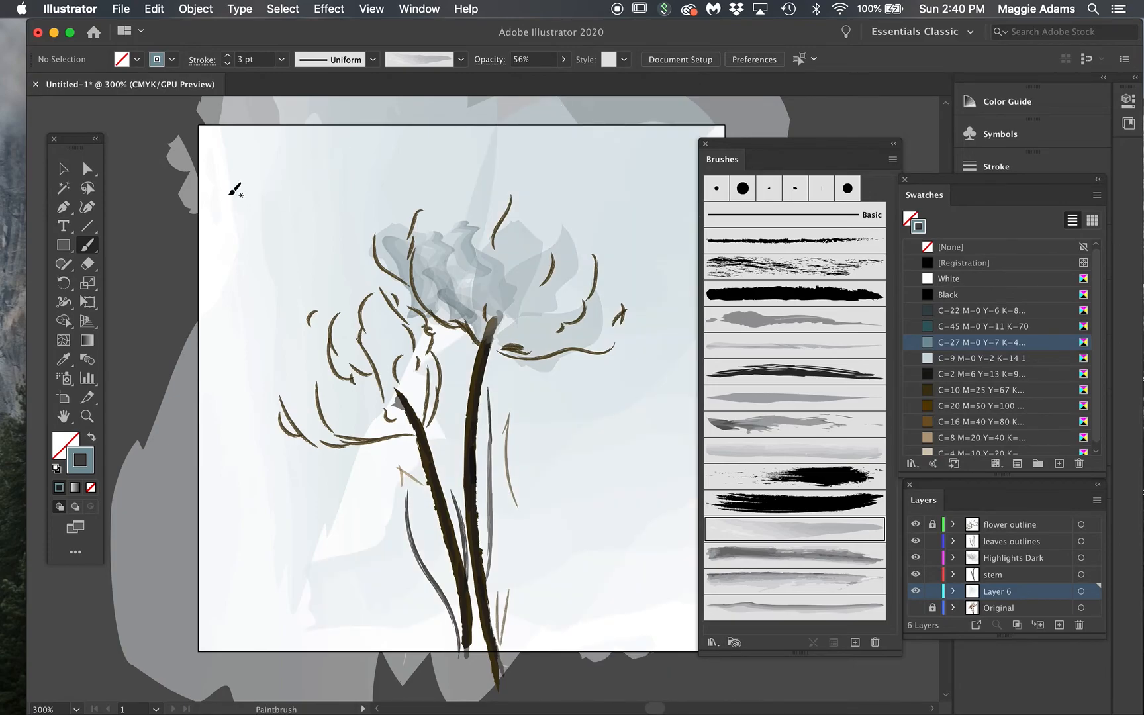
{"action": "left_click_drag", "start_coordinate": [148, 209], "coordinate": [249, 206]}
Step: Stretch the pale lower-left background wash horizontally until it extends just past the artboard's right edge
{"action": "left_click", "coordinate": [63, 170]}
{"action": "scroll", "coordinate": [259, 301], "scroll_direction": "right", "scroll_amount": 5}
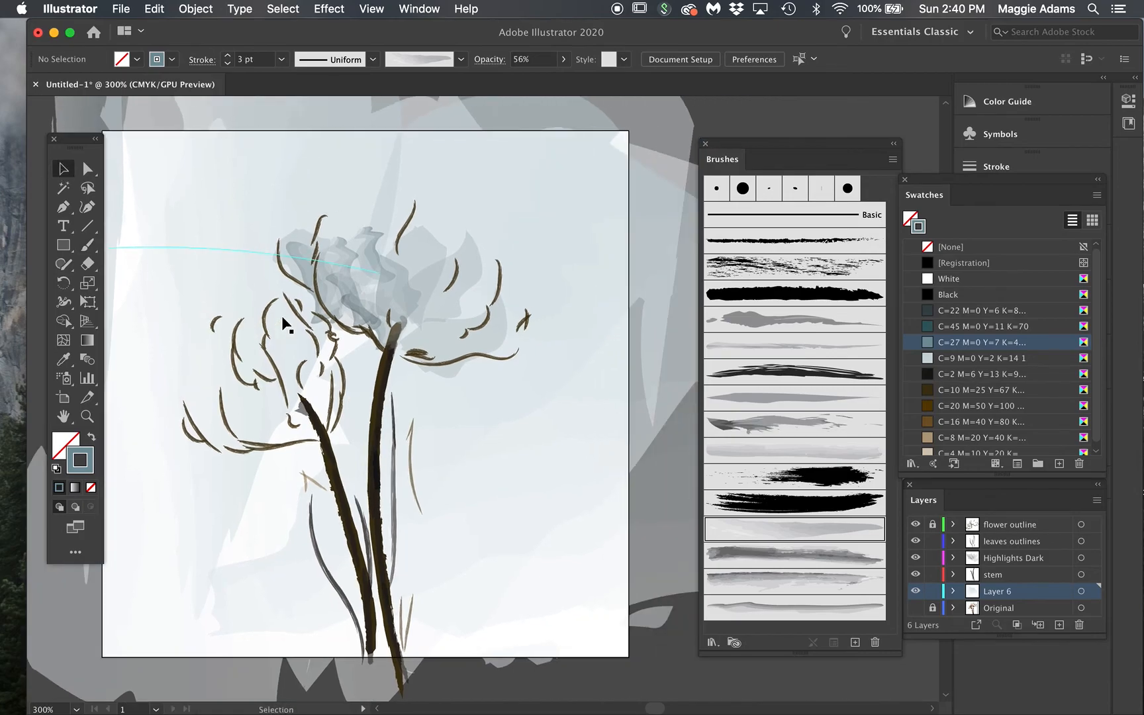
{"action": "left_click", "coordinate": [228, 484]}
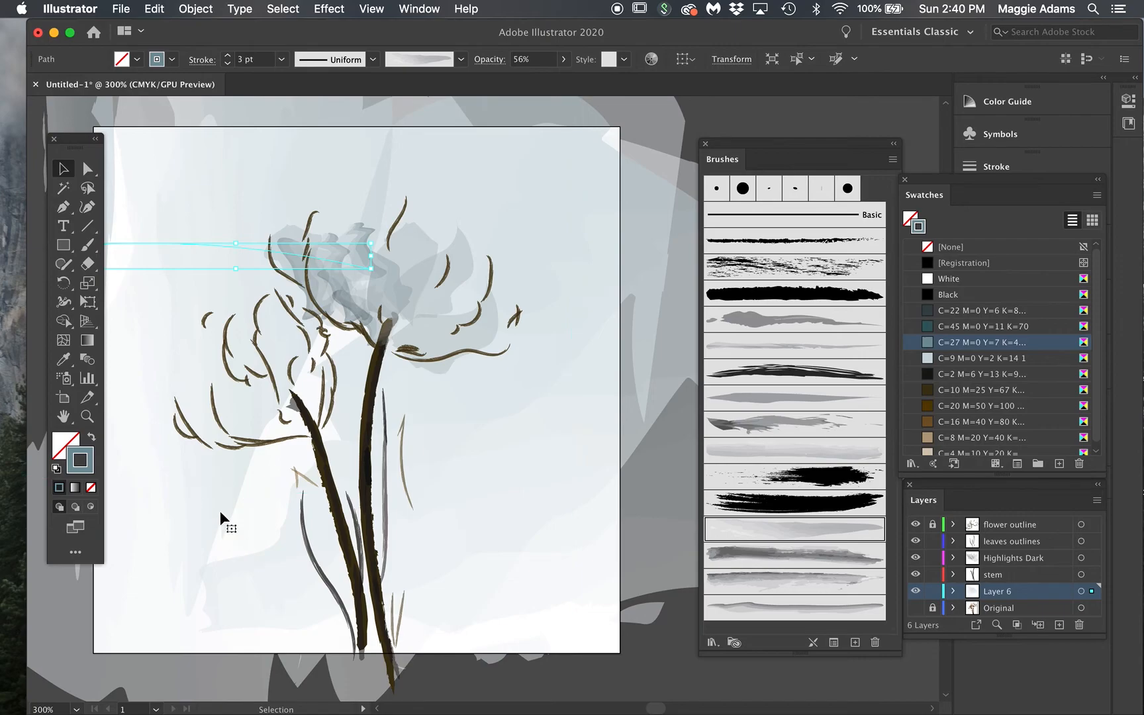
{"action": "left_click", "coordinate": [255, 498]}
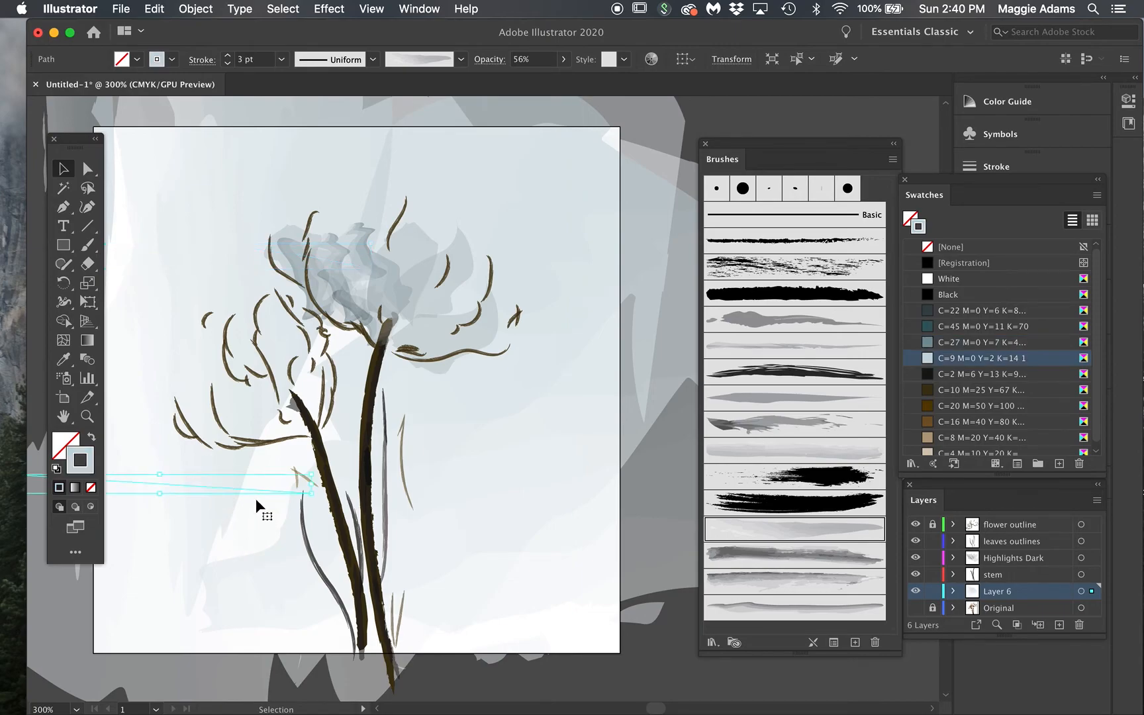
{"action": "left_click_drag", "start_coordinate": [311, 484], "coordinate": [635, 479]}
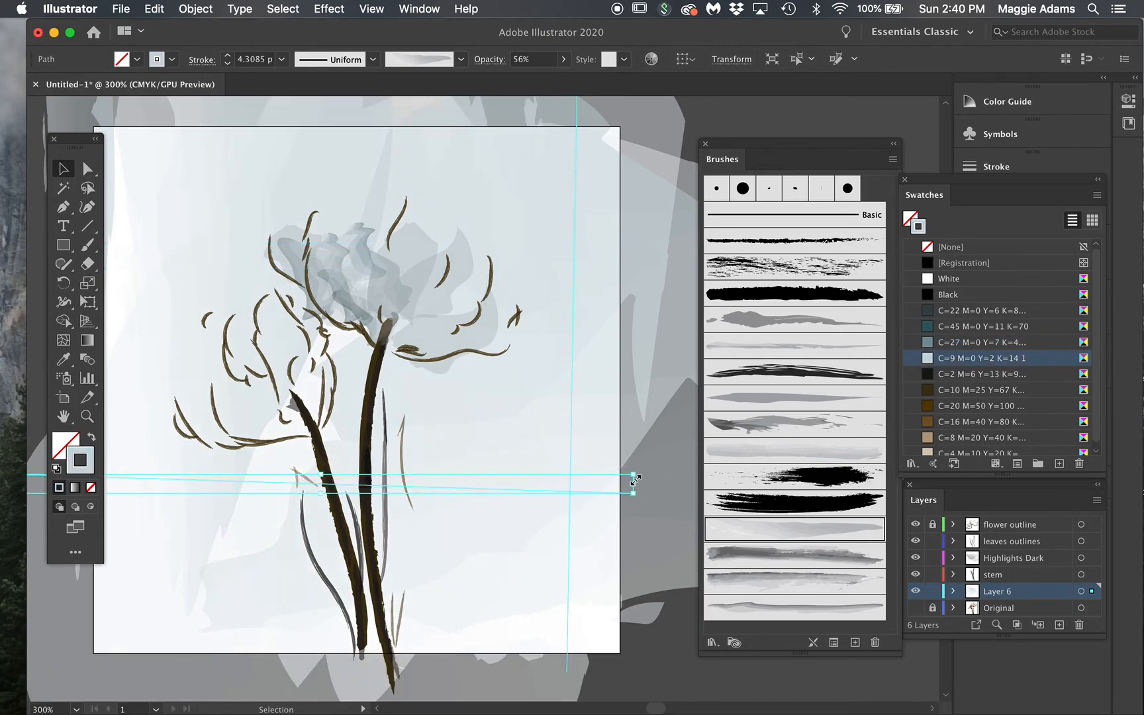
Step: Delete the darker C=27 M=0 Y=7 washes from the left part of the background
{"action": "left_click", "coordinate": [254, 576]}
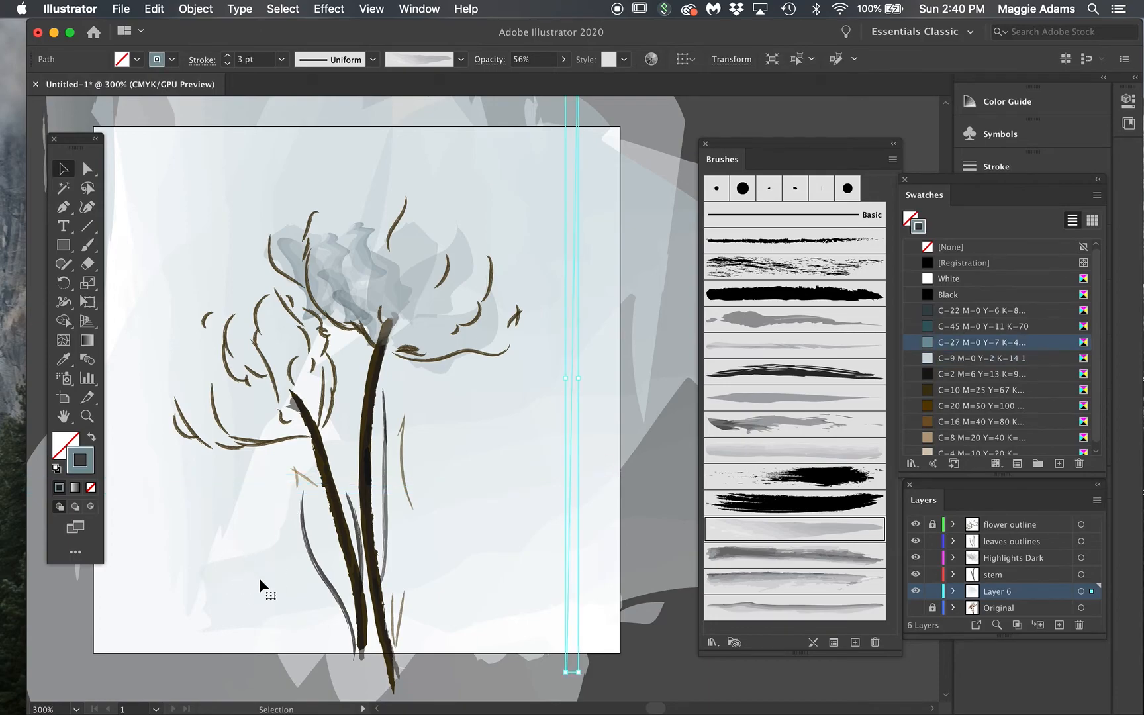
{"action": "scroll", "coordinate": [260, 578], "scroll_direction": "up", "scroll_amount": 2}
{"action": "scroll", "coordinate": [260, 578], "scroll_direction": "left", "scroll_amount": 3}
{"action": "scroll", "coordinate": [259, 578], "scroll_direction": "right", "scroll_amount": 2}
{"action": "scroll", "coordinate": [259, 578], "scroll_direction": "down", "scroll_amount": 1}
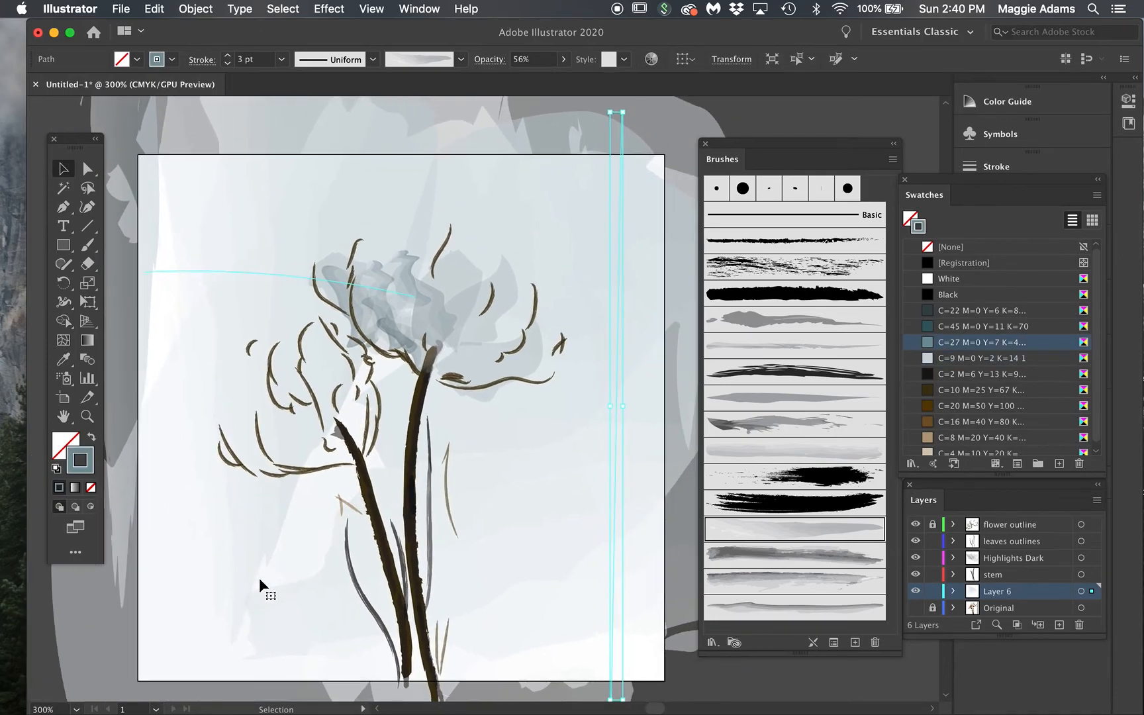
{"action": "scroll", "coordinate": [259, 578], "scroll_direction": "up", "scroll_amount": 3}
{"action": "scroll", "coordinate": [260, 578], "scroll_direction": "left", "scroll_amount": 2}
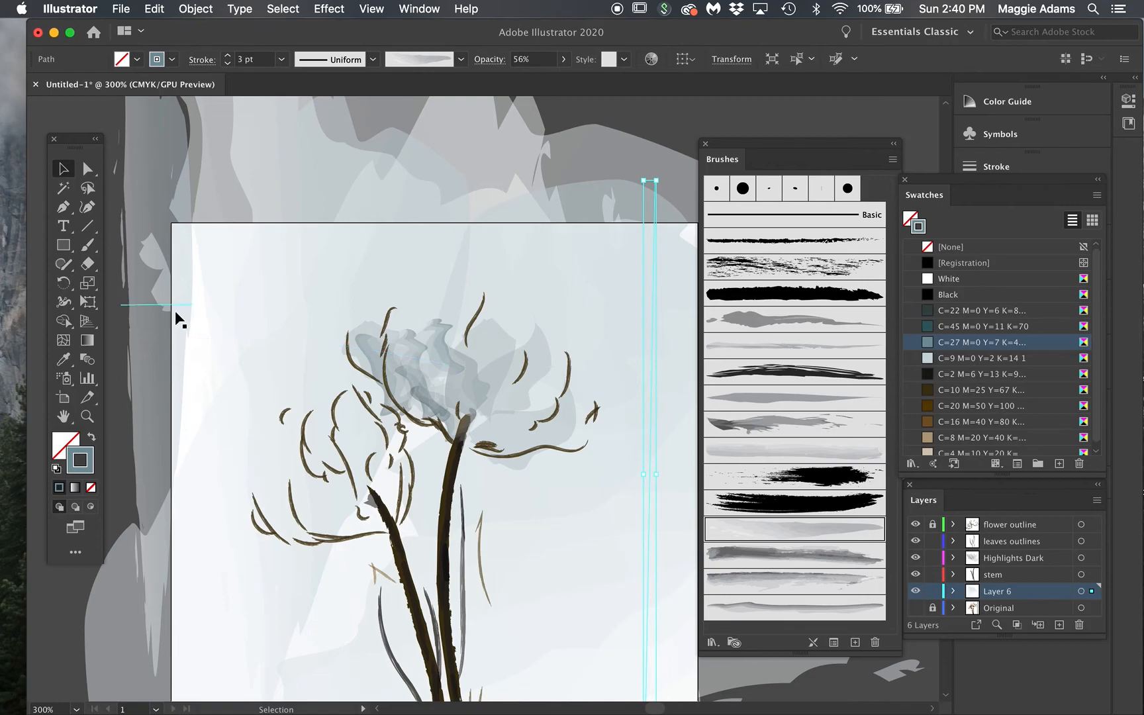
{"action": "left_click", "coordinate": [164, 209]}
{"action": "left_click", "coordinate": [260, 263]}
{"action": "key", "text": "Delete"}
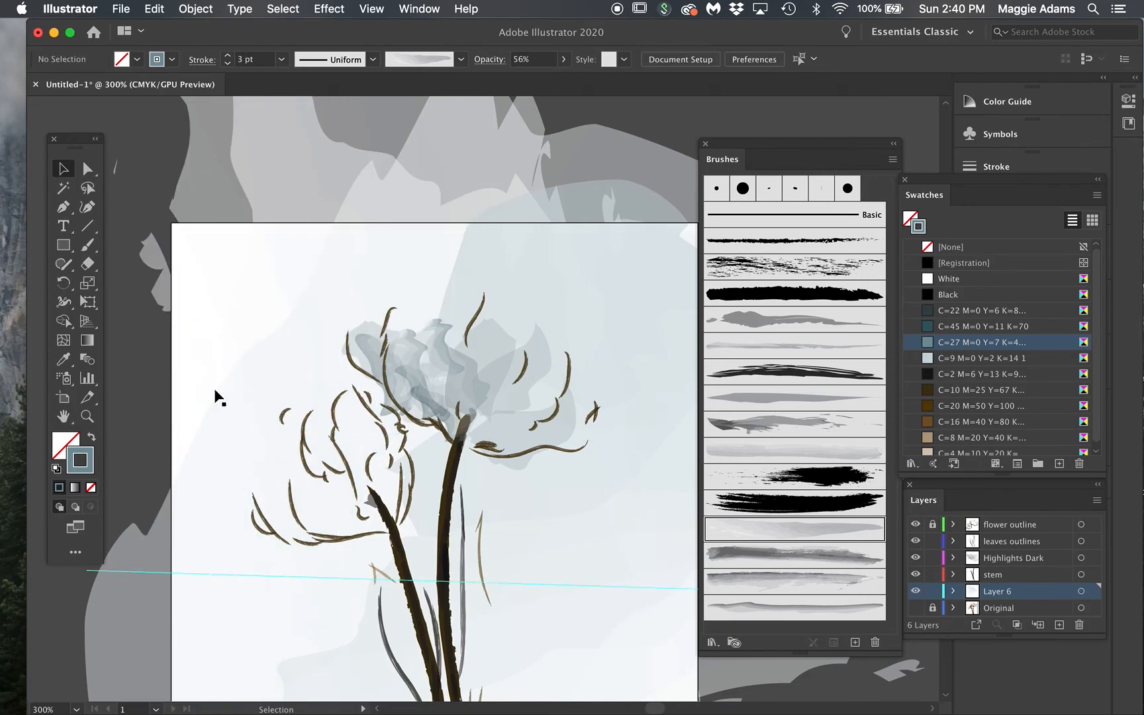
Step: Delete the remaining darker C=27 M=0 Y=7 wash running up the right side of the background
{"action": "scroll", "coordinate": [146, 176], "scroll_direction": "down", "scroll_amount": 5}
{"action": "scroll", "coordinate": [147, 176], "scroll_direction": "right", "scroll_amount": 1}
{"action": "scroll", "coordinate": [147, 180], "scroll_direction": "right", "scroll_amount": 2}
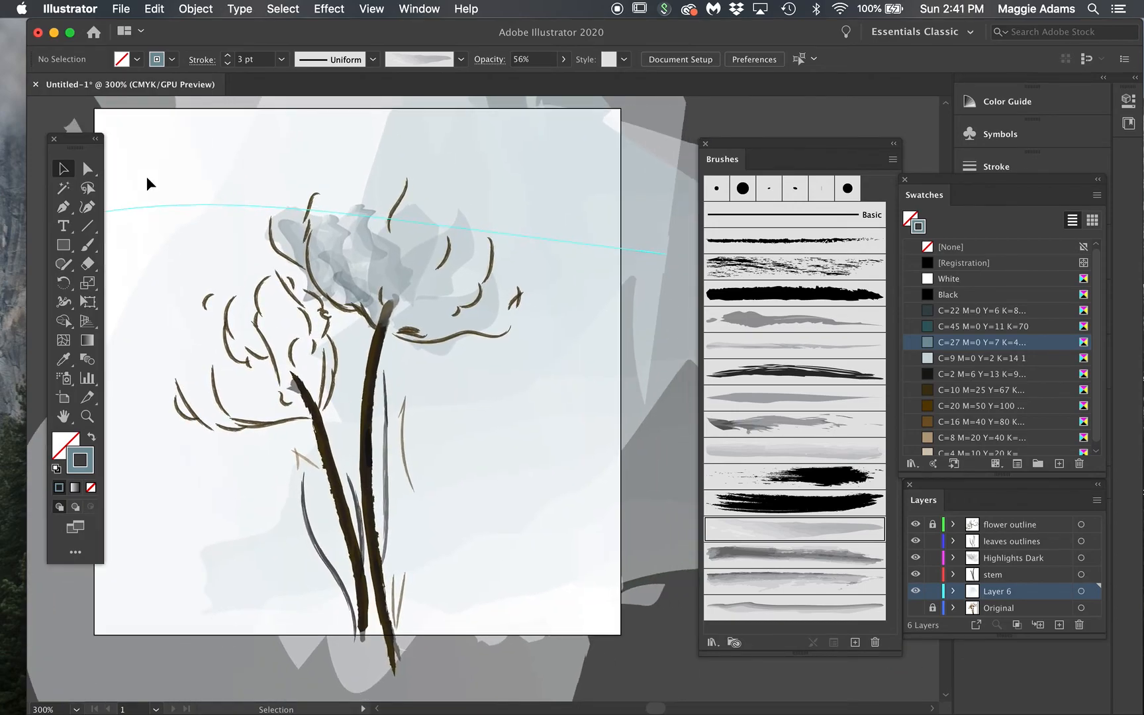
{"action": "left_click", "coordinate": [420, 164]}
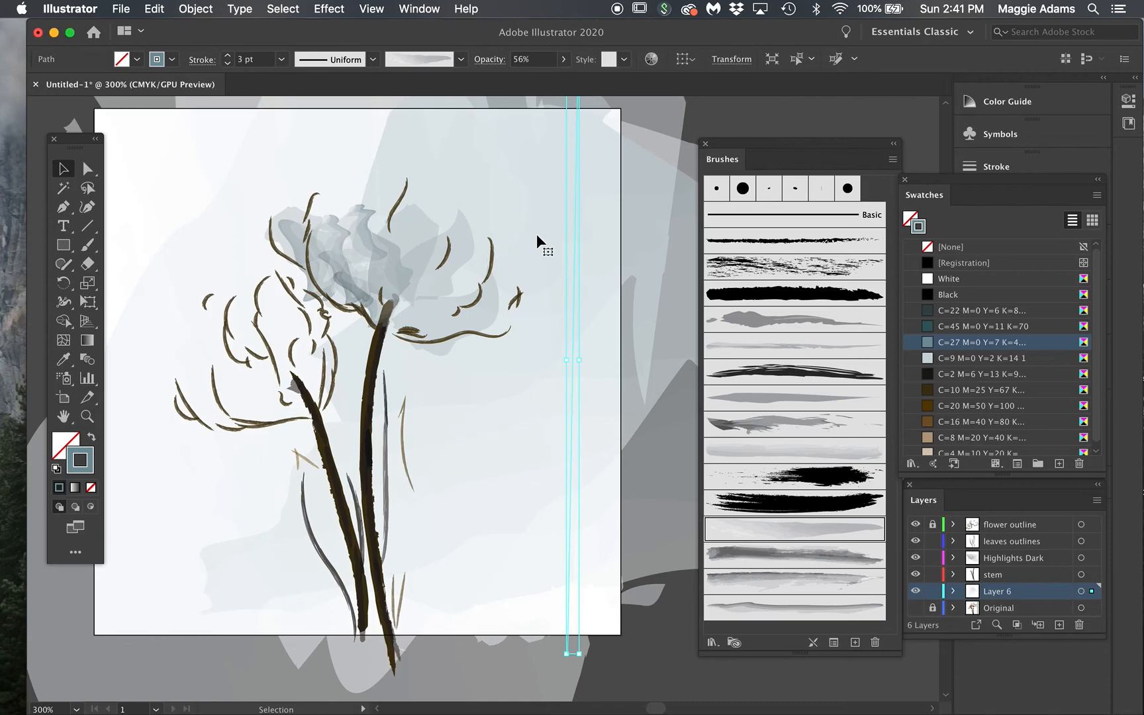
{"action": "key", "text": "Delete"}
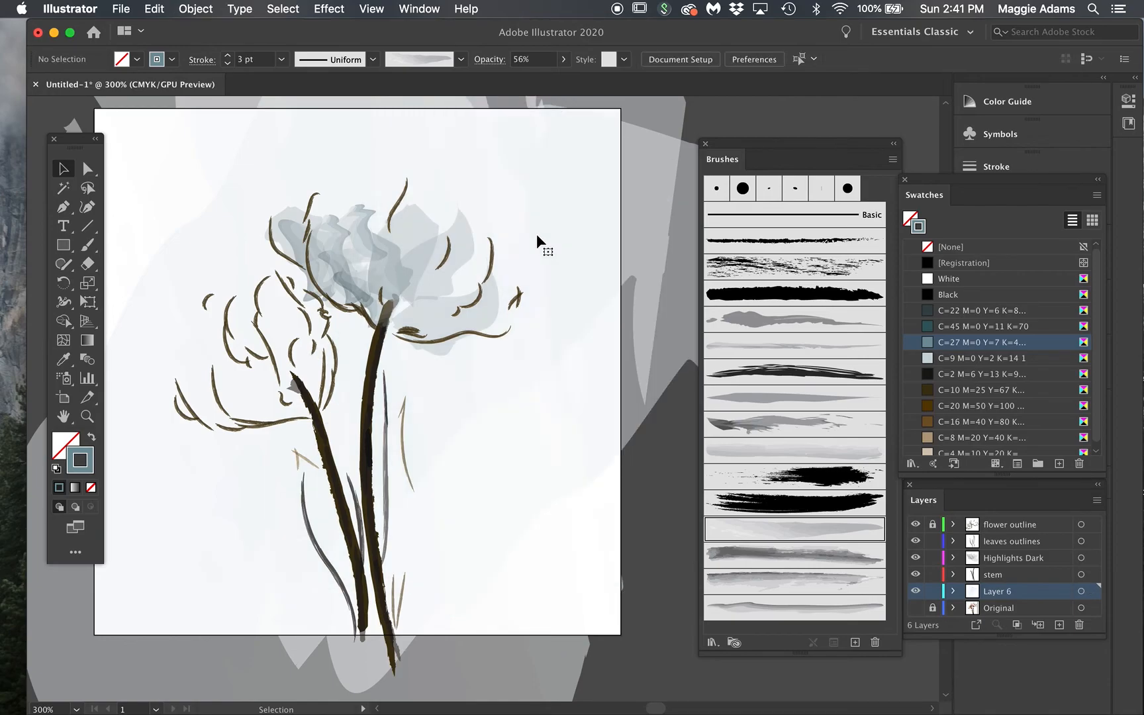
Step: Preview the whole artwork in Presentation Mode, then return to the normal editing view
{"action": "scroll", "coordinate": [615, 522], "scroll_direction": "left", "scroll_amount": 1}
{"action": "scroll", "coordinate": [616, 528], "scroll_direction": "left", "scroll_amount": 5}
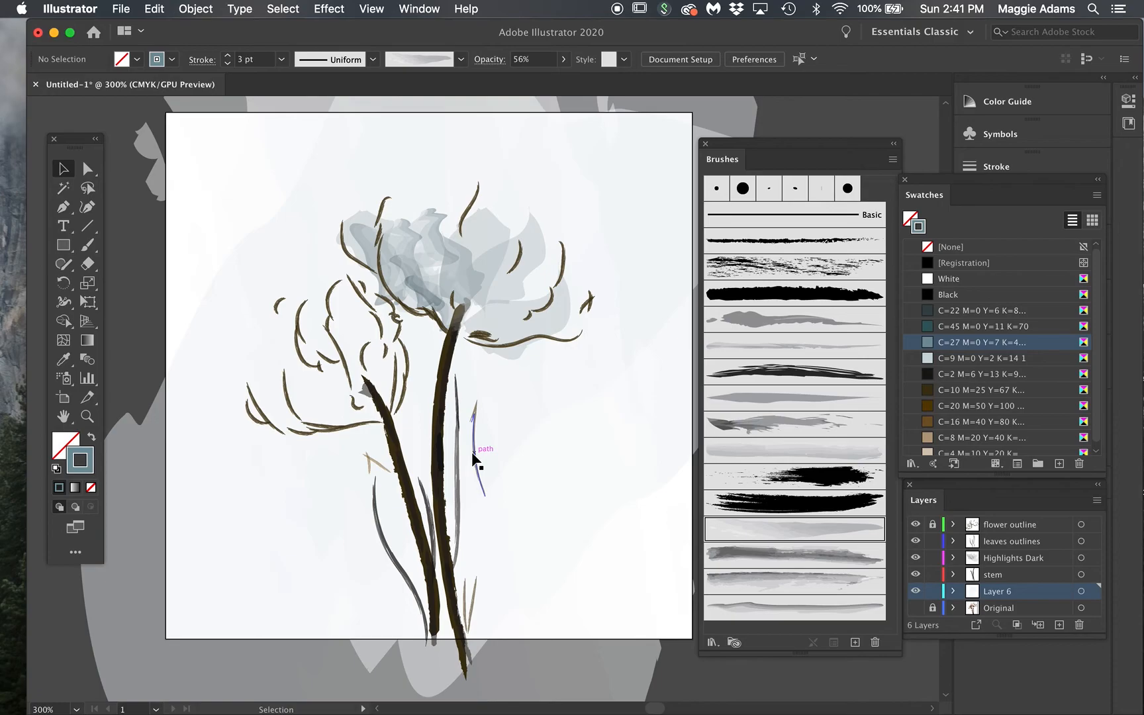
{"action": "left_click", "coordinate": [76, 527]}
{"action": "left_click", "coordinate": [91, 548]}
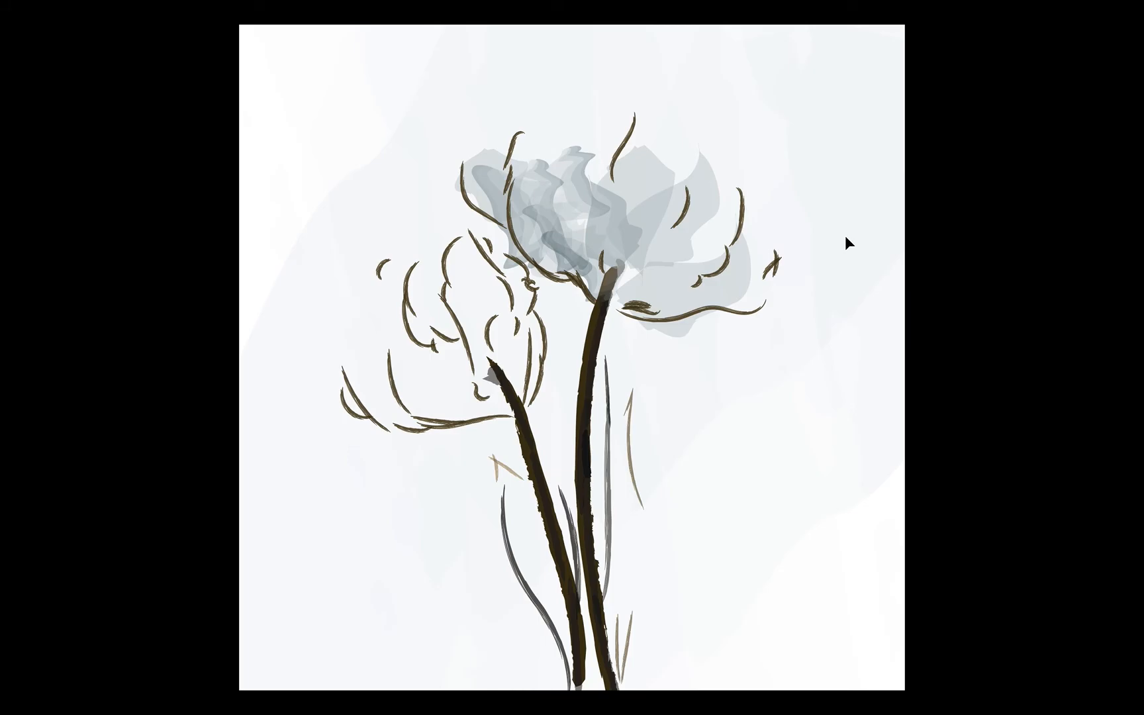
{"action": "key", "text": "Escape"}
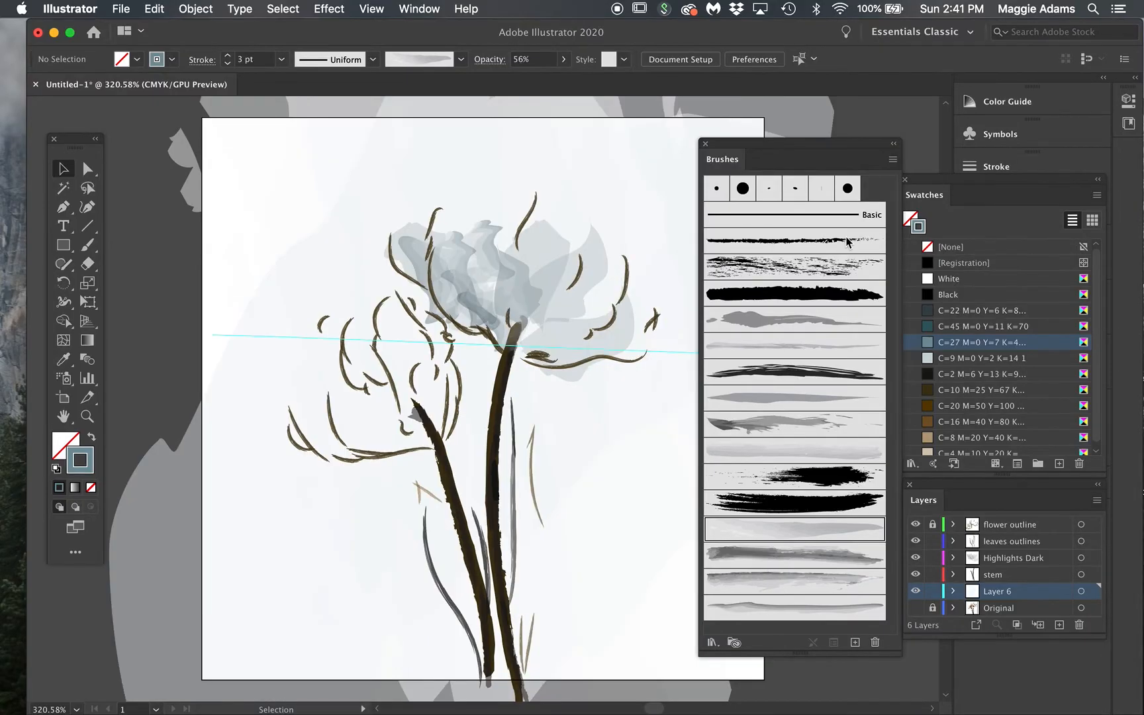
Step: Move the Brushes panel slightly lower and lengthen the Layers panel to make room for more layers
{"action": "left_click_drag", "start_coordinate": [830, 147], "coordinate": [830, 164]}
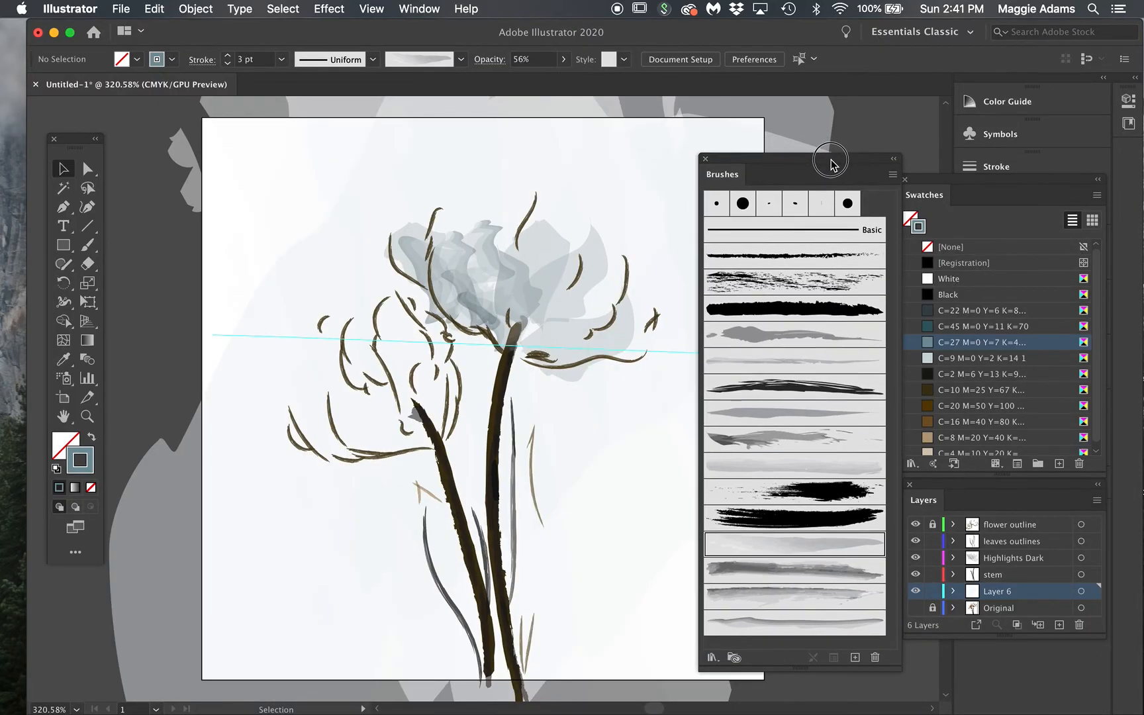
{"action": "scroll", "coordinate": [352, 339], "scroll_direction": "right", "scroll_amount": 3}
{"action": "scroll", "coordinate": [353, 339], "scroll_direction": "down", "scroll_amount": 1}
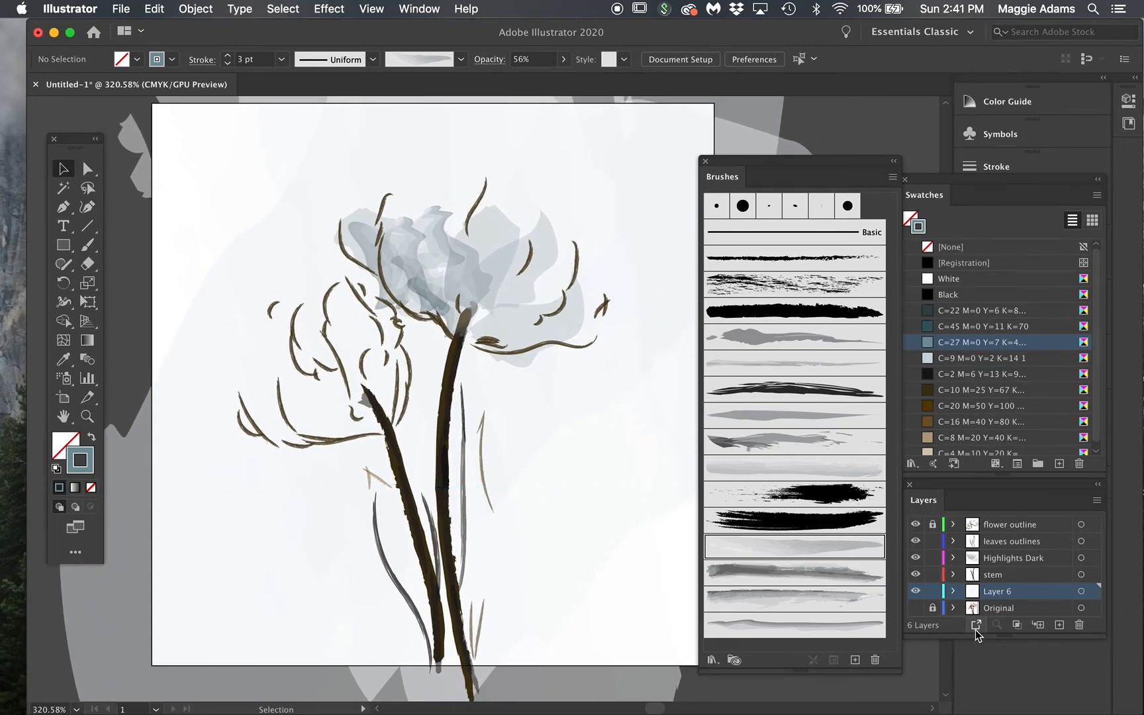
{"action": "left_click_drag", "start_coordinate": [999, 638], "coordinate": [1001, 691]}
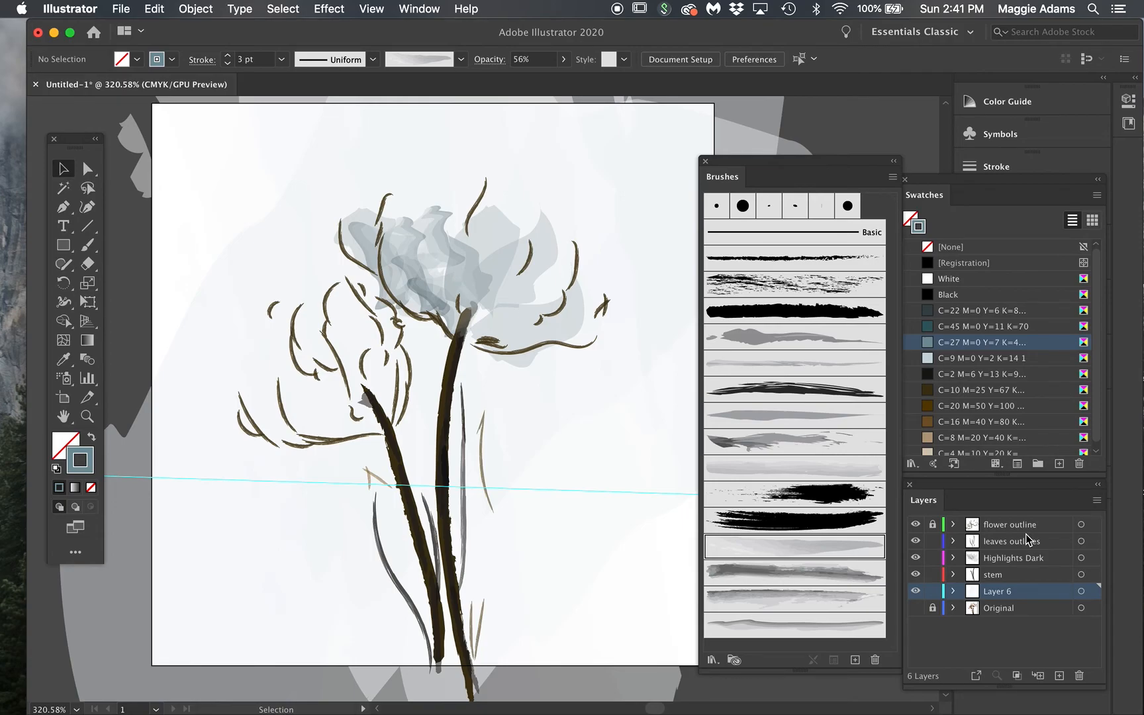
Step: Remove the stretched lower background wash and raise the opacity of the two small leaf strokes beside the shorter stem to 98%
{"action": "left_click", "coordinate": [385, 476]}
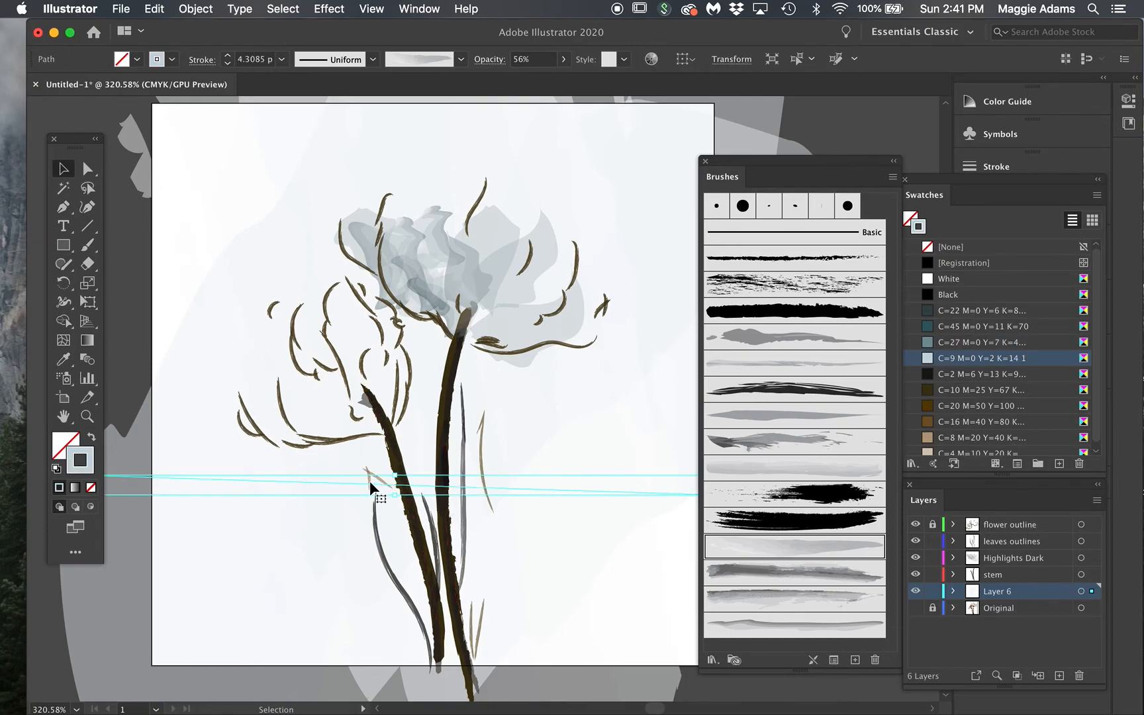
{"action": "left_click", "coordinate": [356, 494]}
{"action": "left_click", "coordinate": [369, 478]}
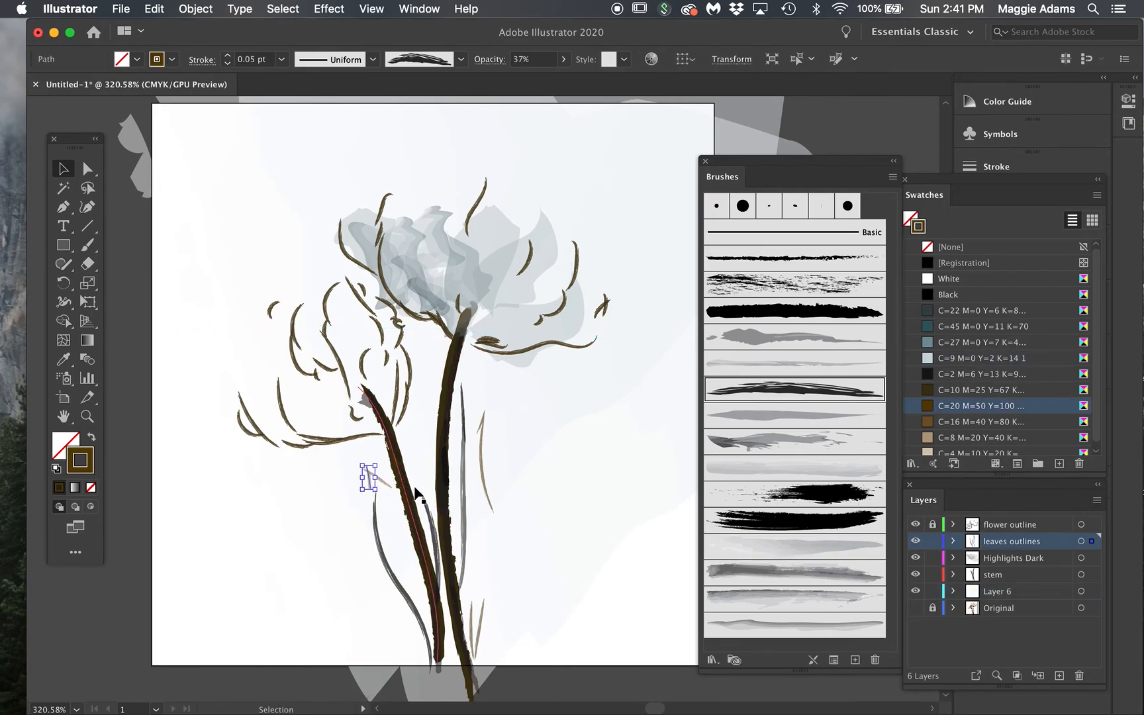
{"action": "left_click", "coordinate": [386, 483], "text": "shift"}
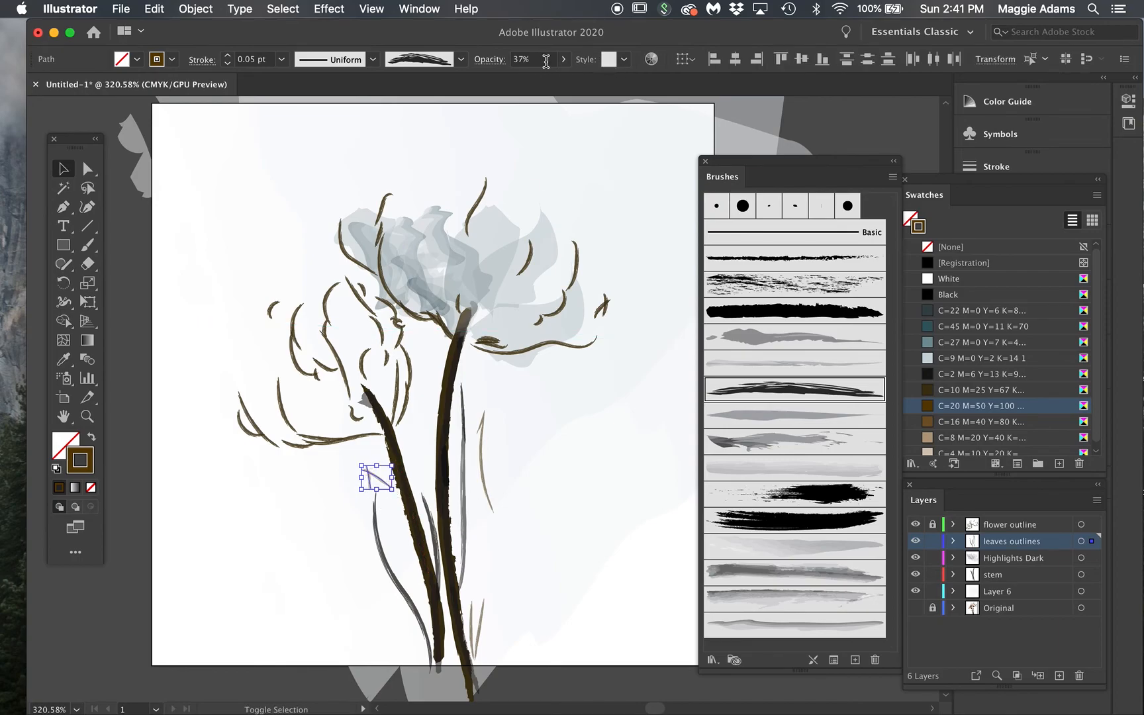
{"action": "left_click", "coordinate": [564, 60]}
{"action": "left_click_drag", "start_coordinate": [525, 78], "coordinate": [562, 79]}
Step: Delete the remaining pale background washes from Layer 6
{"action": "left_click", "coordinate": [606, 488]}
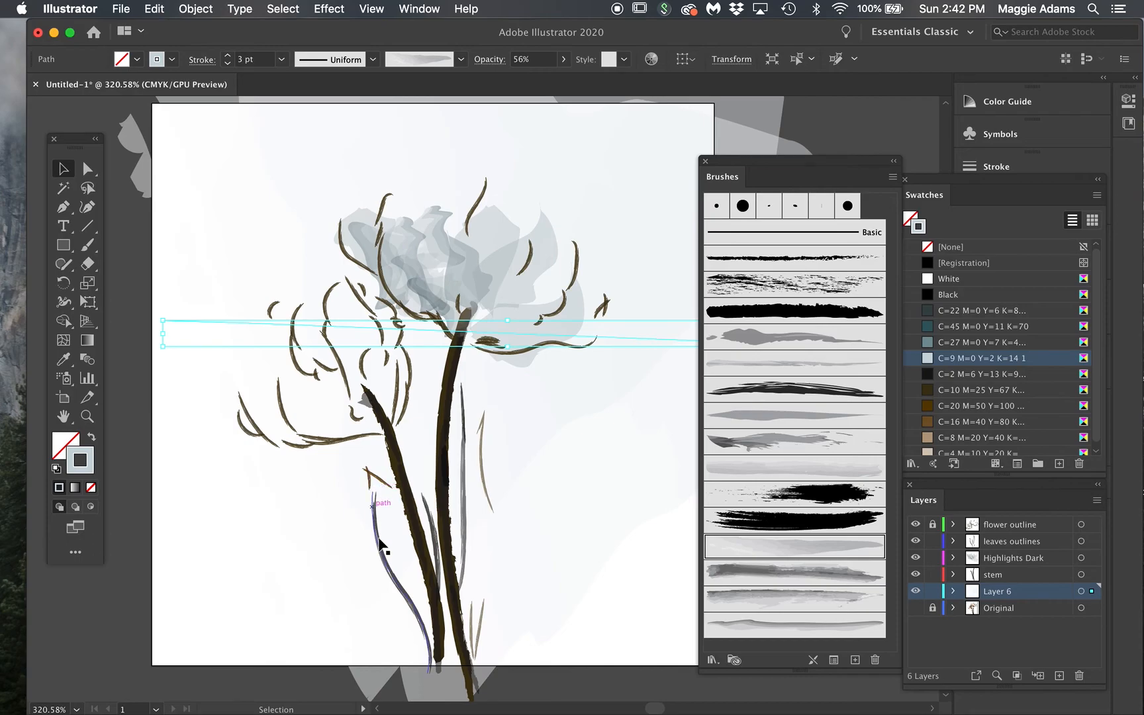
{"action": "mouse_move", "coordinate": [363, 472]}
{"action": "left_mouse_down"}
{"action": "mouse_move", "coordinate": [378, 477]}
{"action": "mouse_move", "coordinate": [351, 473]}
{"action": "mouse_move", "coordinate": [380, 477]}
{"action": "left_mouse_up"}
{"action": "key", "text": "Delete"}
{"action": "key", "text": "Delete"}
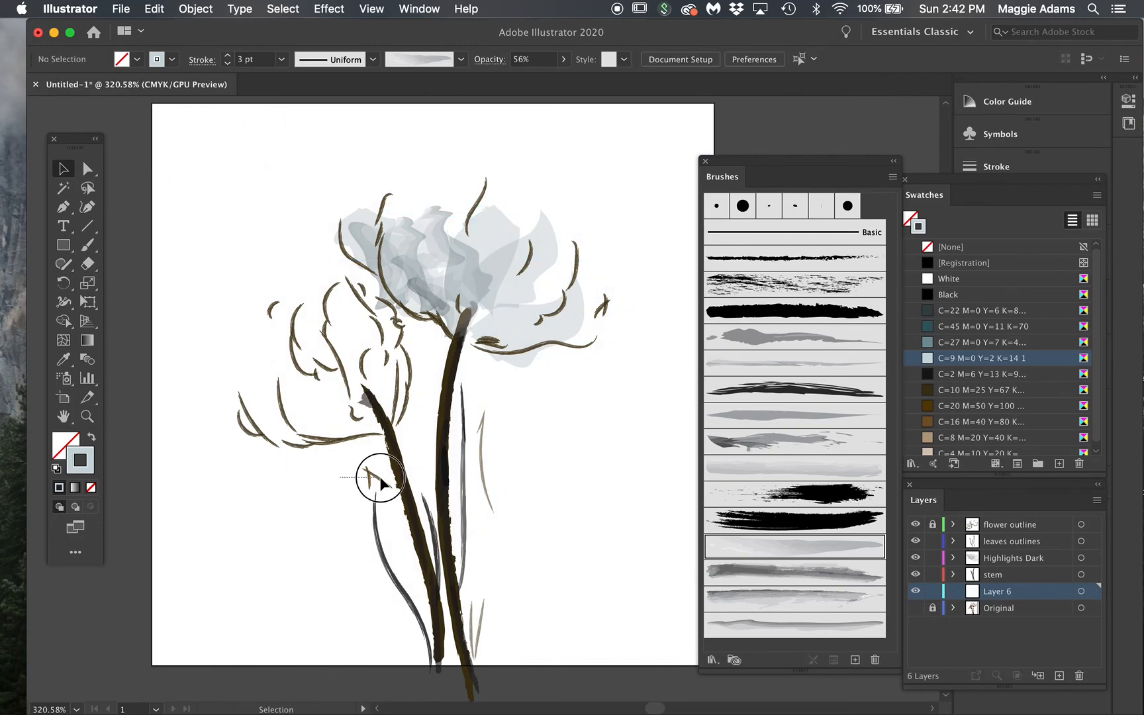
Step: Recolor the two small leaf strokes beside the shorter stem with the dark C=2 M=6 Y=13 swatch
{"action": "left_click", "coordinate": [382, 479]}
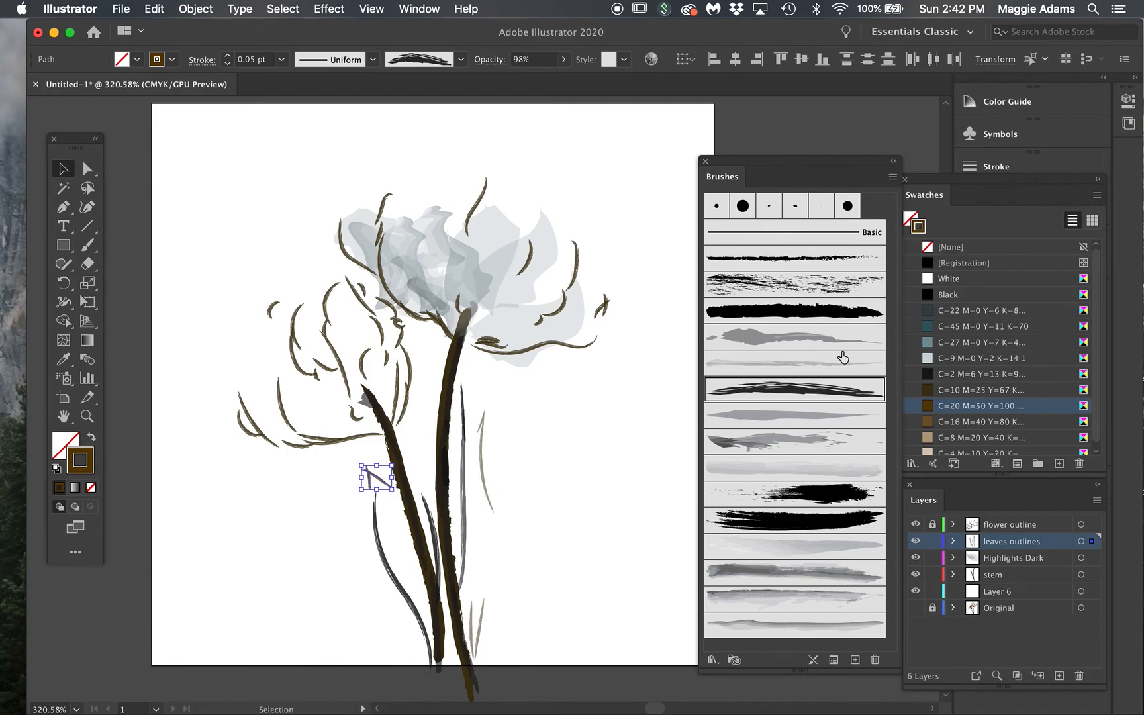
{"action": "left_click", "coordinate": [962, 375]}
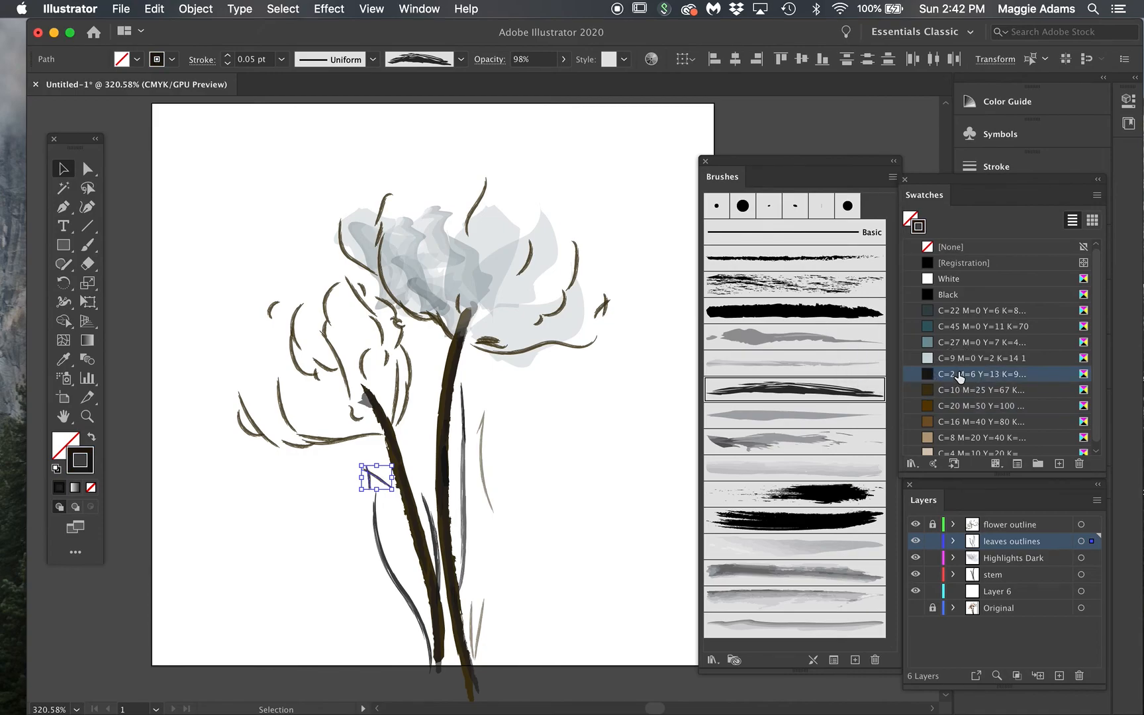
{"action": "left_click", "coordinate": [621, 540]}
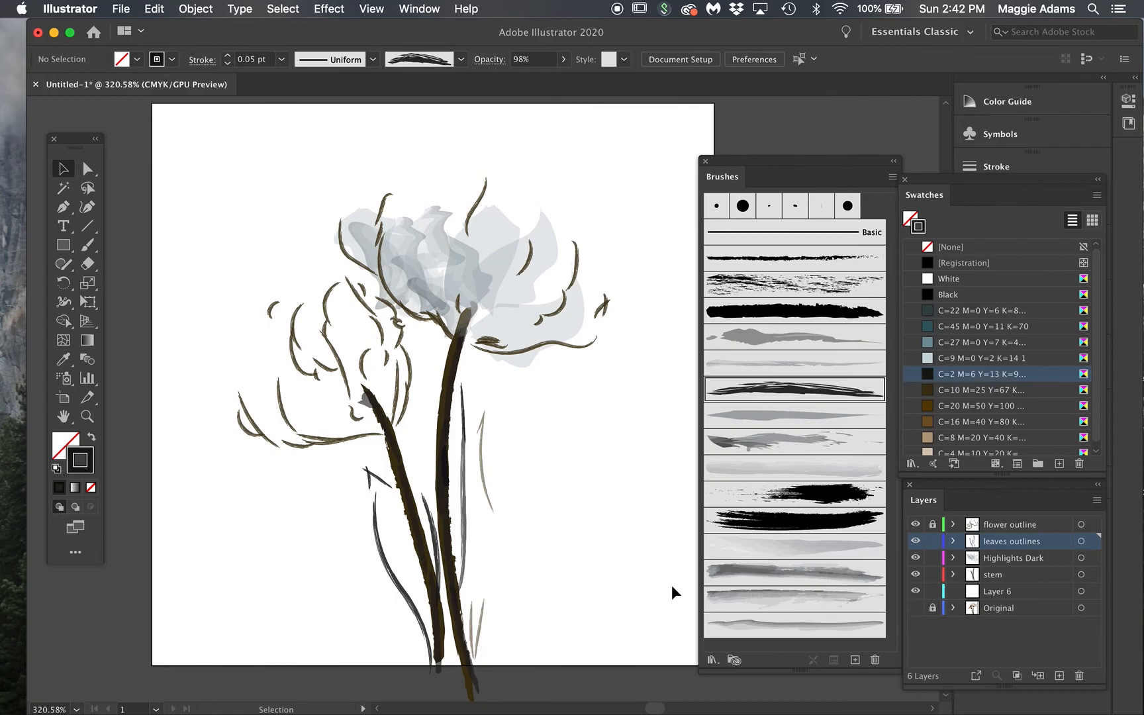
Step: Shift the short leaf stroke between the two stems slightly left and set its stroke weight to 0.05 pt
{"action": "left_click", "coordinate": [429, 506]}
{"action": "left_click_drag", "start_coordinate": [423, 493], "coordinate": [416, 501]}
{"action": "left_click", "coordinate": [417, 440]}
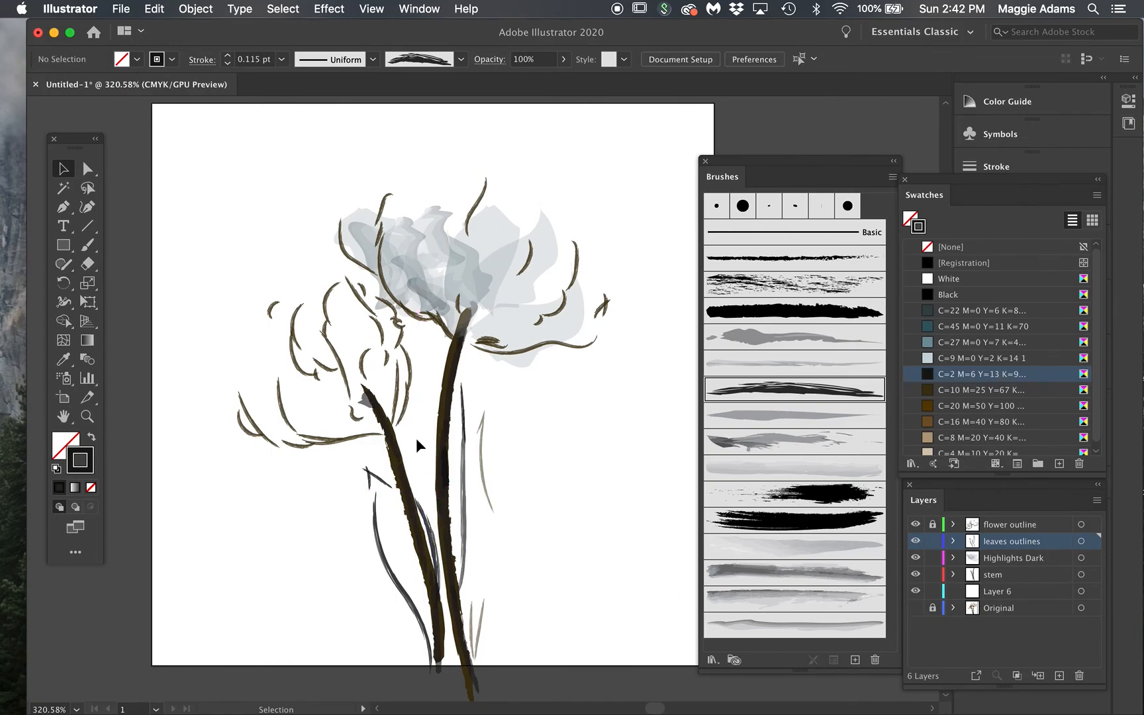
{"action": "left_click", "coordinate": [438, 533]}
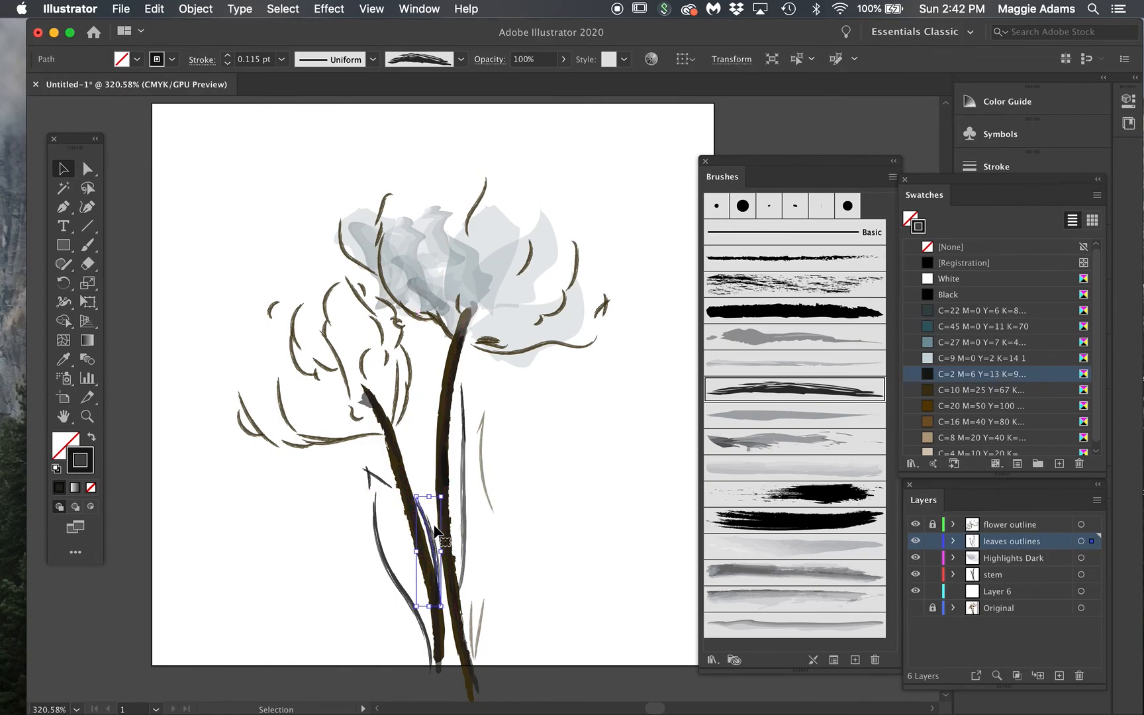
{"action": "double_click", "coordinate": [247, 54]}
{"action": "left_click_drag", "start_coordinate": [260, 58], "coordinate": [247, 58]}
{"action": "type", "text": "05"}
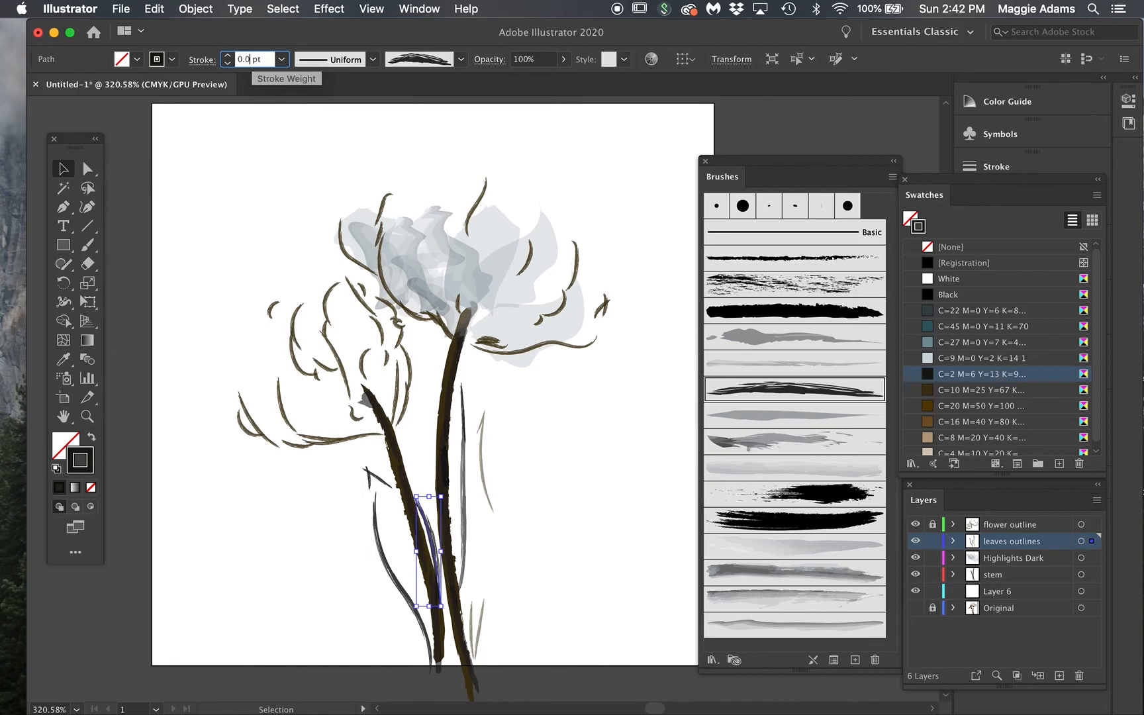
{"action": "key", "text": "Return"}
{"action": "left_click", "coordinate": [664, 504]}
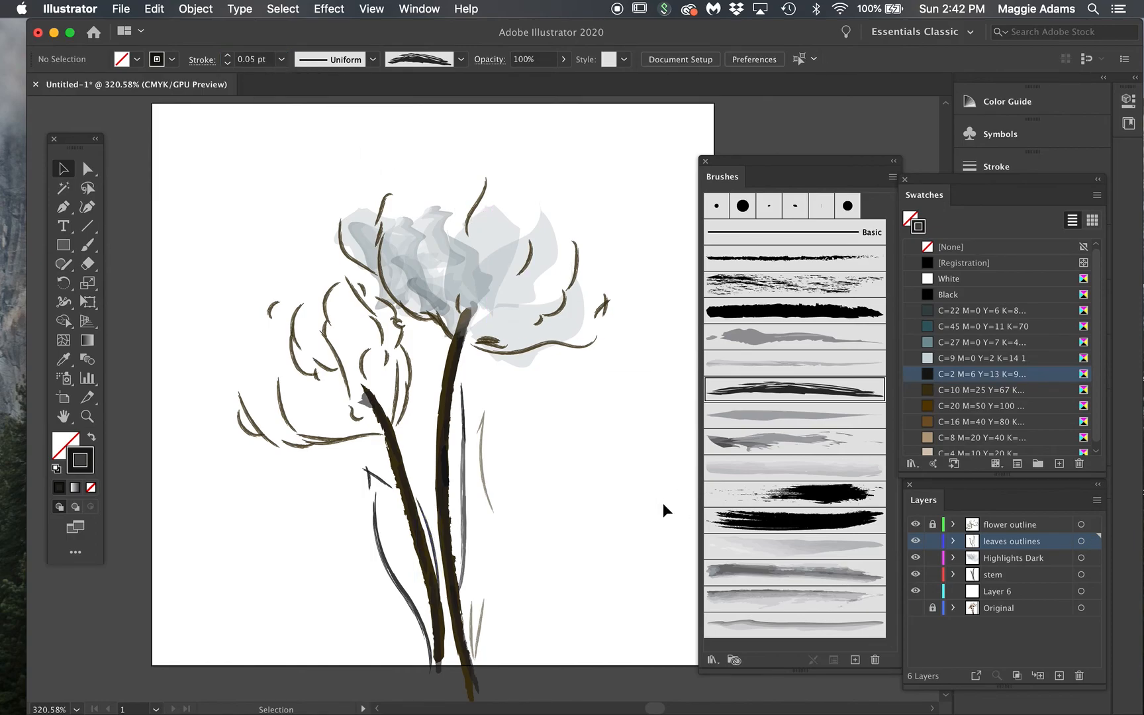
Step: Nudge the two small leaf strokes beside the shorter stem slightly upward
{"action": "left_click", "coordinate": [378, 480]}
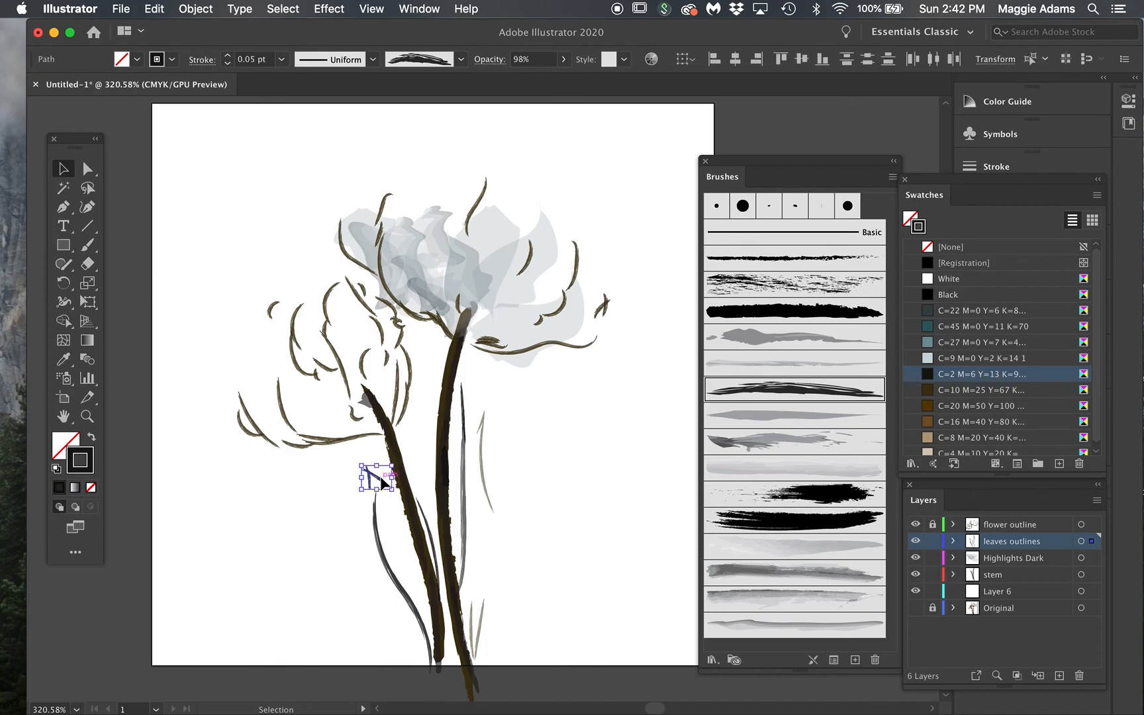
{"action": "left_click_drag", "start_coordinate": [378, 478], "coordinate": [379, 473]}
{"action": "left_click", "coordinate": [551, 457]}
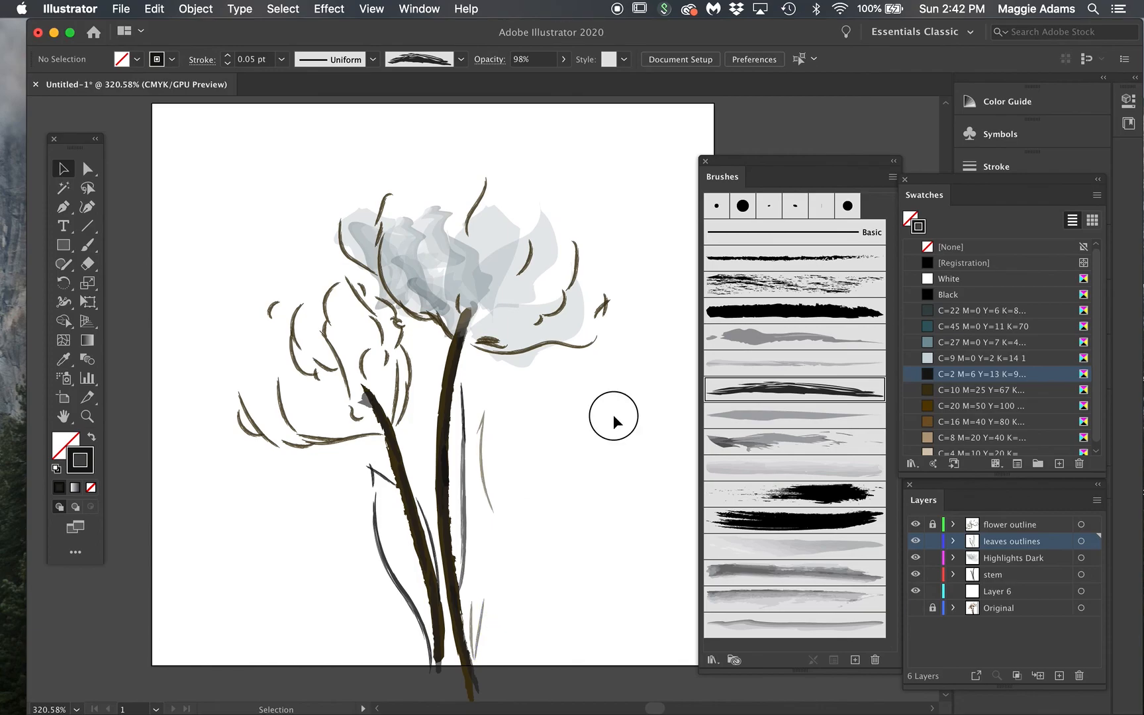
Step: Delete two grey shading strokes from the middle petals of the larger flower on the Highlights Dark layer
{"action": "left_click", "coordinate": [394, 274]}
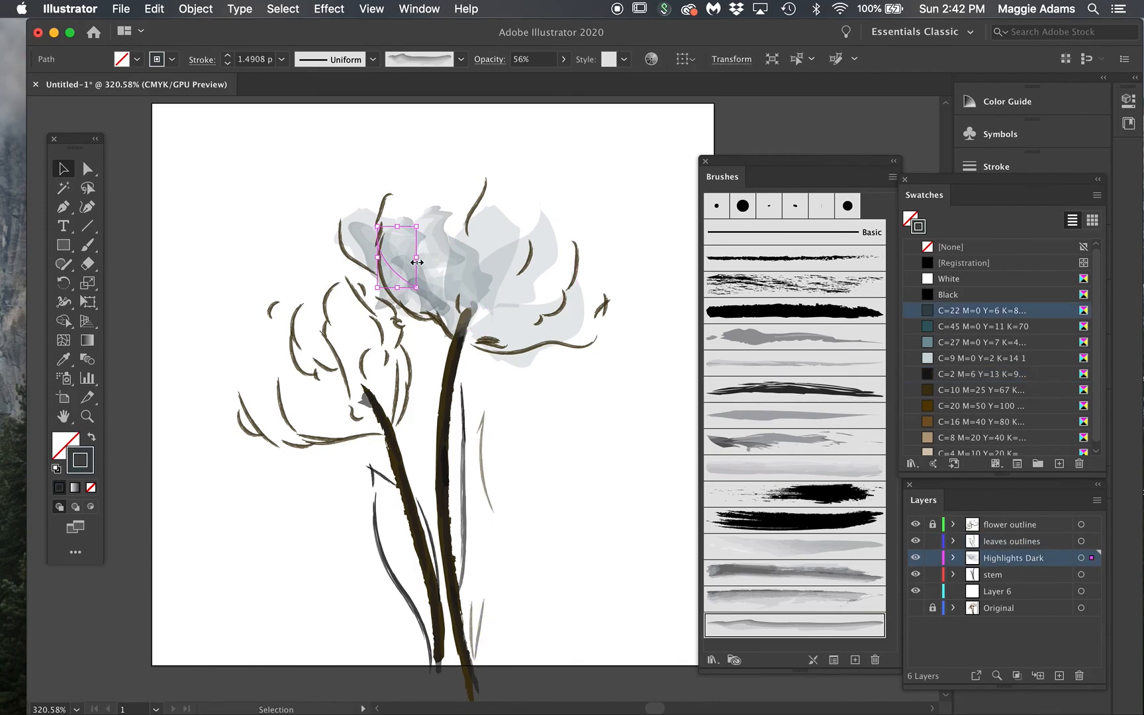
{"action": "key", "text": "Delete"}
{"action": "left_click", "coordinate": [537, 201]}
{"action": "left_click", "coordinate": [410, 261]}
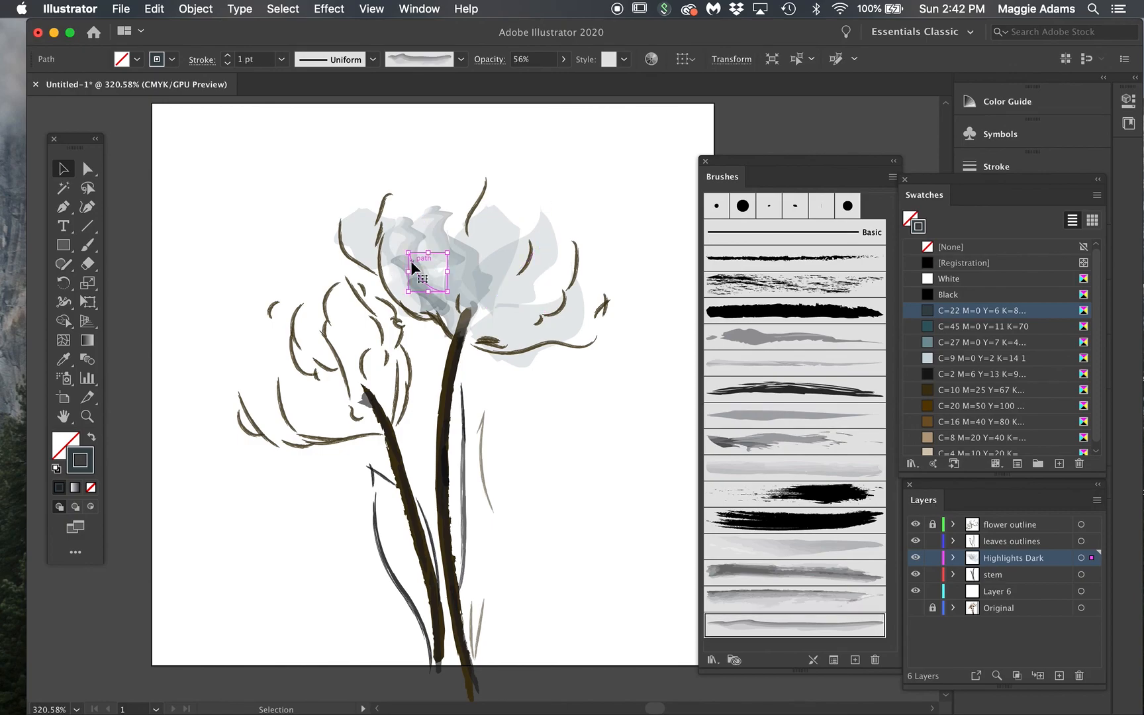
{"action": "key", "text": "Delete"}
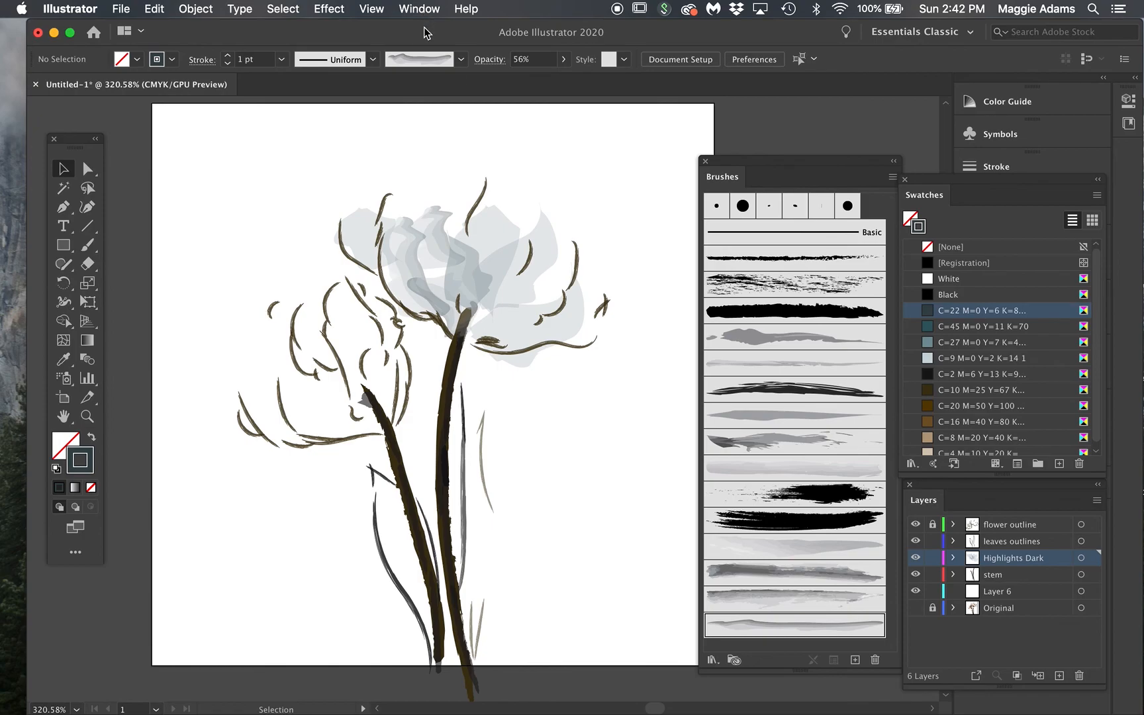
Step: Save the document as an Illustrator 2020 file in the Desktop's Painting folder, named with the surname and first initial plus _P7_Painting
{"action": "key", "text": "super+s"}
{"action": "type", "text": "Adams<.ai"}
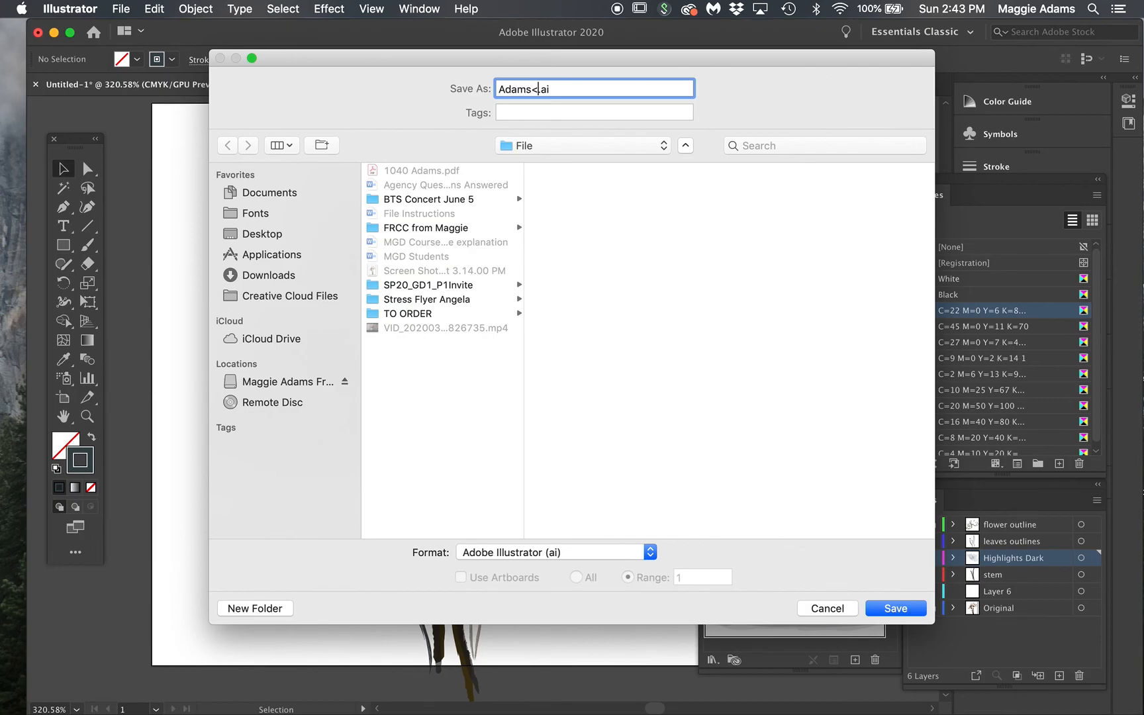
{"action": "key", "text": "BackSpace"}
{"action": "type", "text": "M_P7_Painting"}
{"action": "left_click", "coordinate": [273, 233]}
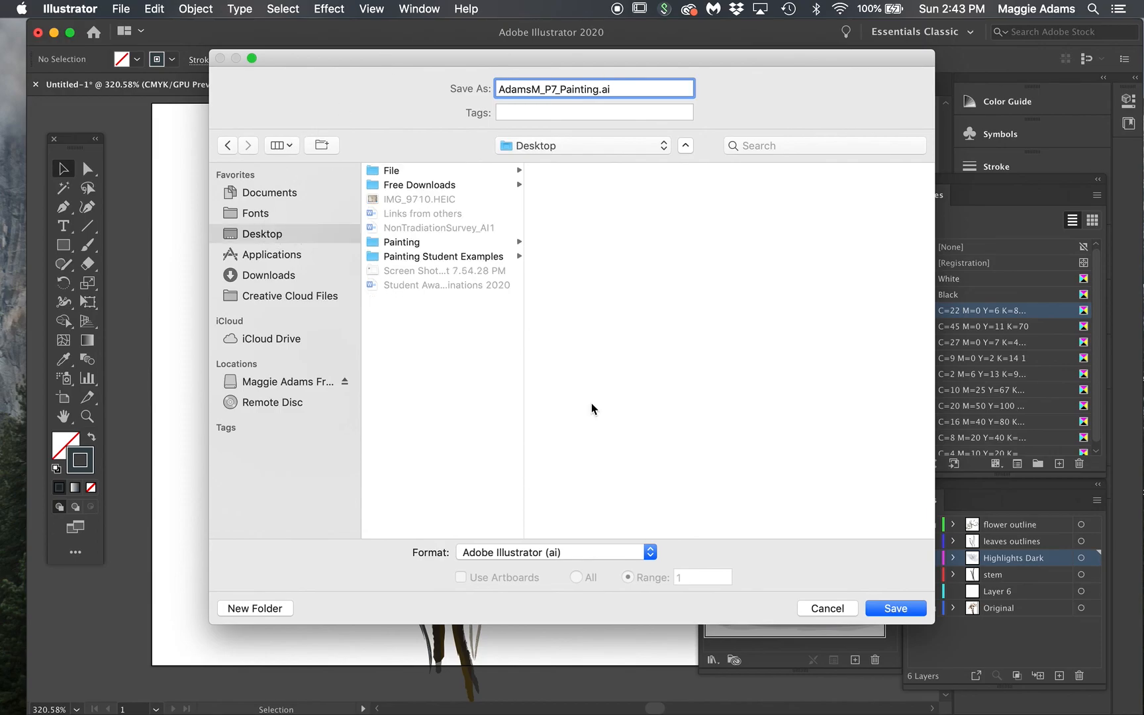
{"action": "left_click", "coordinate": [398, 249]}
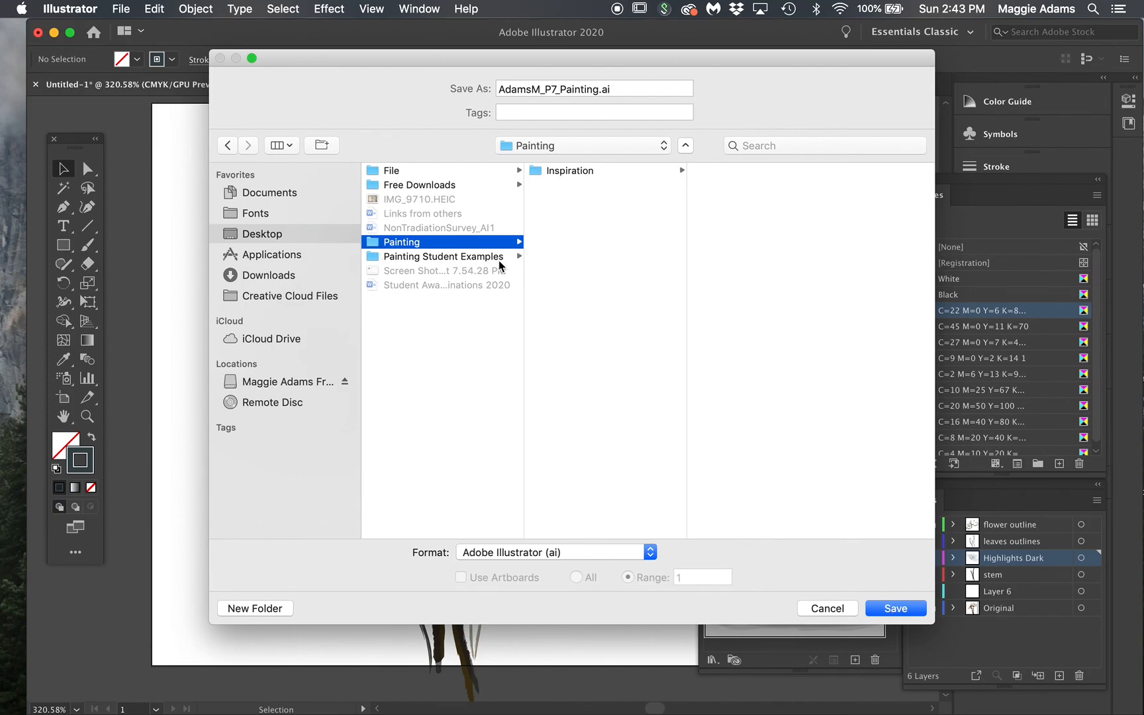
{"action": "left_click", "coordinate": [888, 607]}
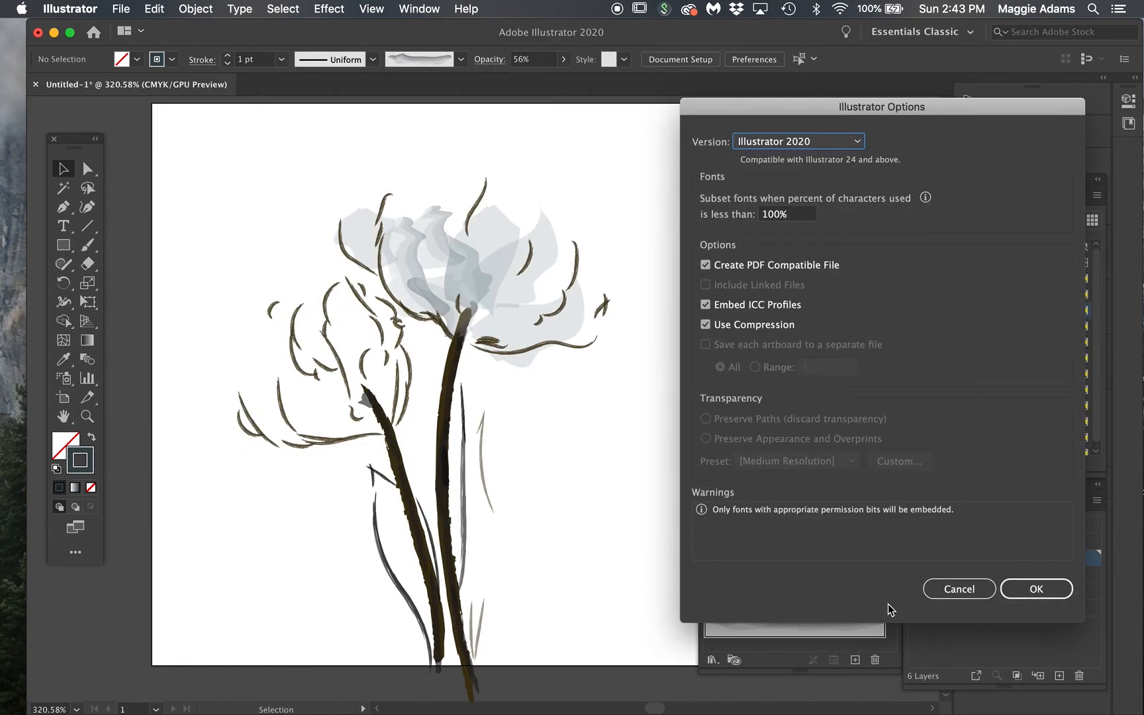
{"action": "left_click", "coordinate": [1037, 589]}
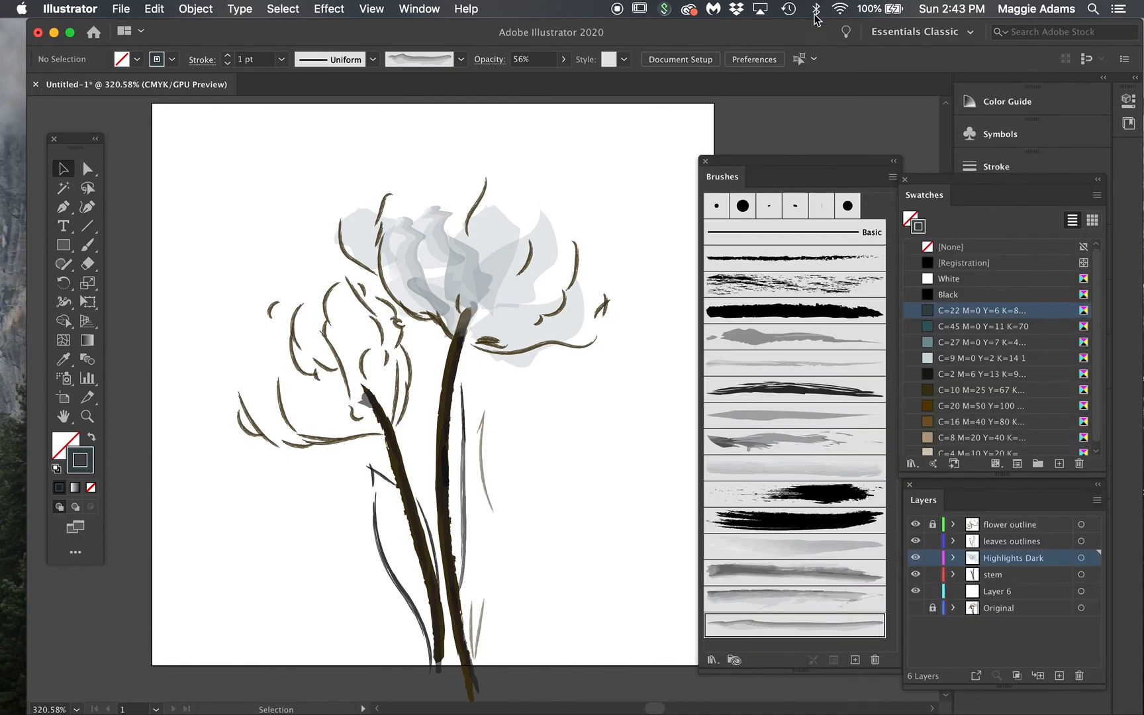
Step: Move the document window and panels aside, and preview the saved painting file in the desktop's Painting folder in Finder
{"action": "left_click_drag", "start_coordinate": [808, 41], "coordinate": [574, 56]}
{"action": "left_click_drag", "start_coordinate": [1017, 180], "coordinate": [778, 191]}
{"action": "left_click_drag", "start_coordinate": [1026, 484], "coordinate": [923, 475]}
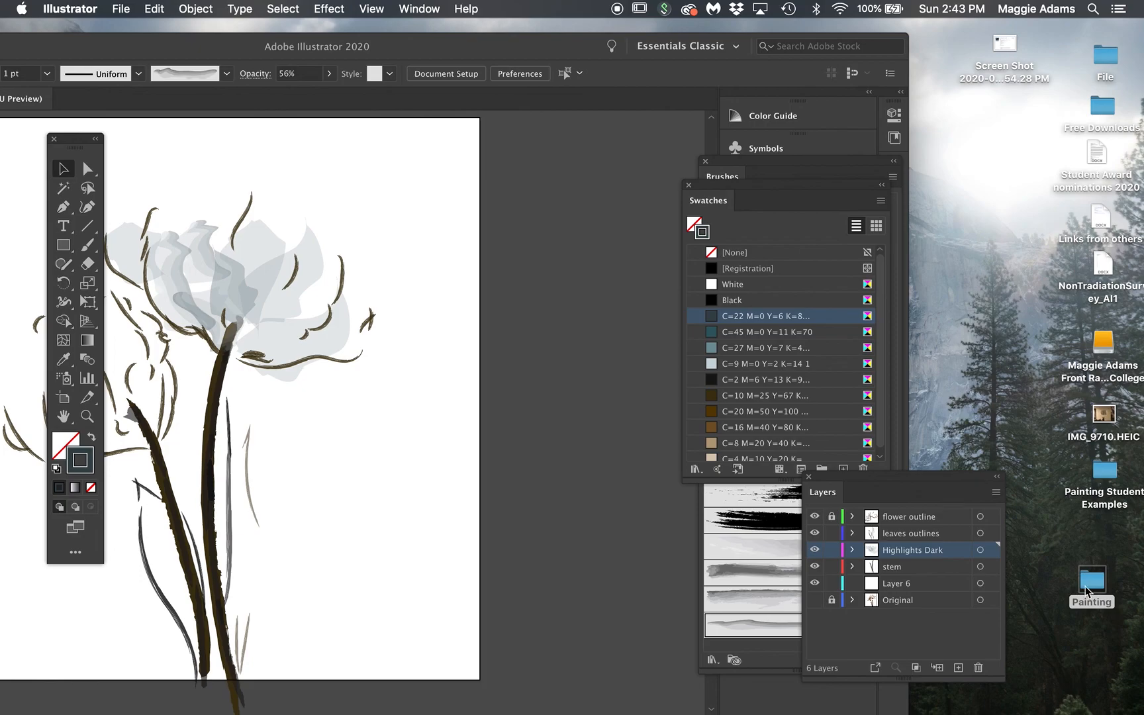
{"action": "left_click", "coordinate": [1092, 581]}
{"action": "double_click", "coordinate": [1092, 581]}
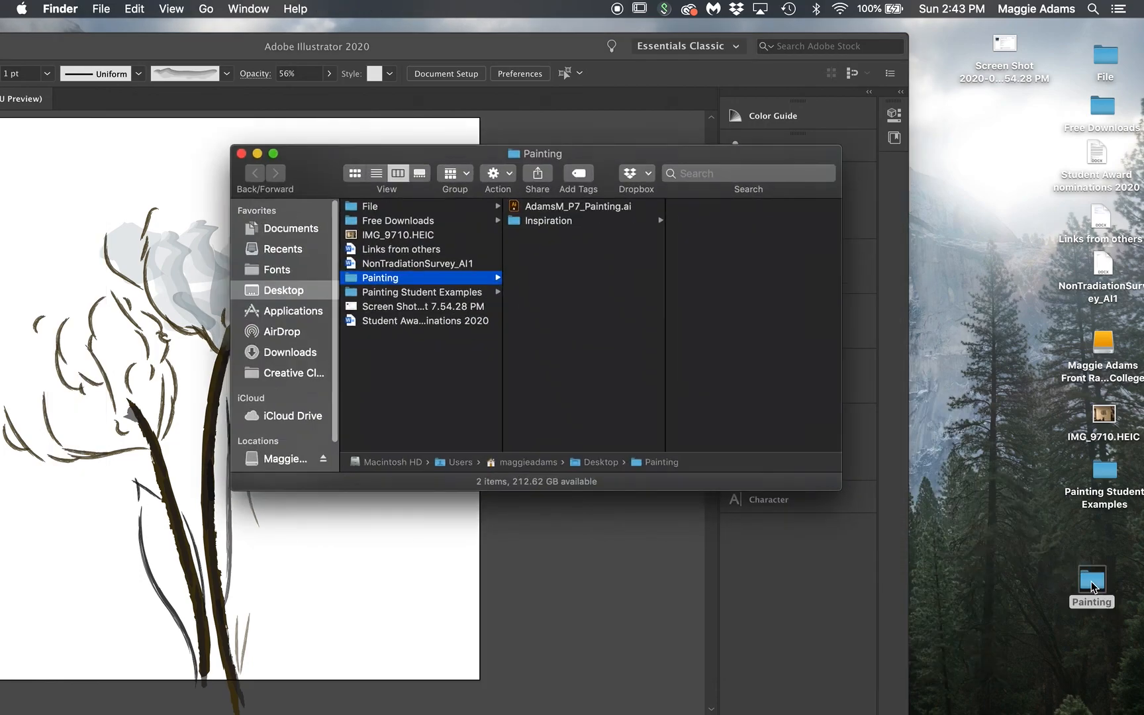
{"action": "left_click", "coordinate": [551, 206]}
{"action": "left_click", "coordinate": [551, 220]}
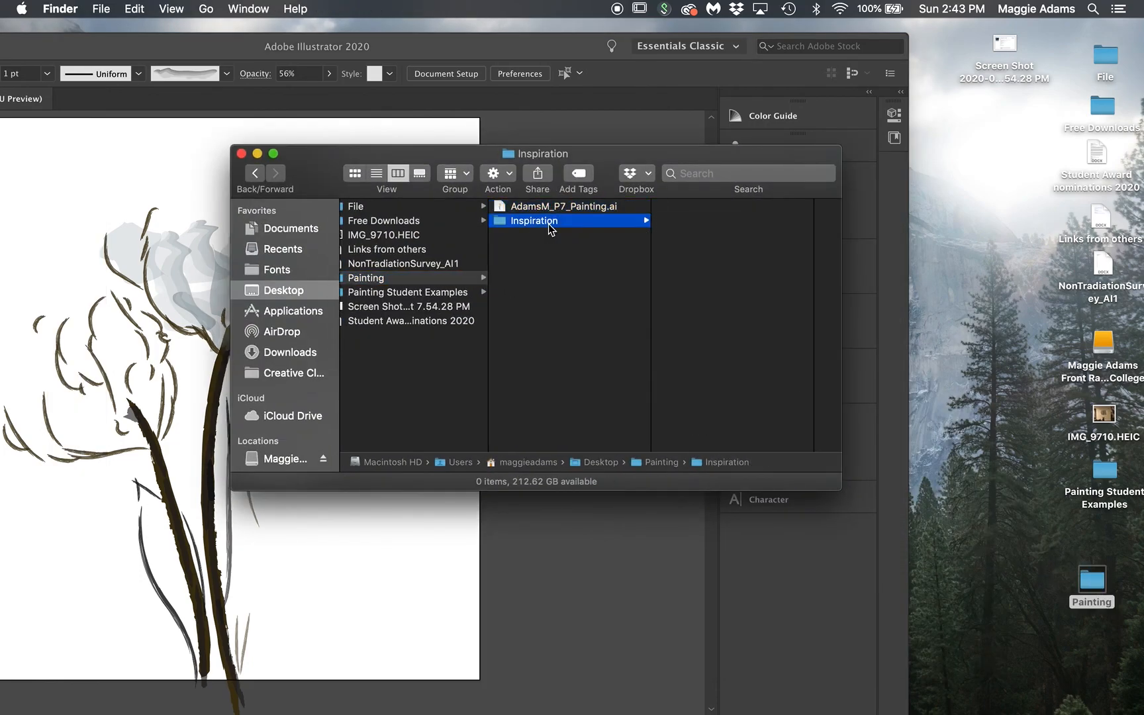
{"action": "left_click", "coordinate": [552, 207]}
{"action": "left_click_drag", "start_coordinate": [849, 489], "coordinate": [877, 628]}
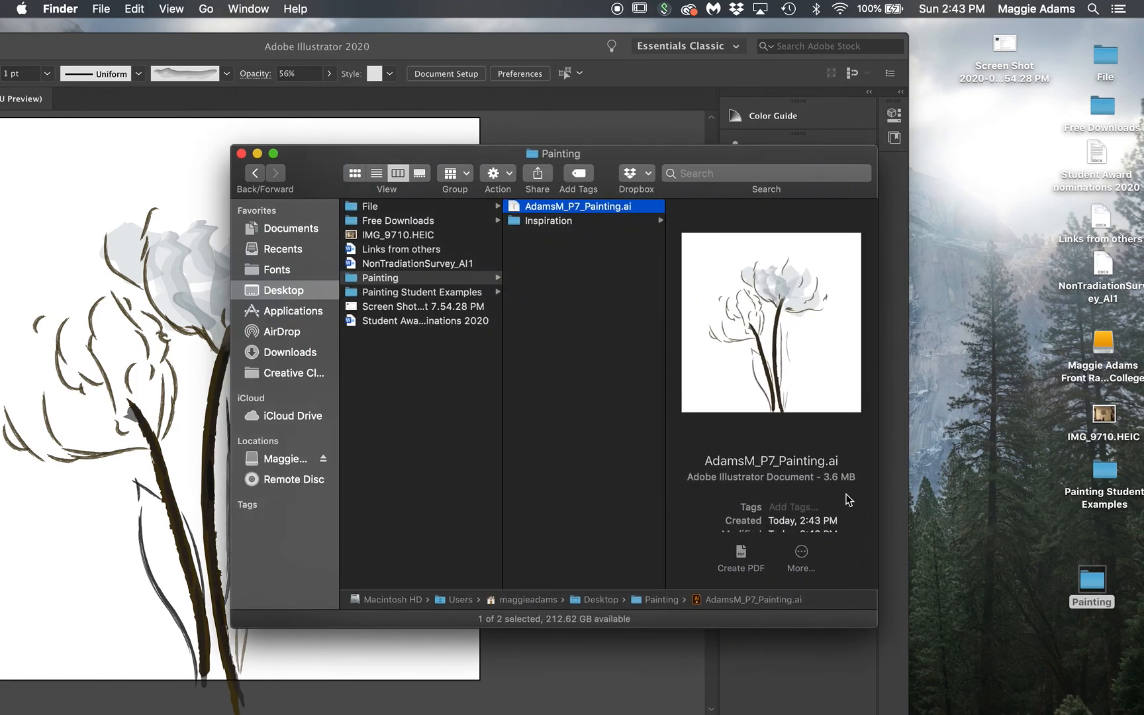
{"action": "left_click_drag", "start_coordinate": [290, 163], "coordinate": [364, 164]}
{"action": "left_click", "coordinate": [332, 154]}
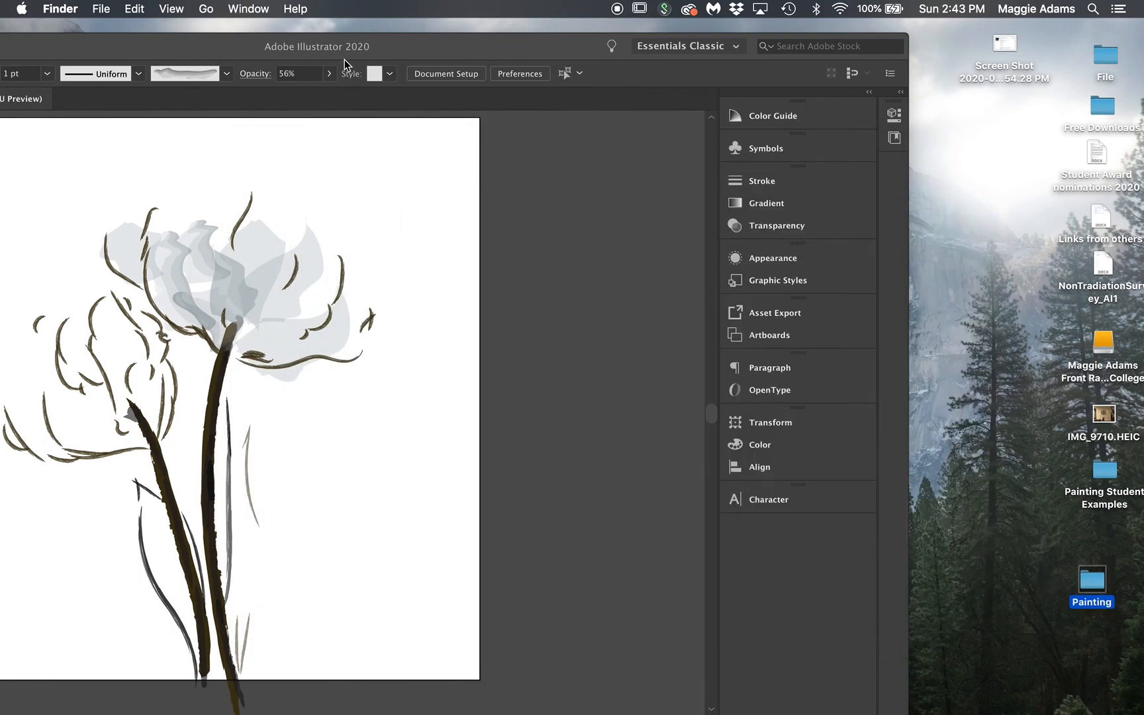
Step: Return to Illustrator and compare the strokes with the tulip image by showing the Original layer and hiding it again
{"action": "left_click", "coordinate": [377, 49]}
{"action": "left_click_drag", "start_coordinate": [387, 46], "coordinate": [565, 47]}
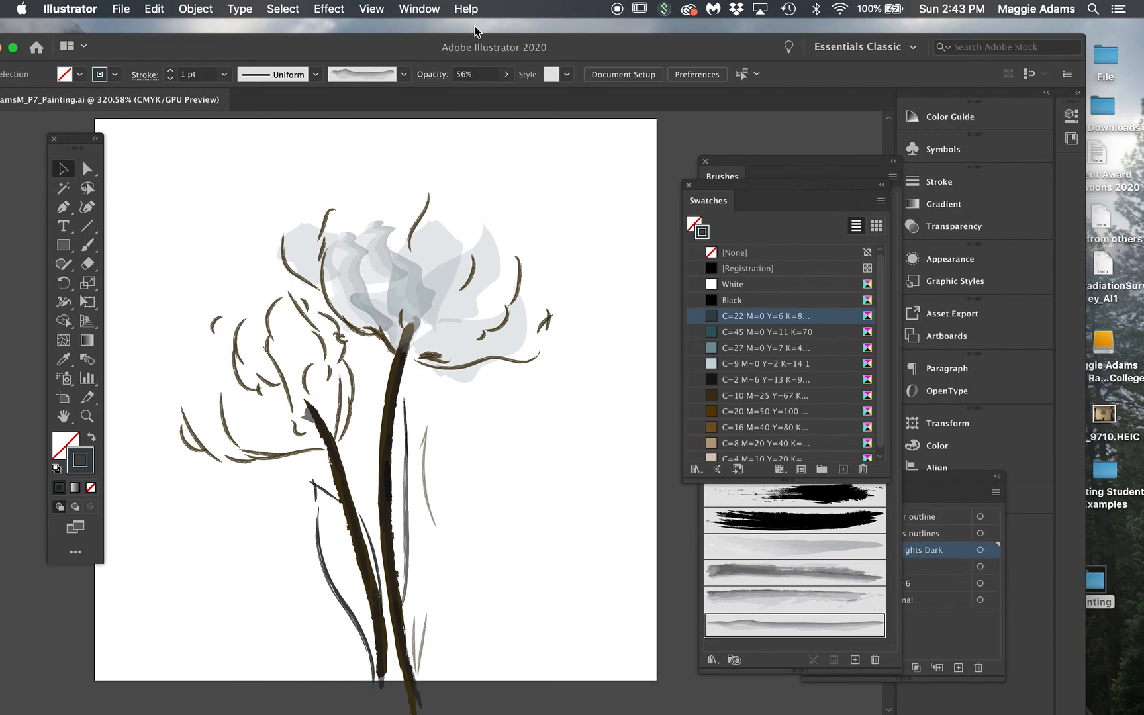
{"action": "left_click", "coordinate": [919, 500]}
{"action": "left_click", "coordinate": [815, 600]}
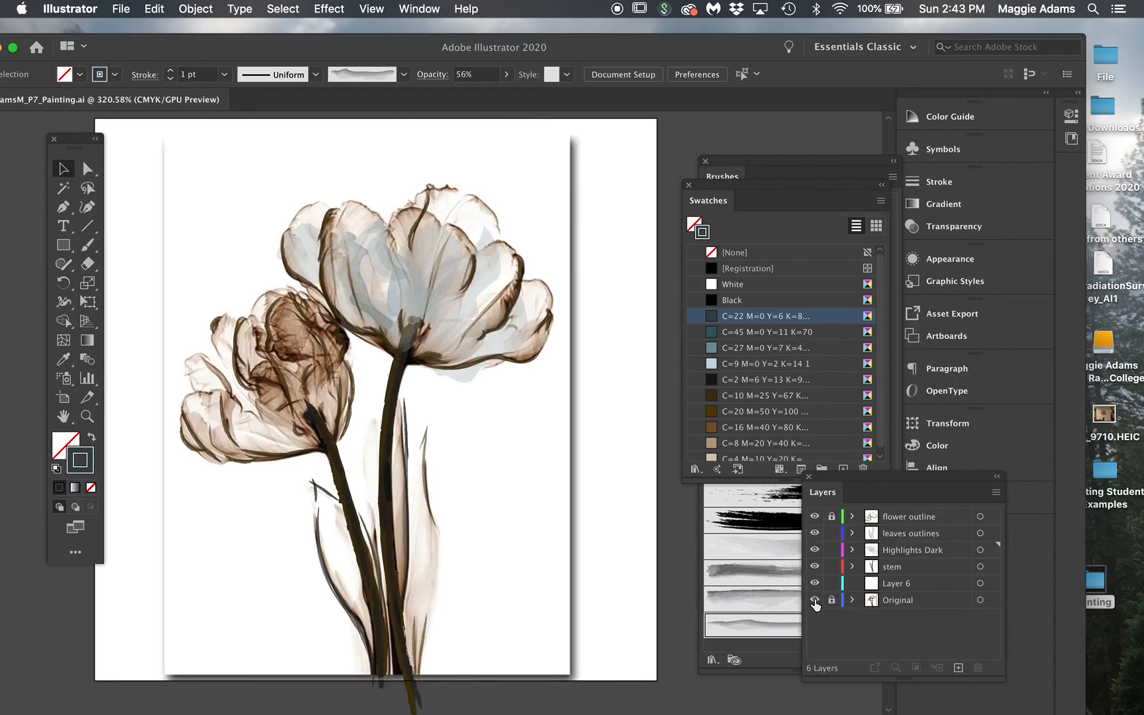
{"action": "left_click", "coordinate": [814, 600]}
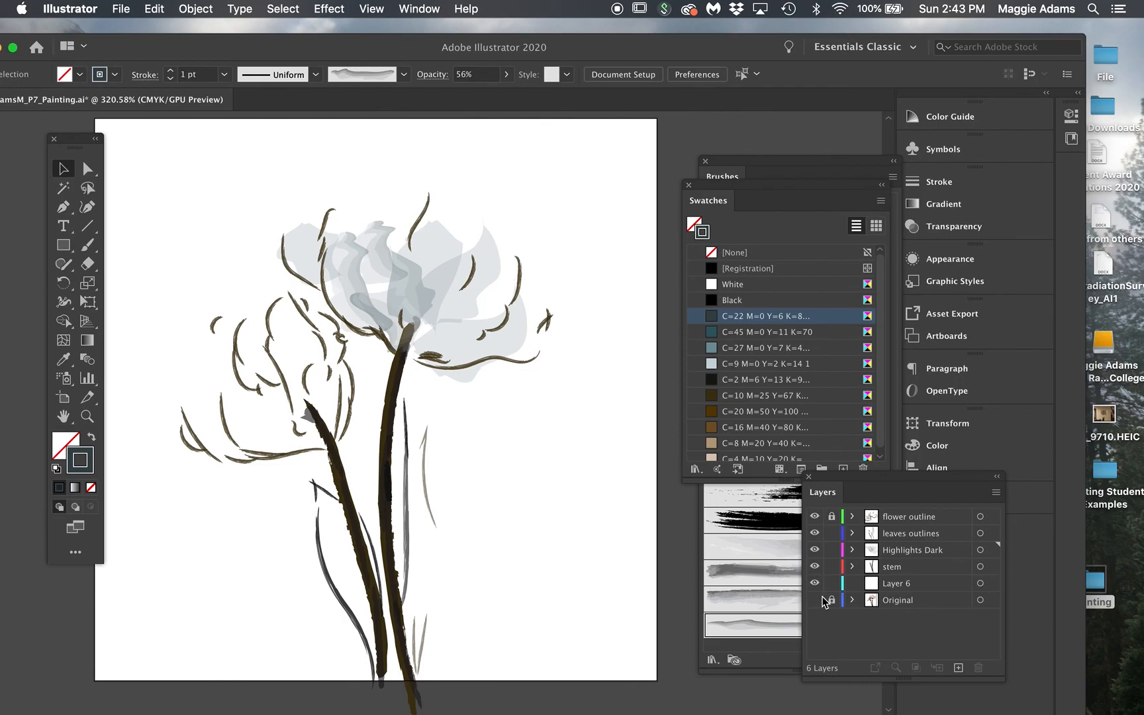
Step: Move the document window back so its left edge is fully on screen, and save the painting
{"action": "left_click", "coordinate": [262, 54]}
{"action": "left_click_drag", "start_coordinate": [263, 52], "coordinate": [345, 51]}
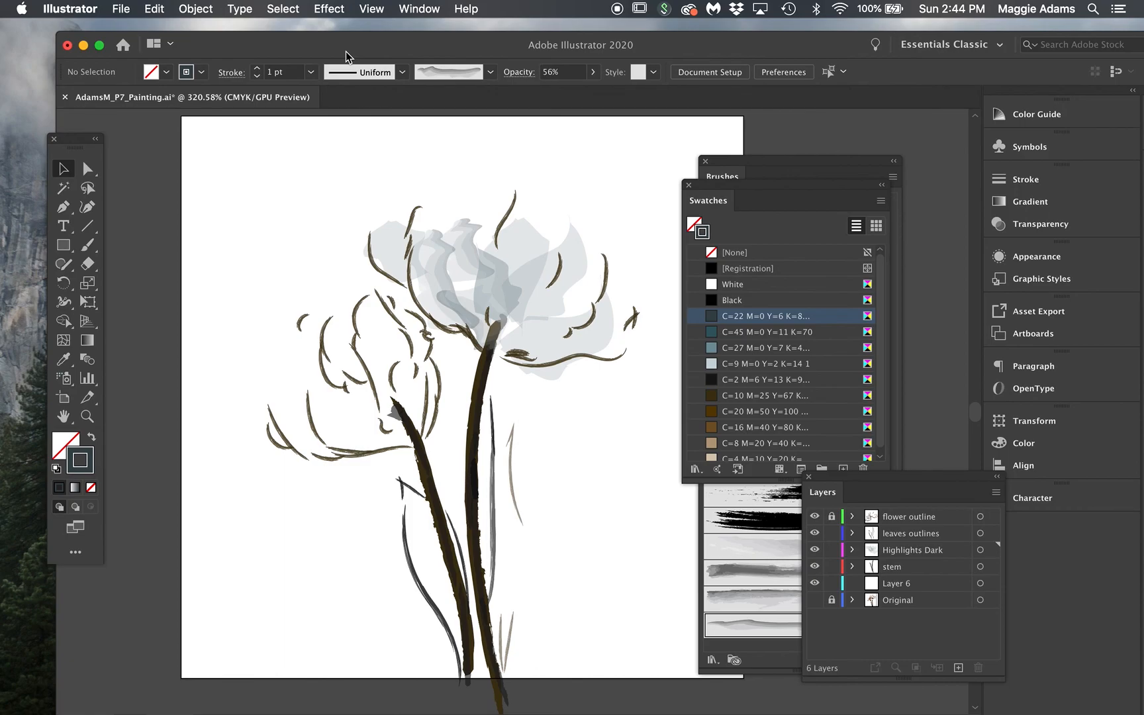
{"action": "key", "text": "super+s"}
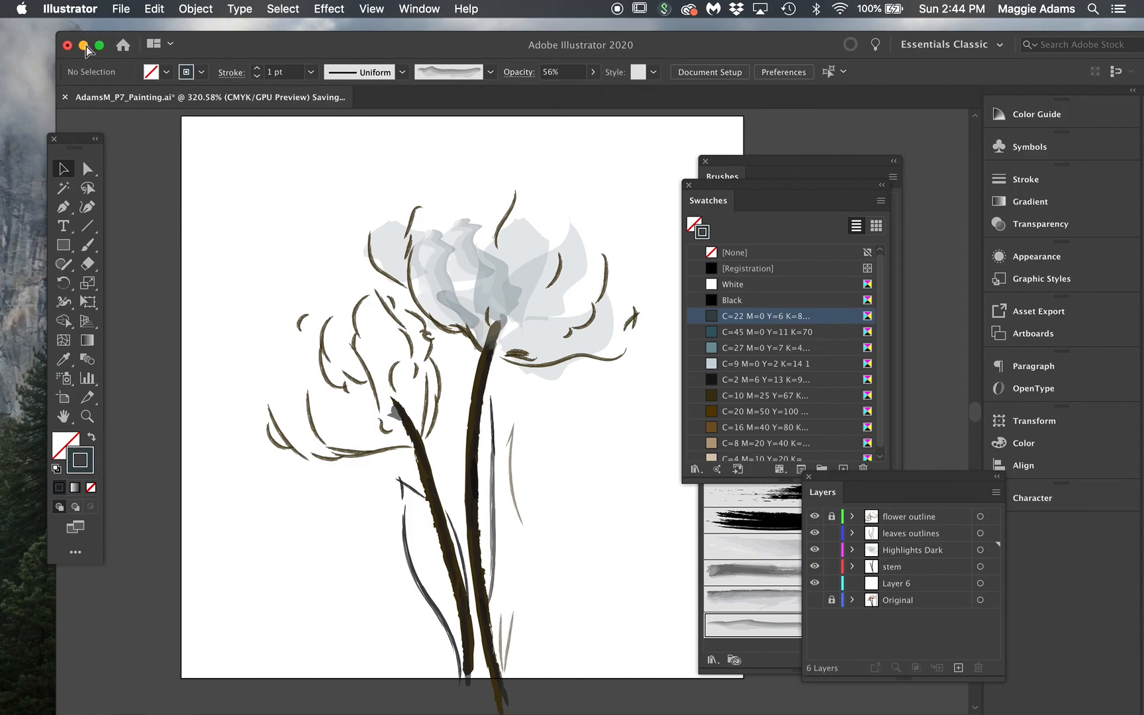
{"action": "left_click", "coordinate": [84, 46]}
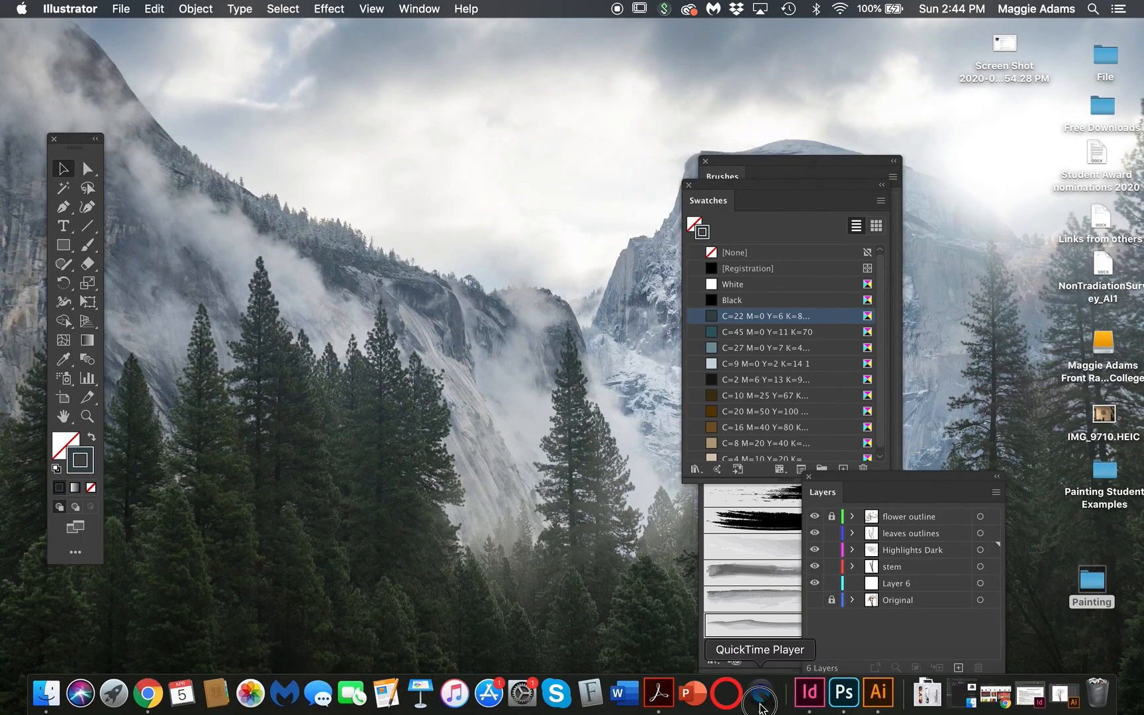
{"action": "left_click", "coordinate": [761, 705]}
{"action": "right_click", "coordinate": [761, 708]}
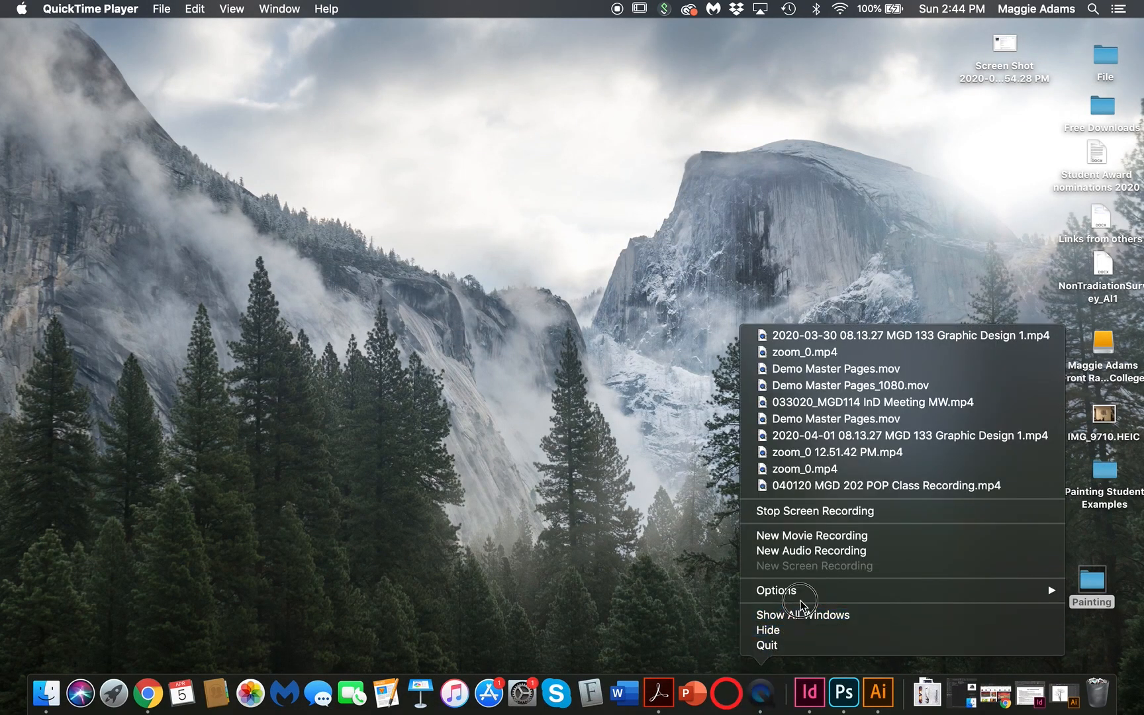